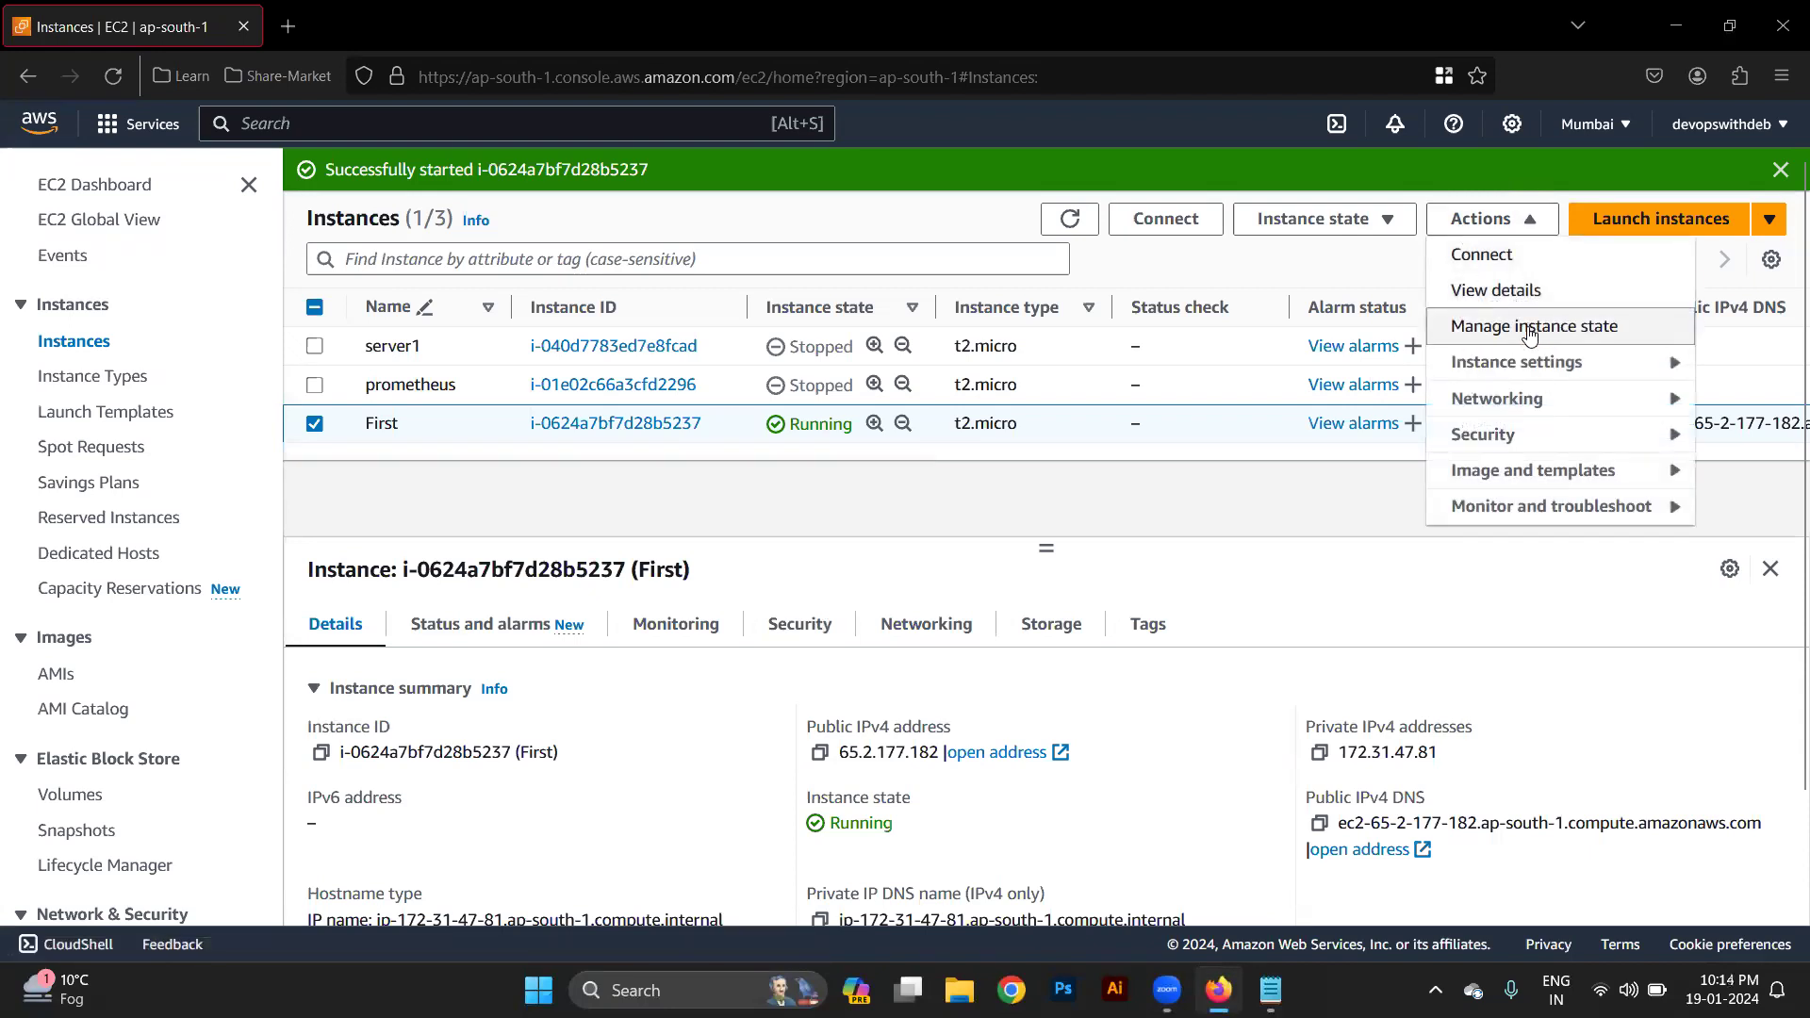
mouse_move(1537, 398)
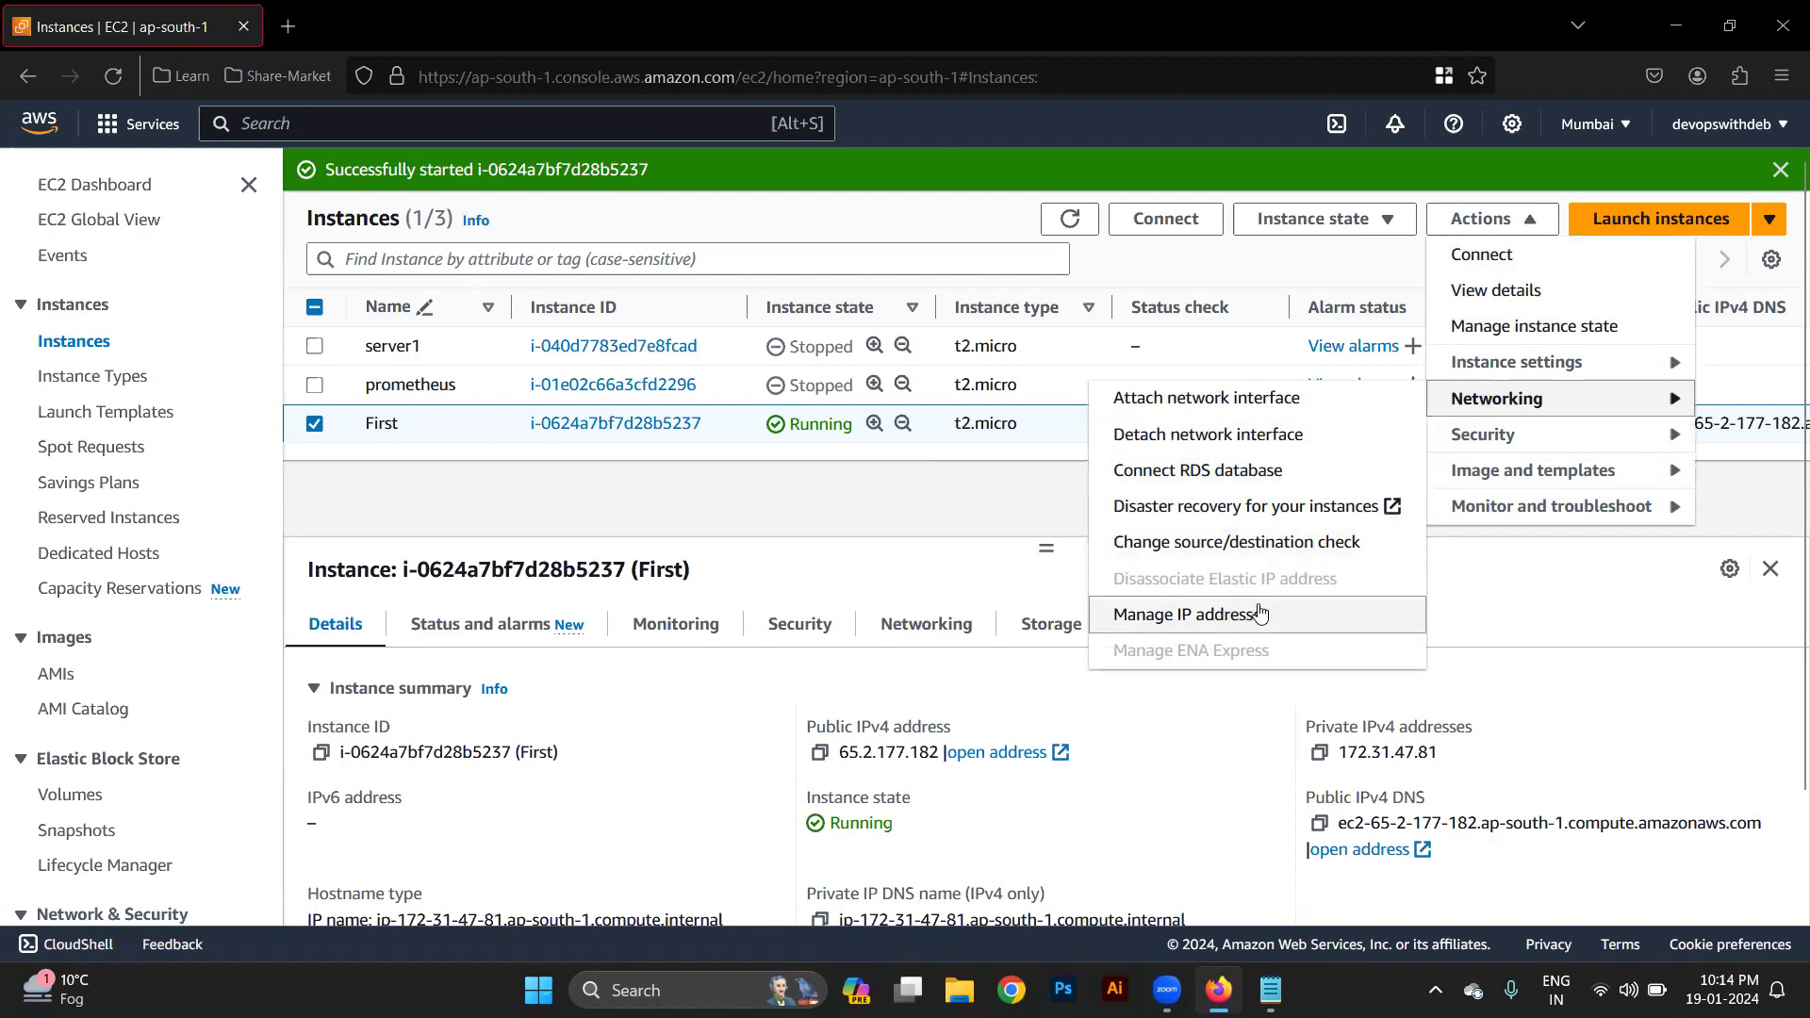
left_click(1468, 597)
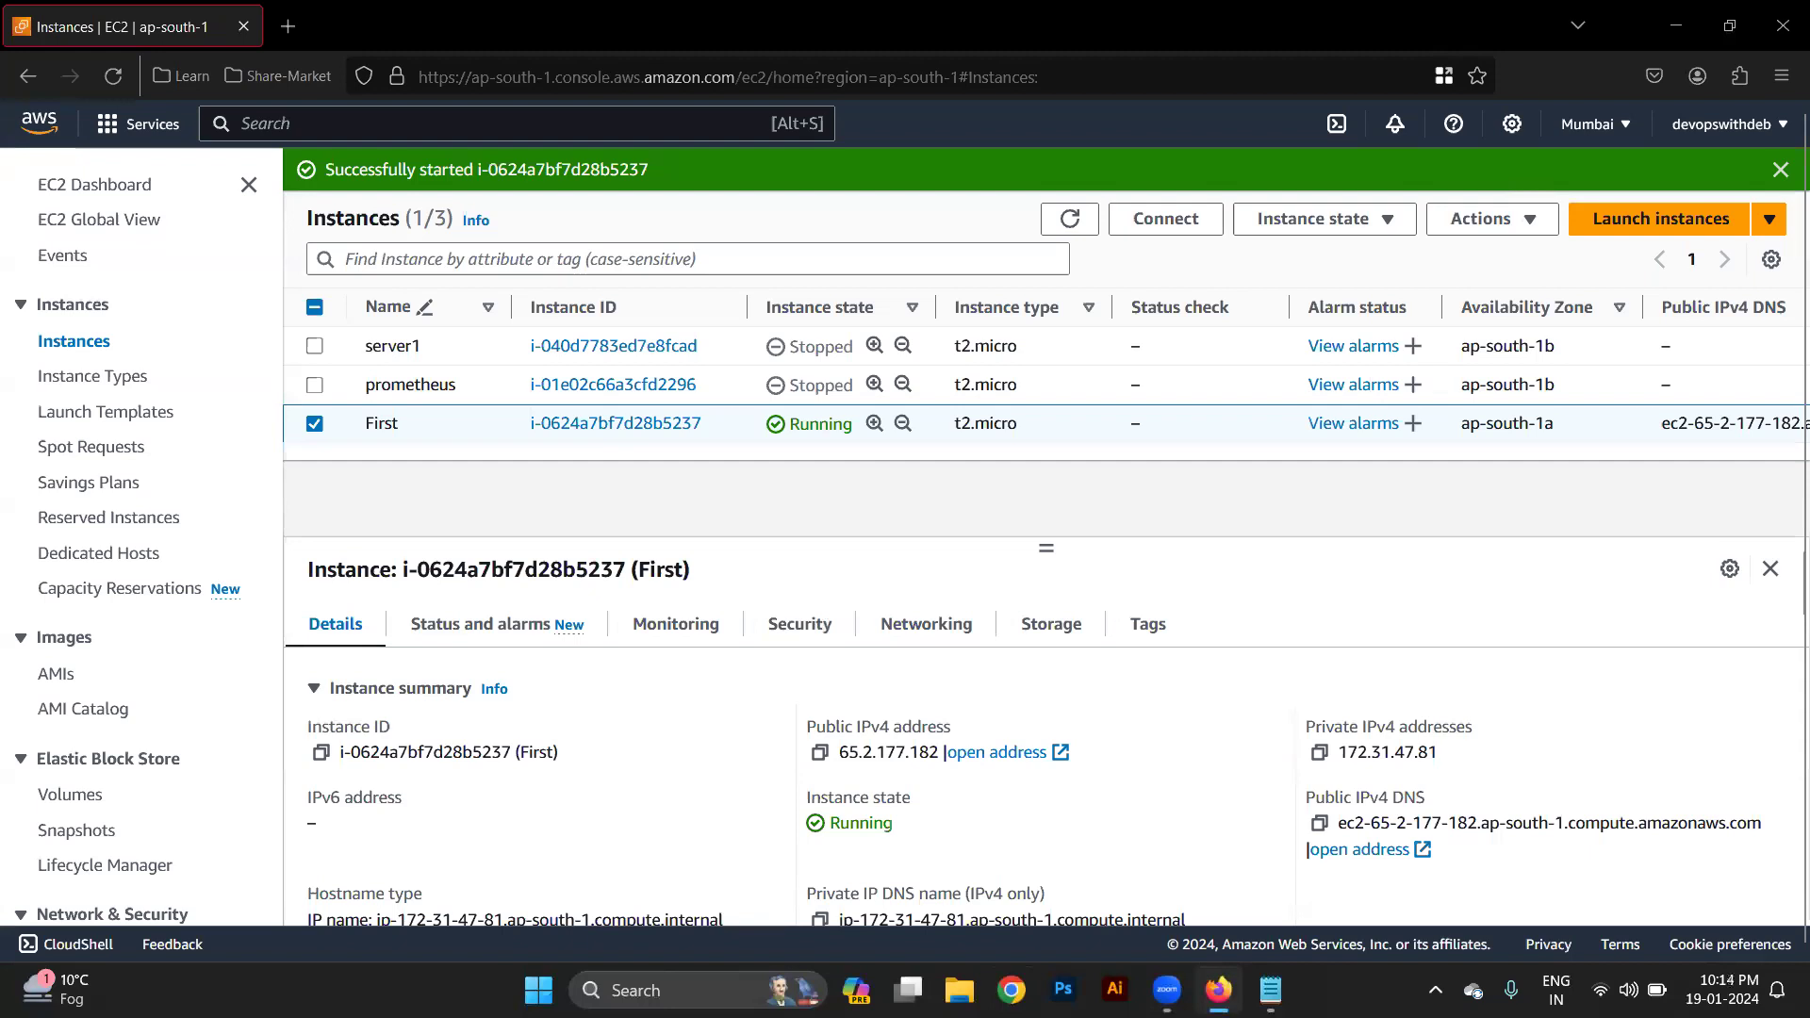
Switch to Notepad and close the unsaved Keywords document.
mouse_move(1270, 990)
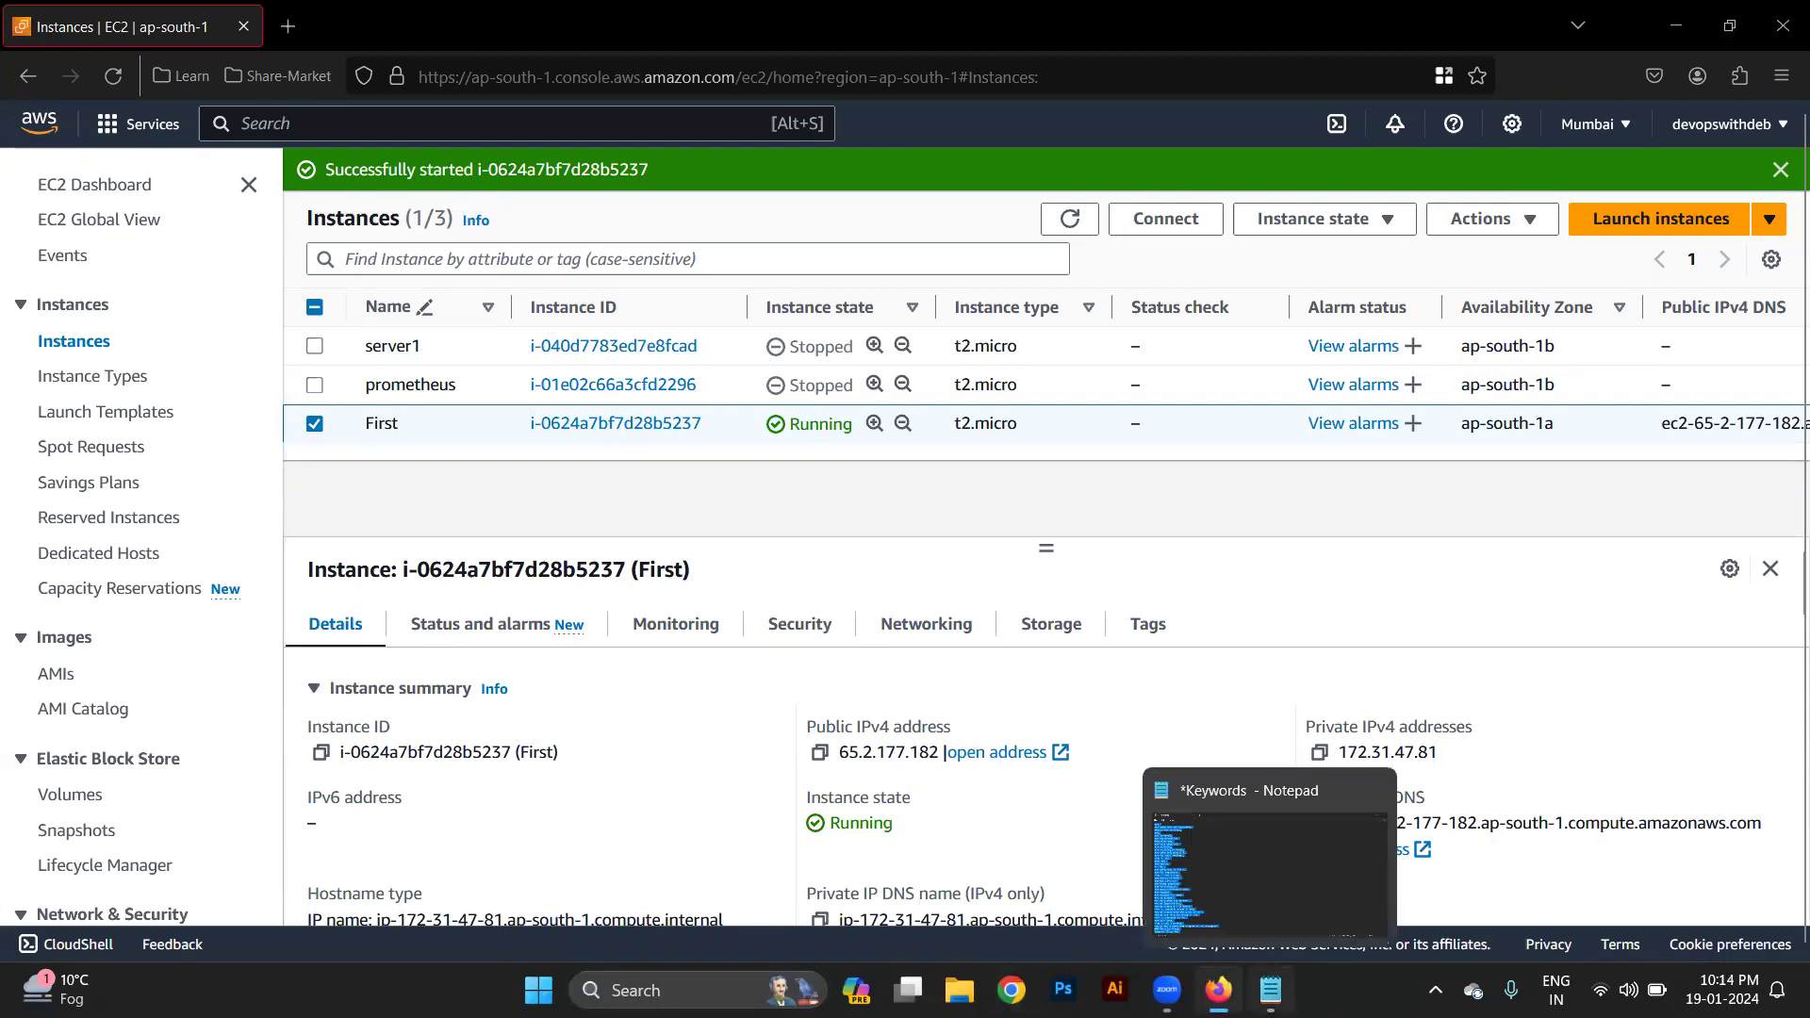
left_click(1364, 805)
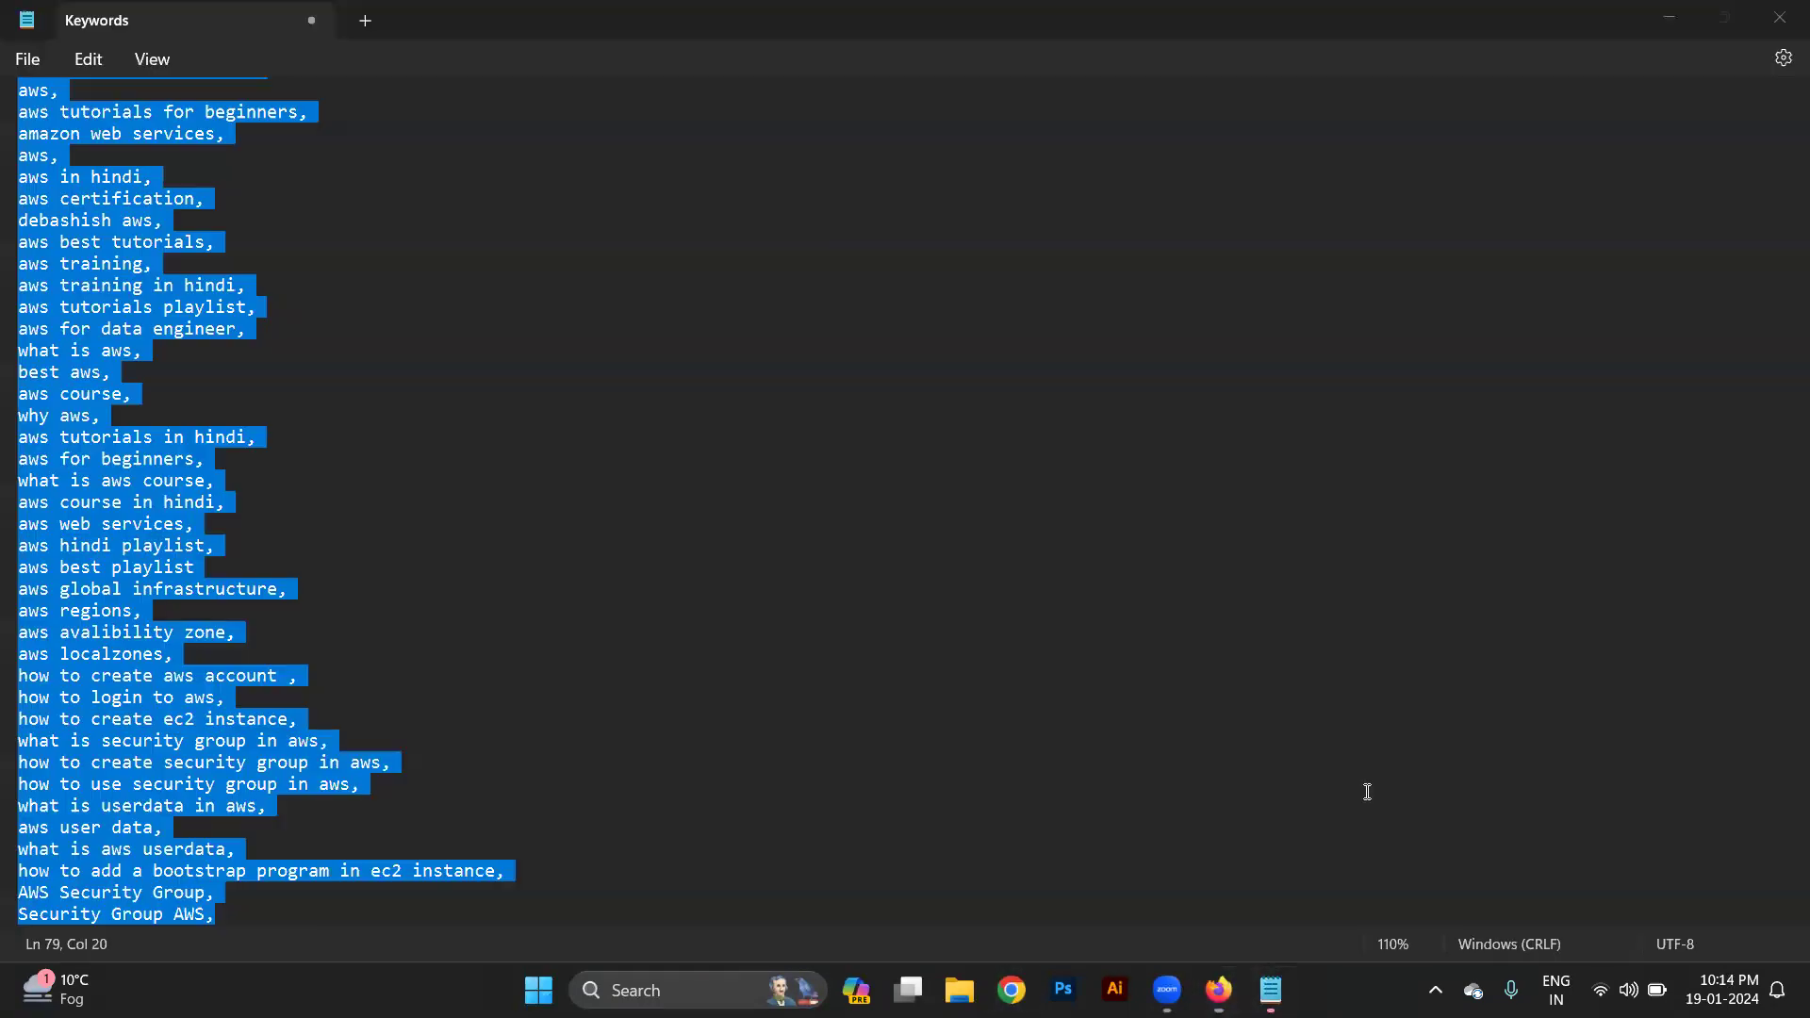
key("ctrl+w")
left_click(900, 534)
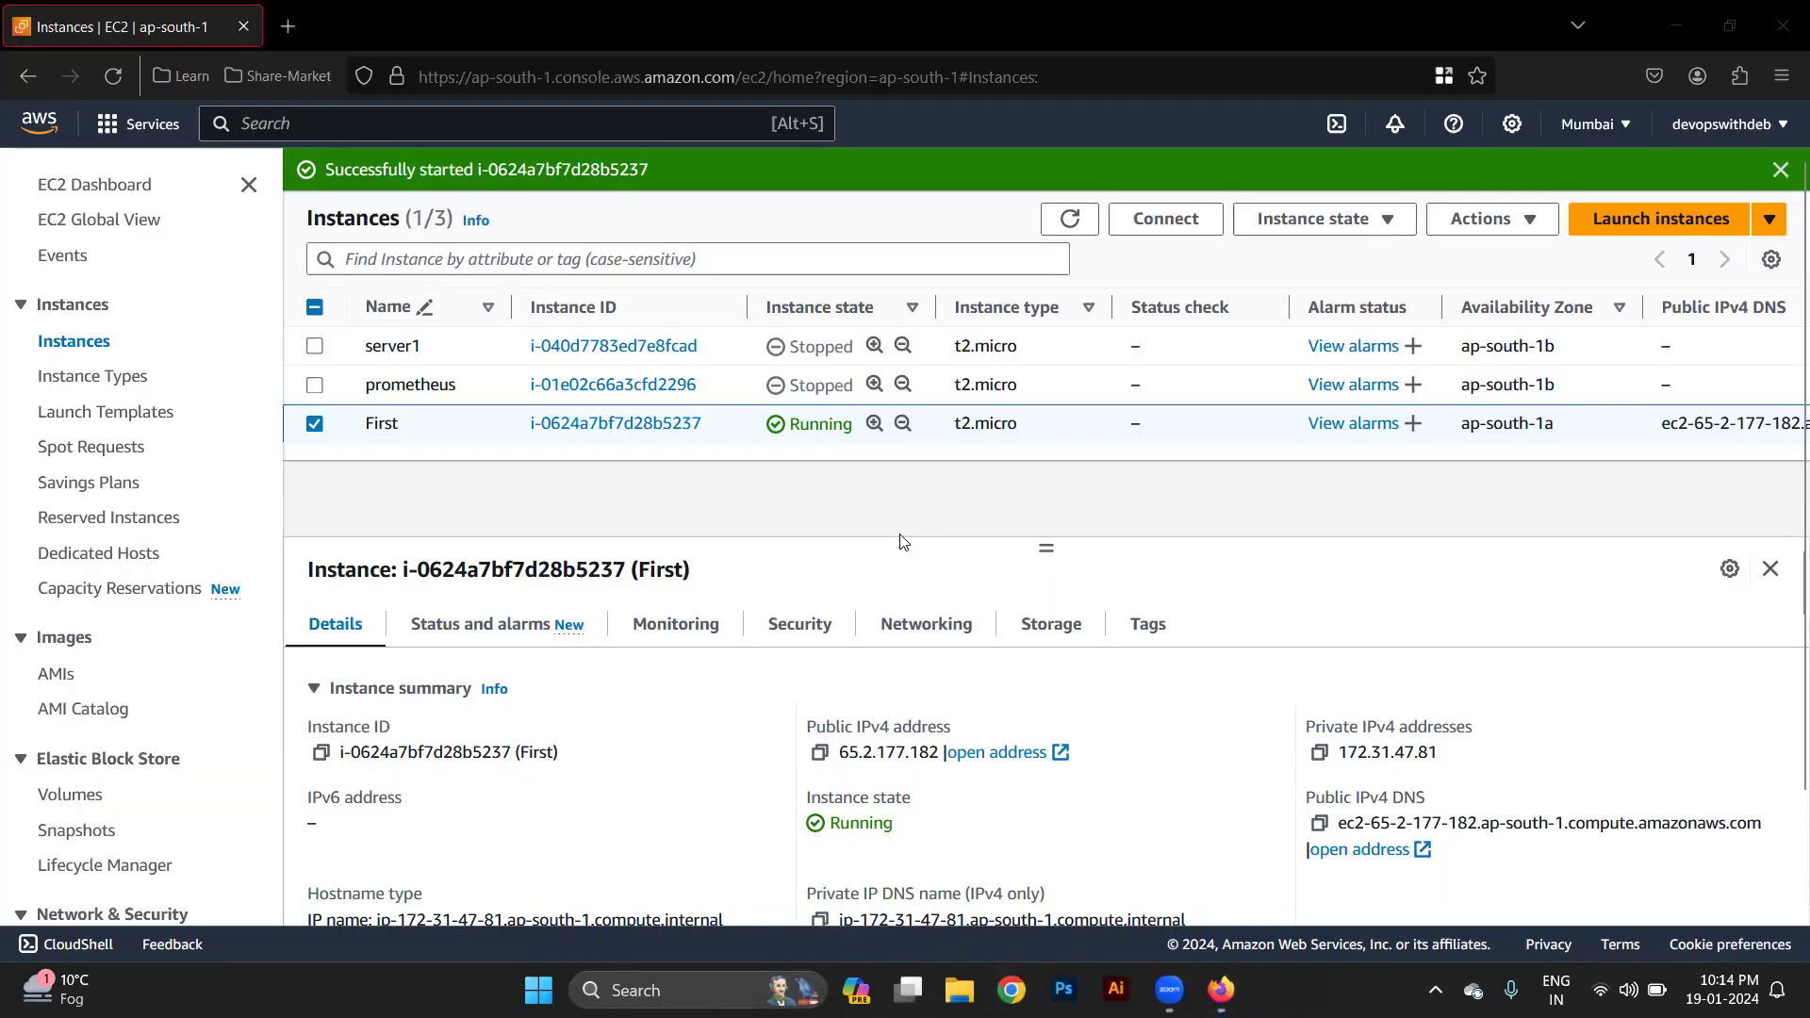
Open a blank Notepad document in a maximized window and switch back to the EC2 console.
left_click(799, 985)
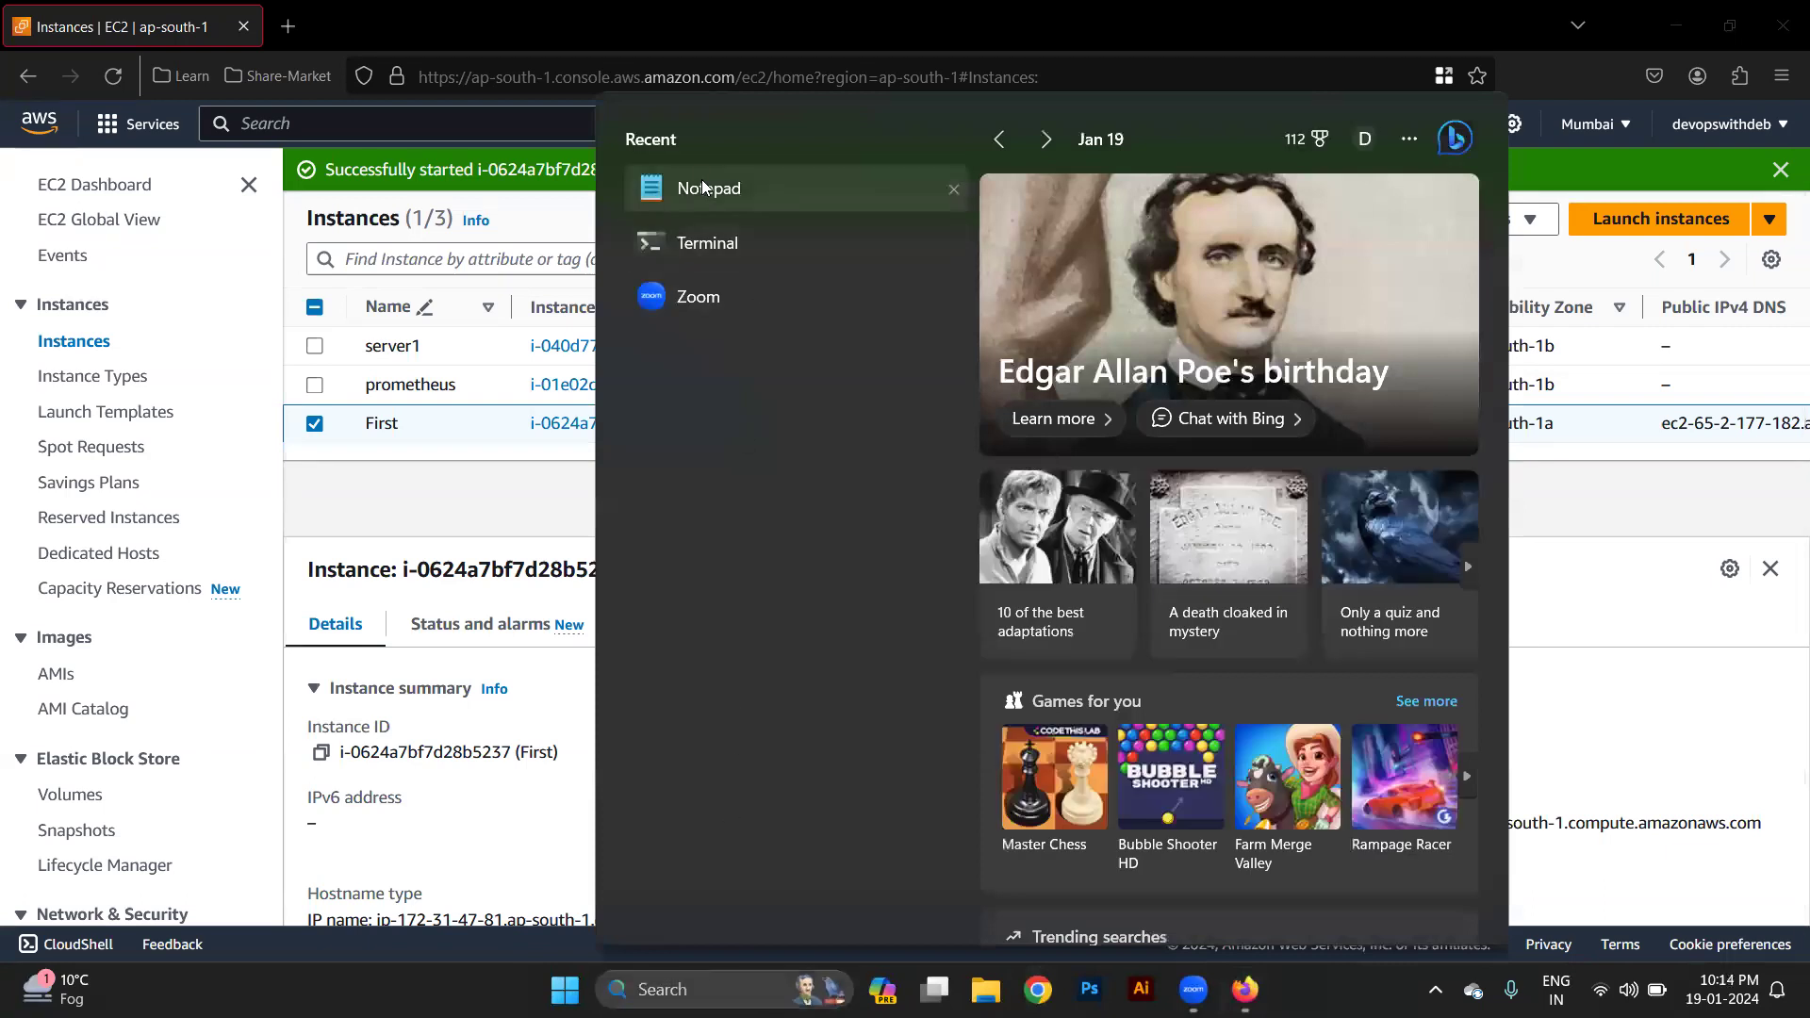
left_click(709, 221)
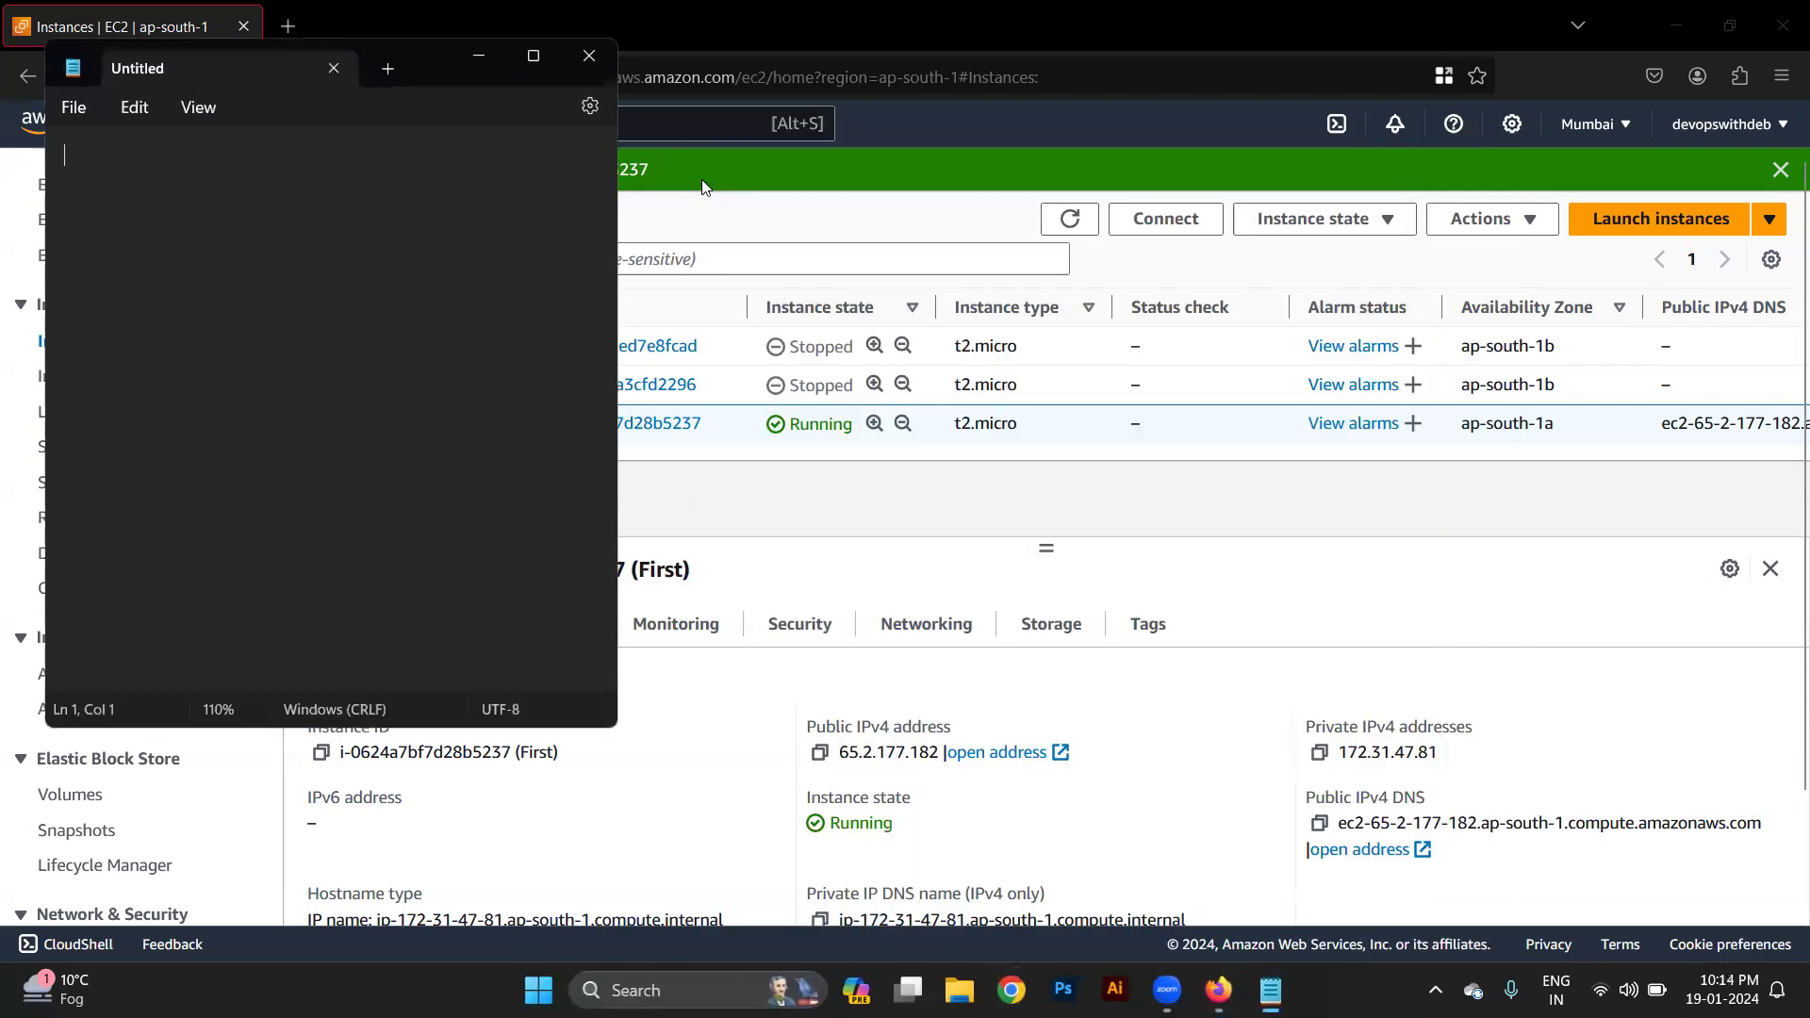
double_click(447, 66)
key("alt+Tab")
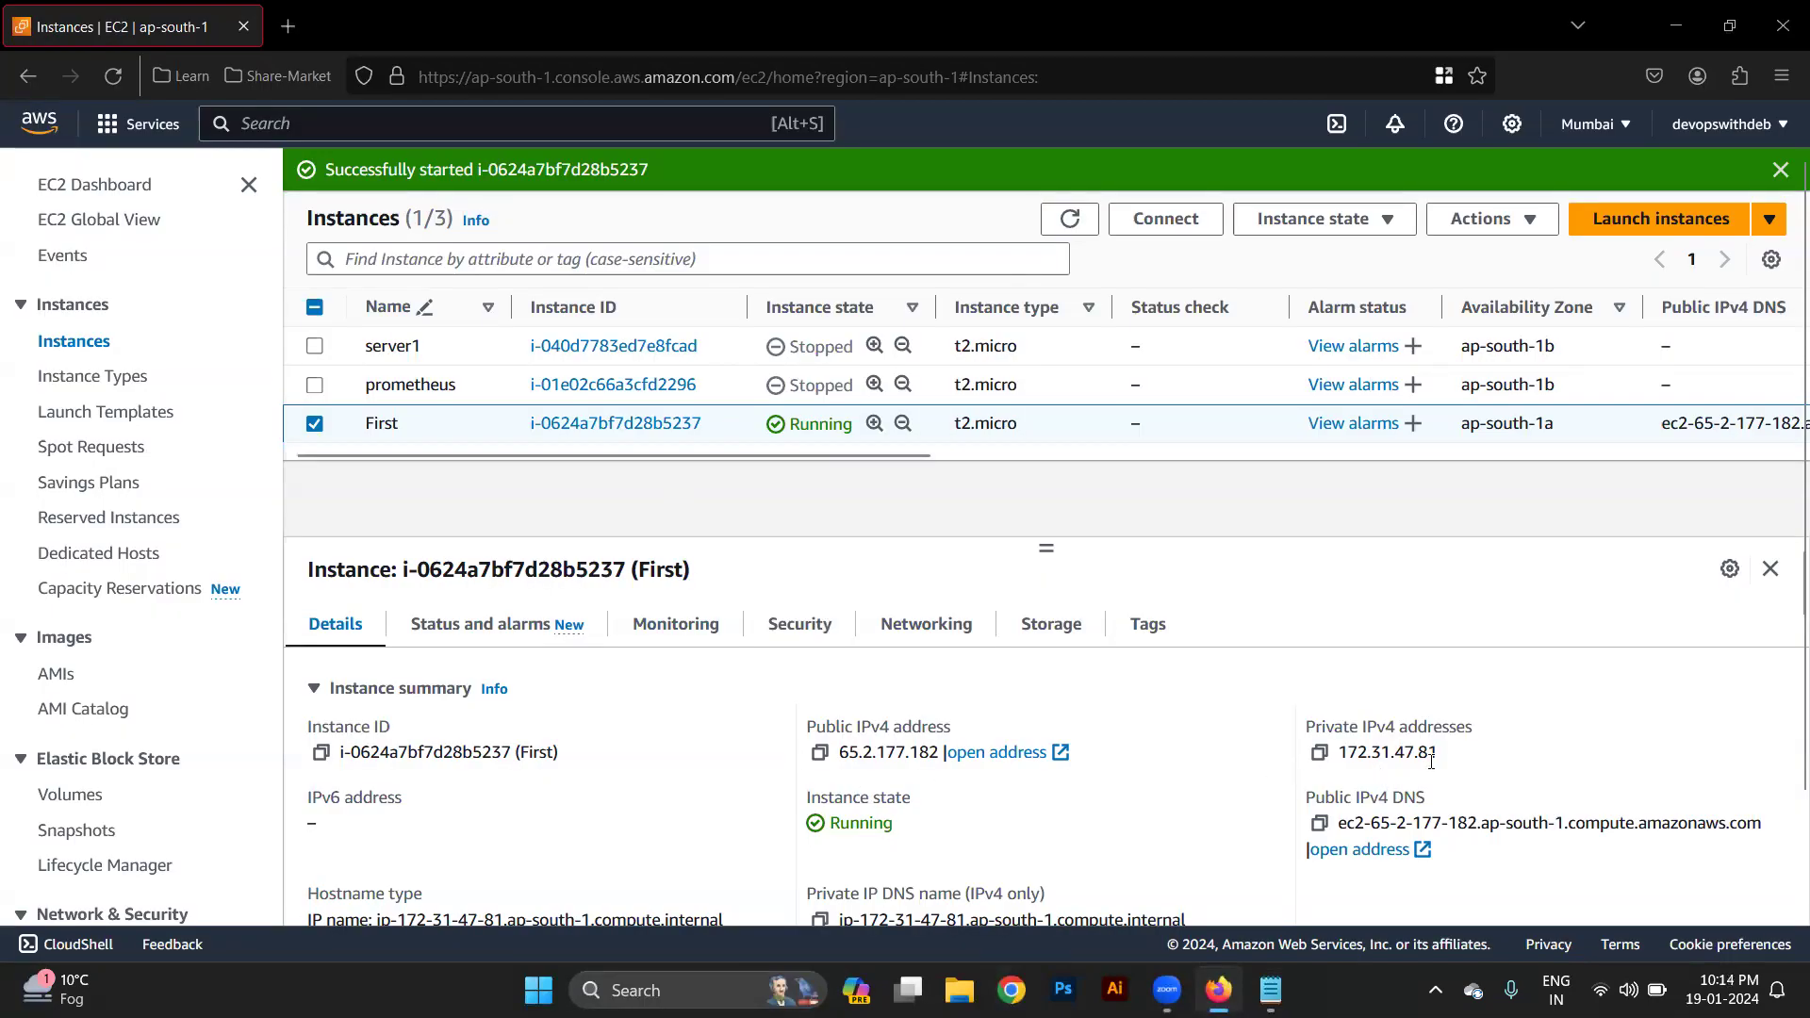
Compare the private IPv4 addresses of the First and prometheus instances in their details.
left_click_drag(1452, 754, 1342, 758)
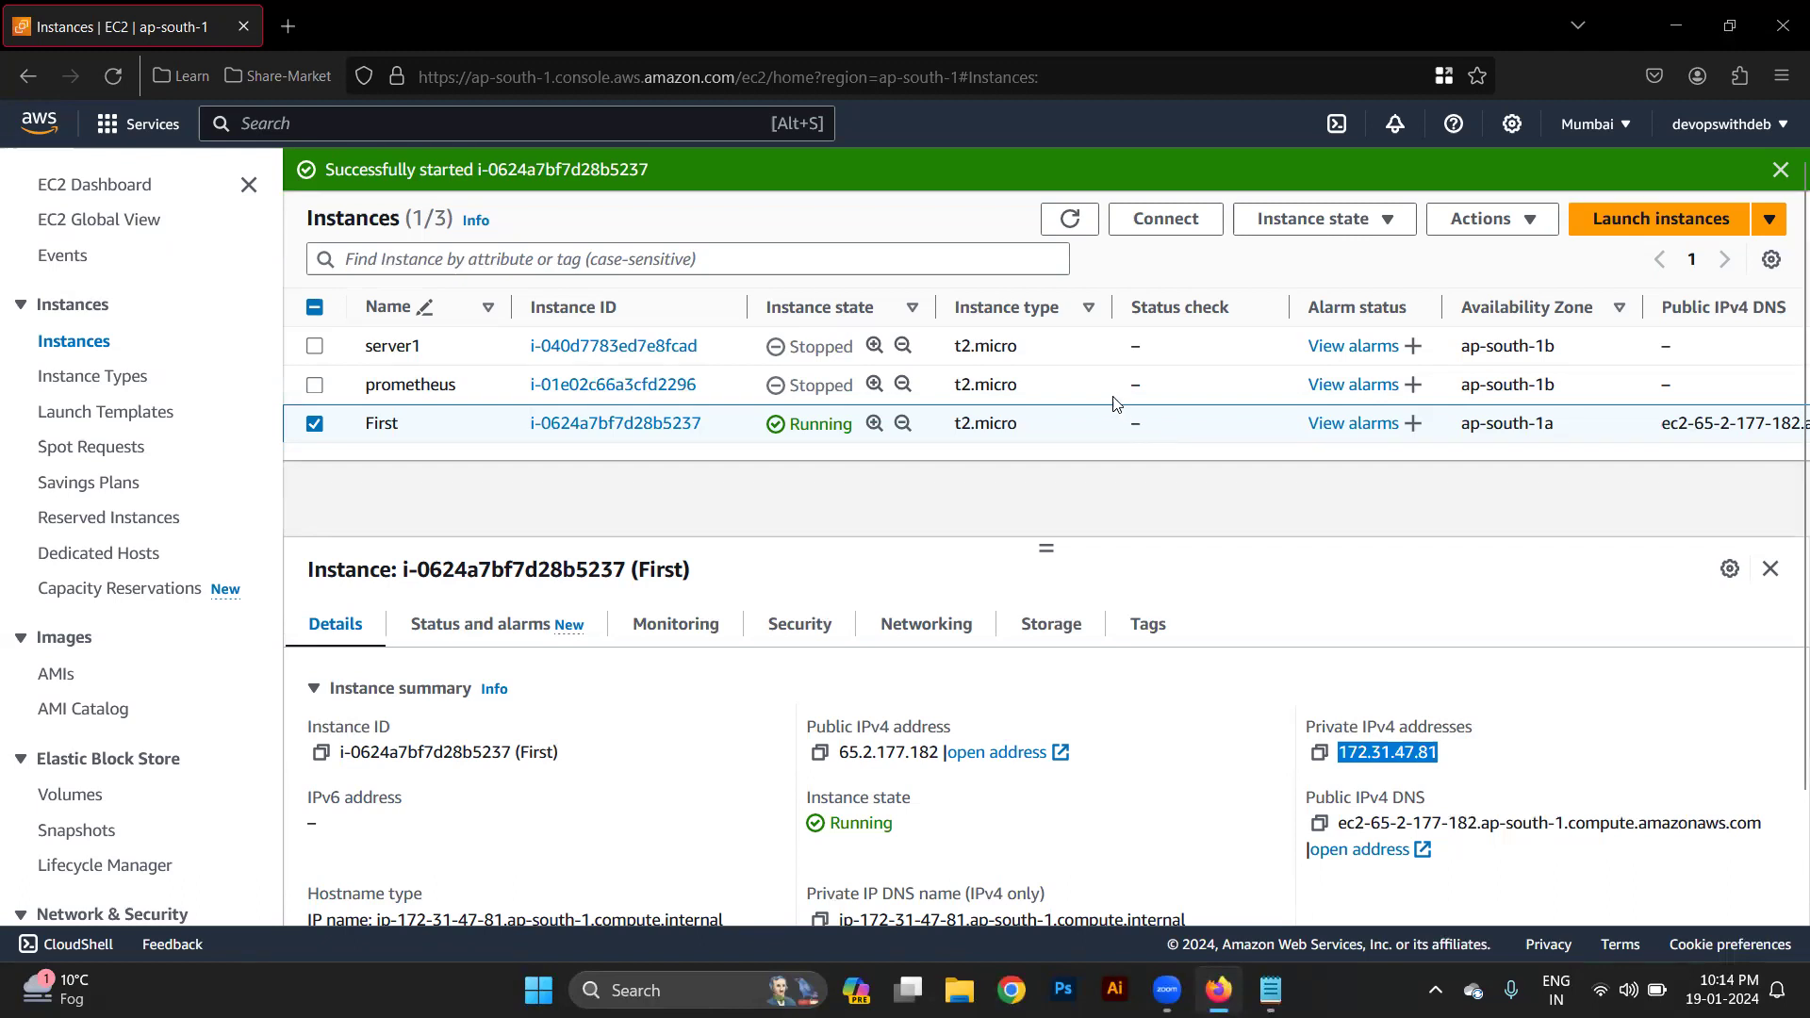
left_click(1067, 389)
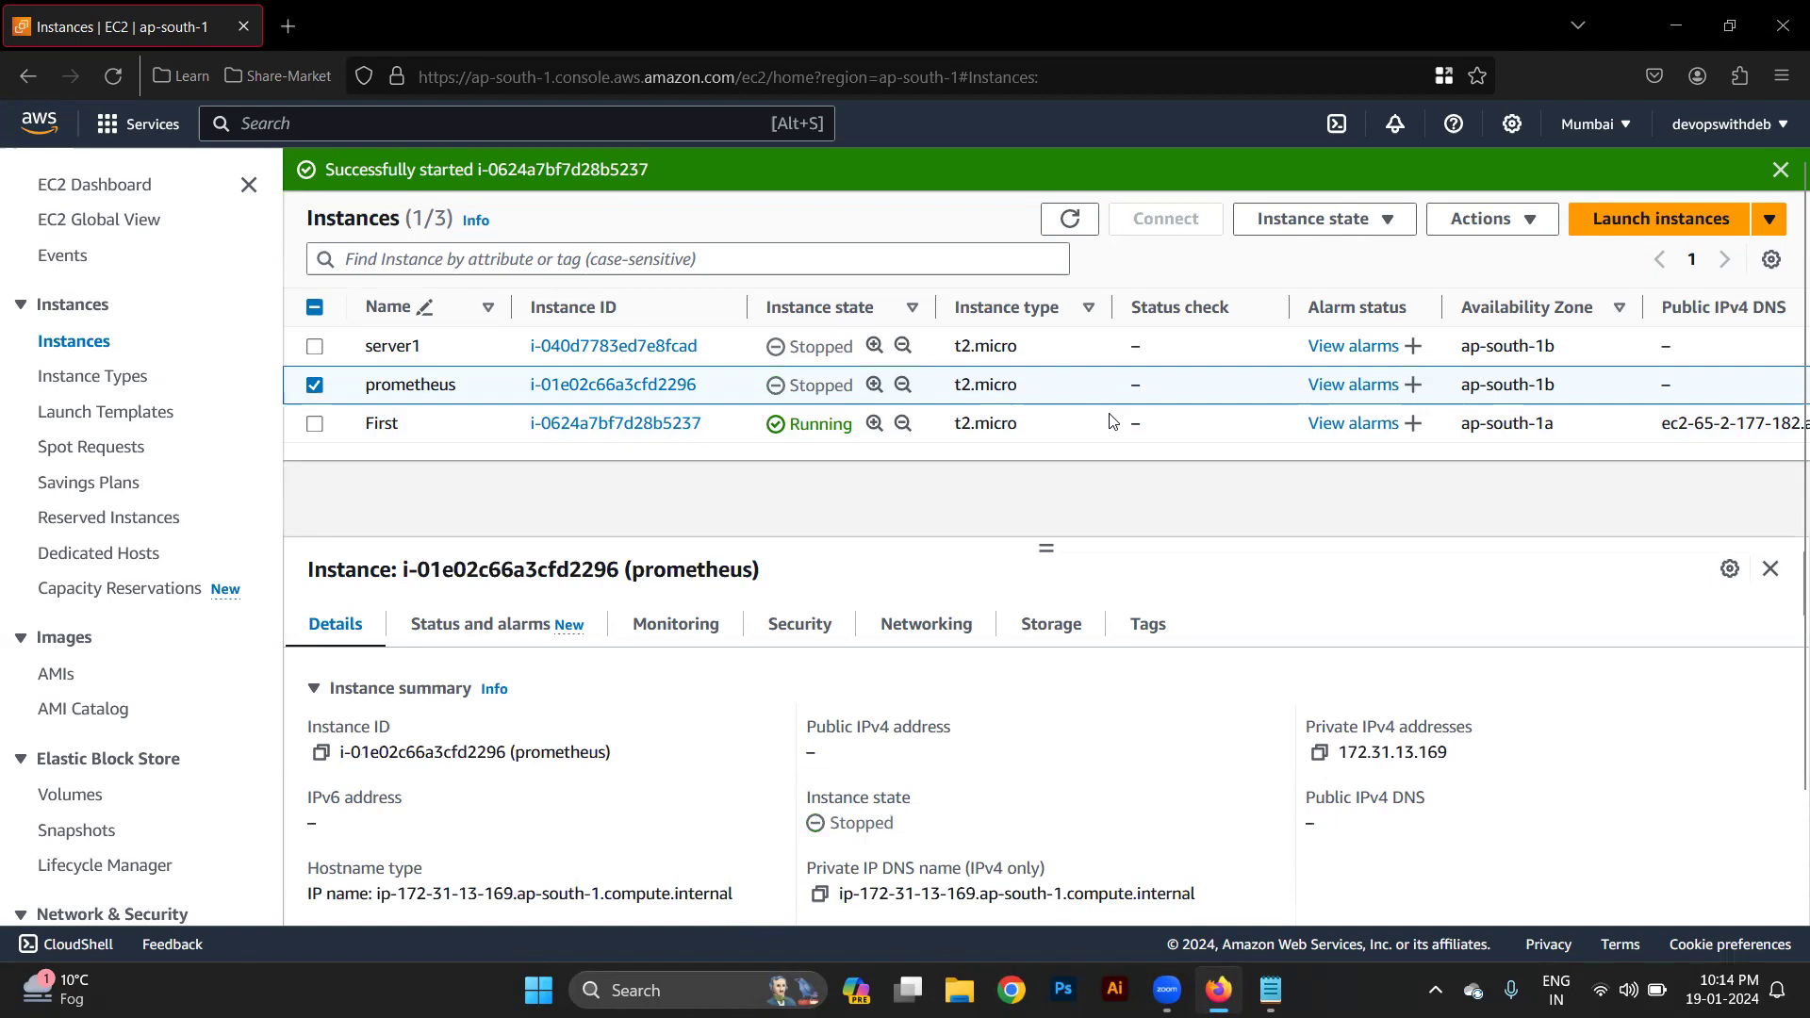
left_click(1081, 427)
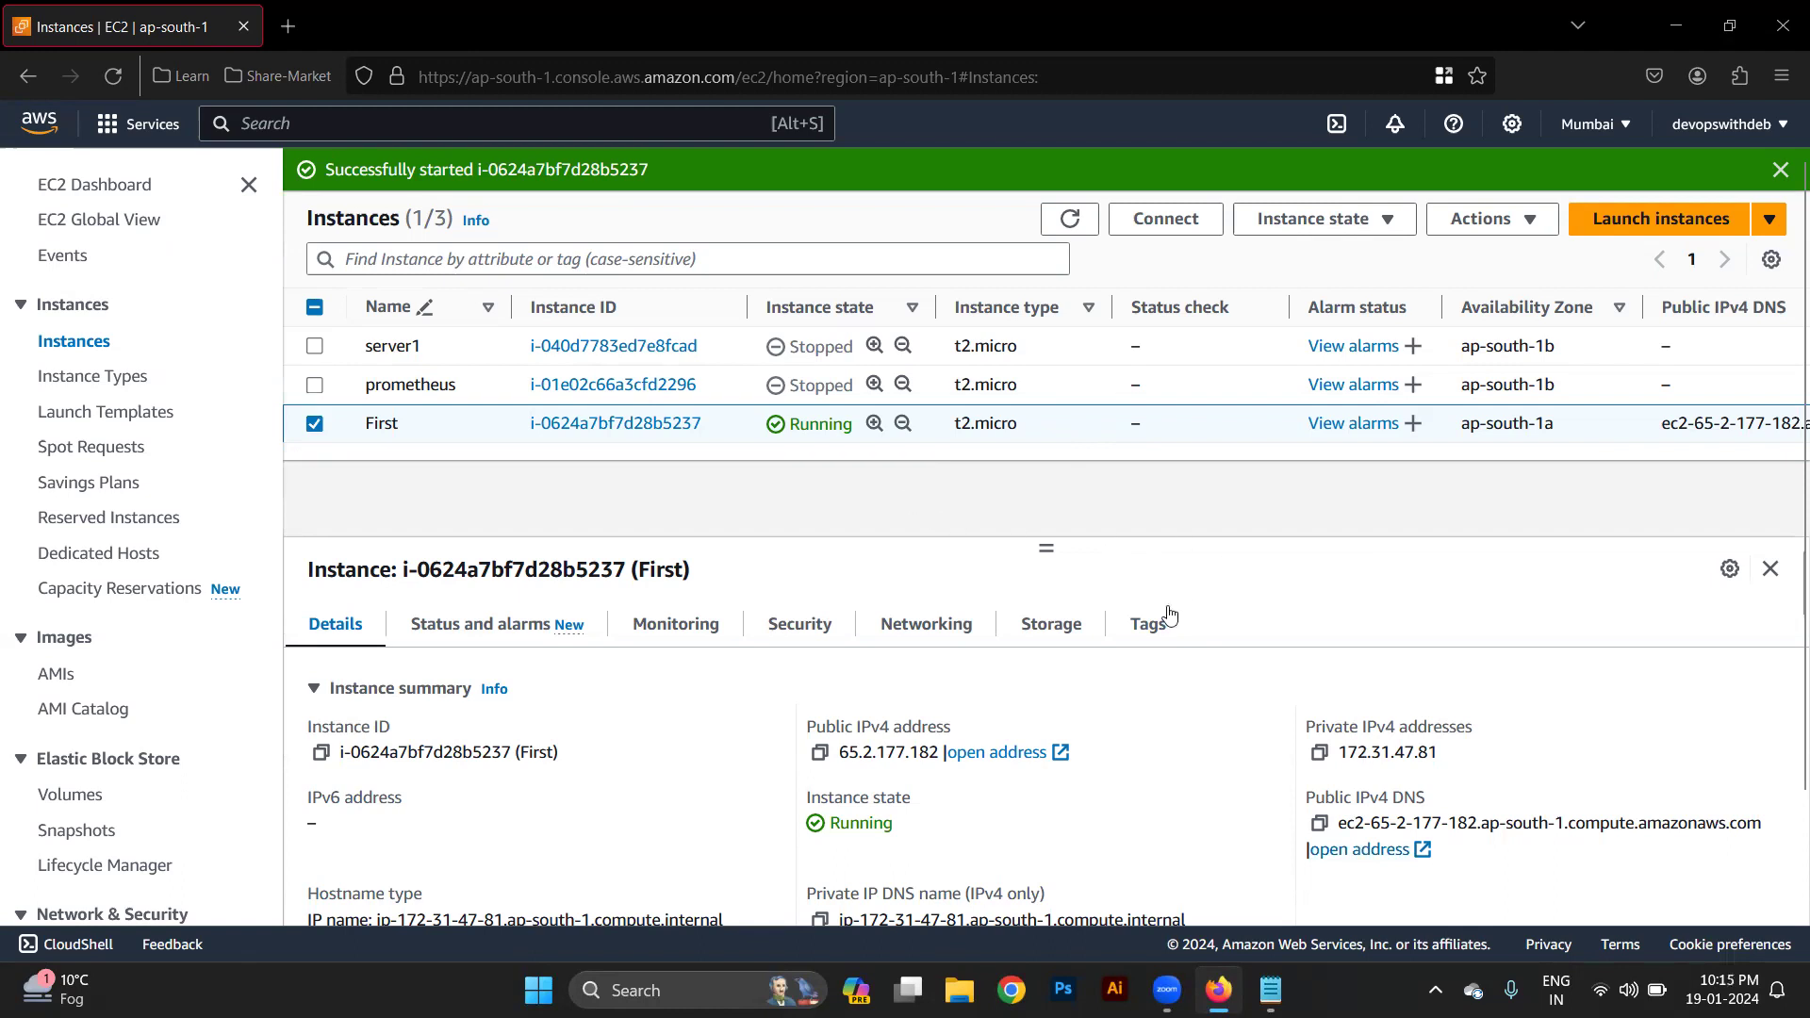
left_click(1322, 753)
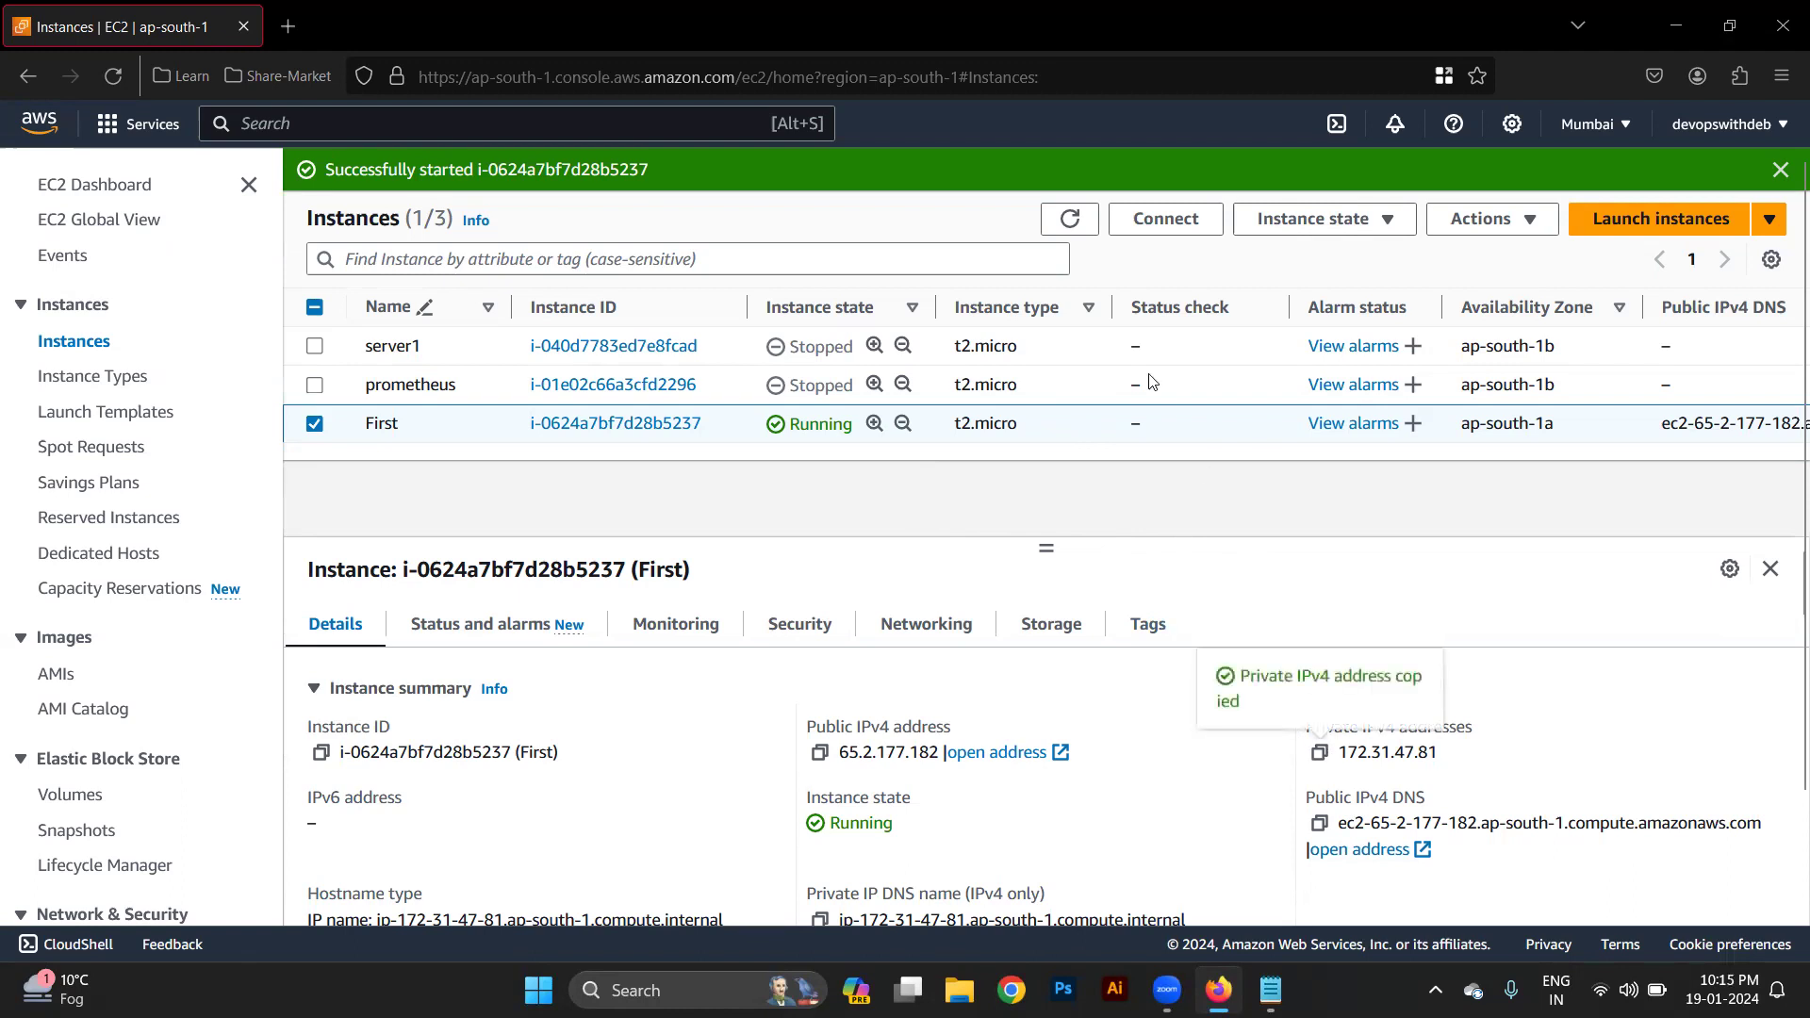
left_click(1068, 395)
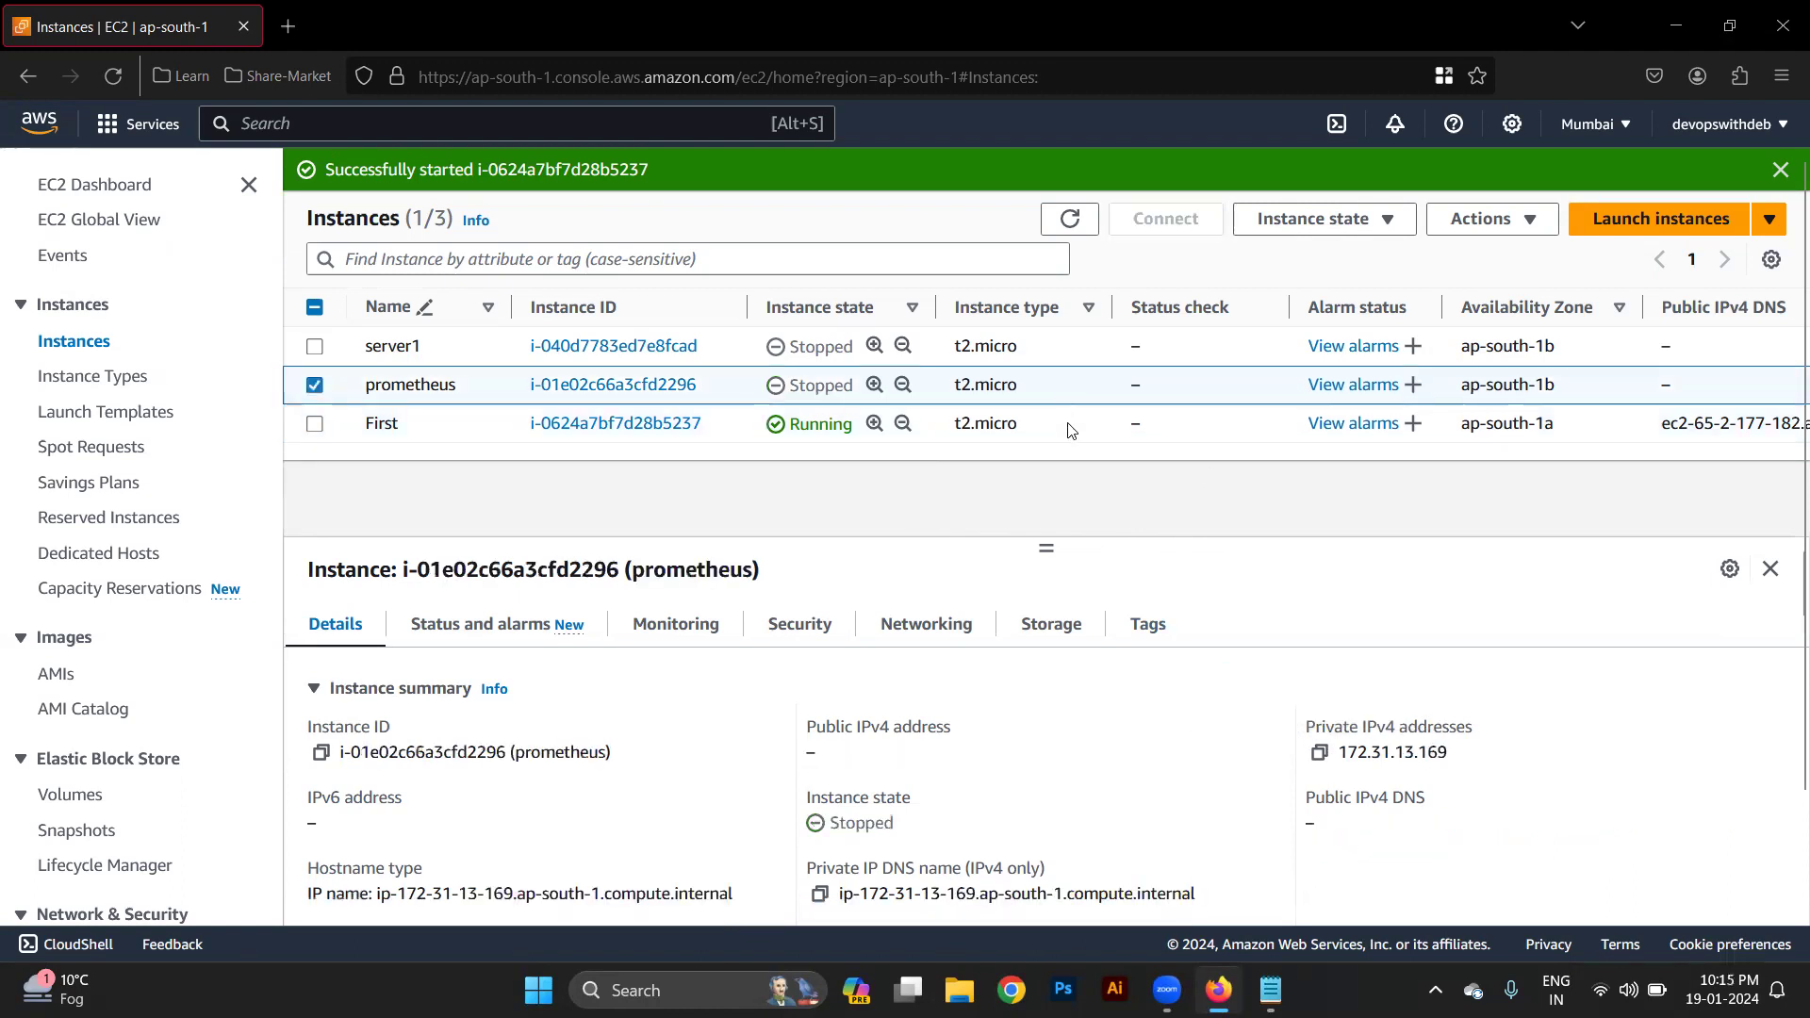
left_click(1072, 426)
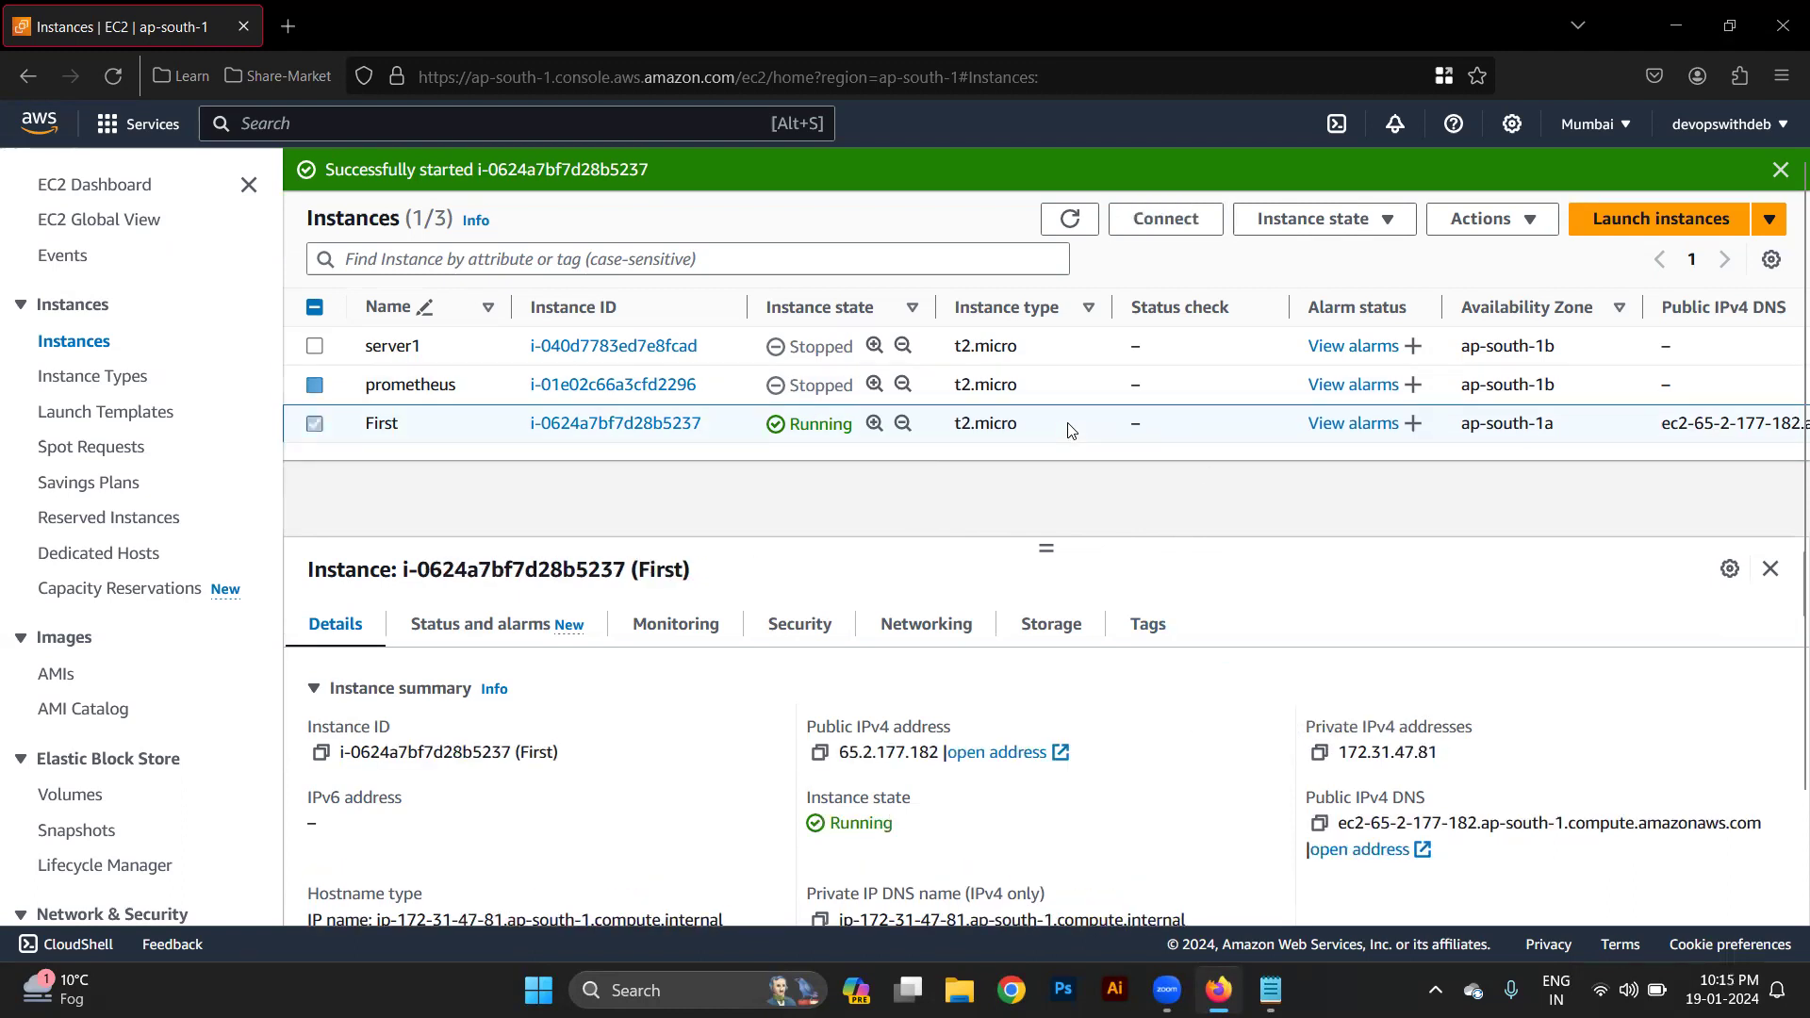
double_click(1415, 759)
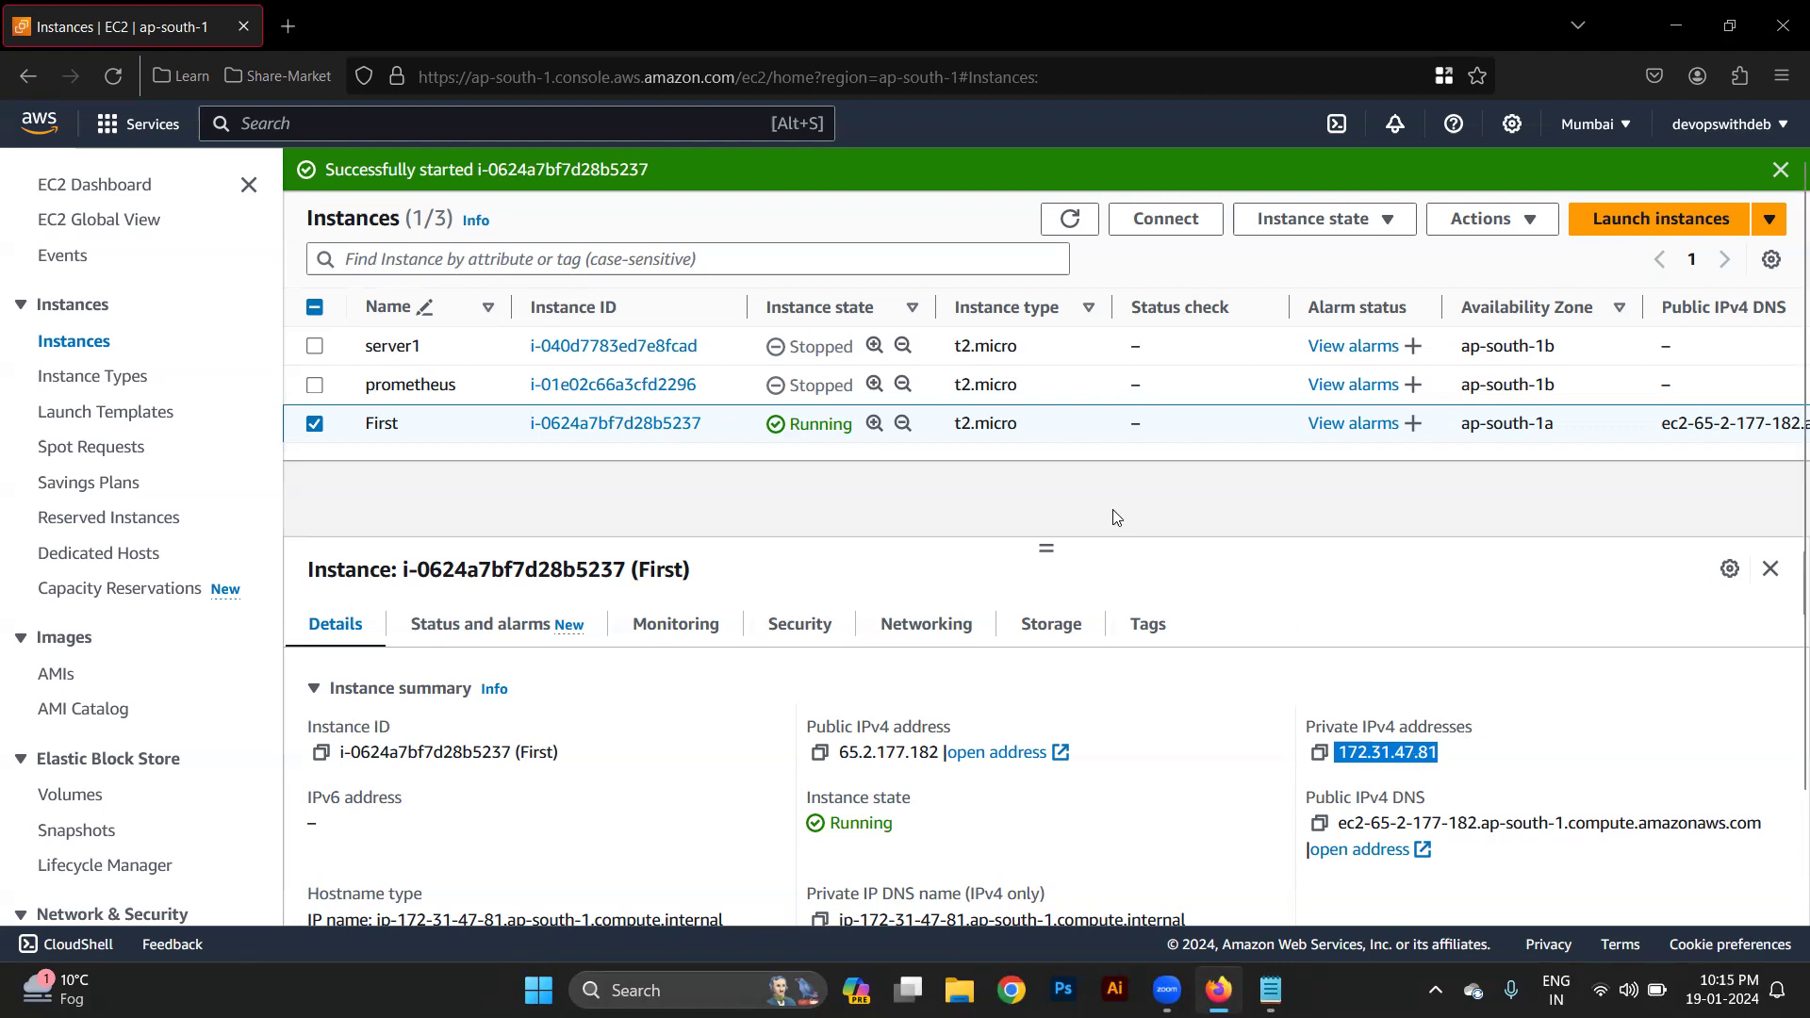
Search the web for "what is my ip" in a new tab, view the public address on the What Is My IP Address site, and close it.
left_click(287, 26)
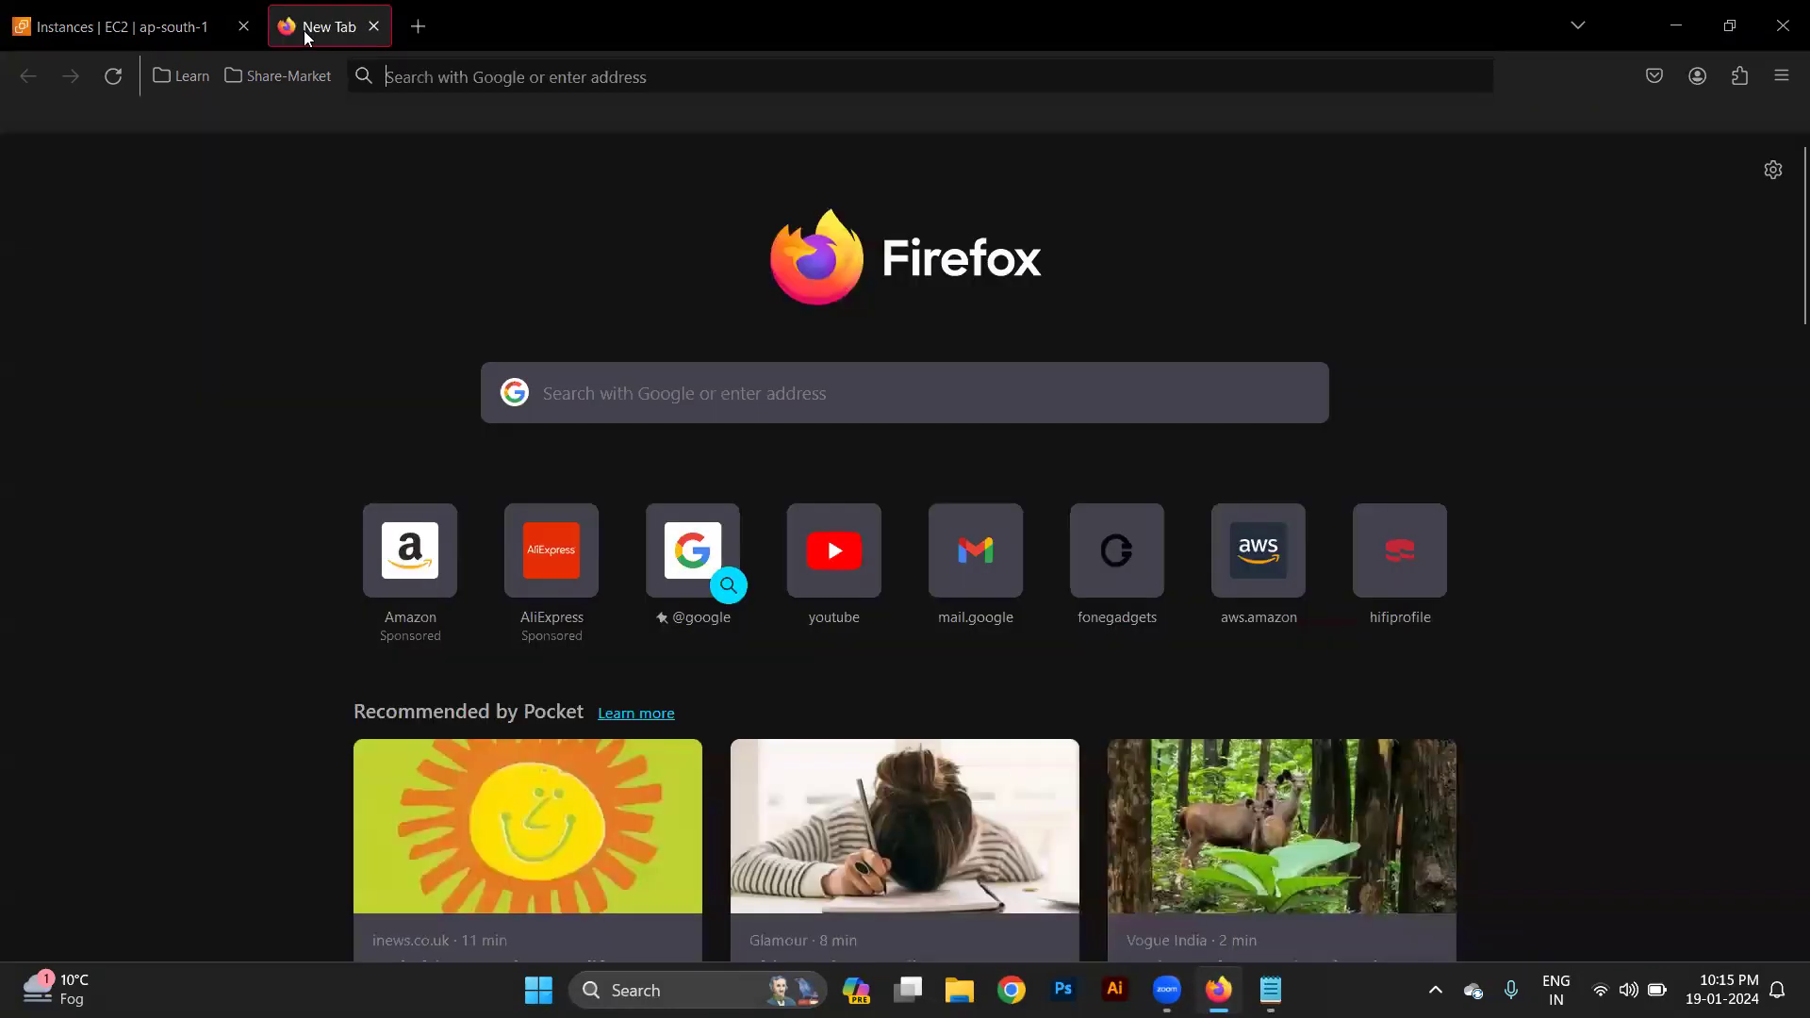
type("what")
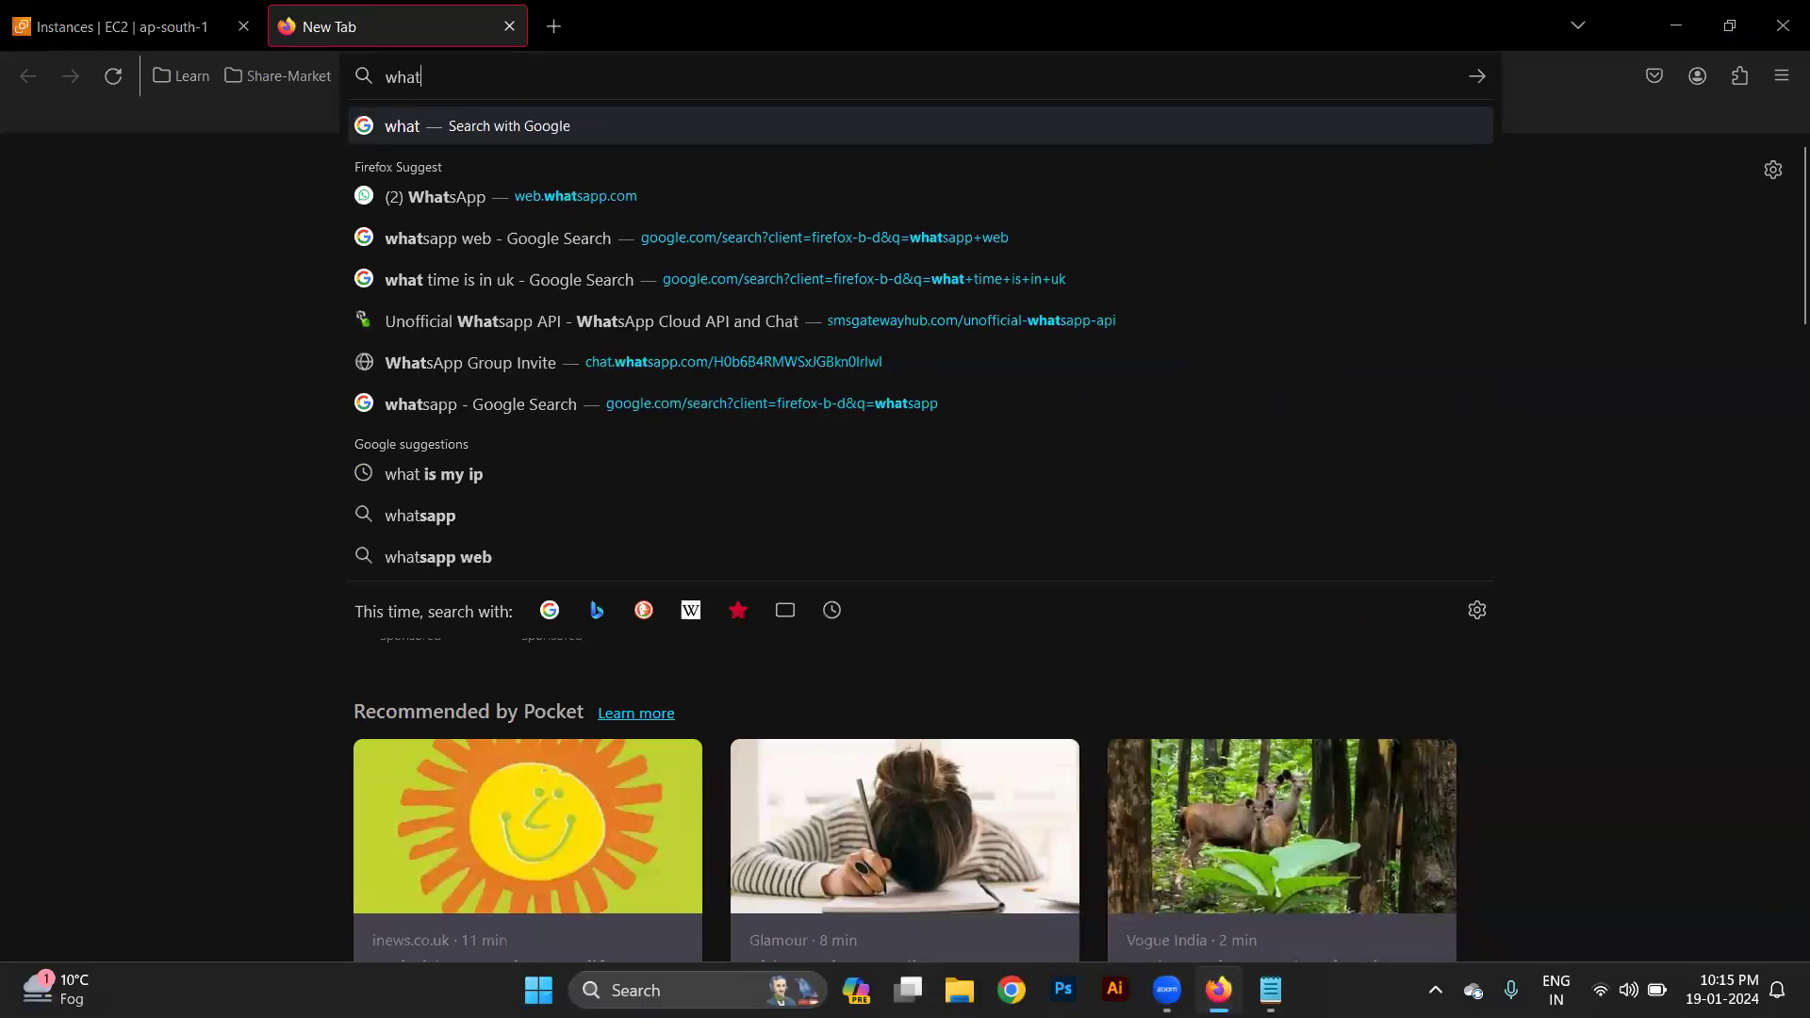
type(" is ")
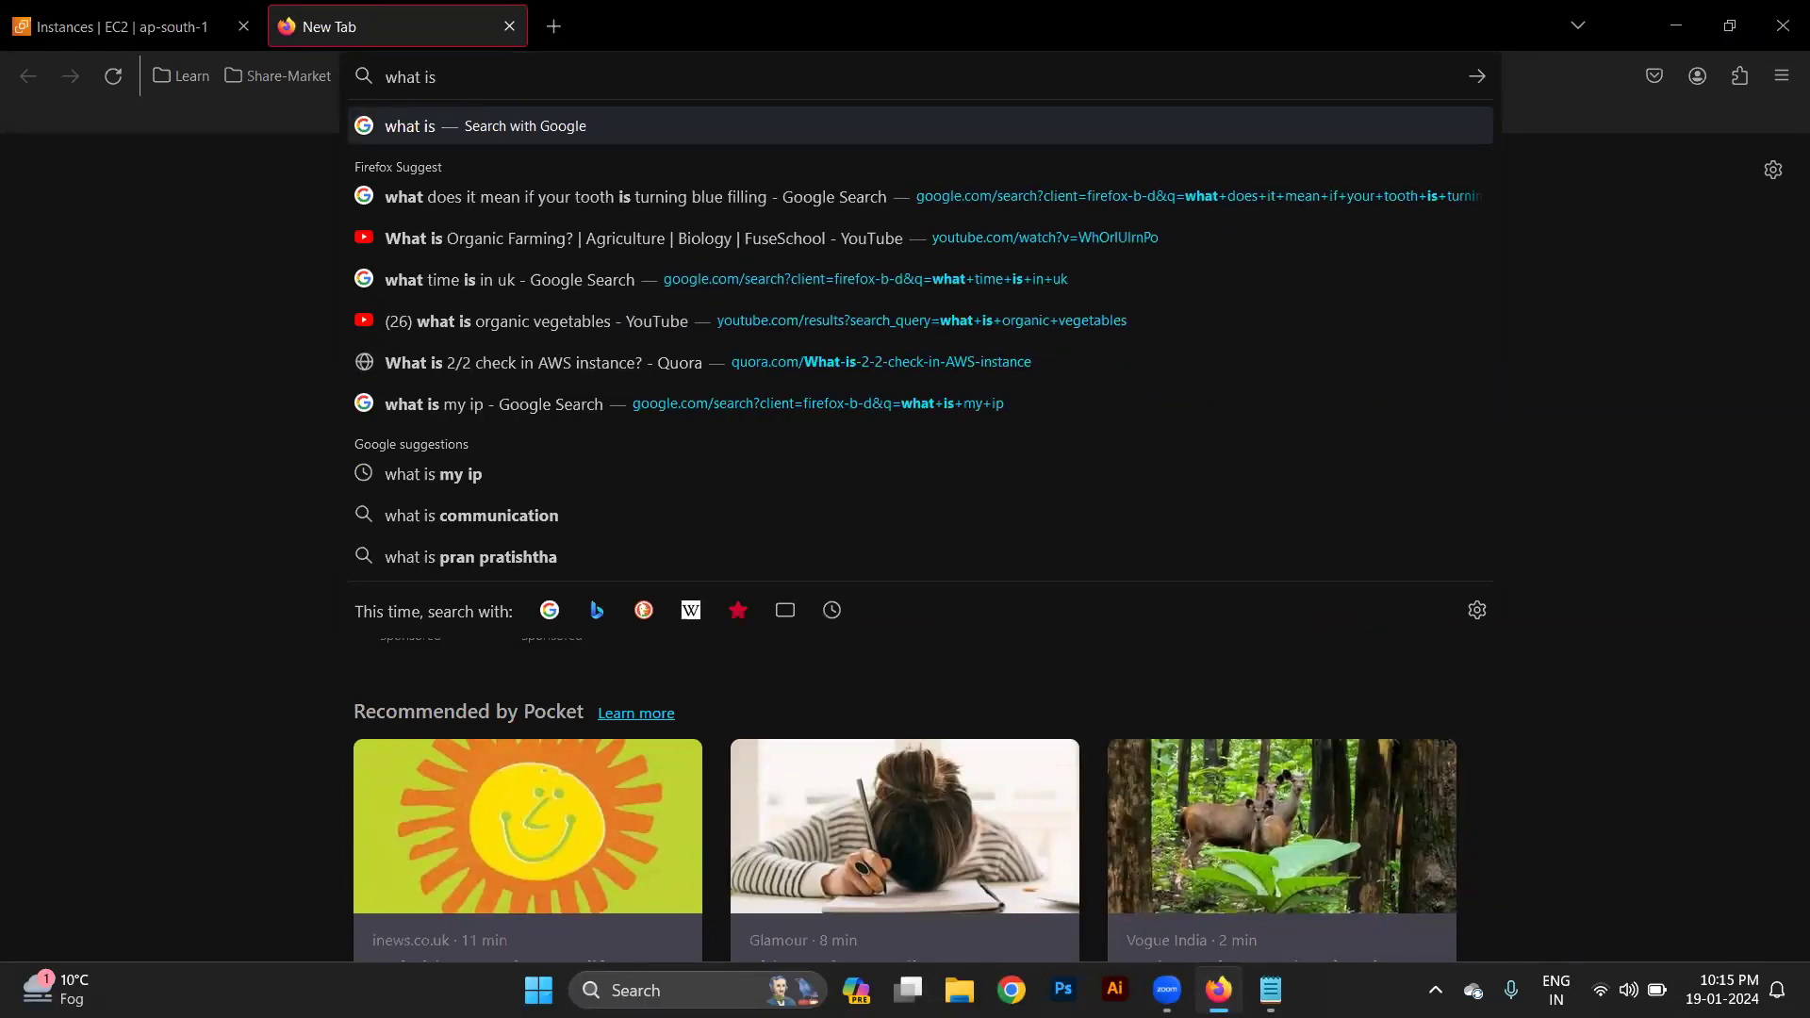
type("my ip")
key("Return")
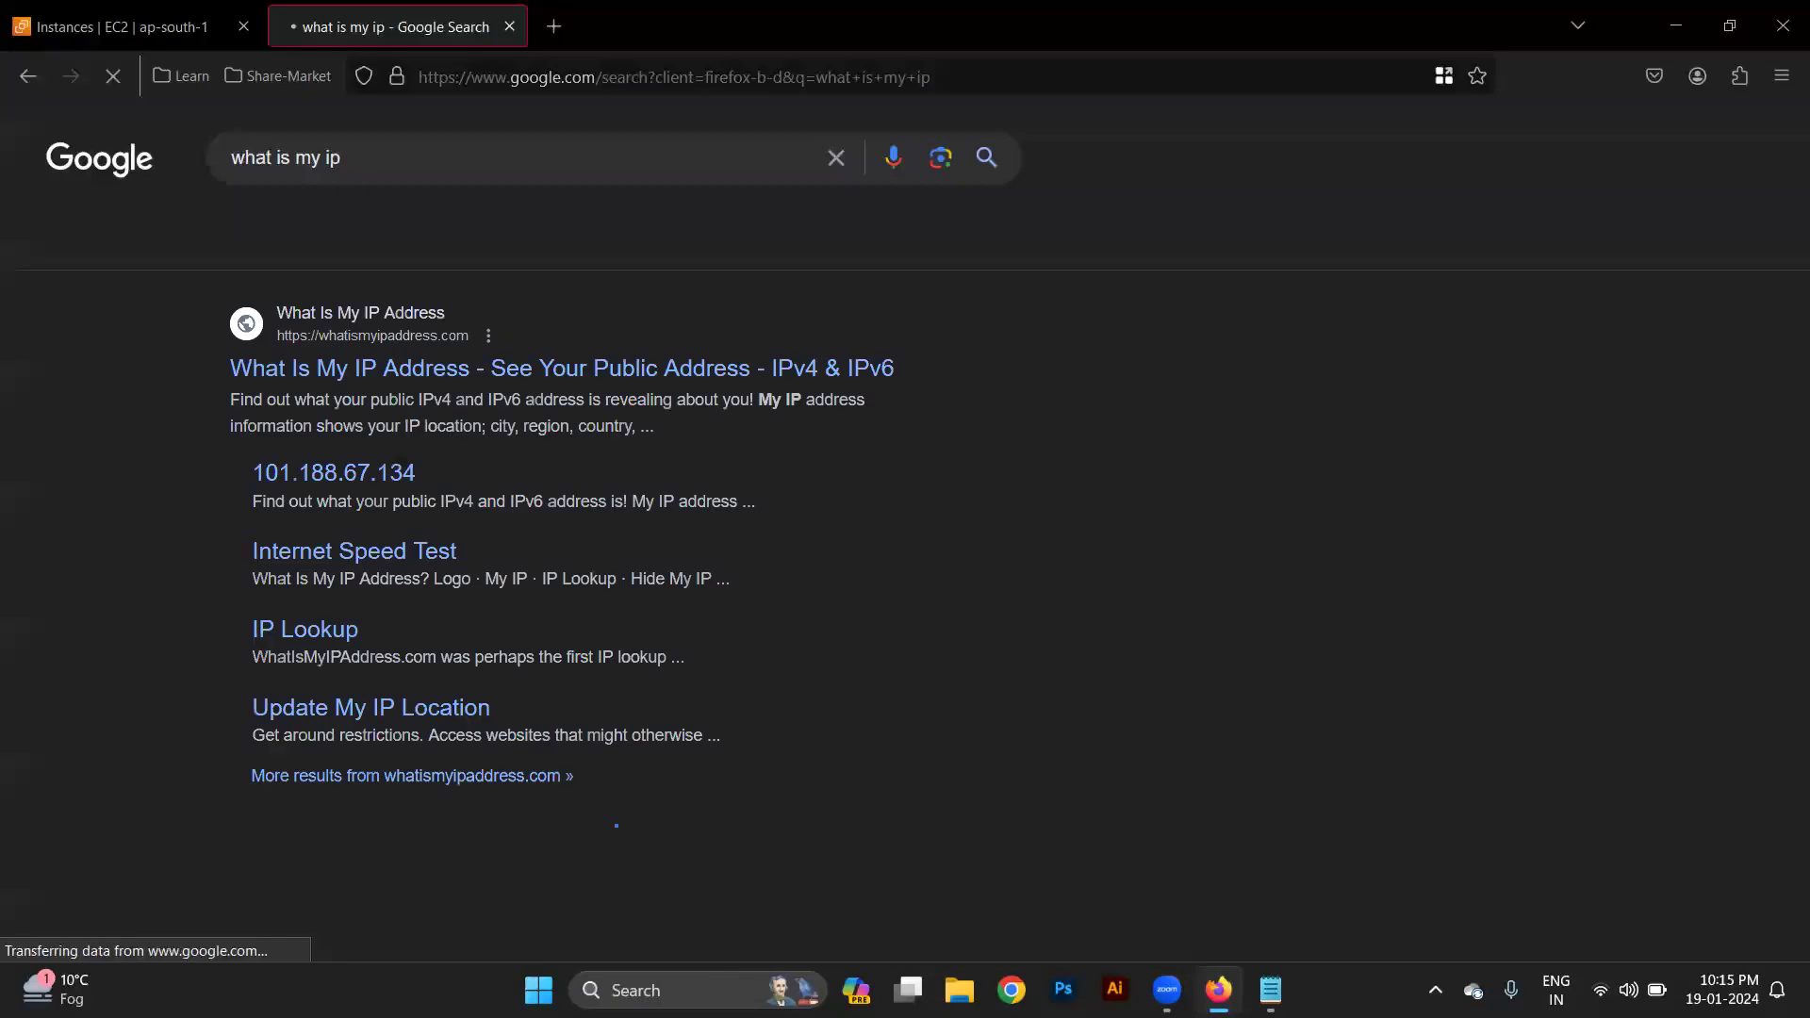
left_click(457, 368)
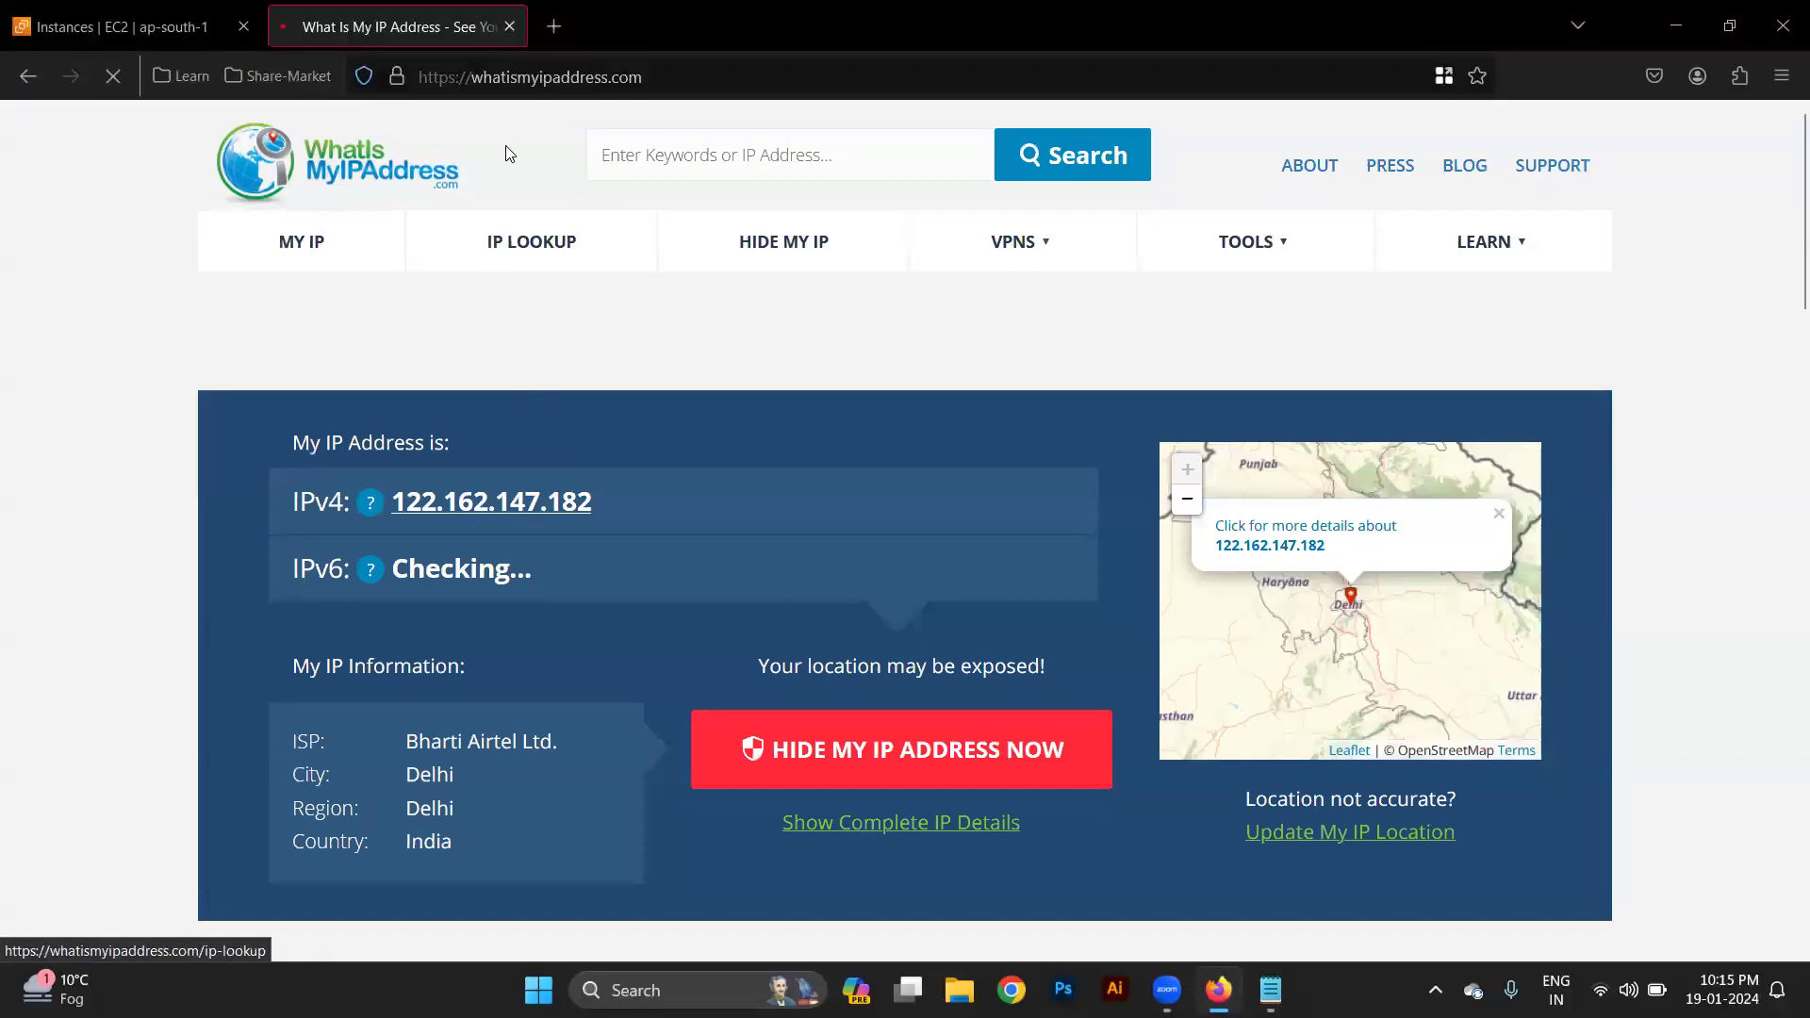
left_click(509, 27)
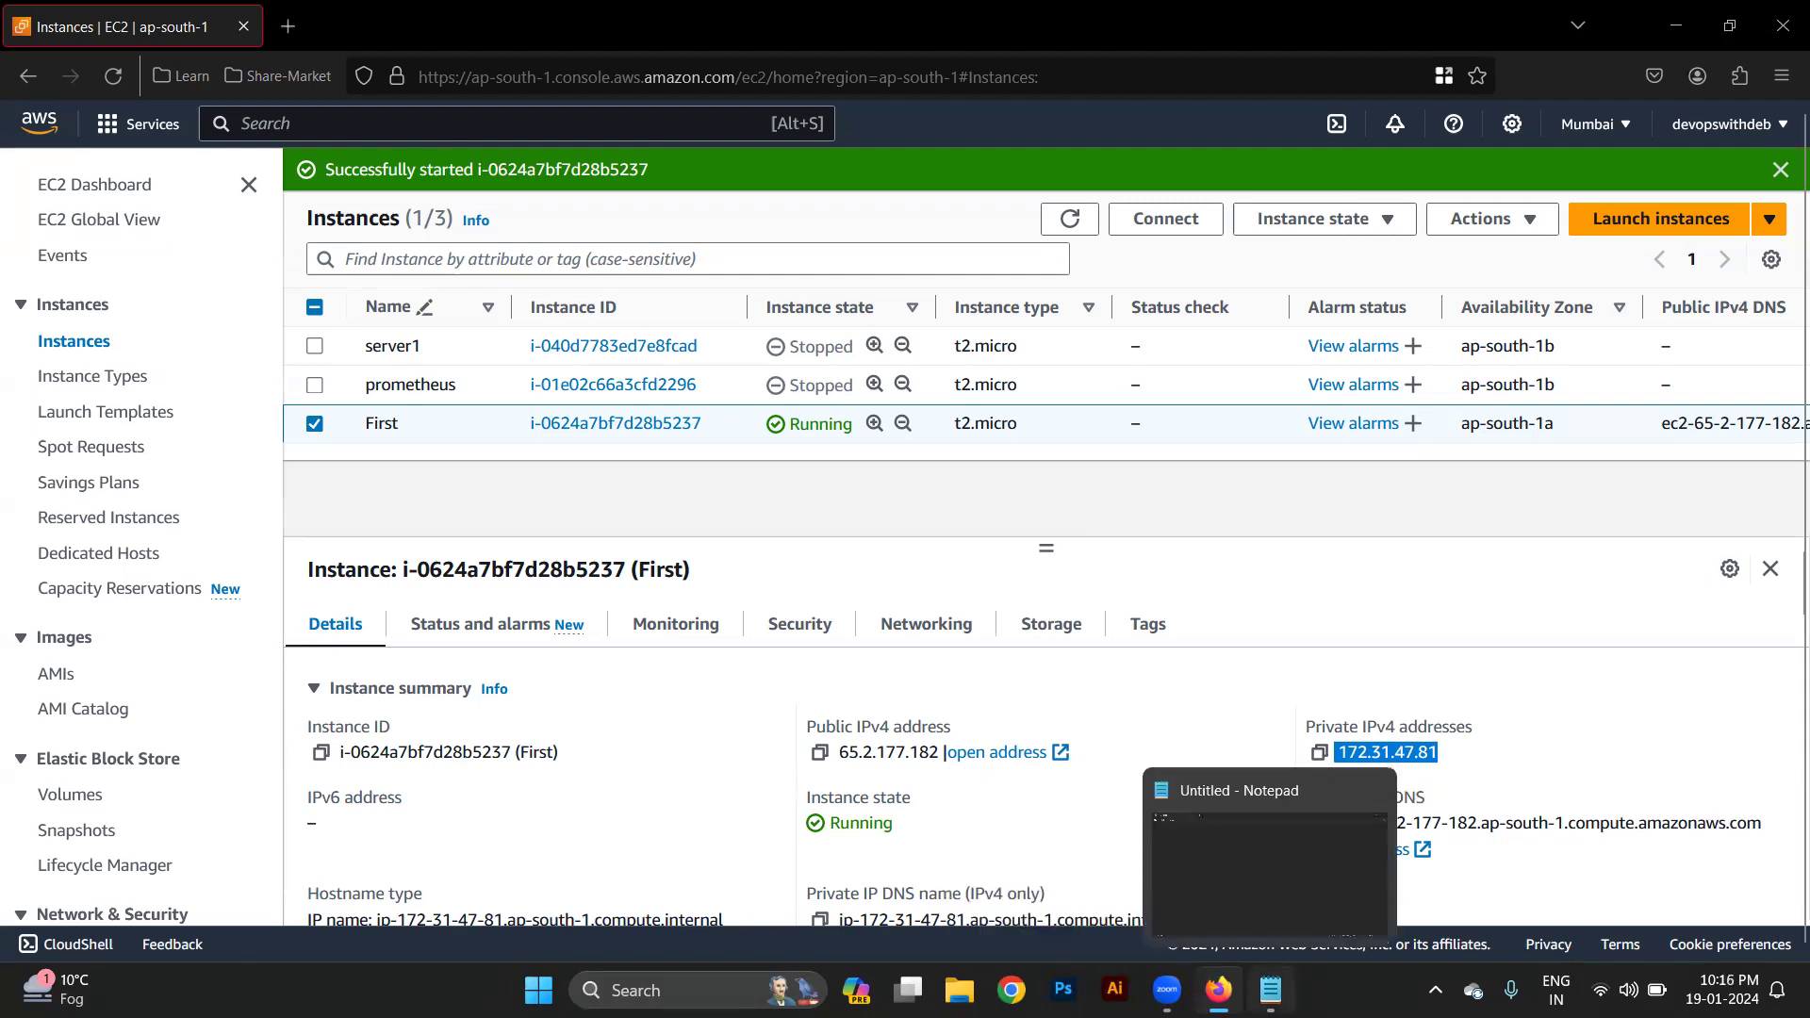
Switch to Notepad and write the lines "Private IP = Within VPC" and "Public IP = Internet".
left_click(1271, 990)
type("Privstr")
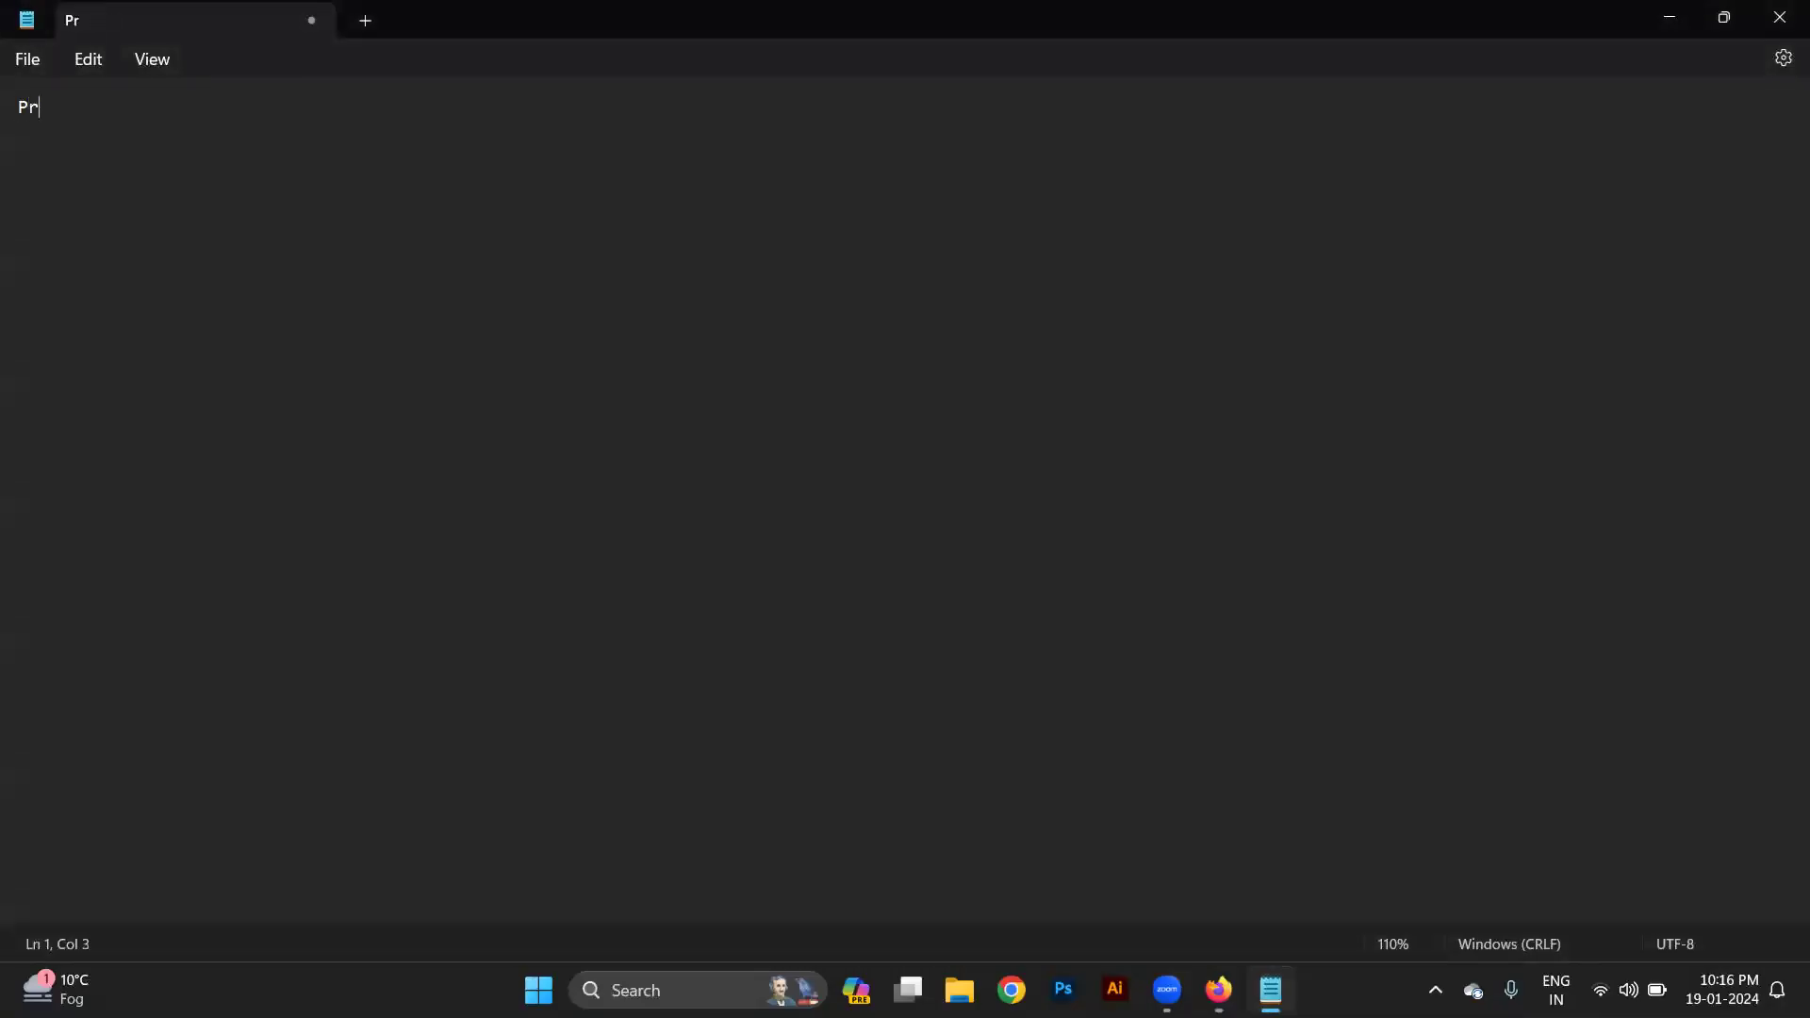
key("BackSpace")
key("BackSpace")
key("BackSpace")
type("ate IP = Within VPC")
key("Return")
type("Public IP = Internet")
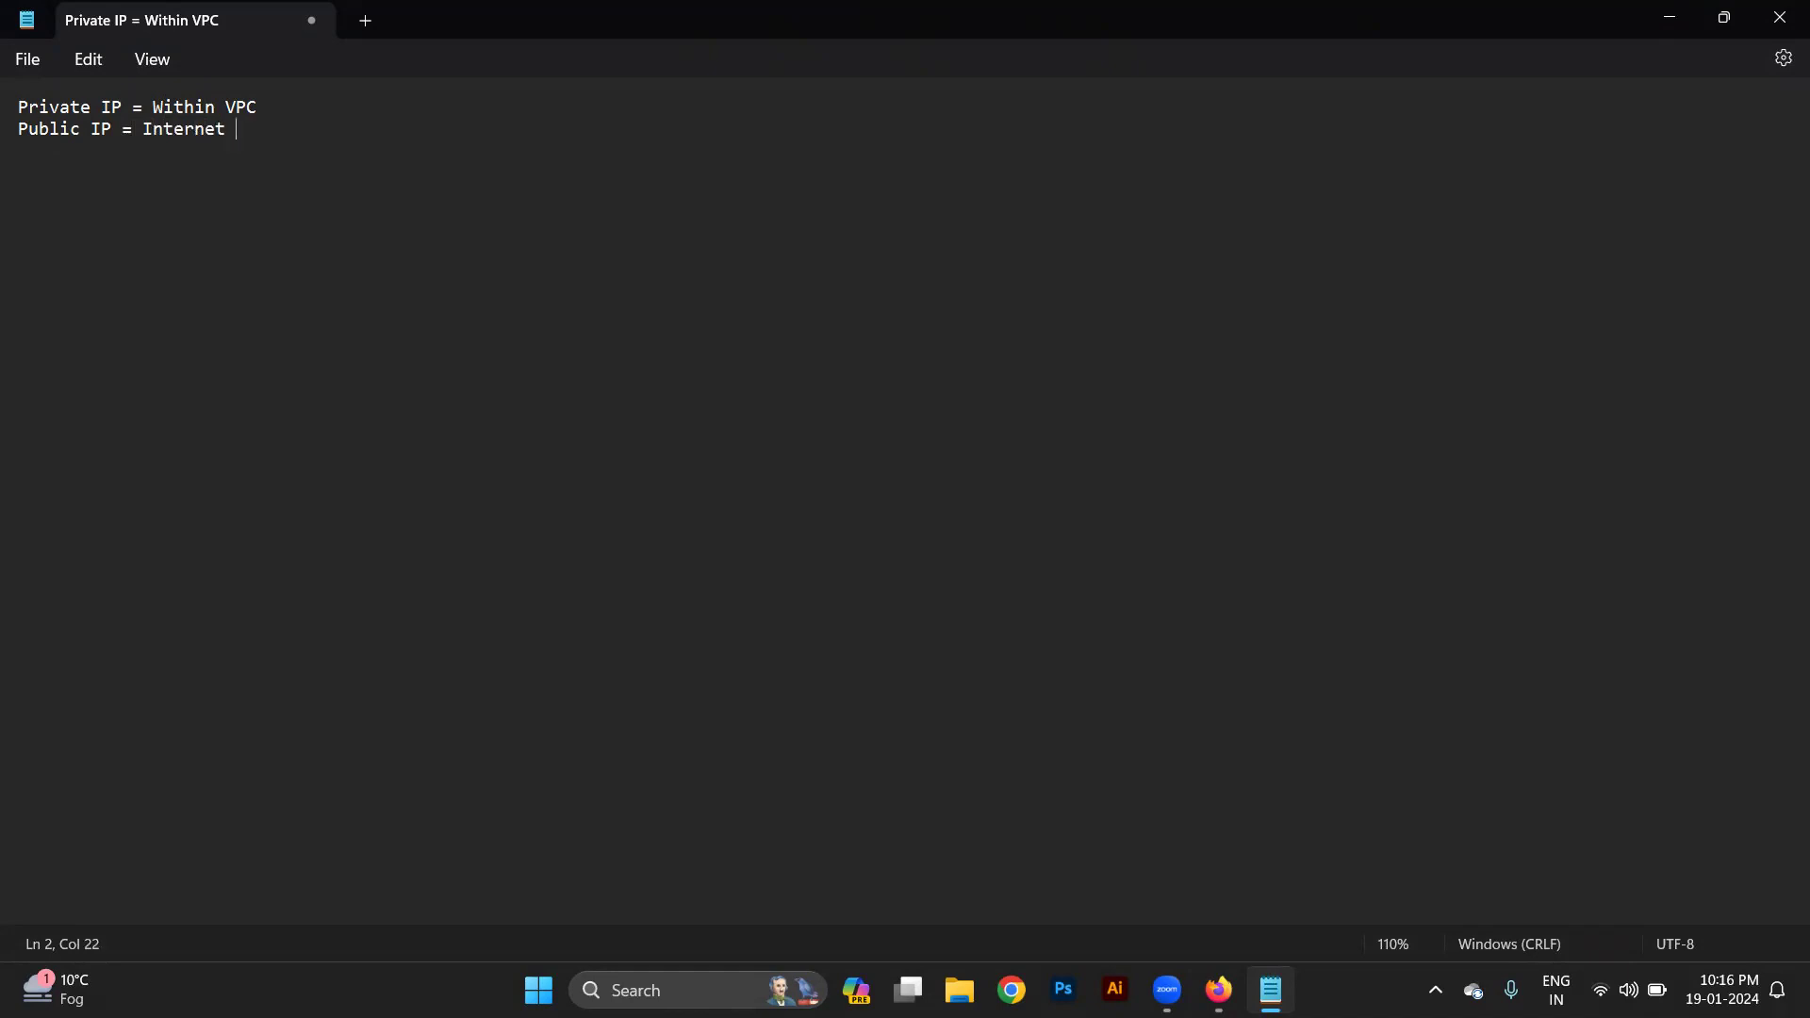
Insert "over" before "Internet" in the Public IP line of the note.
key("Left")
key("Left")
key("Left")
key("Left")
key("Left")
type("over")
left_click(236, 129)
Add a third line reading "Elastic IP =" to the note.
key("Return")
type("Elastyd")
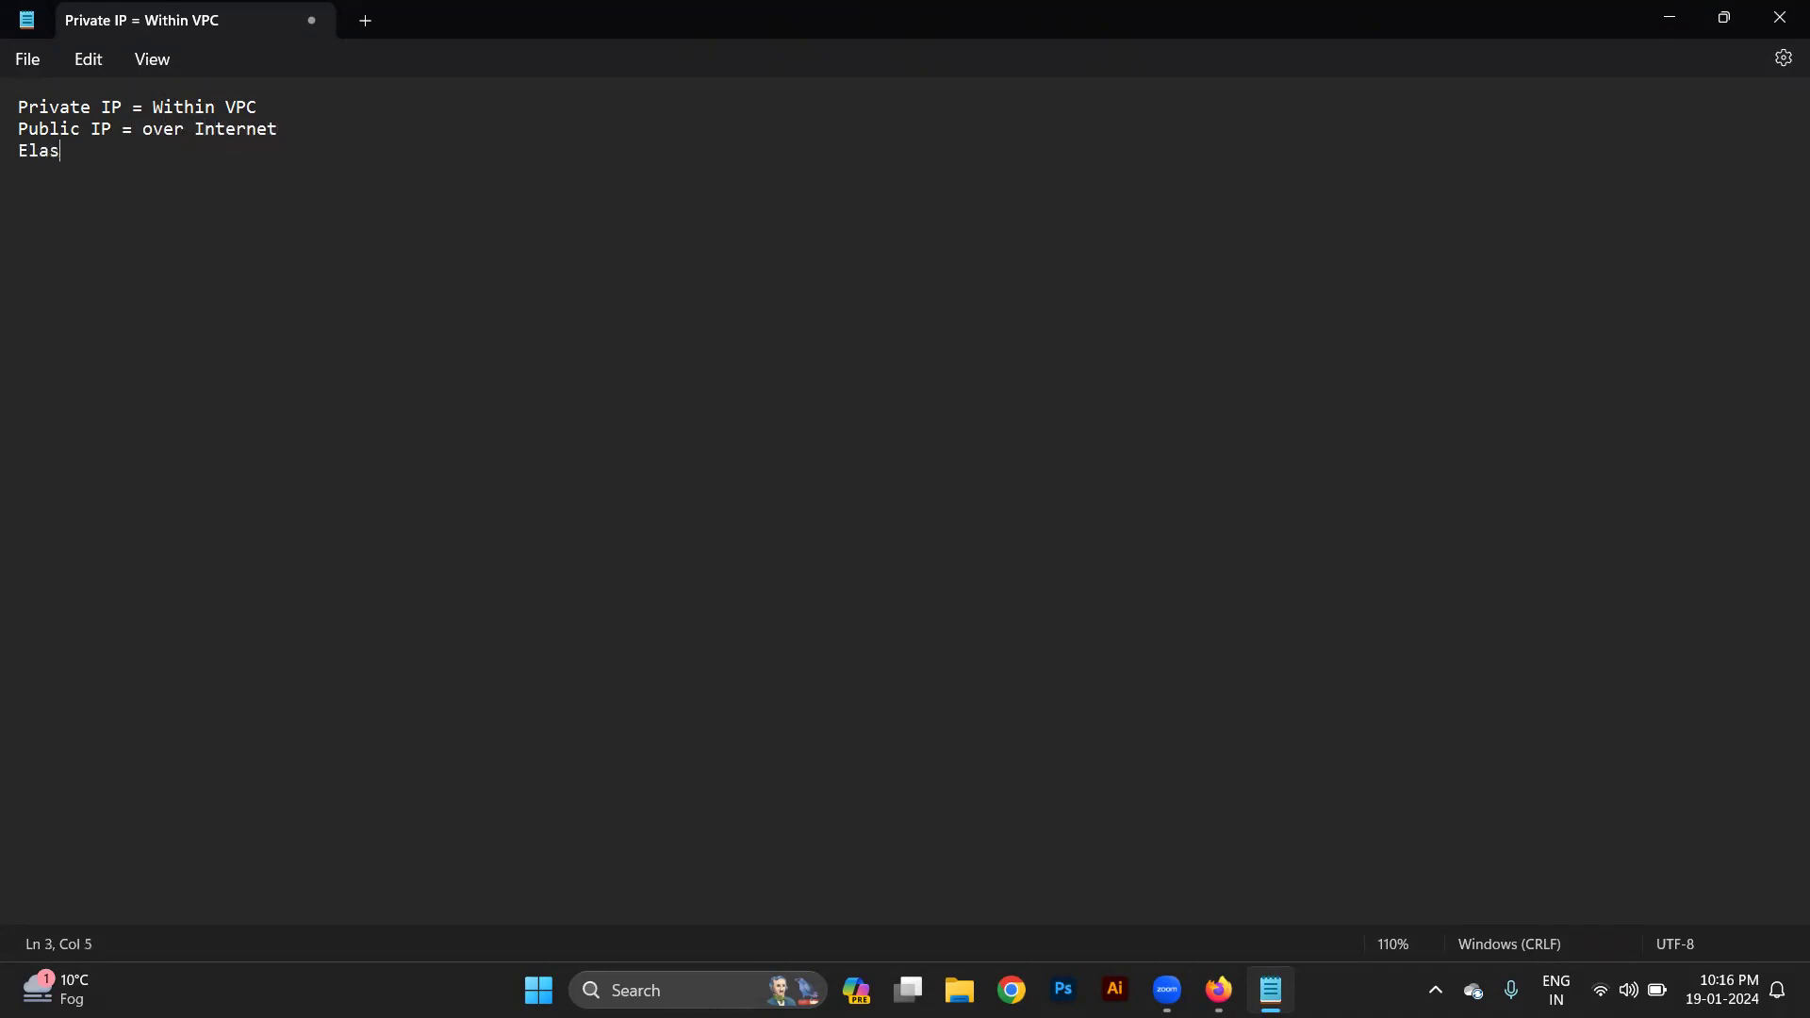
key("BackSpace")
key("BackSpace")
type("ic IP =")
Copy the First instance's public IPv4 address 65.2.177.182 from the EC2 console into the Notepad note, below a blank line.
key("alt+Tab")
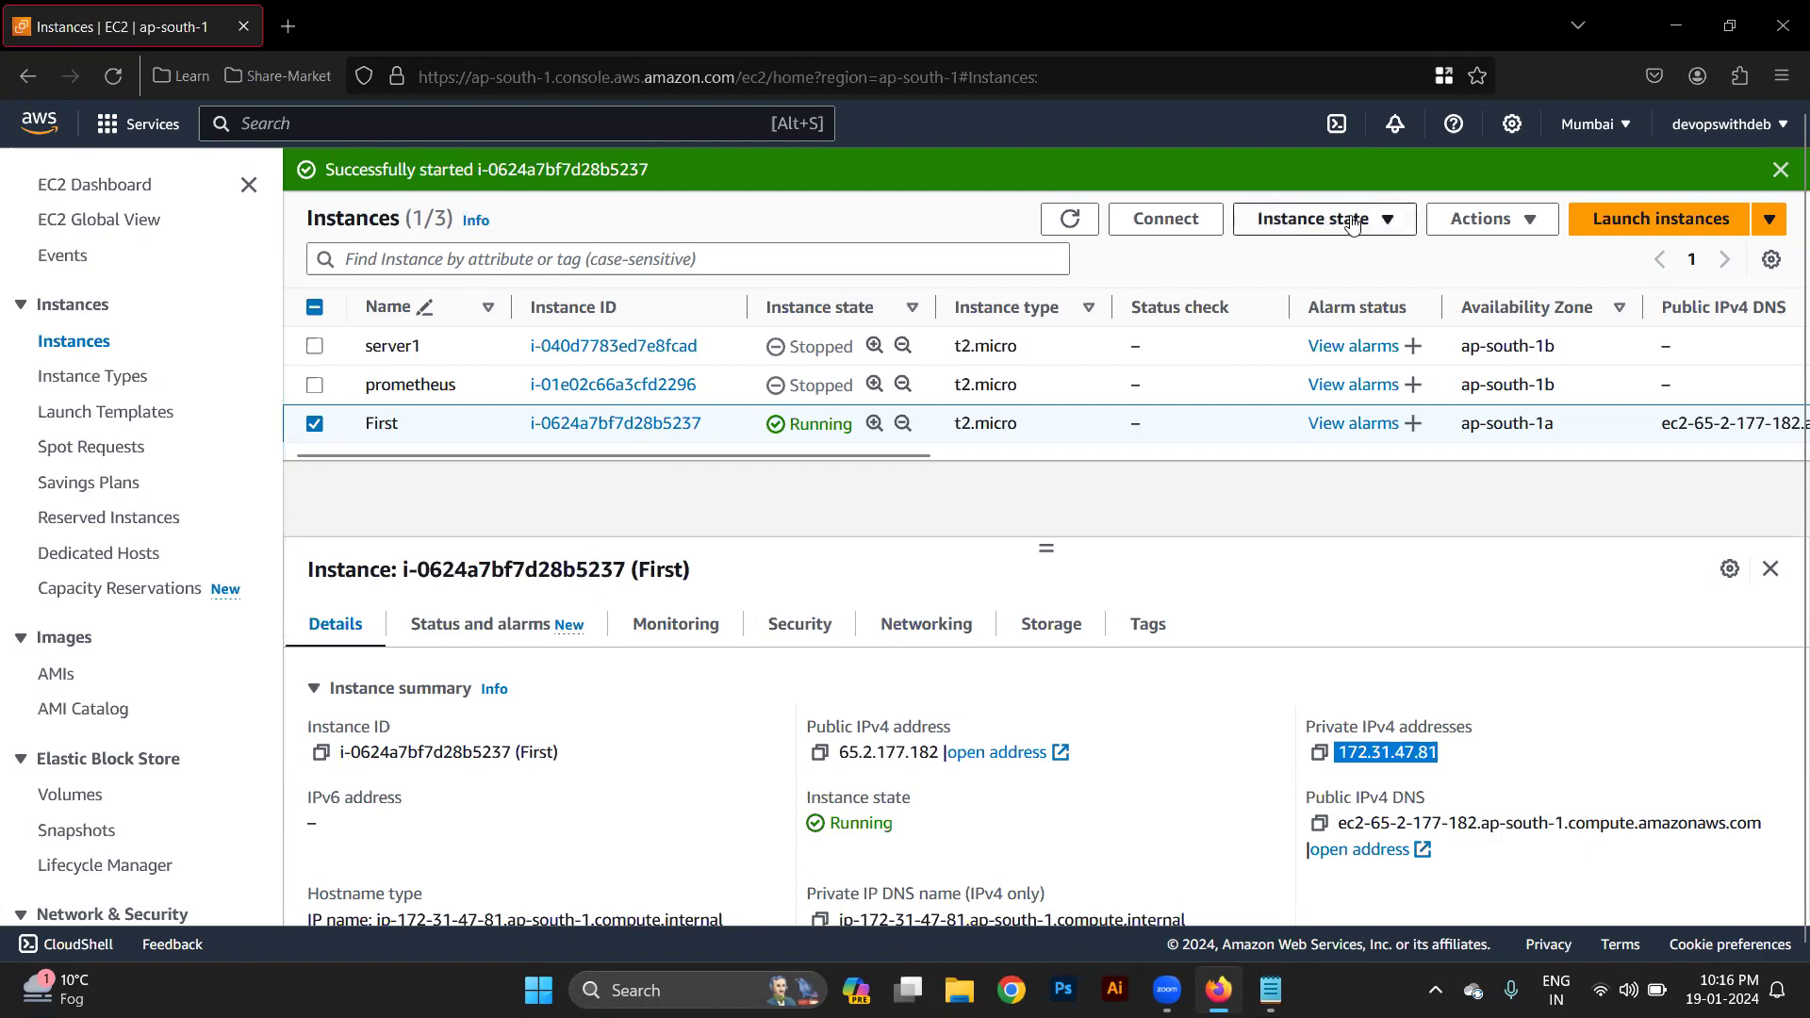
left_click(820, 753)
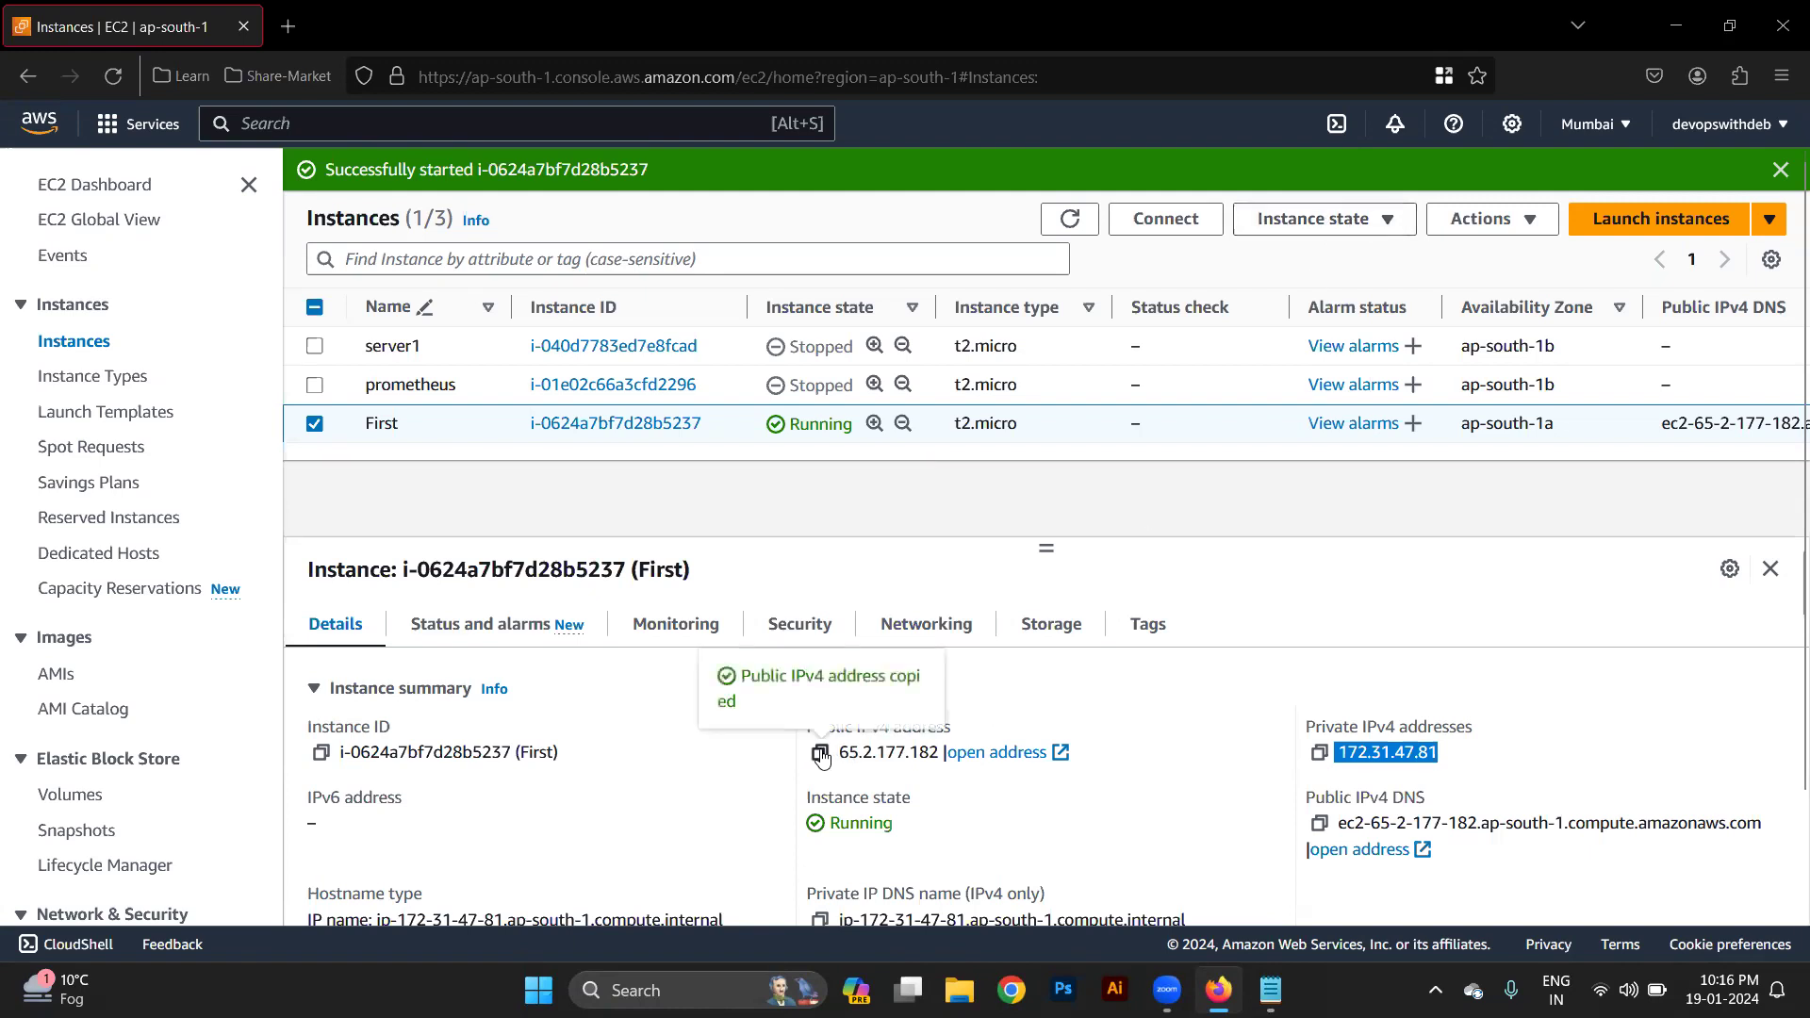
key("alt+Tab")
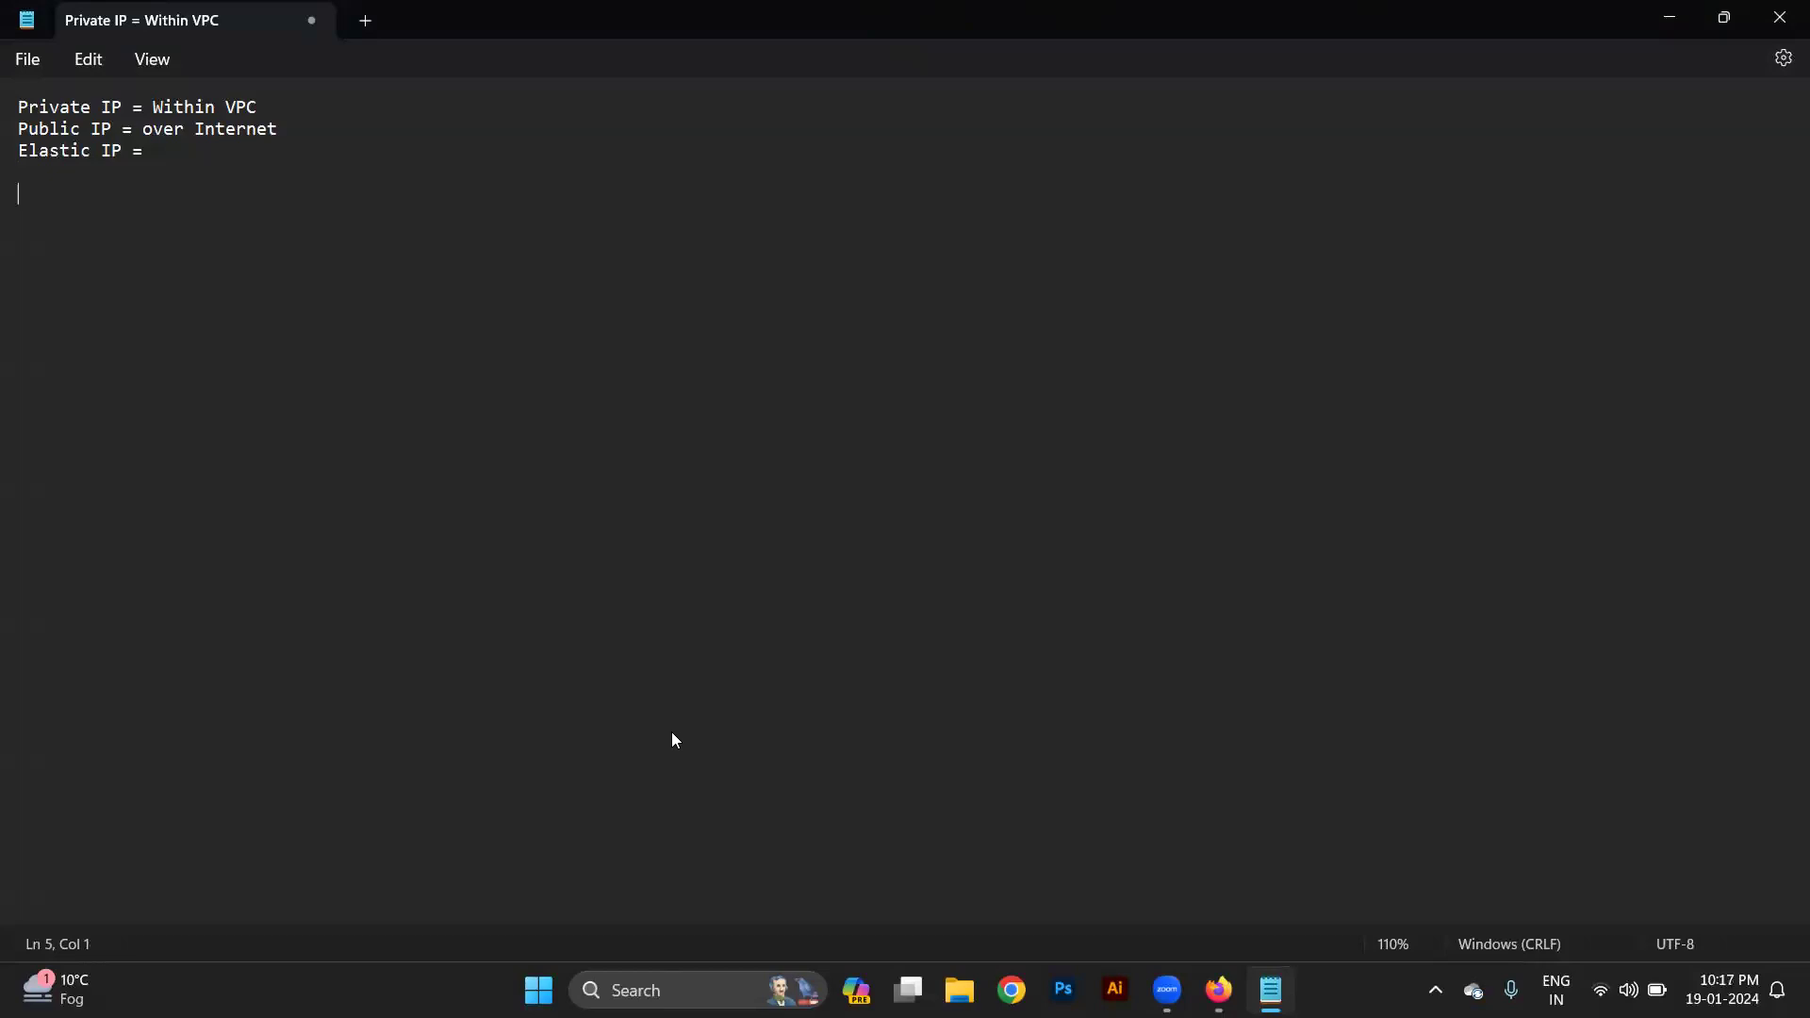
key("Return")
key("Return")
key("ctrl+v")
Copy the First instance's private IPv4 address 172.31.47.81 from the EC2 console onto a new line in the Notepad note.
key("alt+Tab")
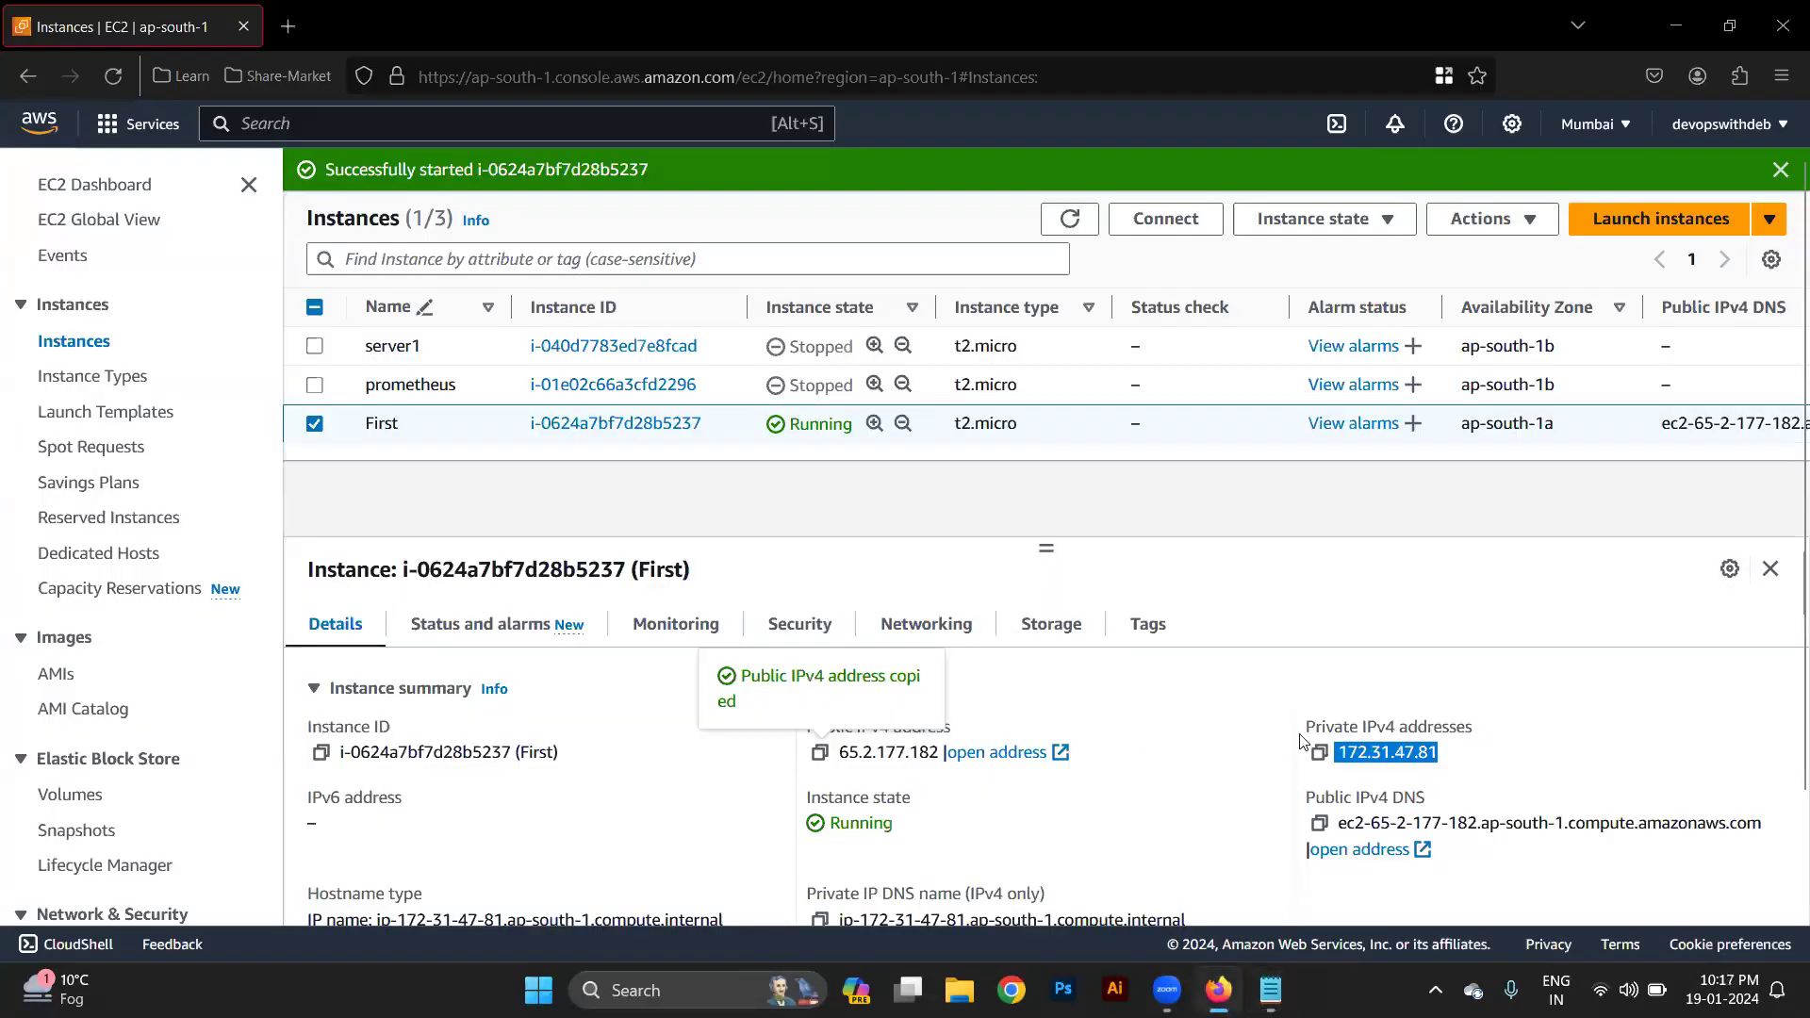
left_click(1320, 752)
key("alt+Tab")
key("Return")
key("ctrl+v")
Return to the EC2 console and stop the First instance.
key("alt+Tab")
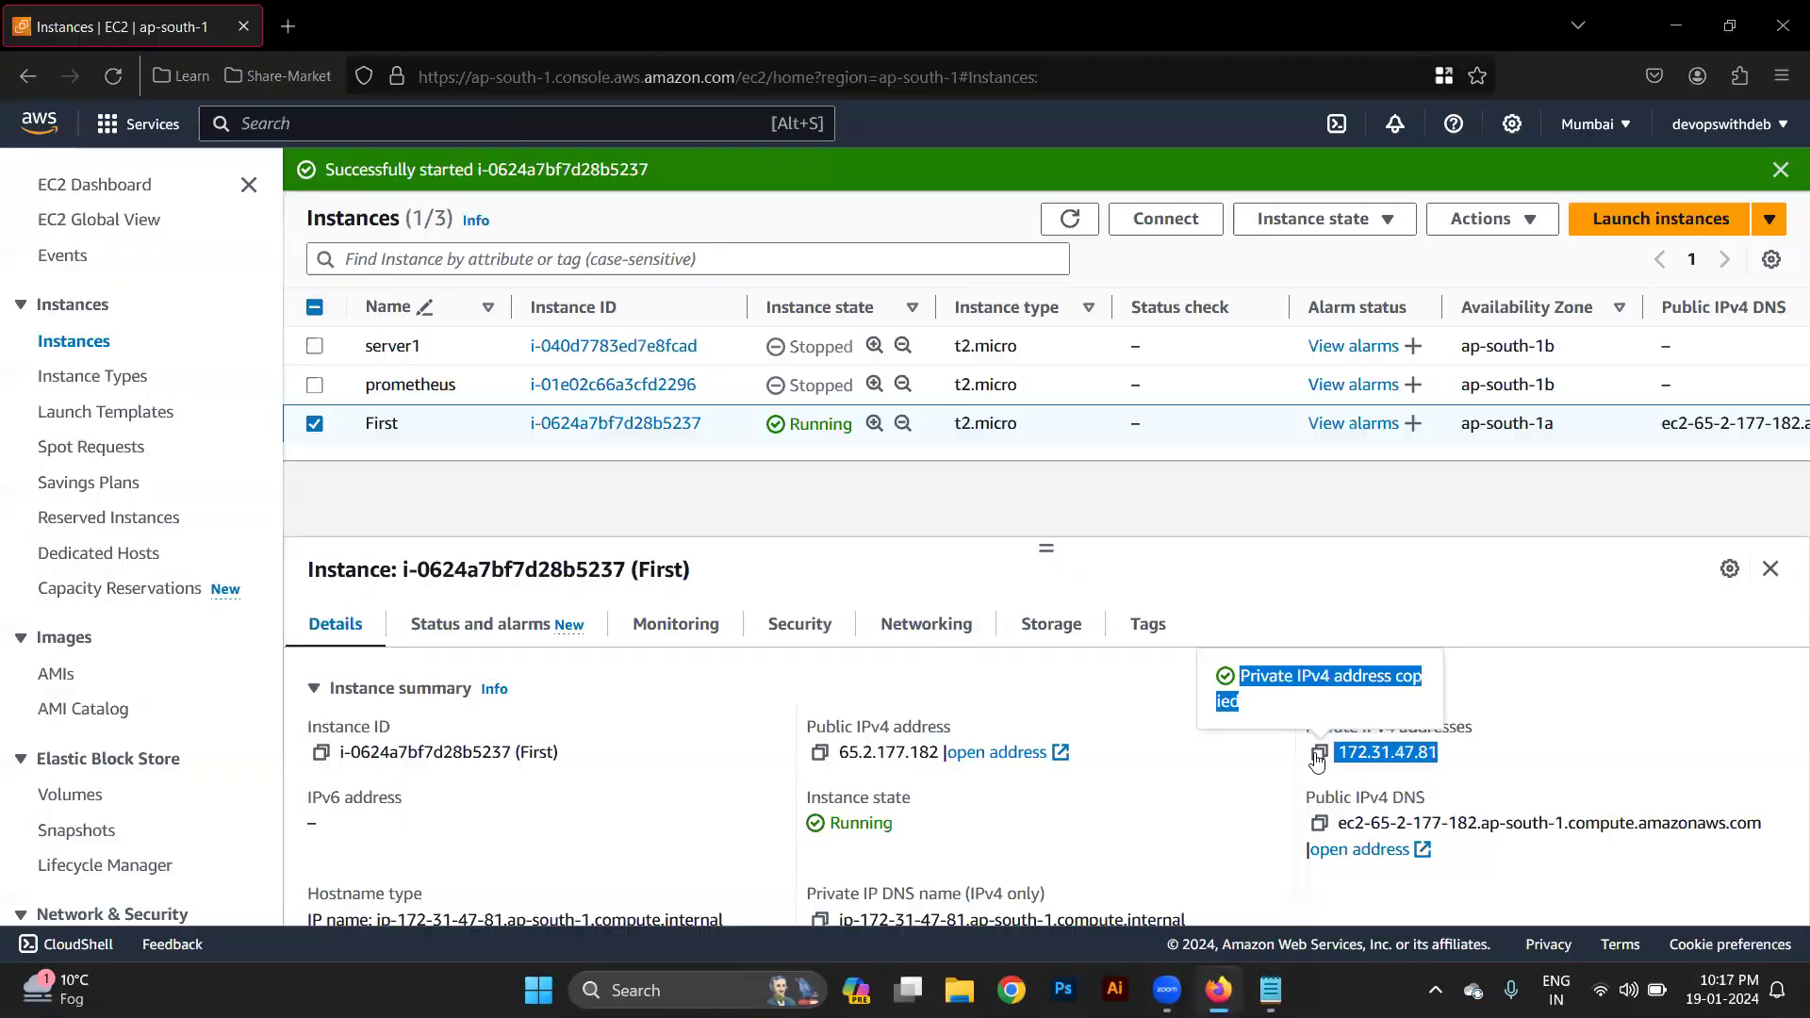
left_click(1179, 566)
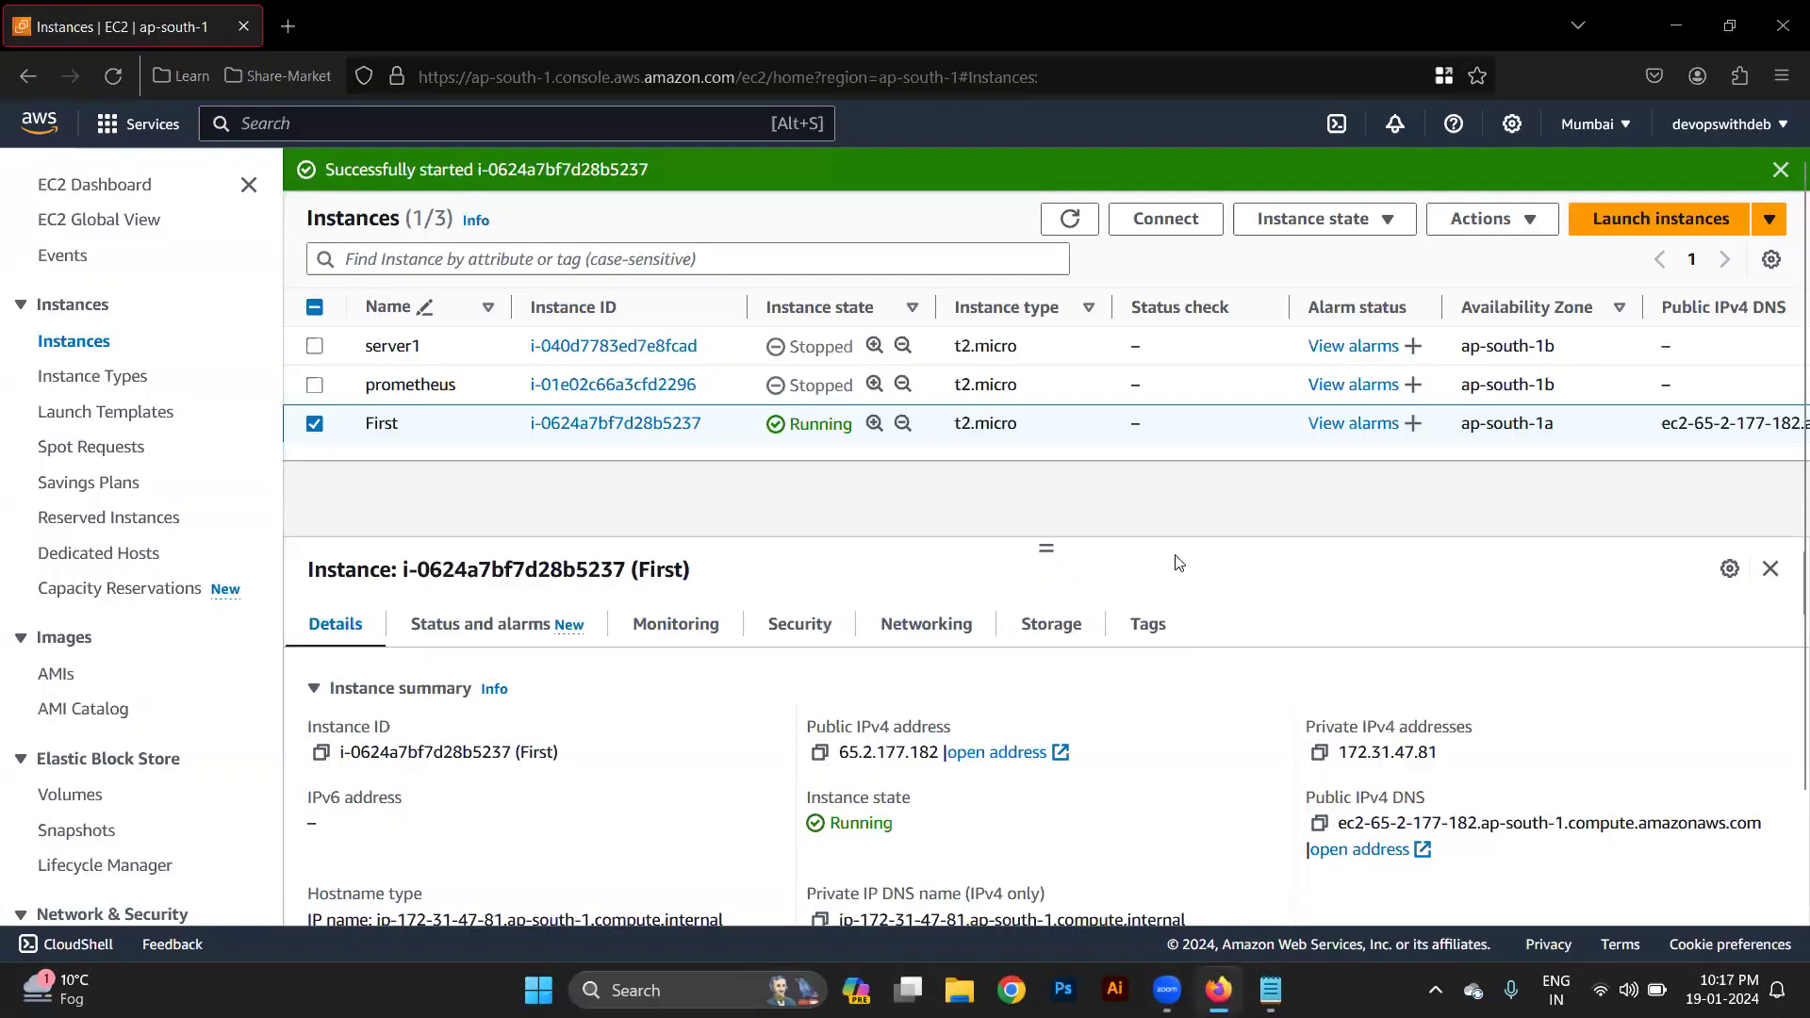
left_click(1273, 219)
left_click(1311, 256)
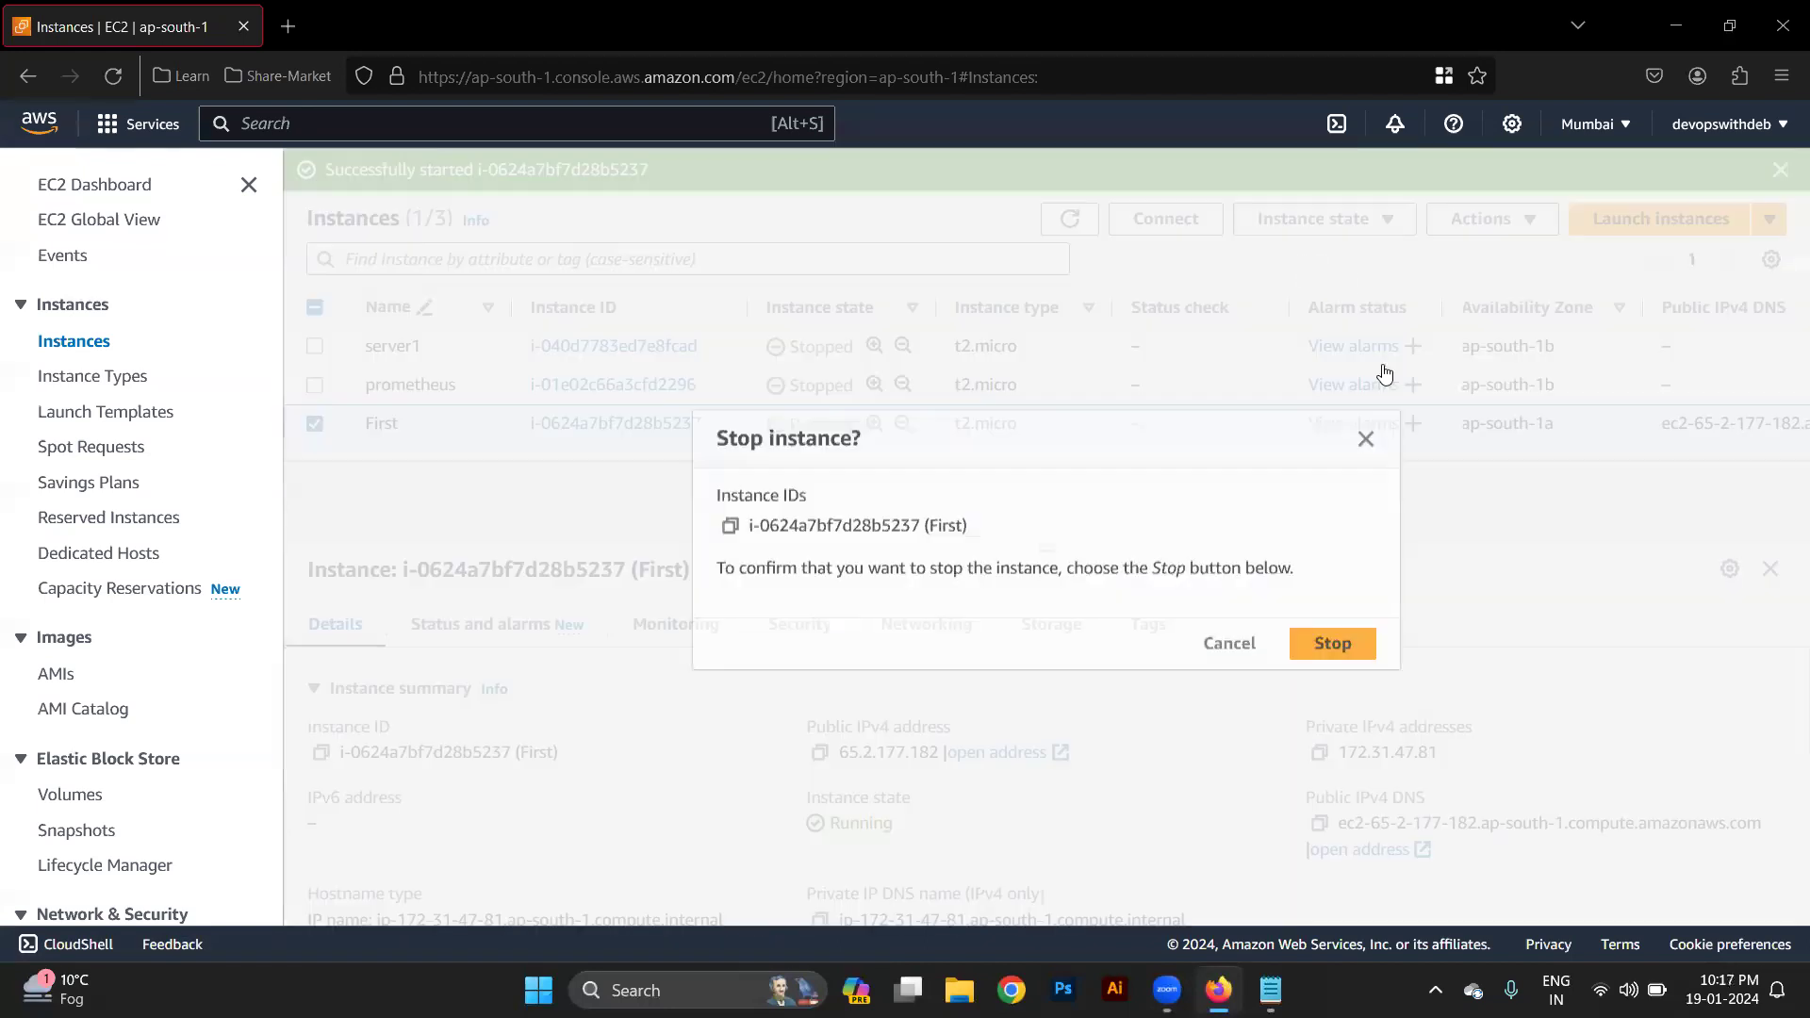
left_click(1329, 647)
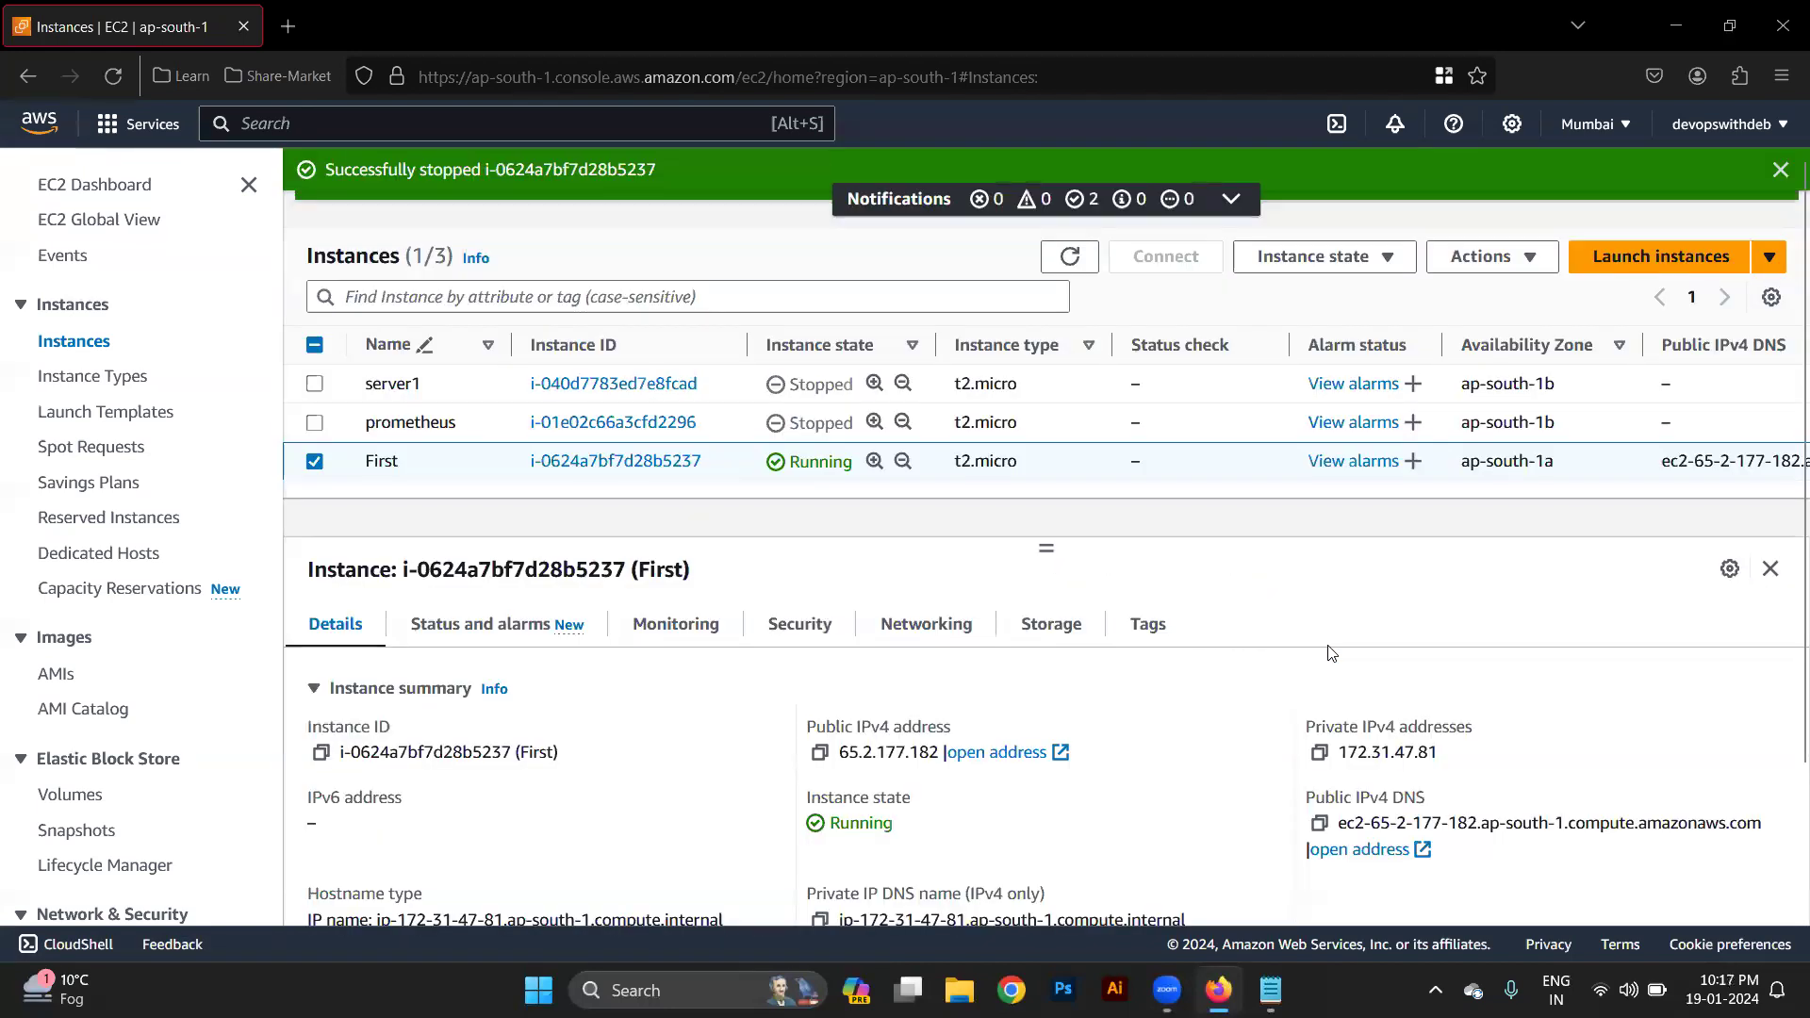
Refresh the instance list to check the First instance's state and IP addresses.
left_click(1066, 259)
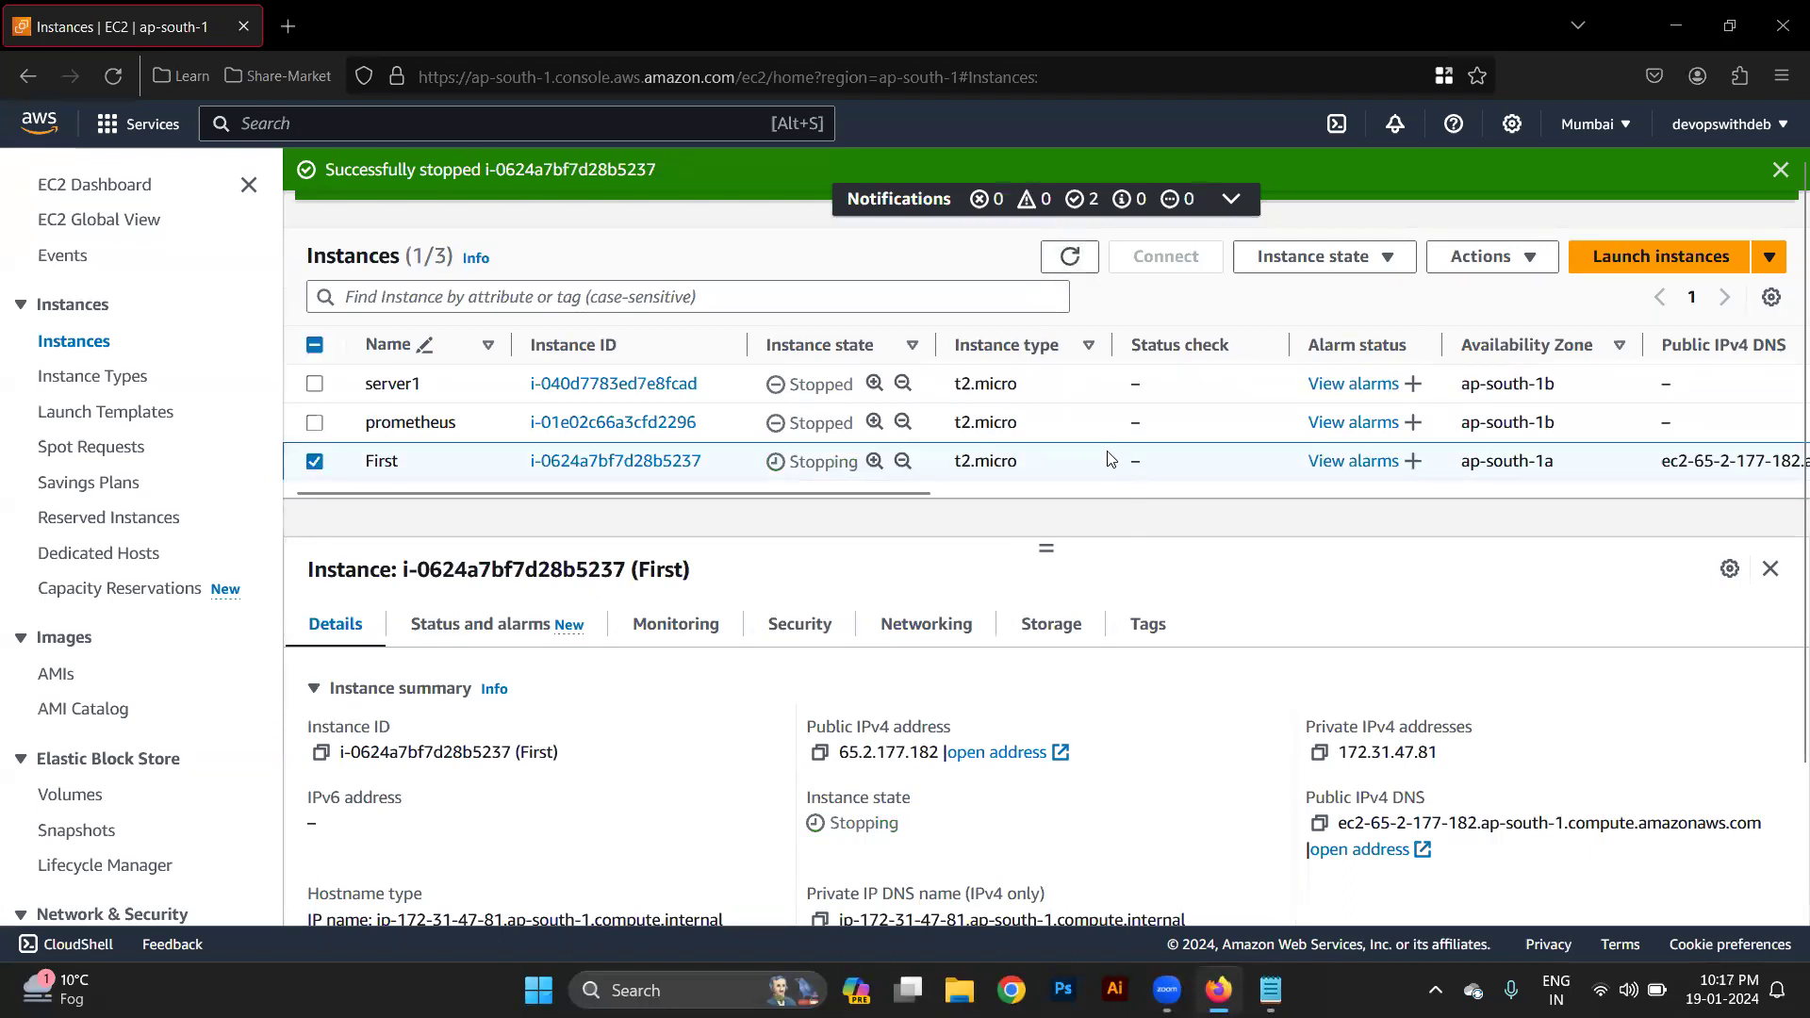
left_click(1070, 256)
left_click(1080, 256)
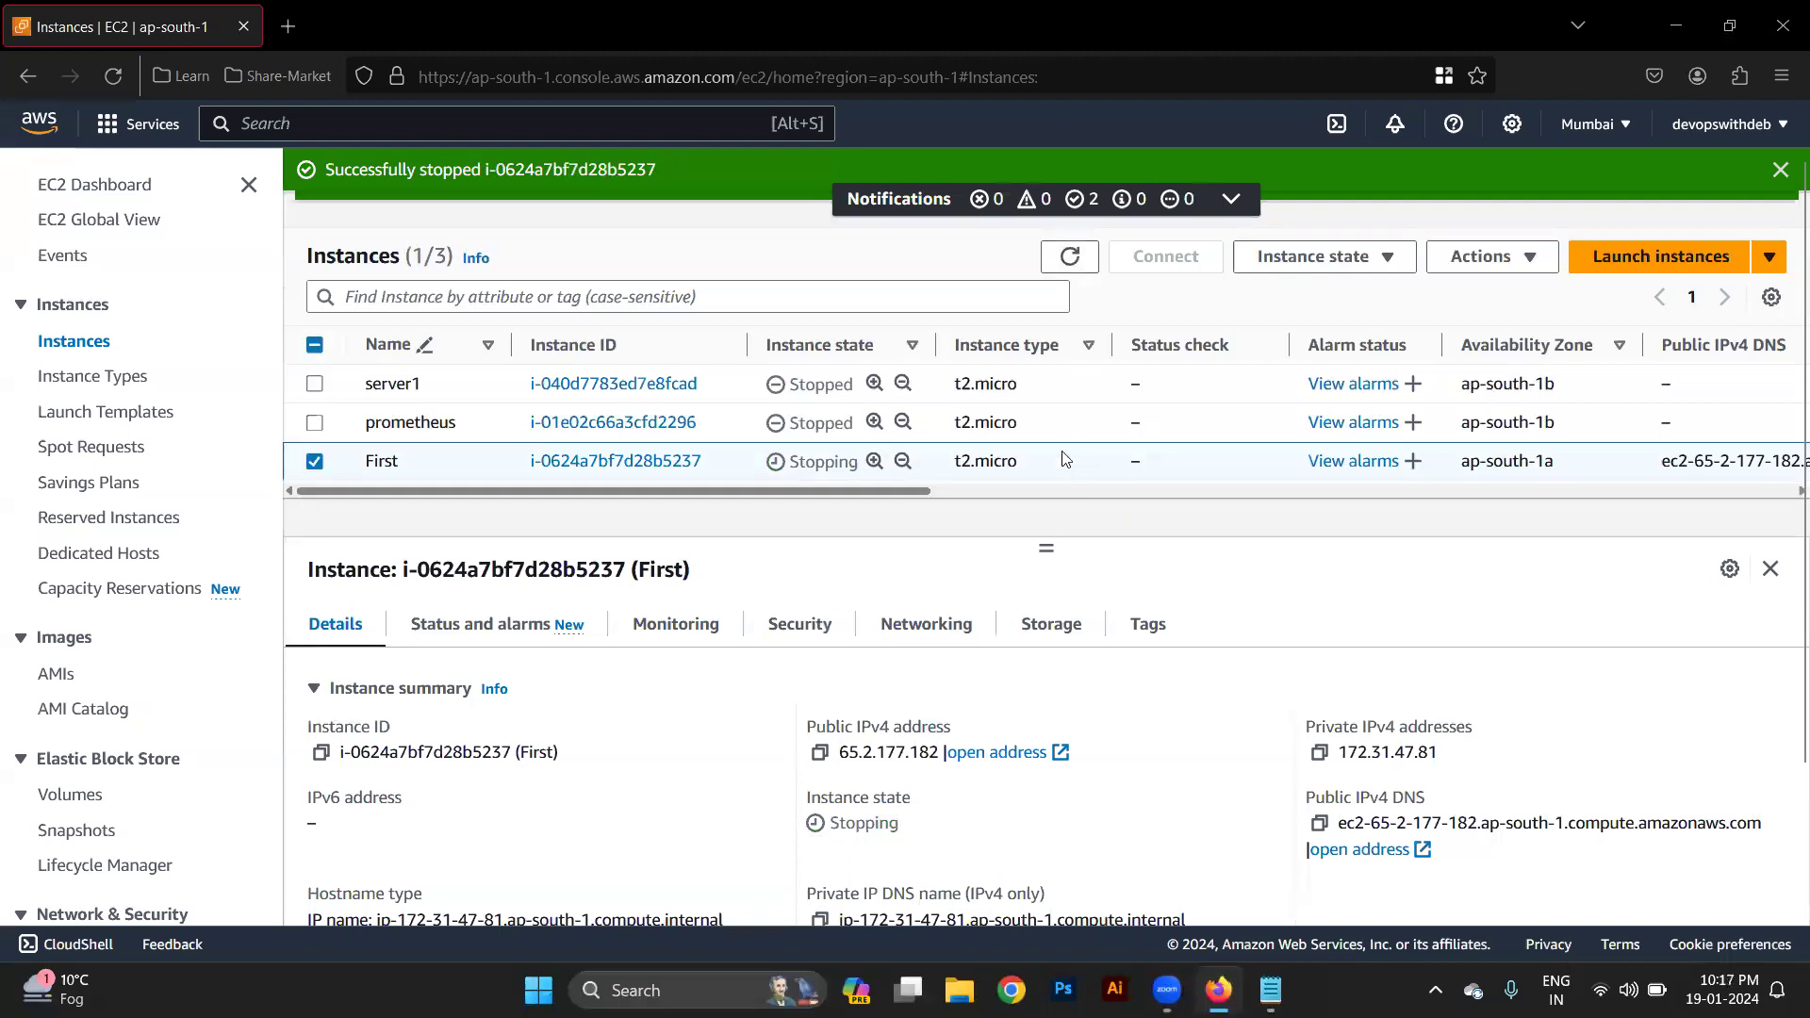
left_click(1072, 268)
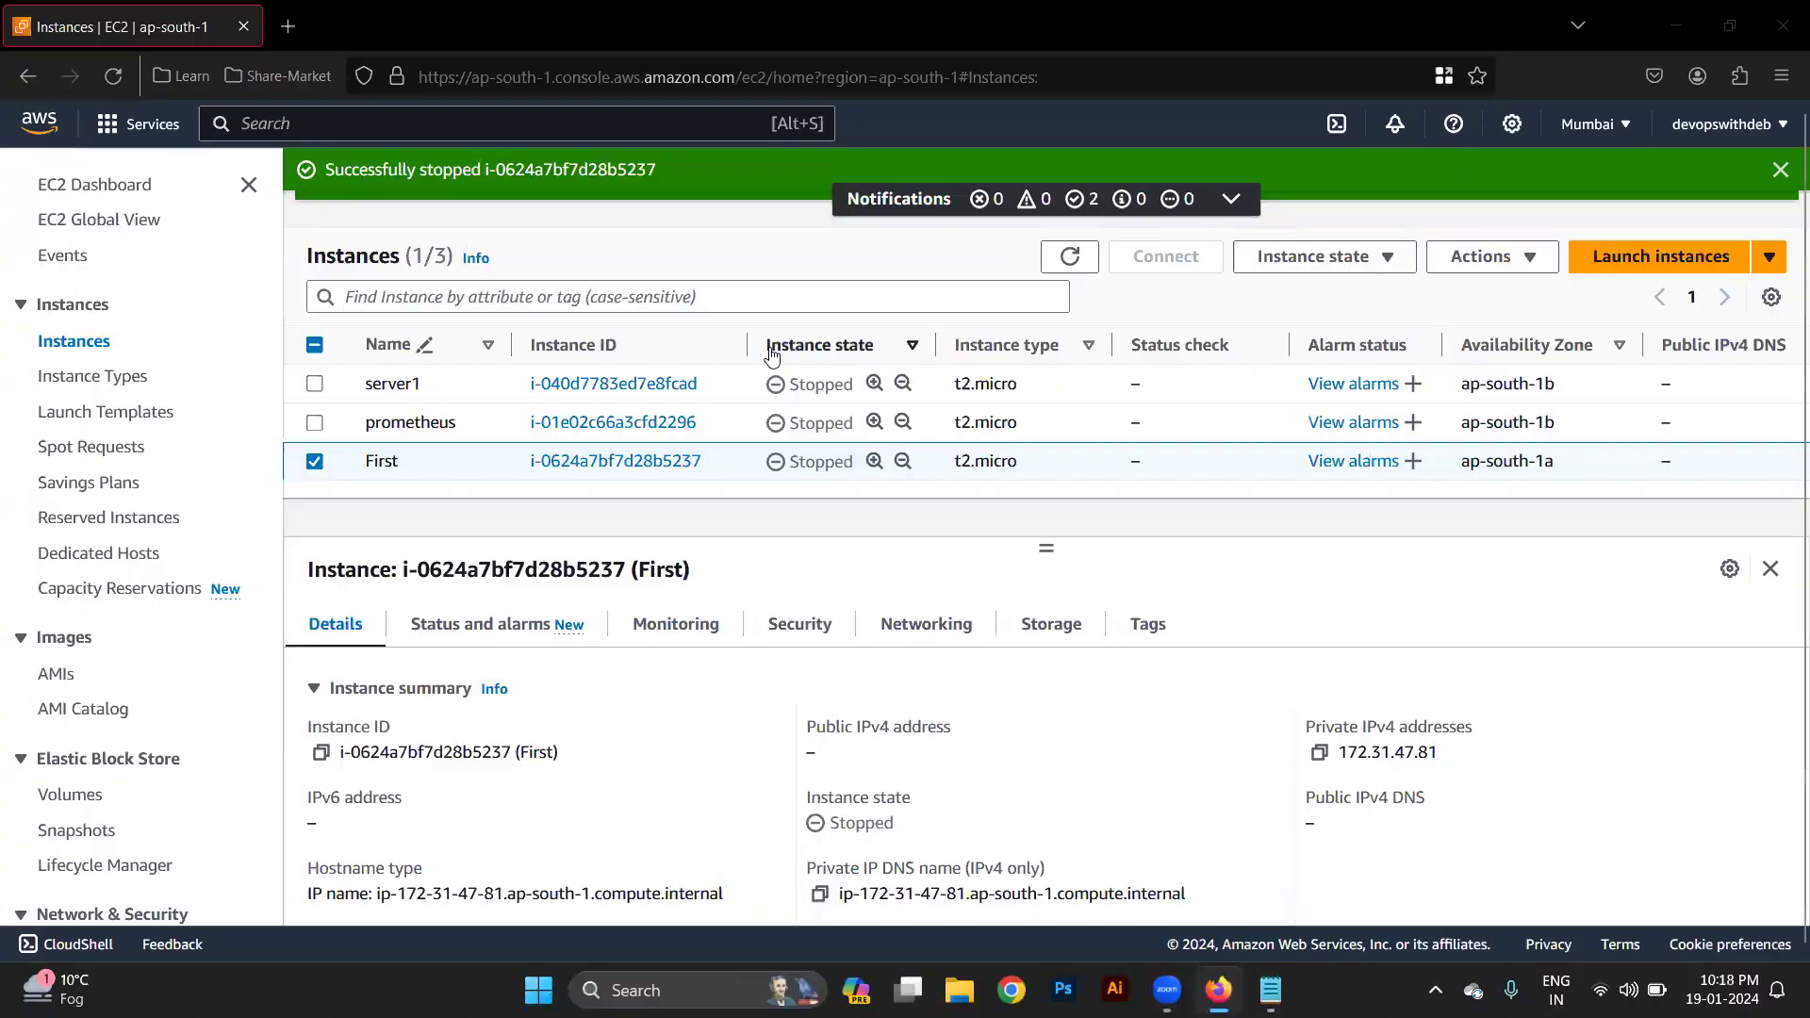
Compare the stopped First instance's public and private IPv4 addresses with those recorded in the Notepad note.
left_click(737, 419)
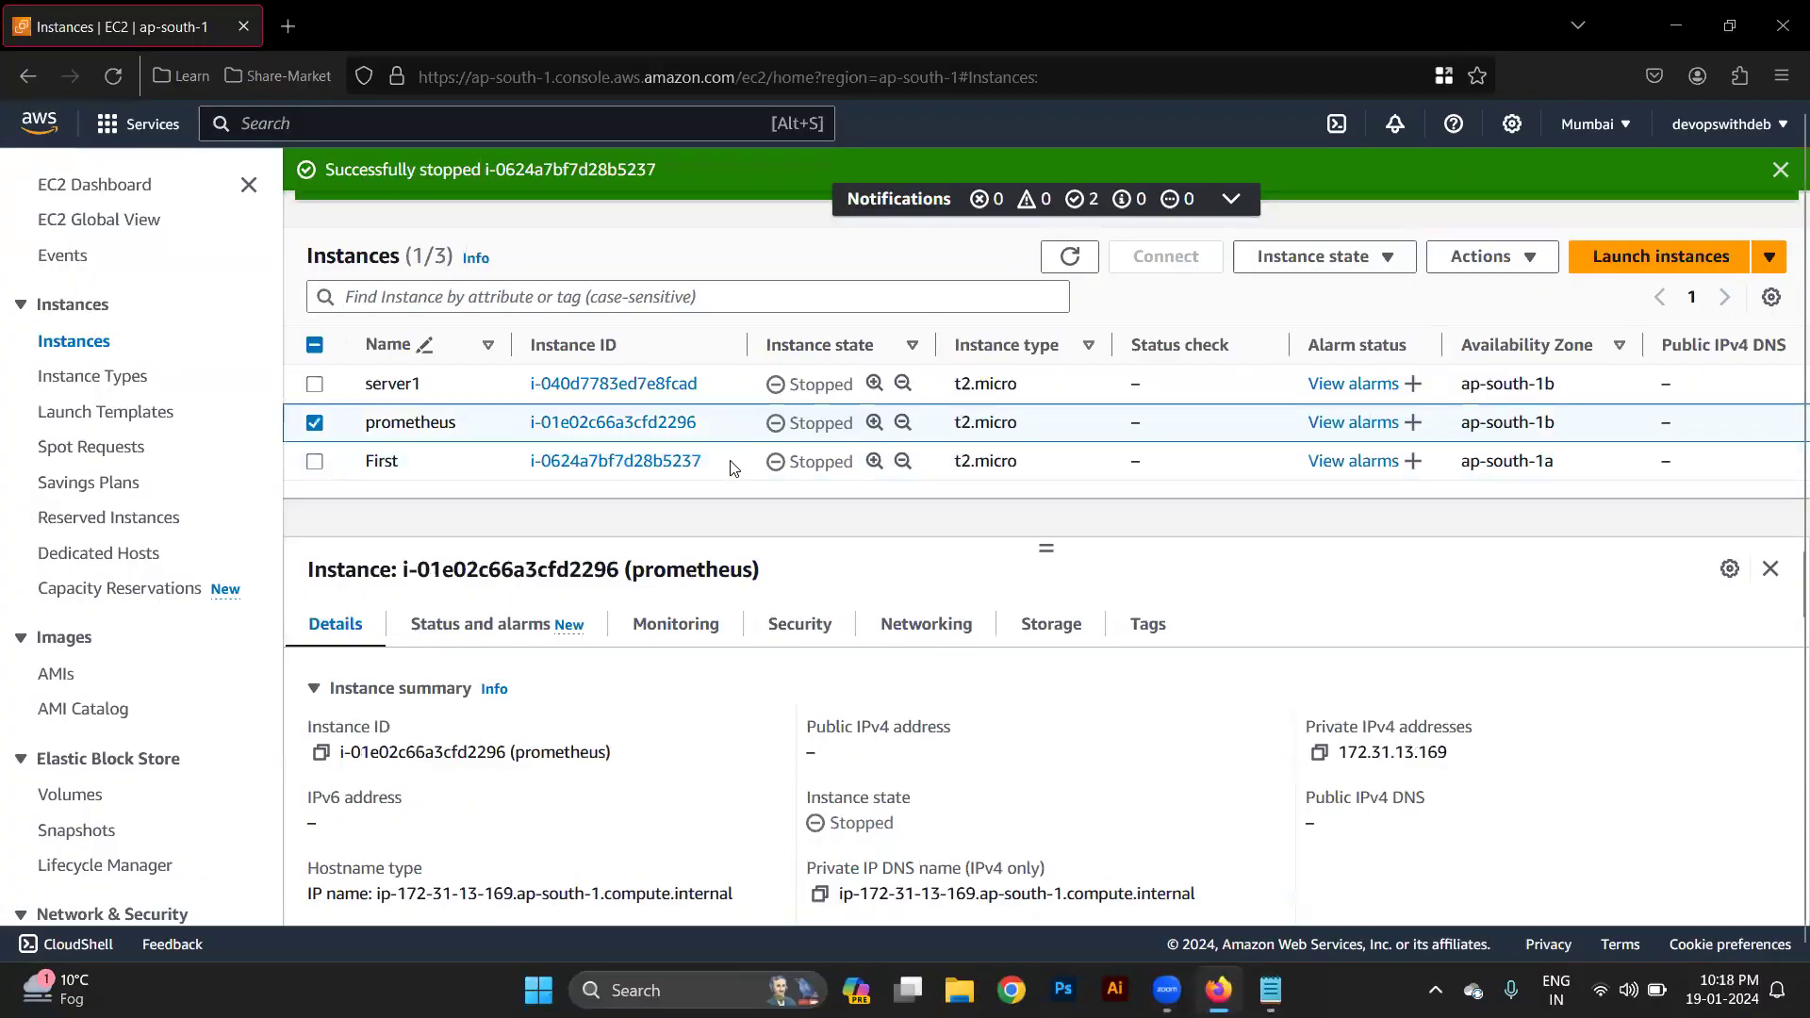
left_click(732, 467)
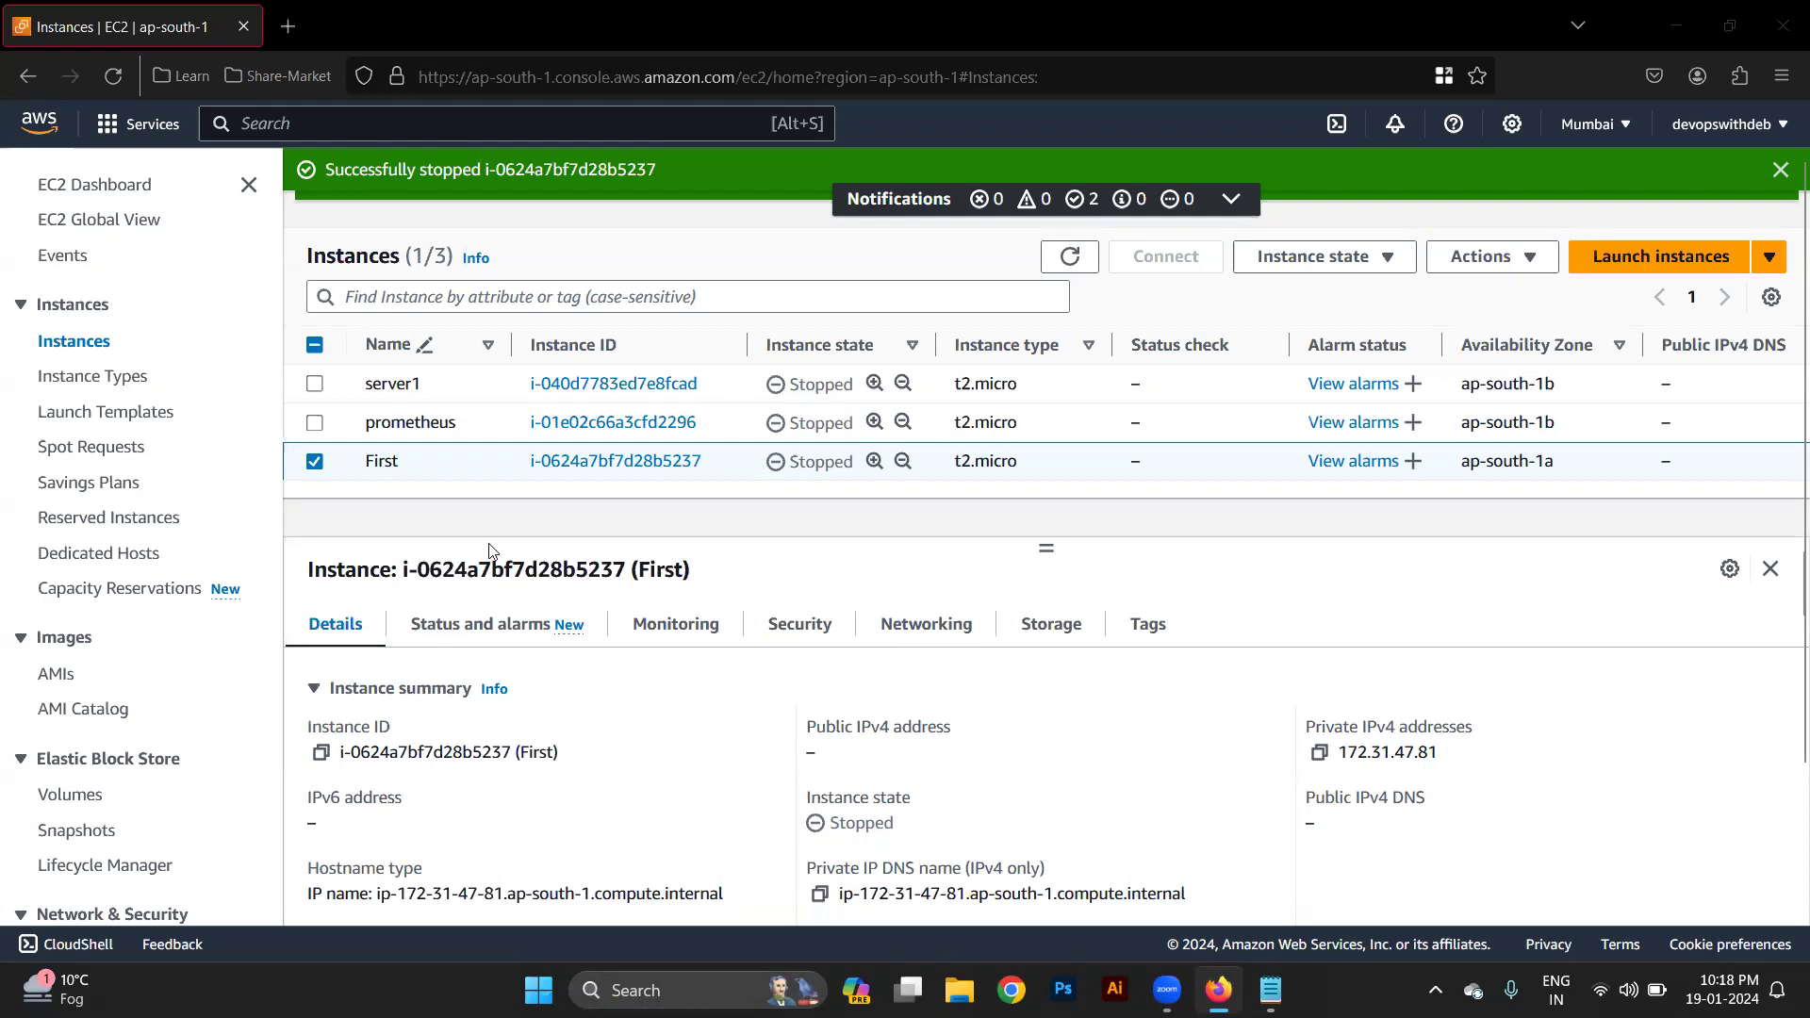
key("alt+Tab")
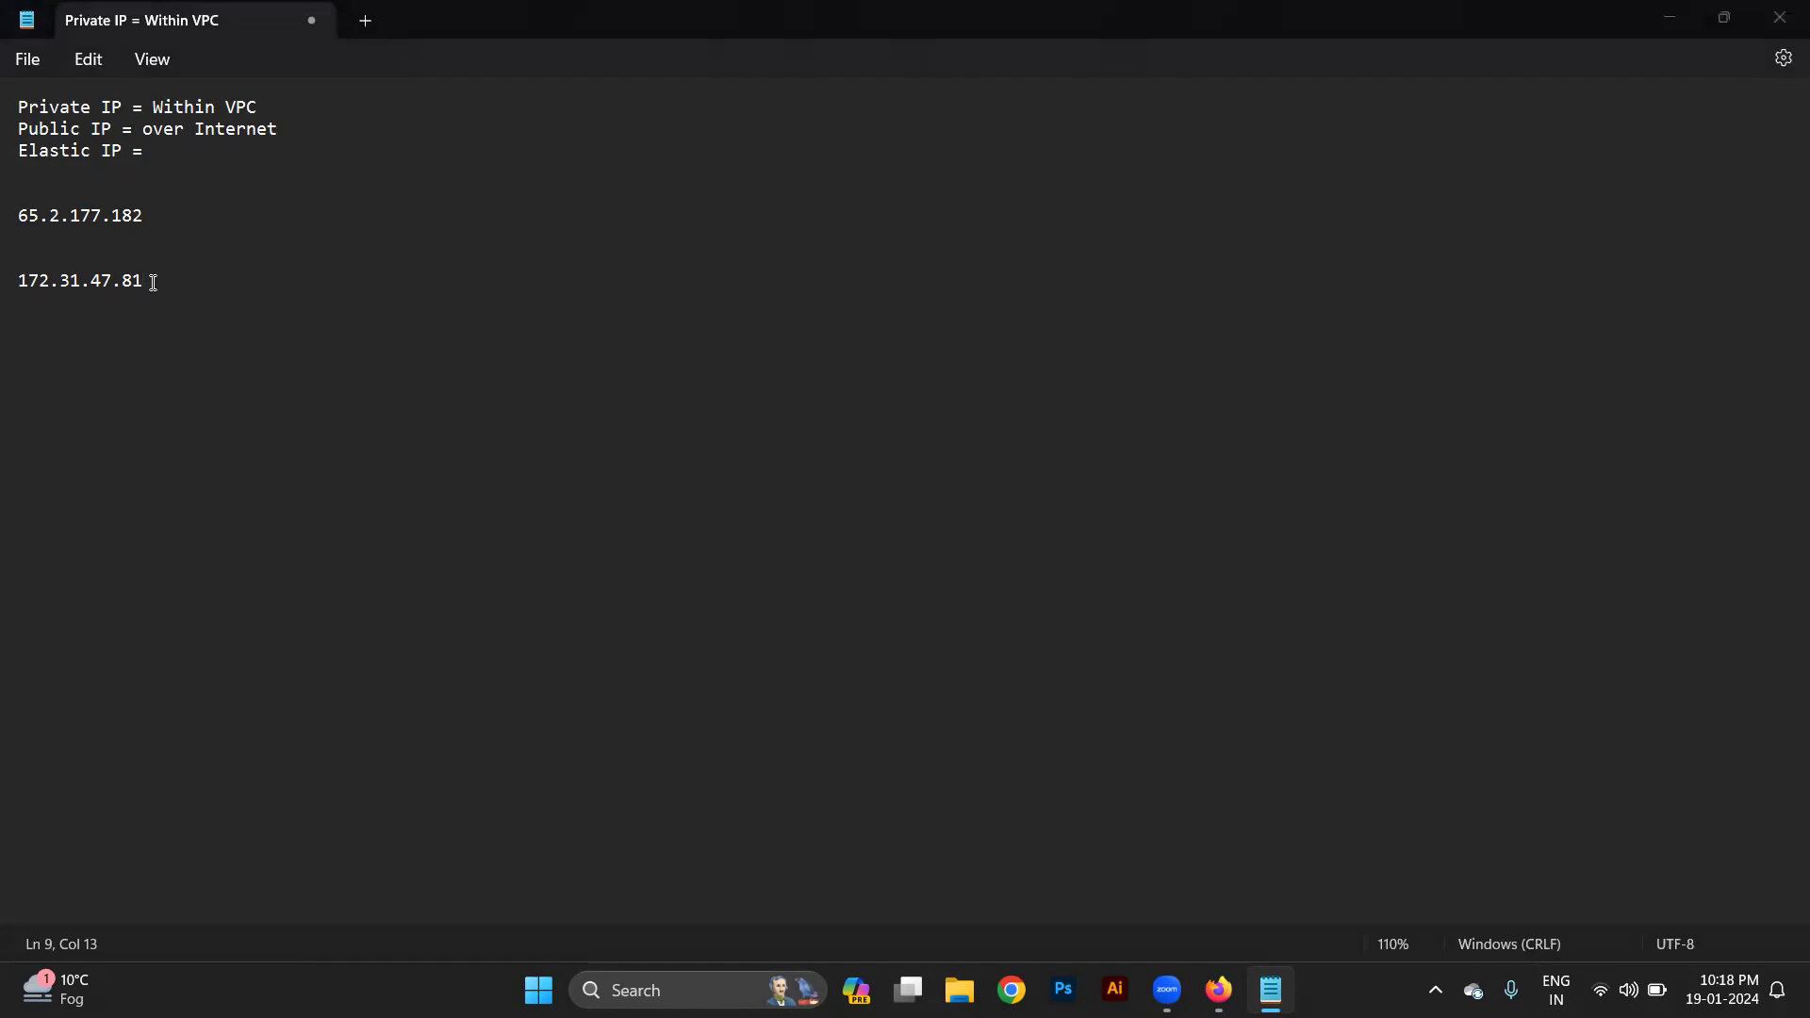
key("alt+Tab")
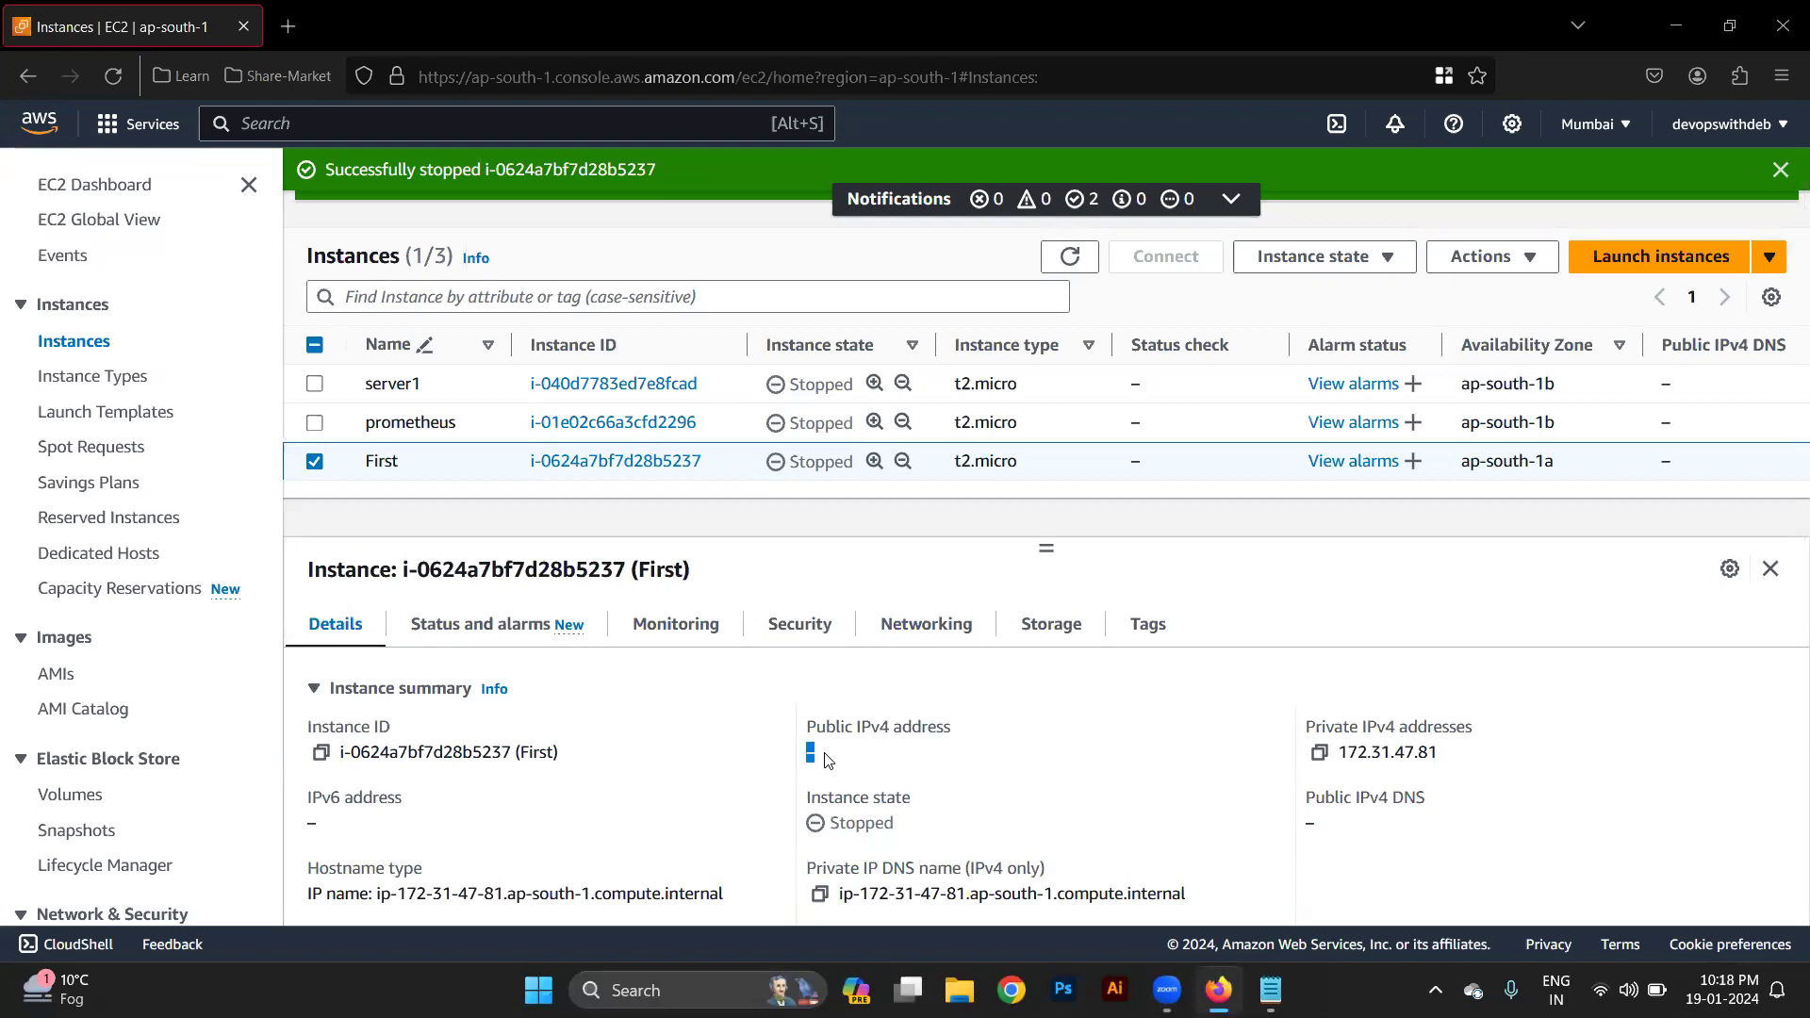
Start the First instance and refresh the instance list until it is running with its public IPv4 address shown.
left_click(1348, 264)
left_click(1345, 325)
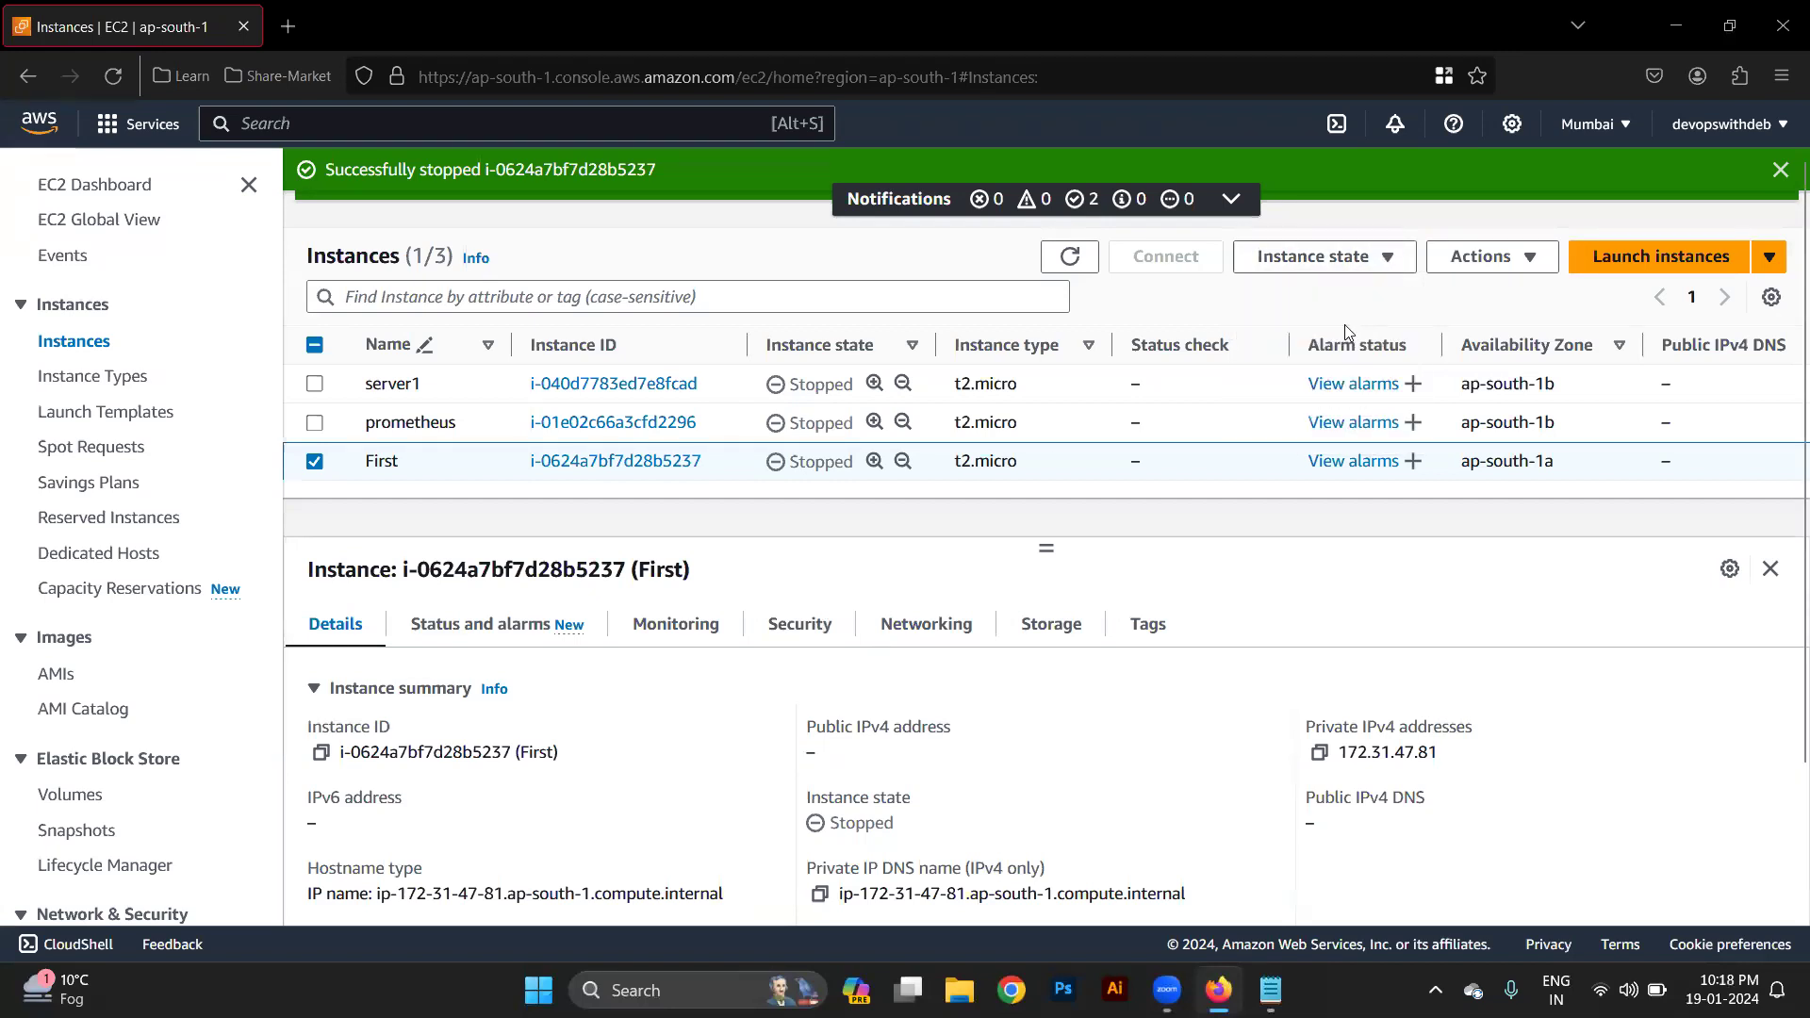
left_click(1072, 258)
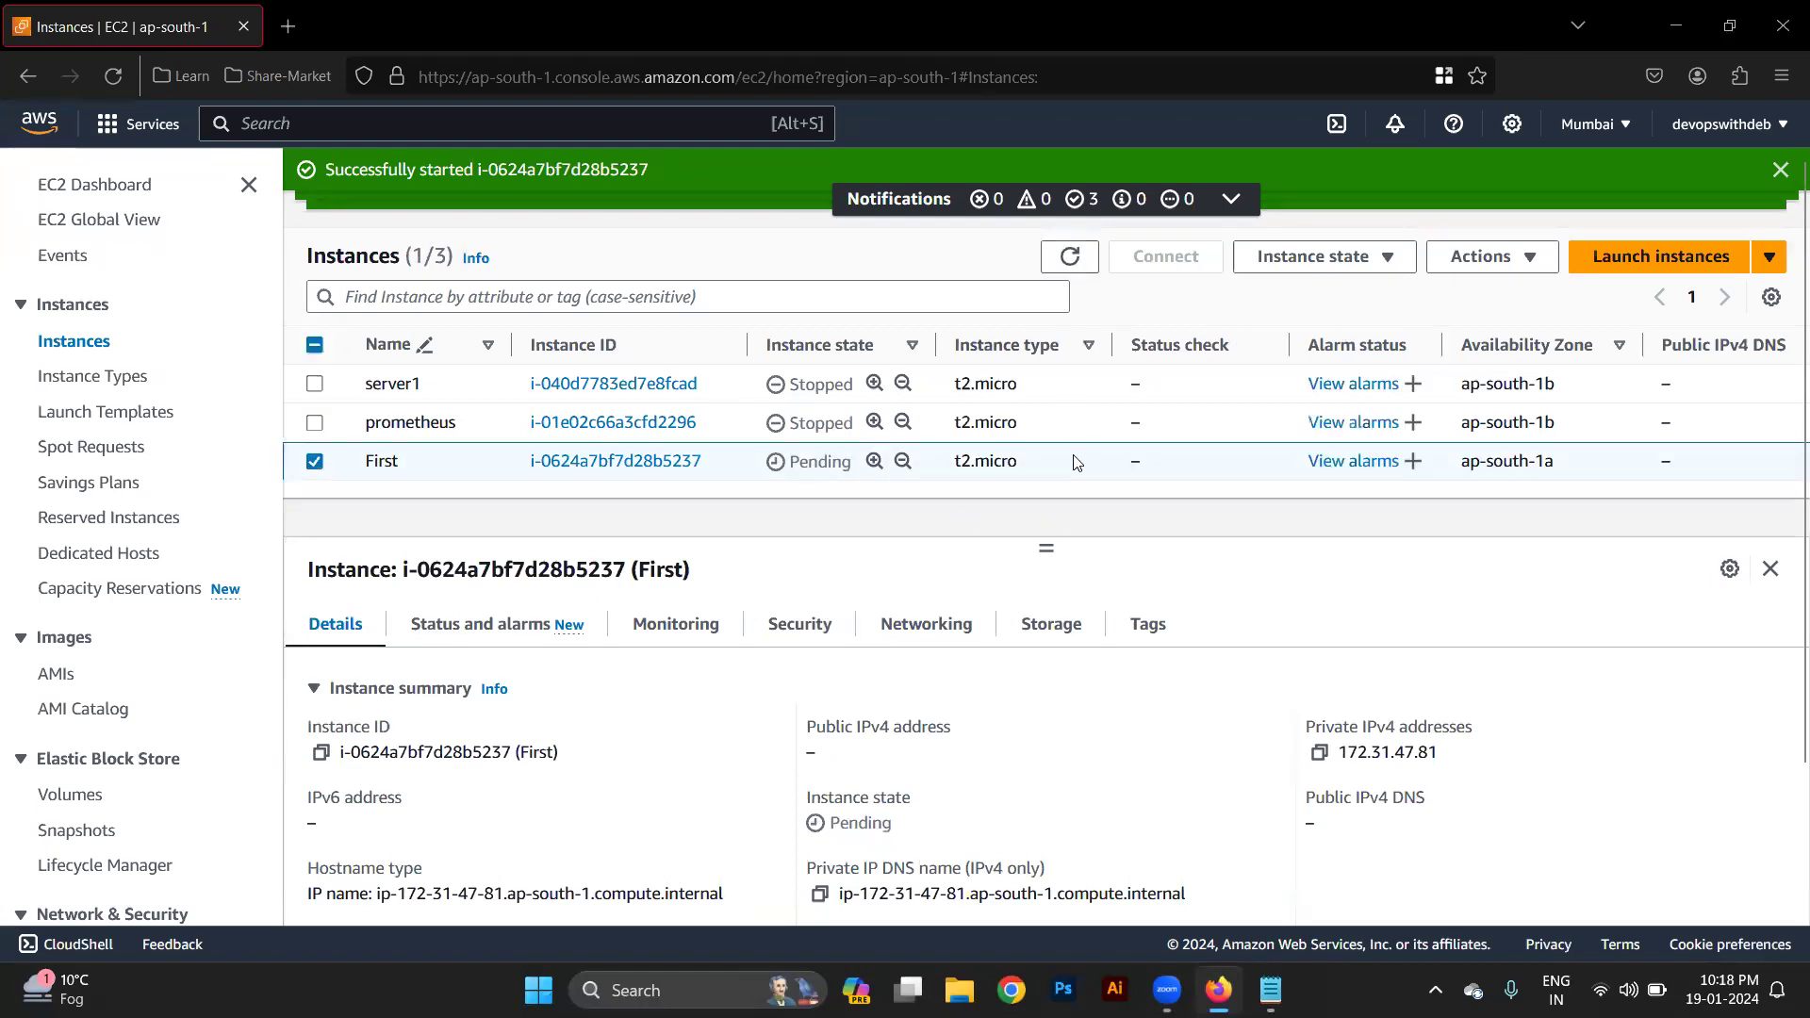
left_click(1076, 267)
left_click(1089, 462)
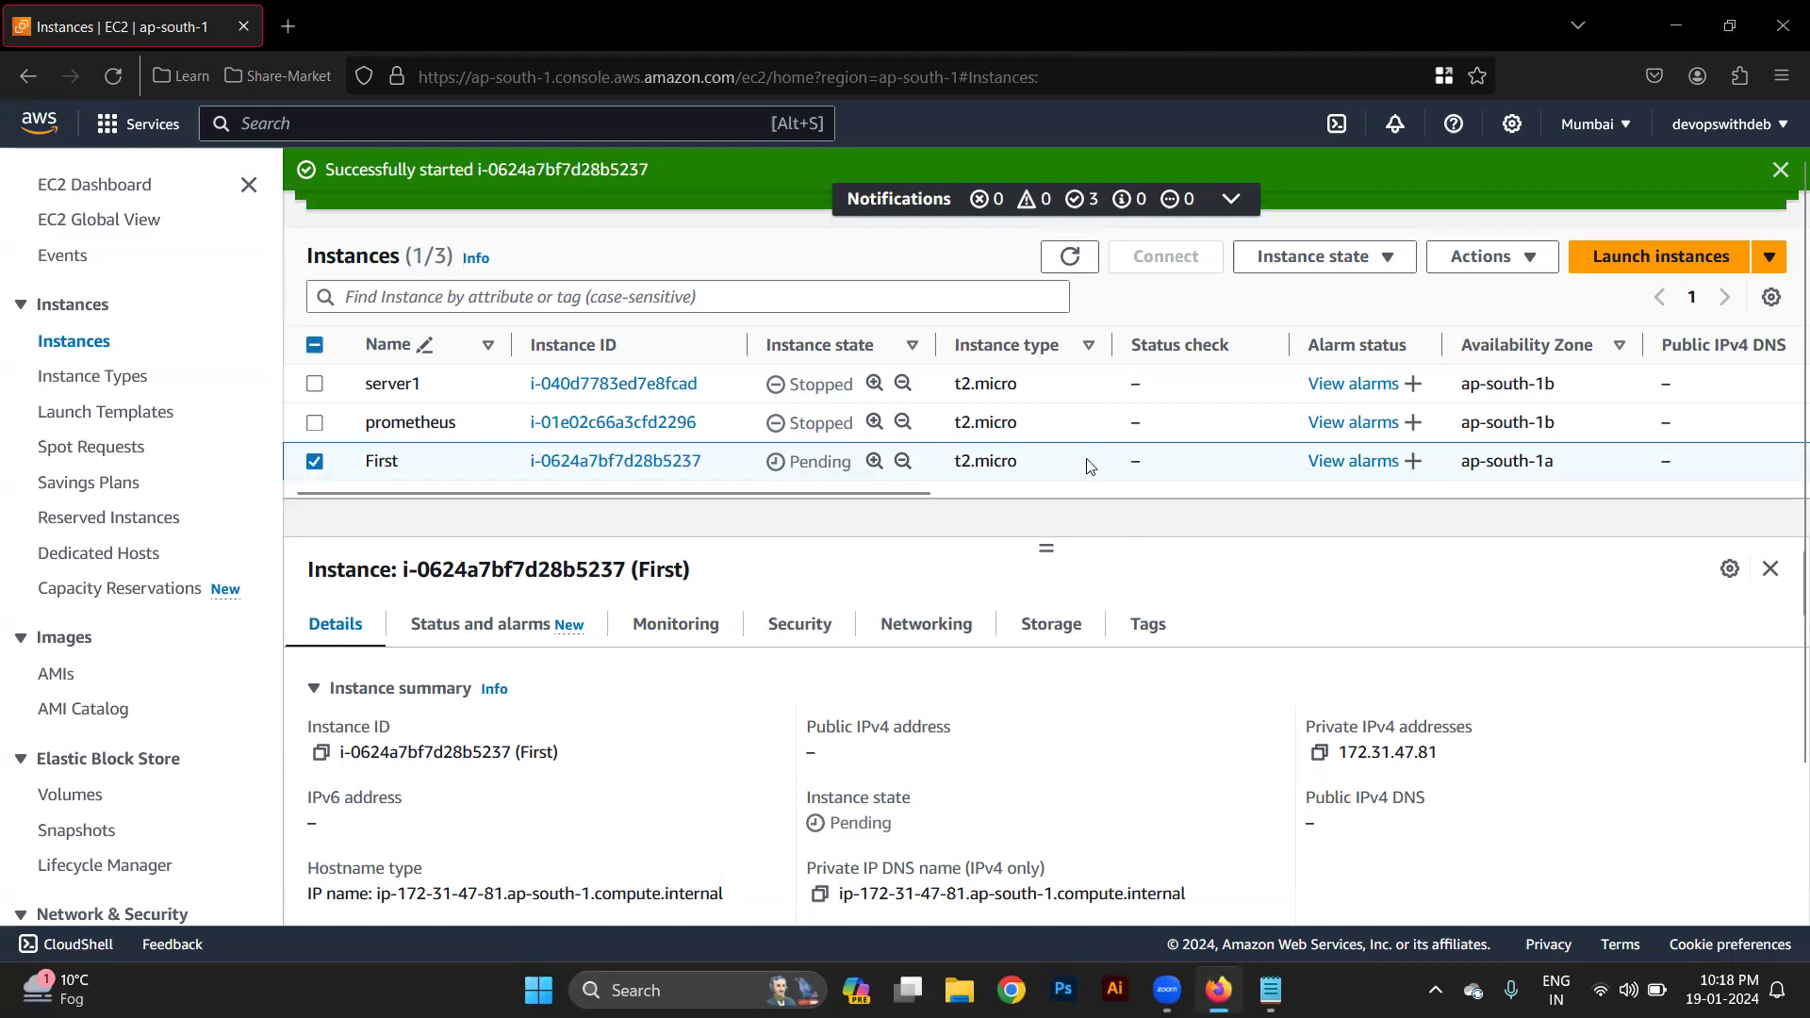
left_click(1069, 258)
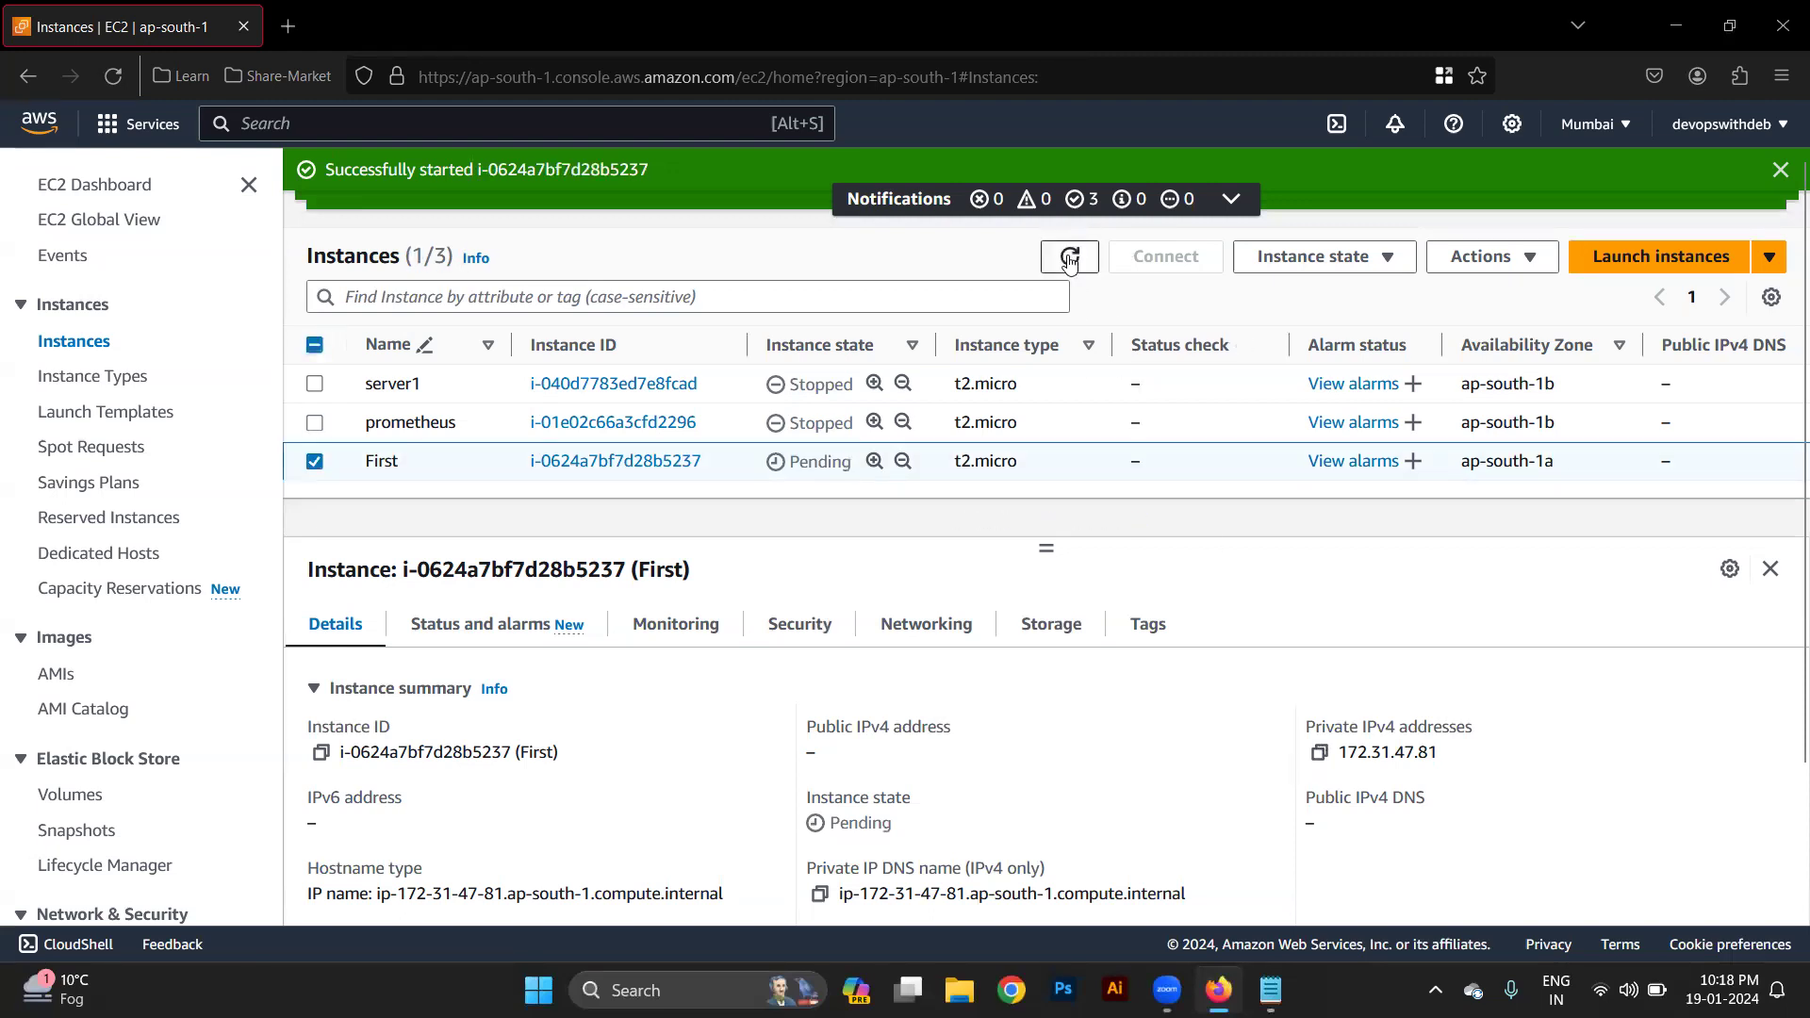
left_click(1075, 258)
left_click(1080, 272)
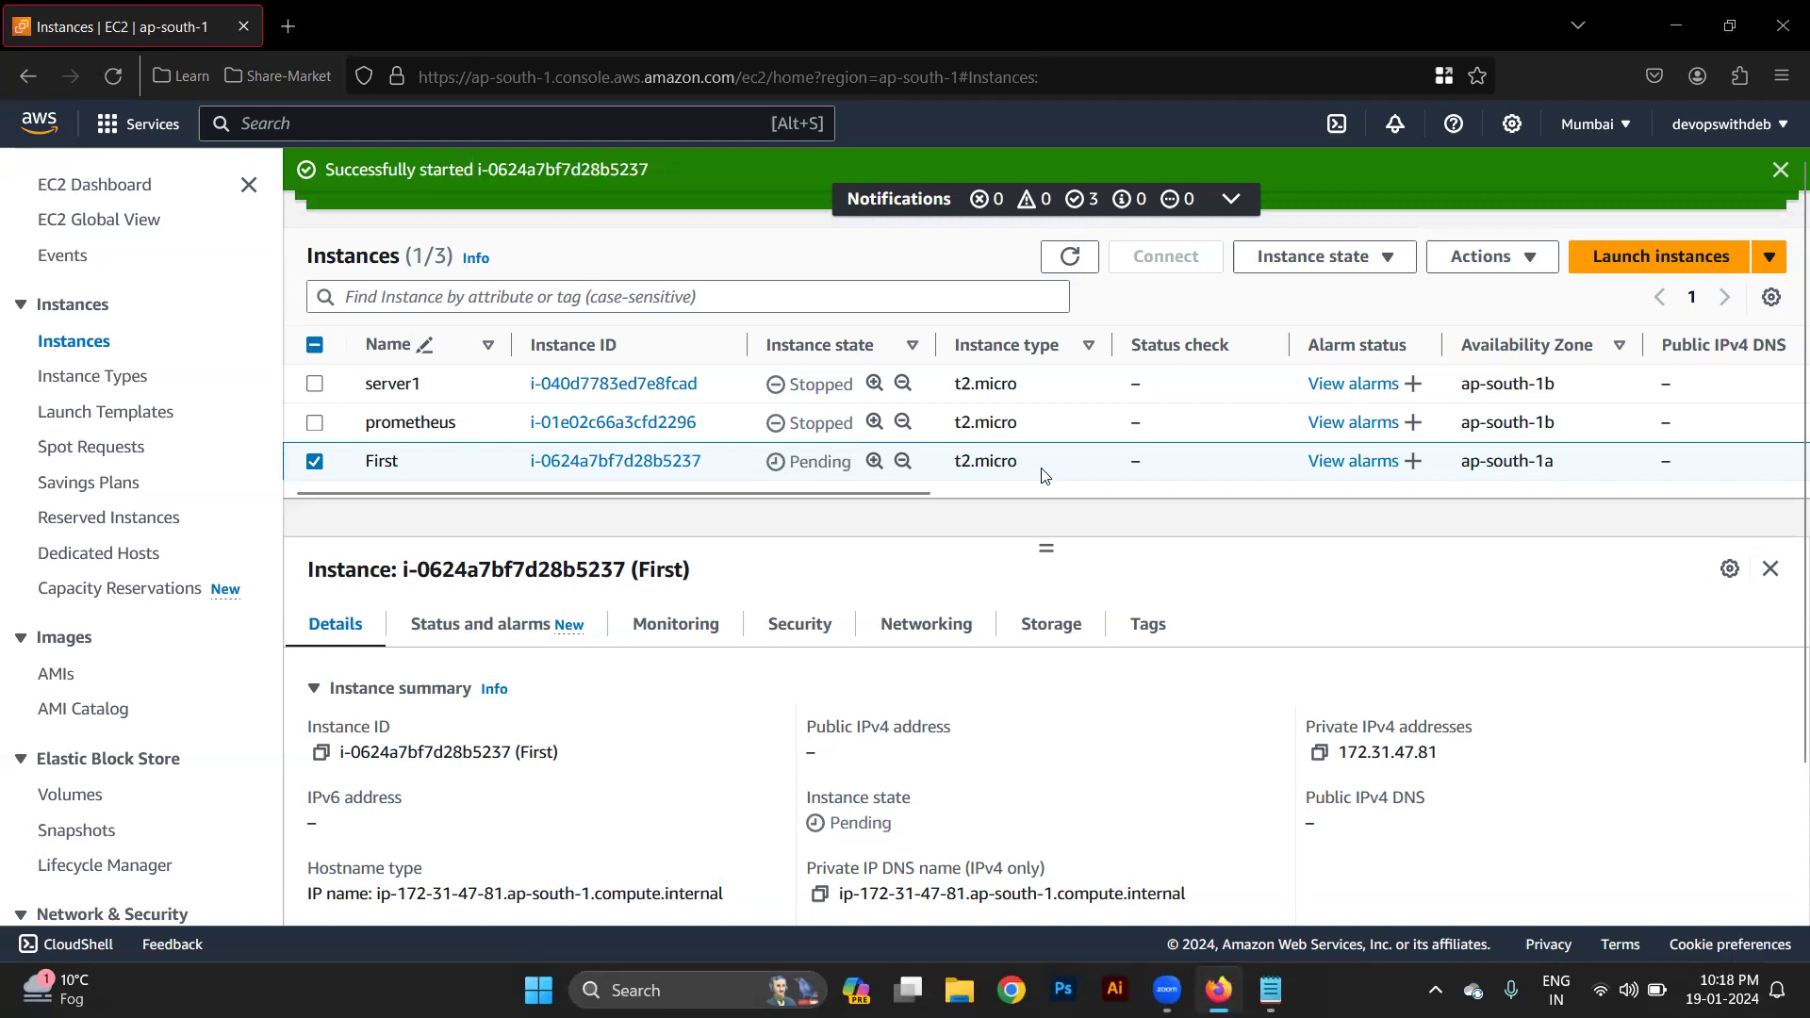
left_click(1075, 258)
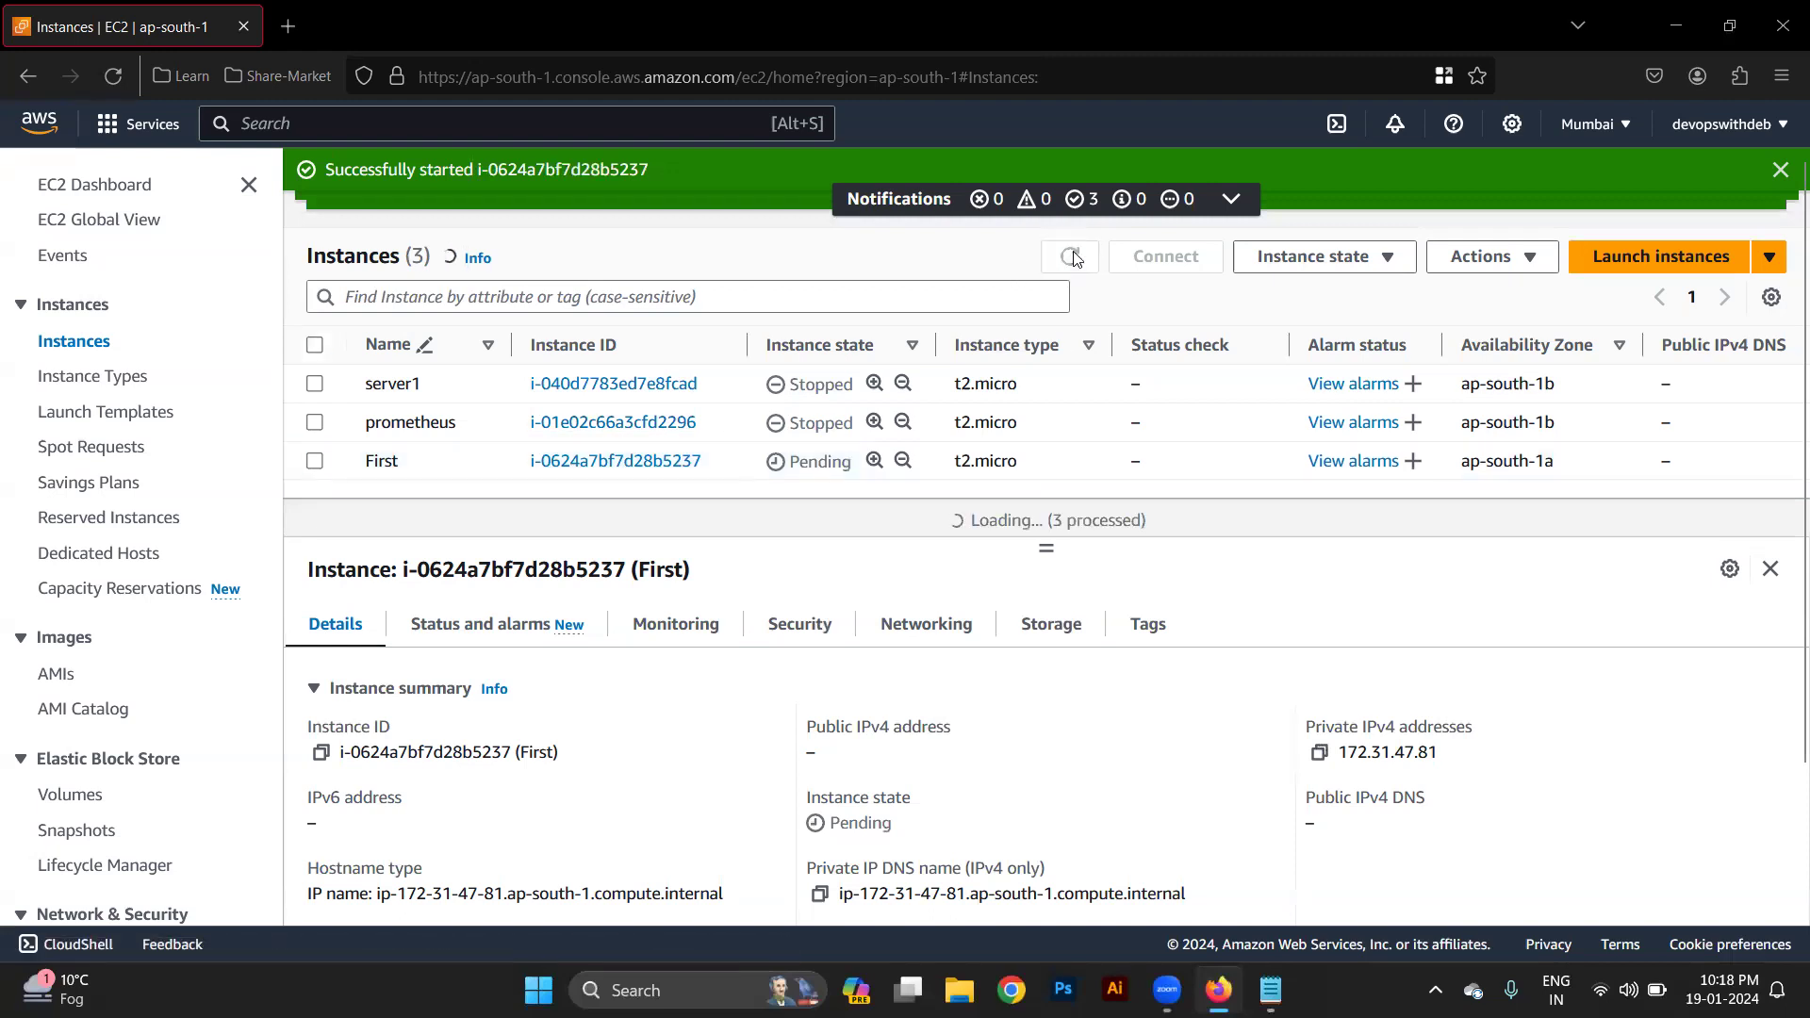
left_click(1093, 263)
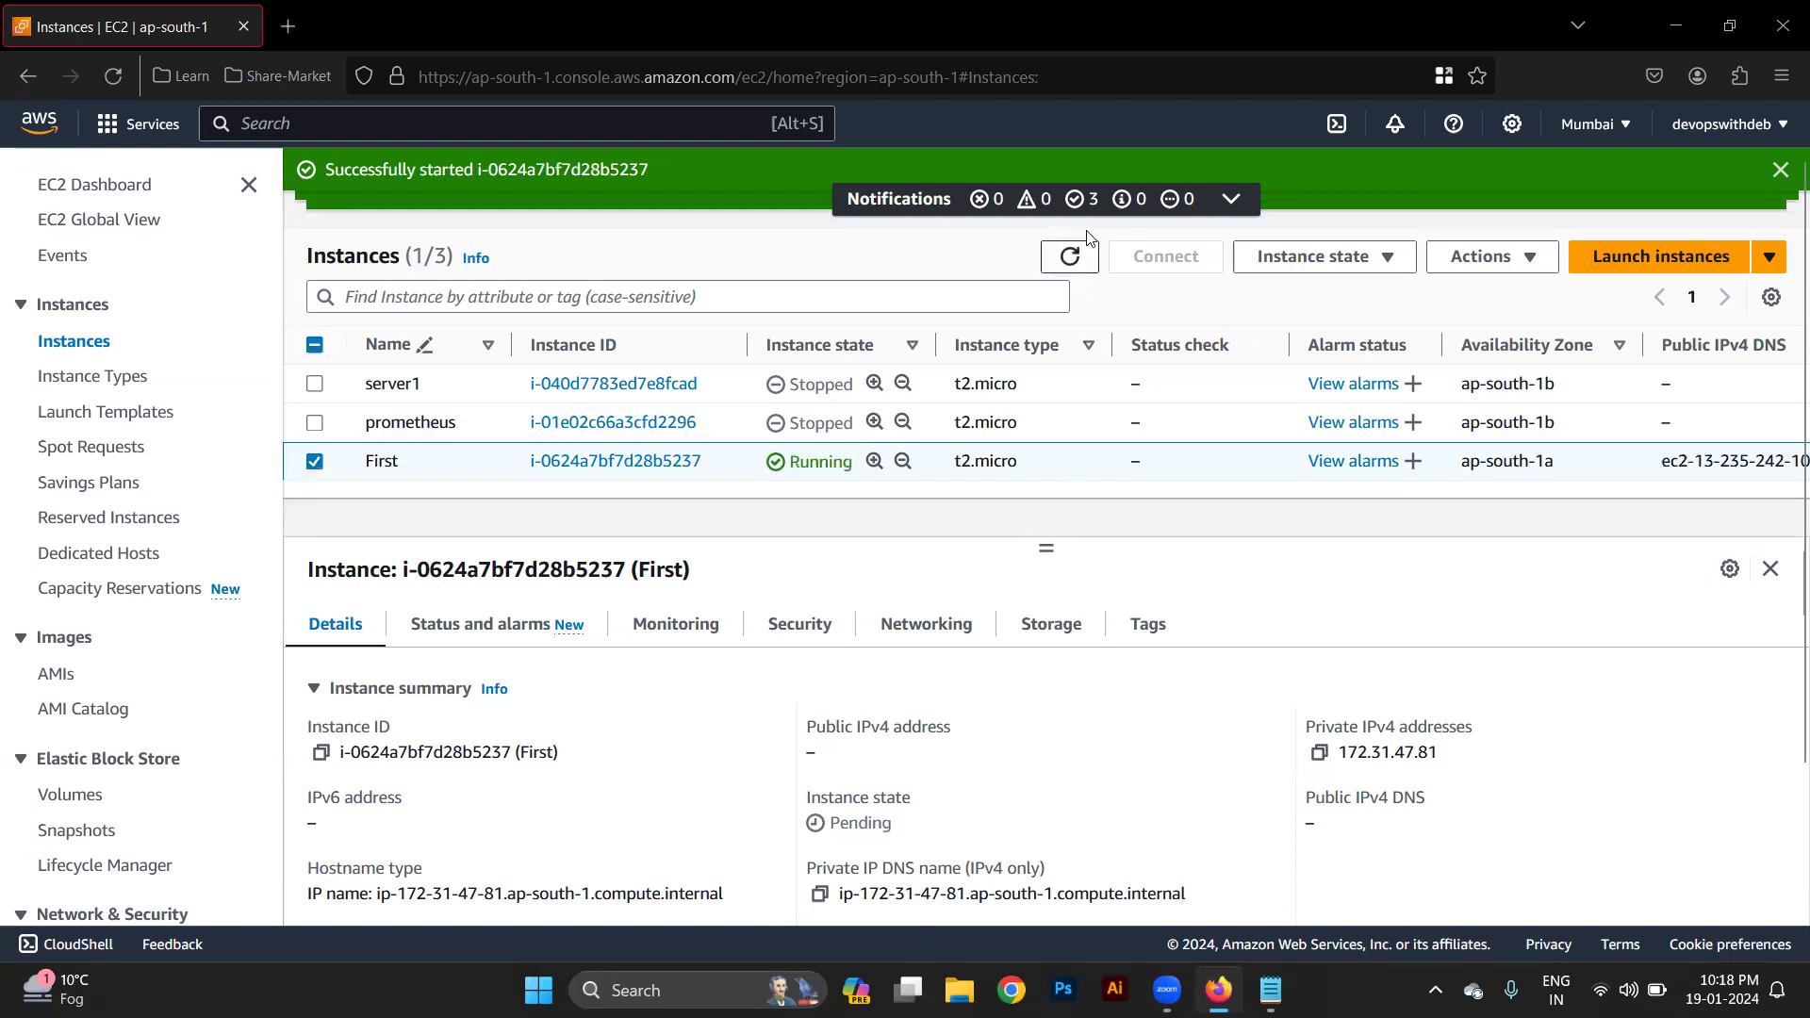
left_click(1084, 252)
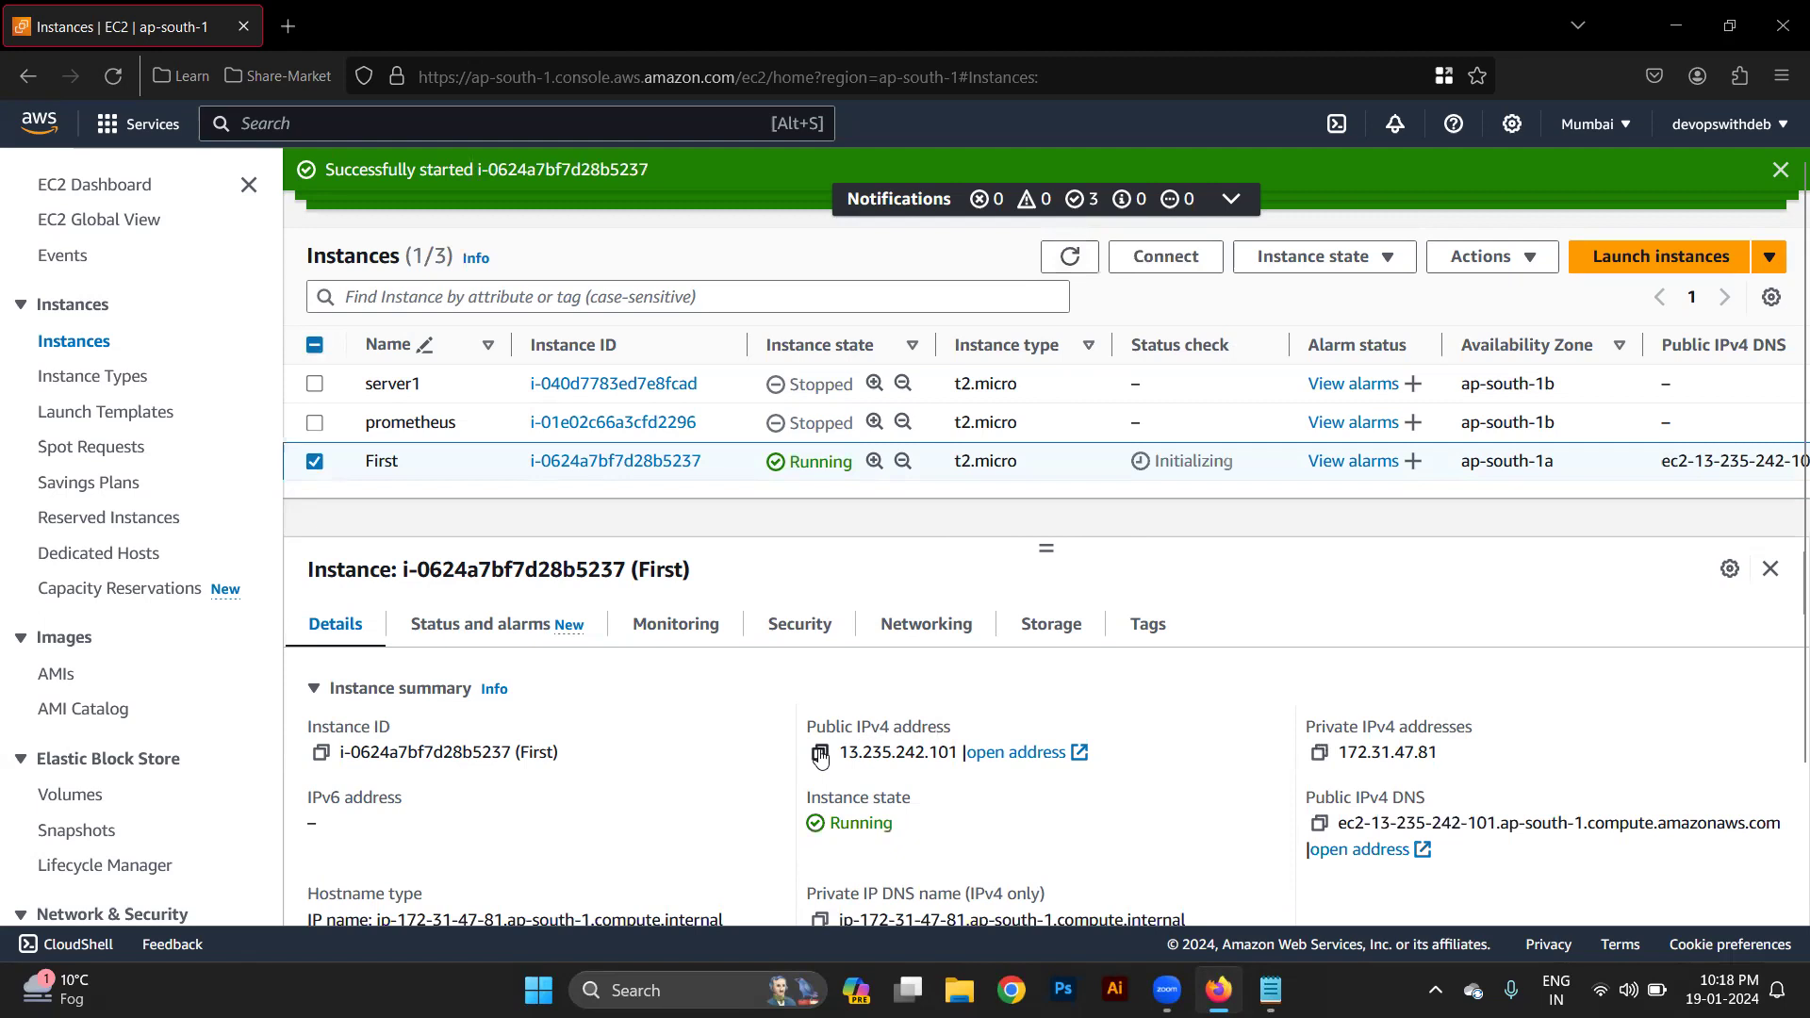
Copy the First instance's new public IPv4 address 13.235.242.101 into the Notepad note, directly below 65.2.177.182.
left_click(820, 753)
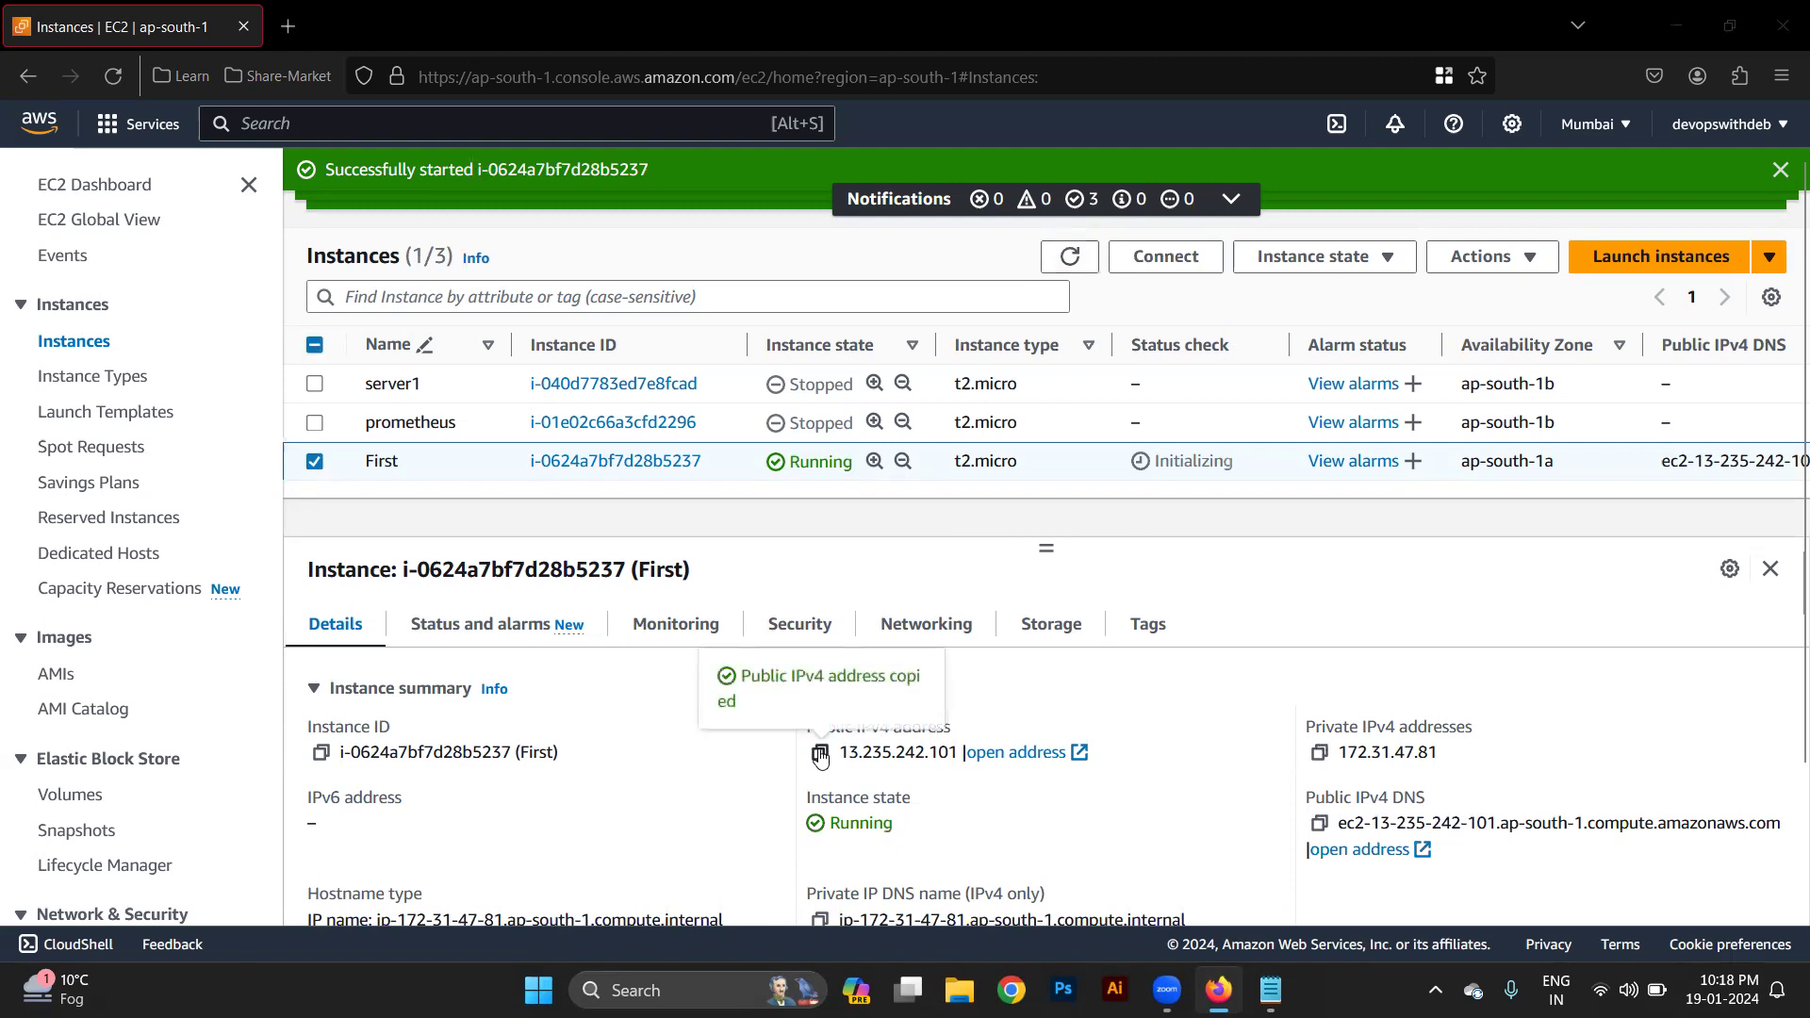
key("alt+Tab")
left_click(196, 238)
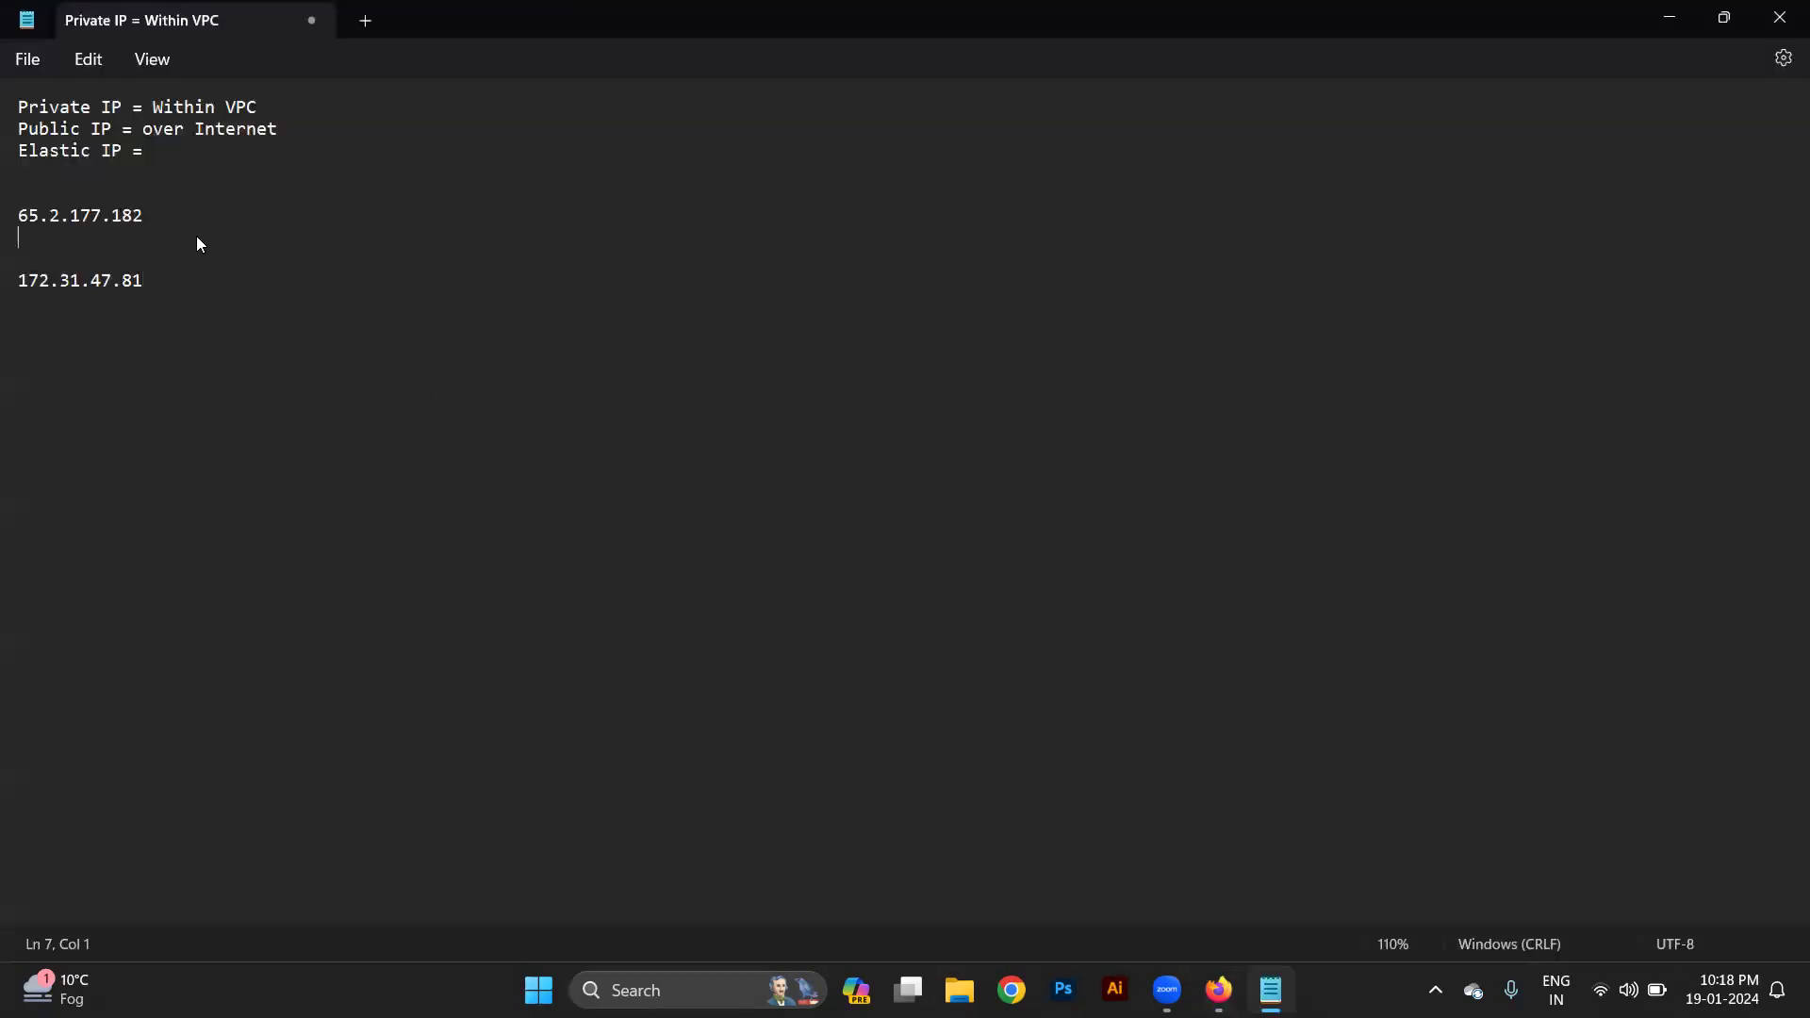
key("ctrl+v")
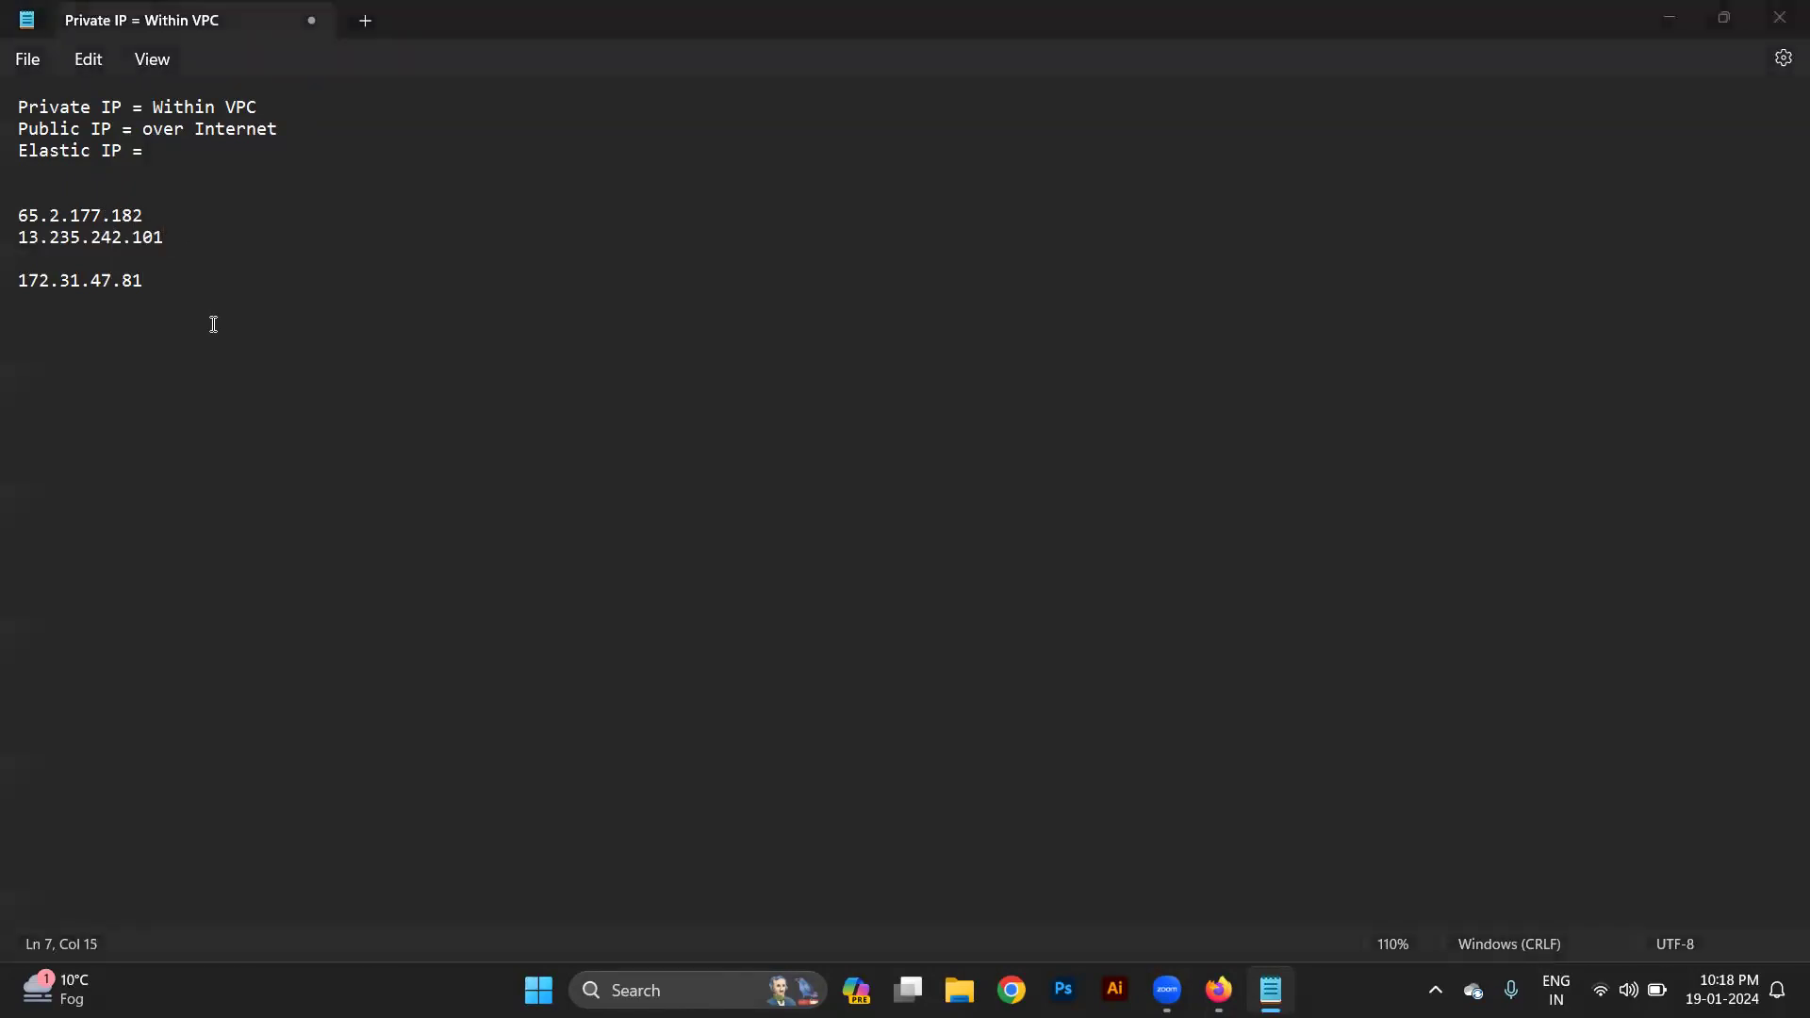
Extend the Public IP line in the Notepad note with ", will get change if instance get stopped".
key("alt+Tab")
key("Tab")
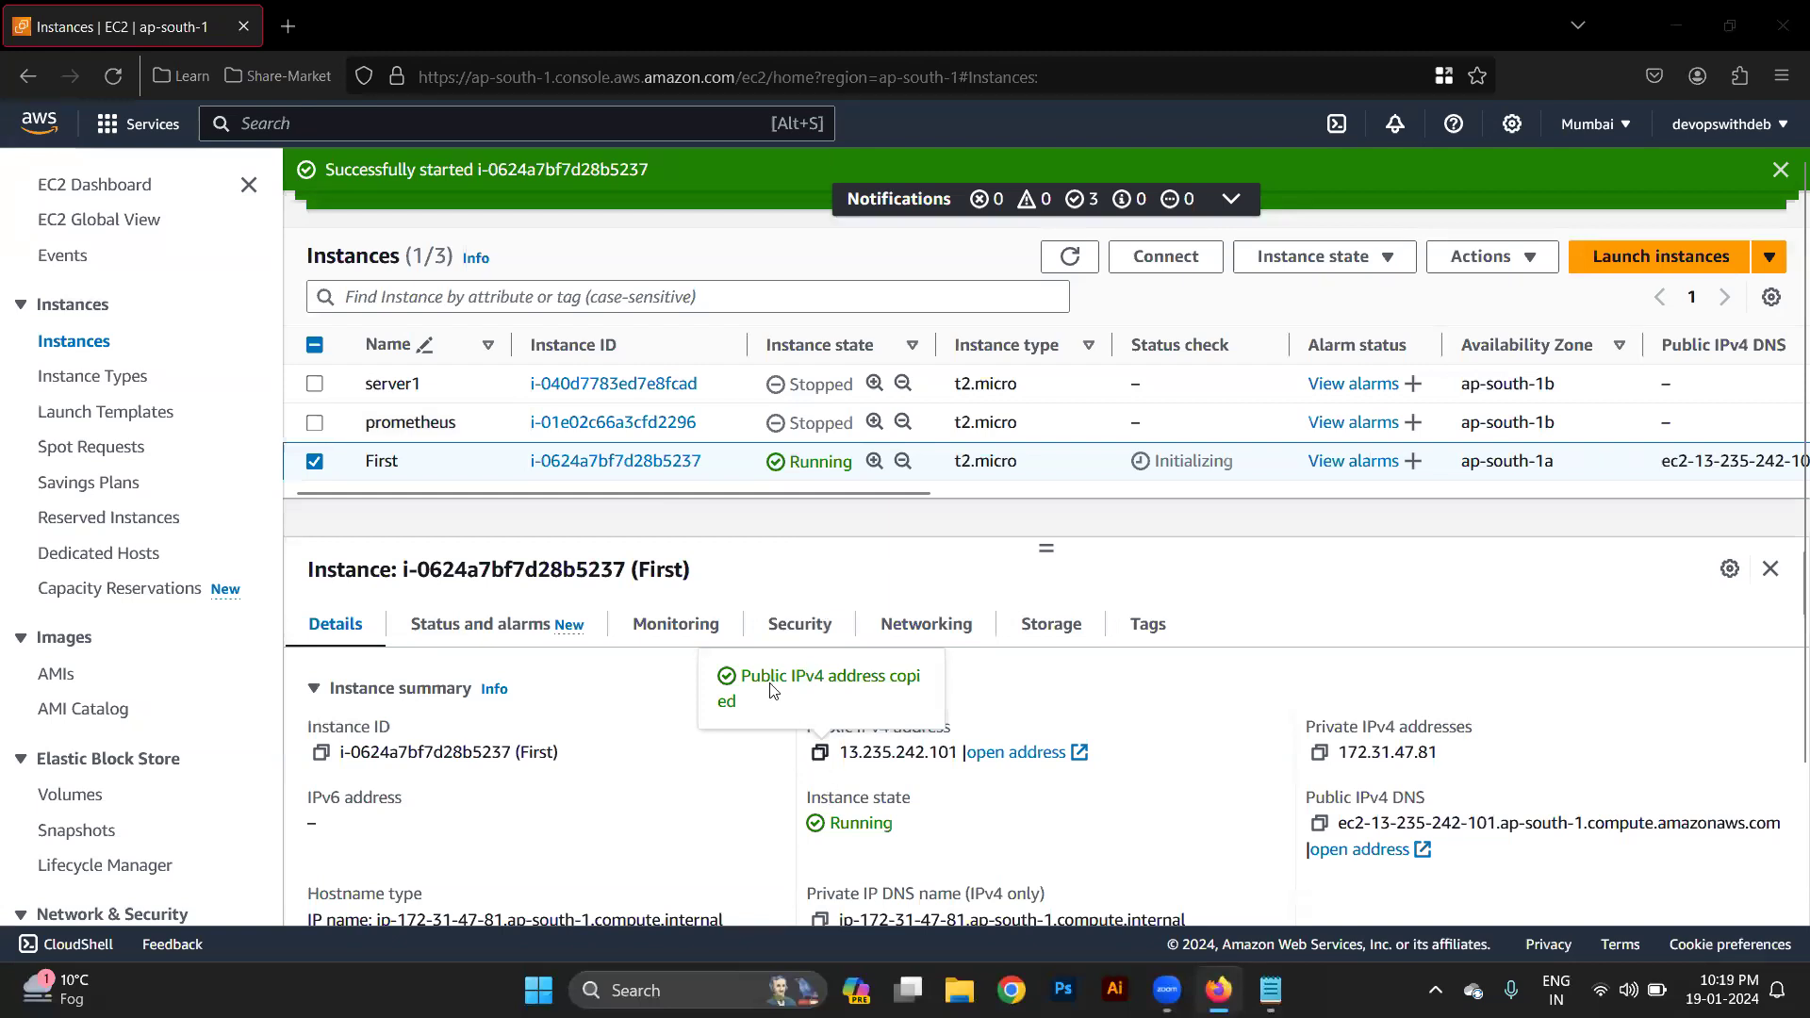
key("alt+Tab")
key("Tab")
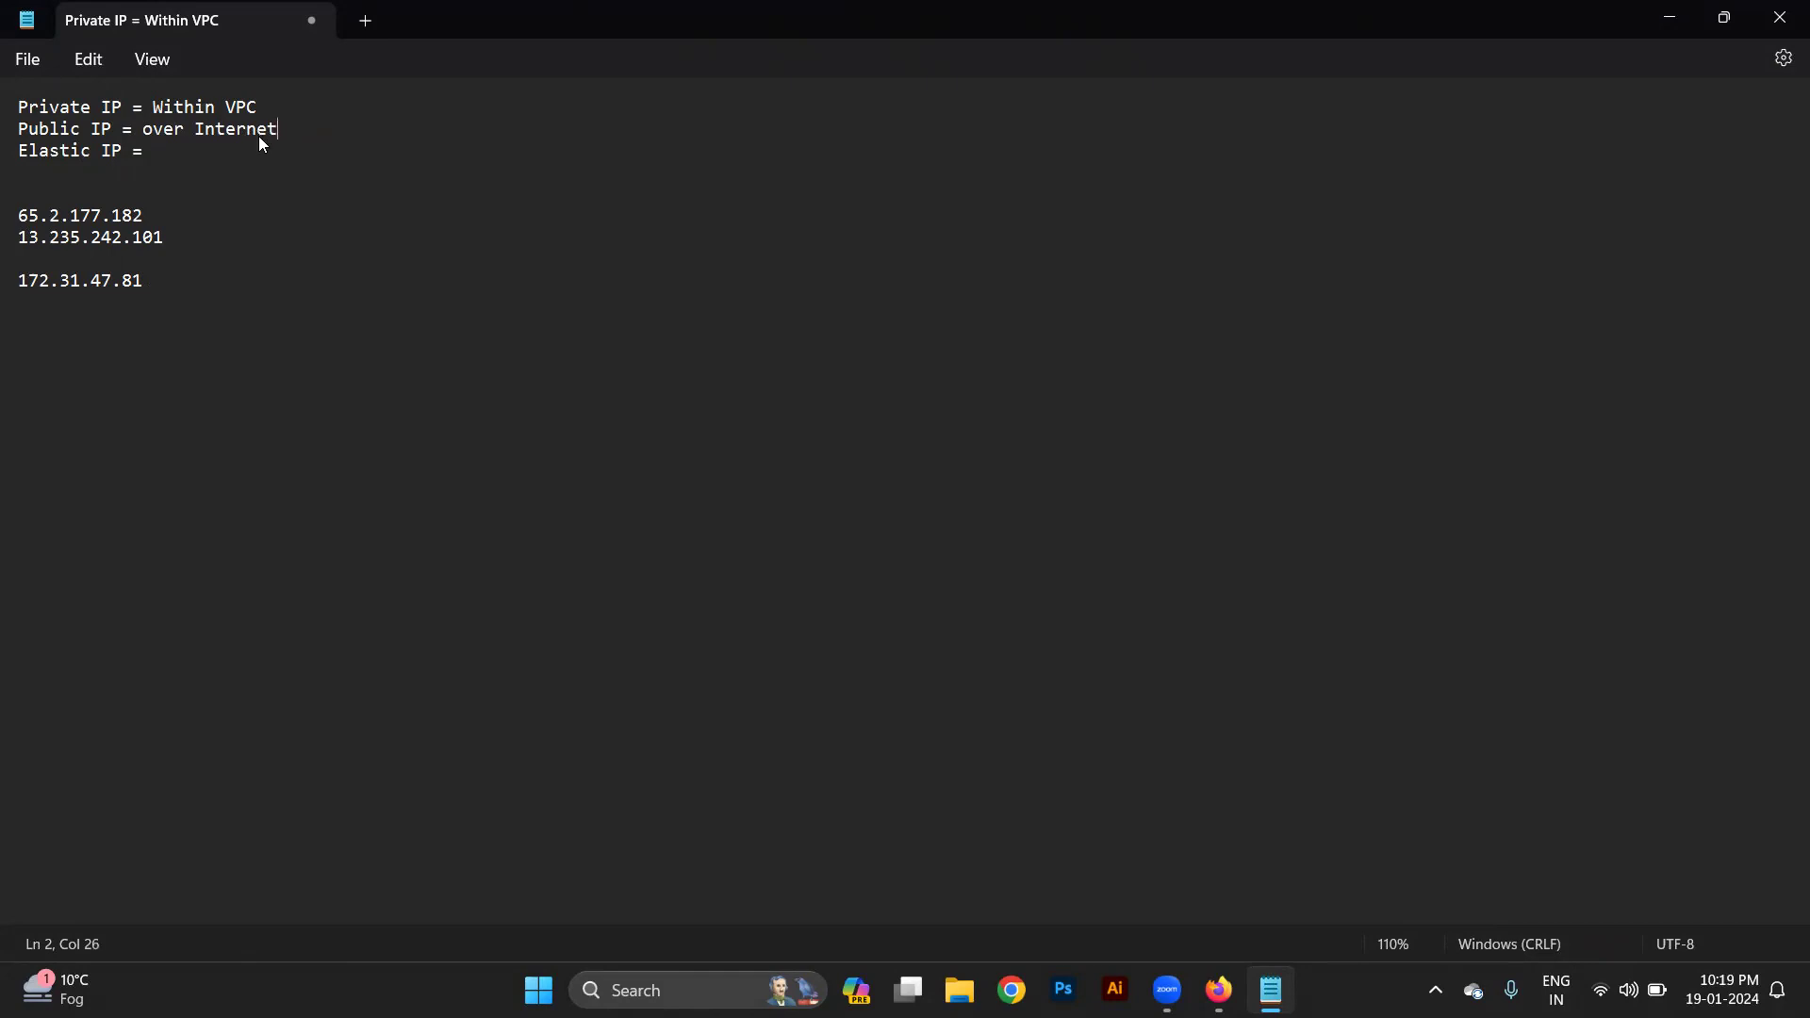
type("will get change if instance g")
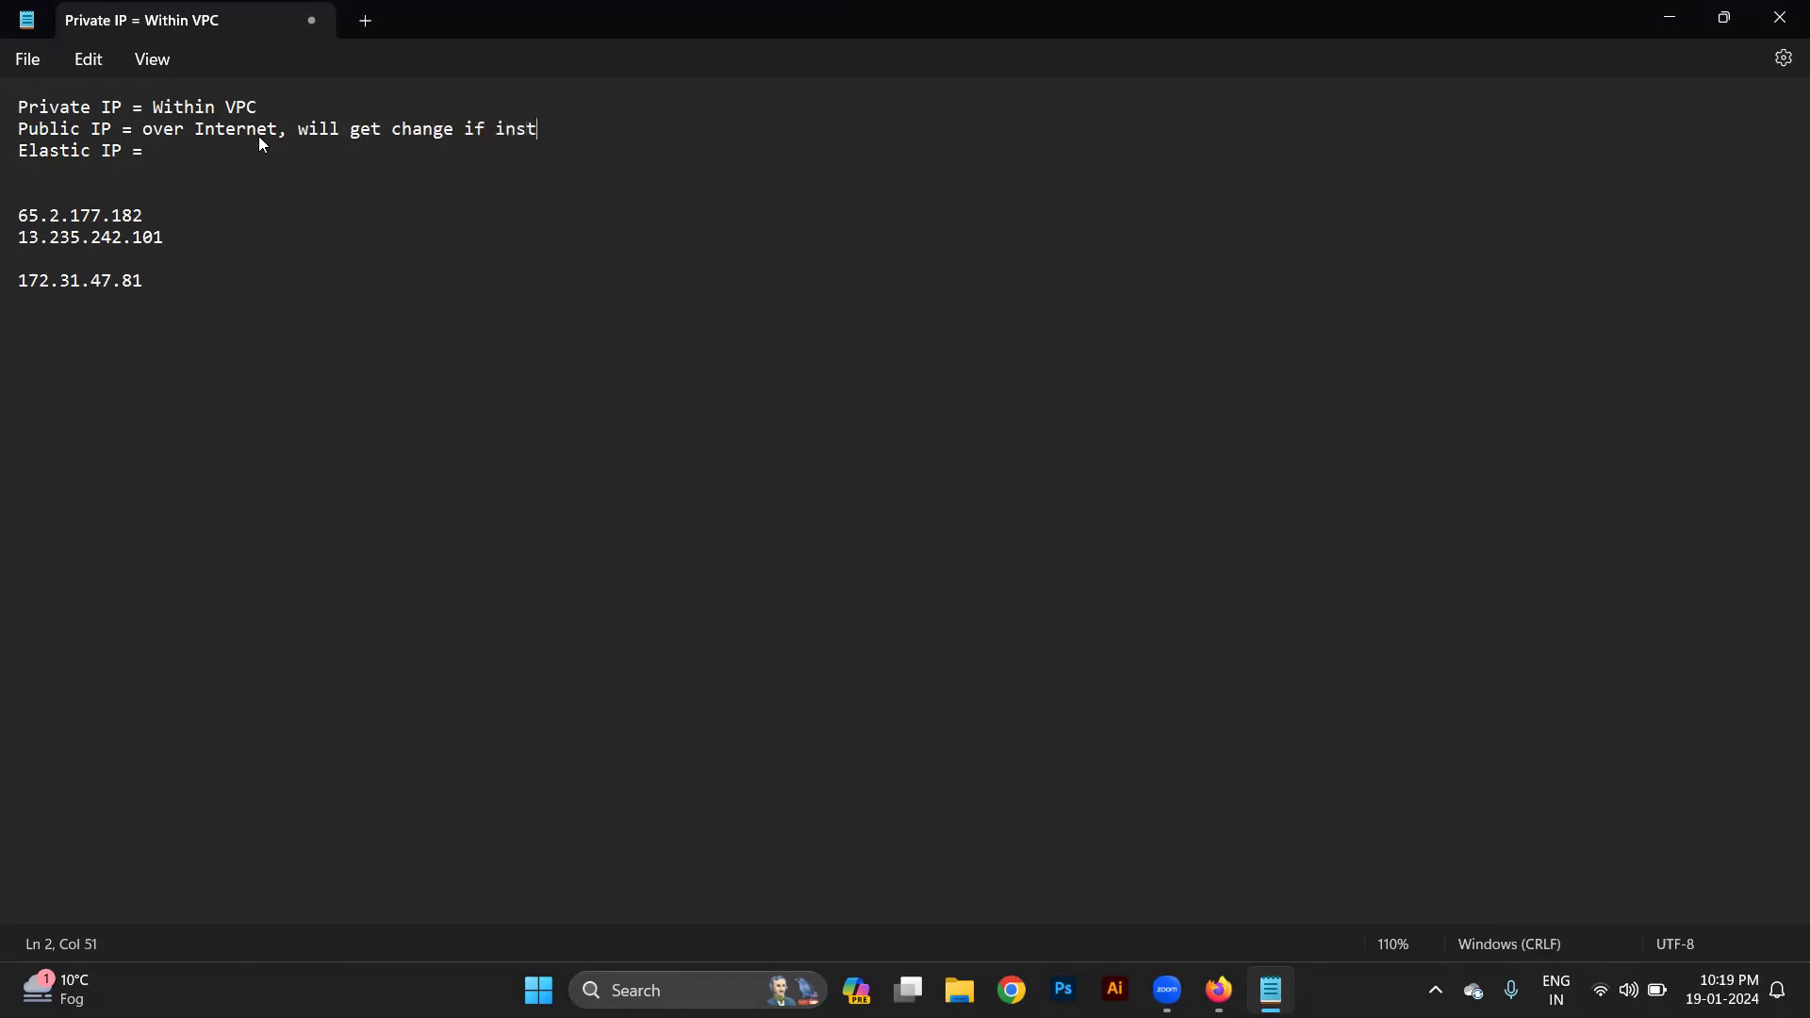
type("et stopped")
Return to the EC2 console and open the form for allocating an Elastic IP address.
triple_click(64, 150)
key("alt+Tab")
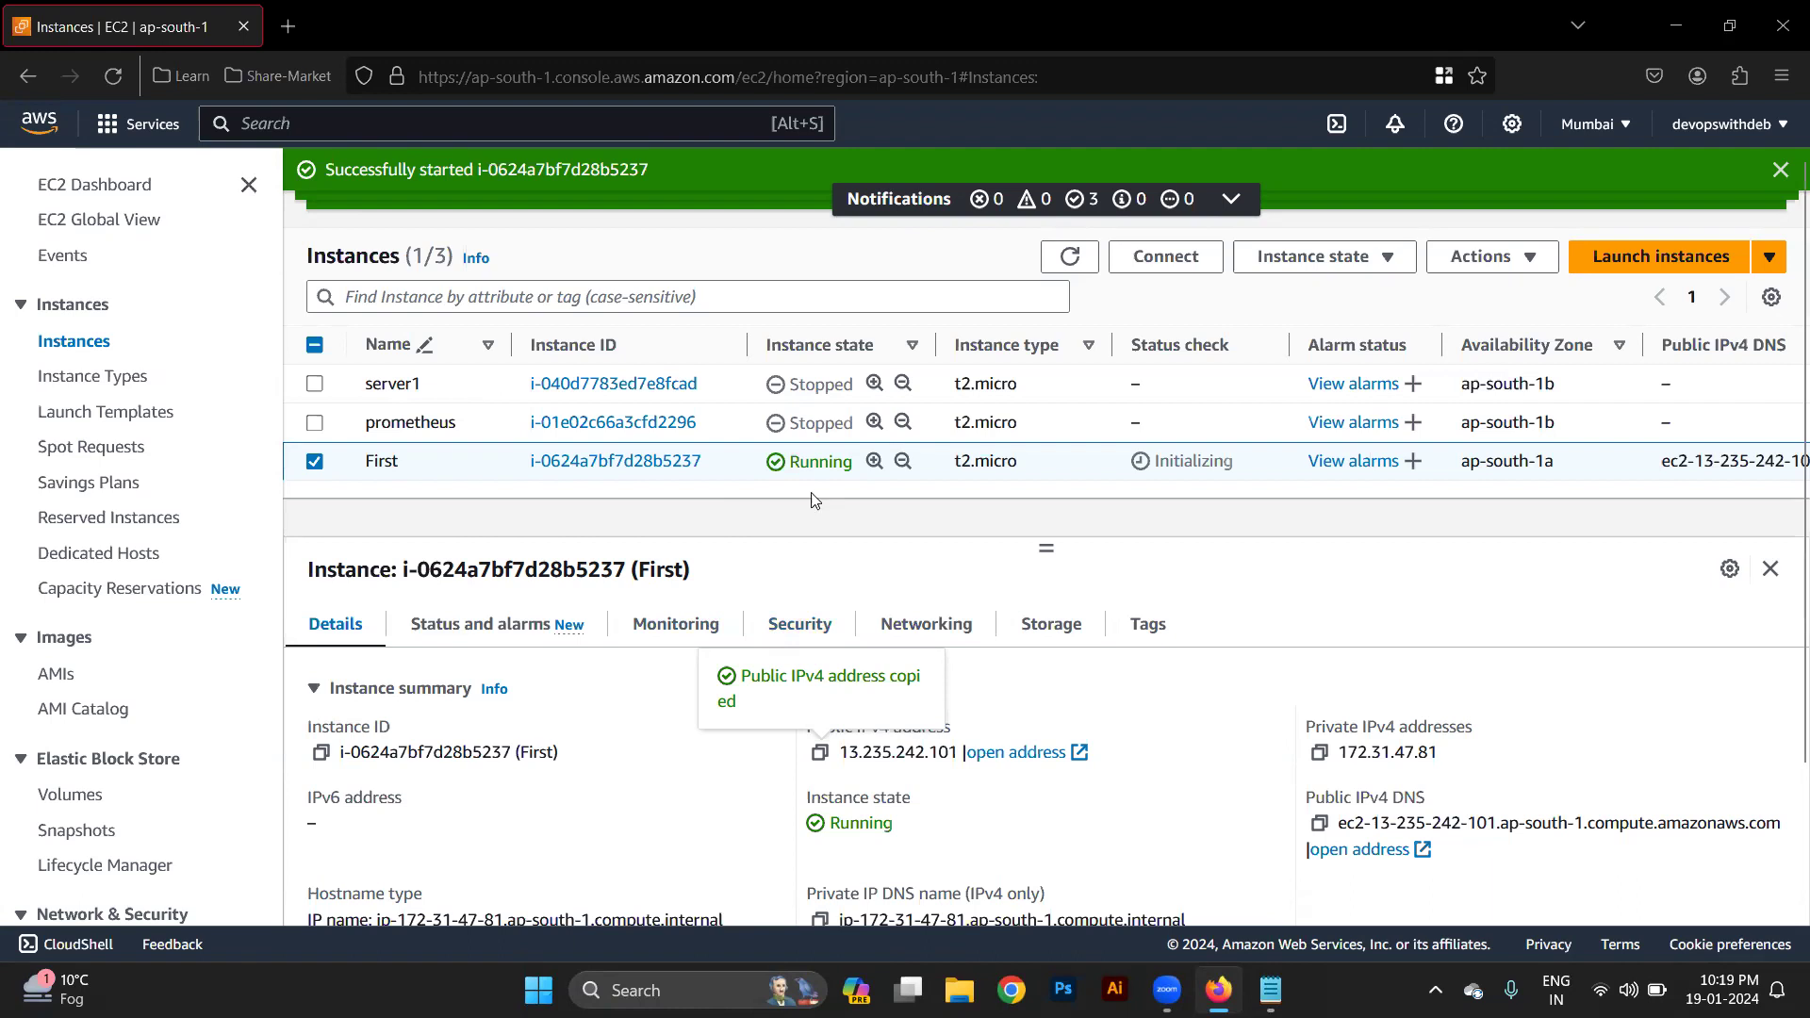
scroll(147, 345, "down", 5)
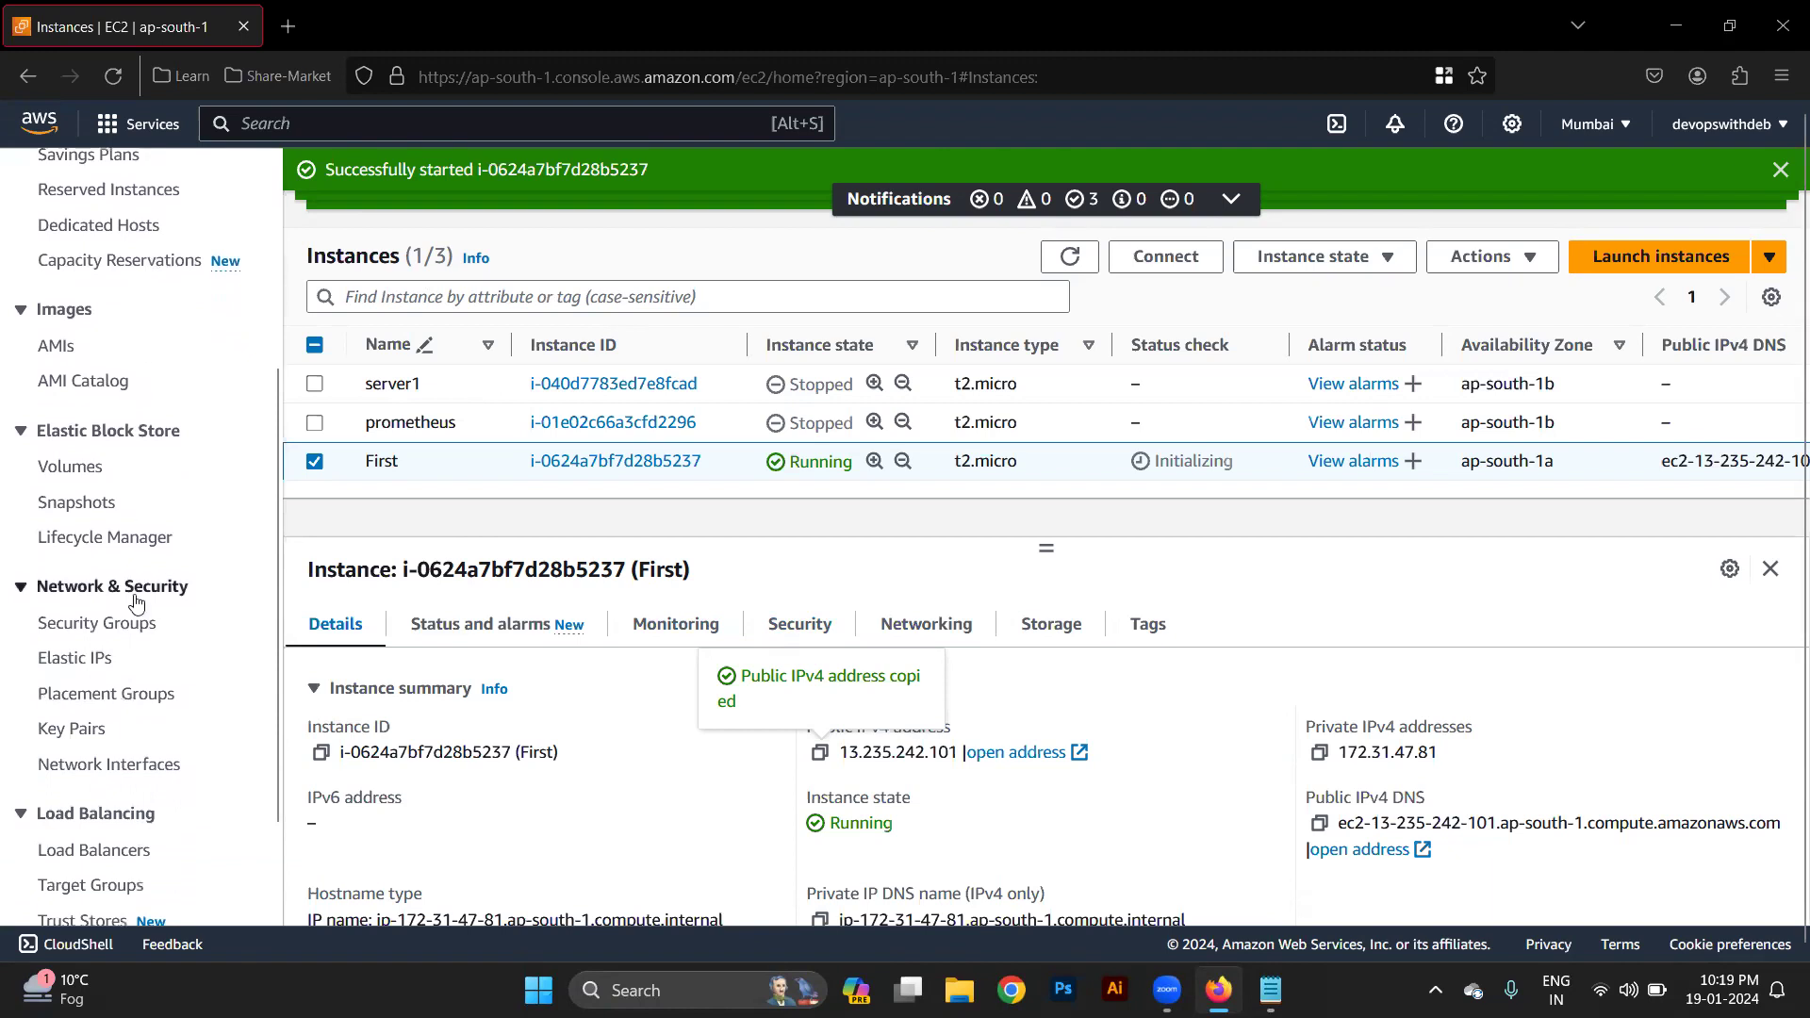
scroll(85, 547, "down", 2)
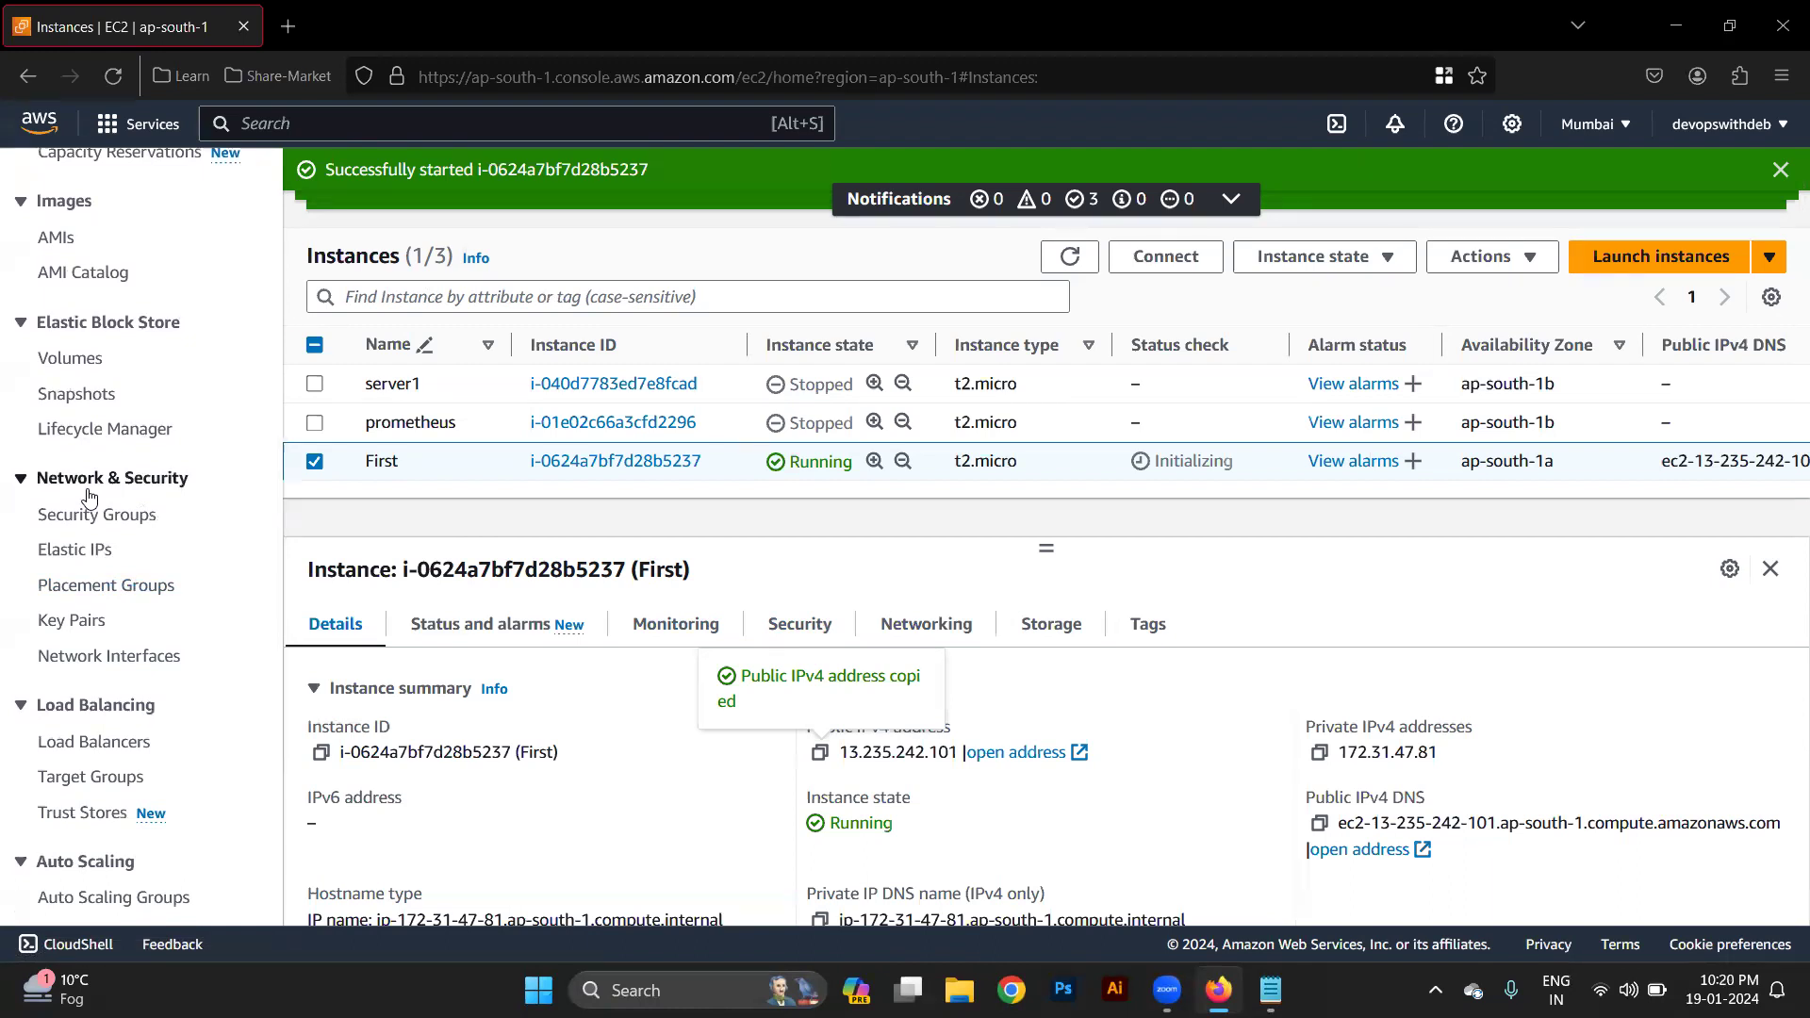
left_click(92, 559)
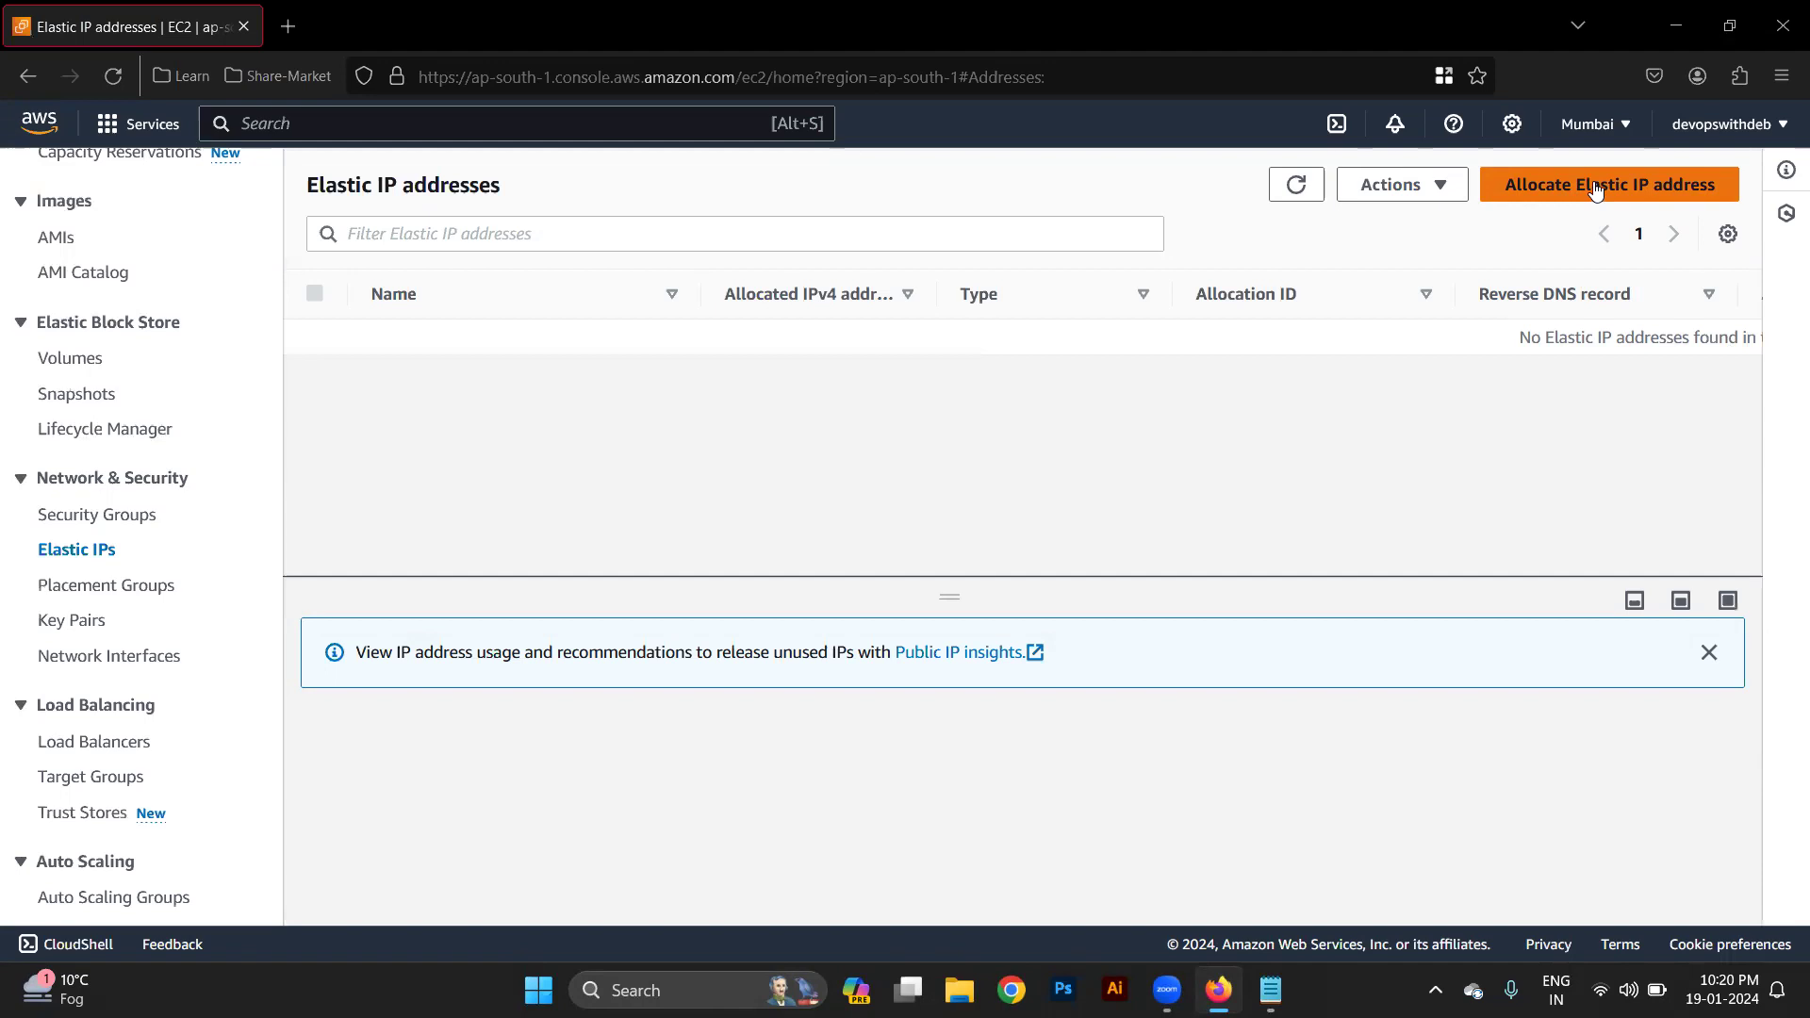
left_click(1640, 189)
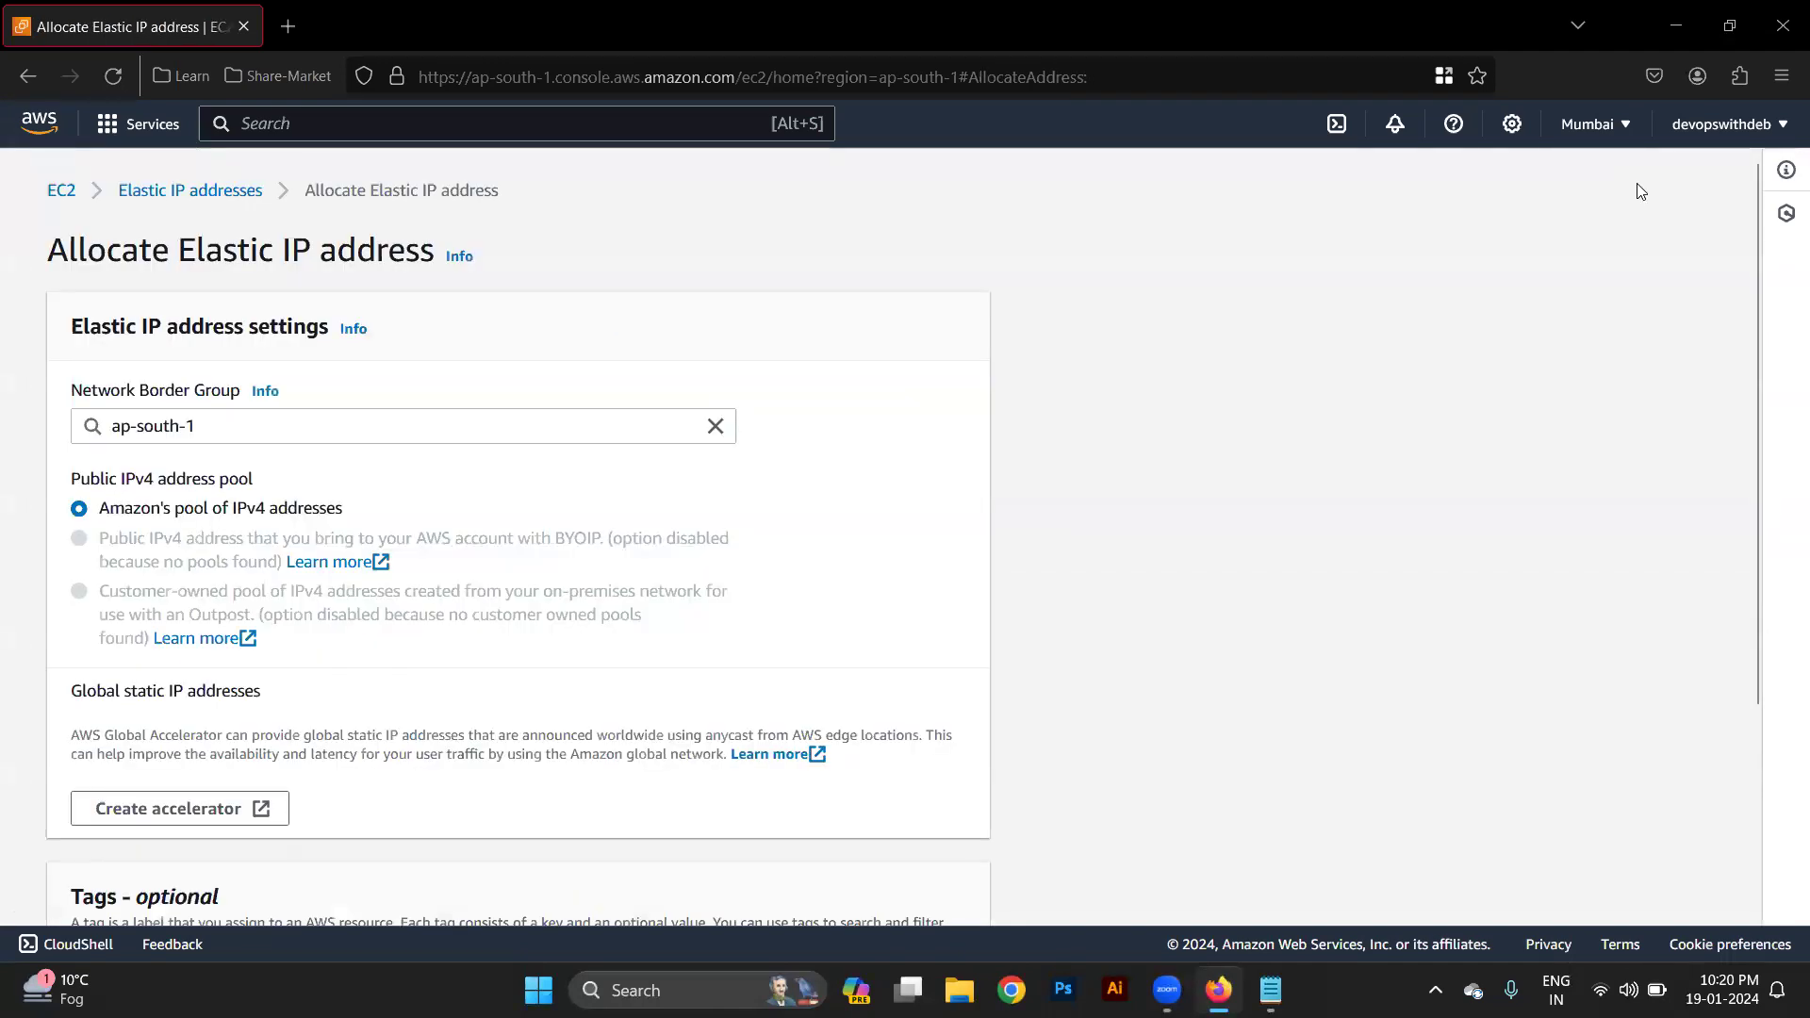
Allocate an Elastic IP address from Amazon's IPv4 pool in ap-south-1 with a tag whose key is Name and value is First.
left_click(209, 434)
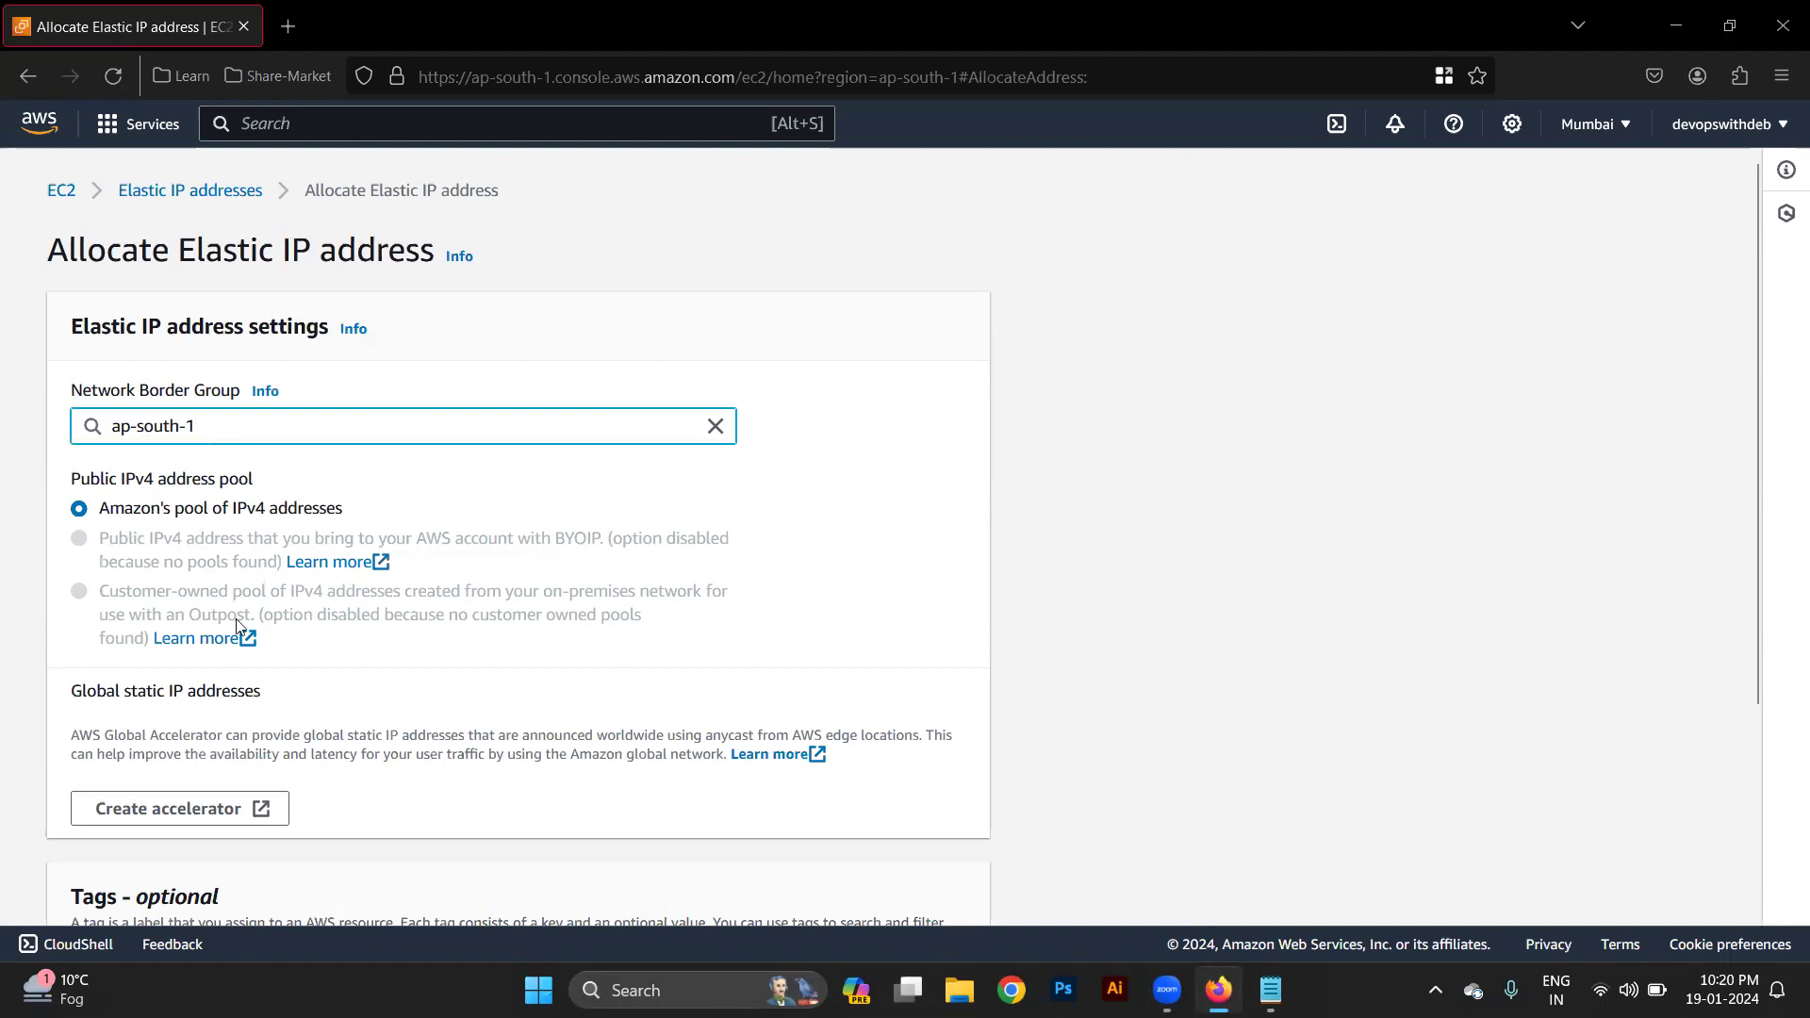
scroll(277, 621, "down", 3)
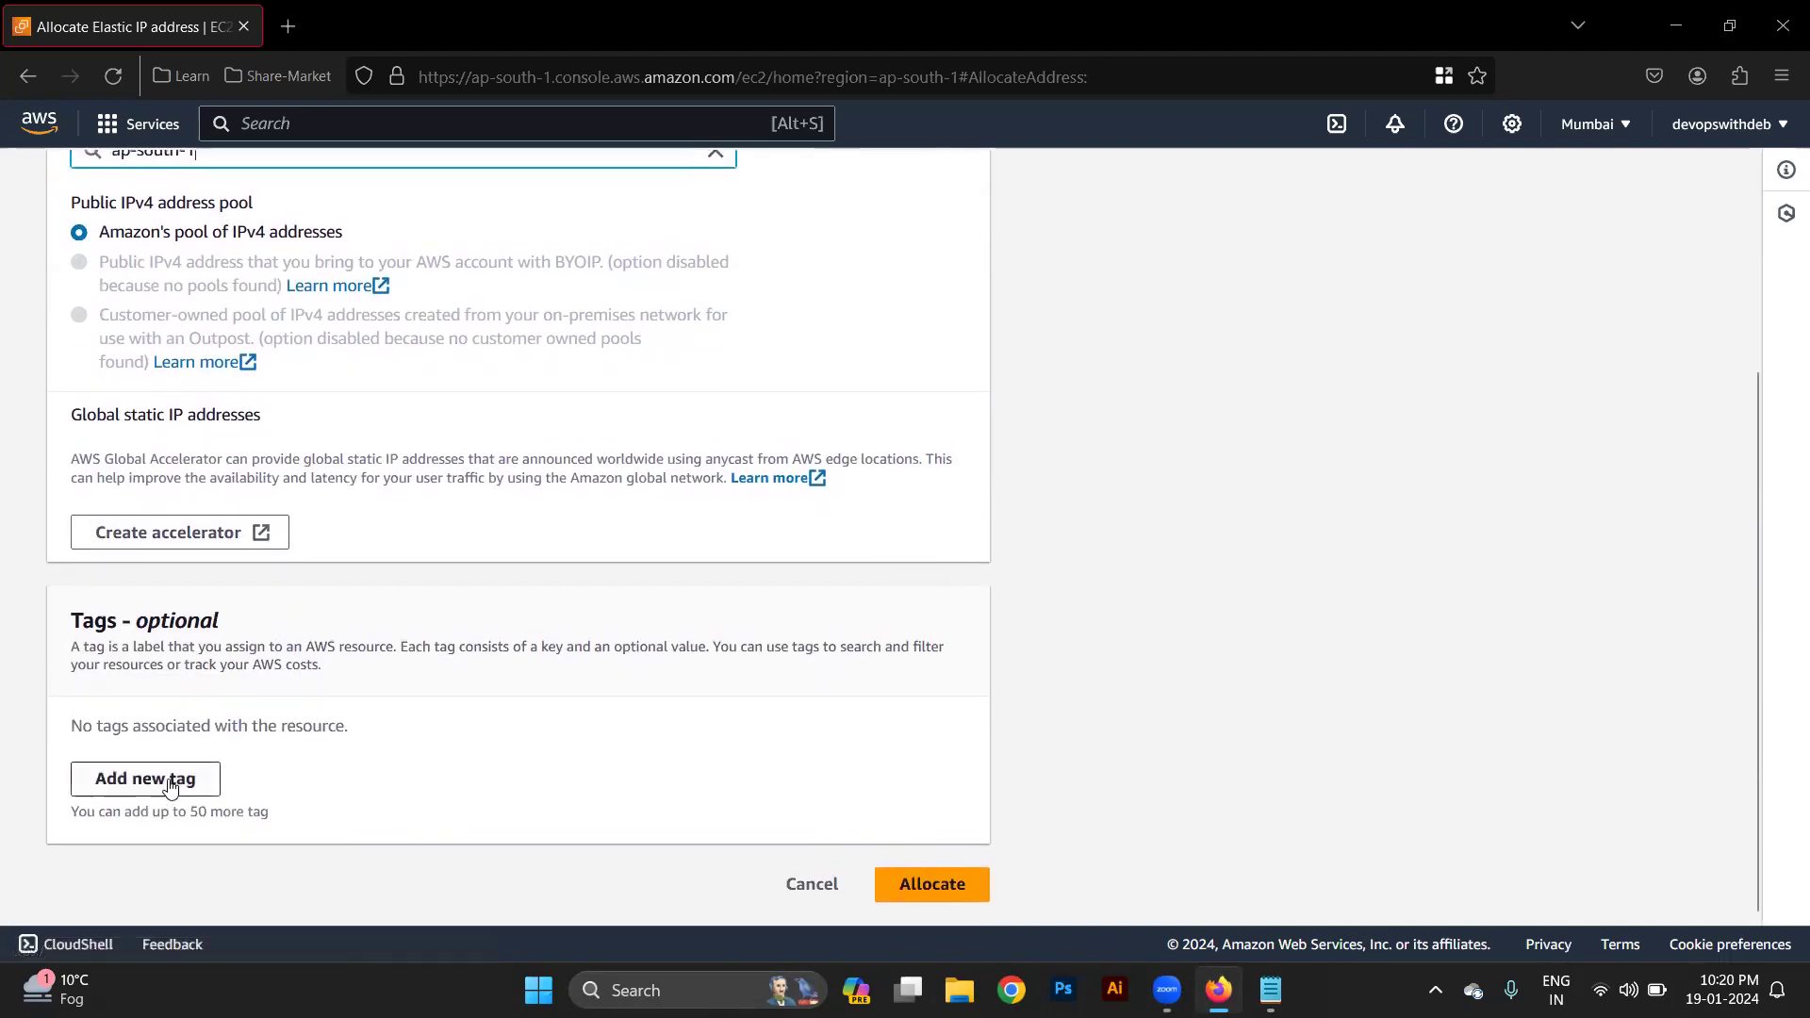
left_click(170, 779)
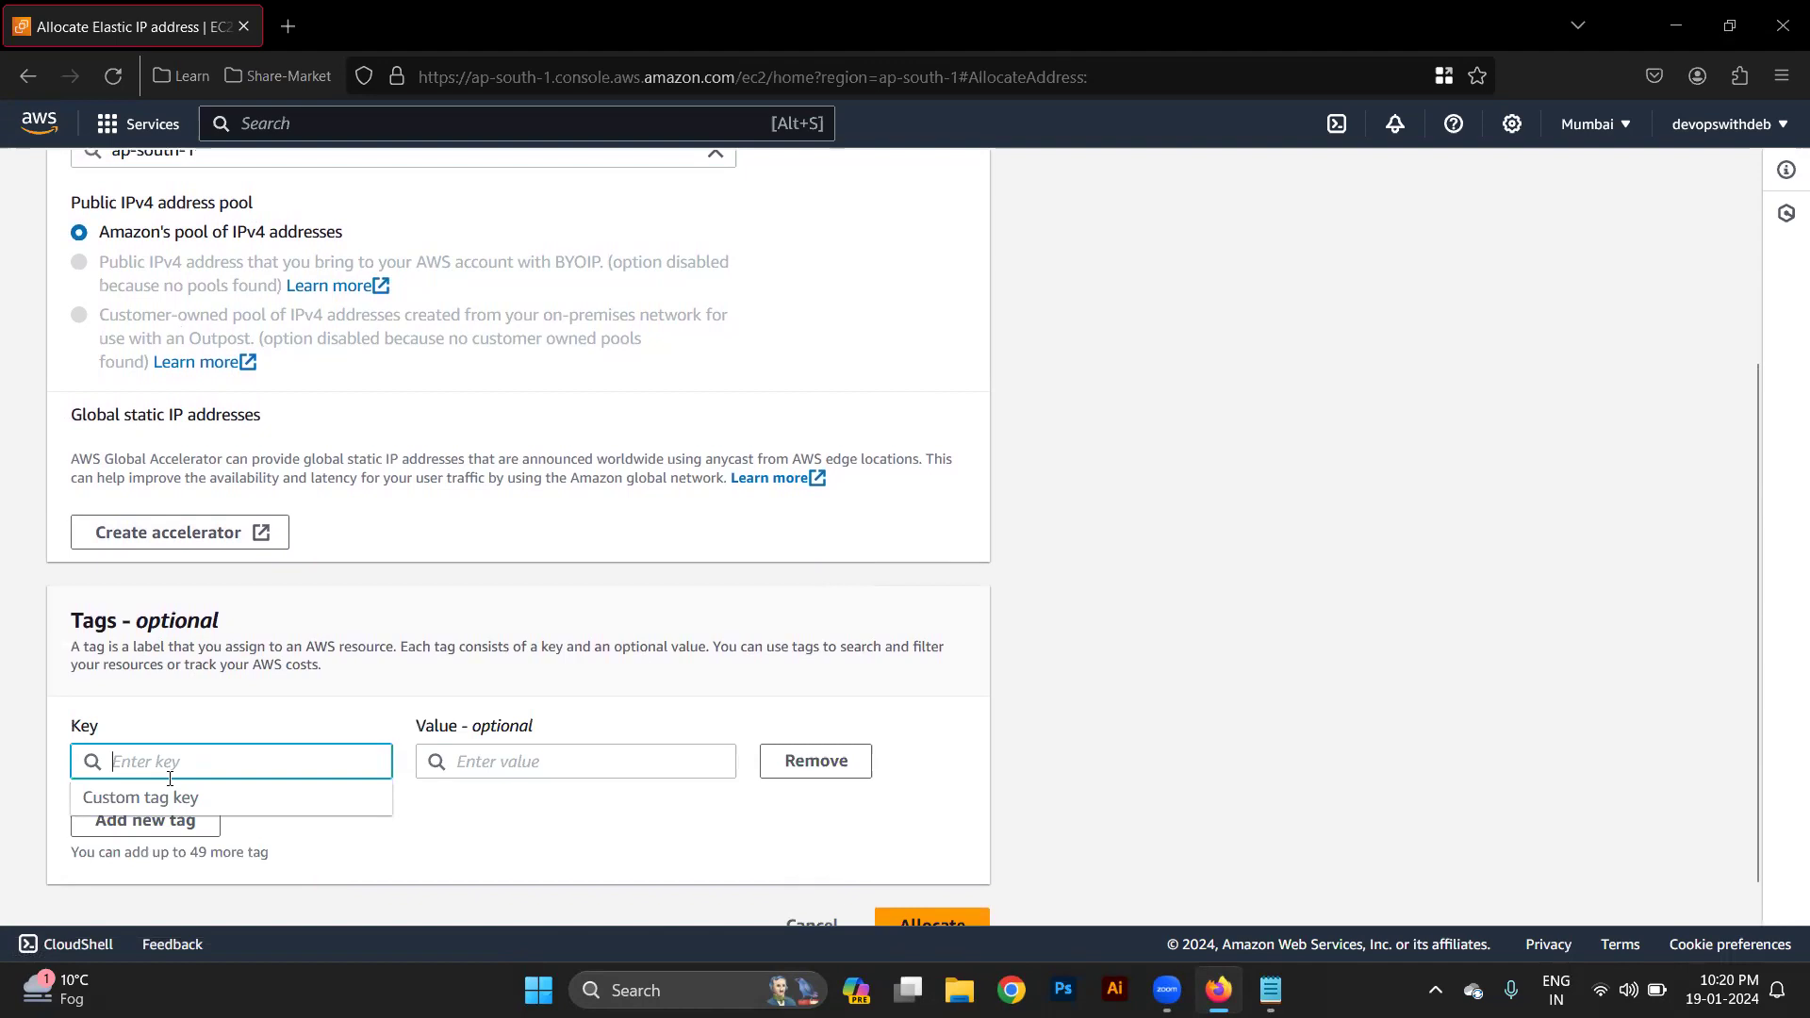
type("N")
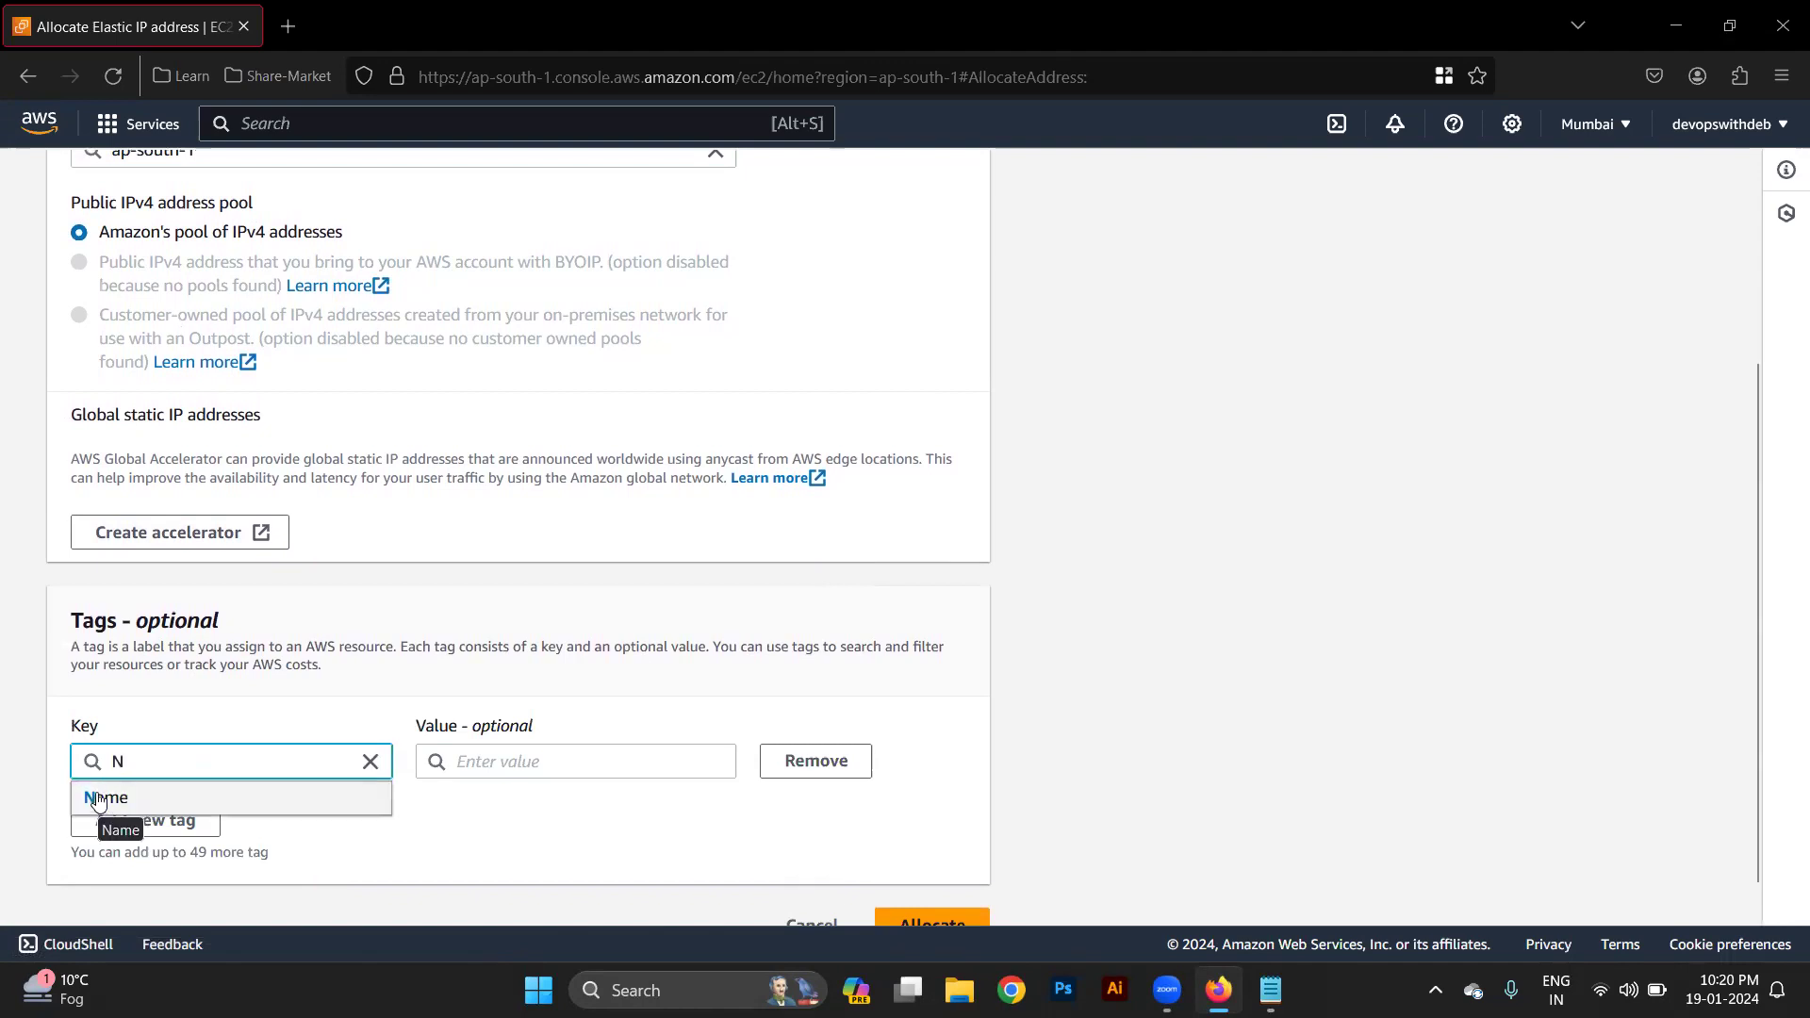
left_click(99, 799)
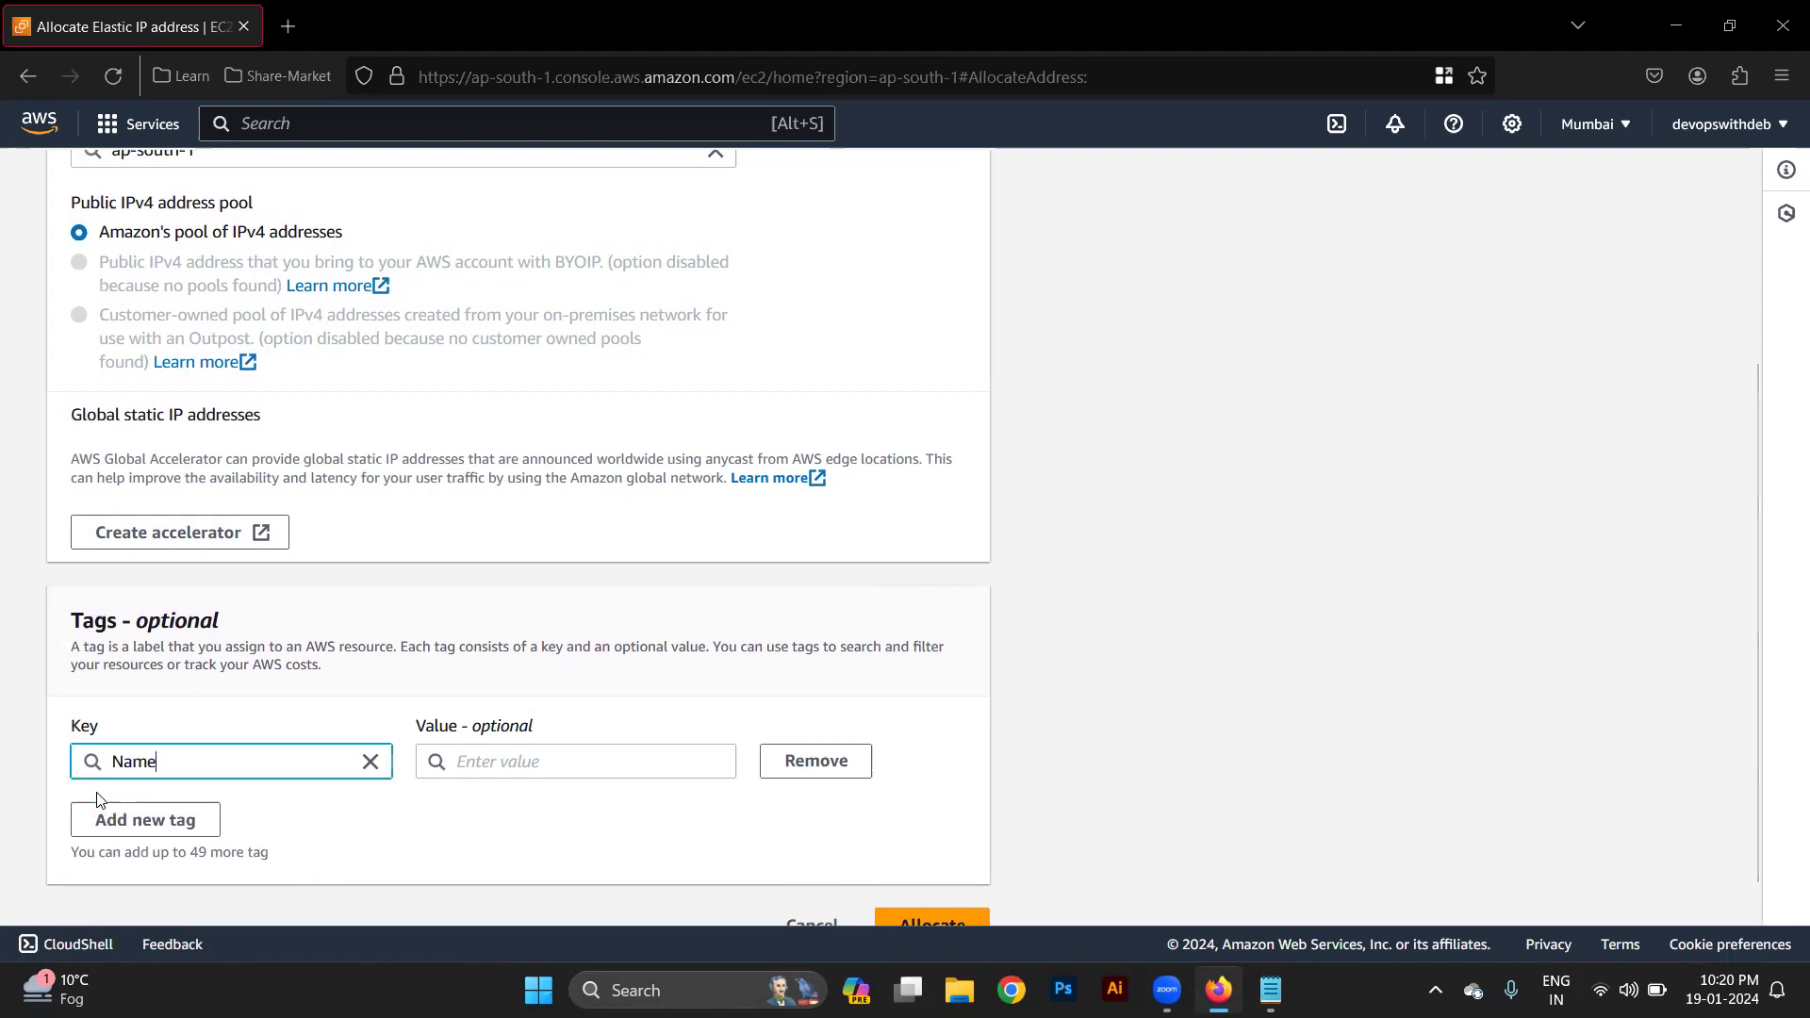
left_click(505, 762)
type("First")
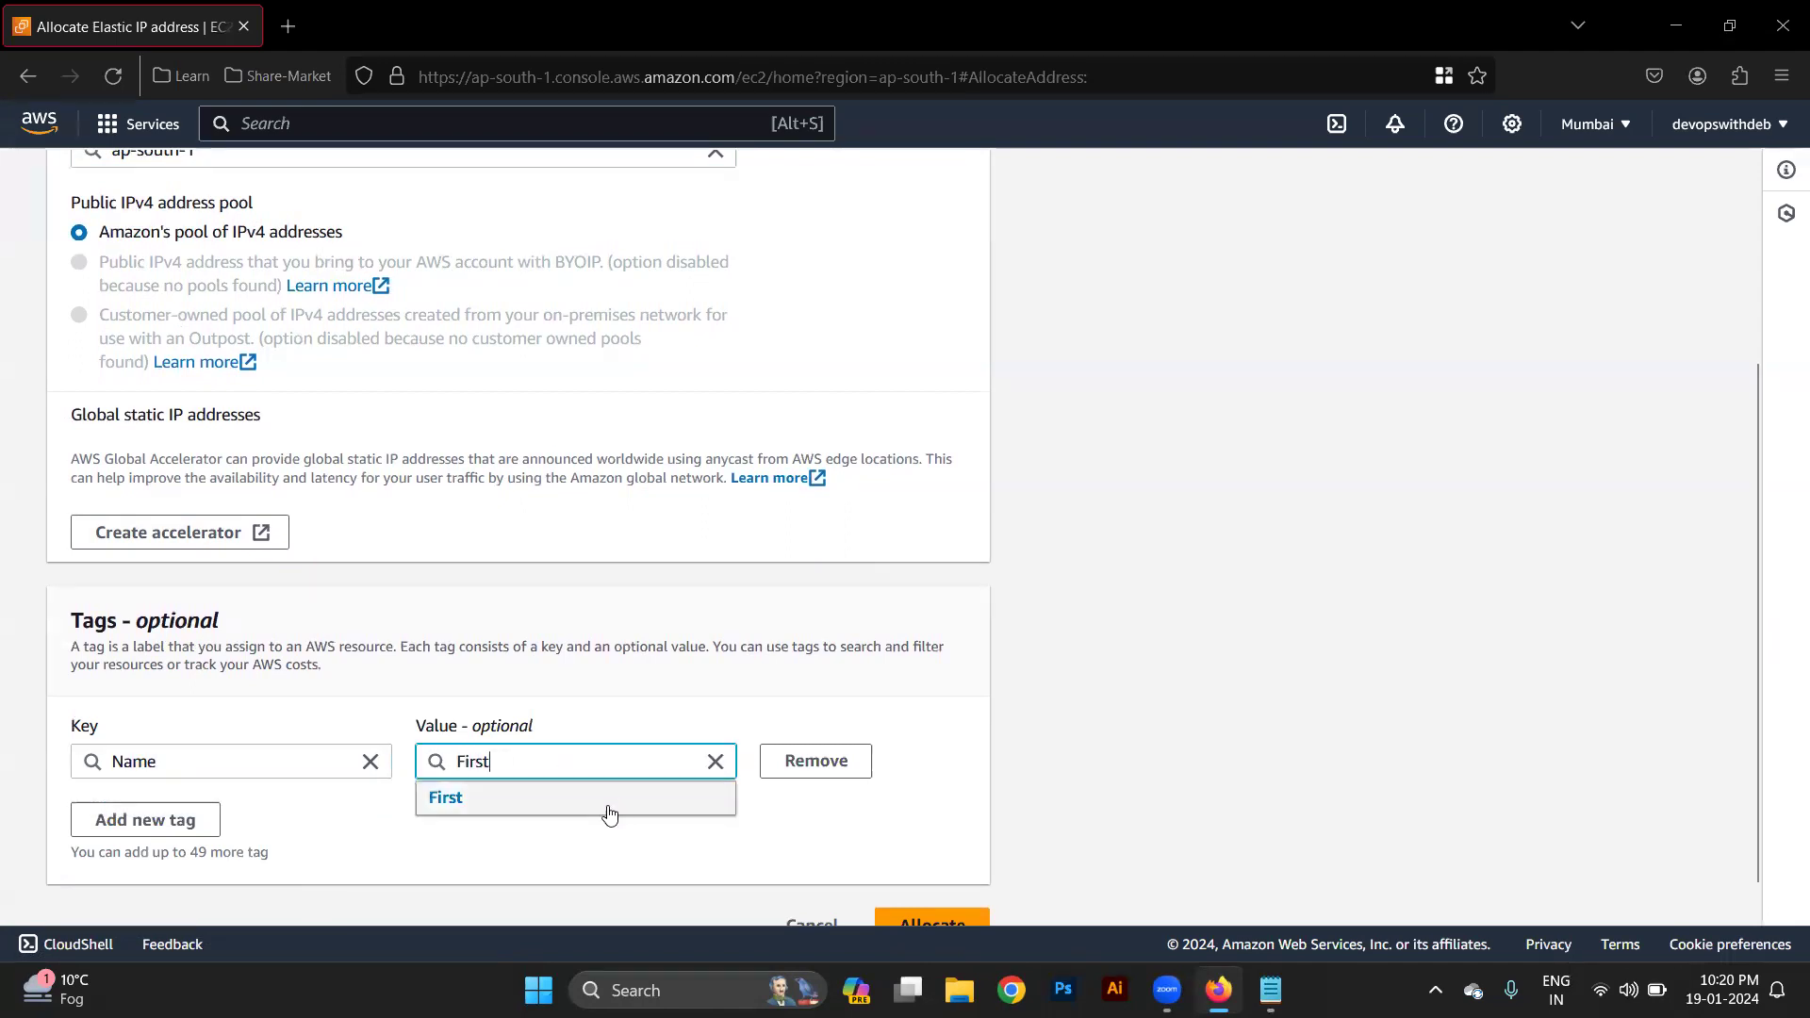
left_click(555, 809)
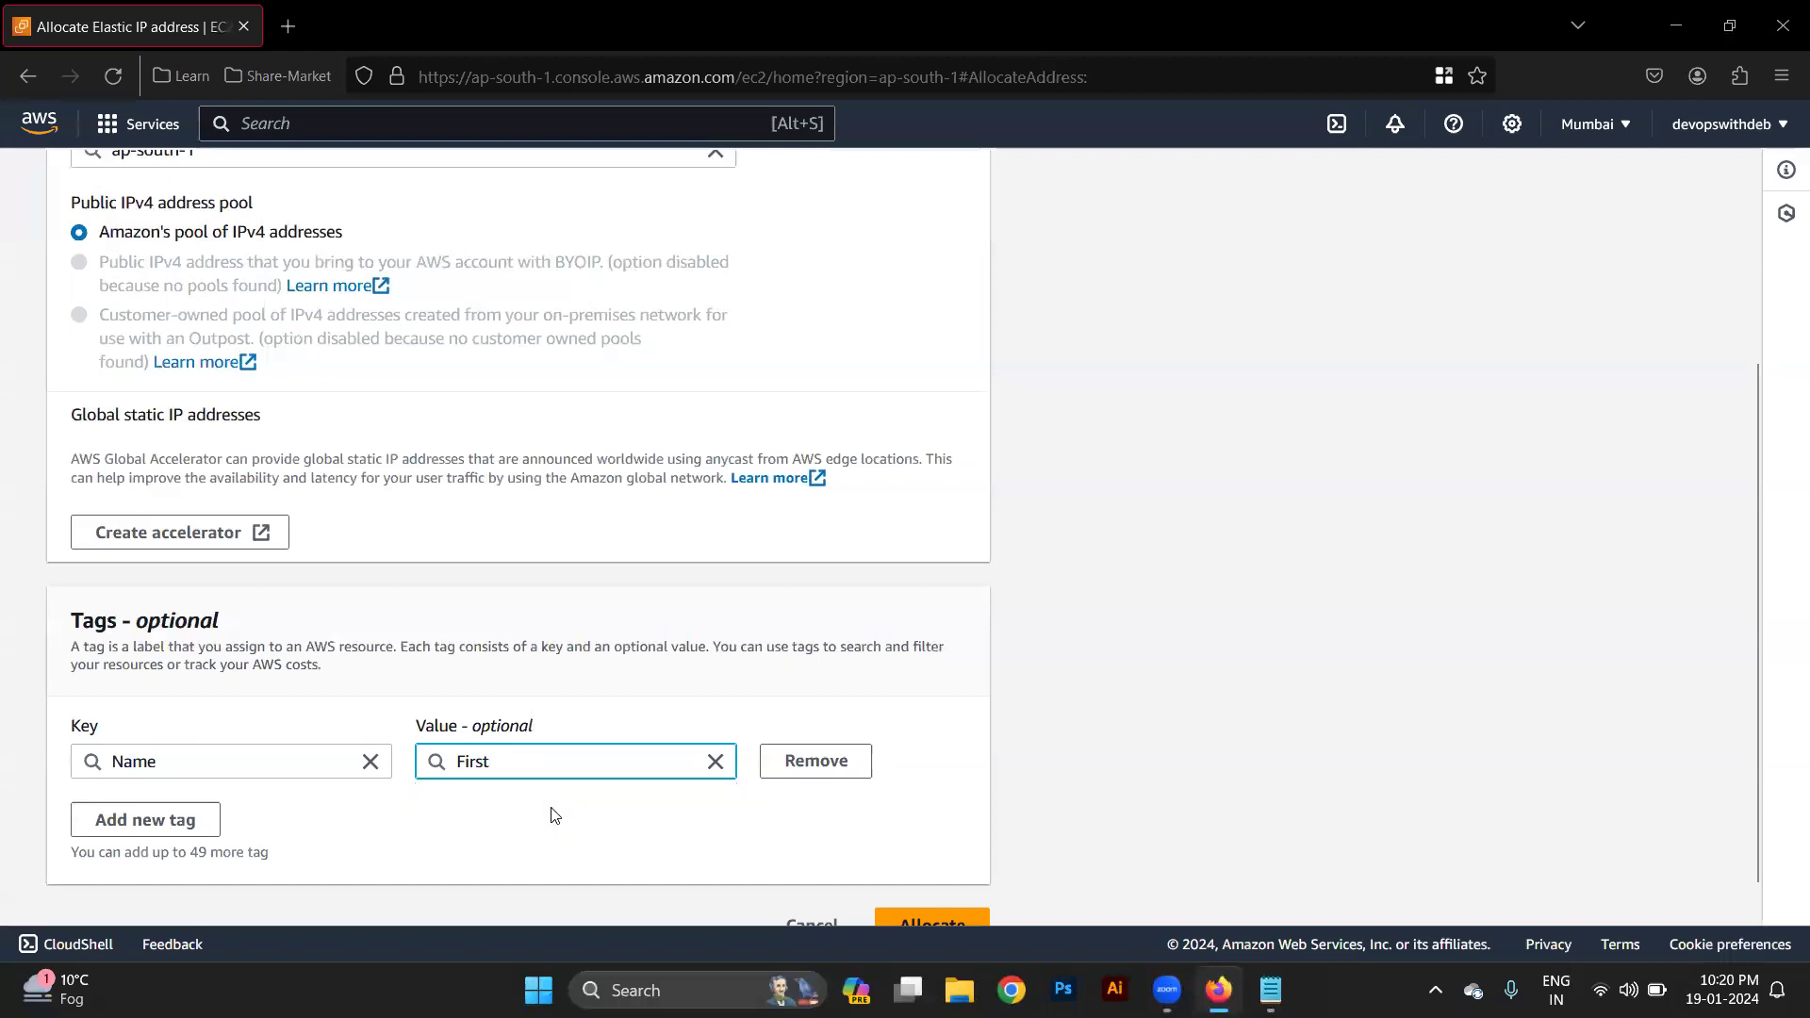
scroll(944, 865, "down", 1)
left_click(943, 891)
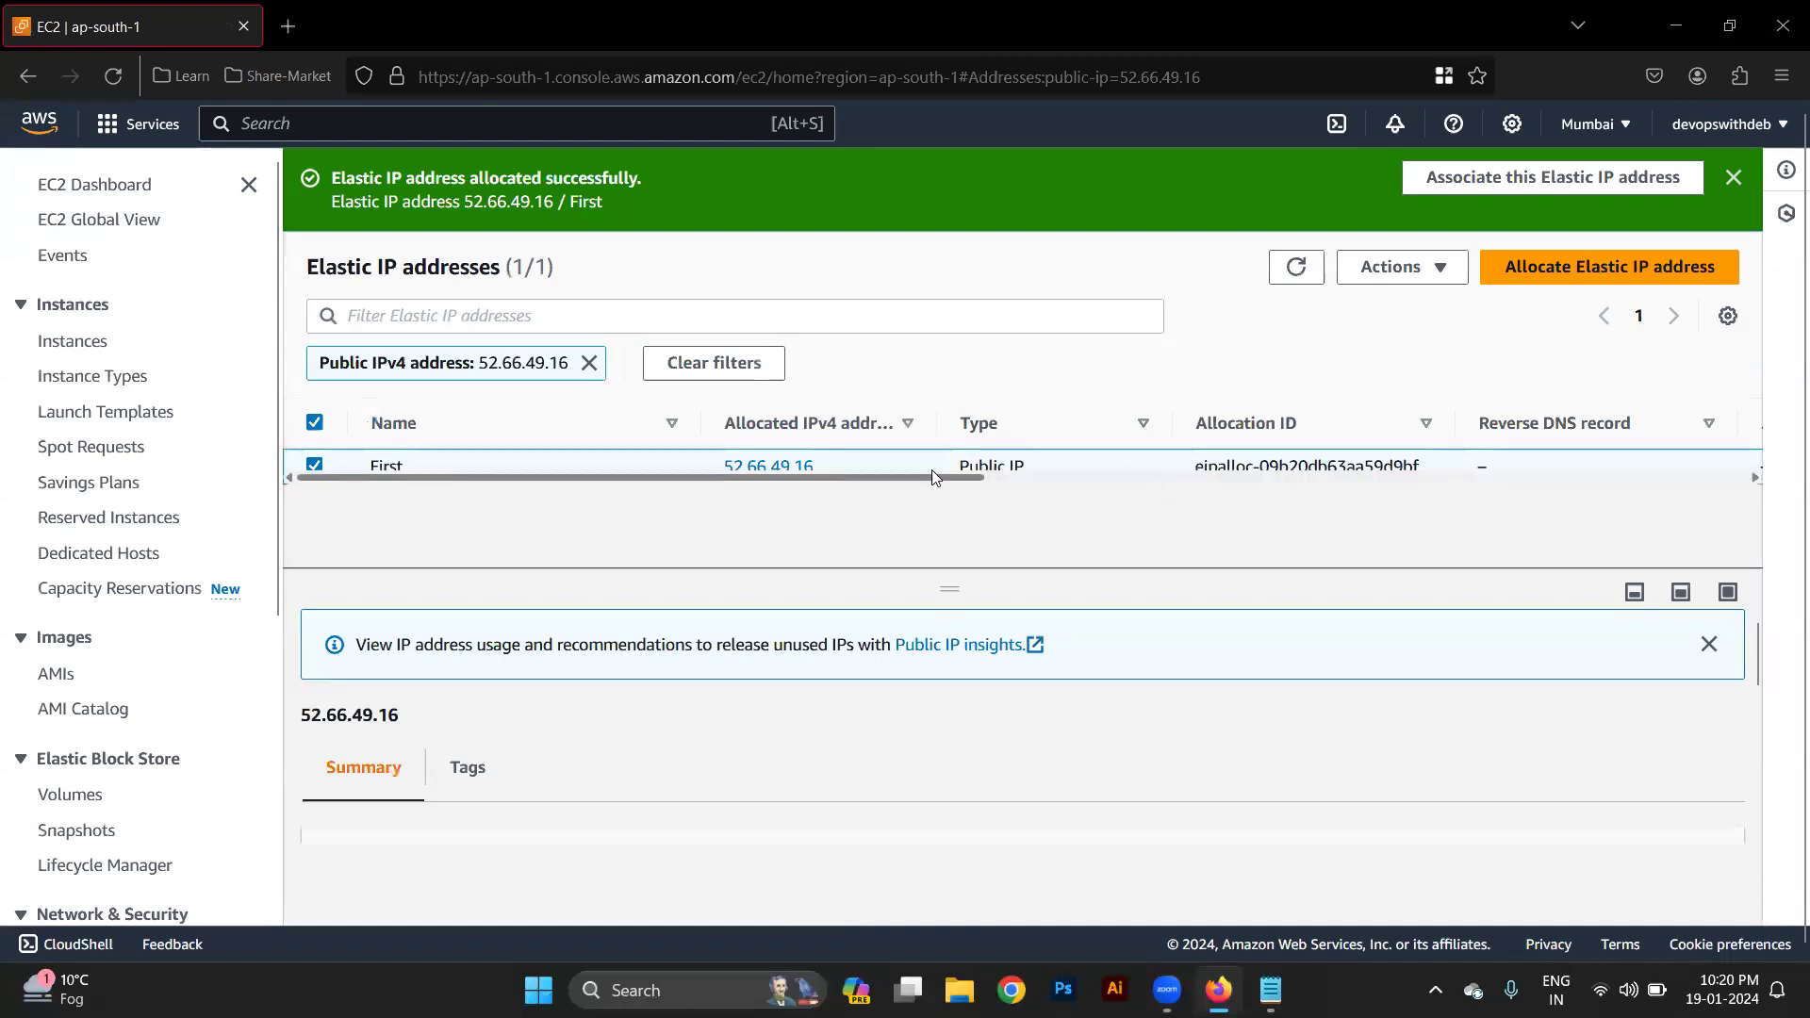
Open the form for associating the newly allocated Elastic IP address 52.66.49.16 with a resource.
double_click(1003, 465)
triple_click(830, 466)
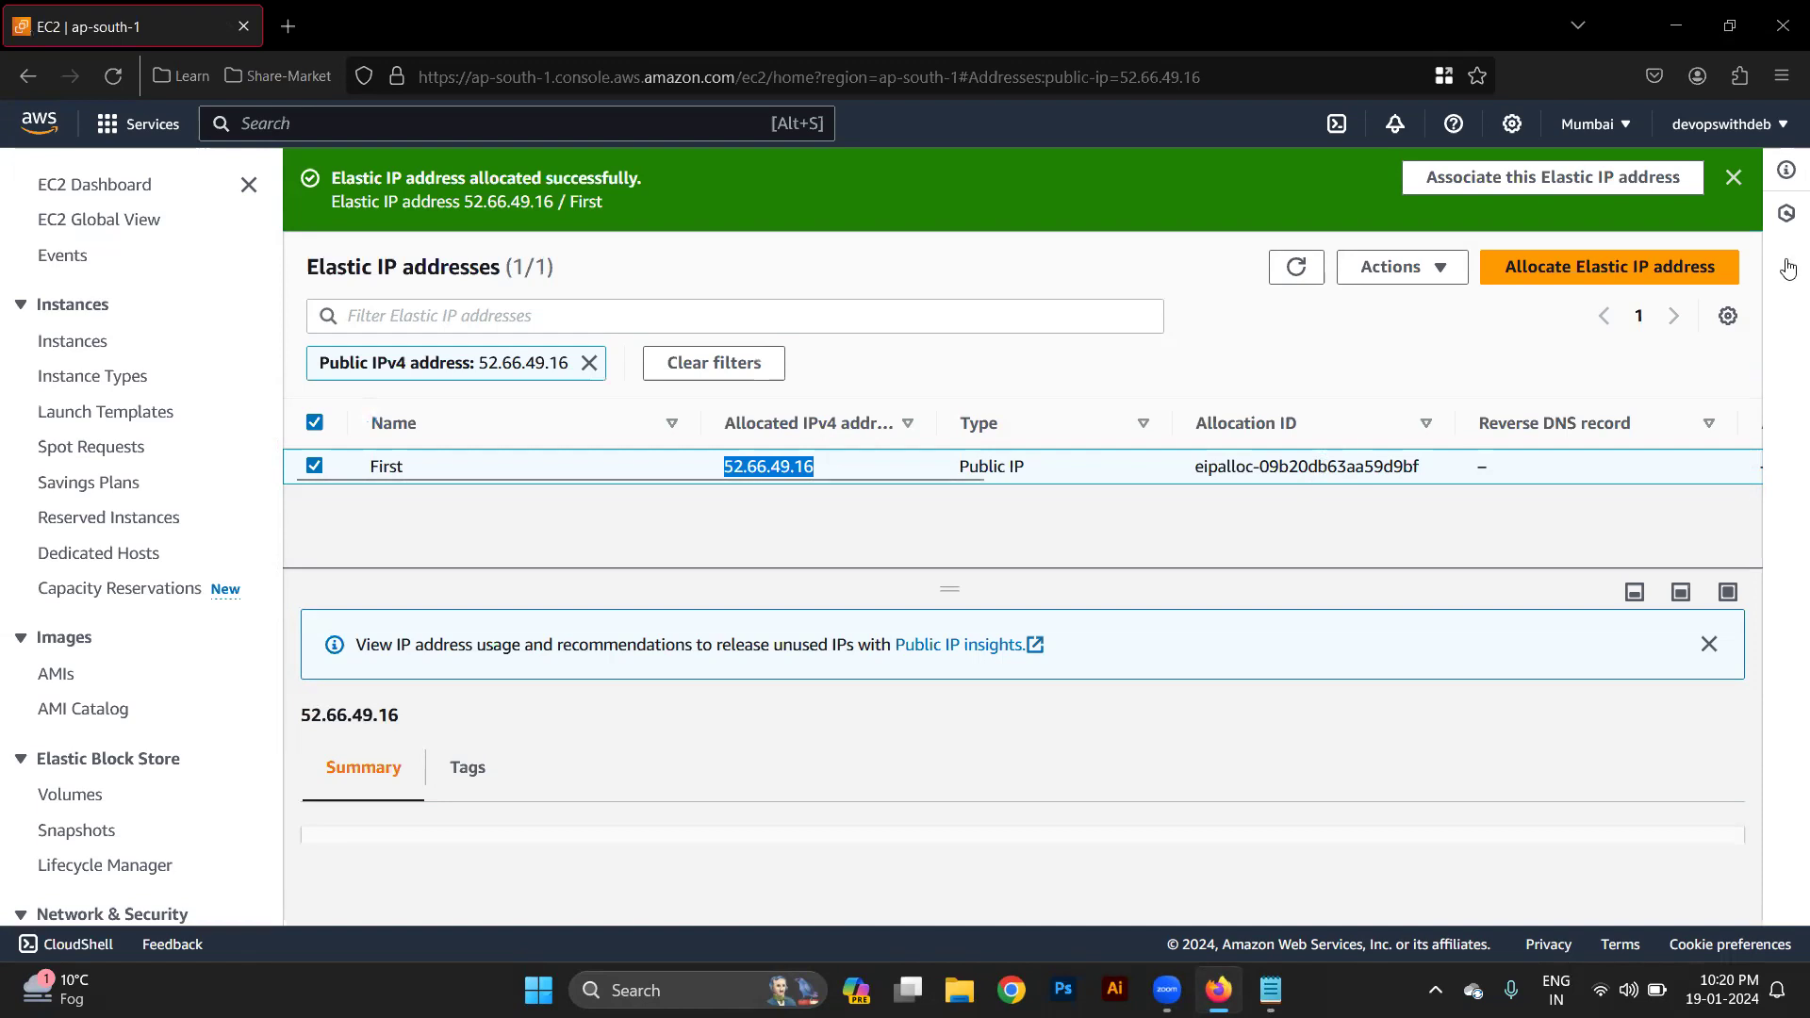
left_click(1432, 270)
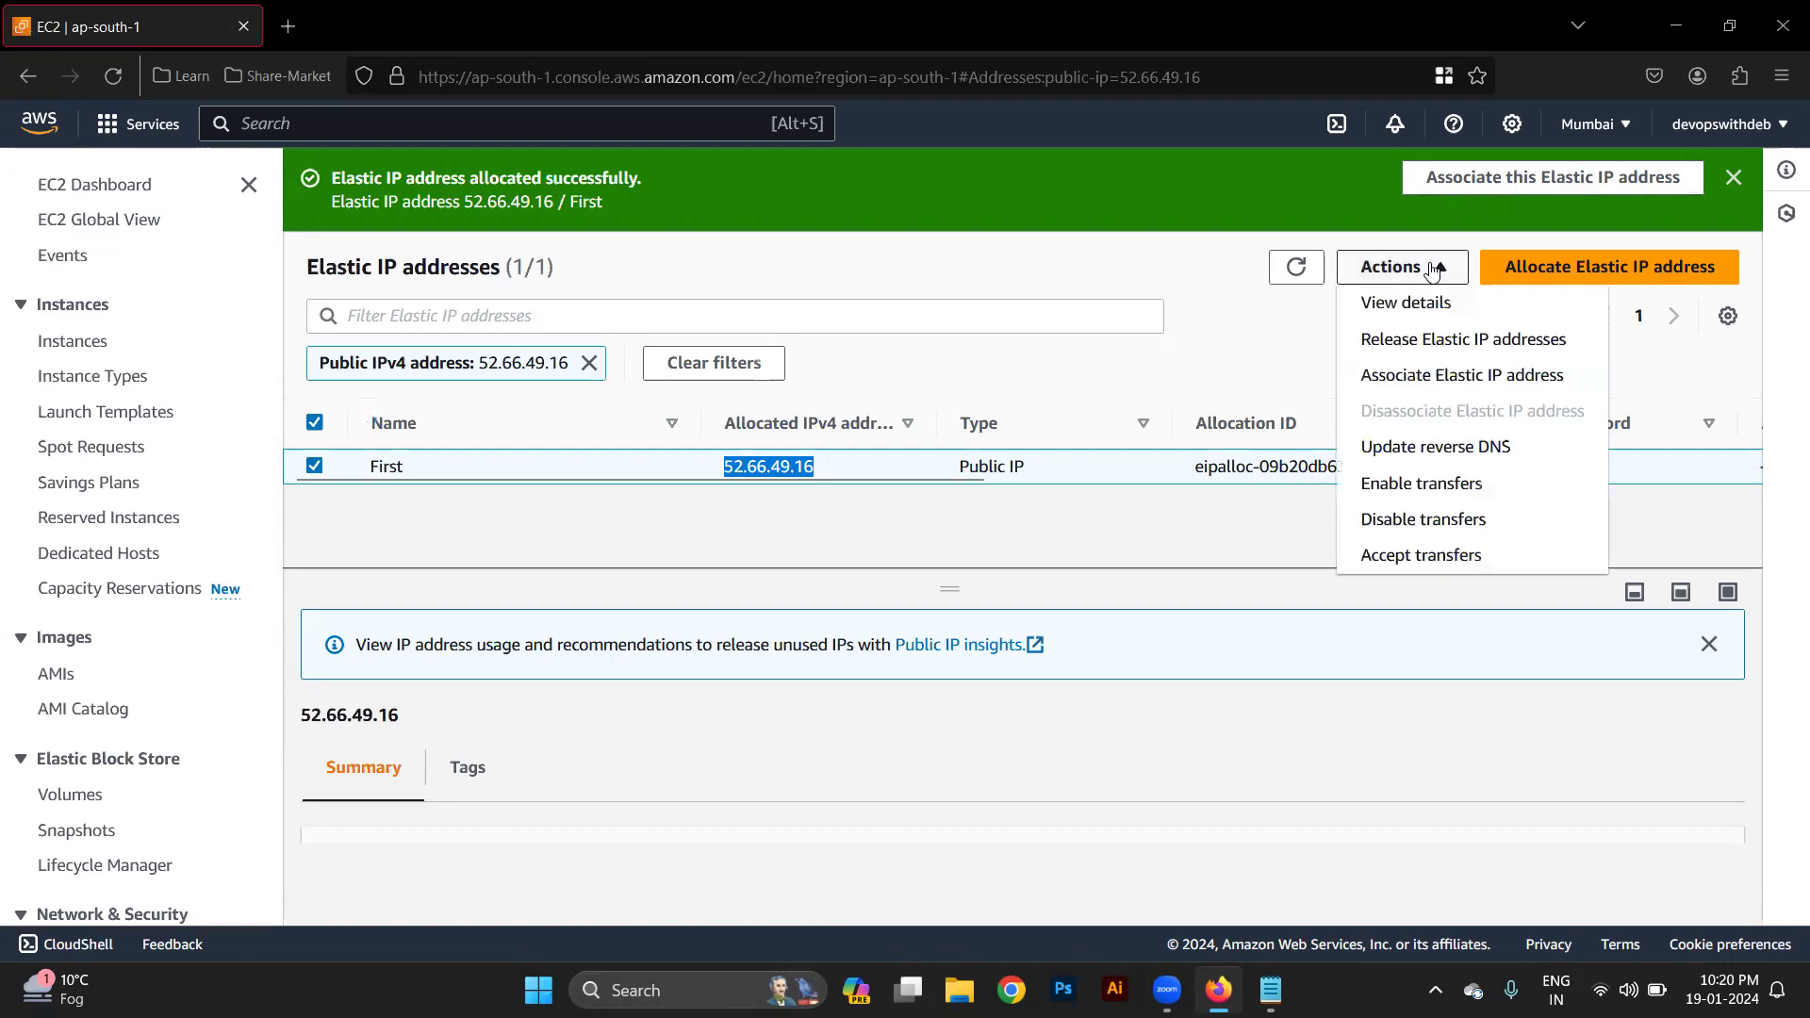
left_click(1432, 377)
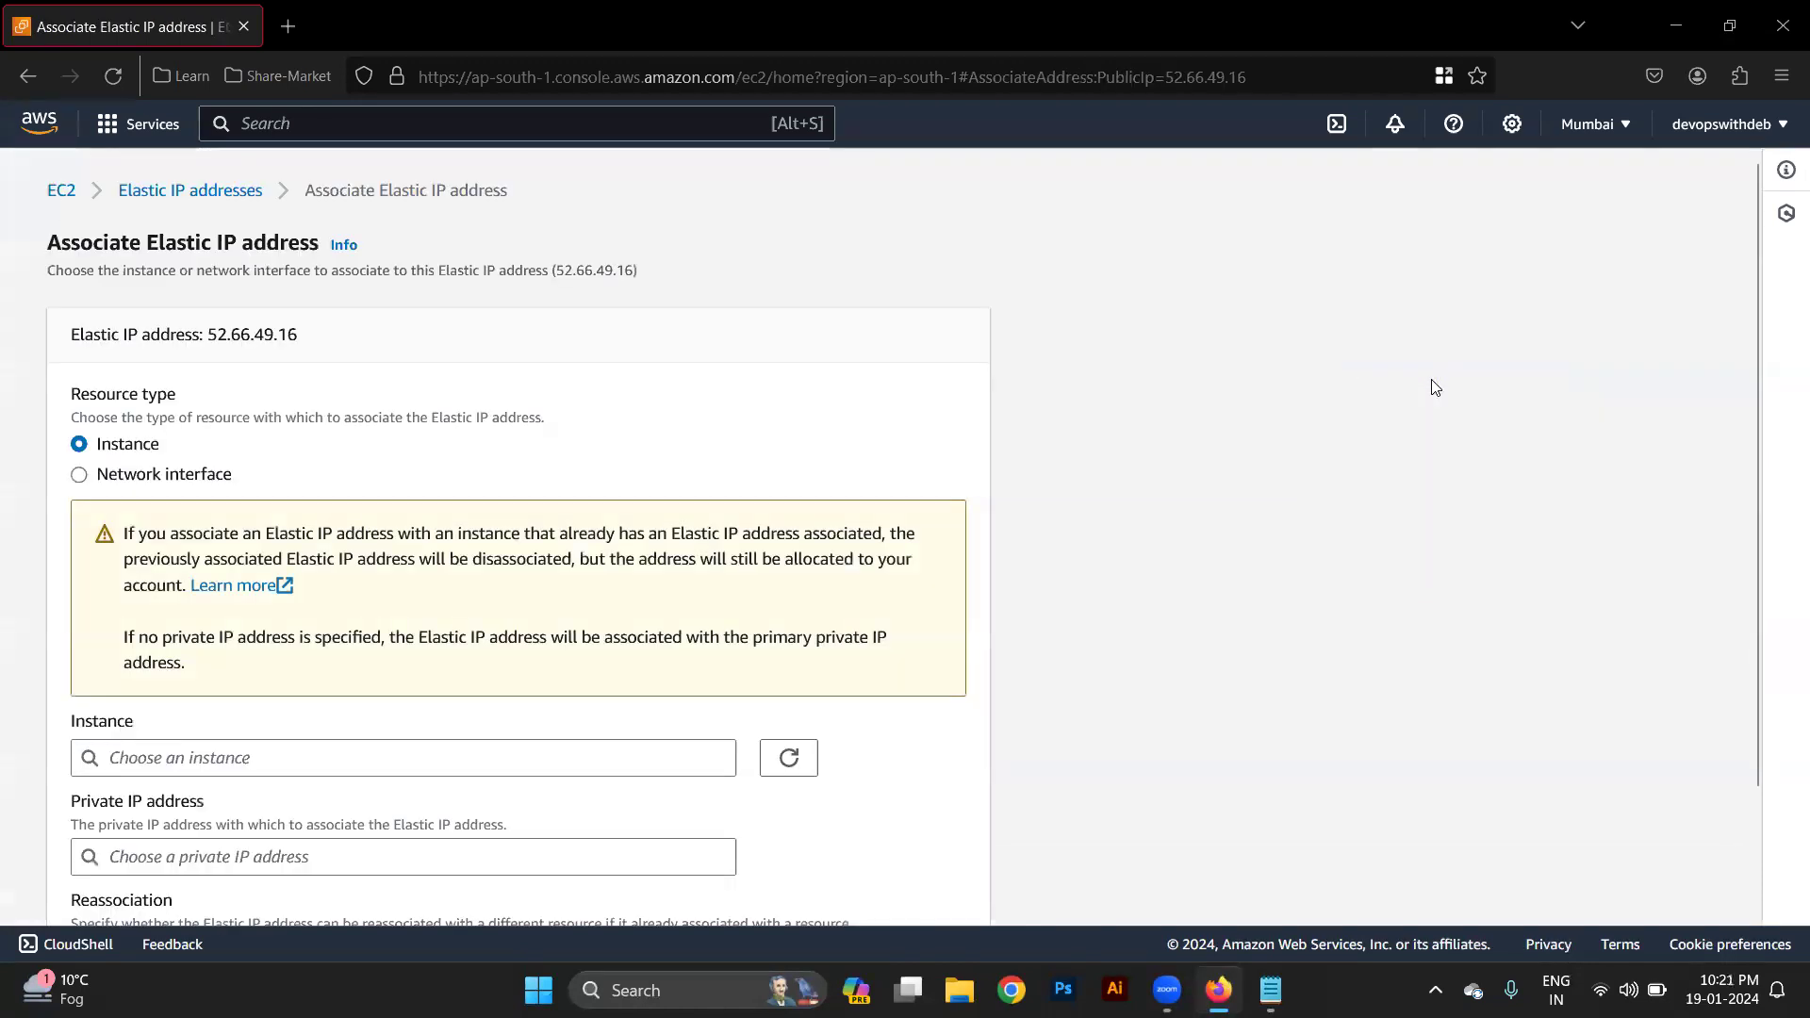
Associate the Elastic IP with the running First instance, using Instance as the resource type and leaving the private IP address unspecified.
left_click(146, 481)
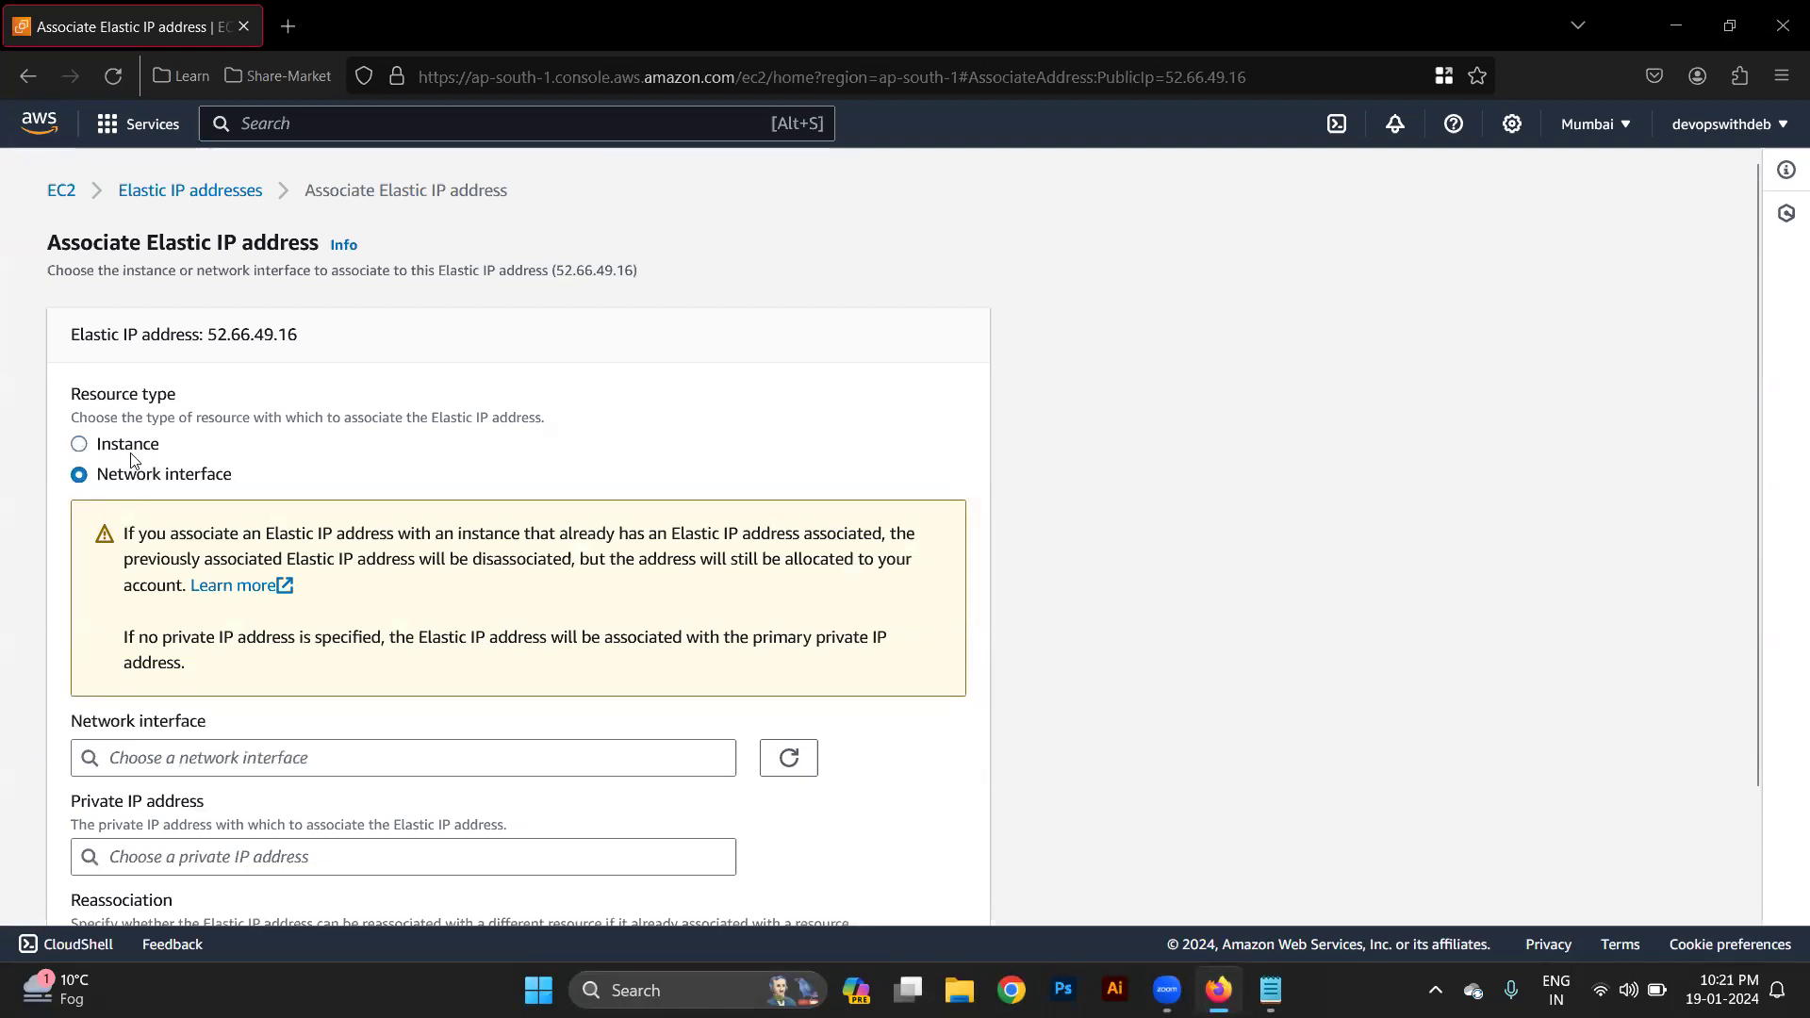
left_click(132, 443)
scroll(133, 445, "down", 1)
scroll(133, 445, "down", 1)
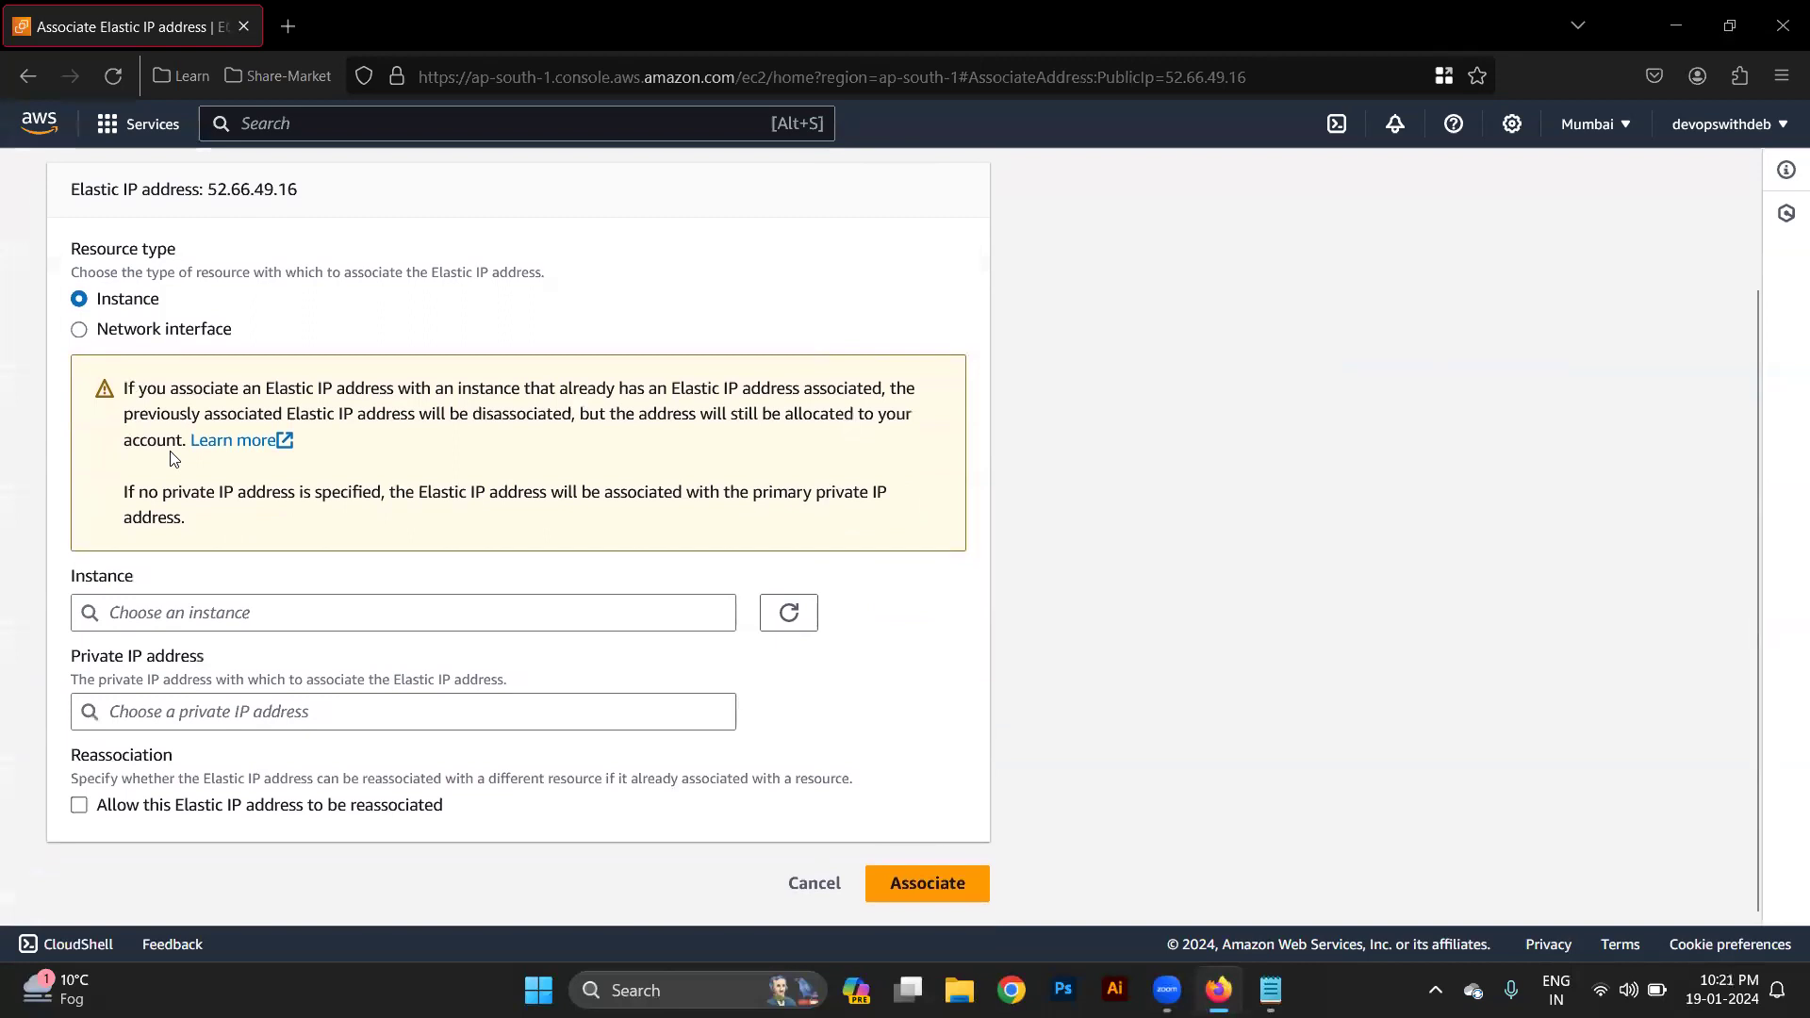
left_click(264, 613)
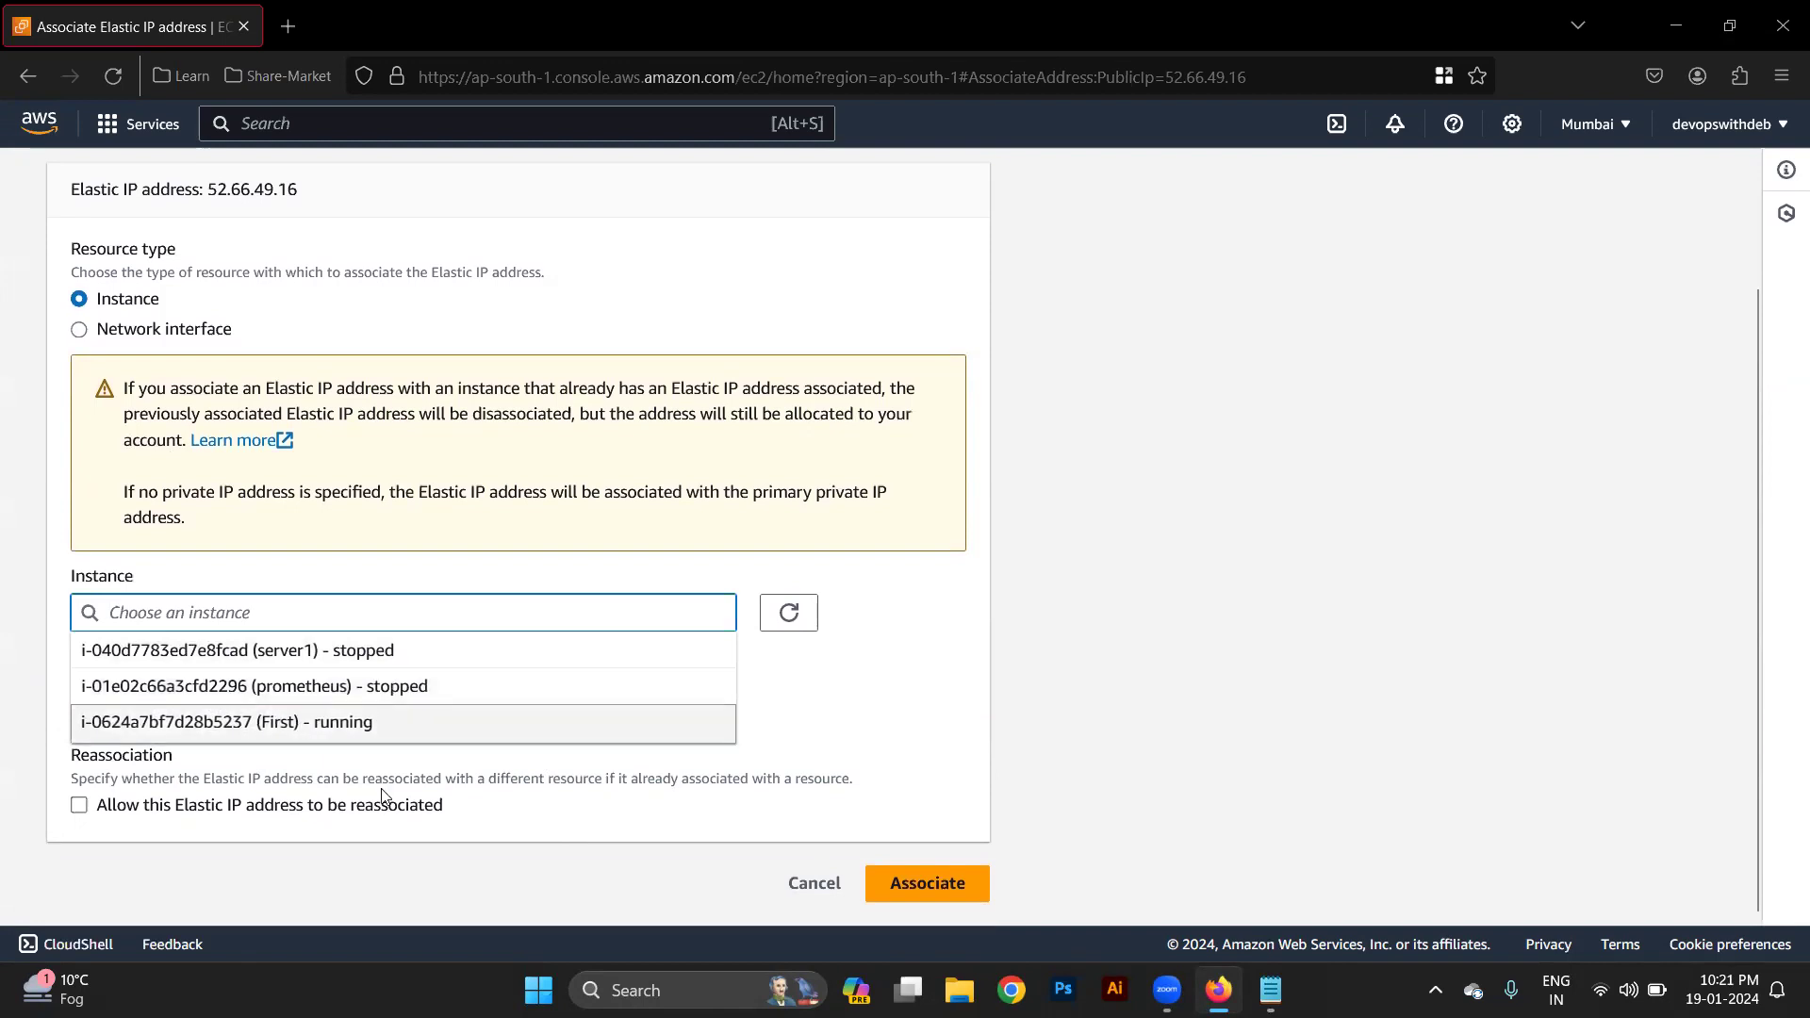
left_click(360, 721)
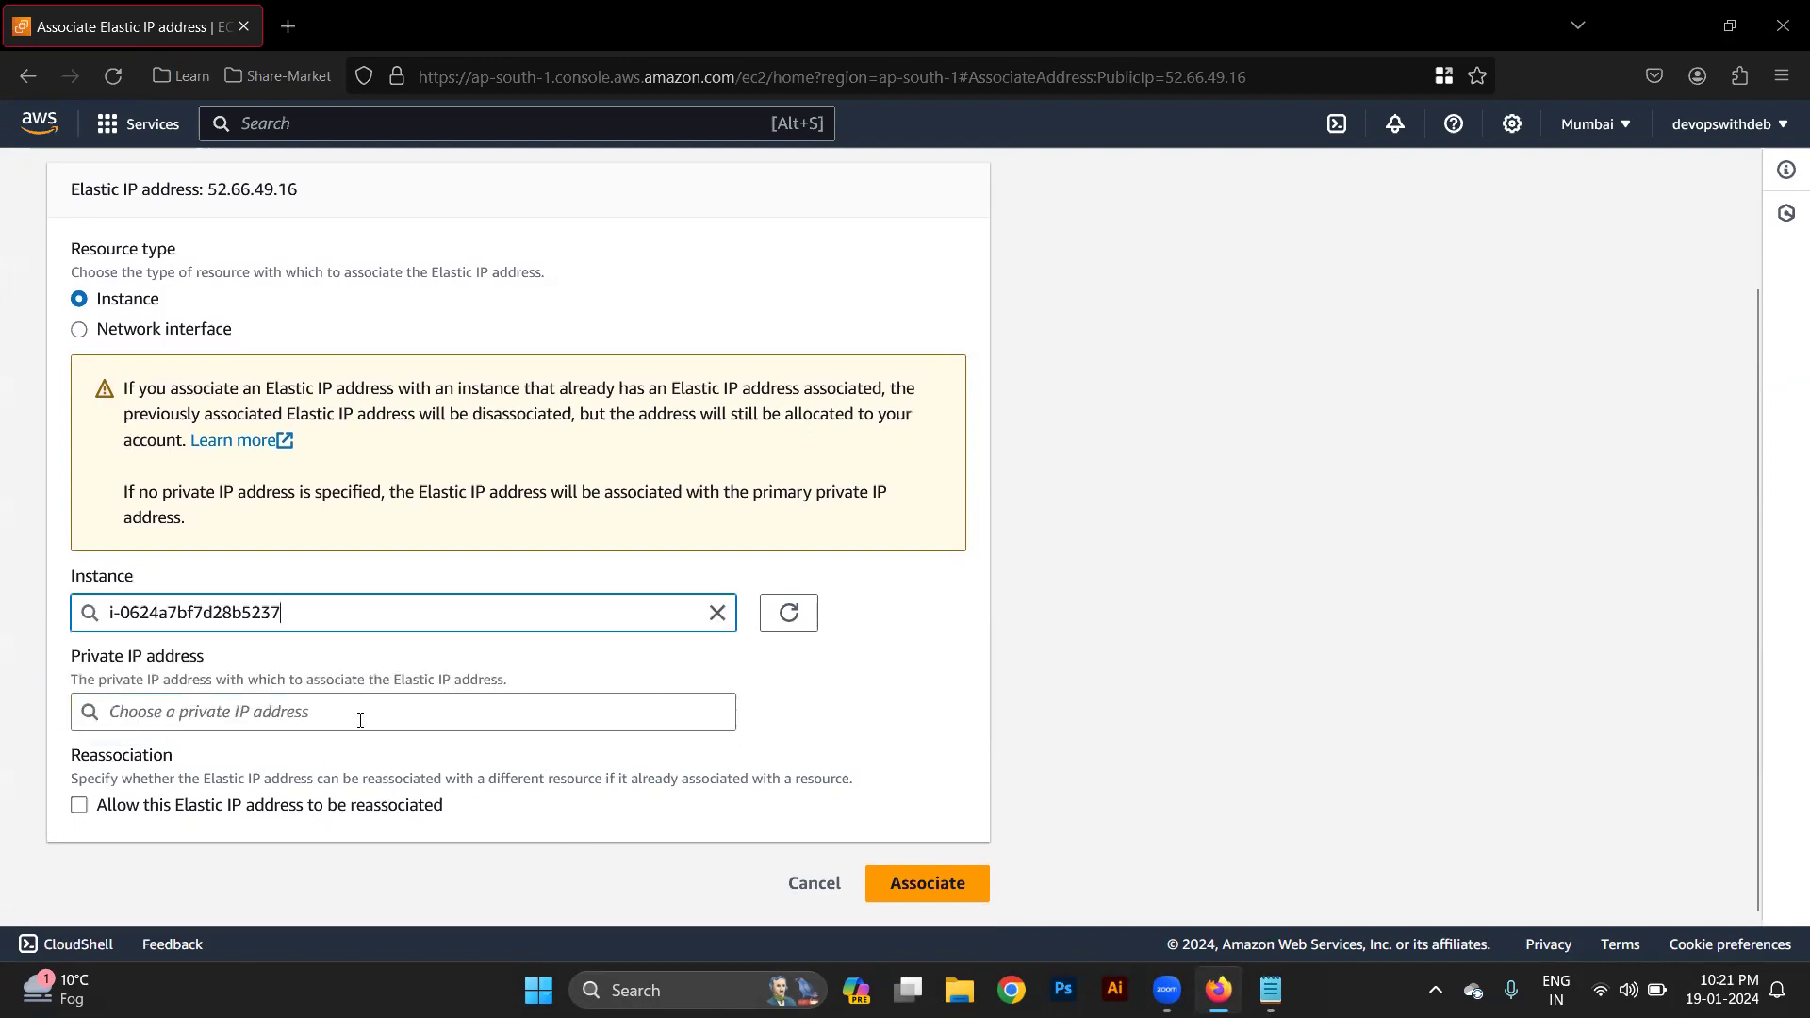
left_click(957, 888)
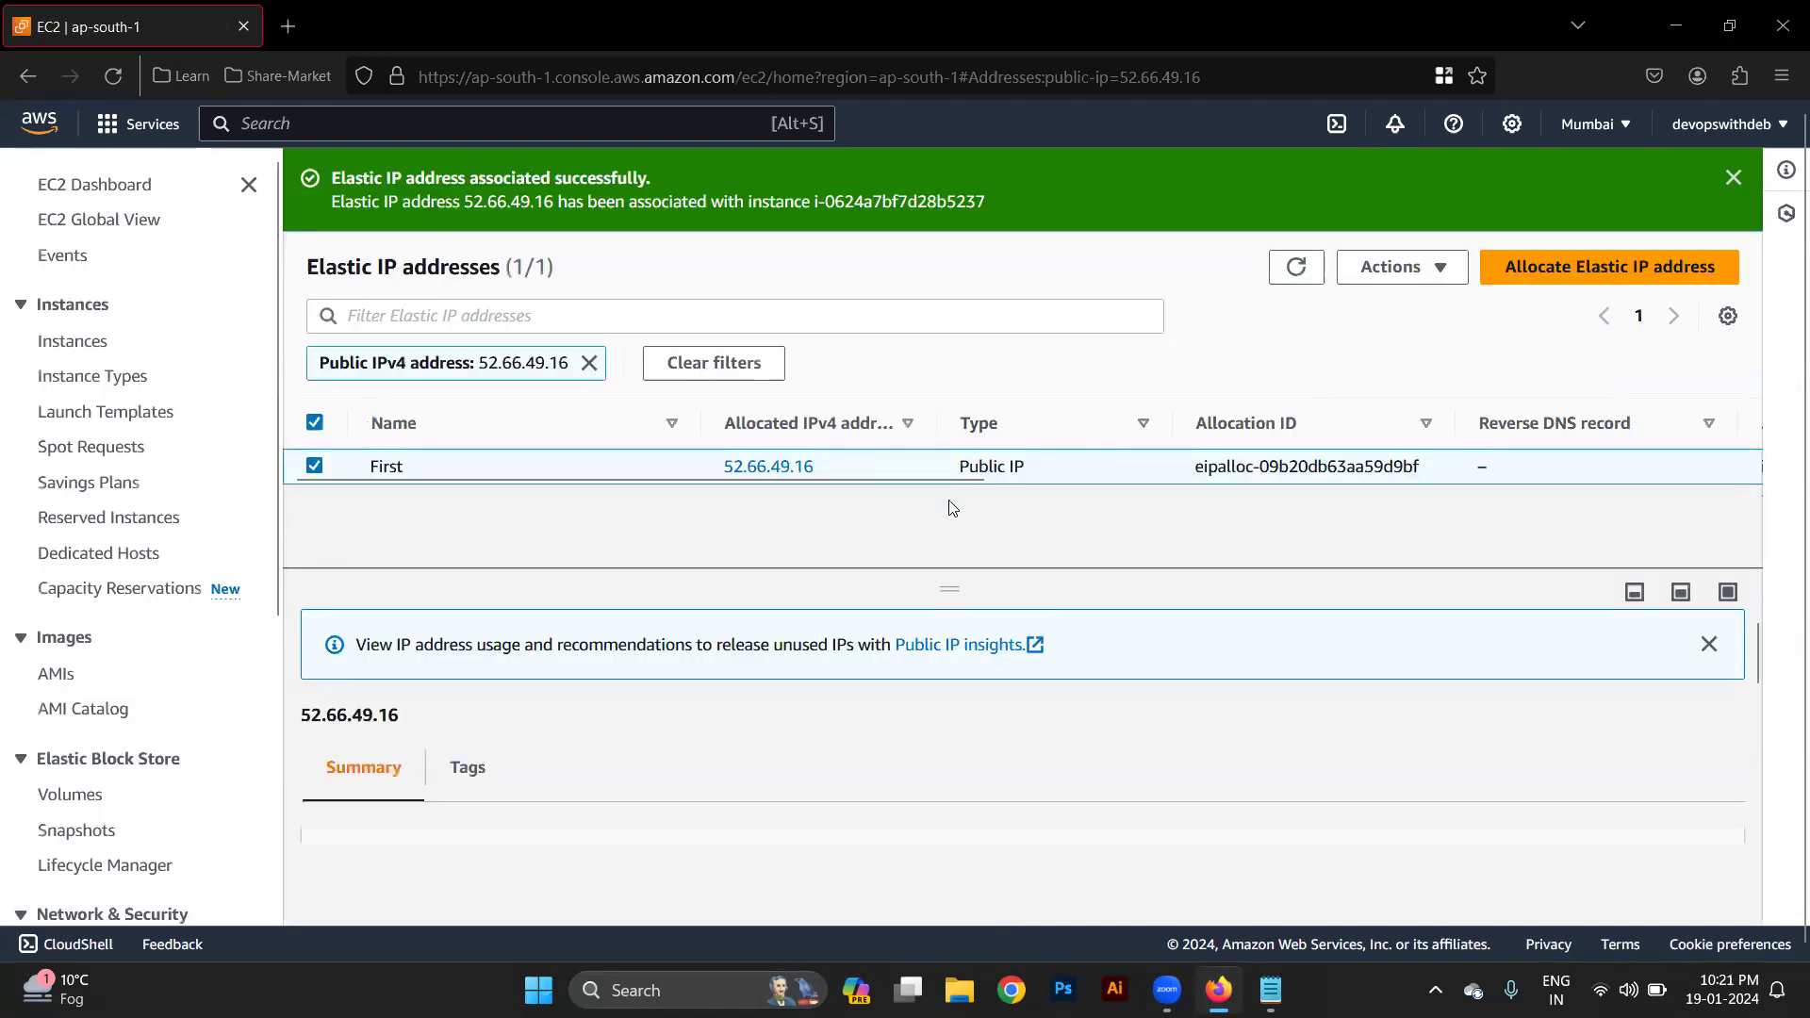
Check the actions available for the Elastic IP and review its summary, including the associated instance and private IP address.
left_click(1424, 281)
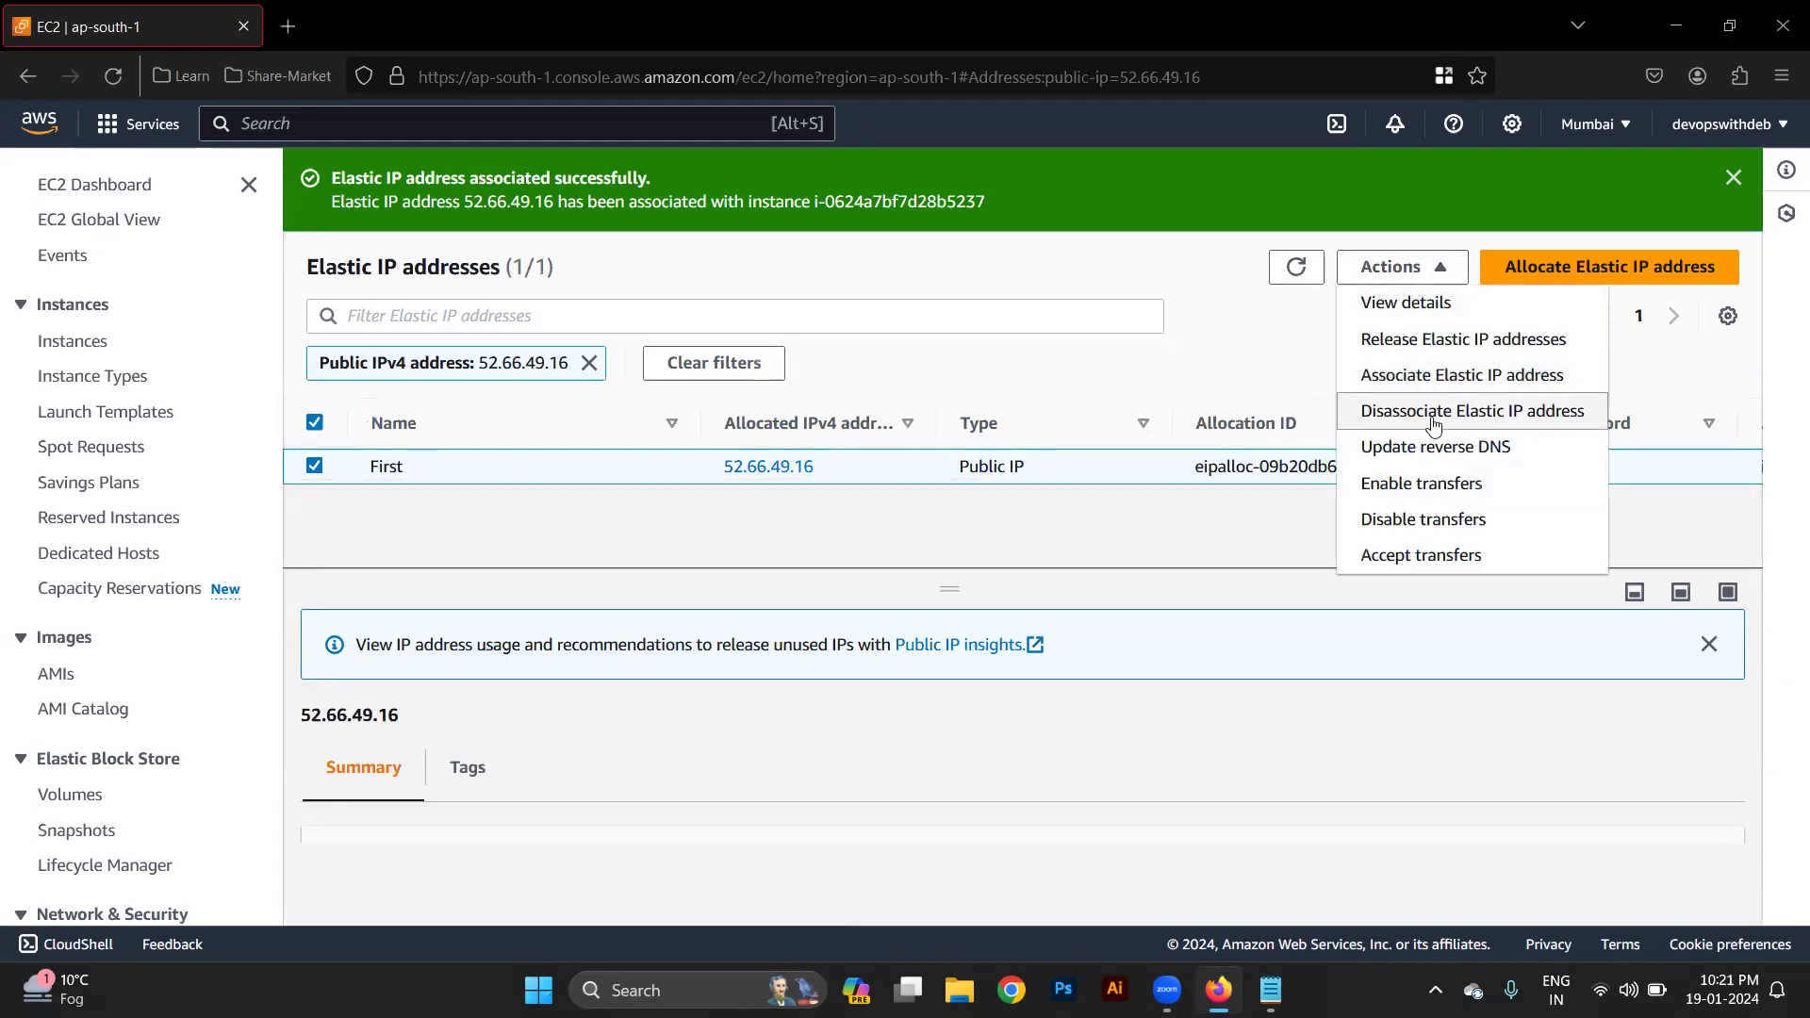
left_click(958, 545)
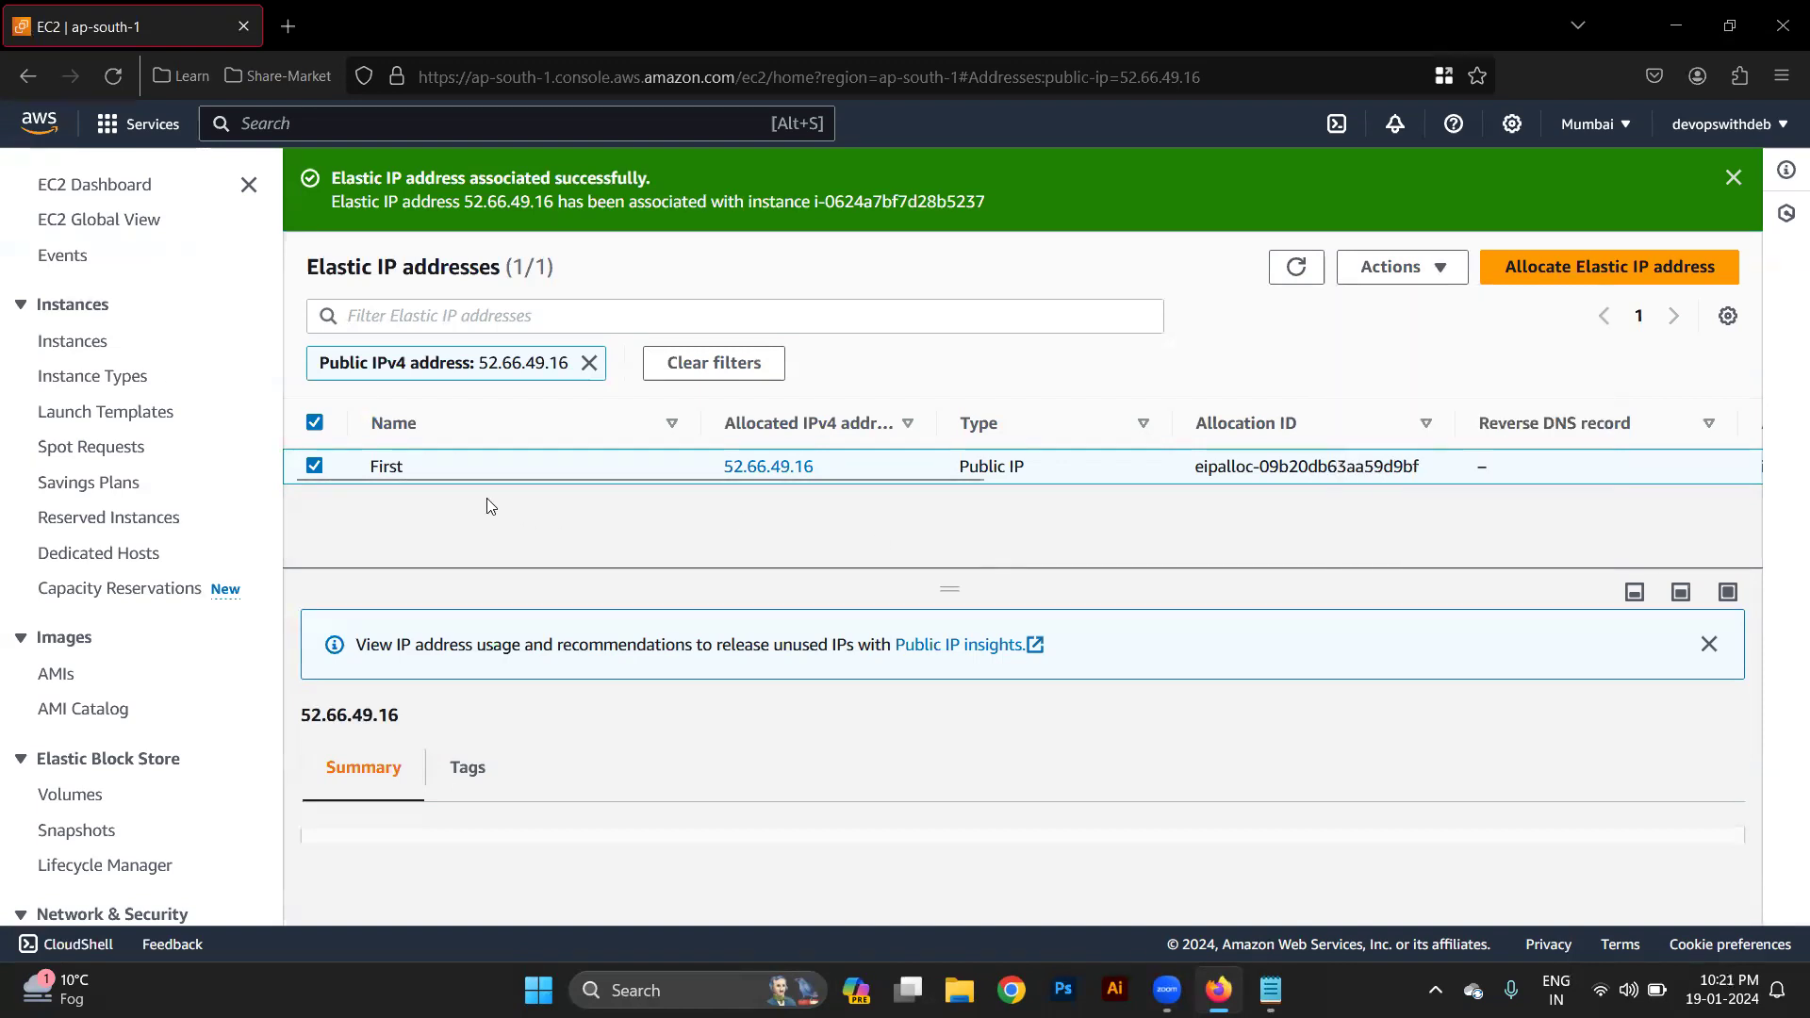
scroll(477, 719, "down", 4)
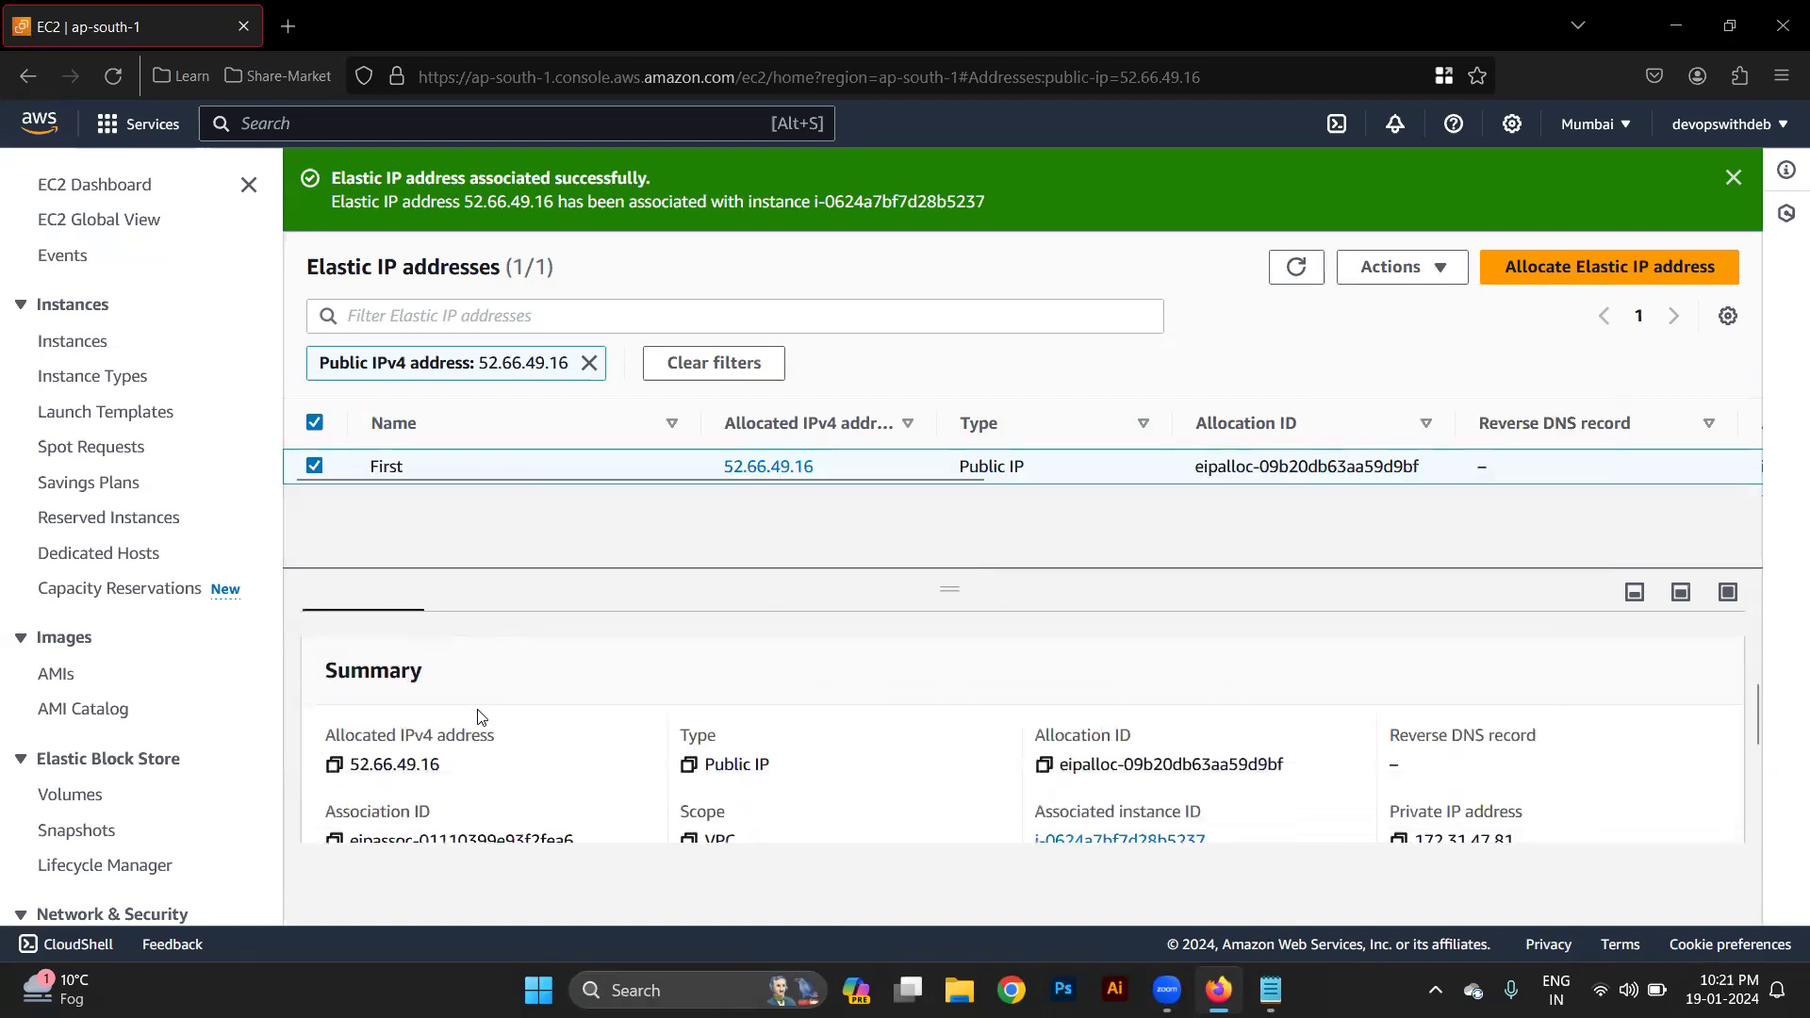
scroll(477, 717, "down", 1)
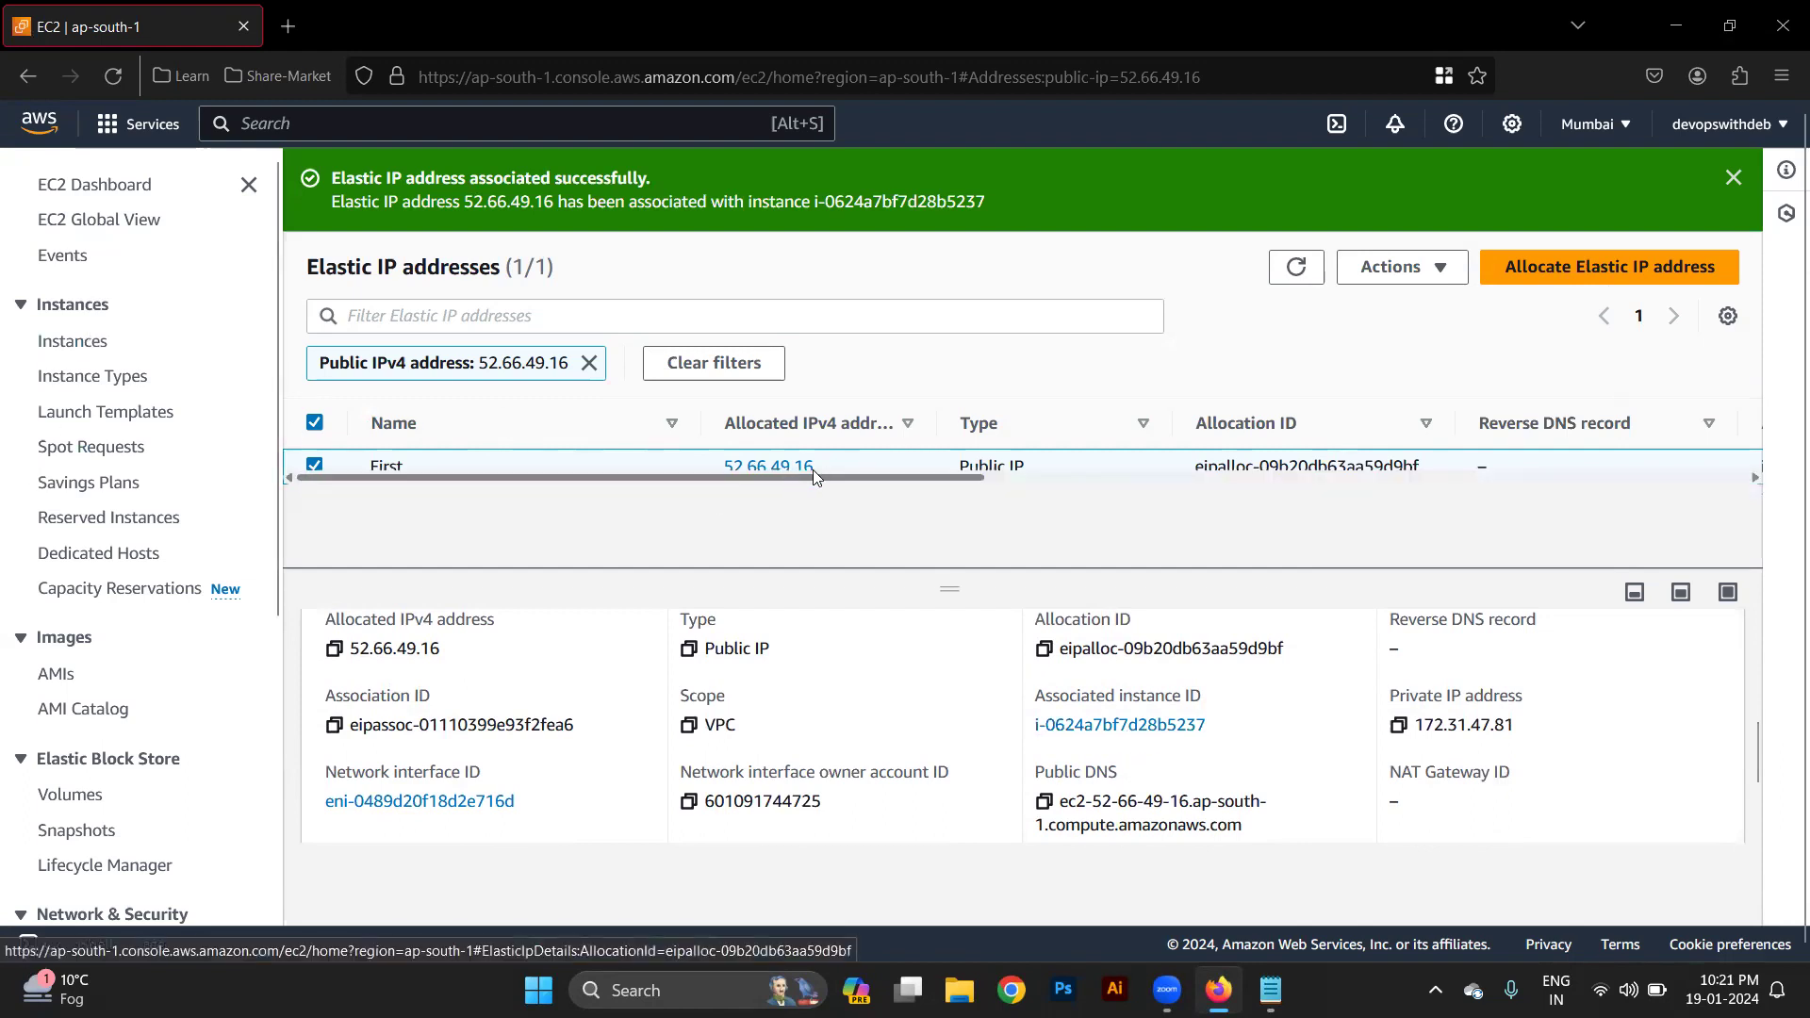
Refresh the First instance's details in the instance list and compare its public and private addresses with those in the Notepad note.
left_click(87, 343)
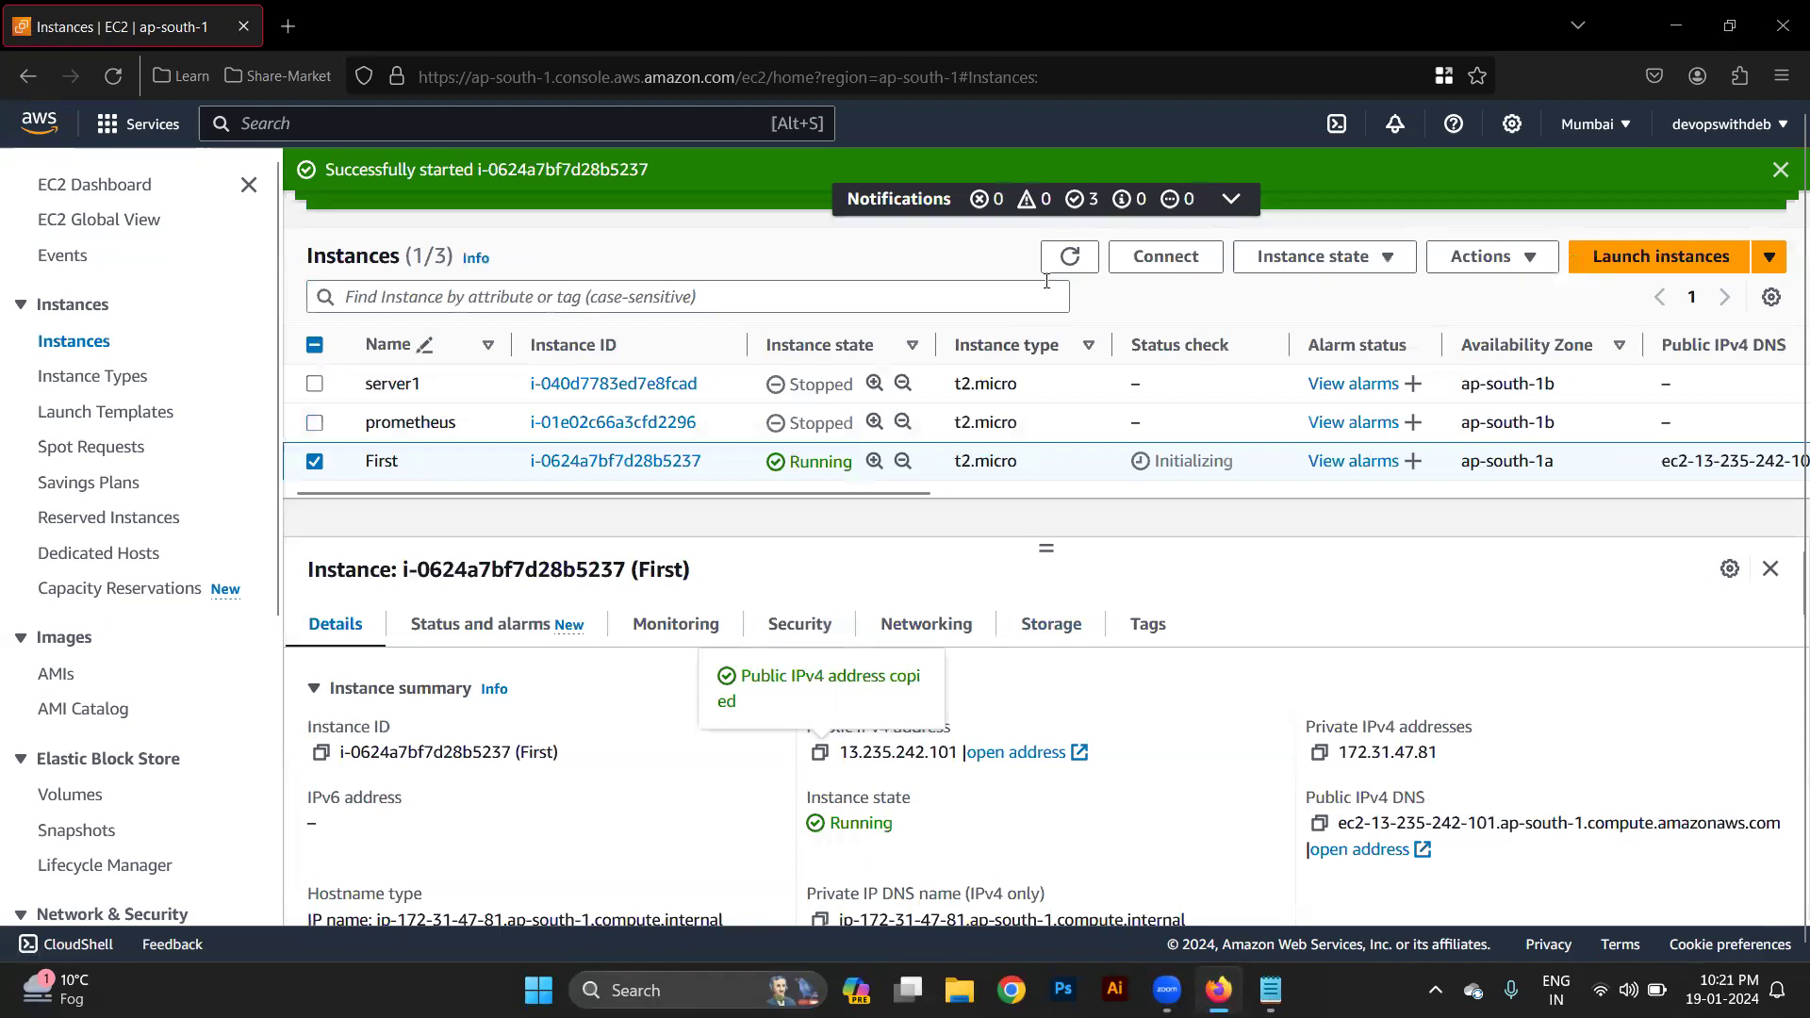
left_click(1070, 256)
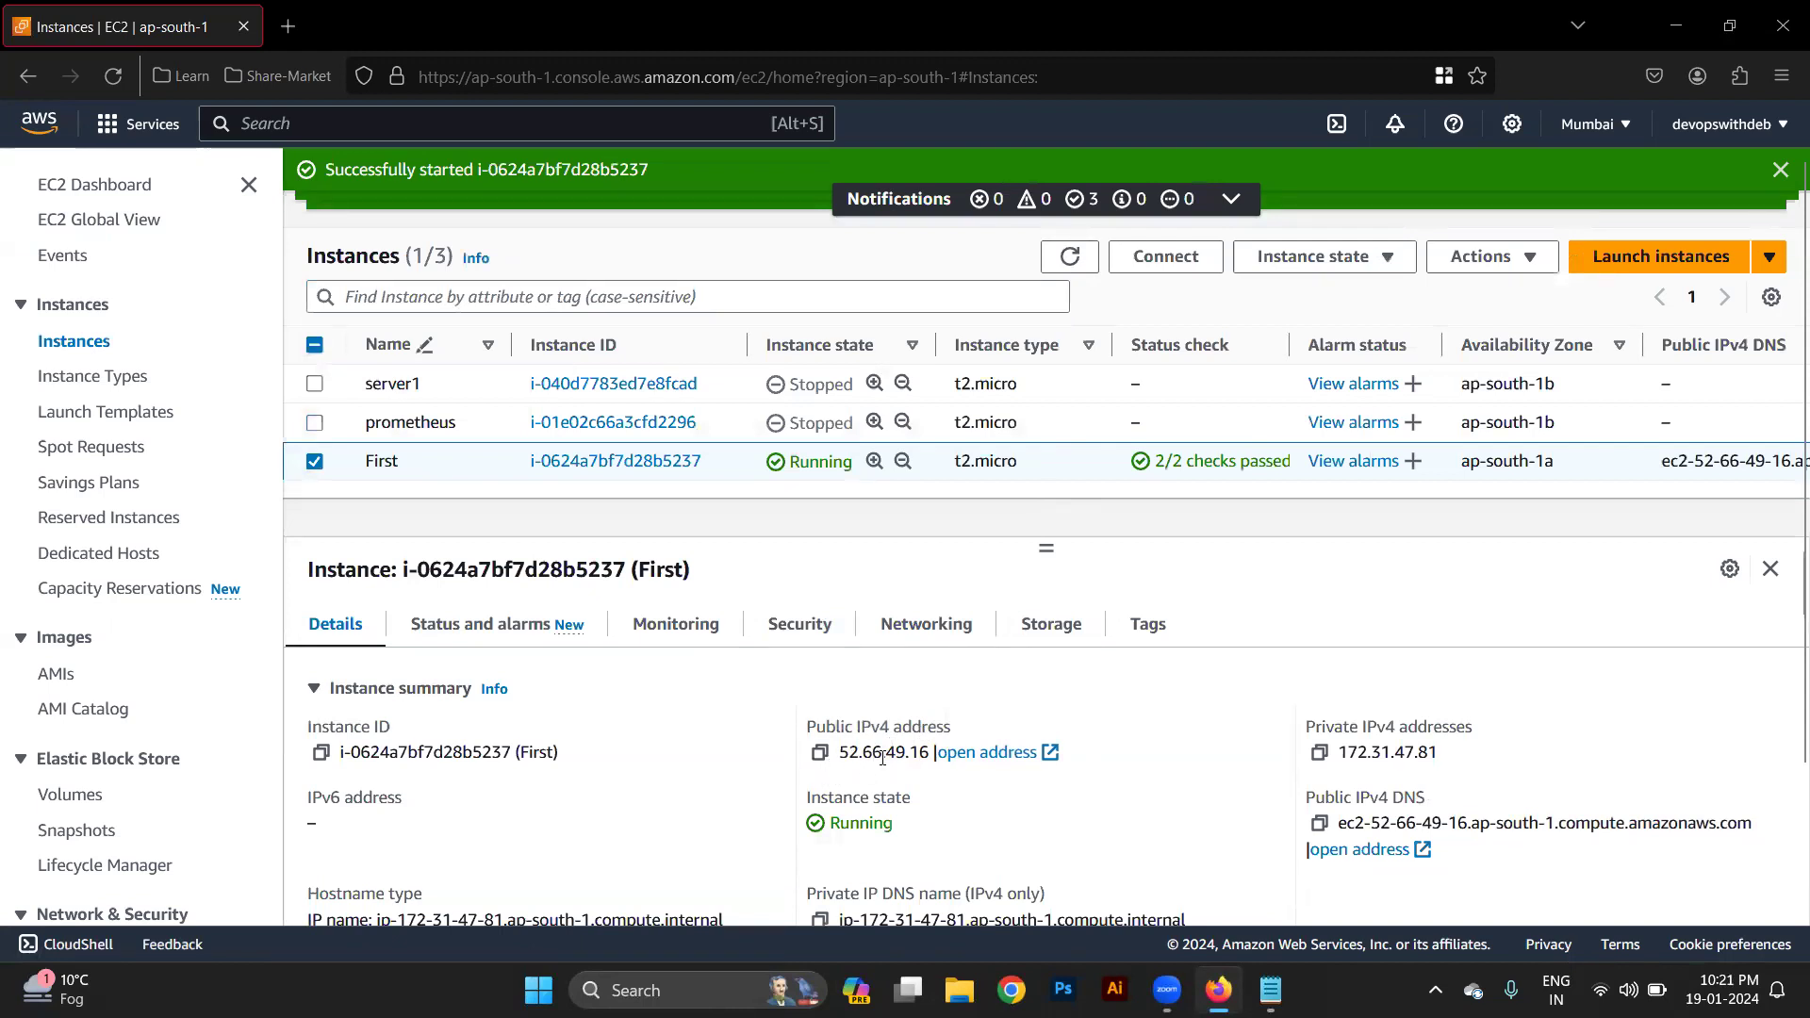
key("alt+Tab")
key("alt+Tab")
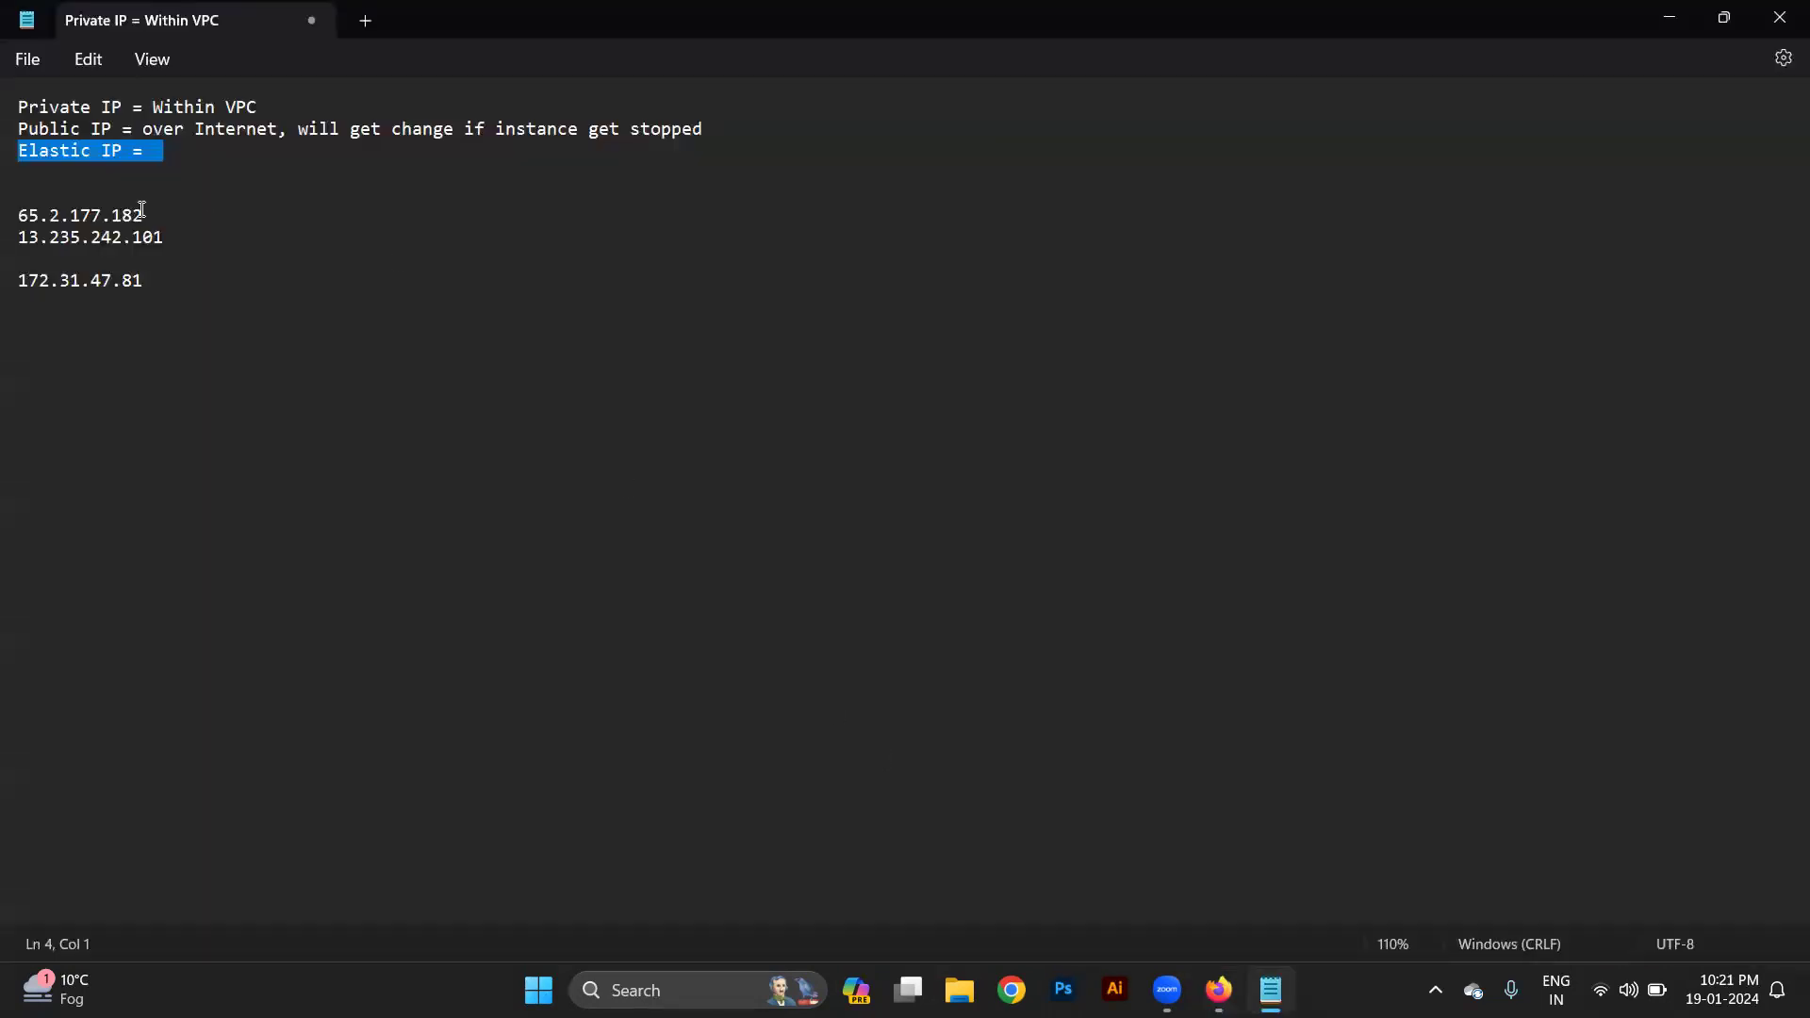
double_click(94, 242)
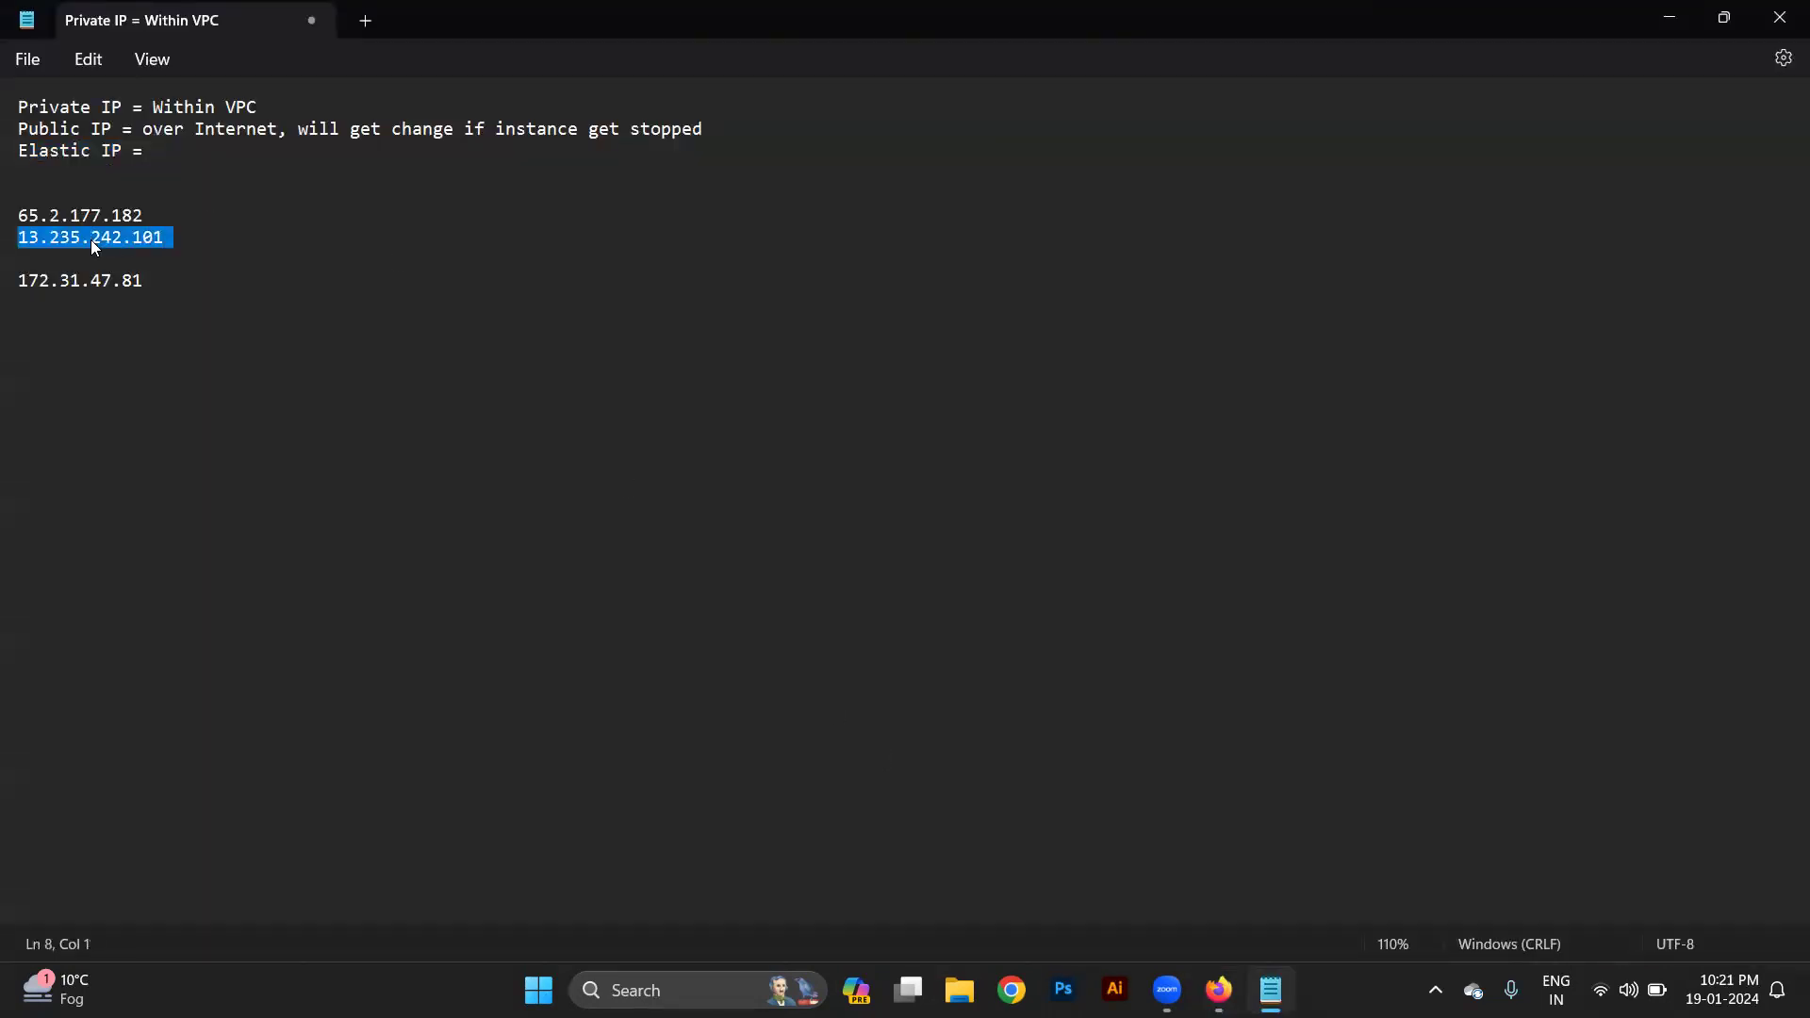
double_click(81, 286)
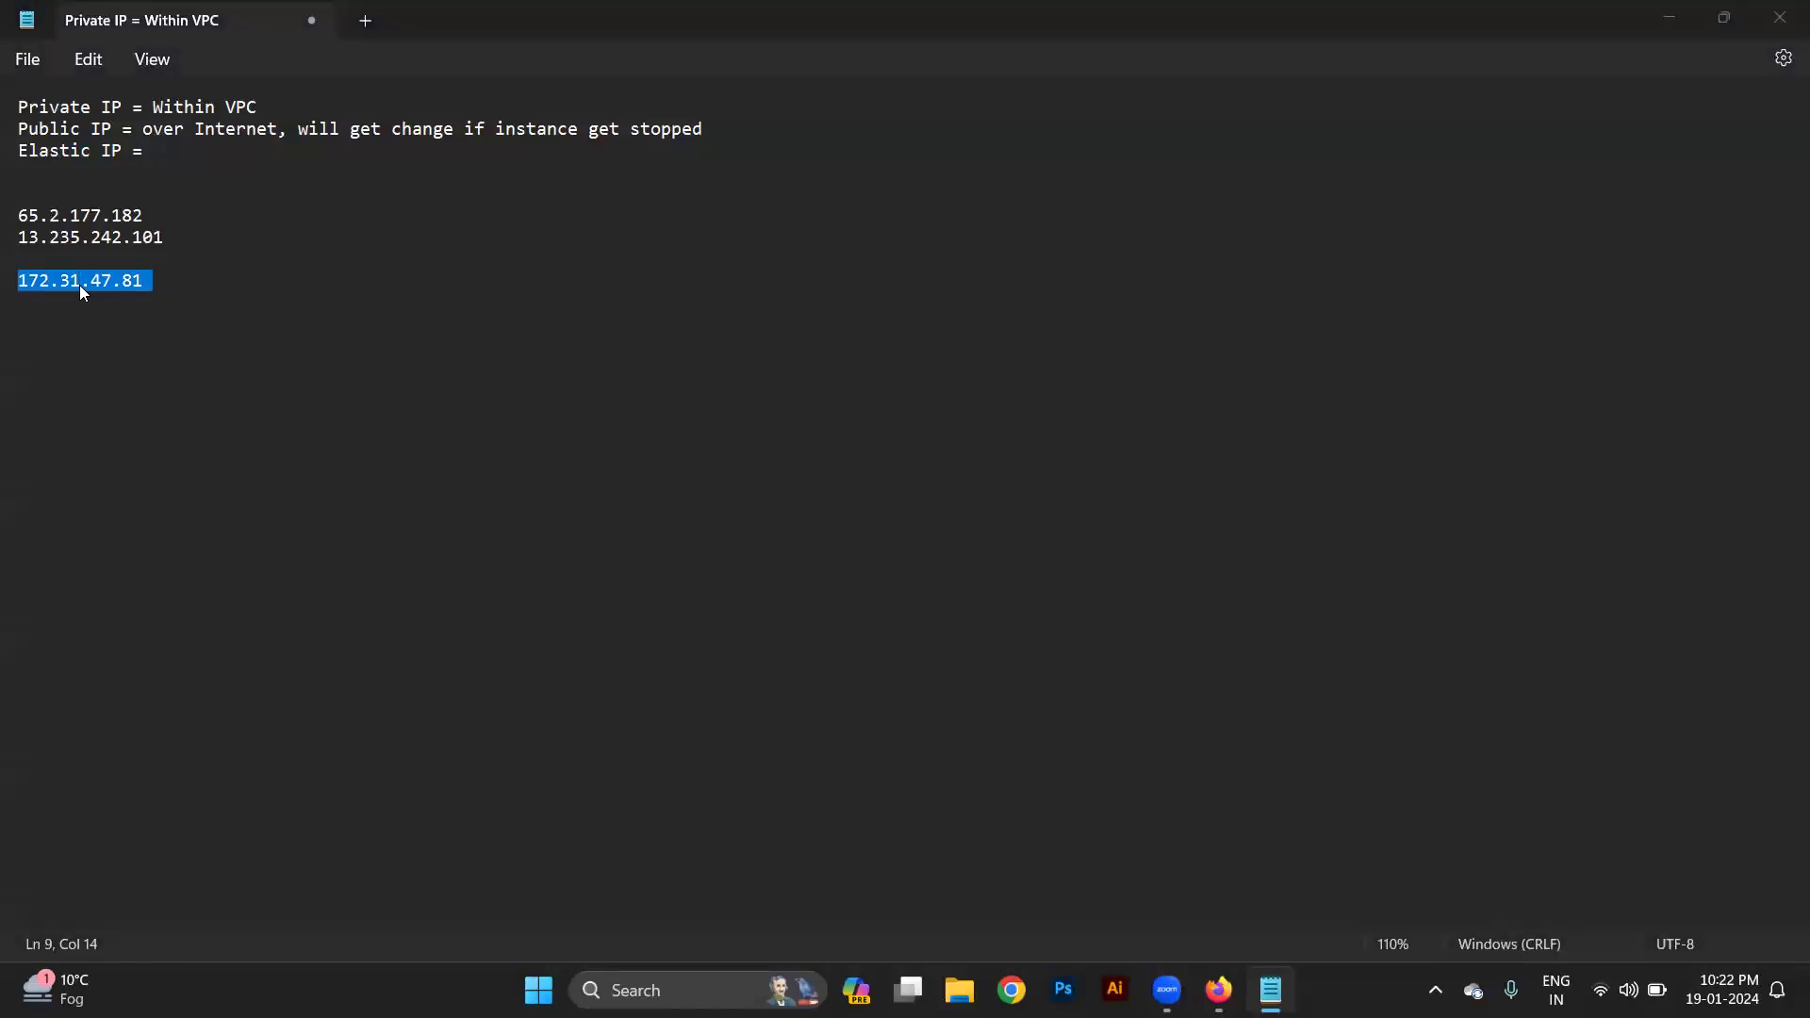
Return to the EC2 console and stop the First instance.
key("alt+Tab")
key("Tab")
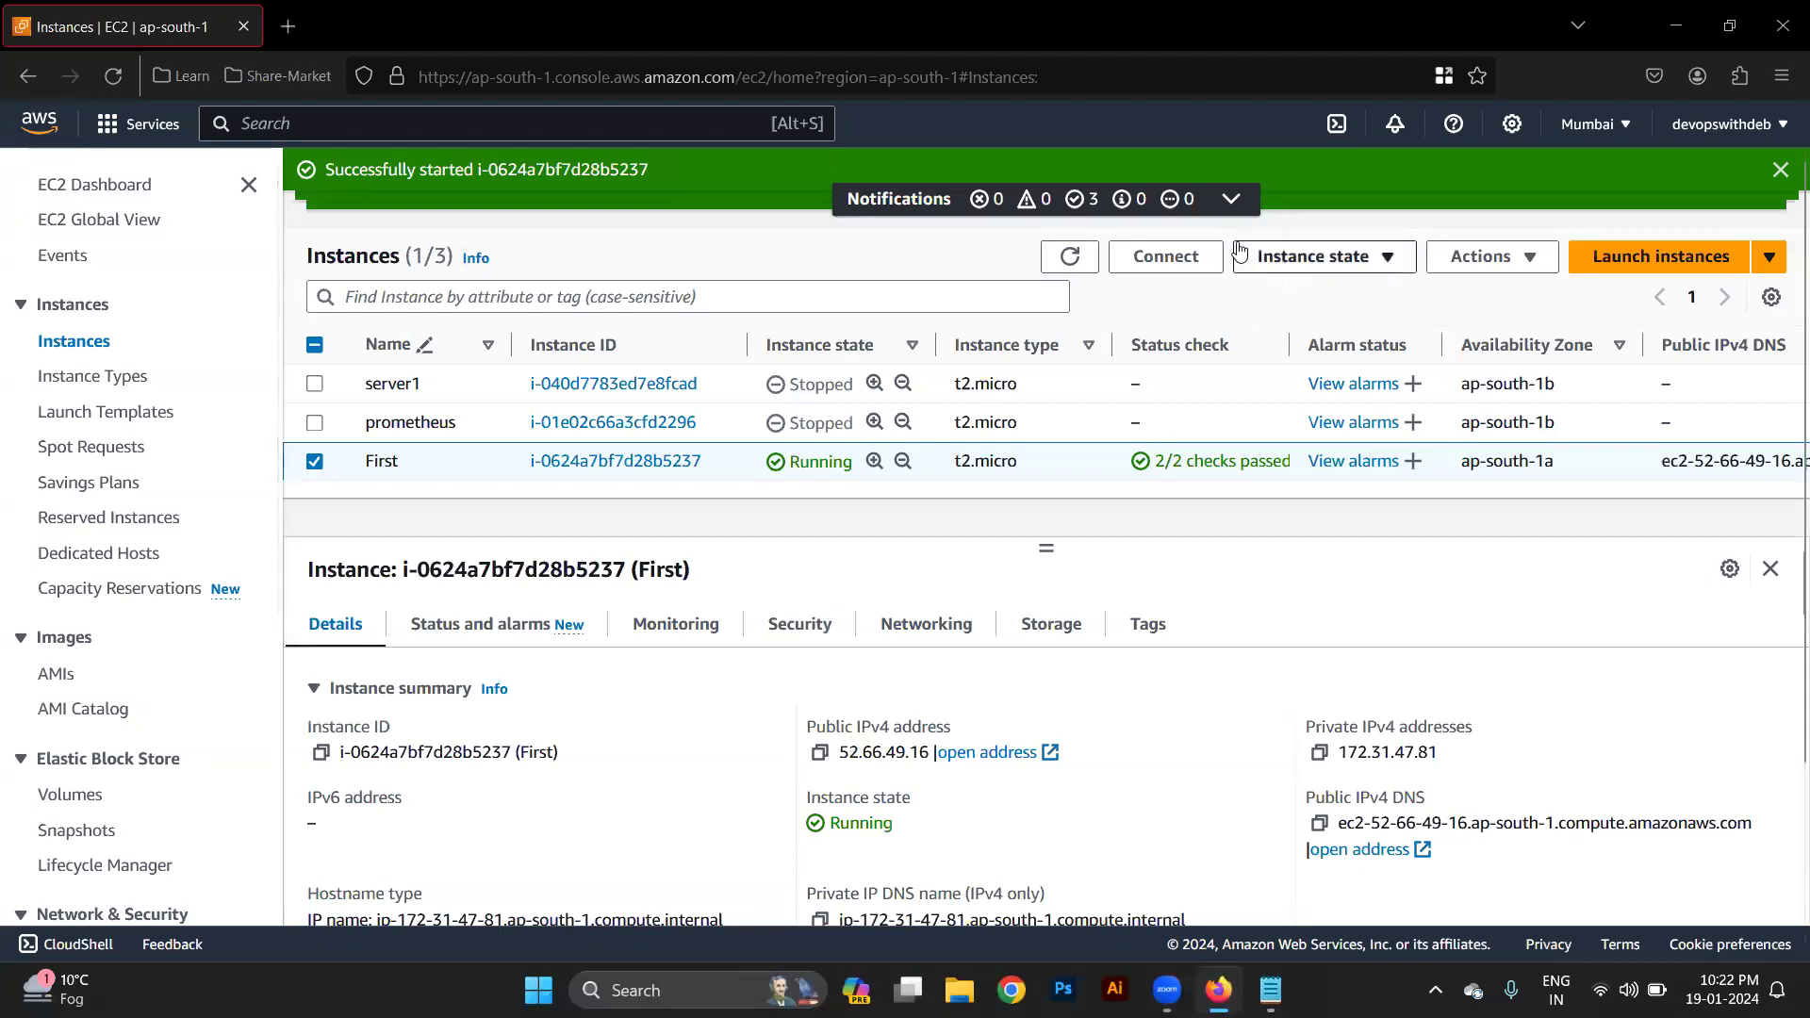
left_click(1369, 268)
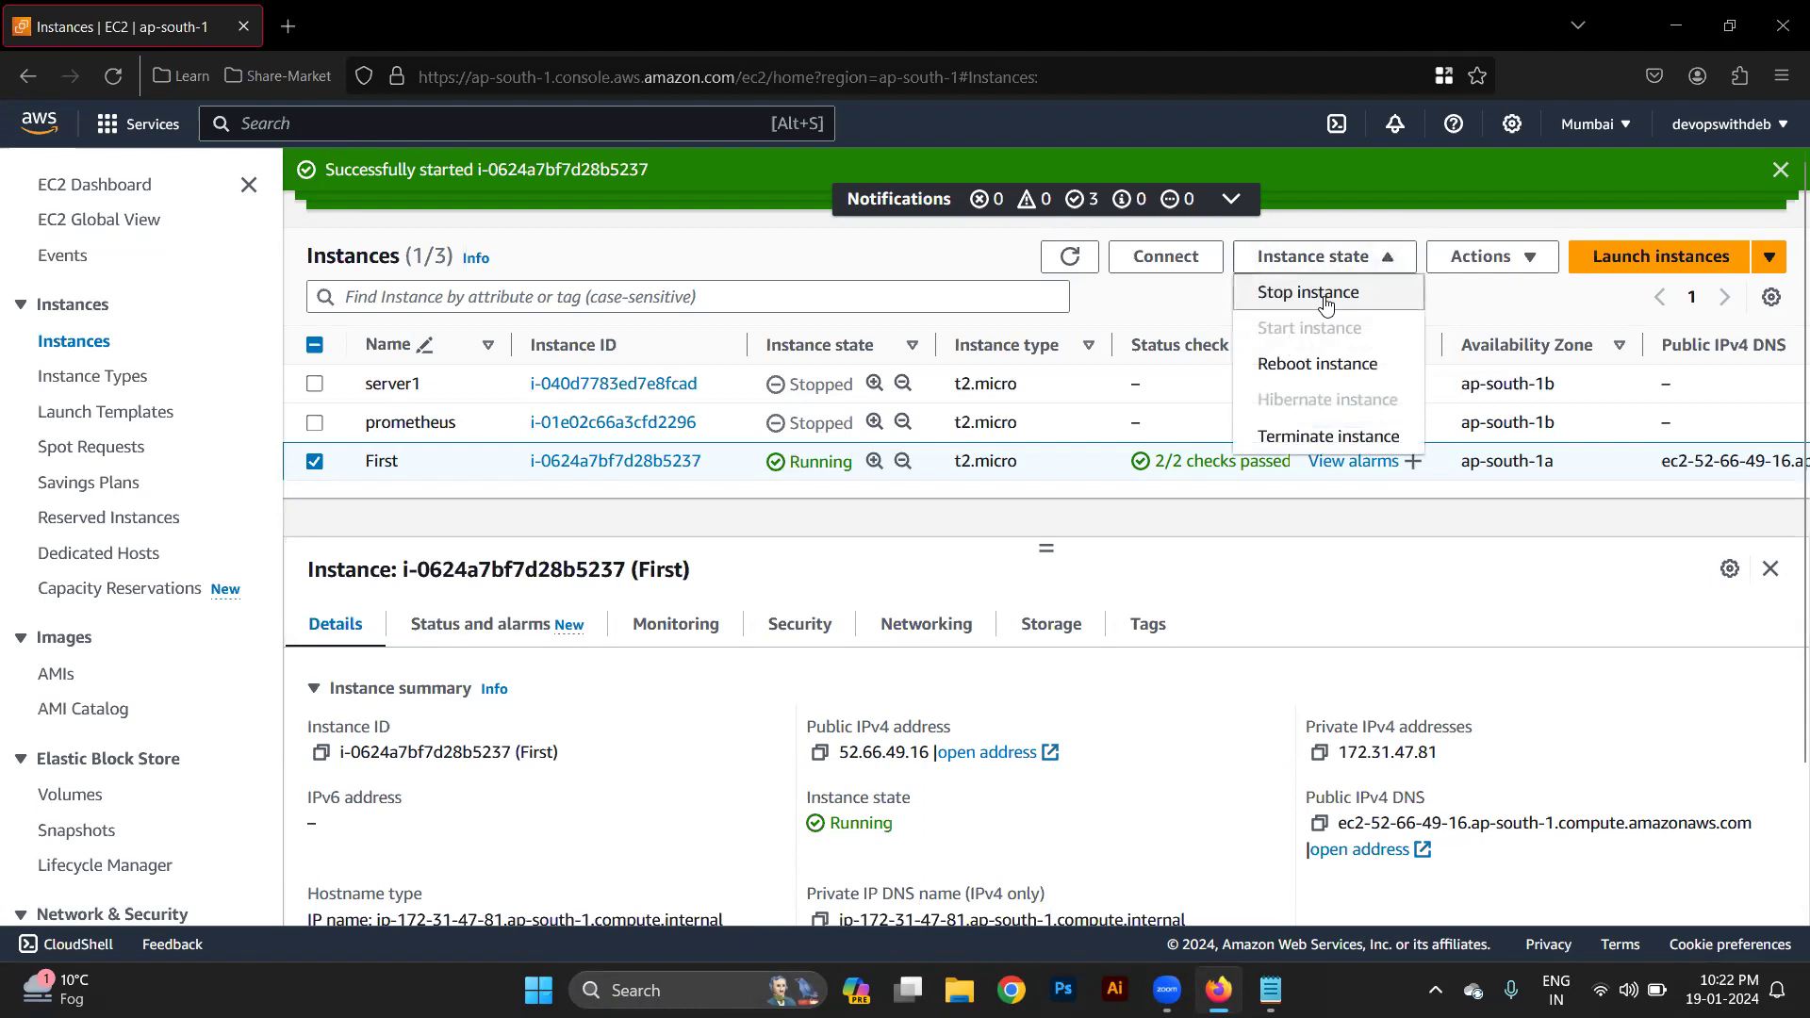
left_click(1326, 294)
left_click(1346, 639)
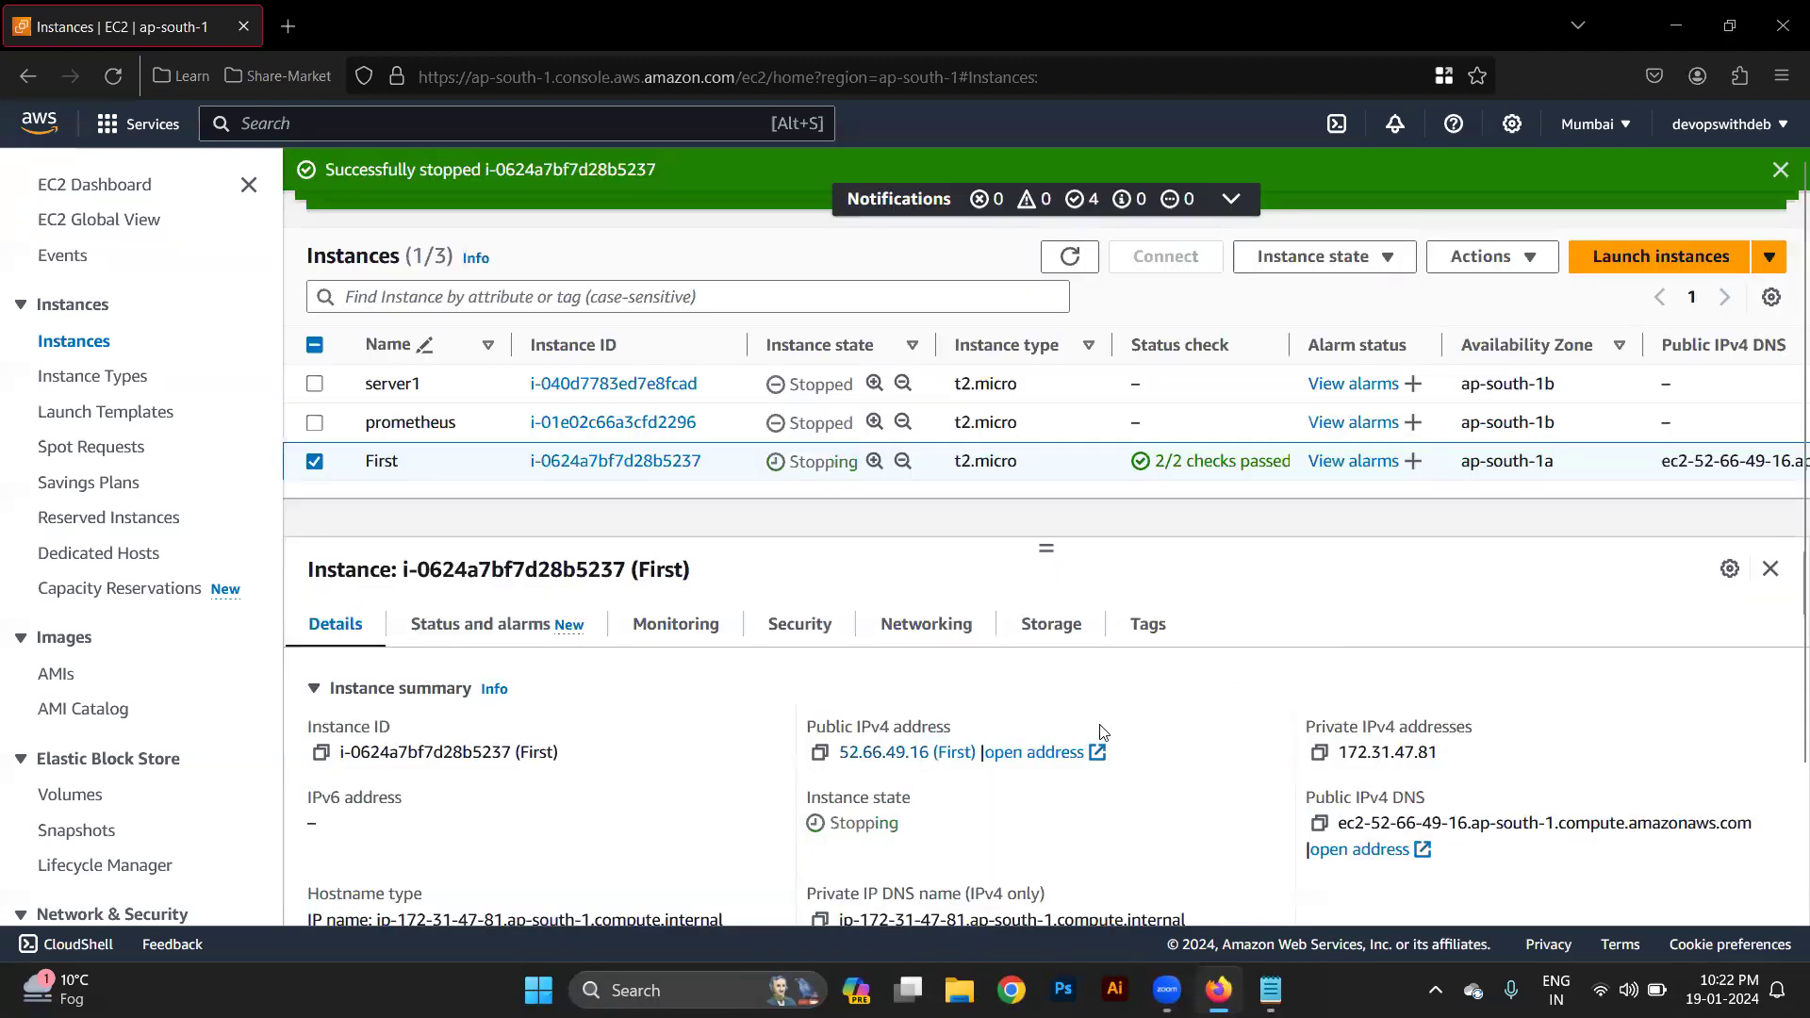
Refresh the instance list repeatedly to check the First instance's state and public IPv4 address.
left_click(1066, 269)
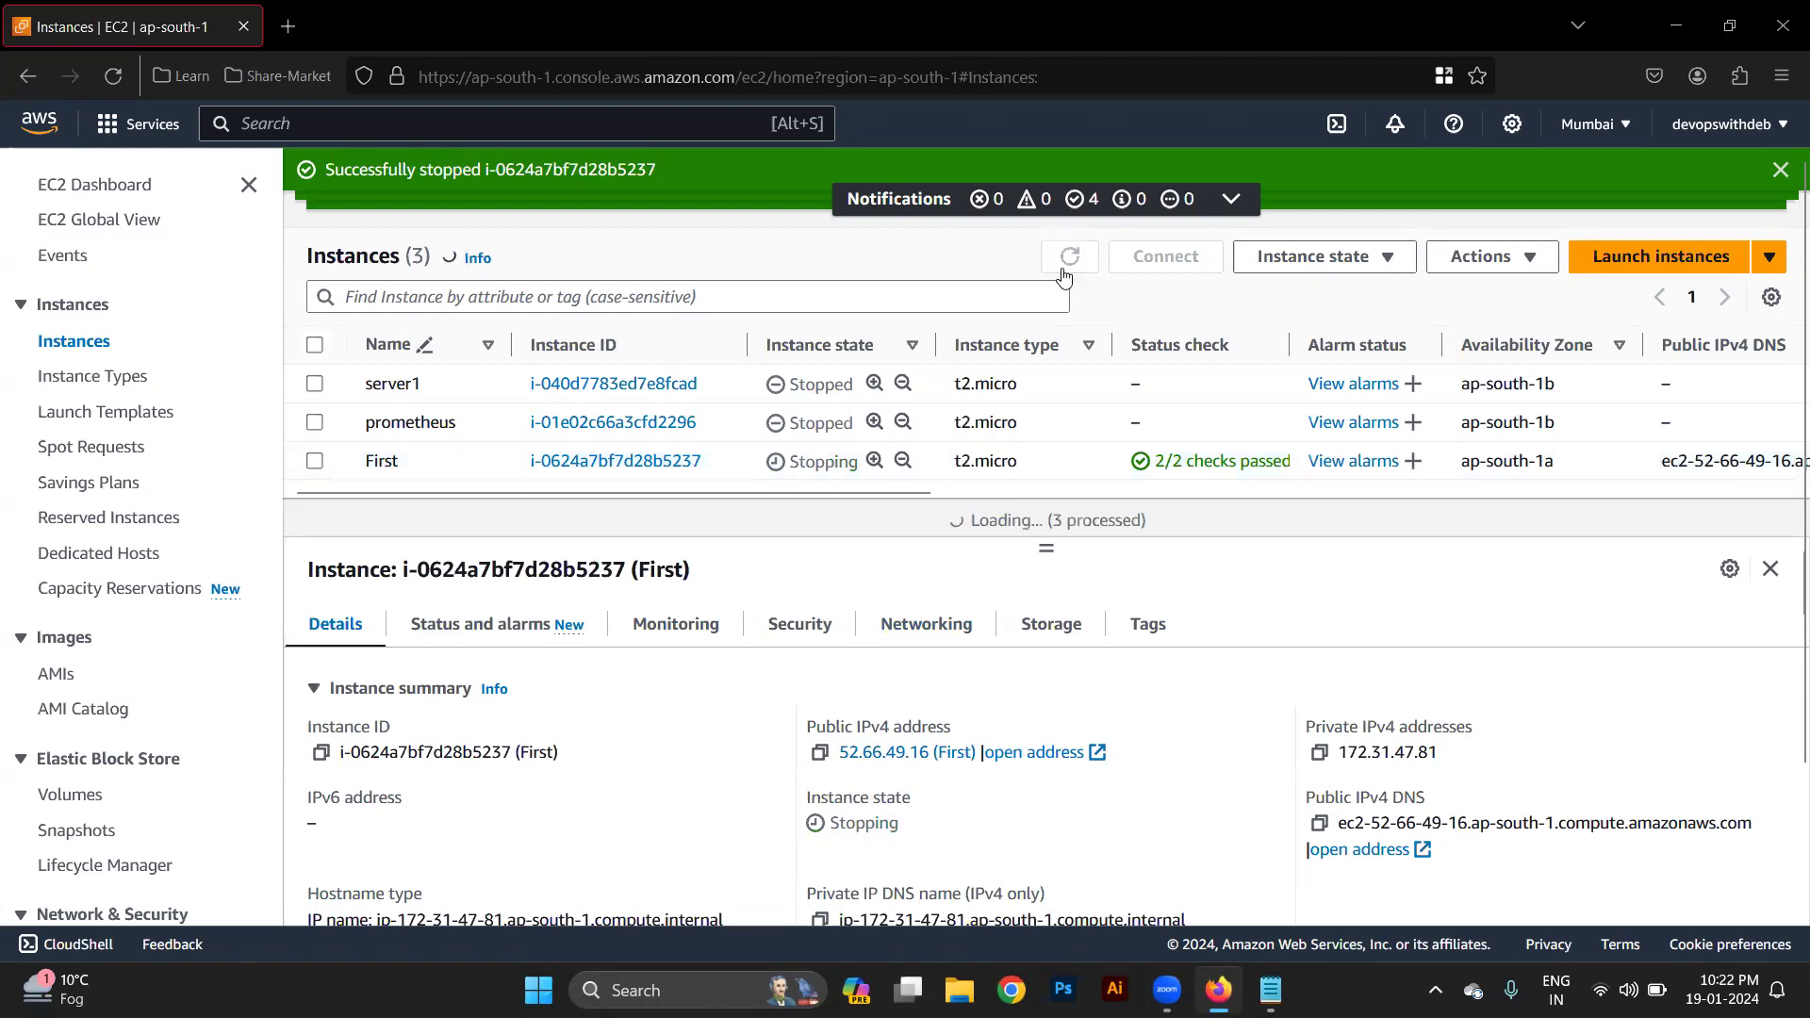
left_click(1065, 268)
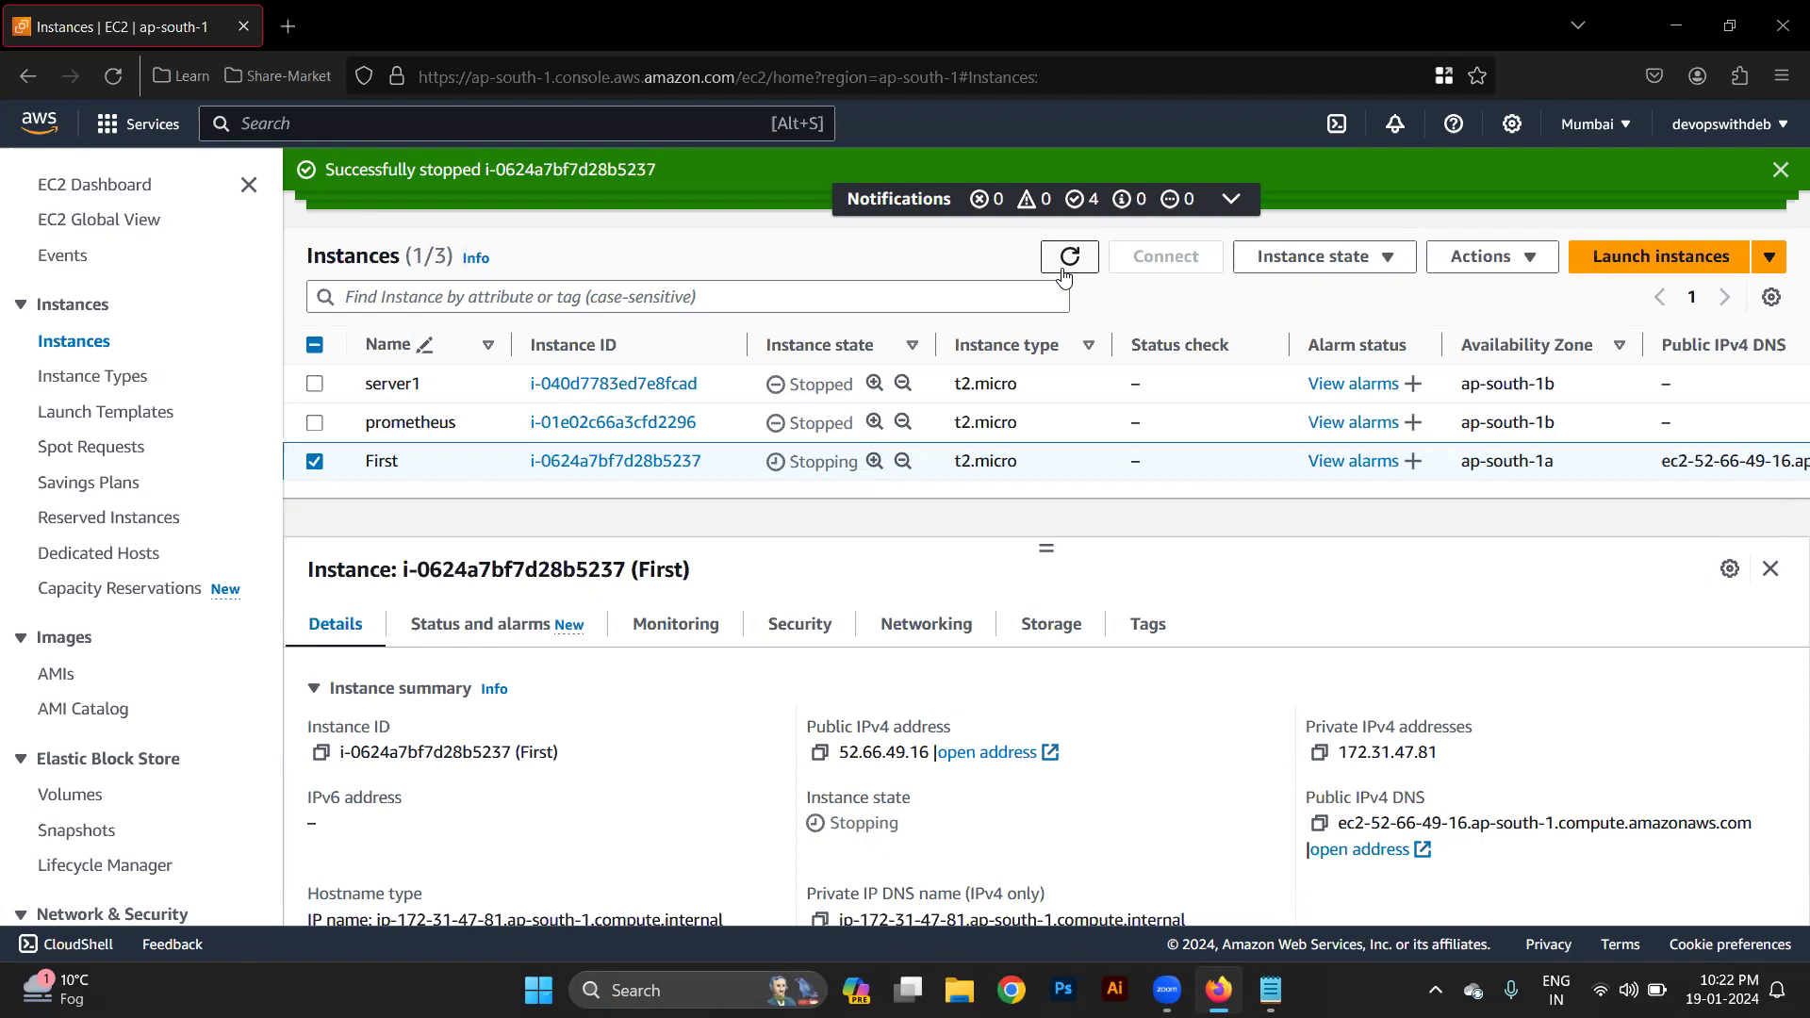
left_click(1066, 268)
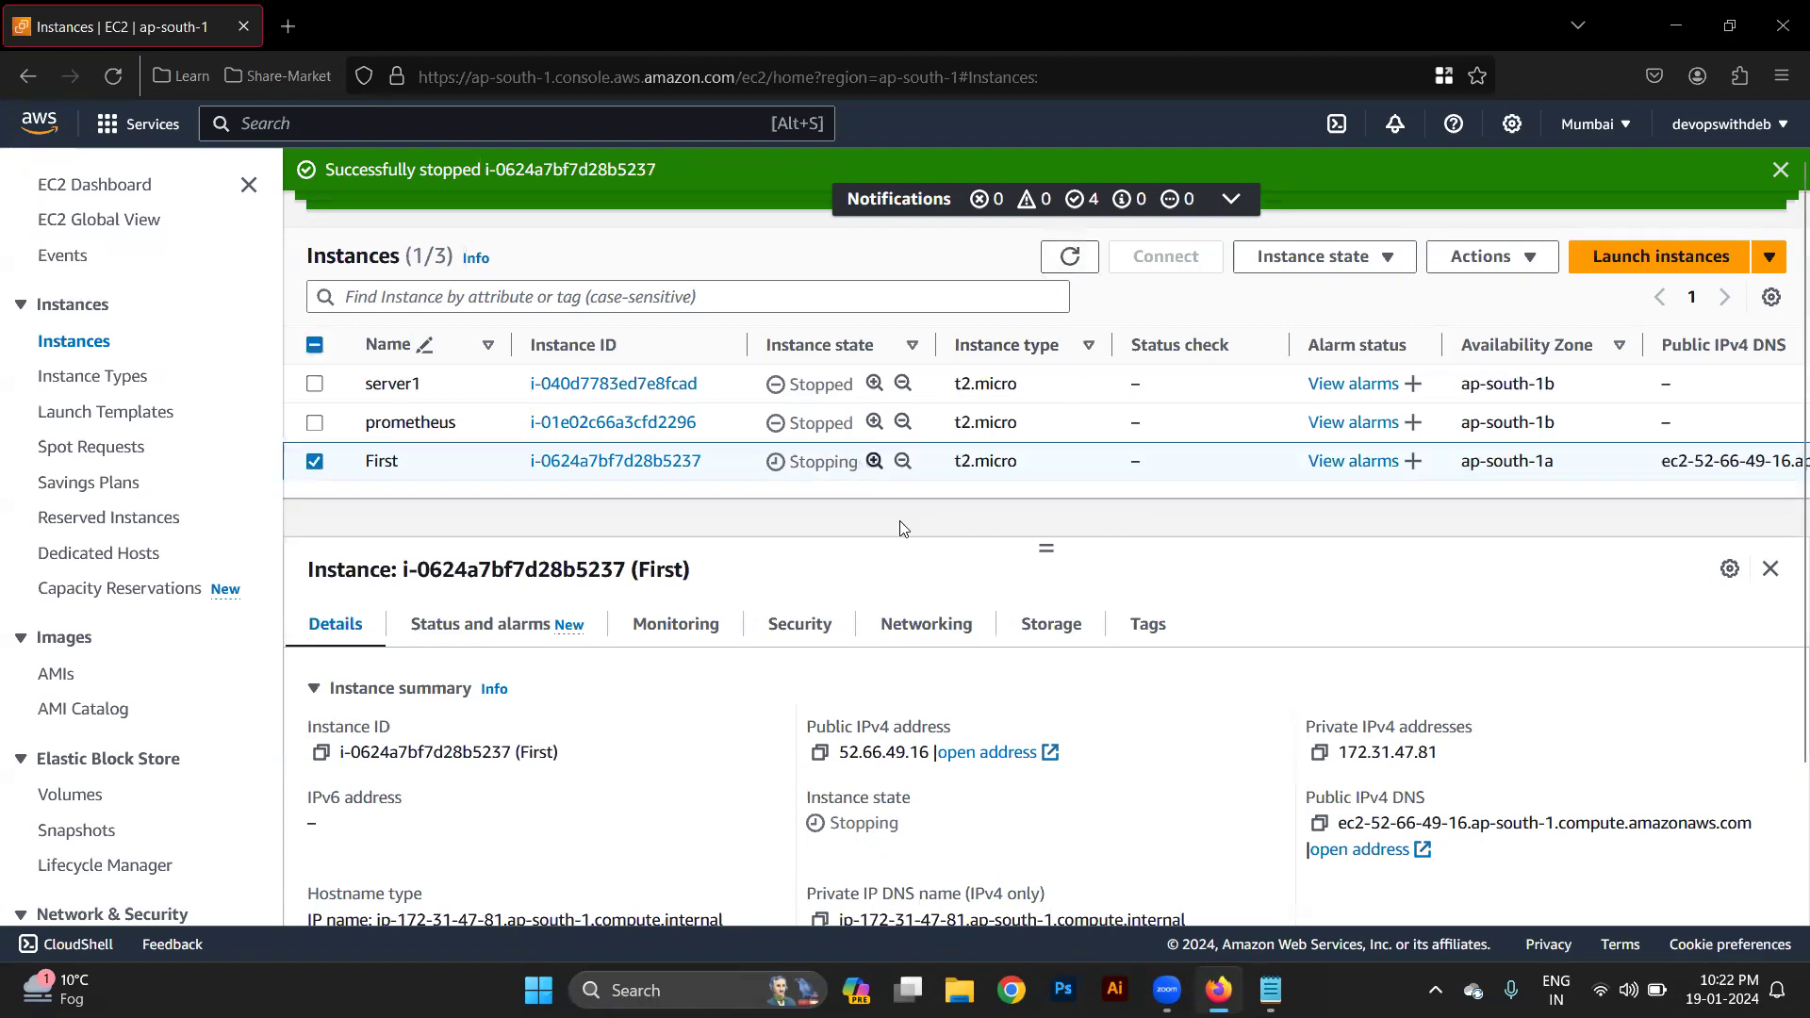
left_click(1069, 256)
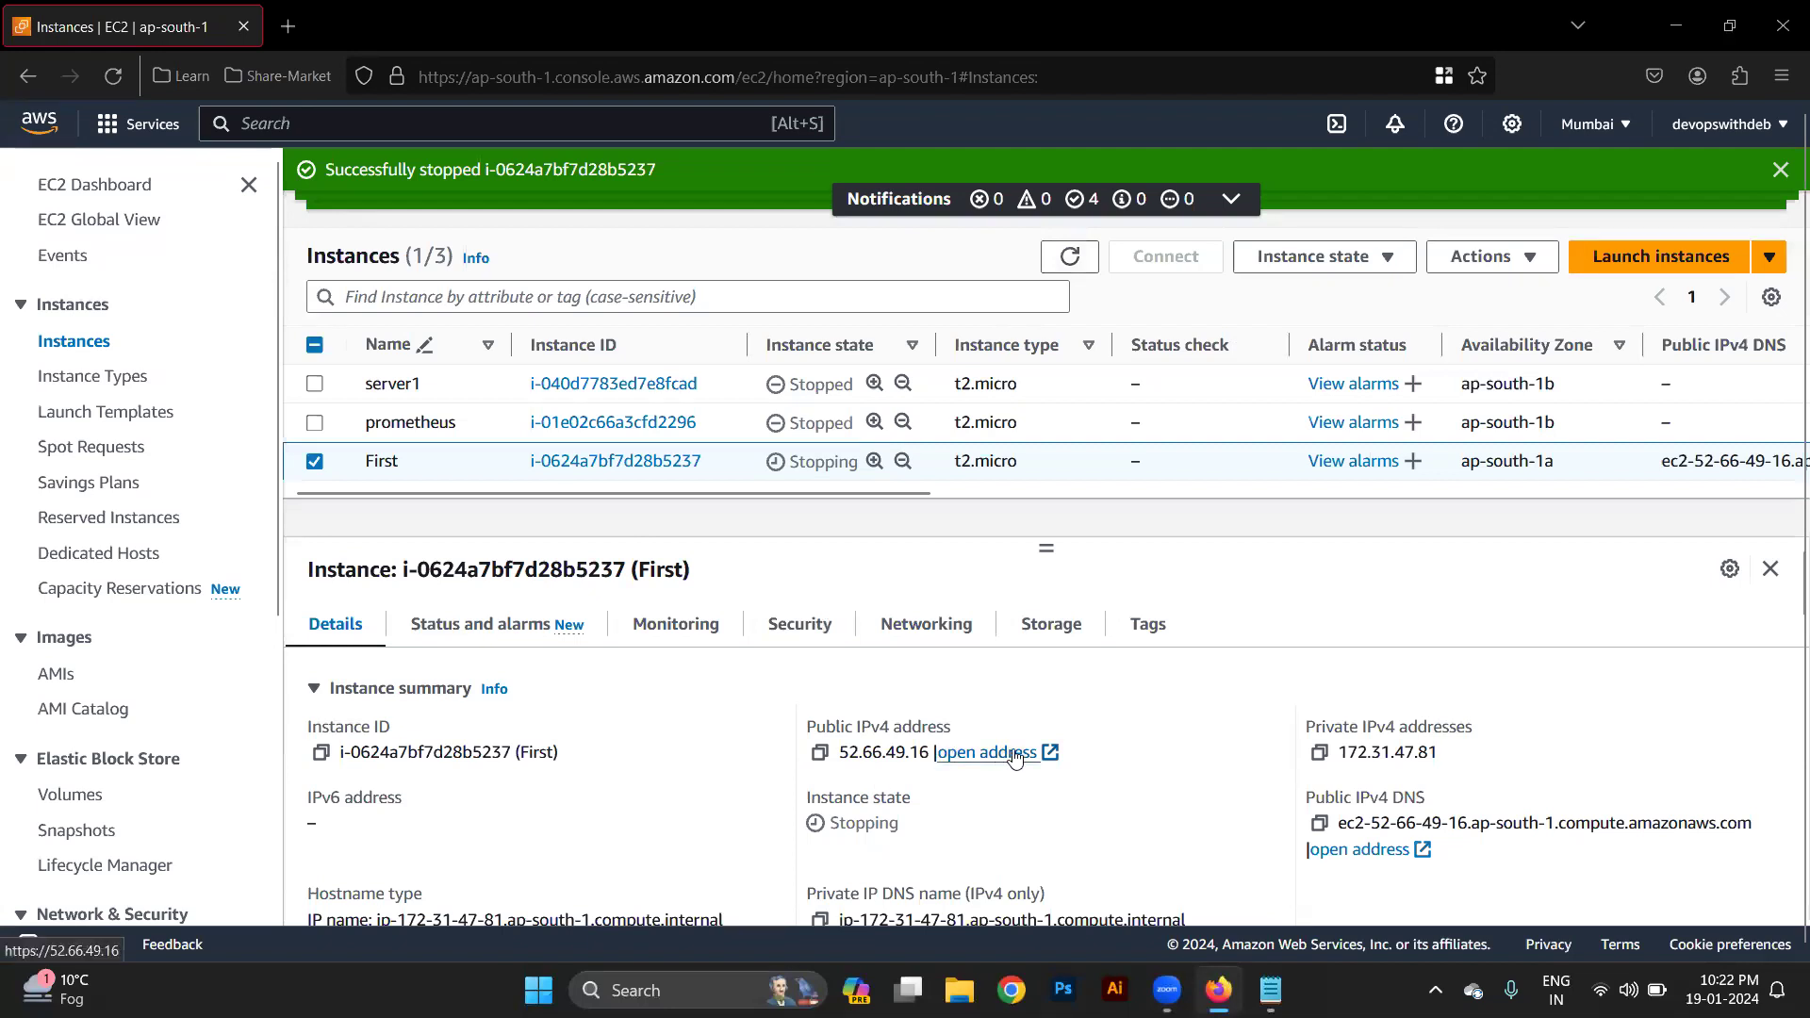
Examine the First instance's networking details, including its network interface and associated Elastic IP addresses.
scroll(102, 741, "down", 3)
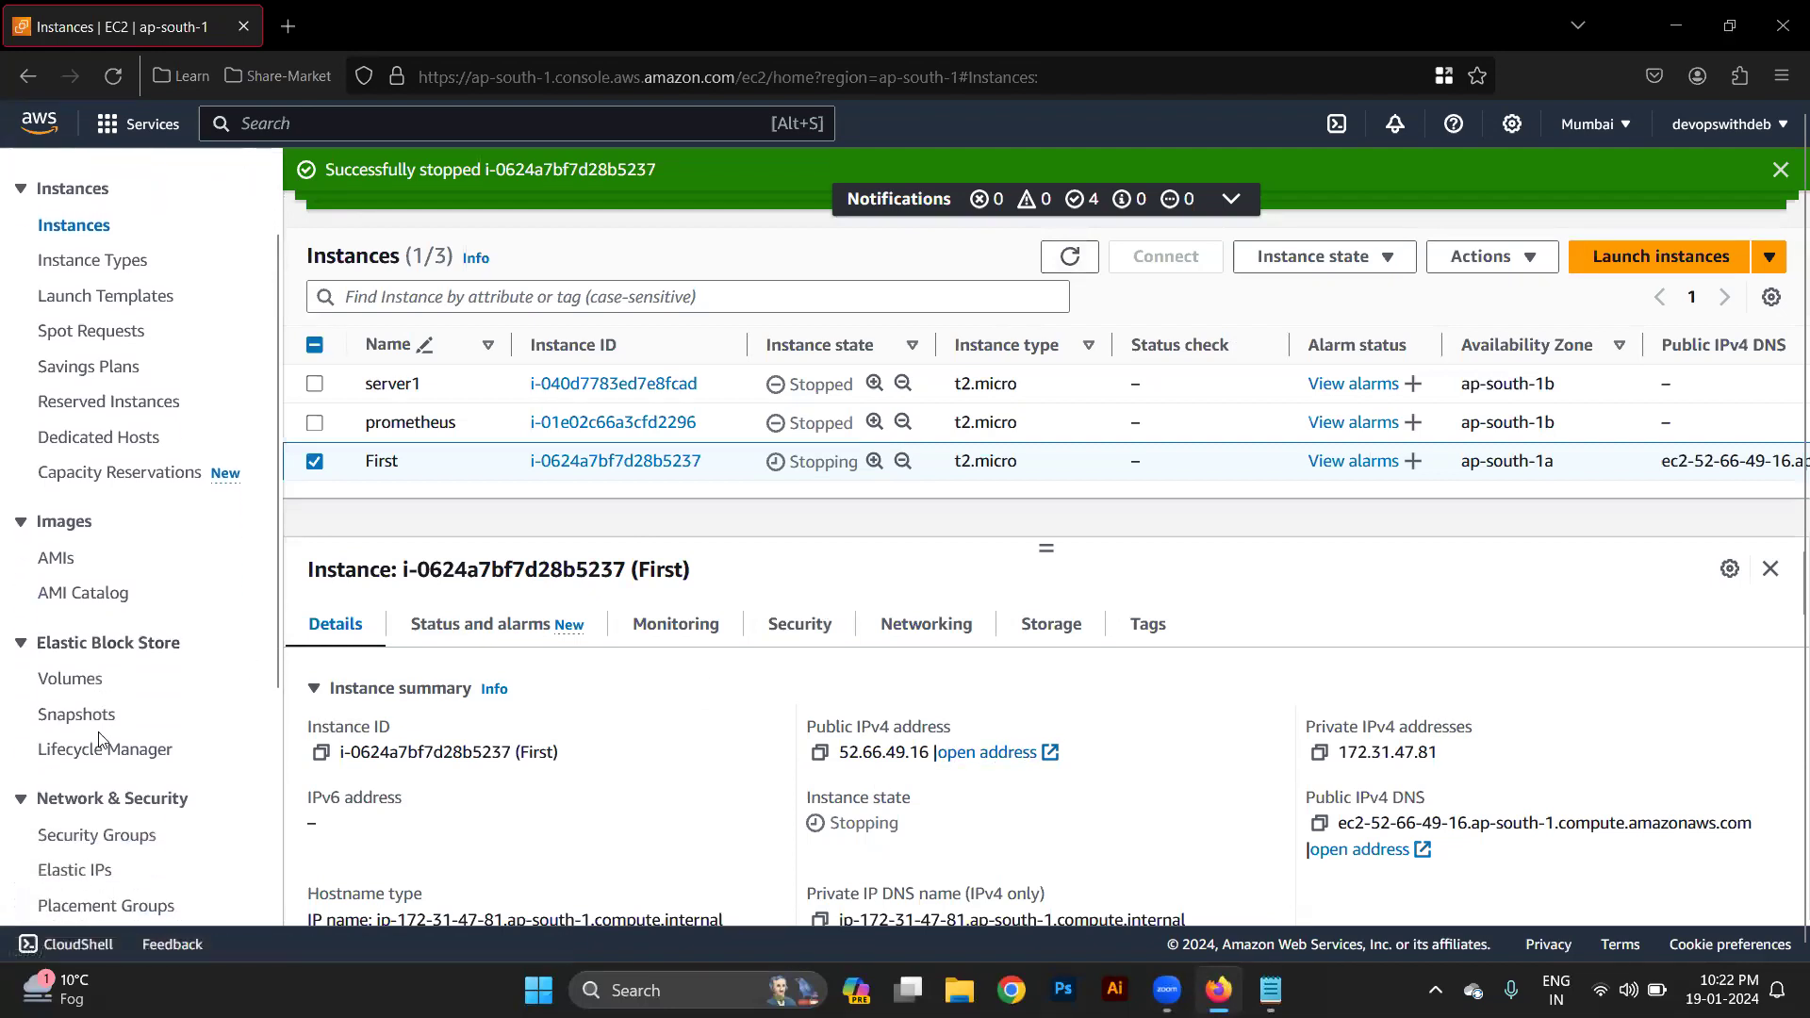
scroll(102, 741, "down", 3)
scroll(727, 834, "down", 1)
scroll(728, 834, "up", 1)
left_click(923, 625)
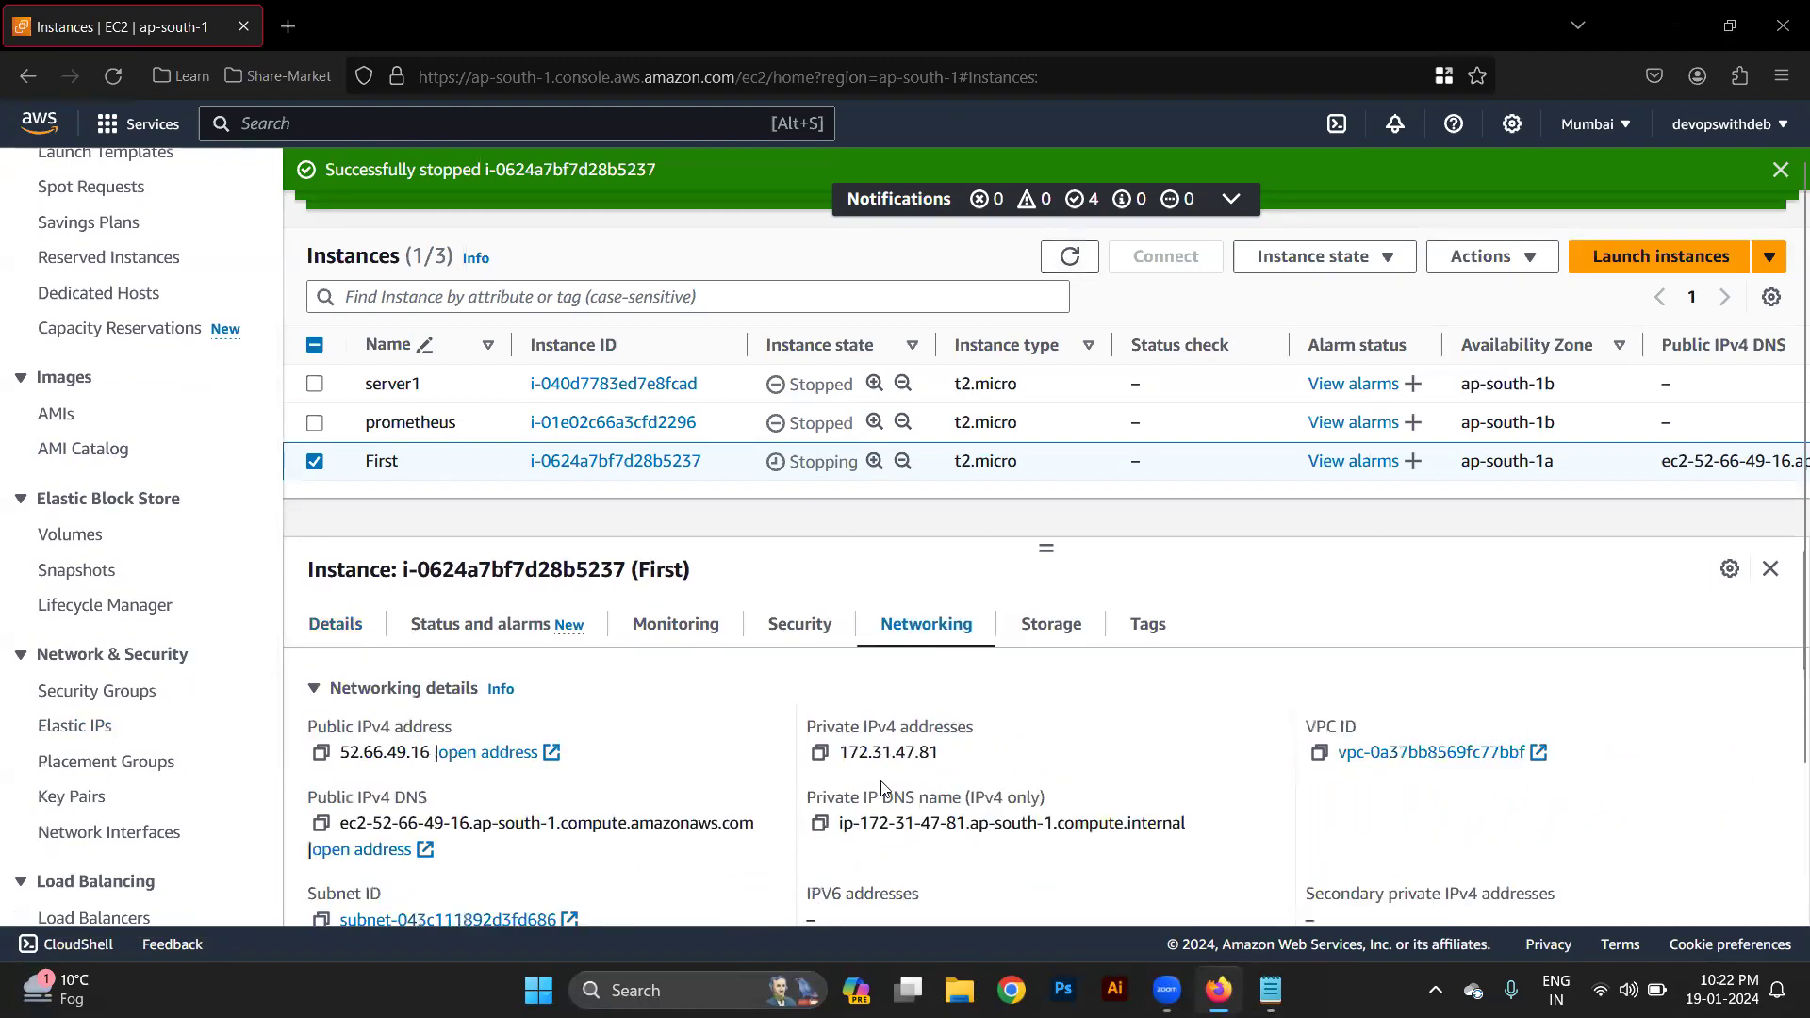
scroll(882, 788, "down", 1)
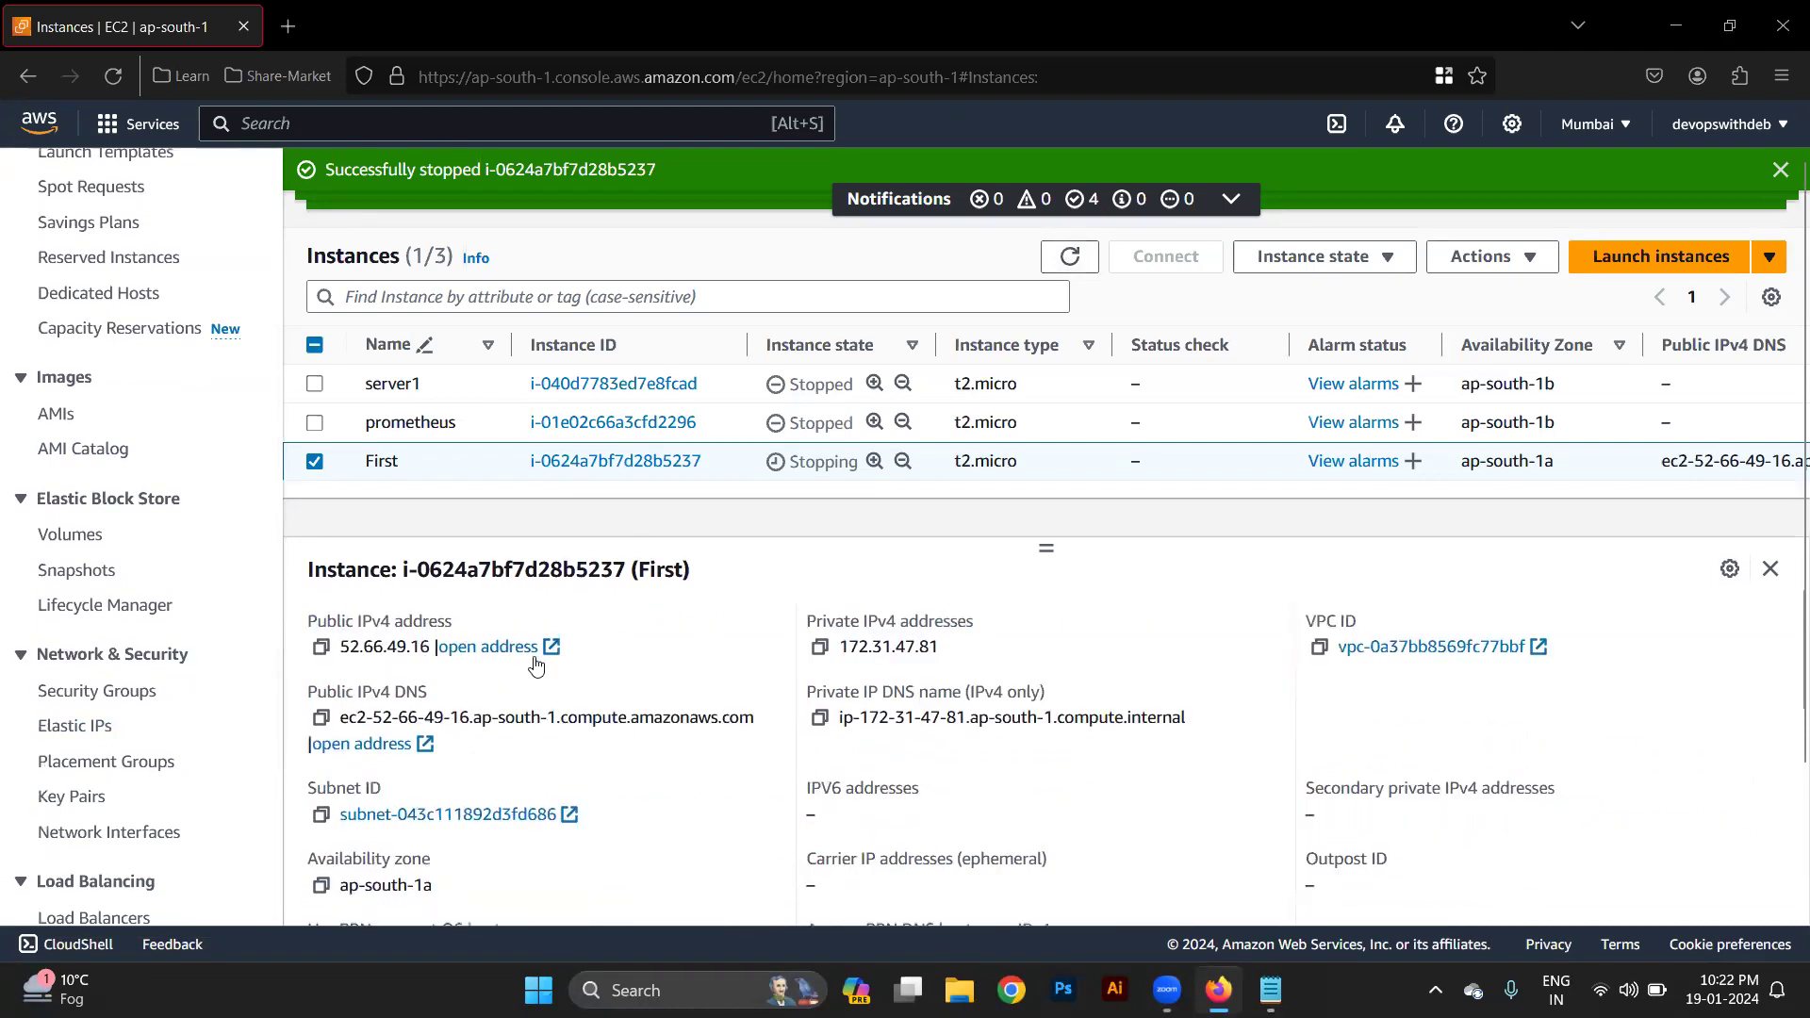
scroll(537, 666, "down", 3)
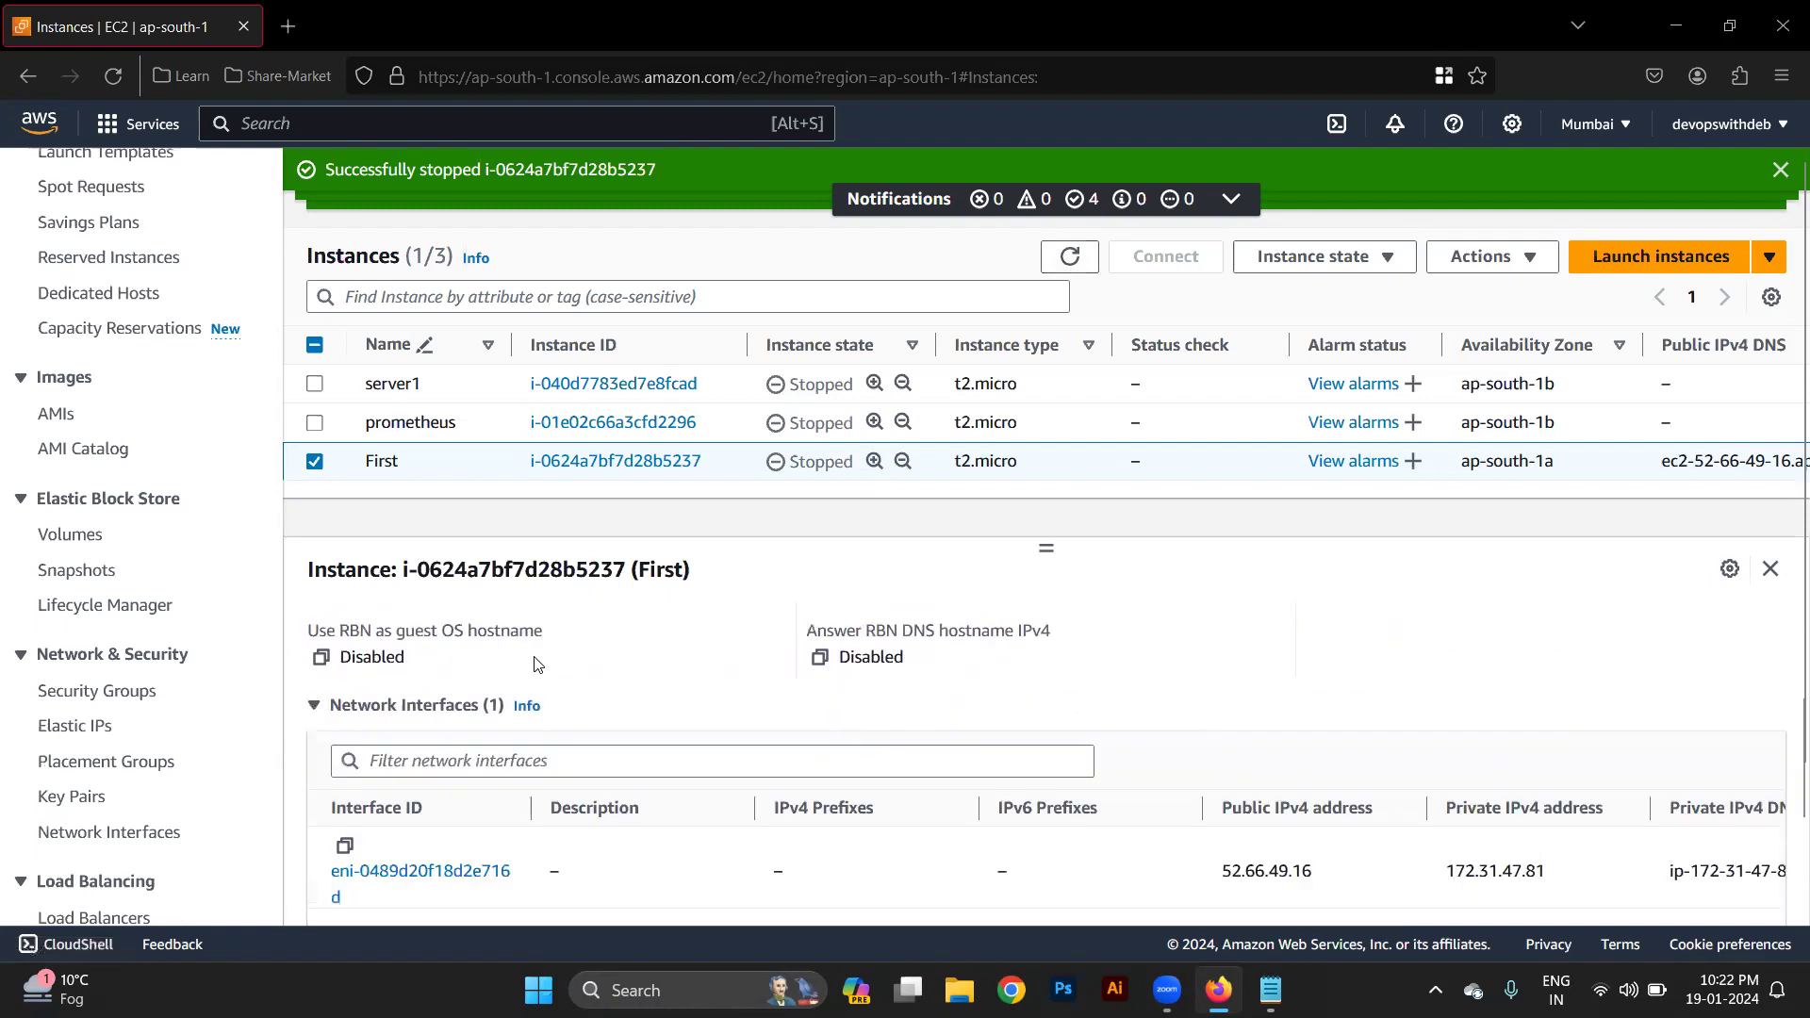
scroll(536, 666, "down", 2)
scroll(509, 726, "down", 1)
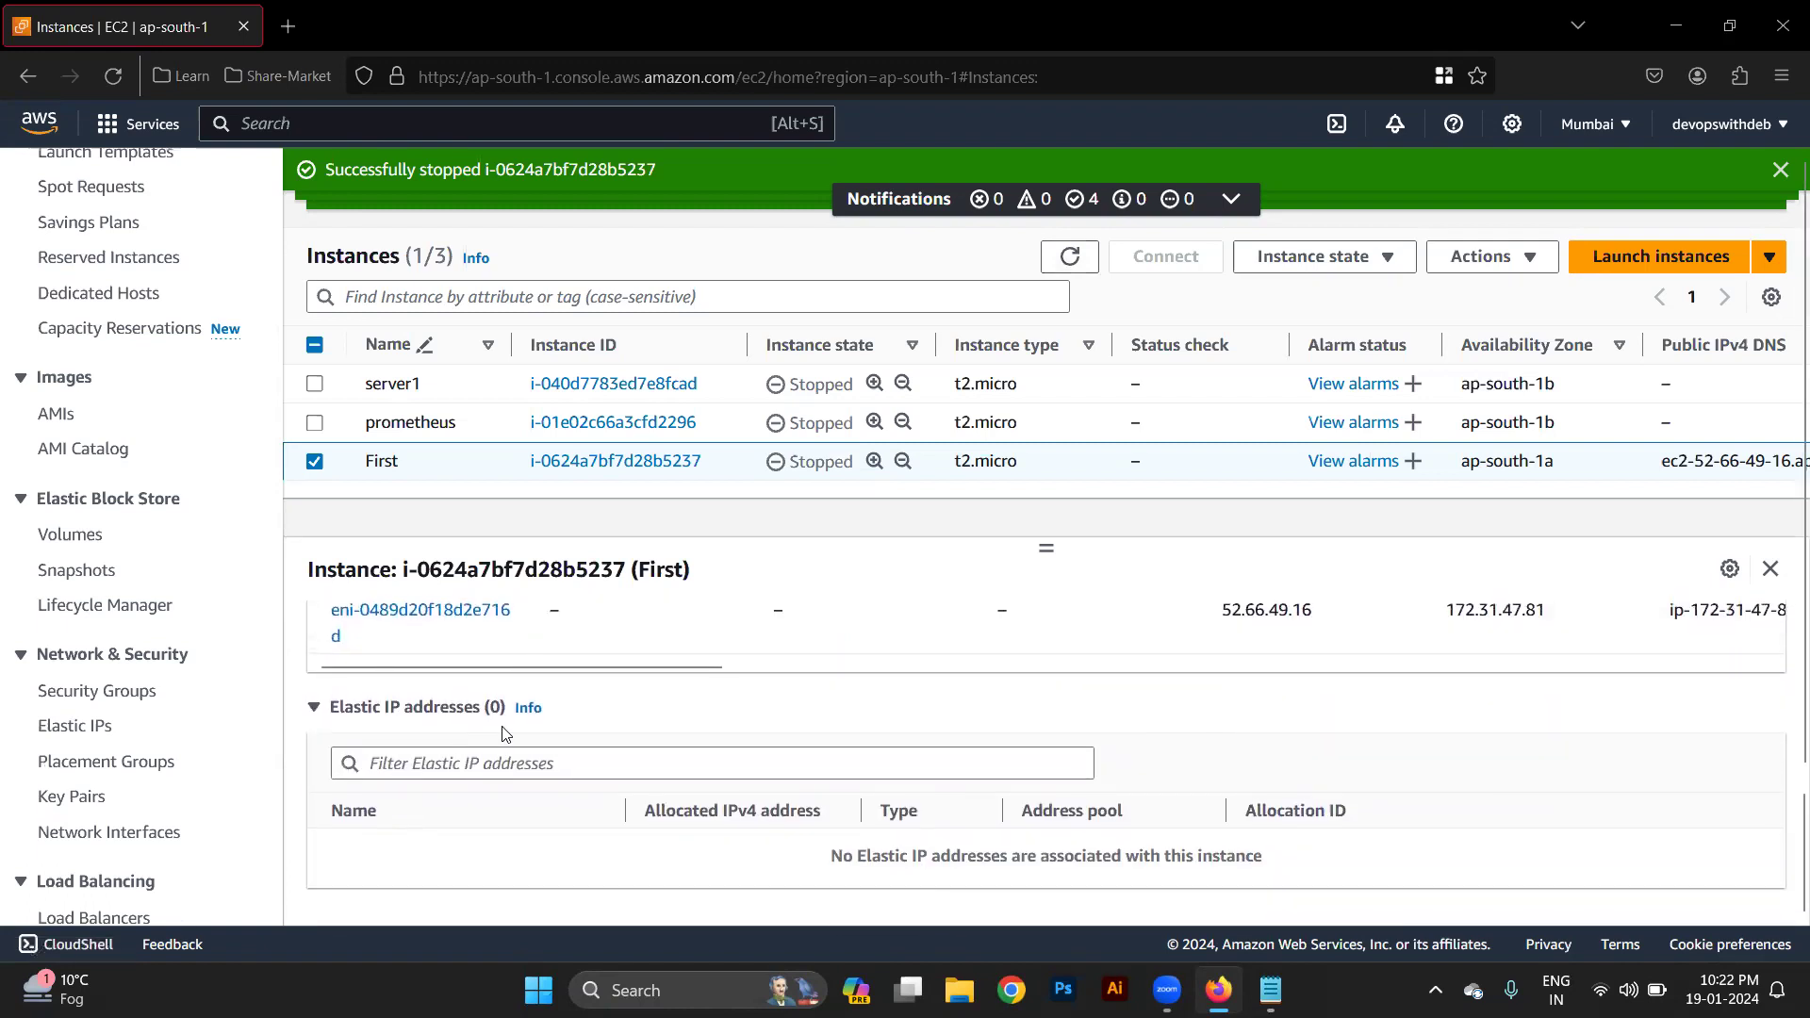
scroll(660, 707, "up", 7)
Refresh the instance list and check the stopped First instance's public IPv4 address in its details.
left_click(1069, 256)
left_click(332, 626)
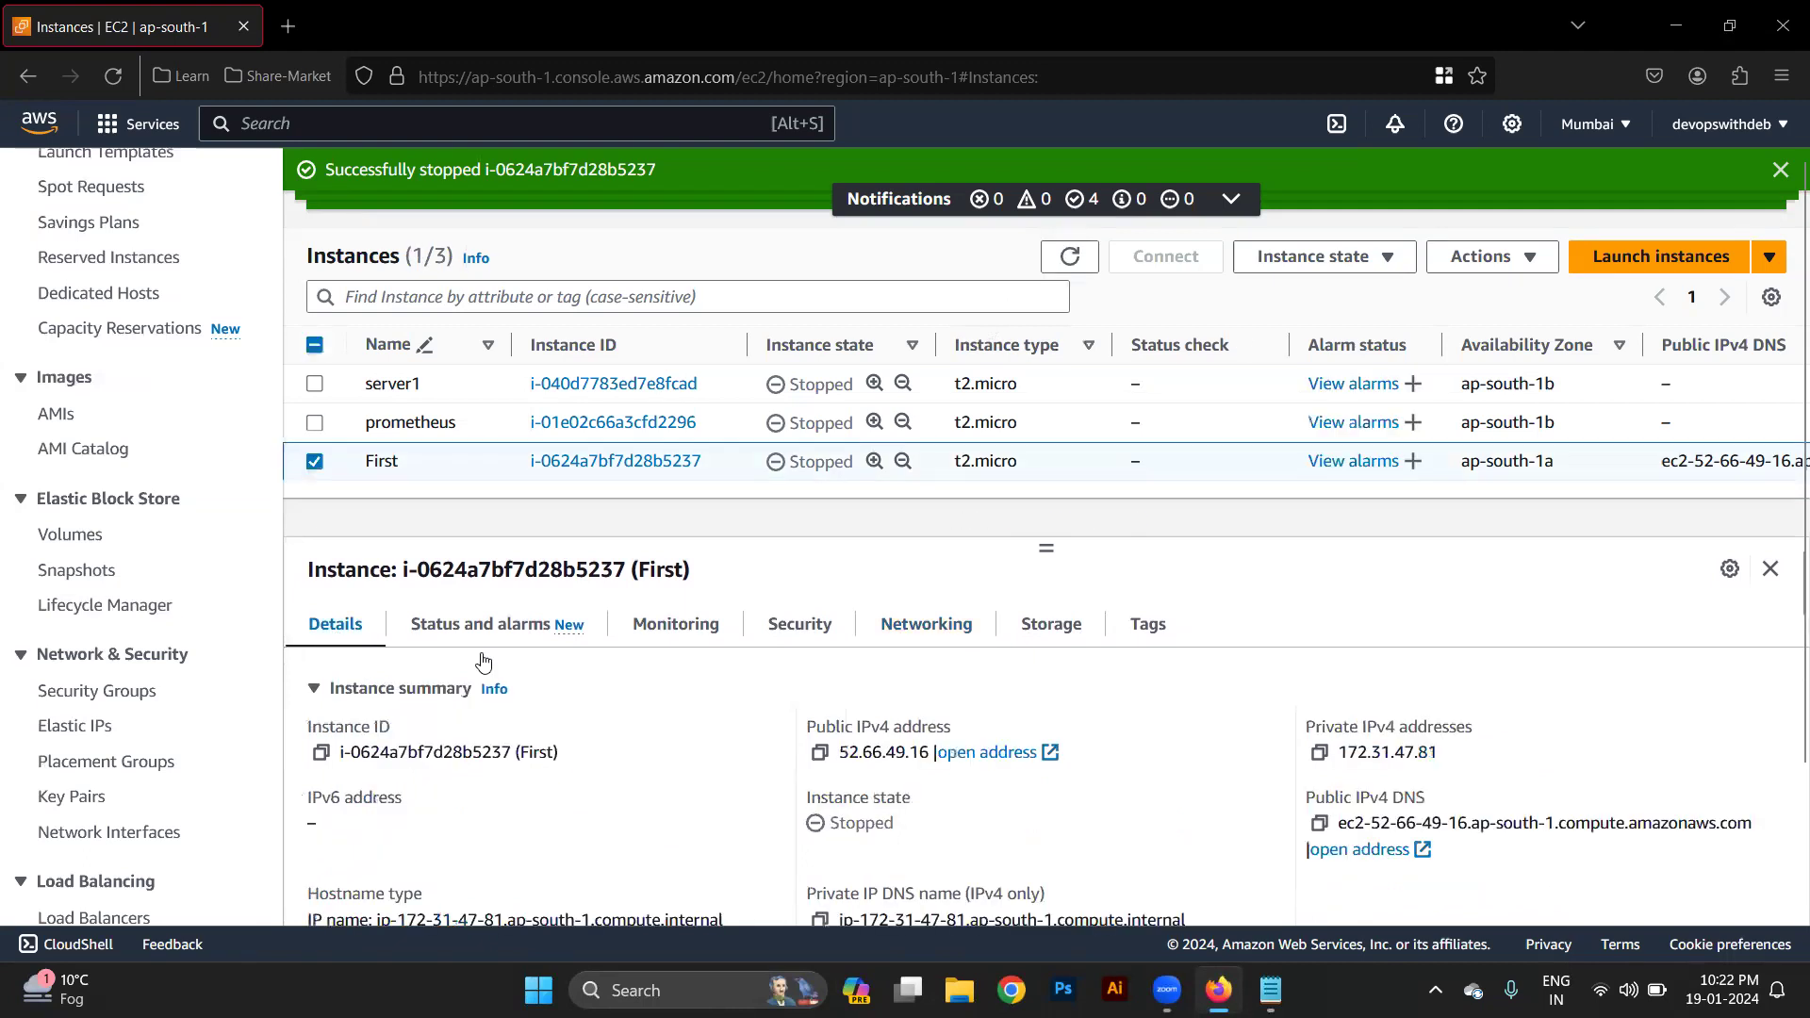
triple_click(872, 753)
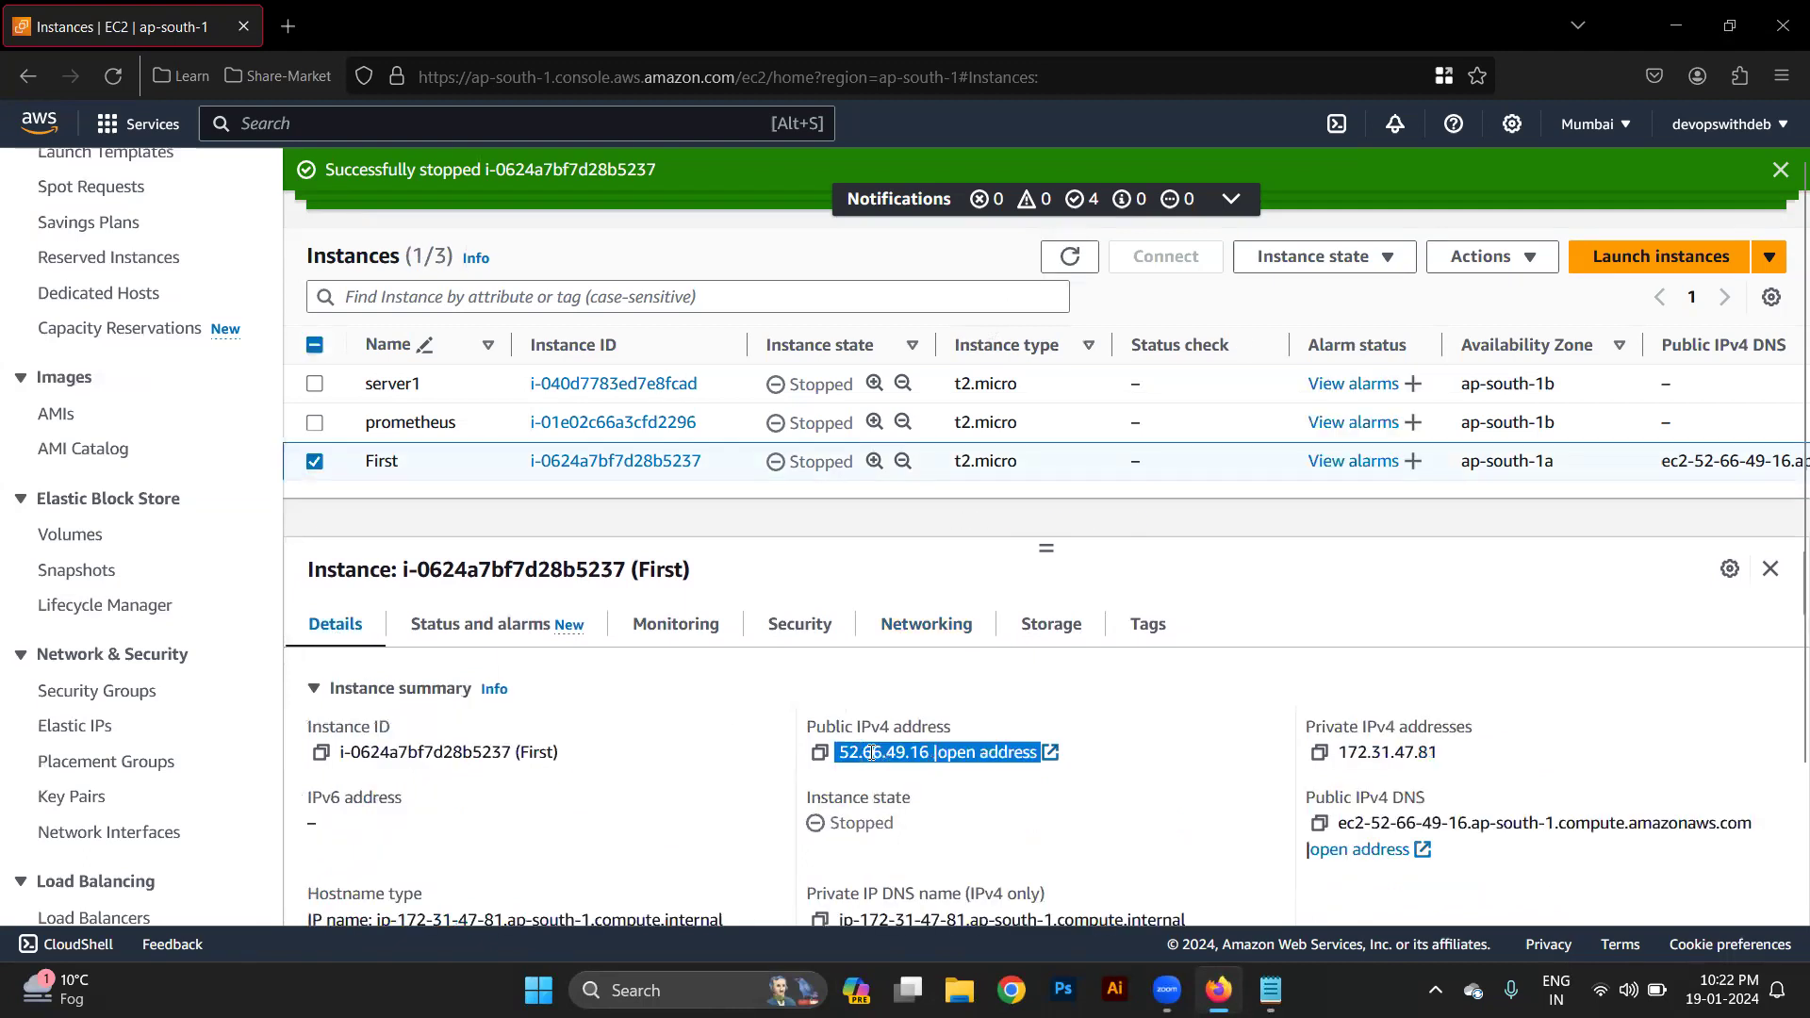
left_click(871, 752)
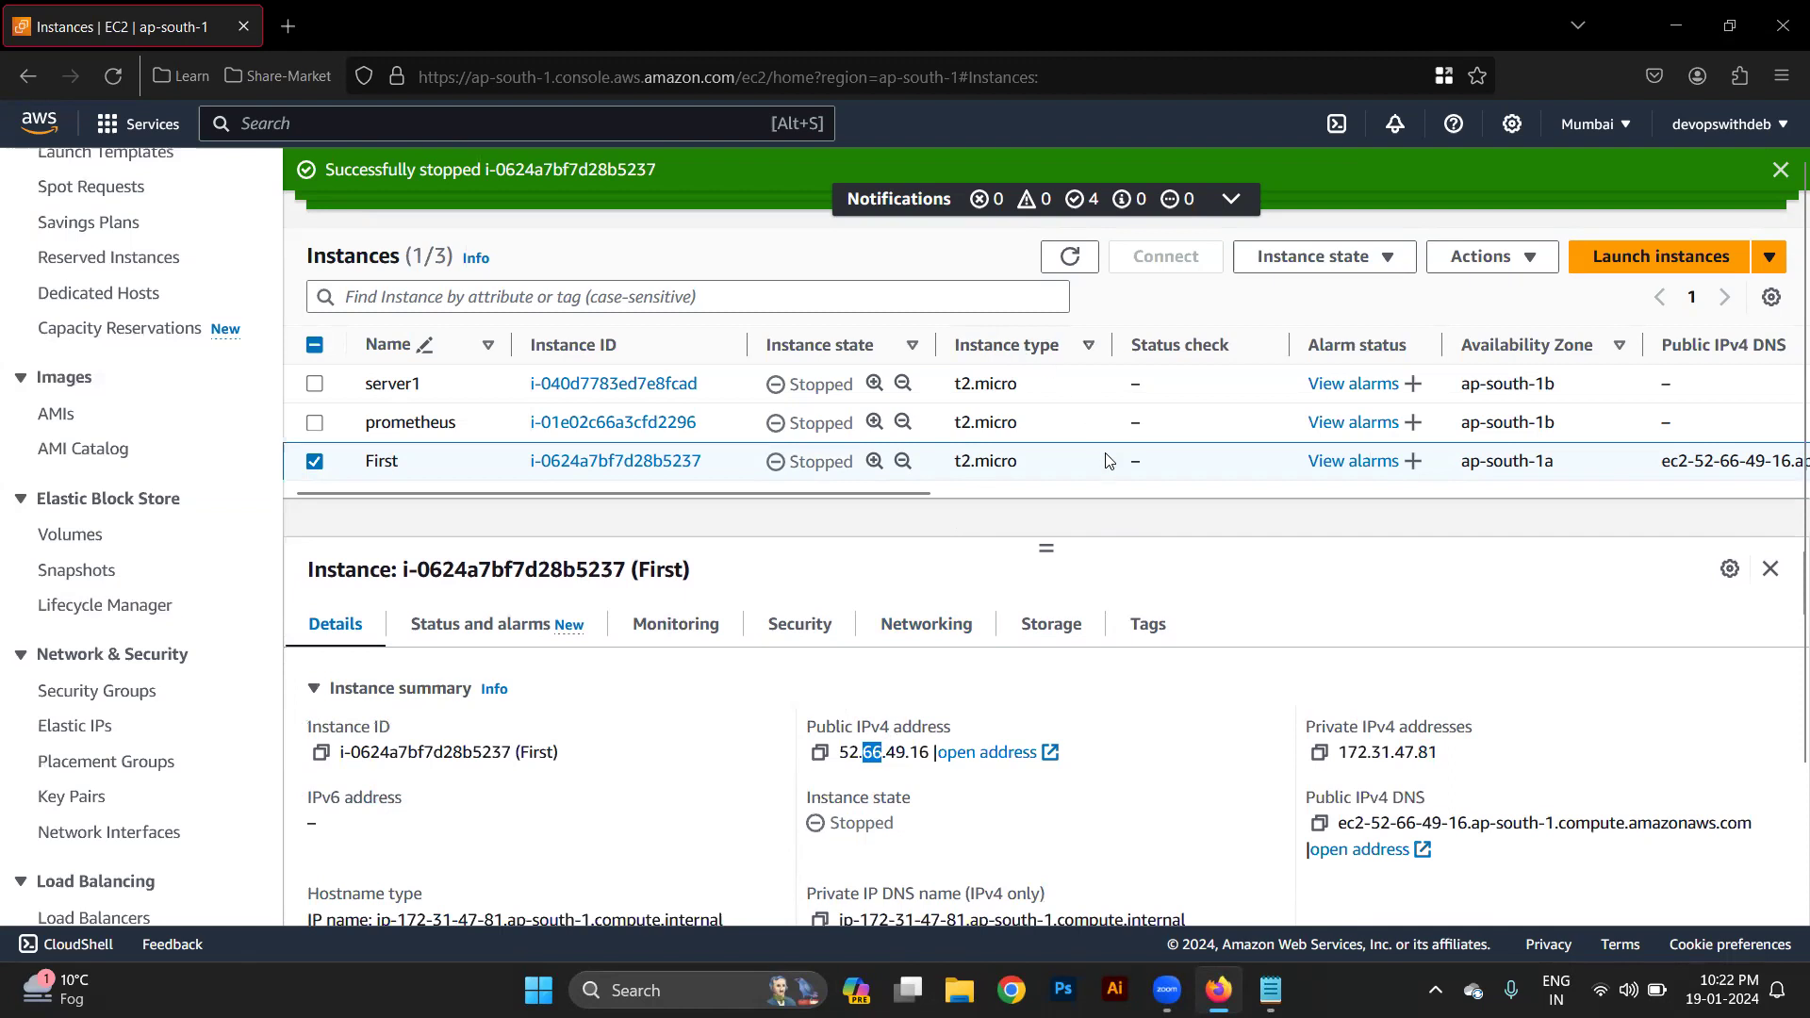
triple_click(879, 751)
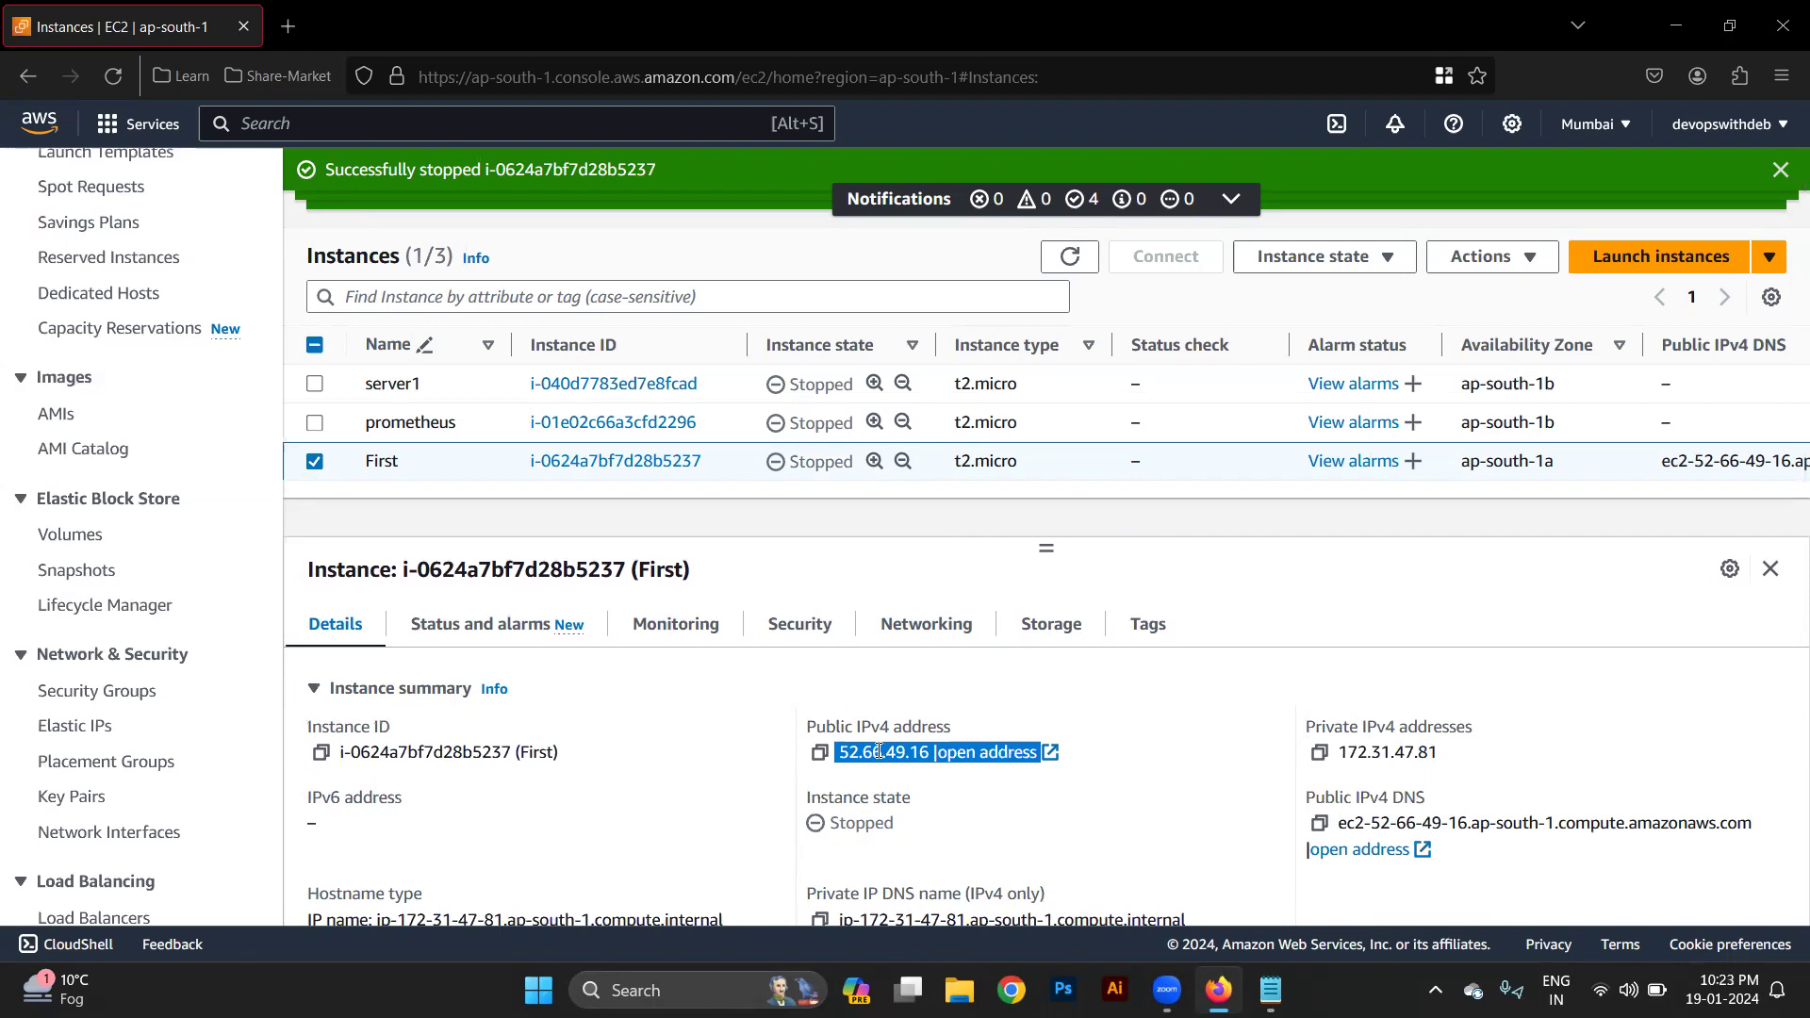
Open the list of Elastic IP addresses under Network & Security.
scroll(173, 766, "down", 2)
scroll(172, 766, "down", 1)
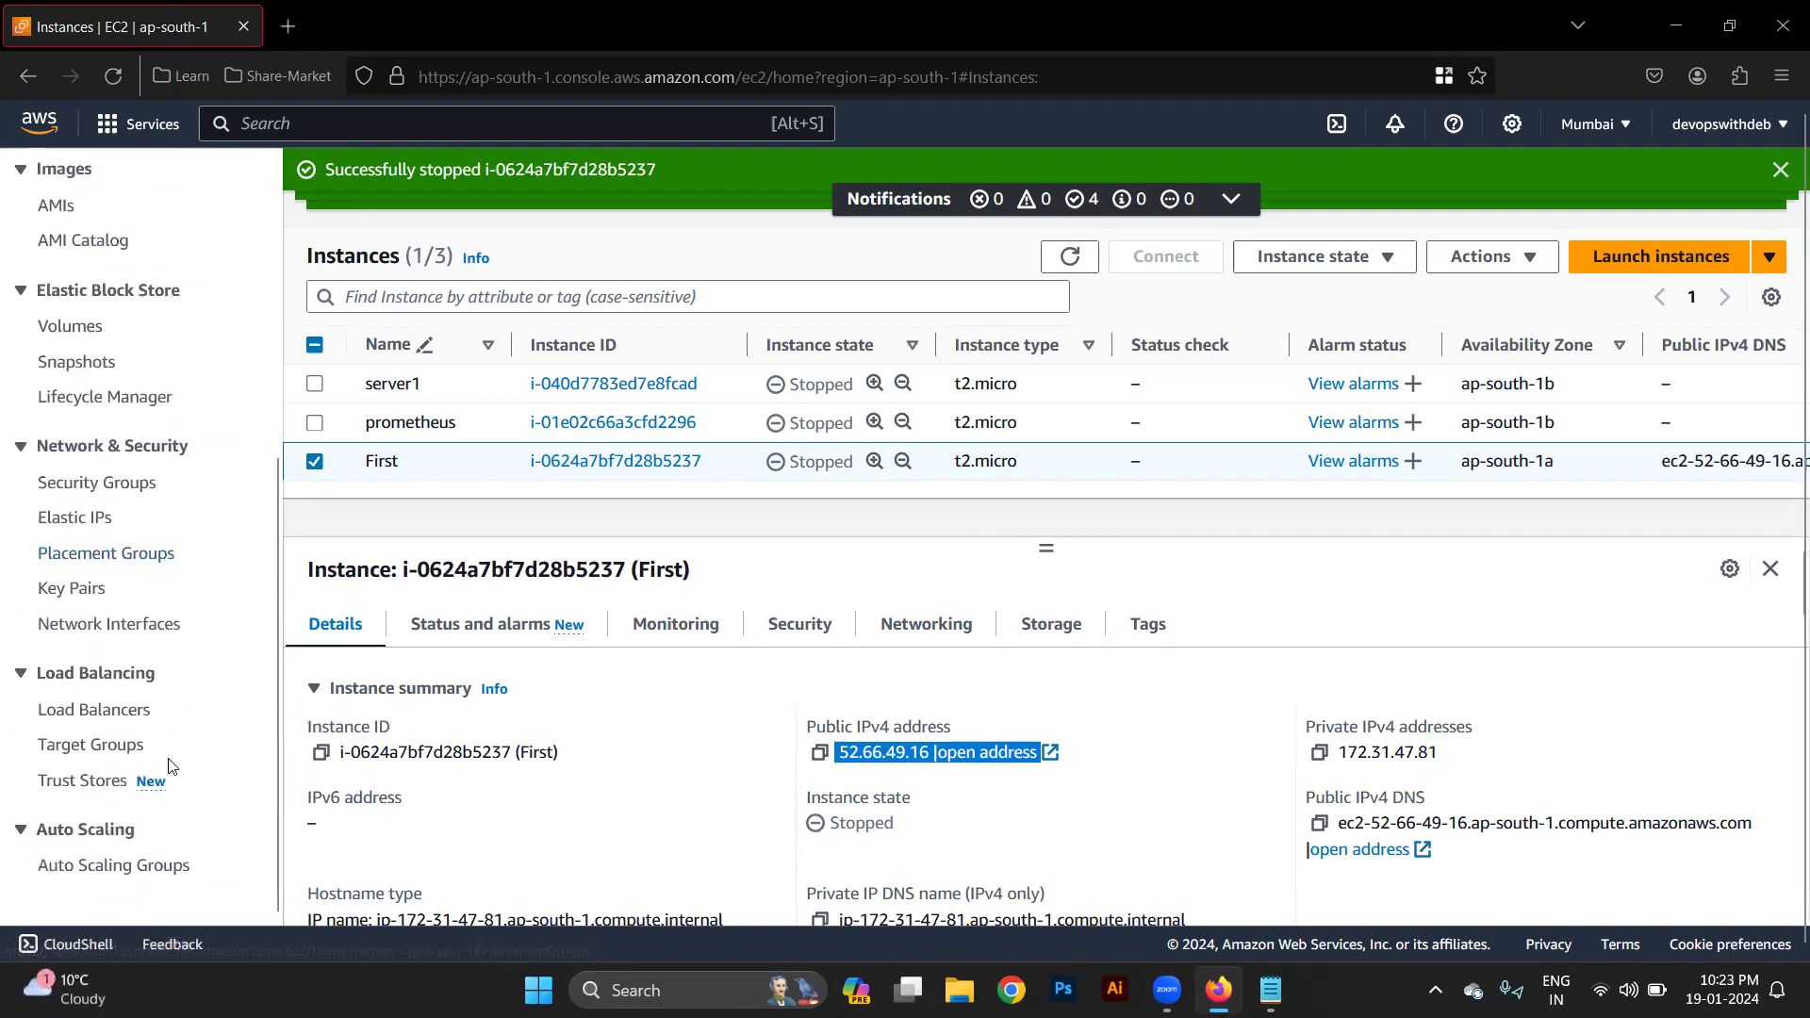
left_click(86, 526)
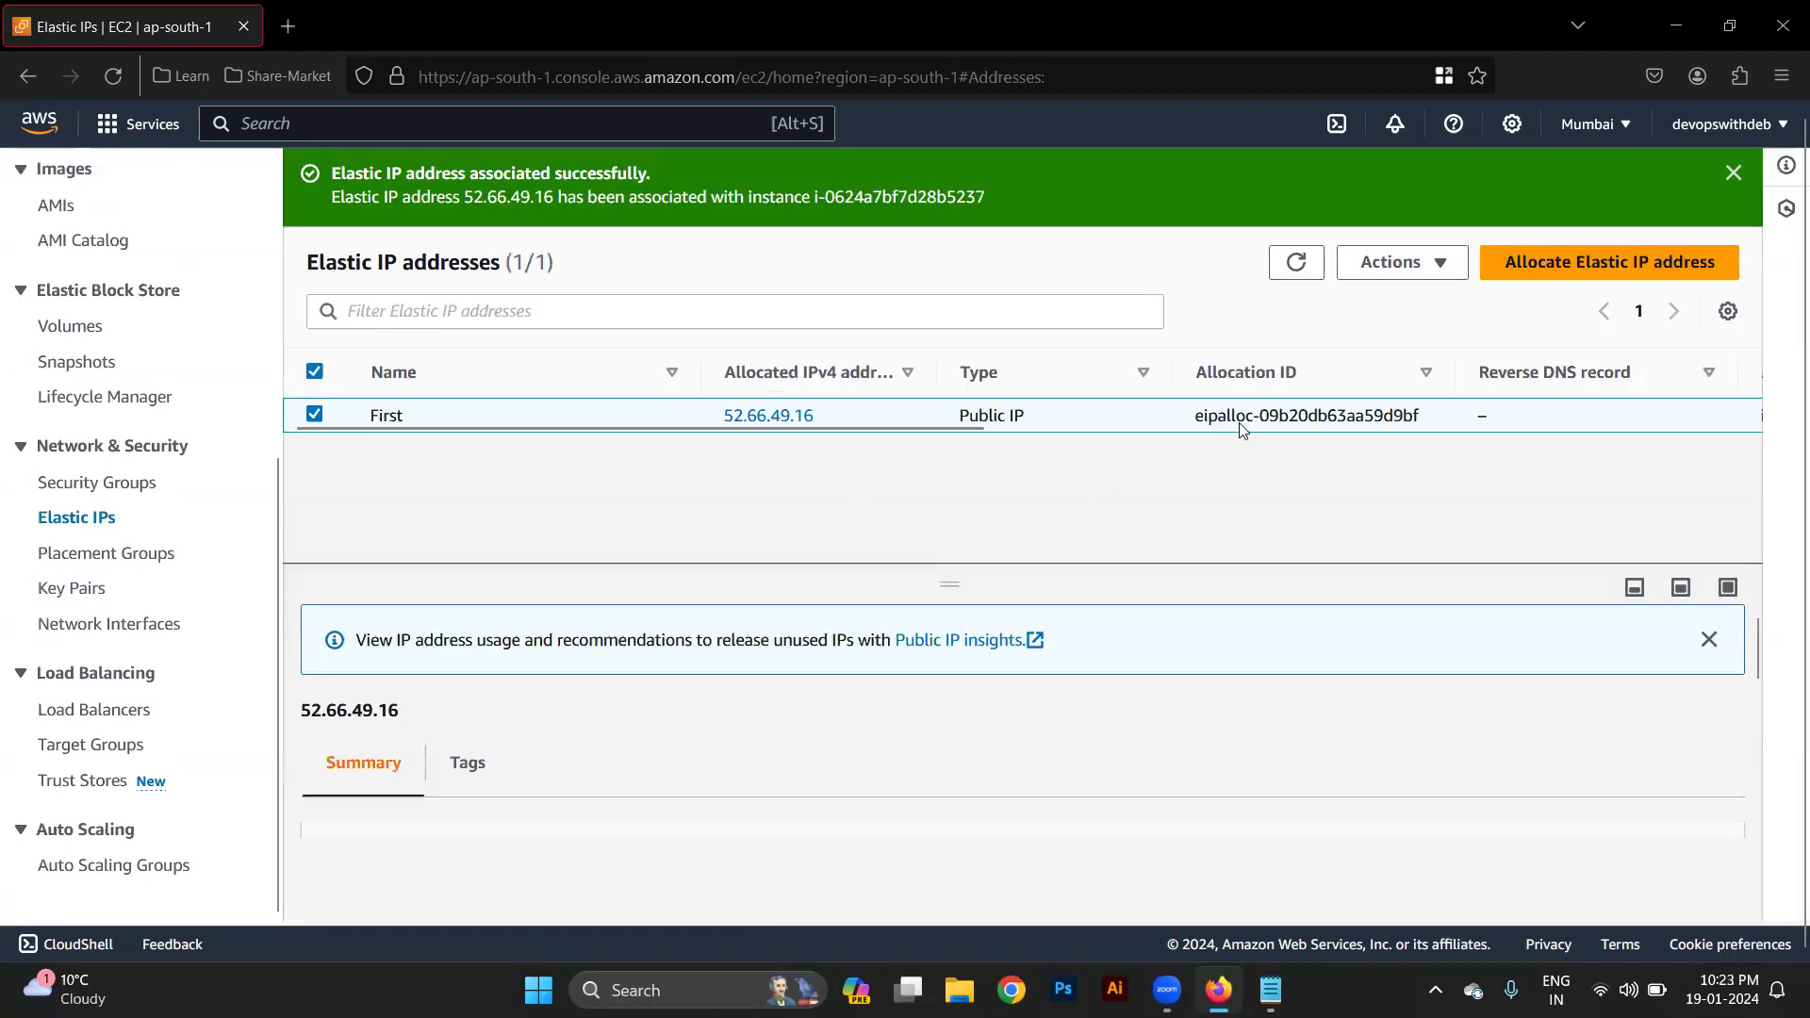
Disassociate the Elastic IP address 52.66.49.16 from the First instance.
left_click(1426, 269)
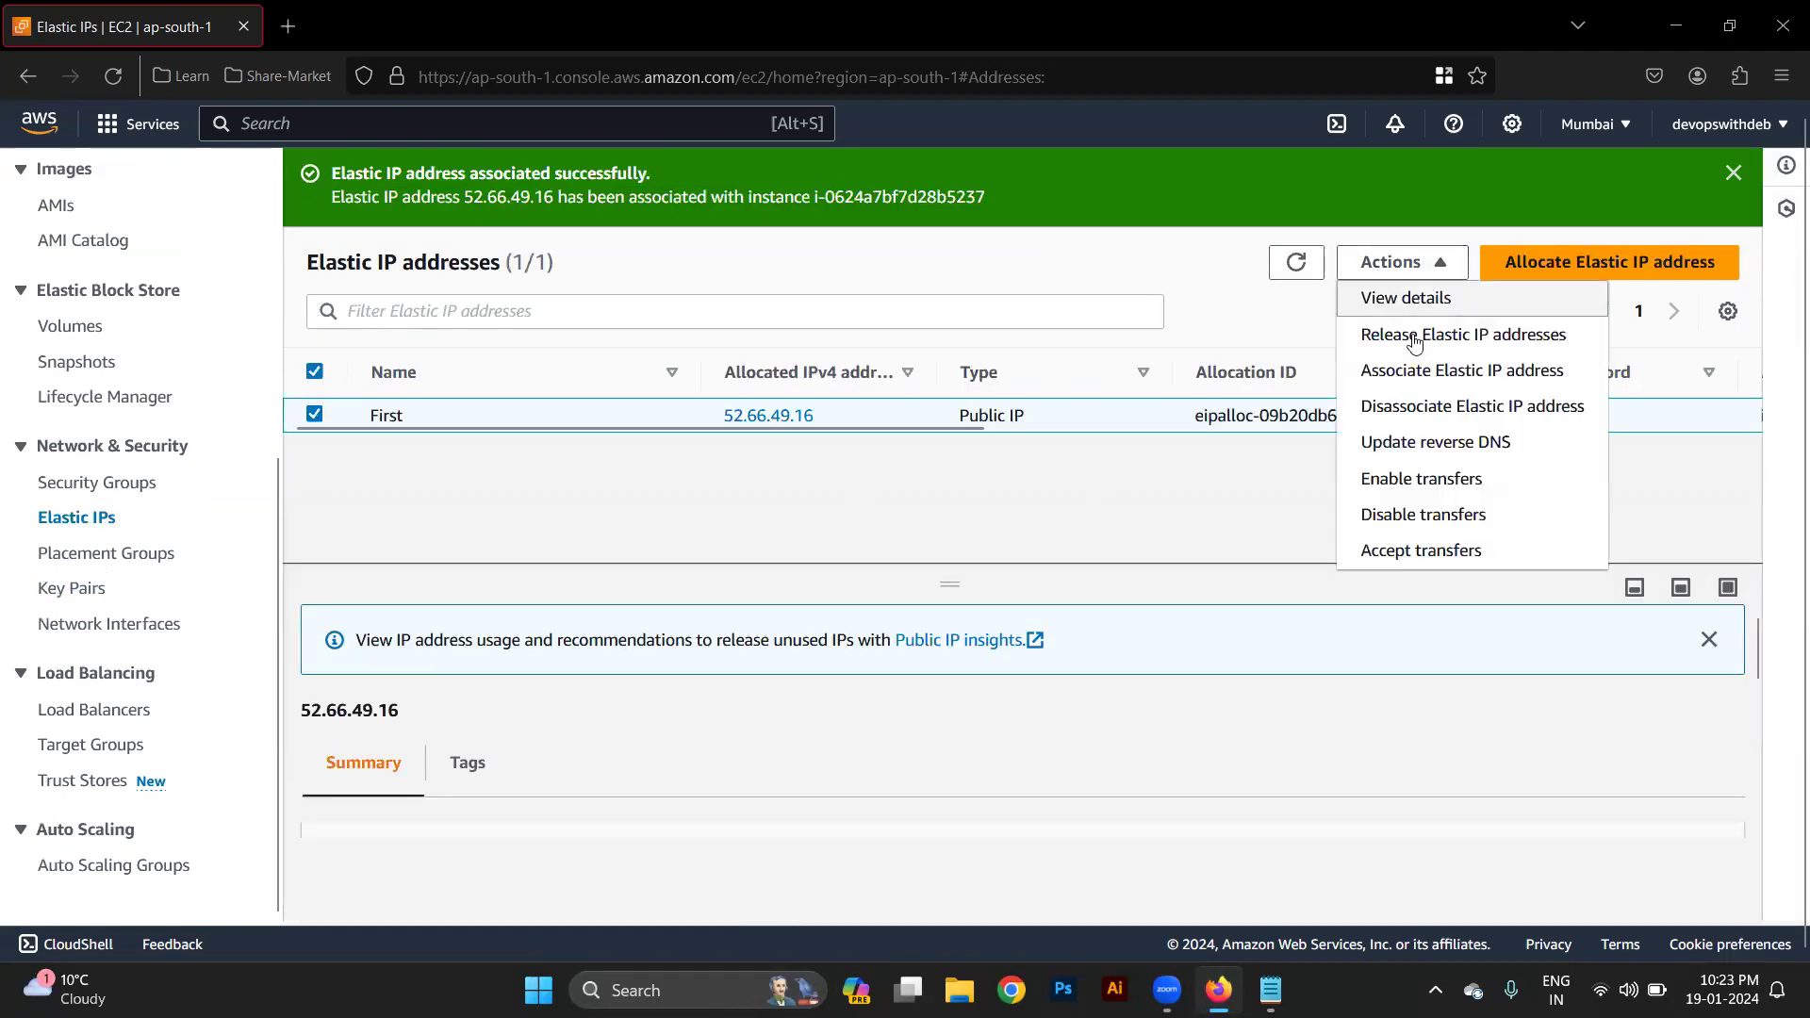
left_click(1424, 406)
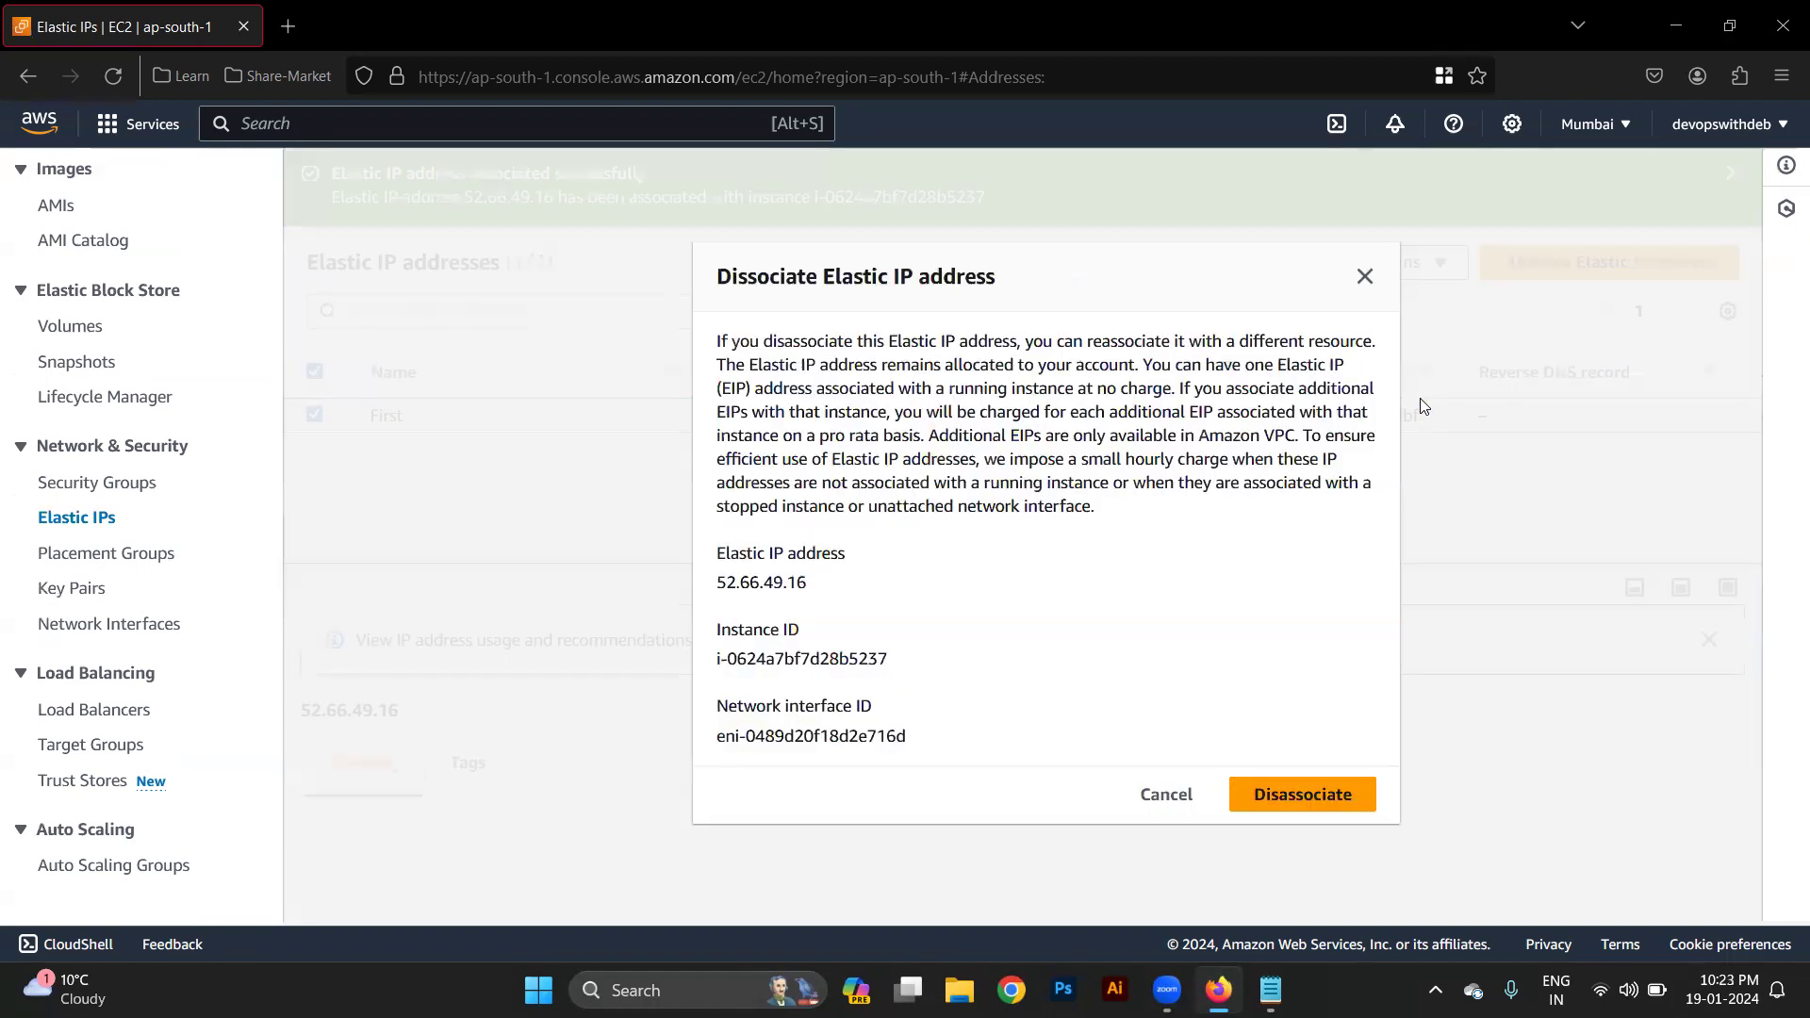
left_click(1325, 793)
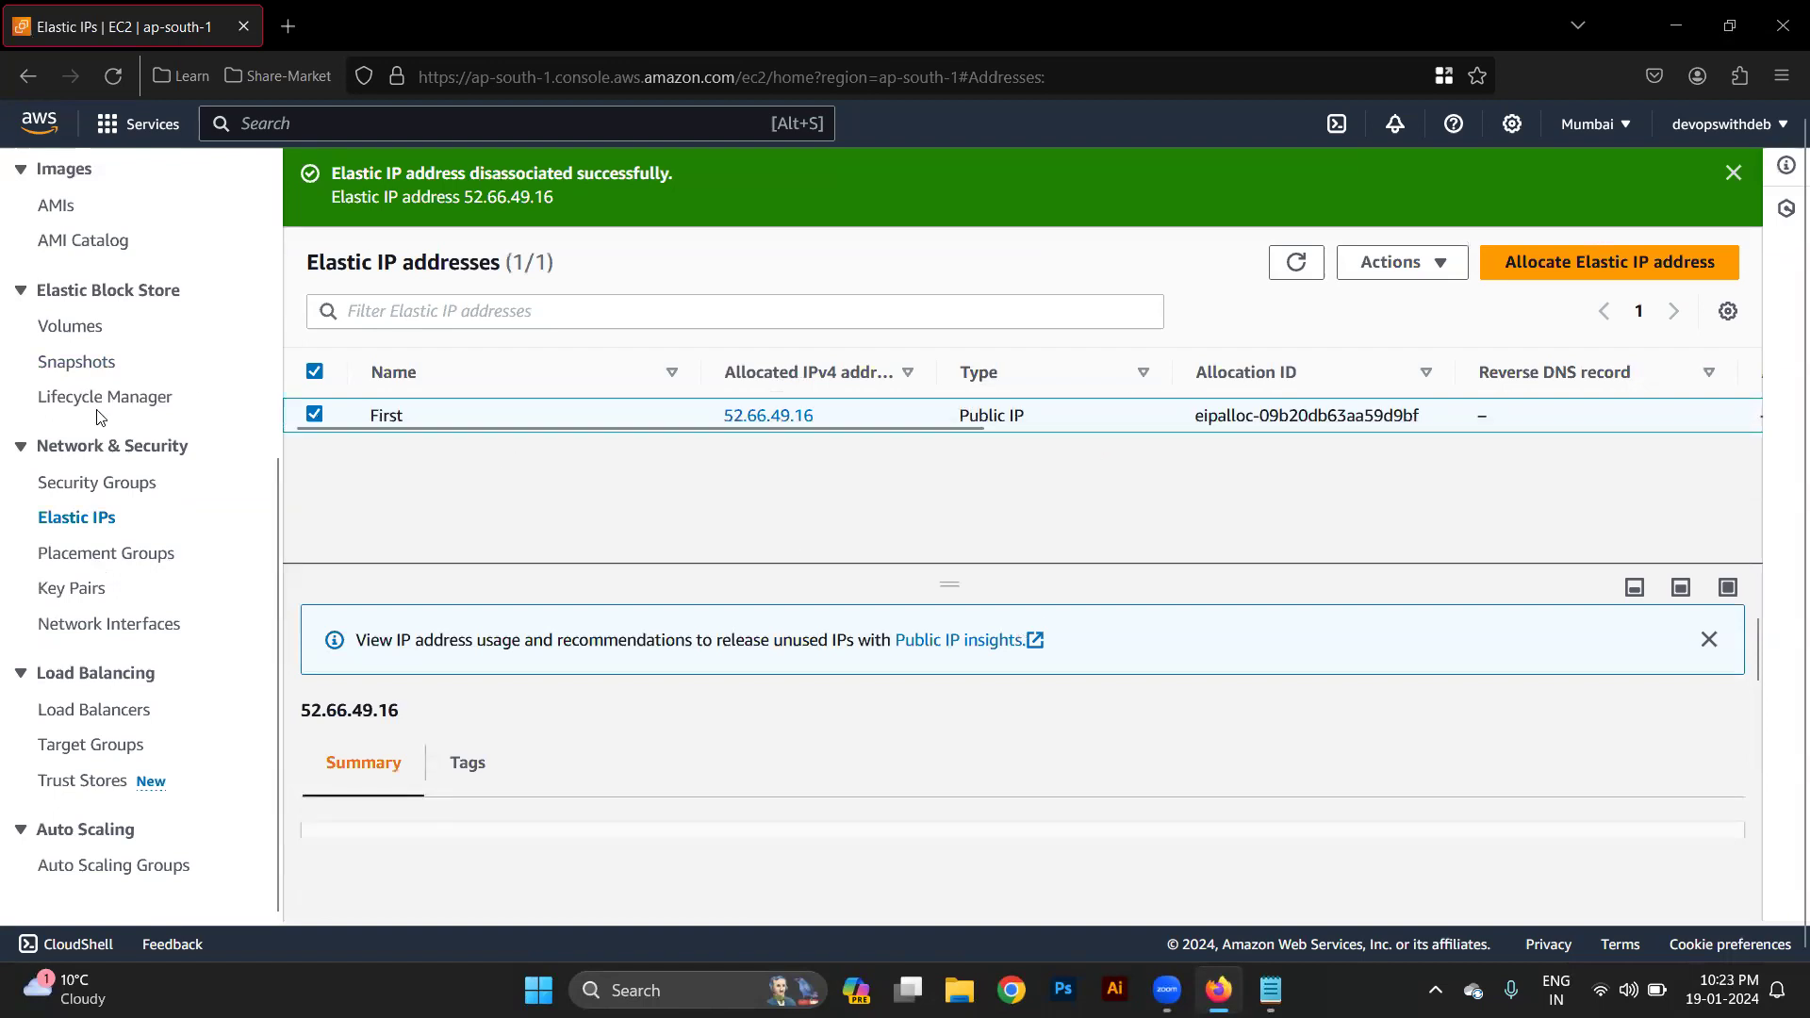
Return to the instance list, refresh it and check the stopped First instance's public IPv4 address.
scroll(90, 481, "up", 5)
left_click(91, 341)
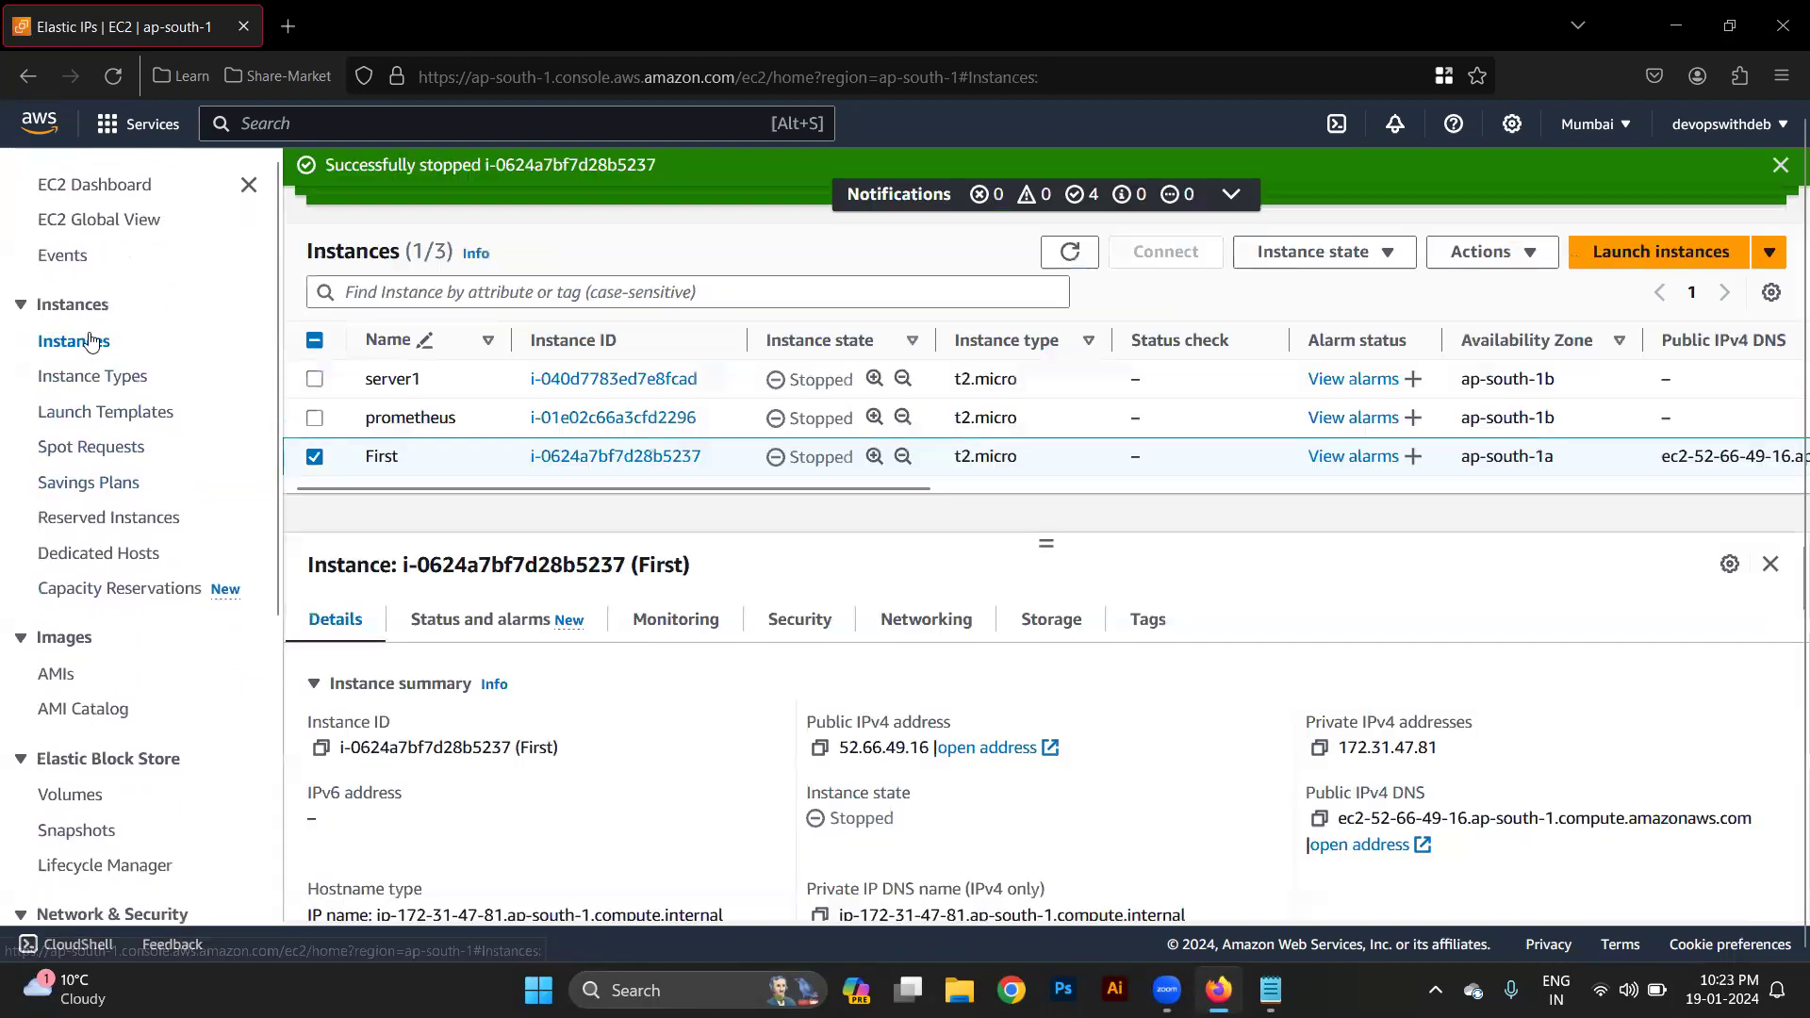
left_click(1070, 251)
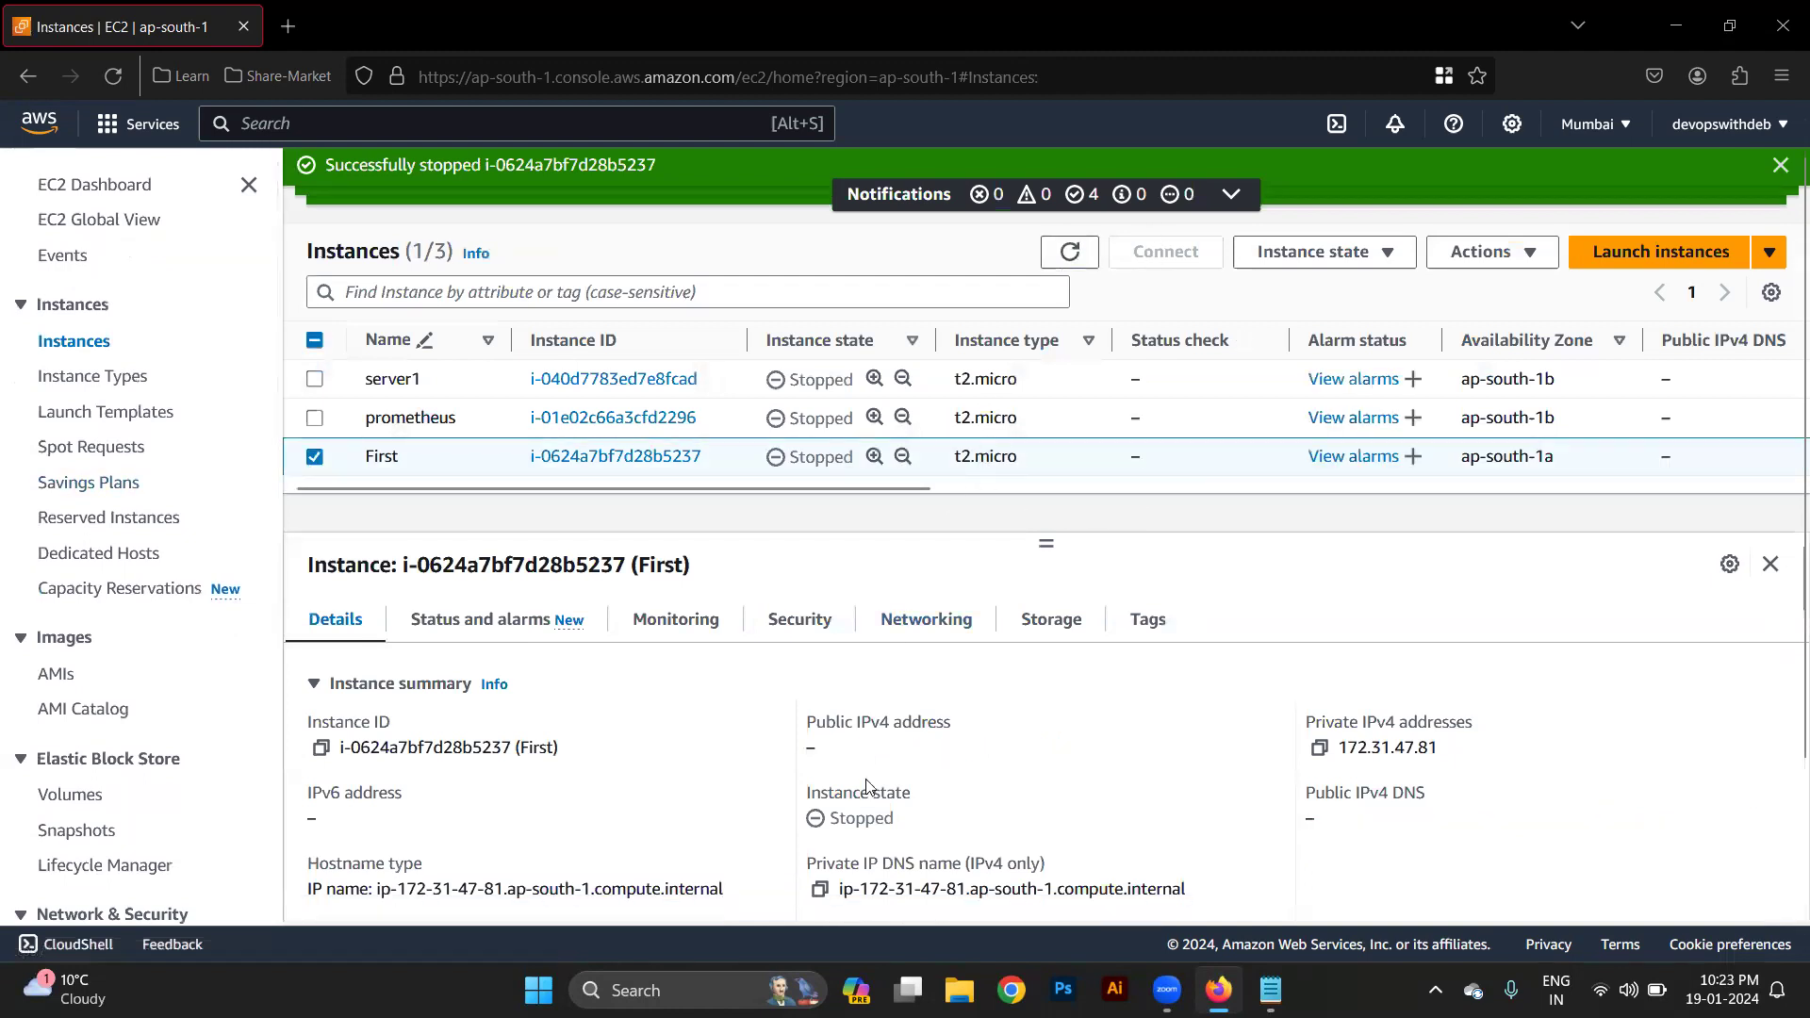
double_click(872, 731)
double_click(811, 747)
Release the First Elastic IP address 52.66.49.16 from the account.
scroll(141, 739, "down", 3)
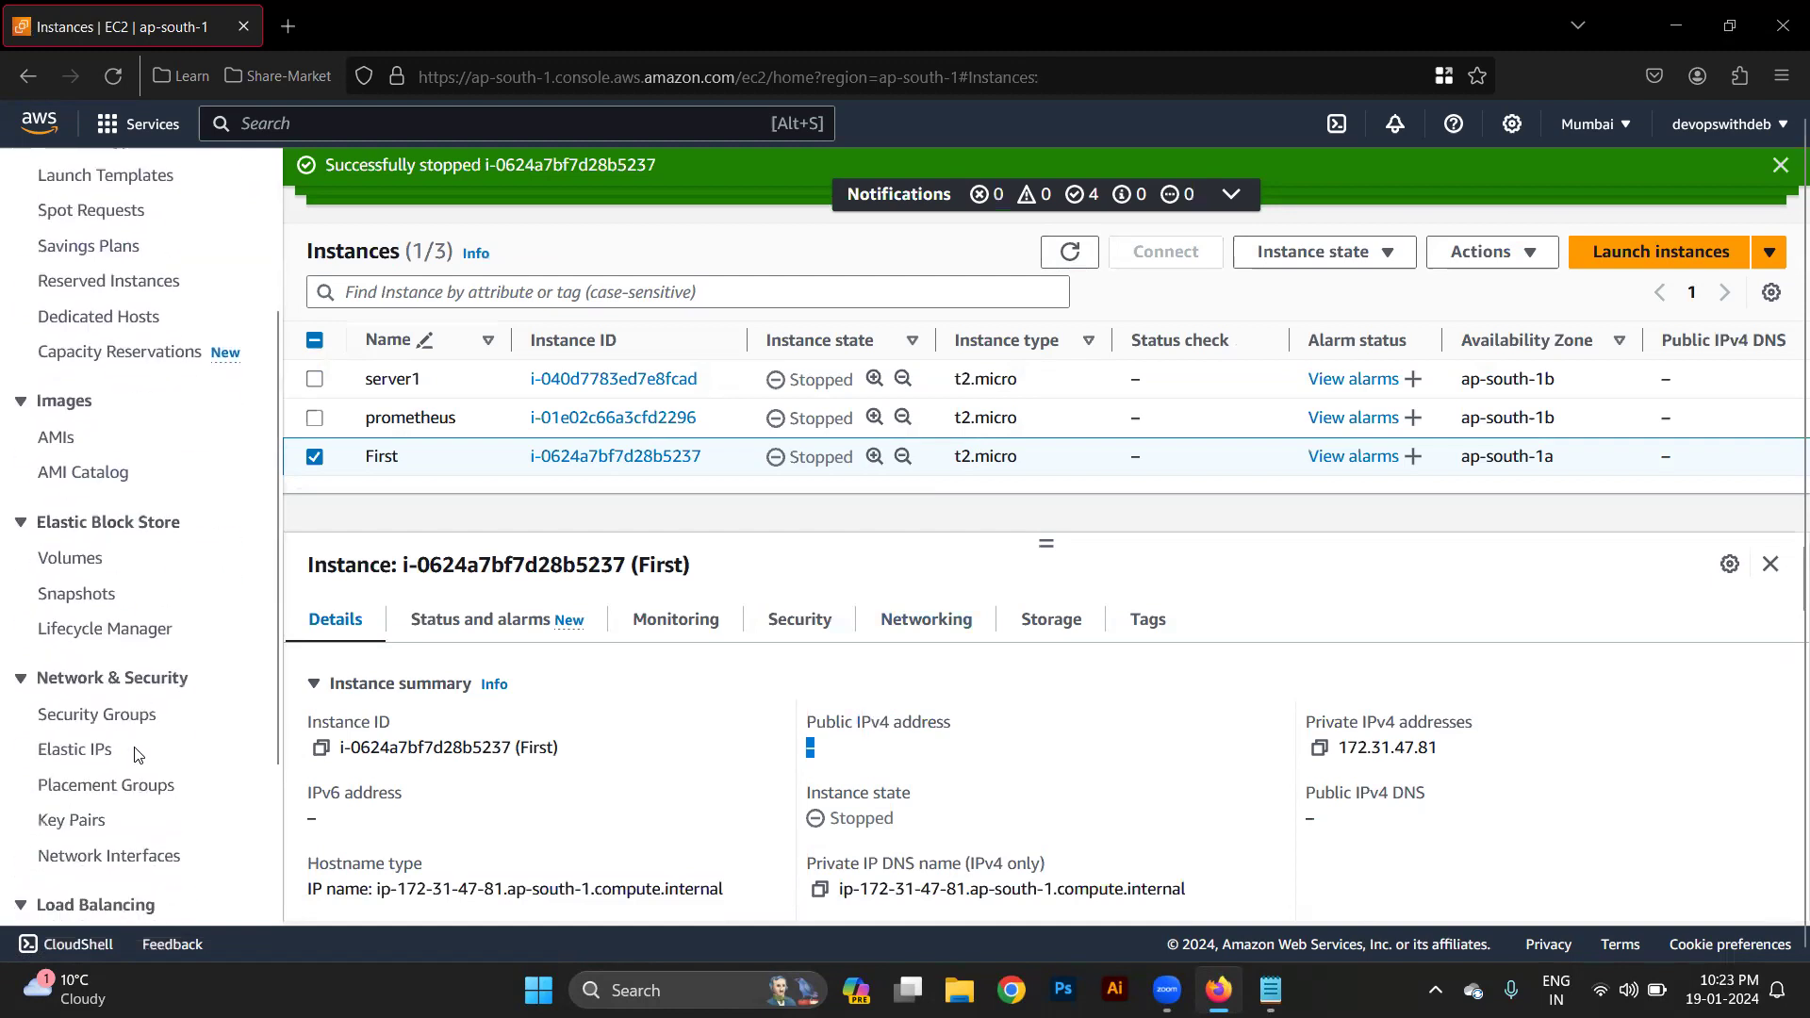
left_click(85, 751)
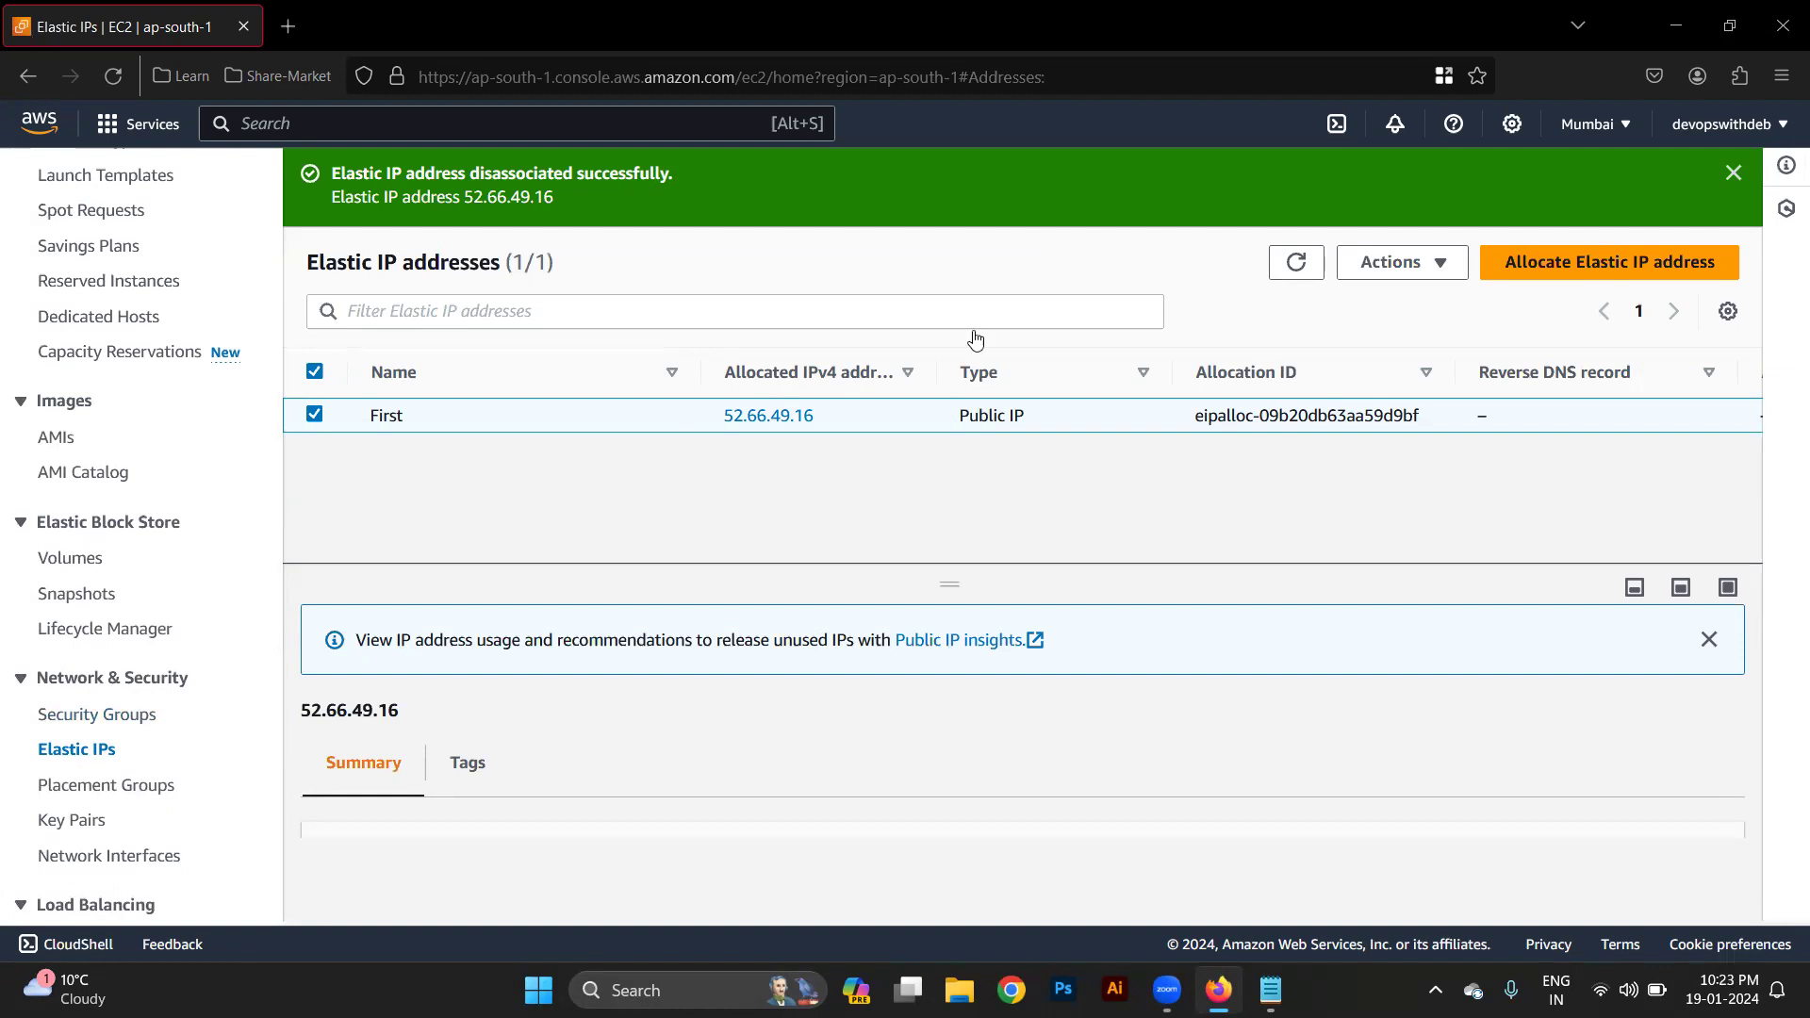
left_click(1419, 269)
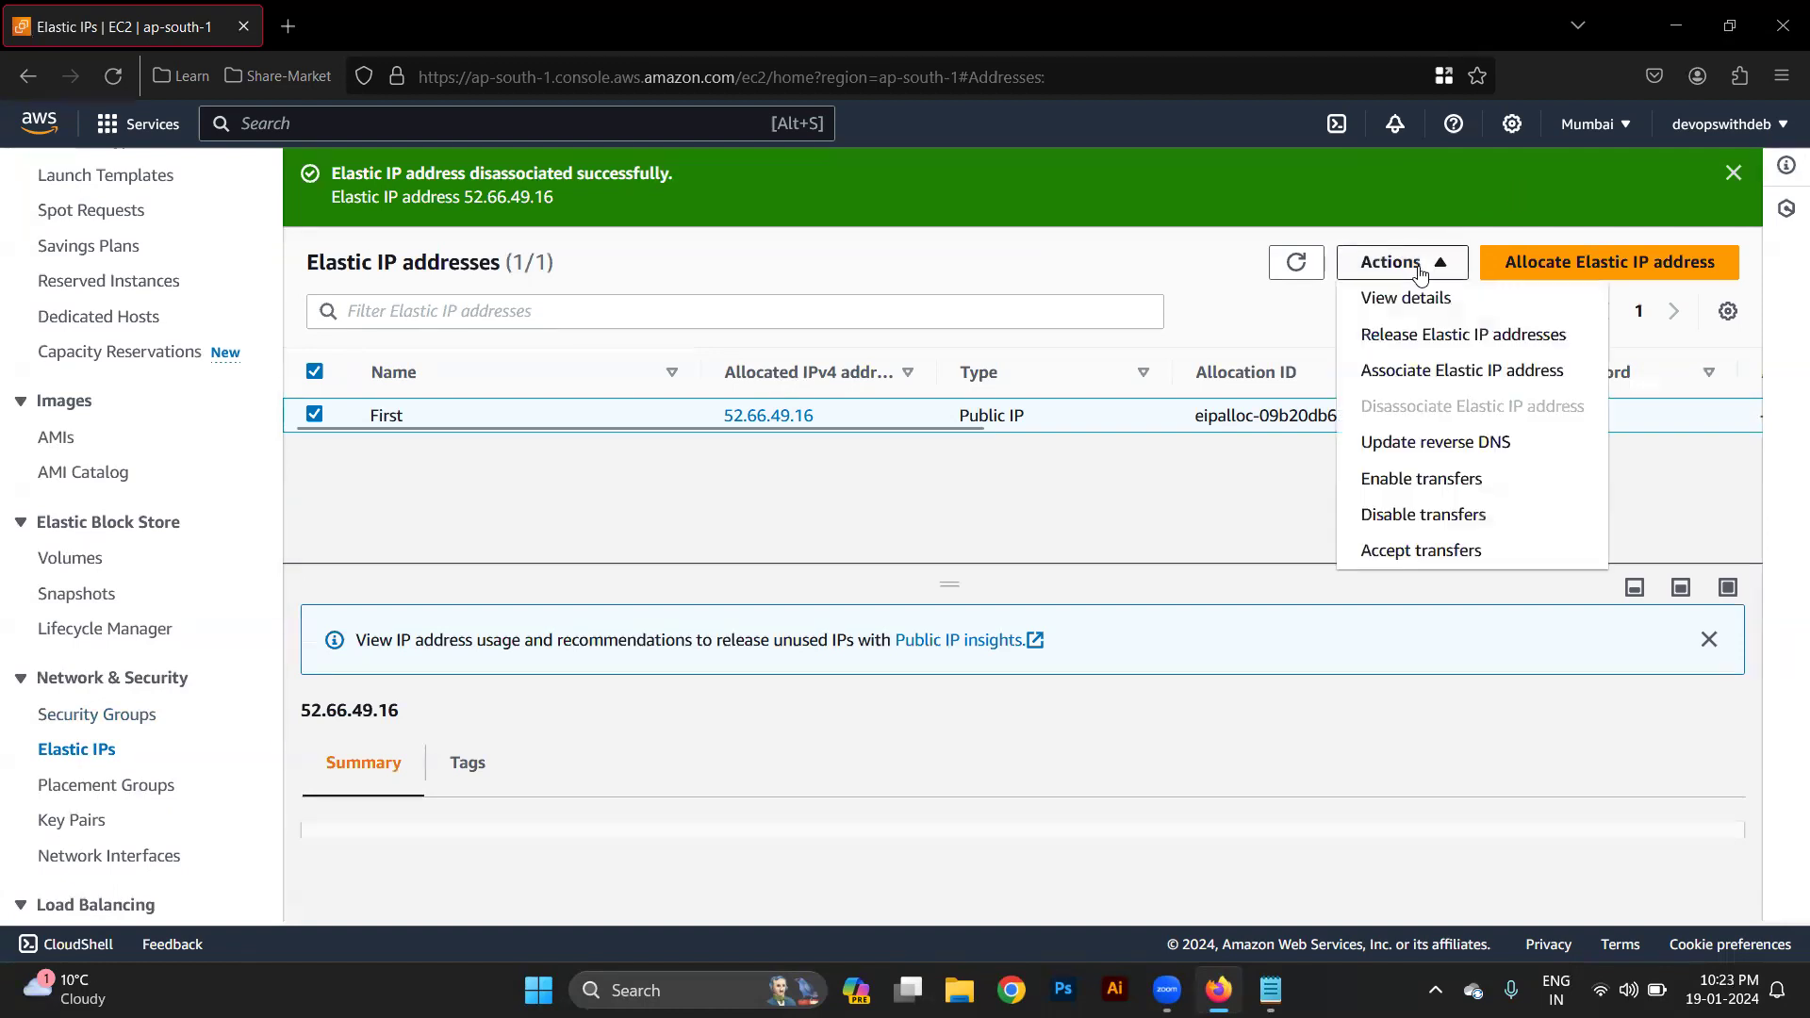
left_click(1460, 338)
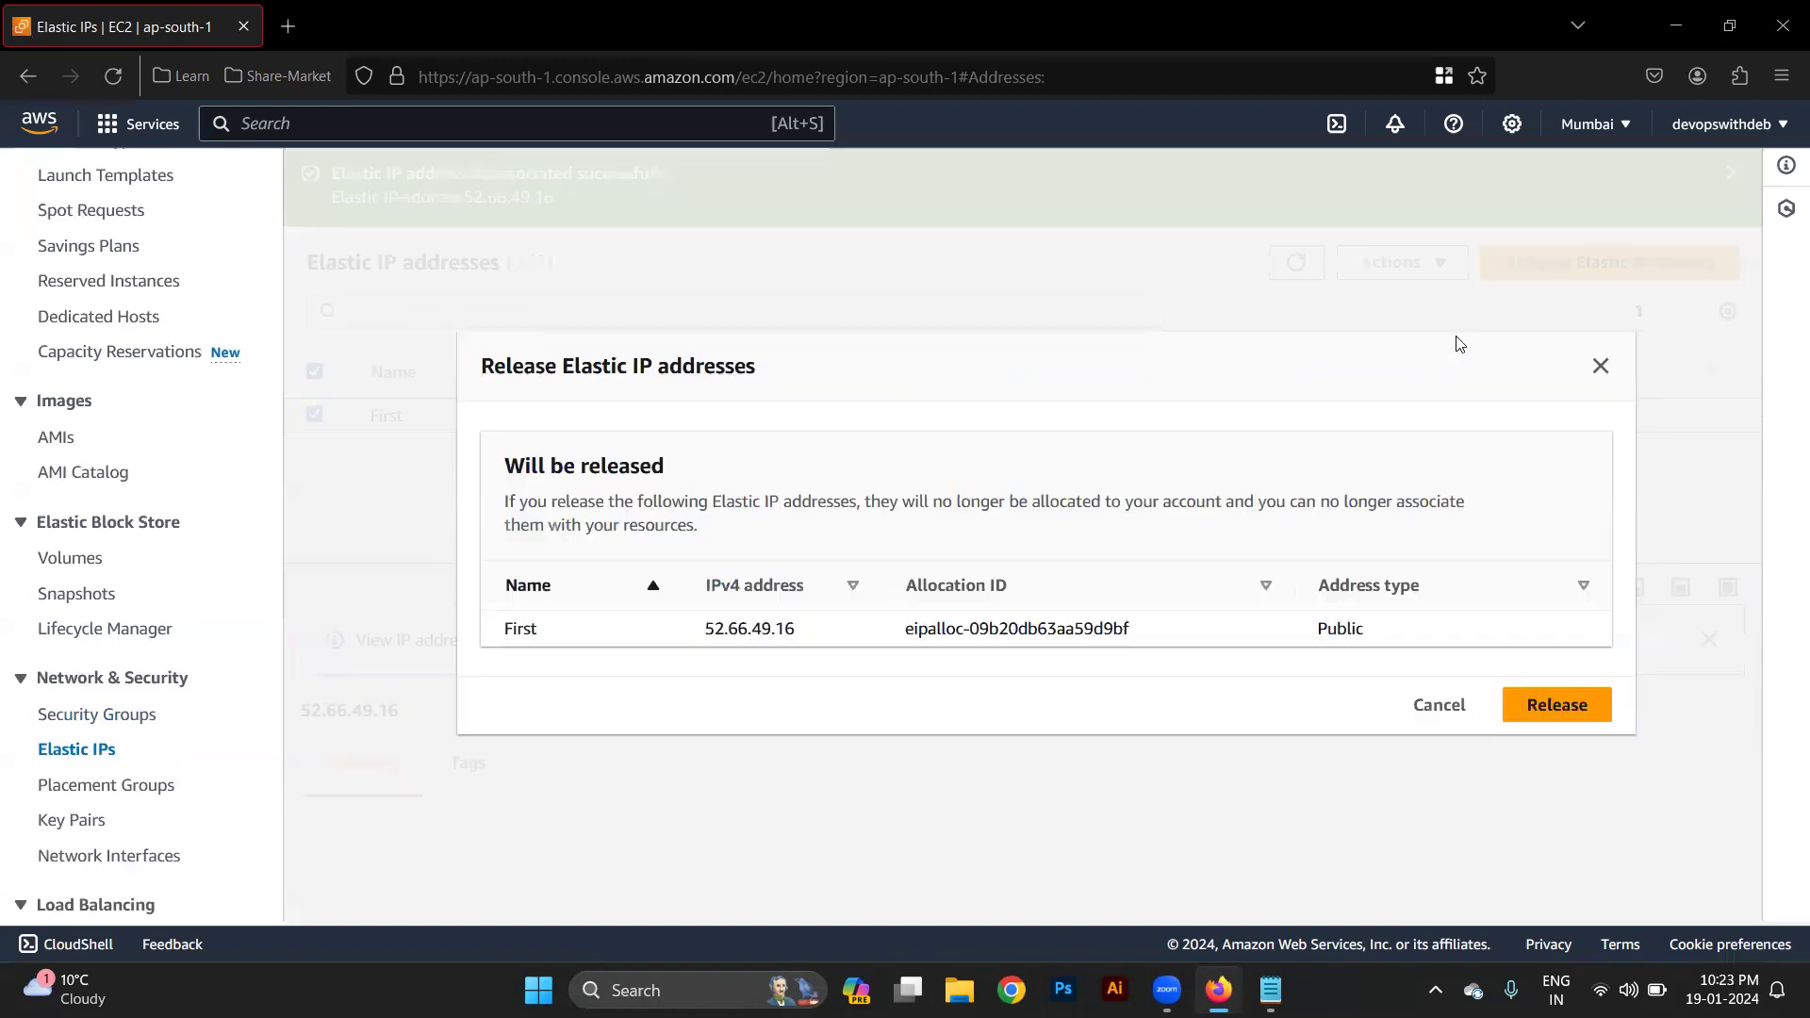
left_click(1587, 722)
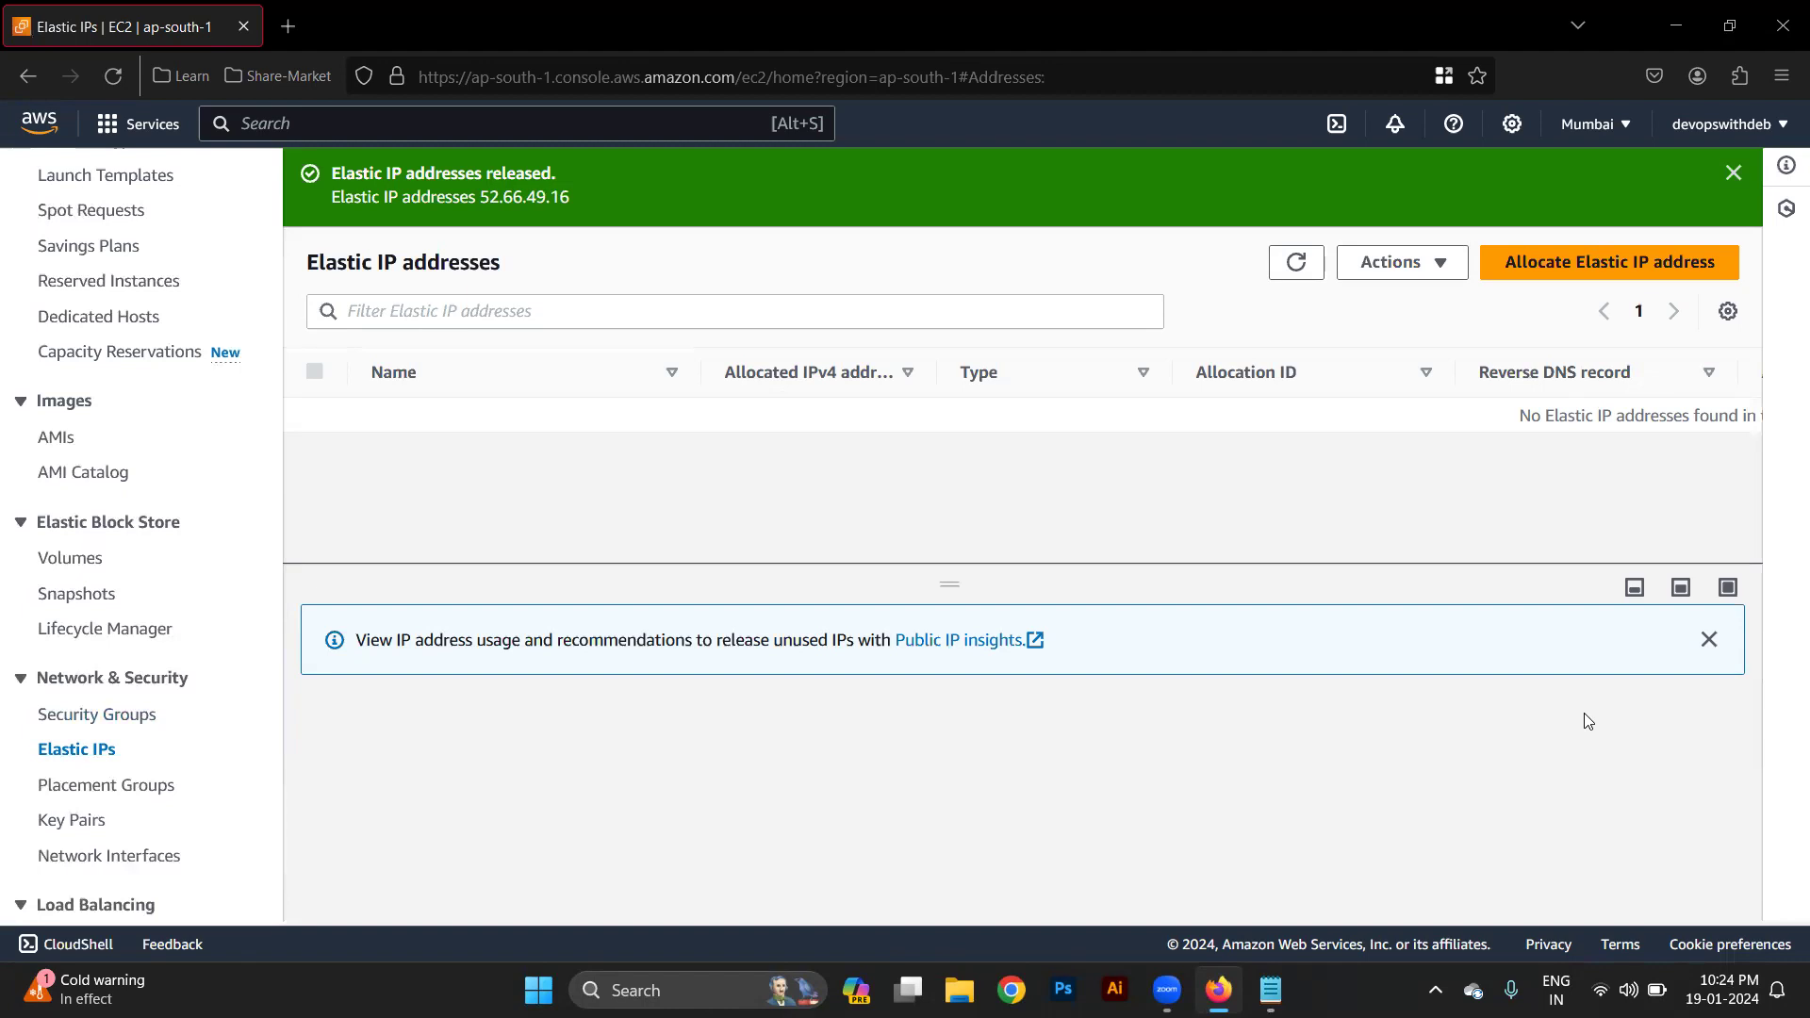
In the Notepad notes, add the line "Region = total 5 elastic IP defualt" and define Elastic IP as "static public IP".
left_click(1584, 130)
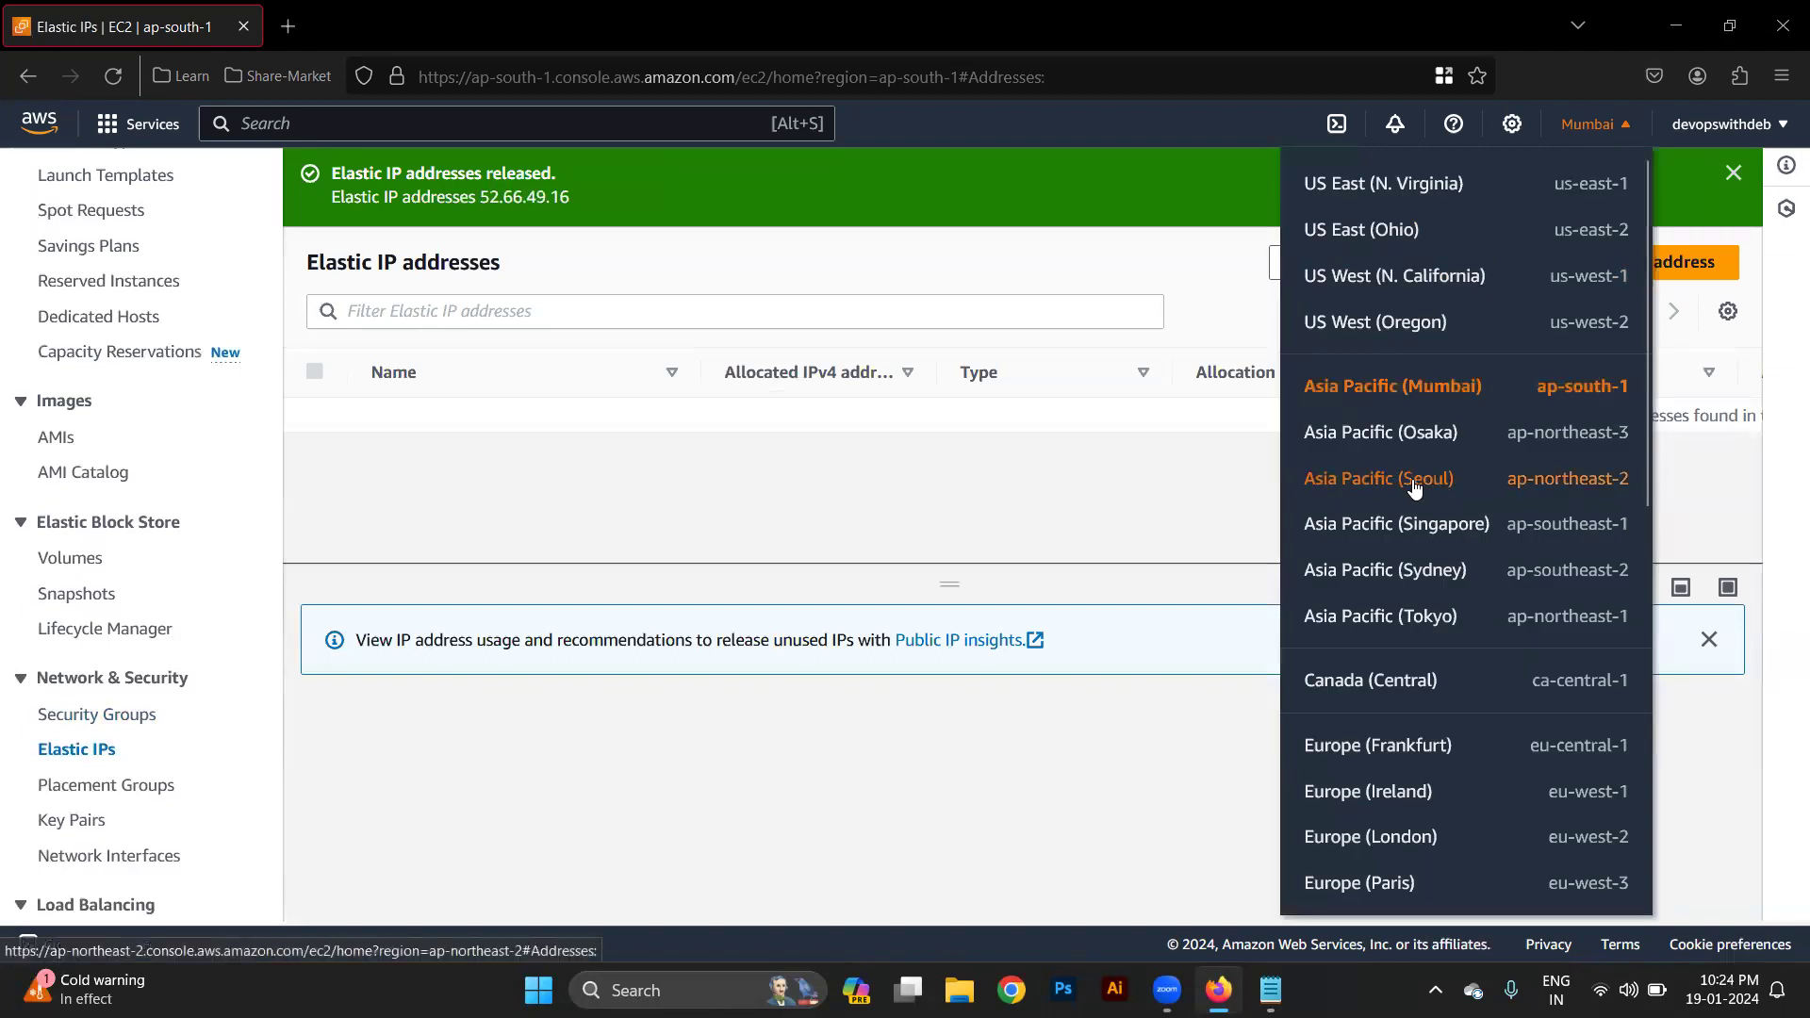
key("alt+Tab")
left_click(1148, 532)
left_click(1152, 533)
key("Return")
key("Return")
type("R")
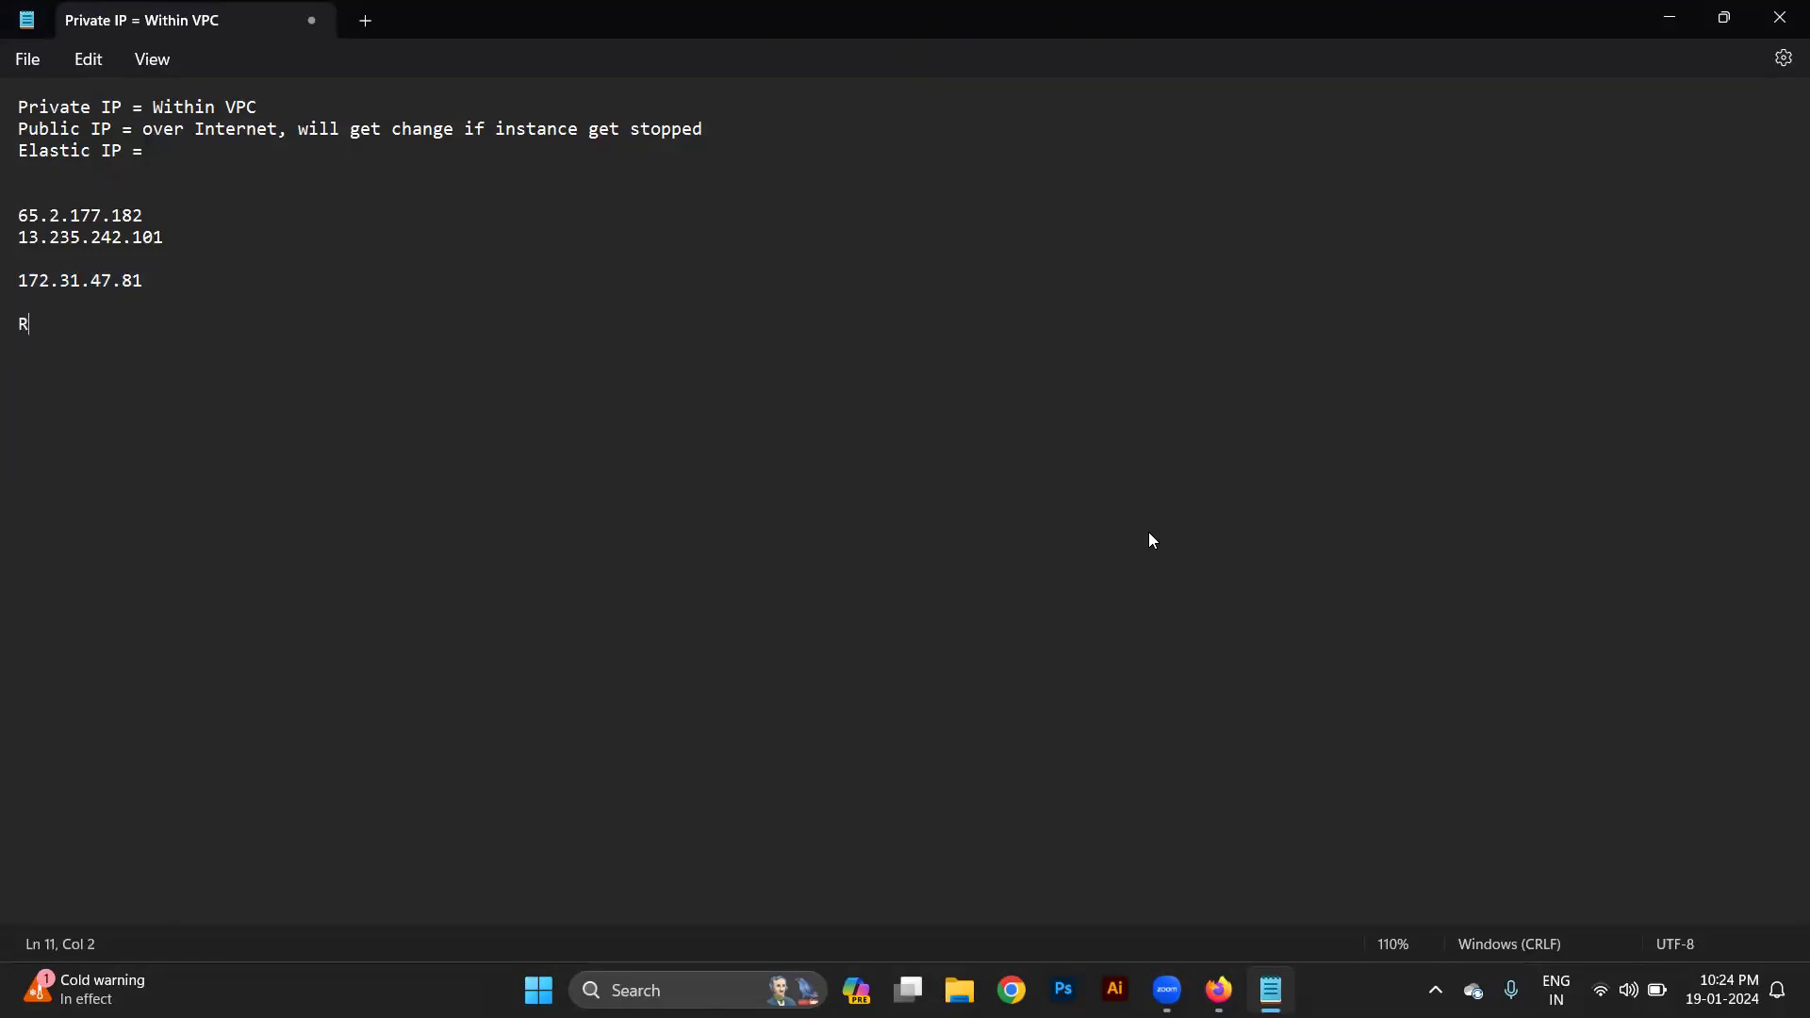
type("egion = total 5 elastic IP defualt")
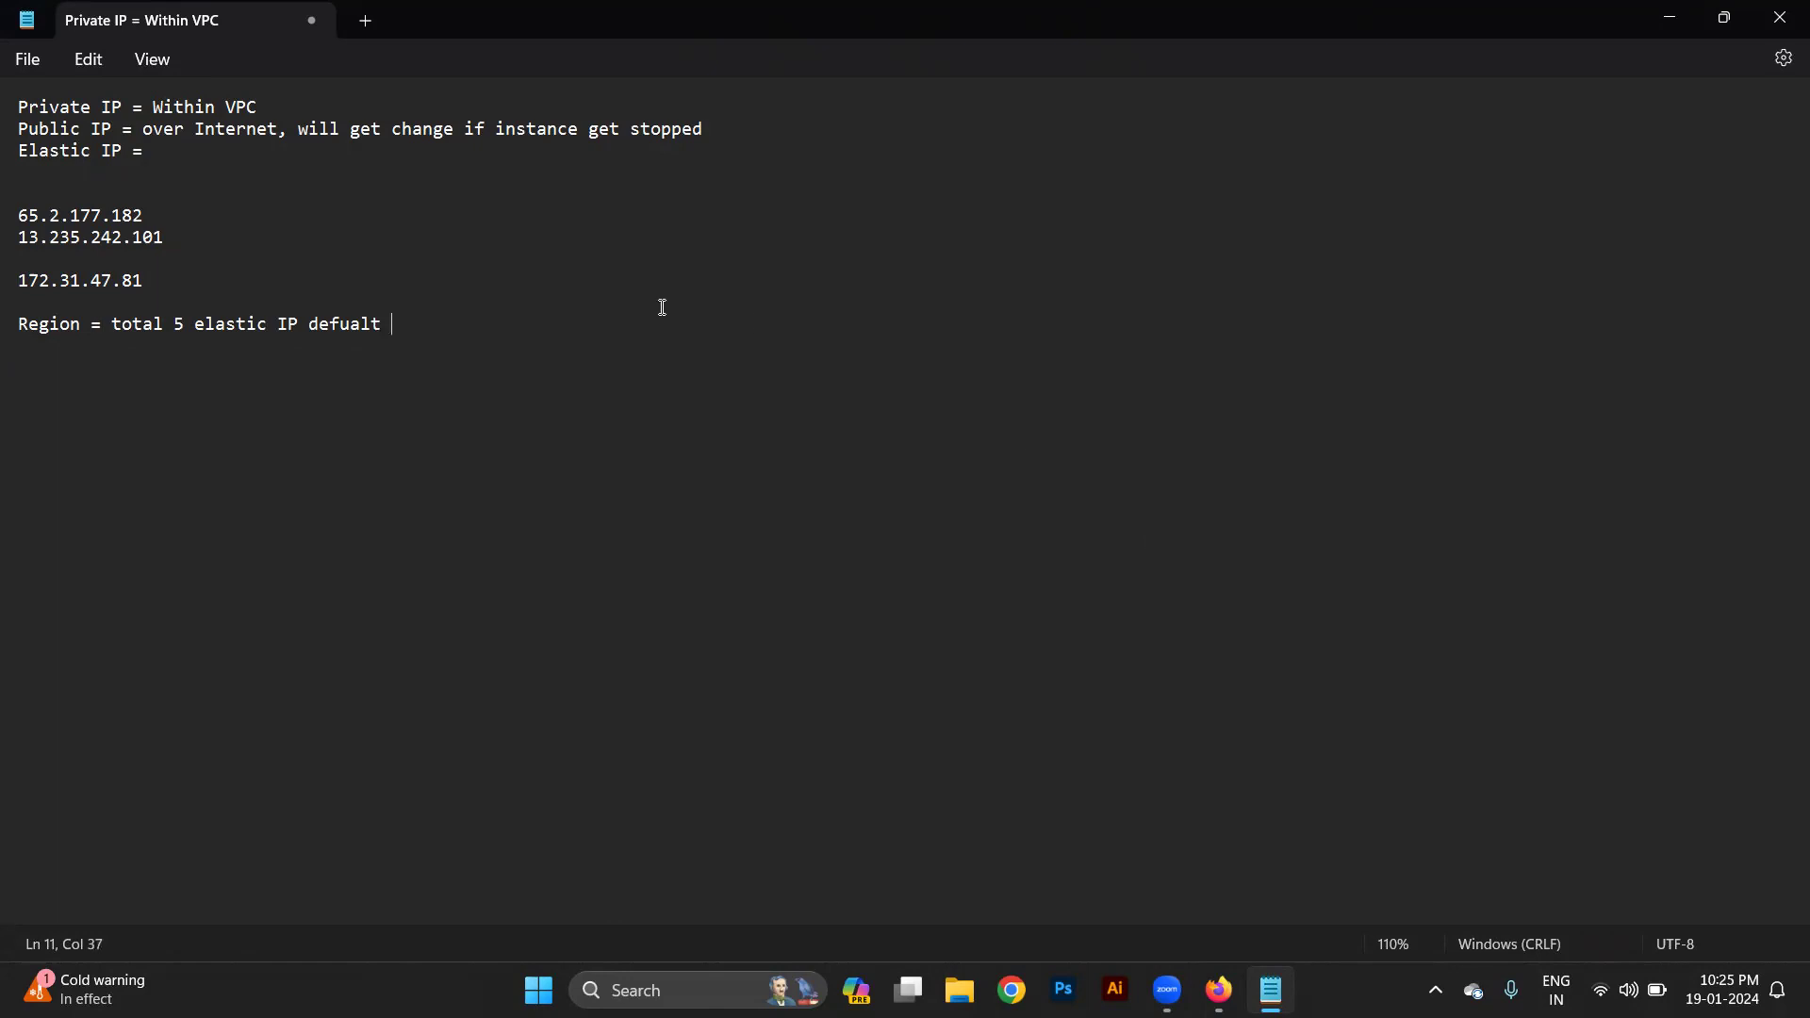
left_click(352, 149)
type("static public IP")
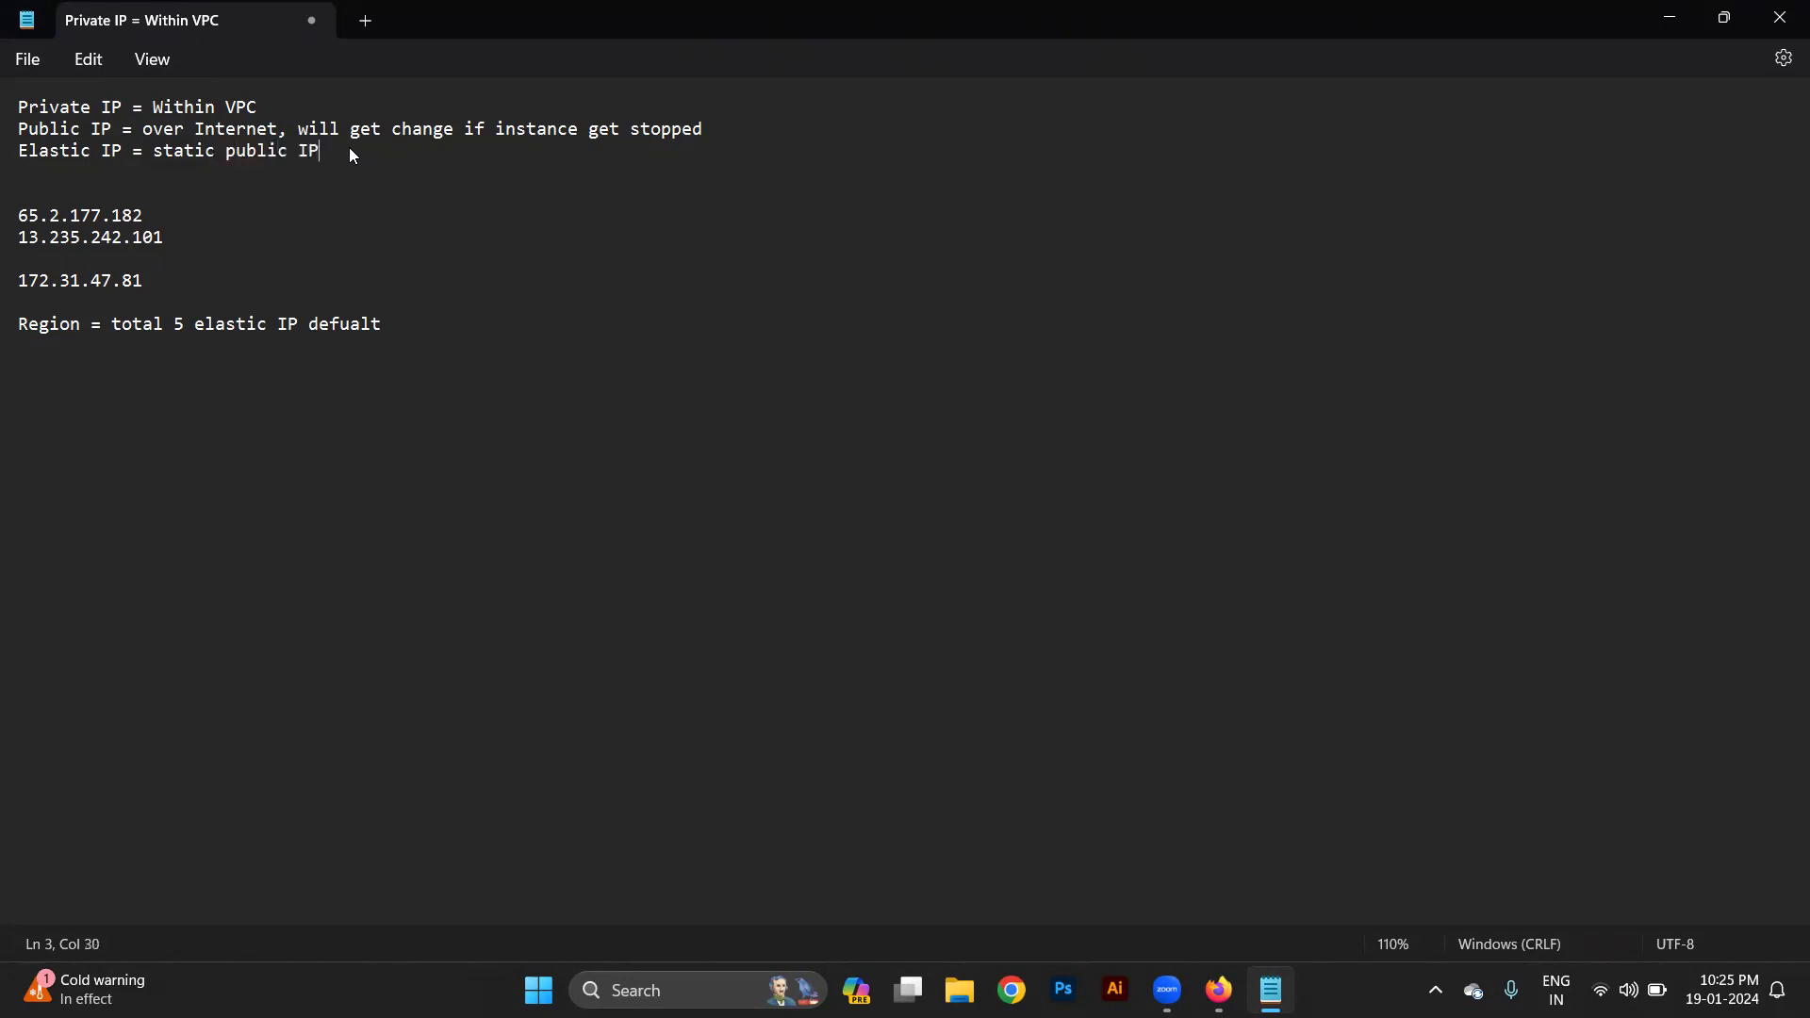
Switch back to the EC2 console in Firefox and start the stopped First instance.
key("alt+Tab")
left_click(969, 534)
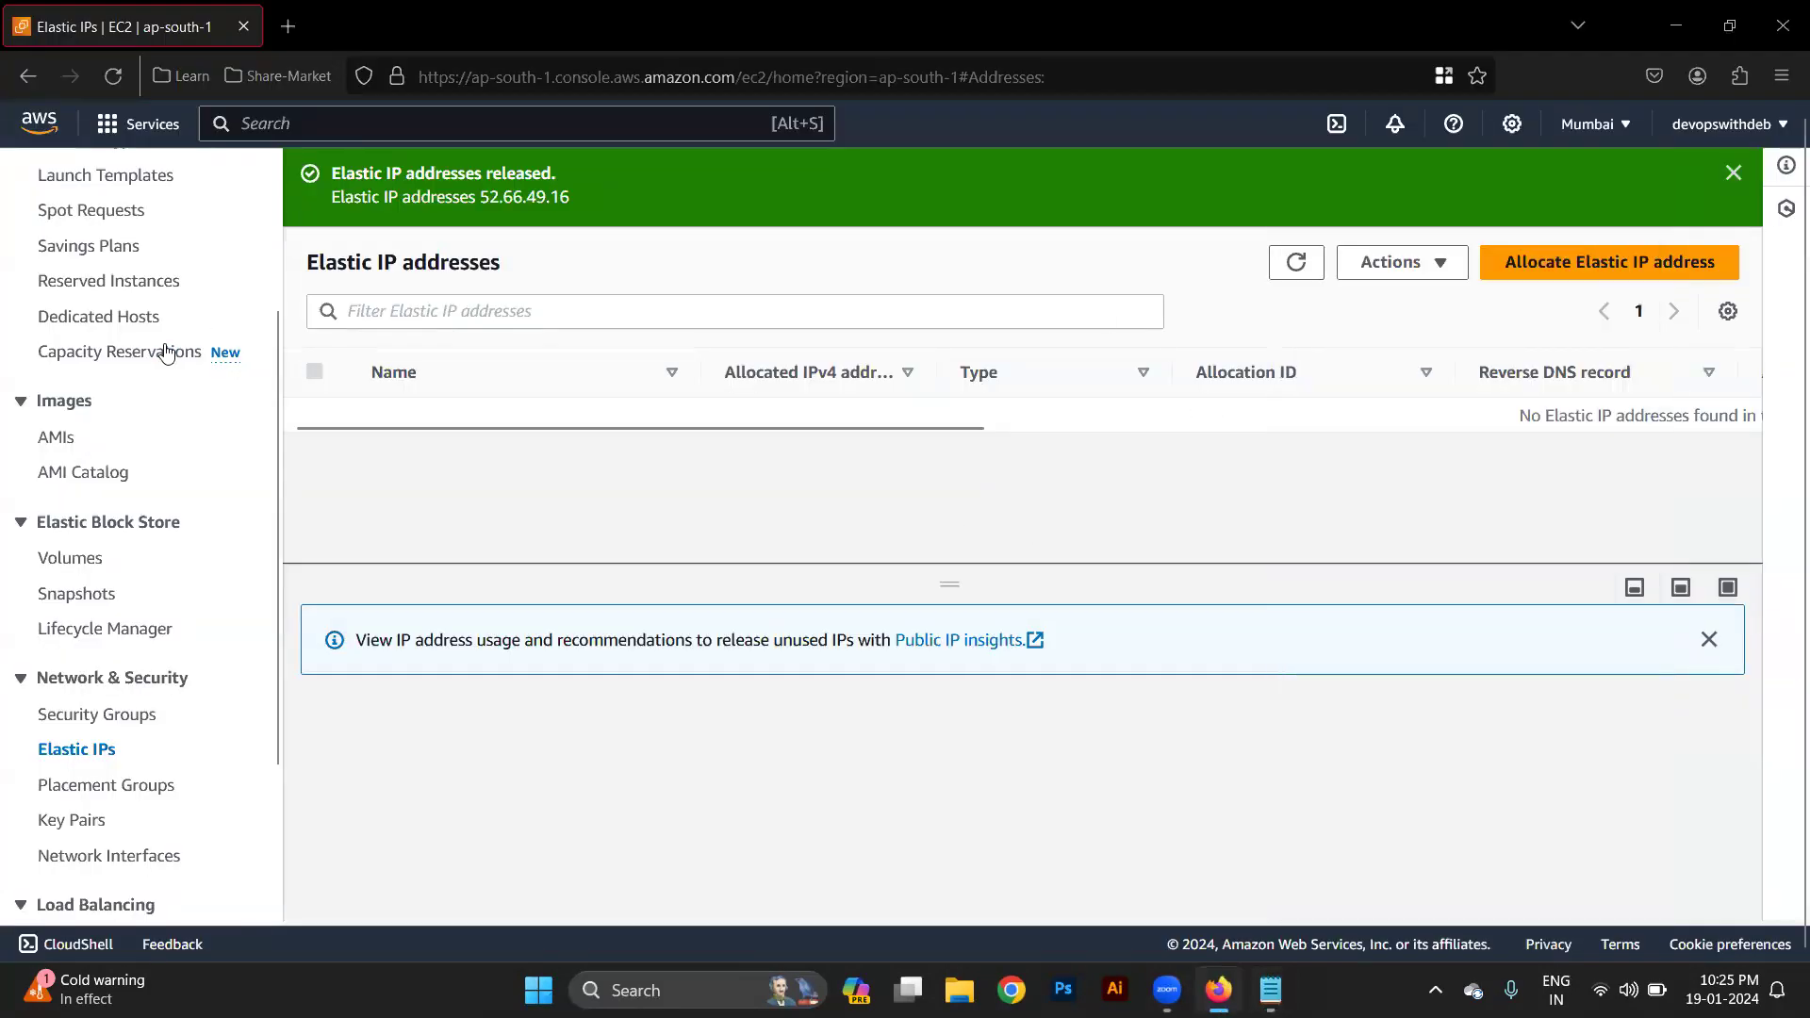
scroll(188, 358, "up", 5)
left_click(97, 355)
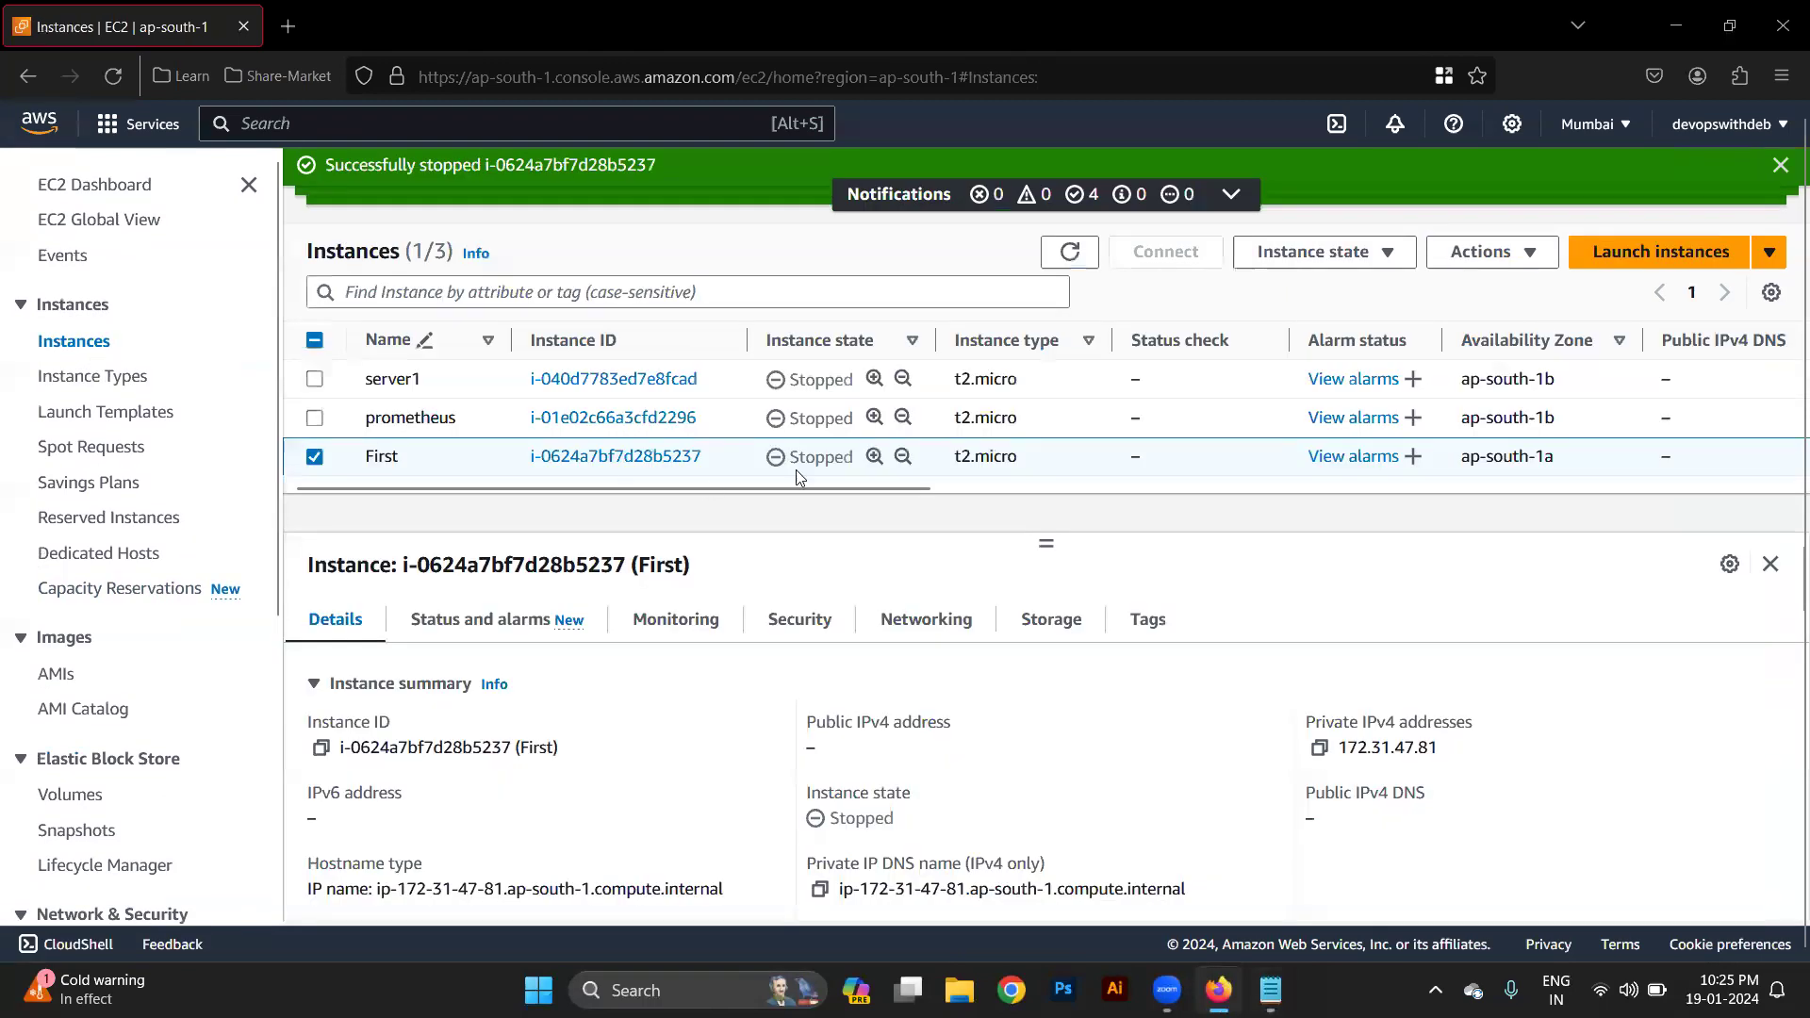
left_click(1310, 252)
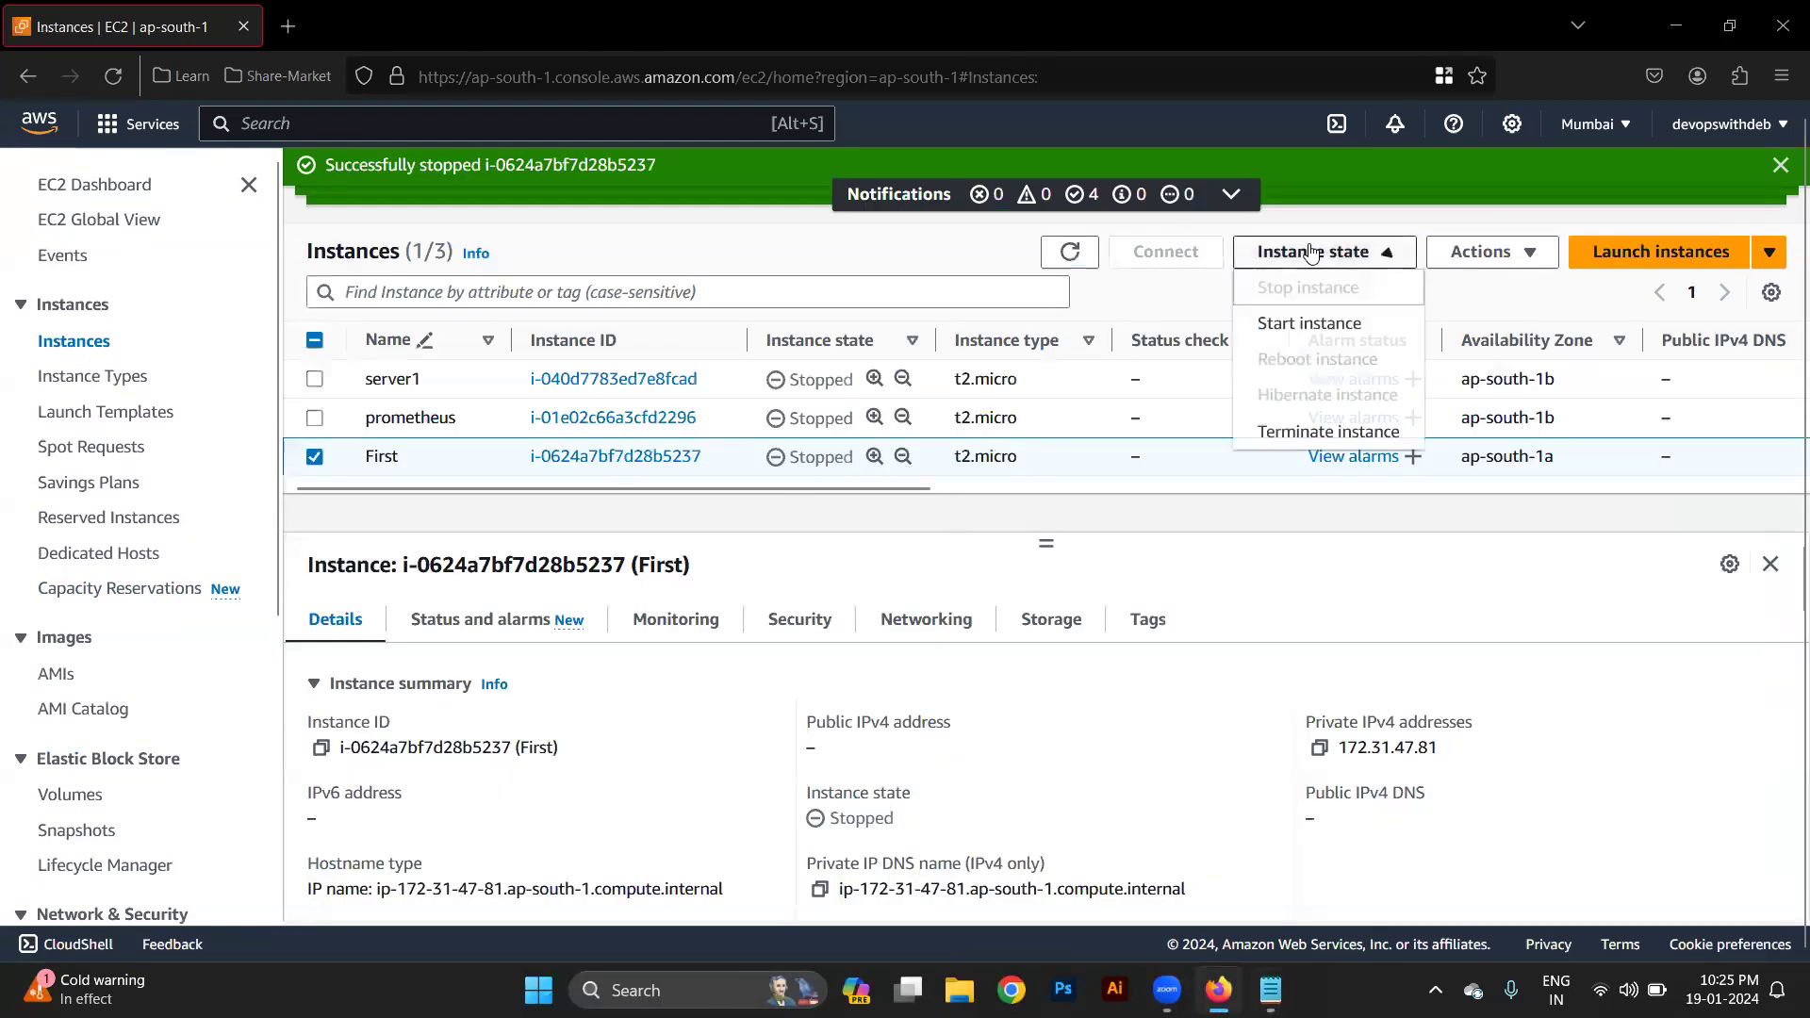
left_click(1324, 325)
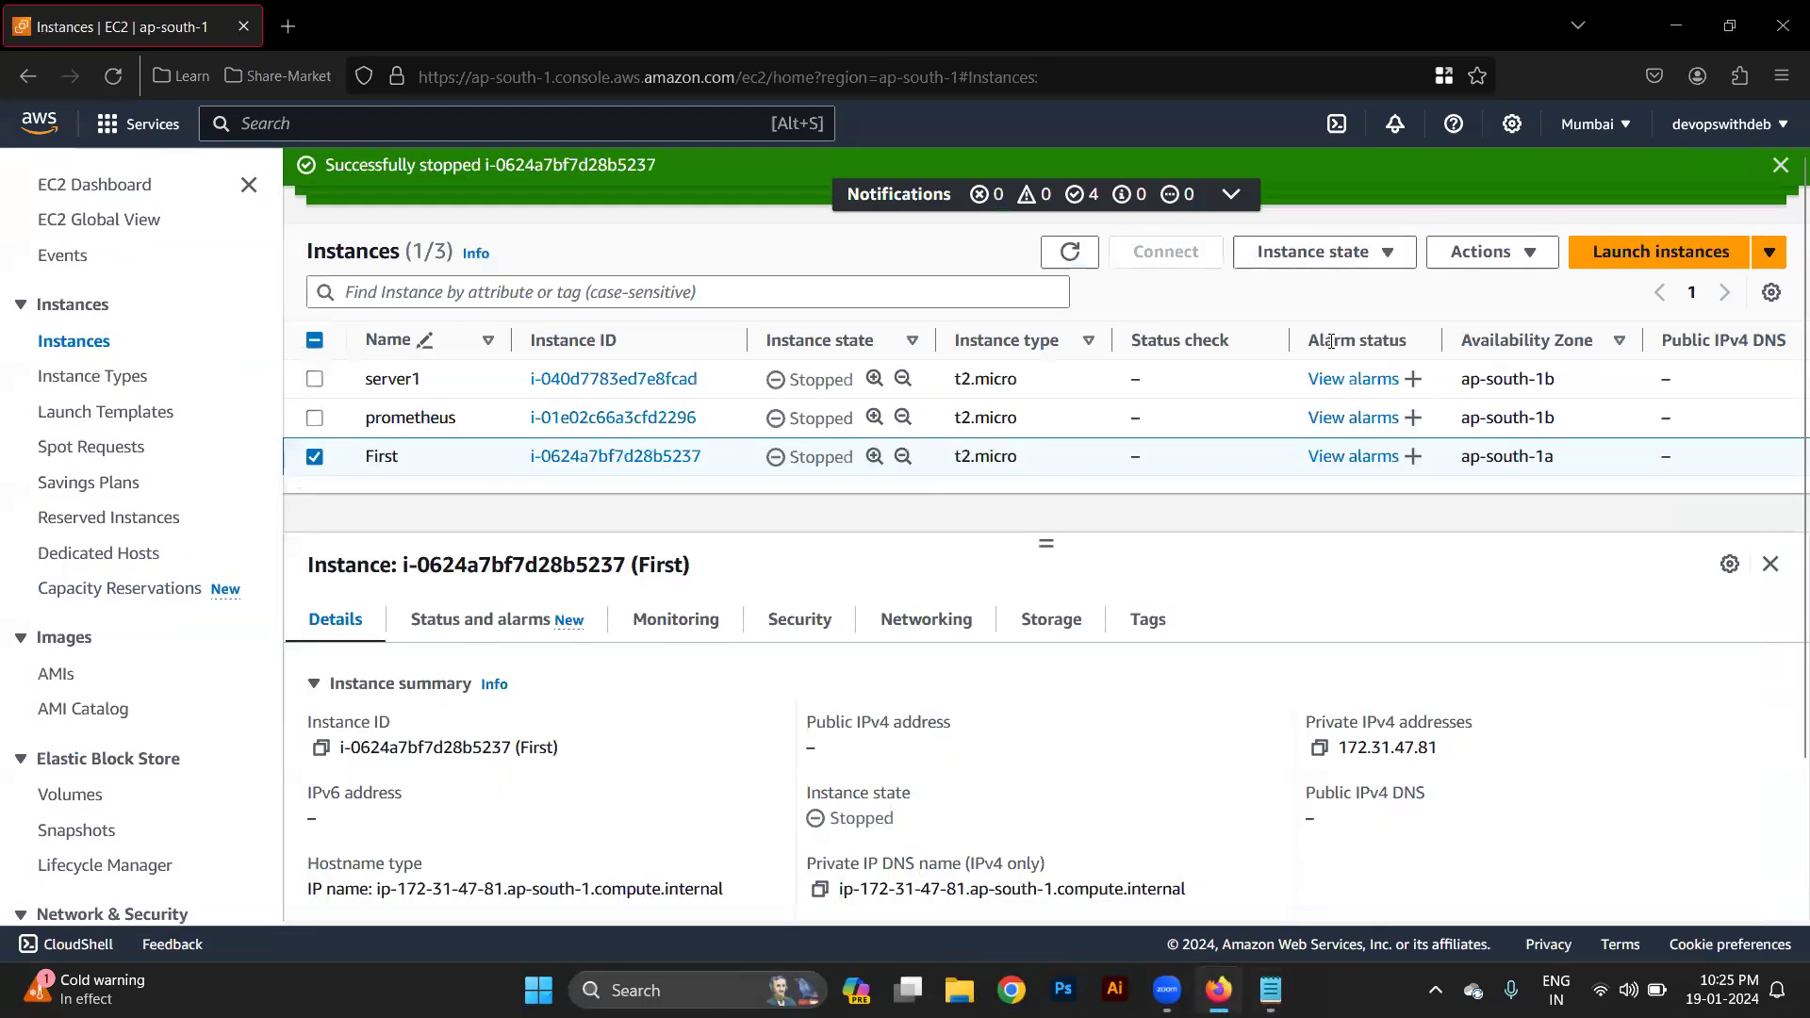
Refresh the instance list repeatedly to check the First instance's state and newly assigned public IPv4 address.
left_click(1070, 252)
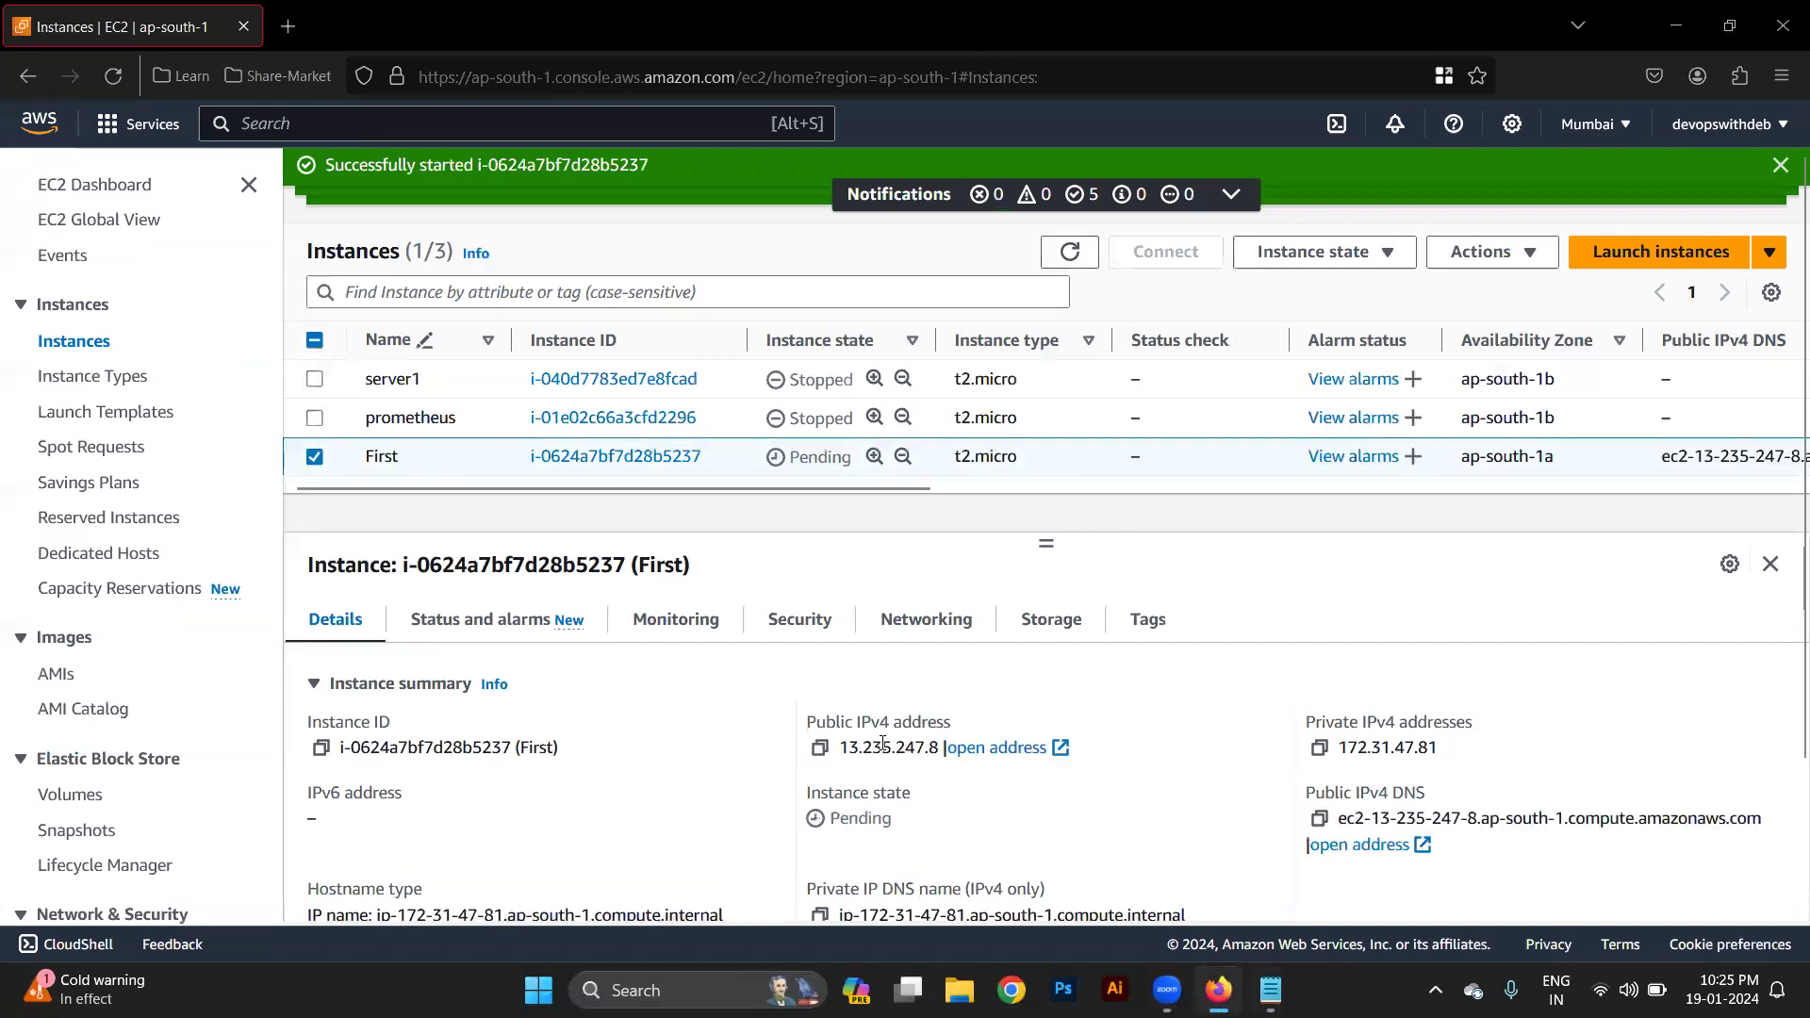
triple_click(887, 747)
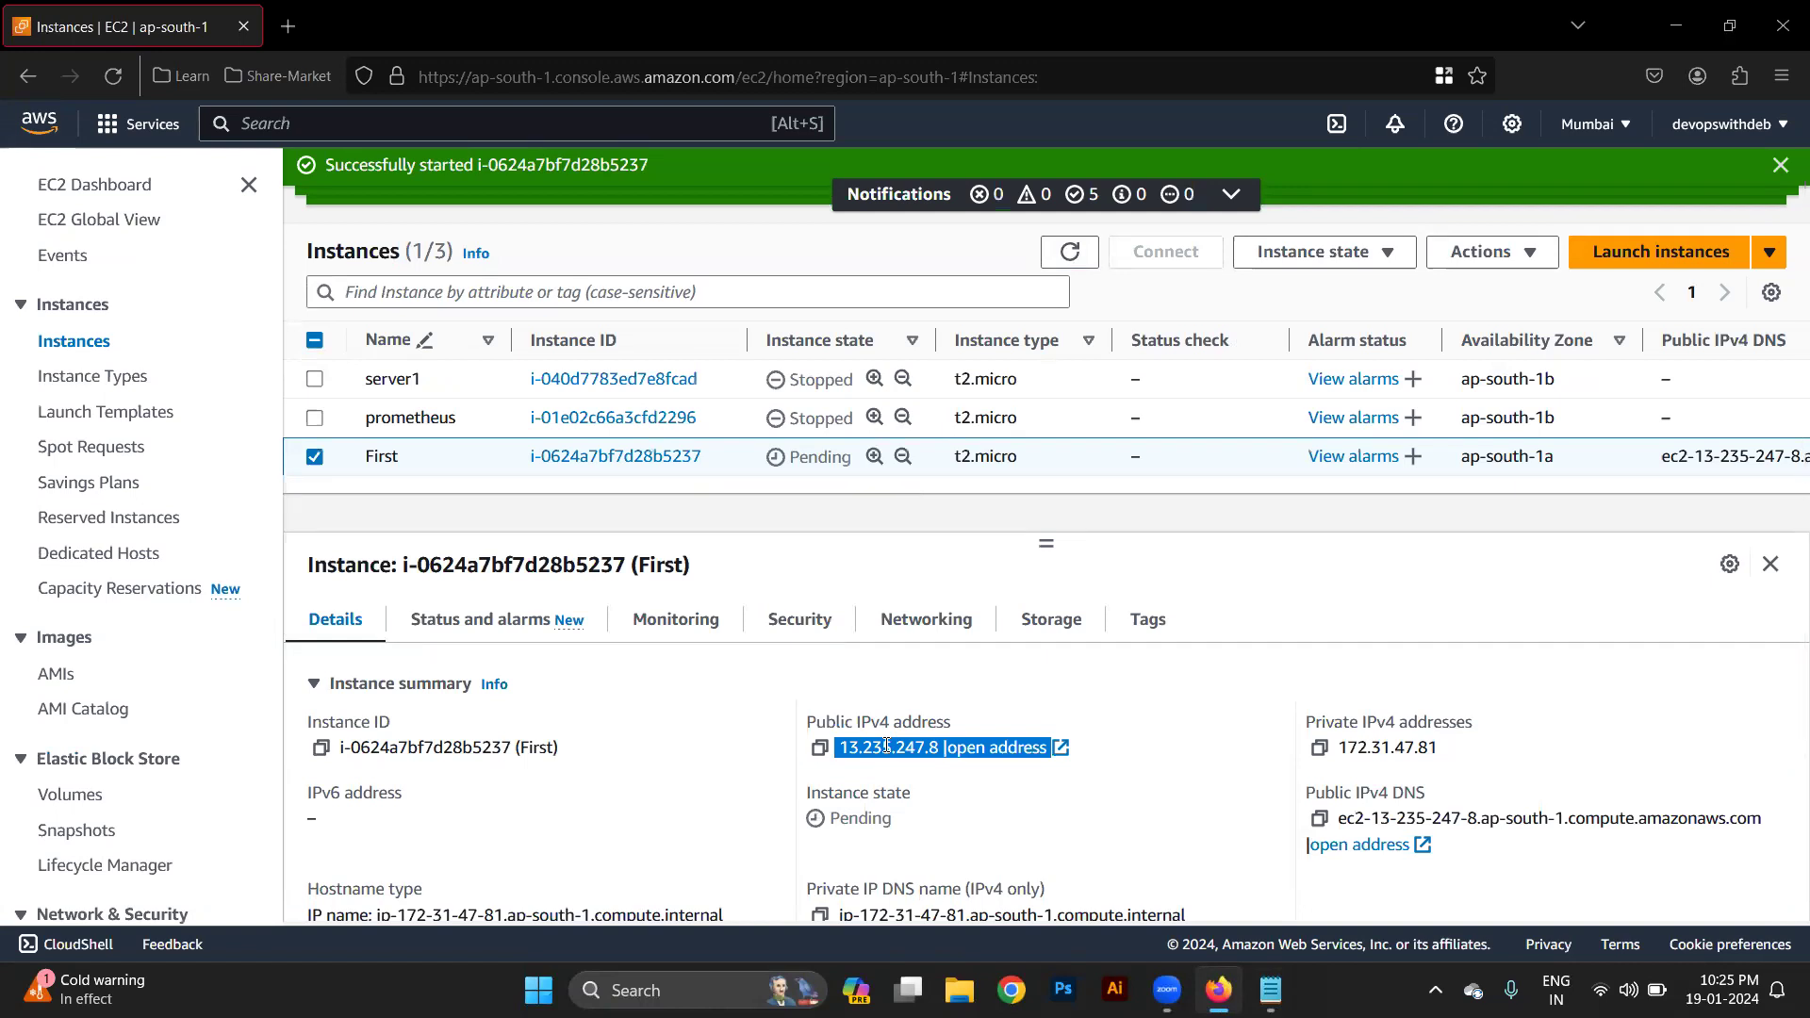
left_click(881, 748)
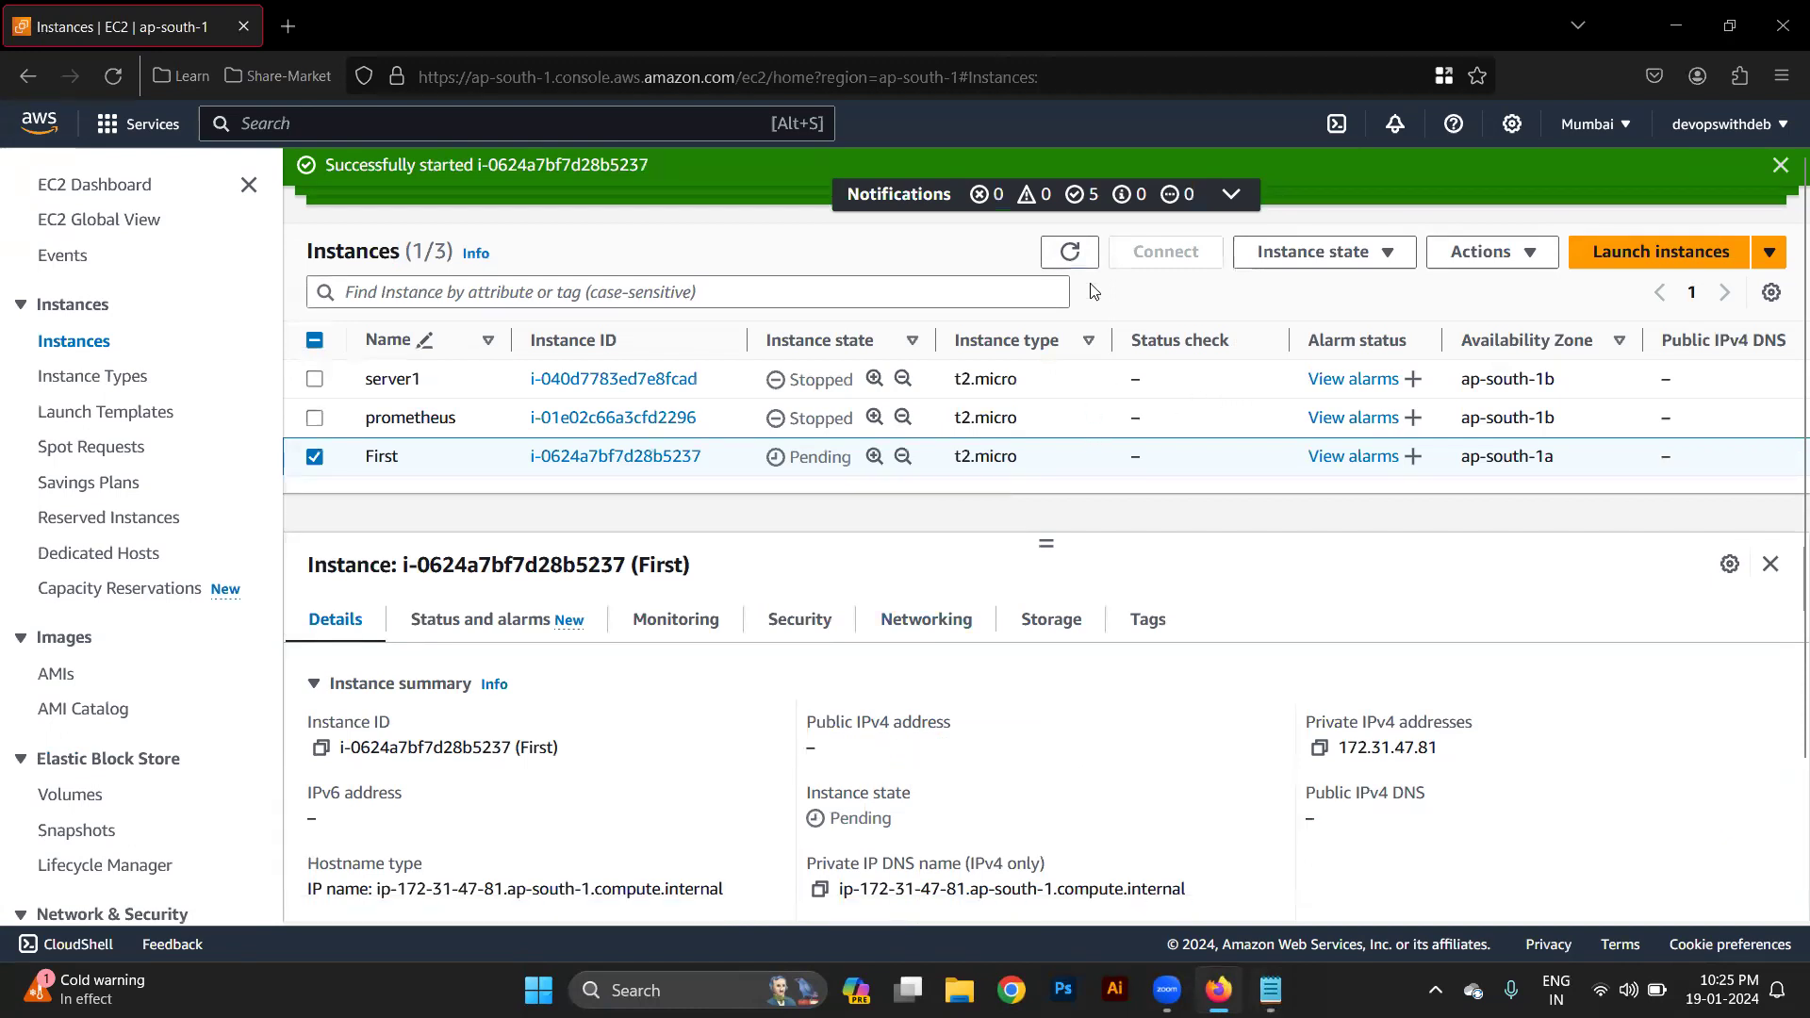
left_click(1068, 253)
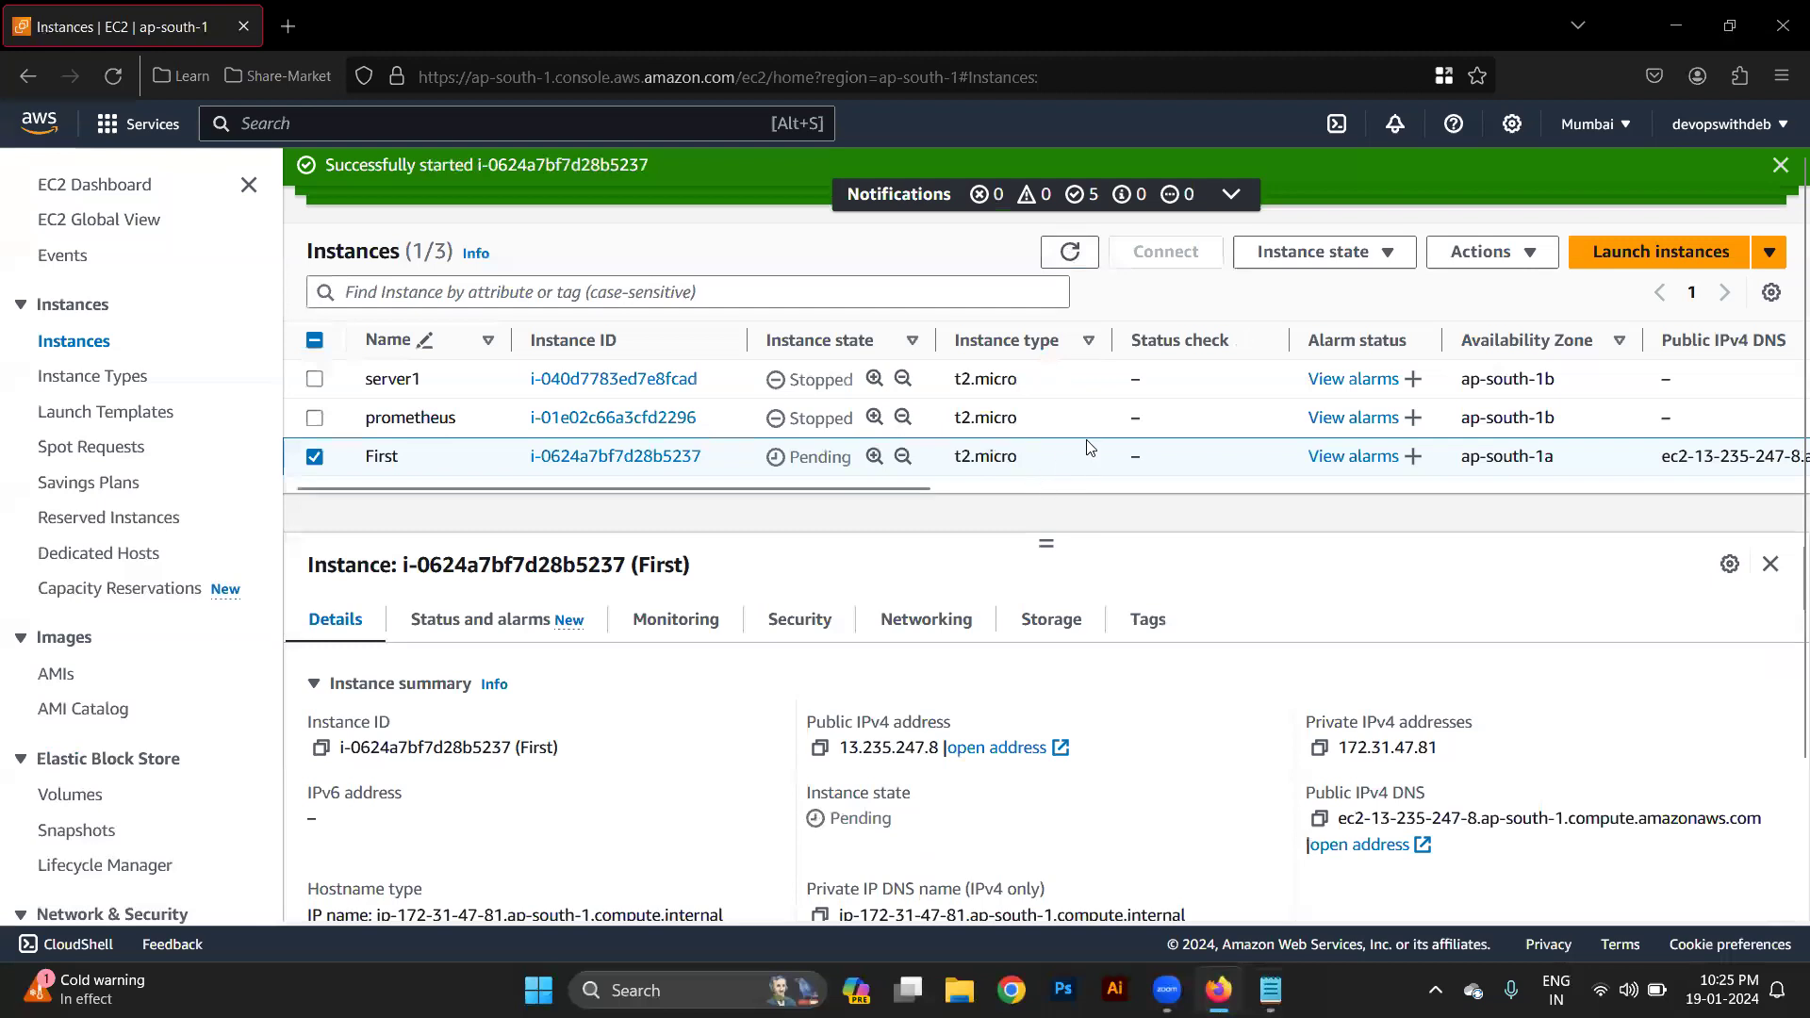
left_click(1068, 255)
left_click(1066, 257)
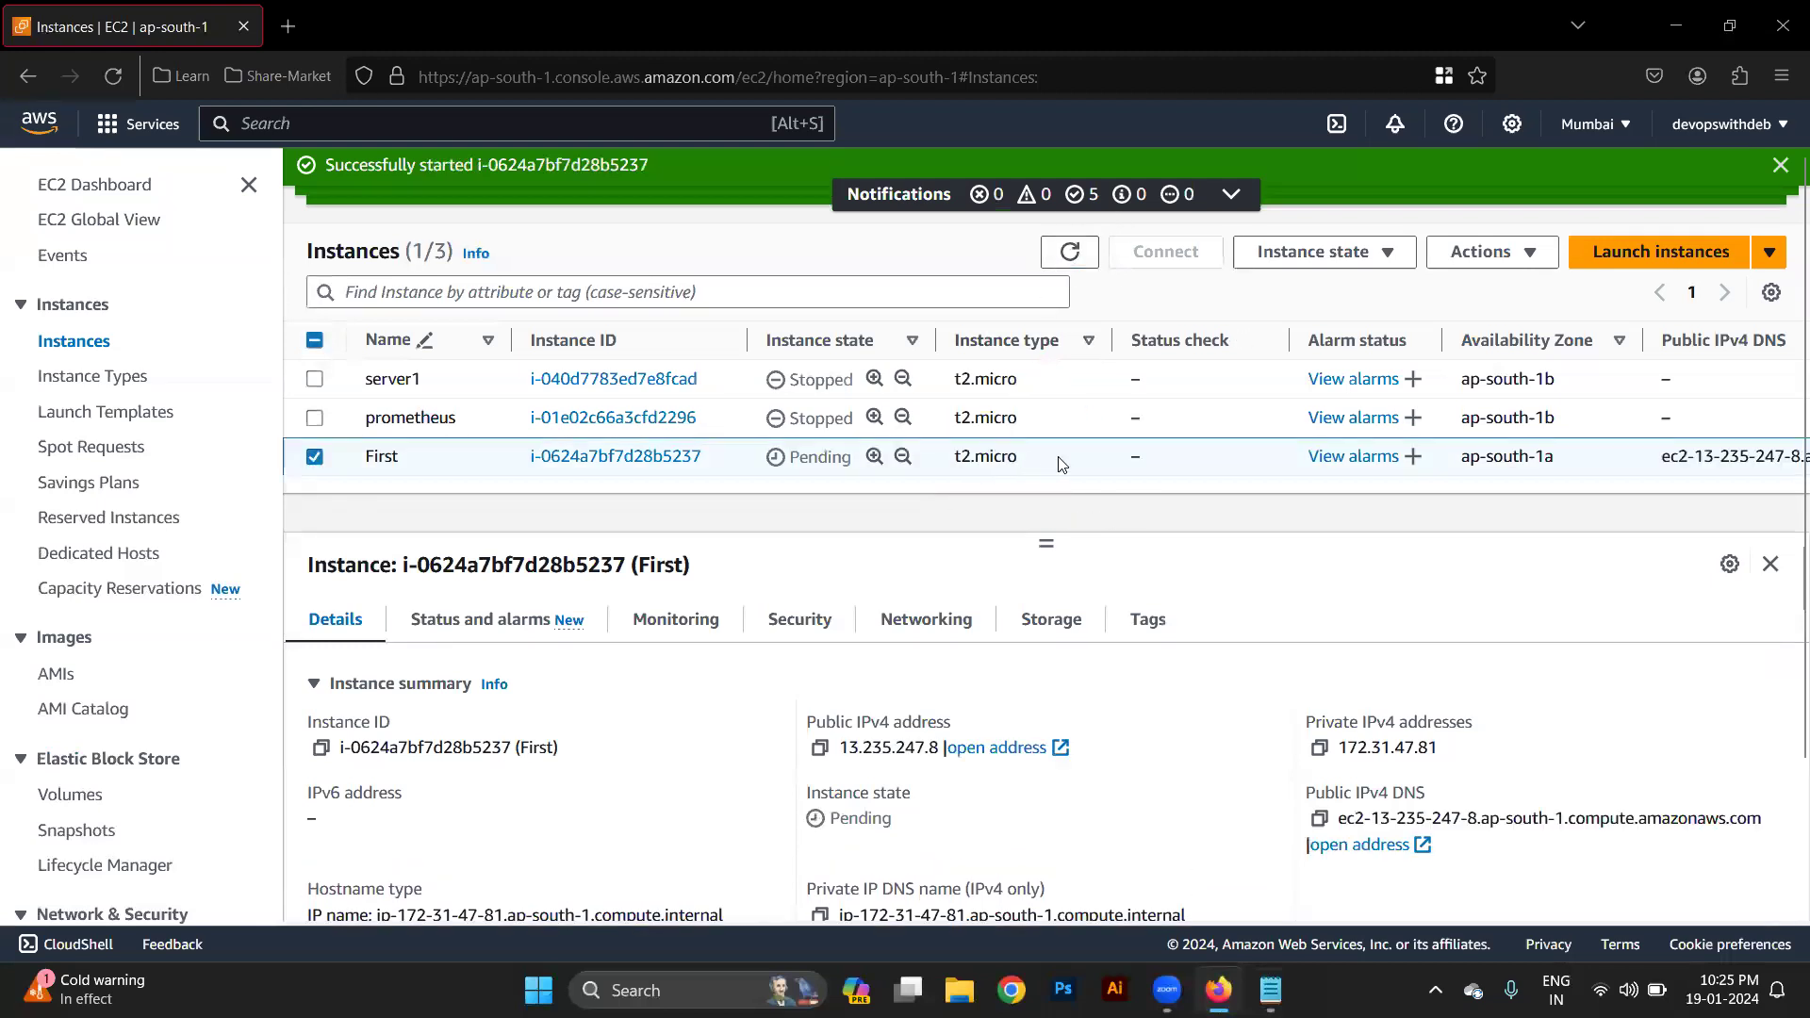
left_click(1070, 252)
Review the networking and security actions available for the First instance and refresh the instance list.
left_click(1453, 260)
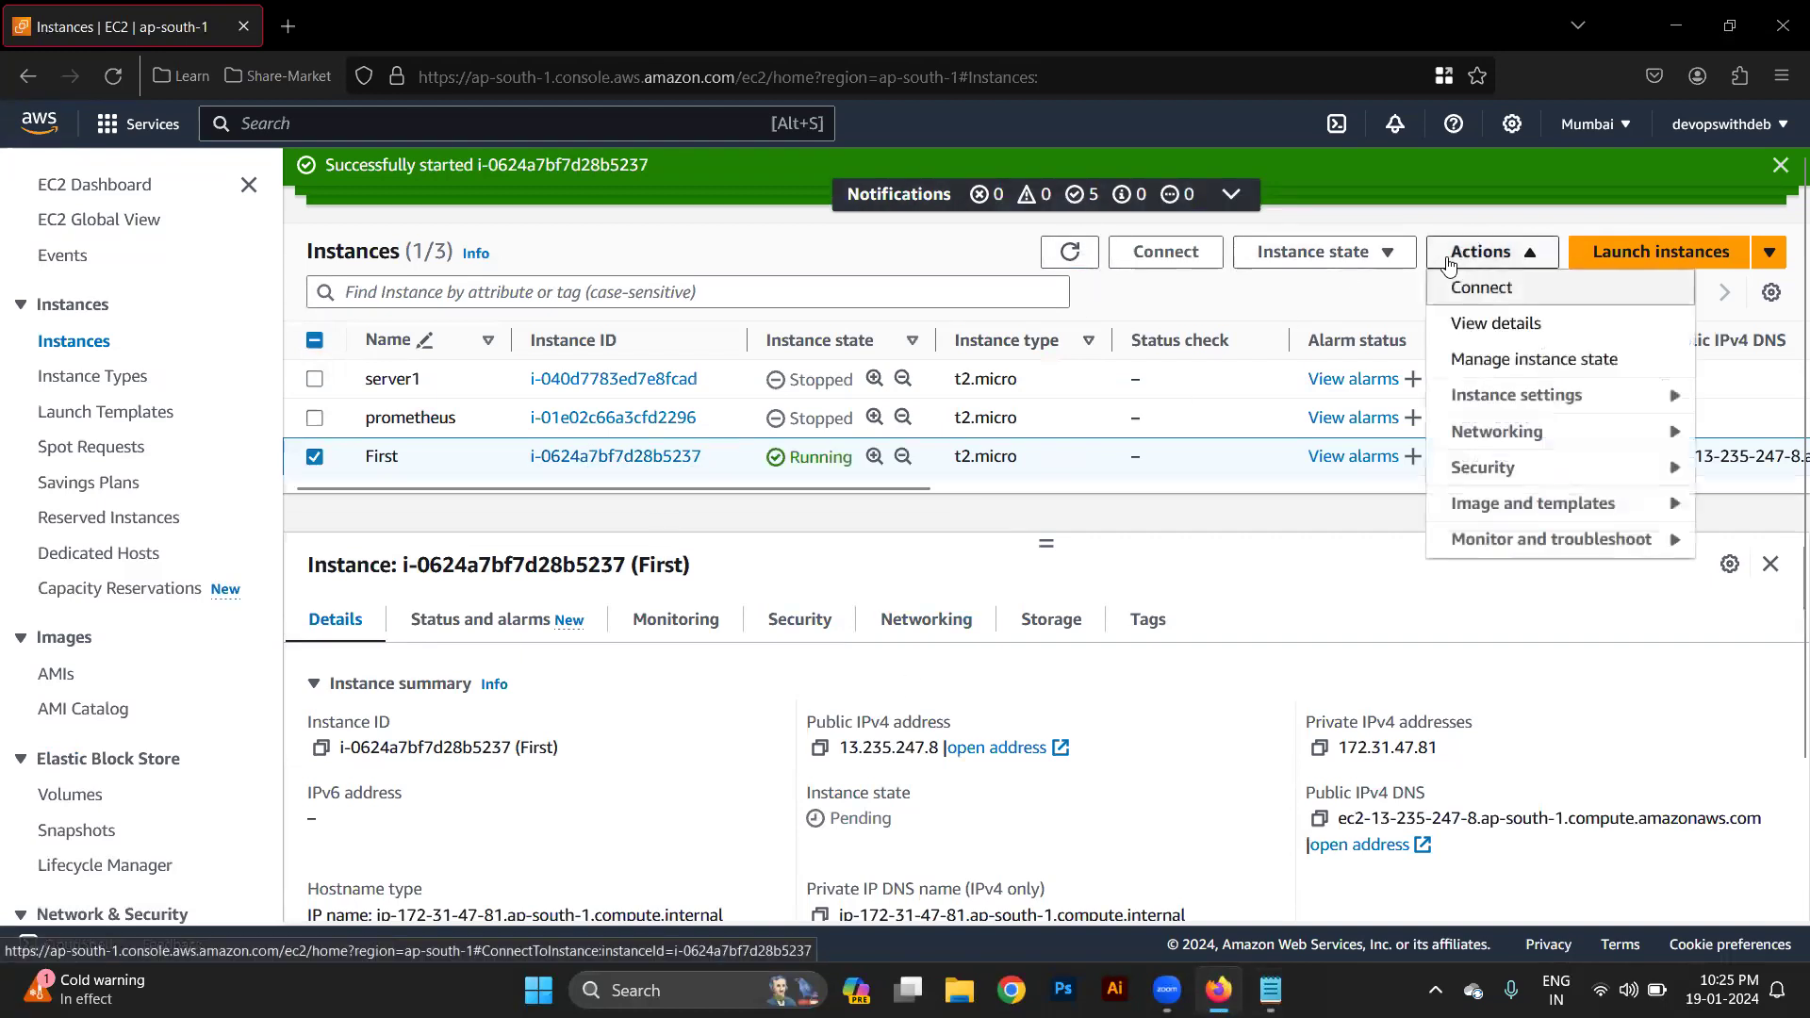
mouse_move(1507, 432)
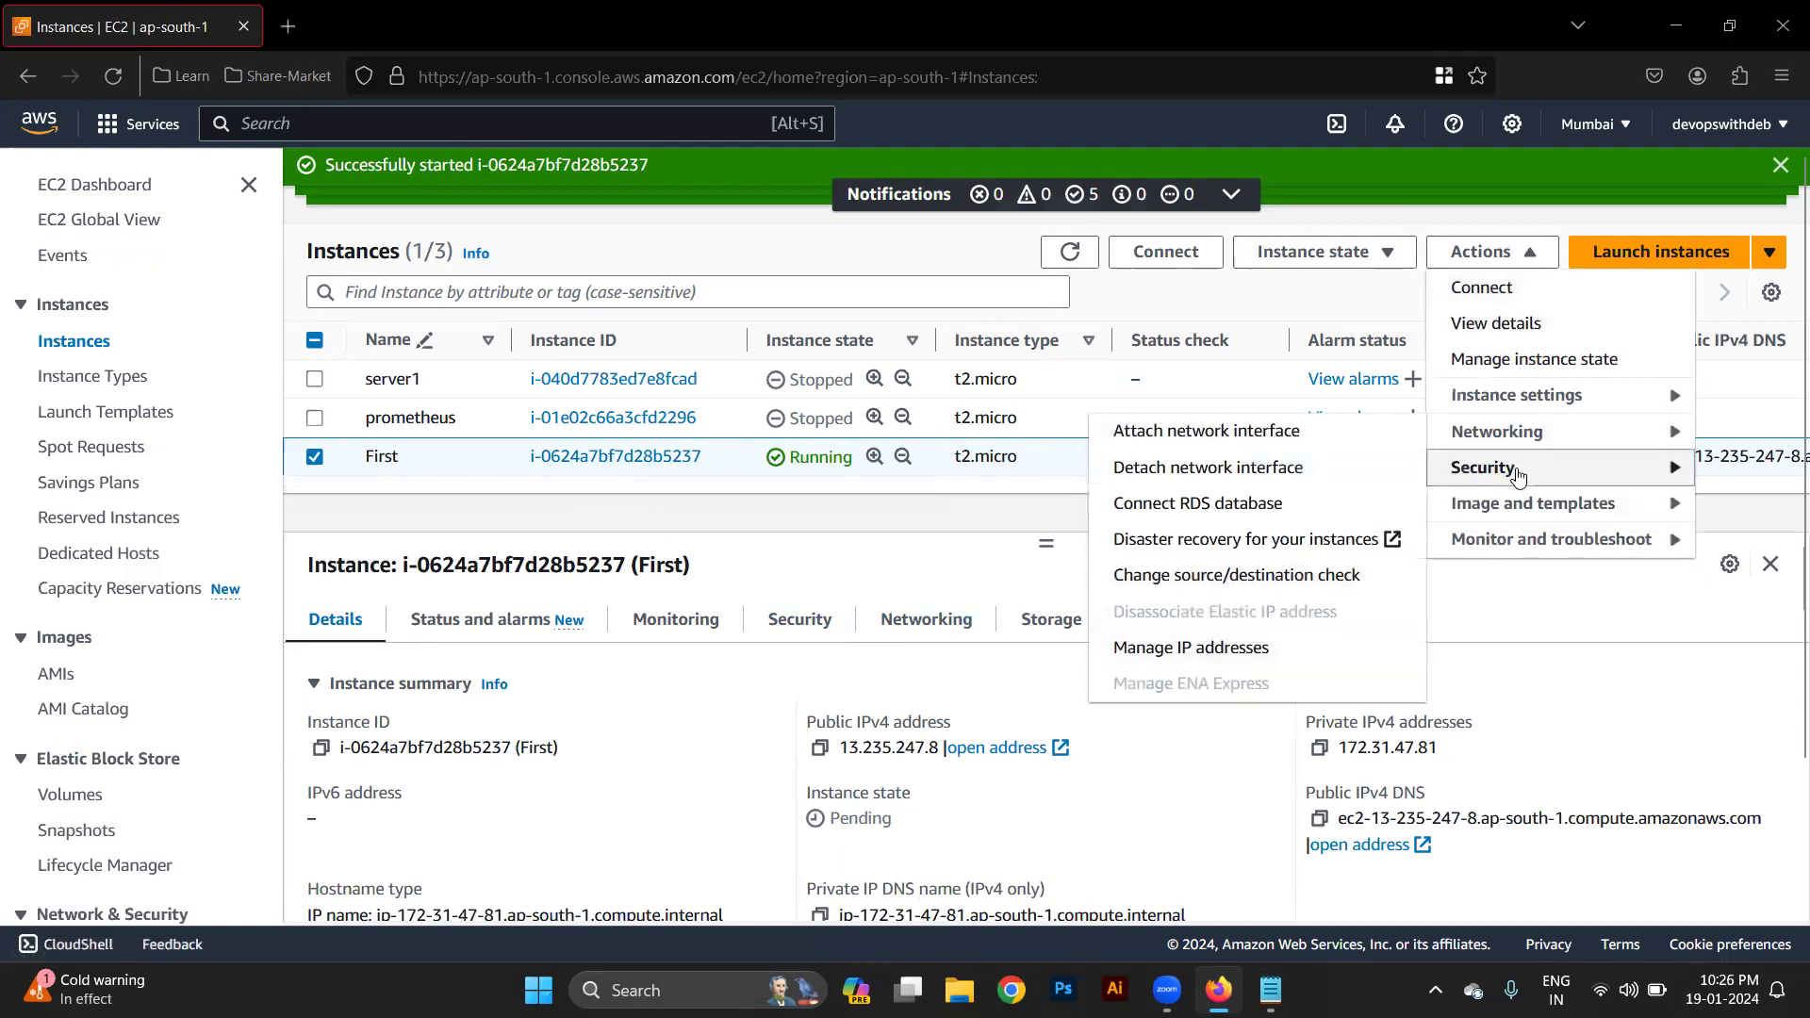
mouse_move(1518, 476)
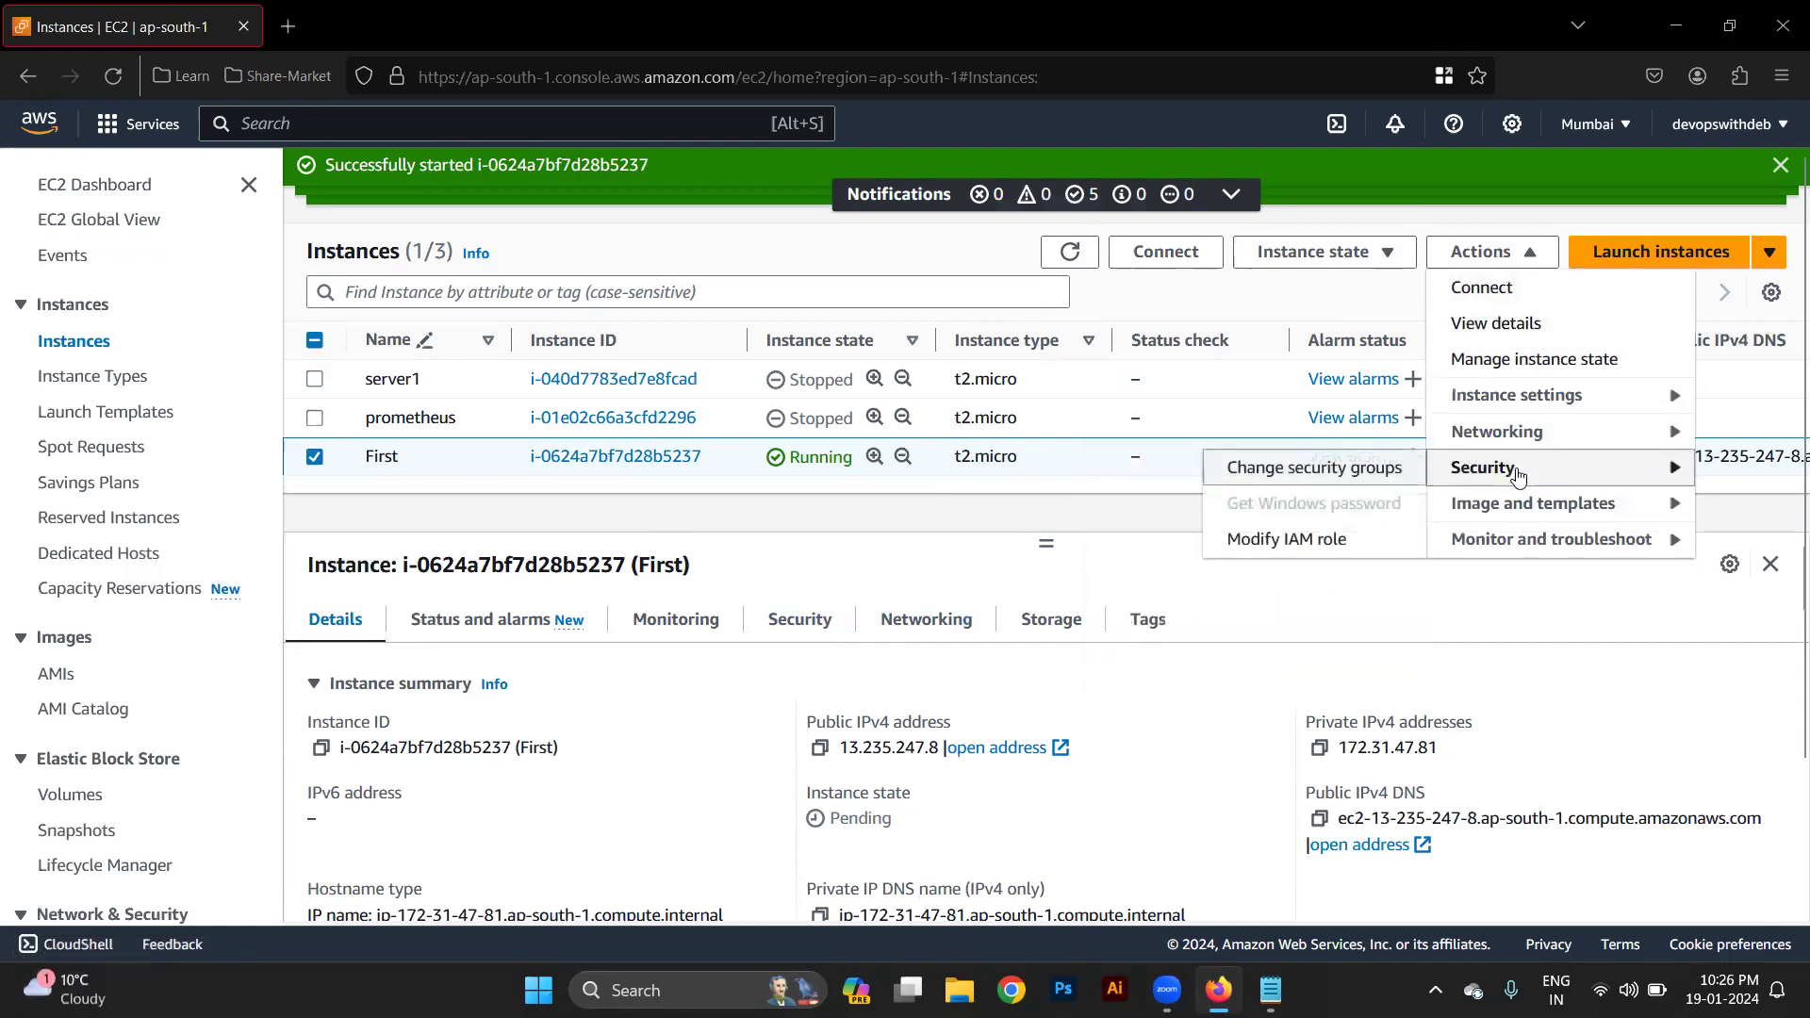
left_click(1097, 552)
left_click(1069, 251)
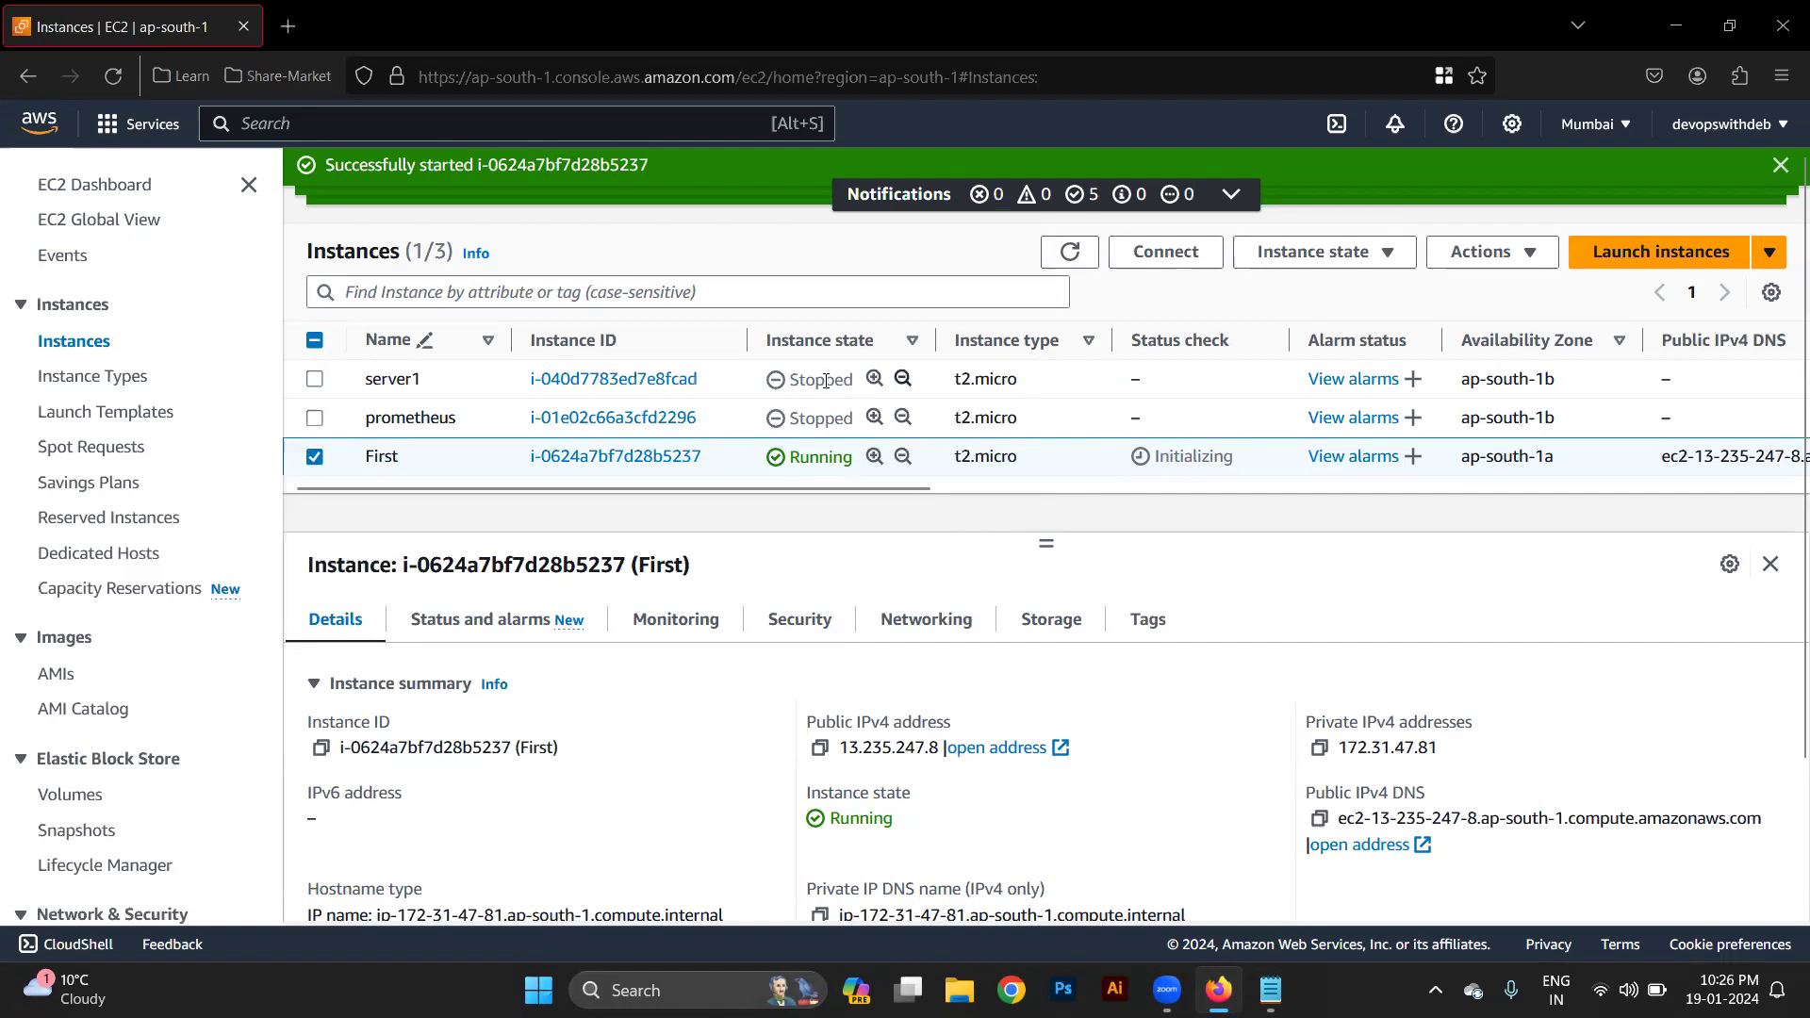
View the security groups associated with the First instance on its Change security groups page, and return to the instance list.
left_click(1467, 254)
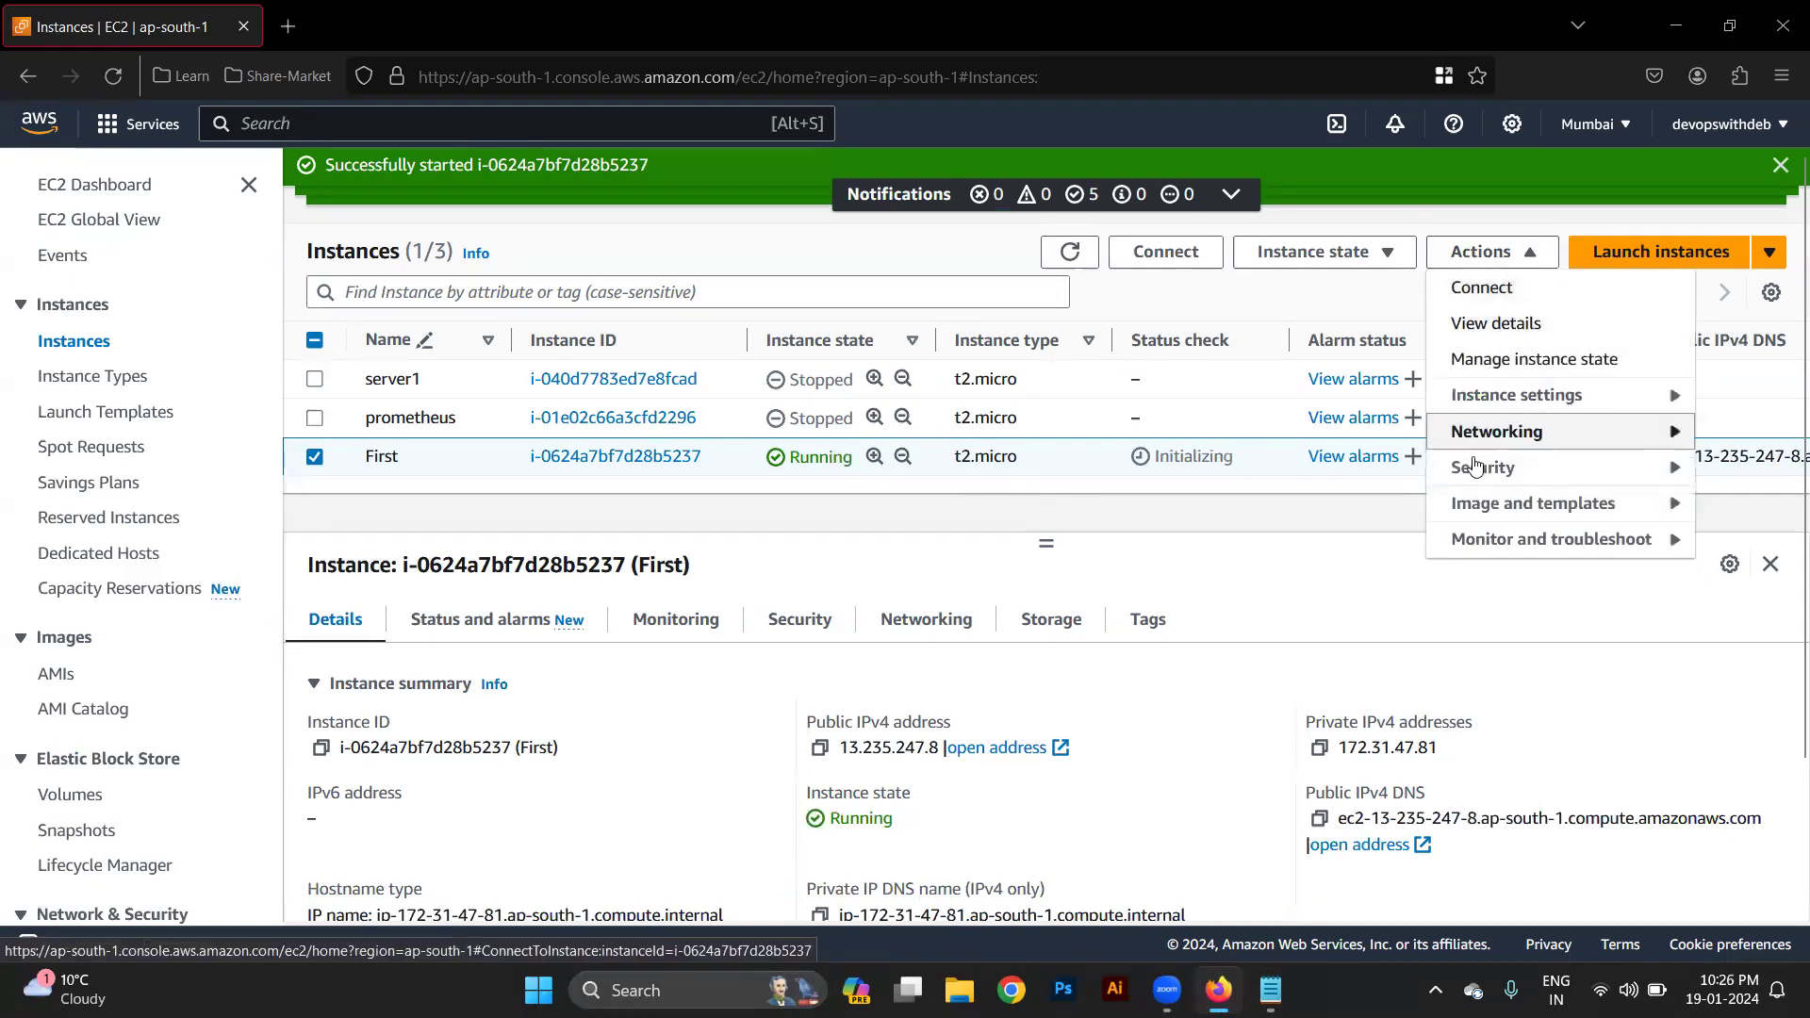
mouse_move(1483, 471)
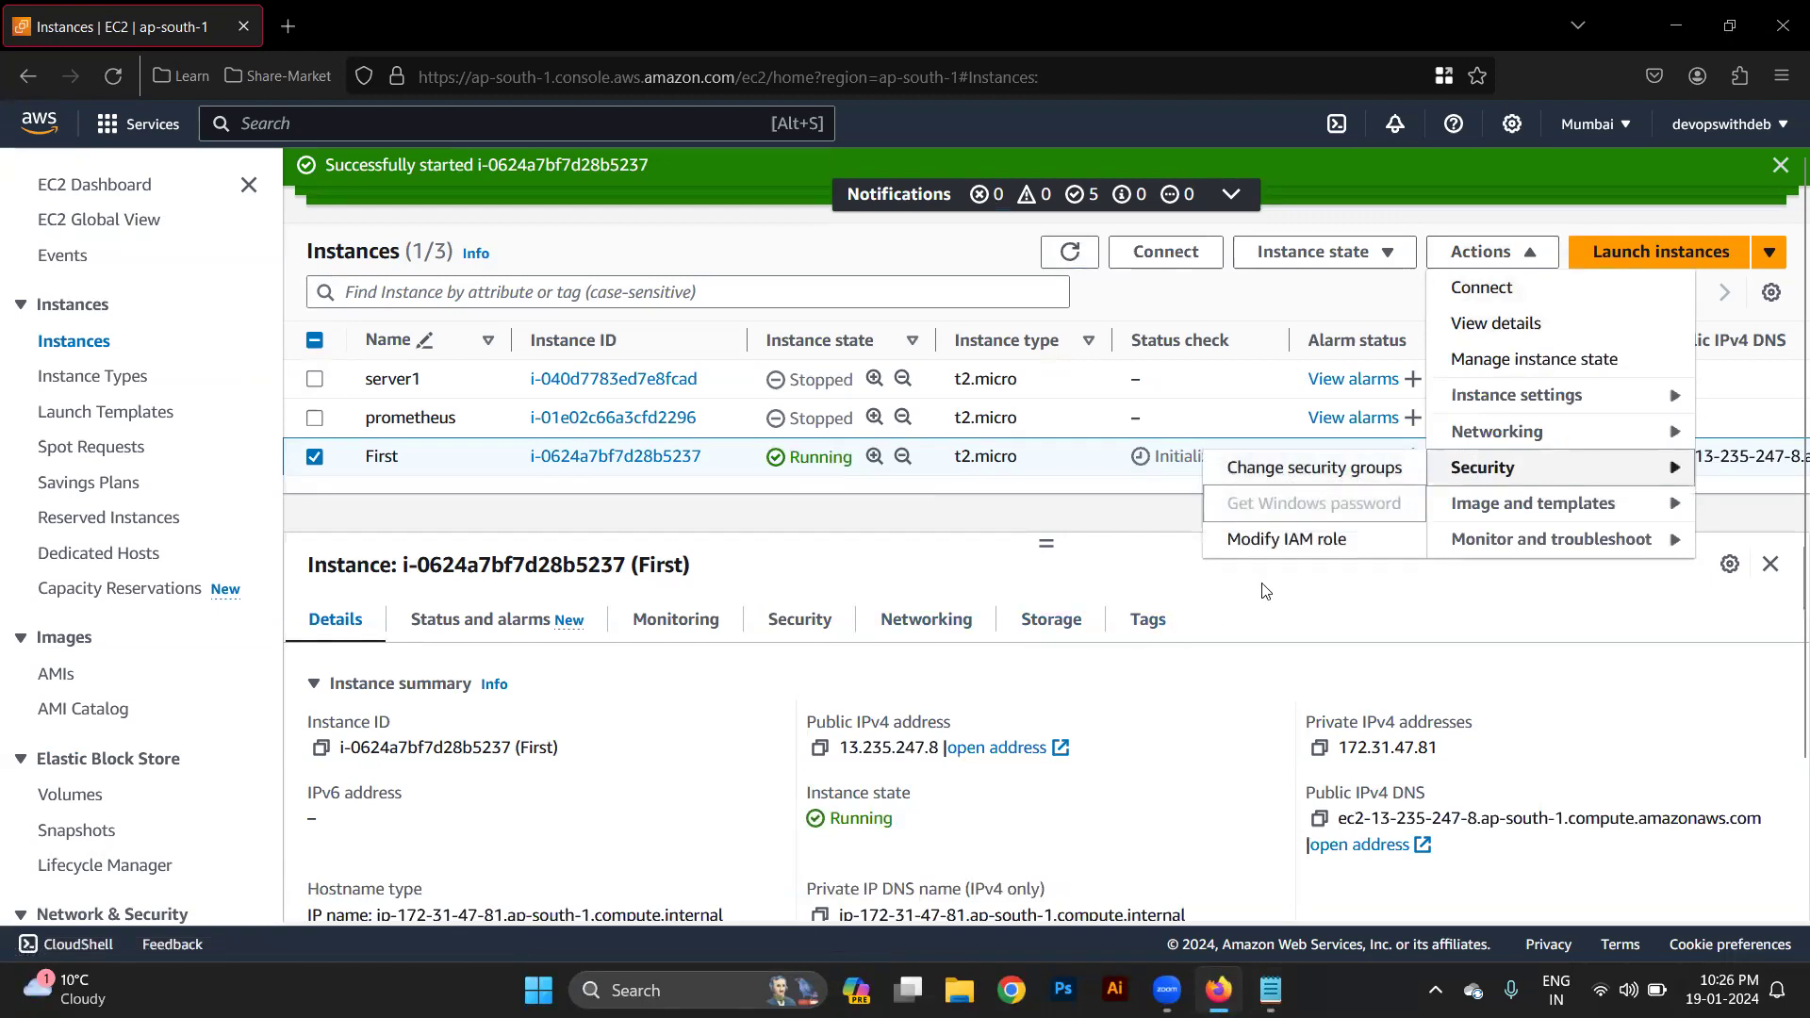
left_click(1313, 471)
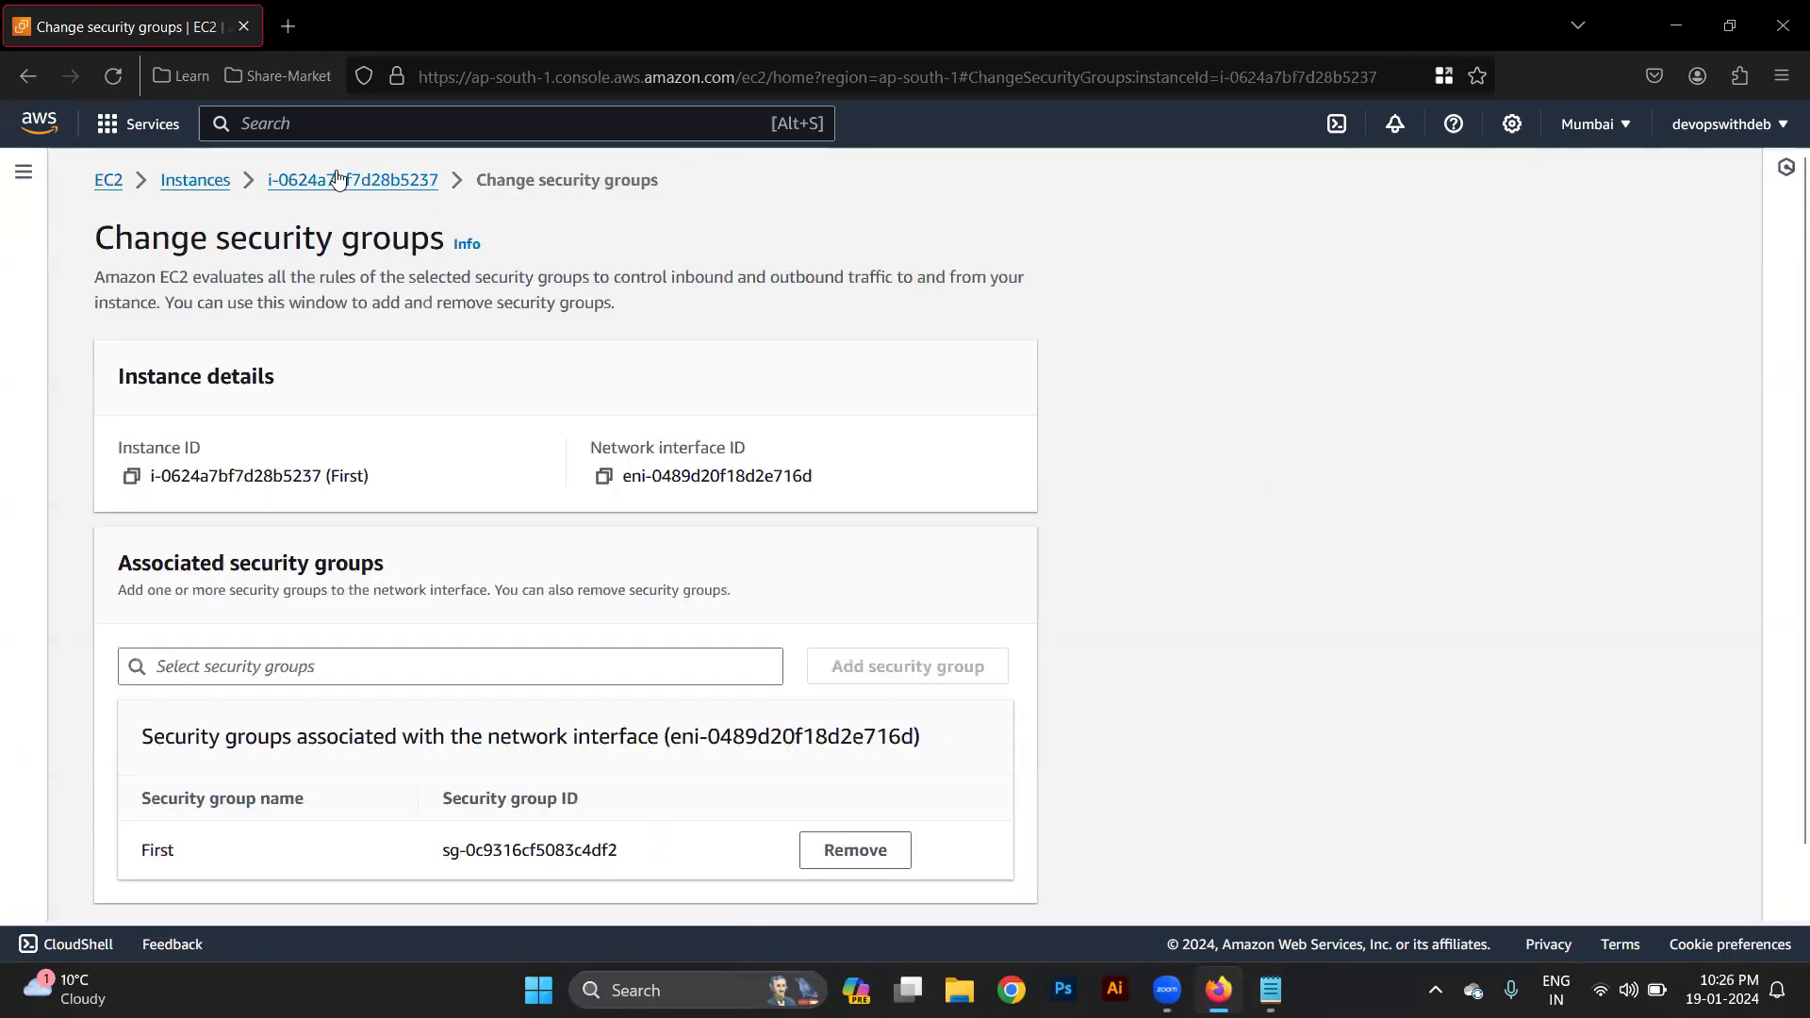
left_click(198, 181)
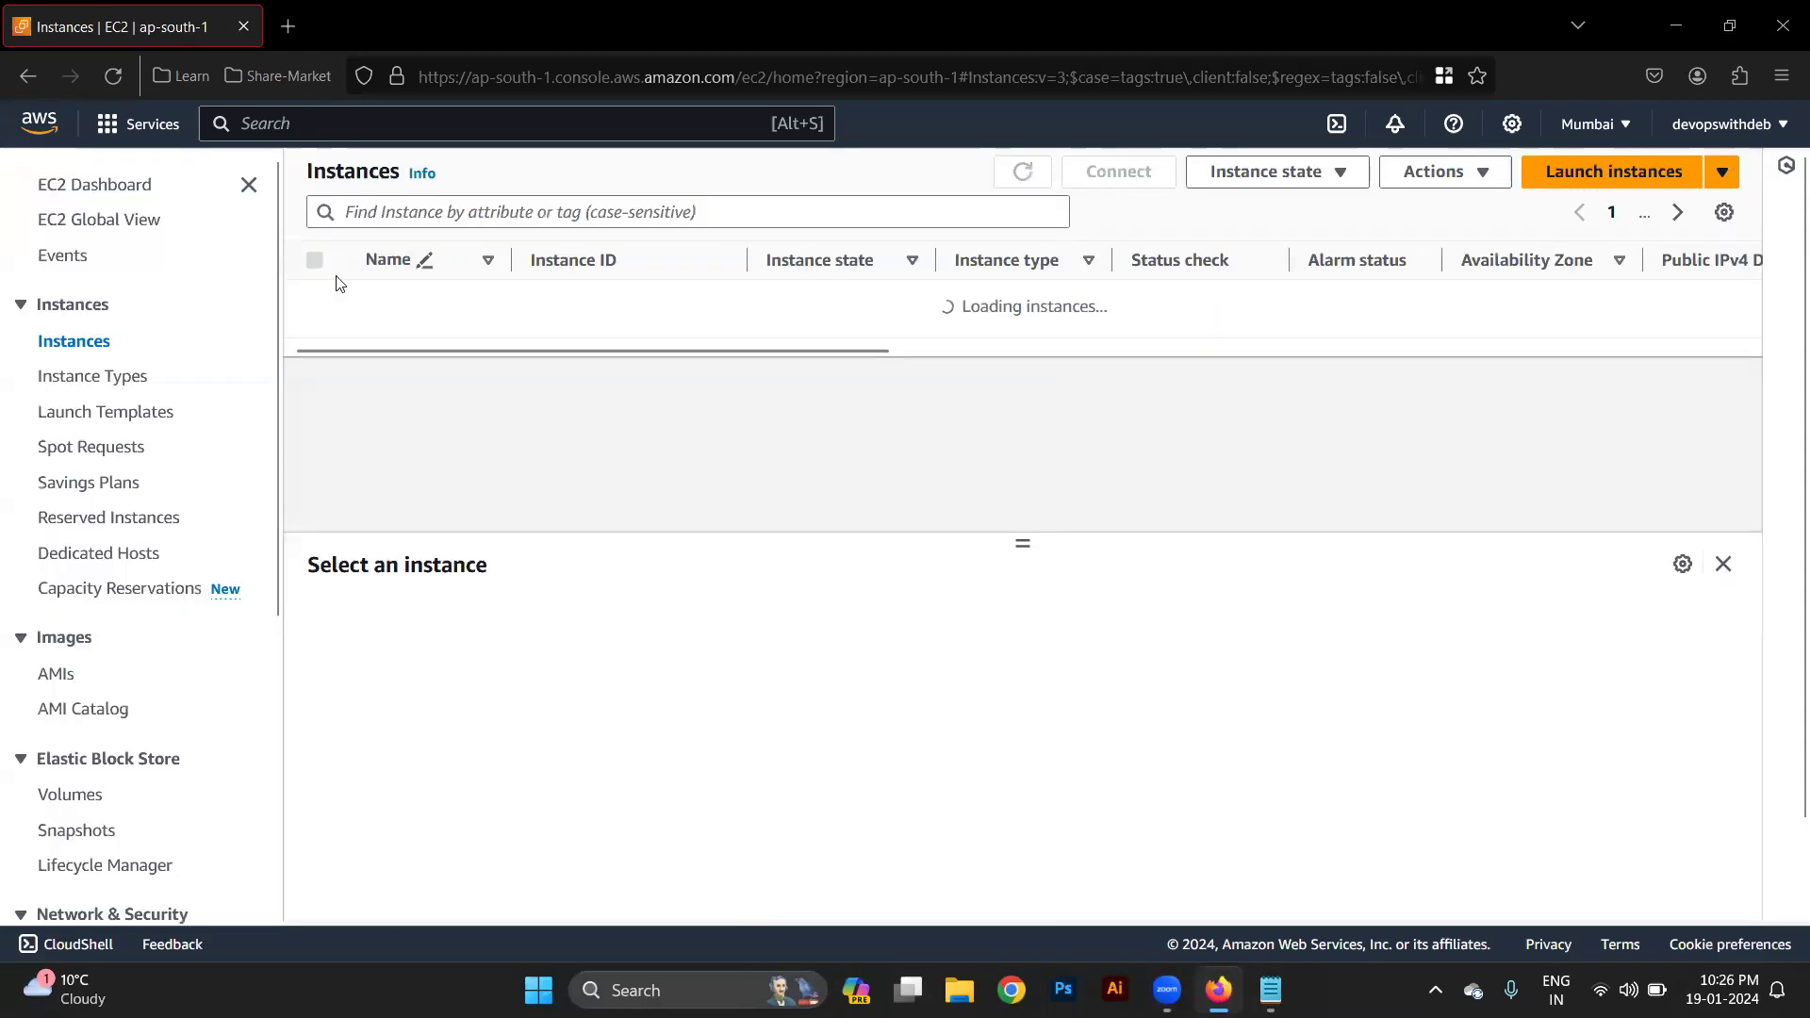
Open the Security Groups list under Network & Security and start creating a new security group.
scroll(153, 594, "down", 5)
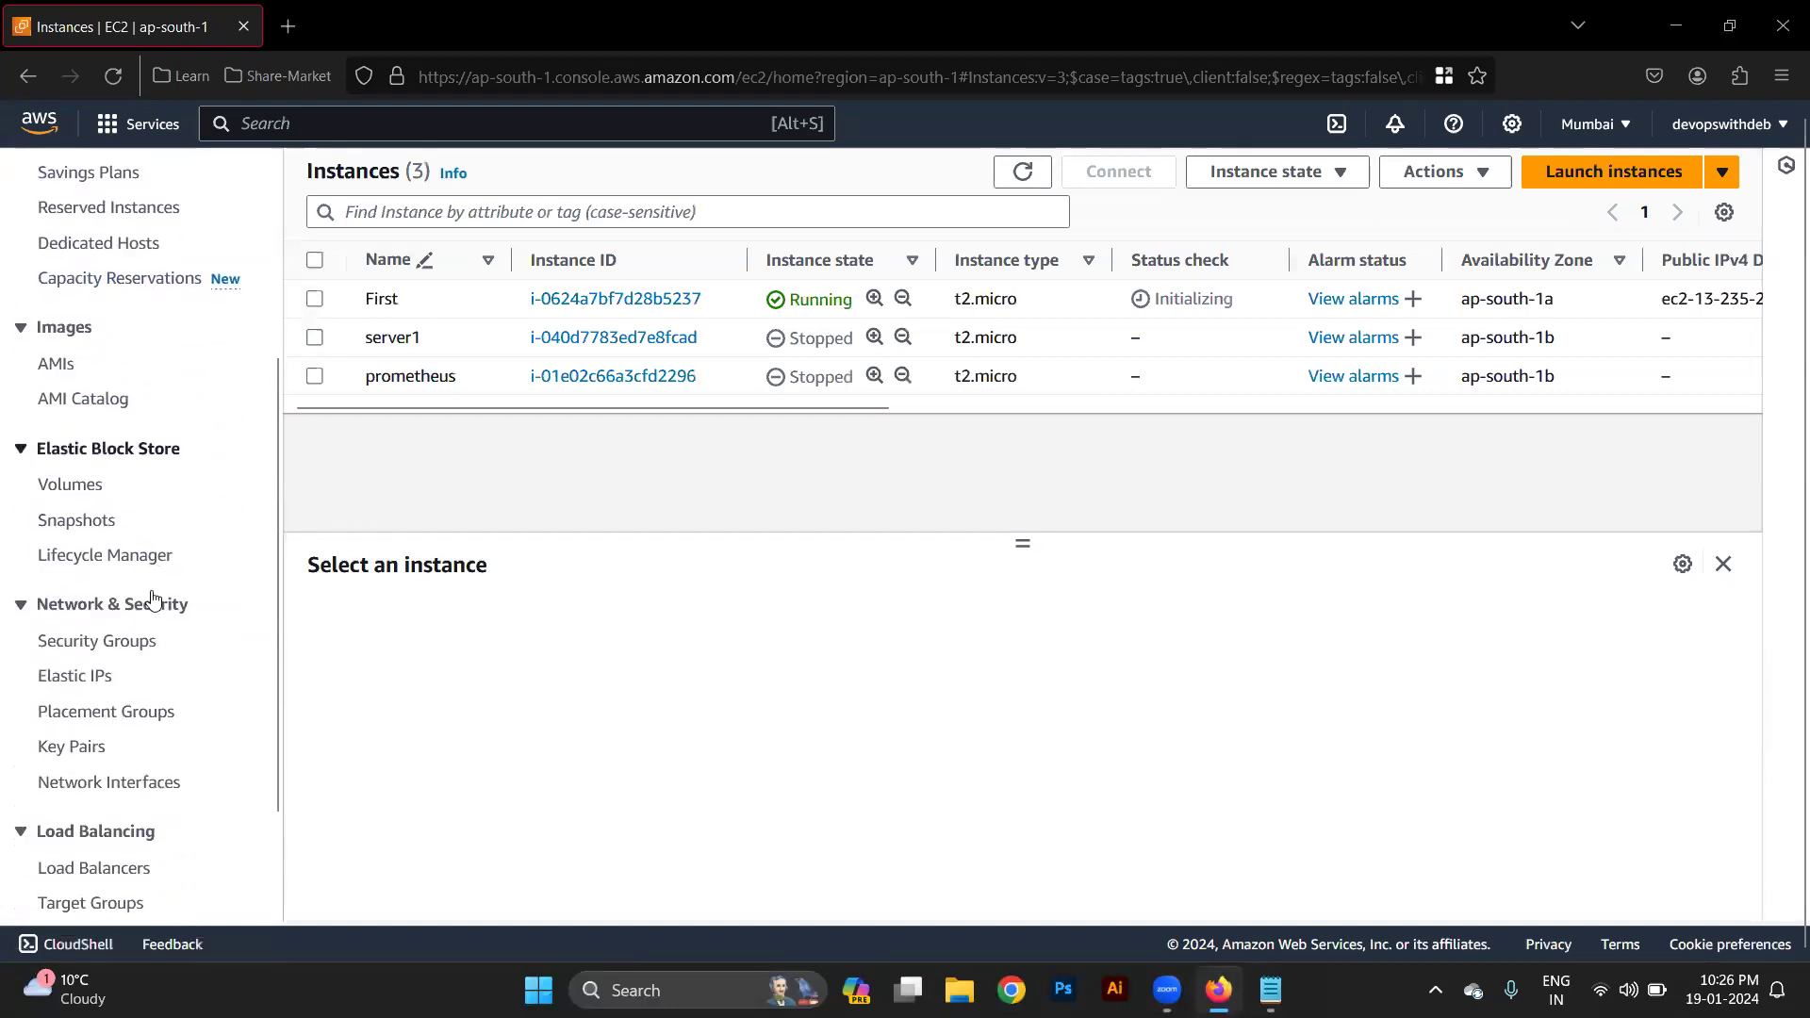
scroll(153, 599, "down", 1)
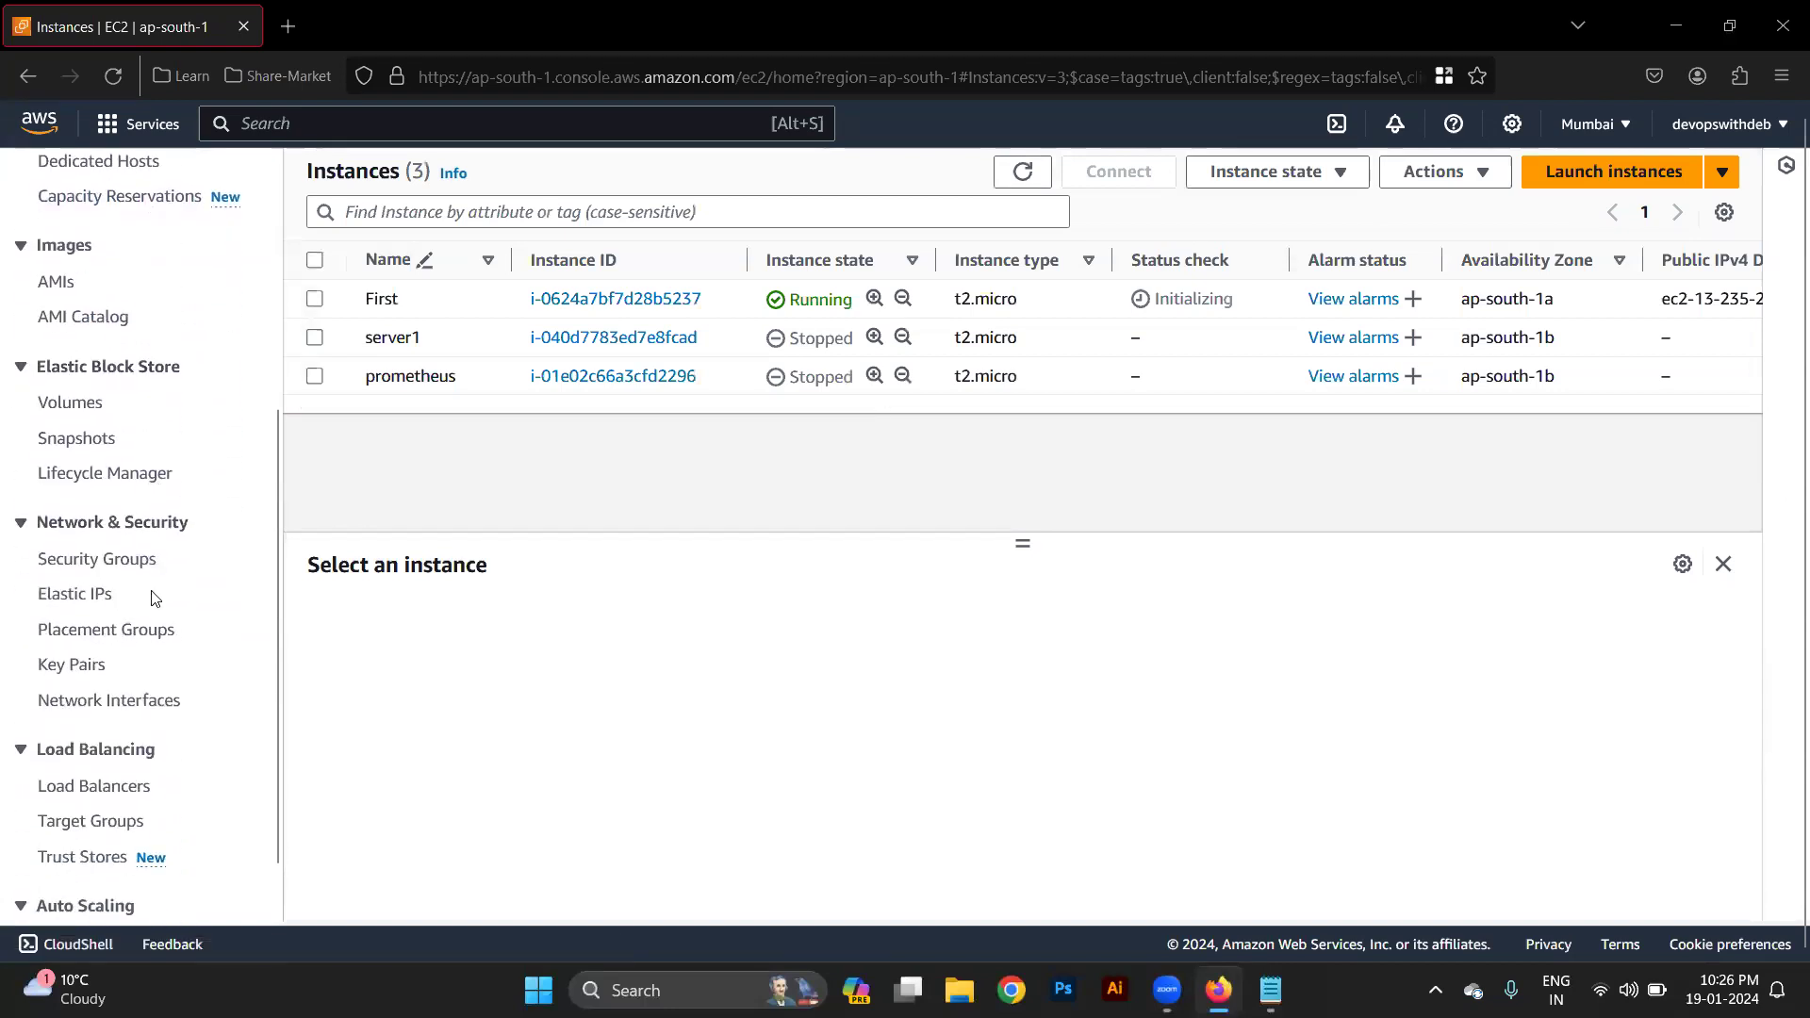
left_click(104, 564)
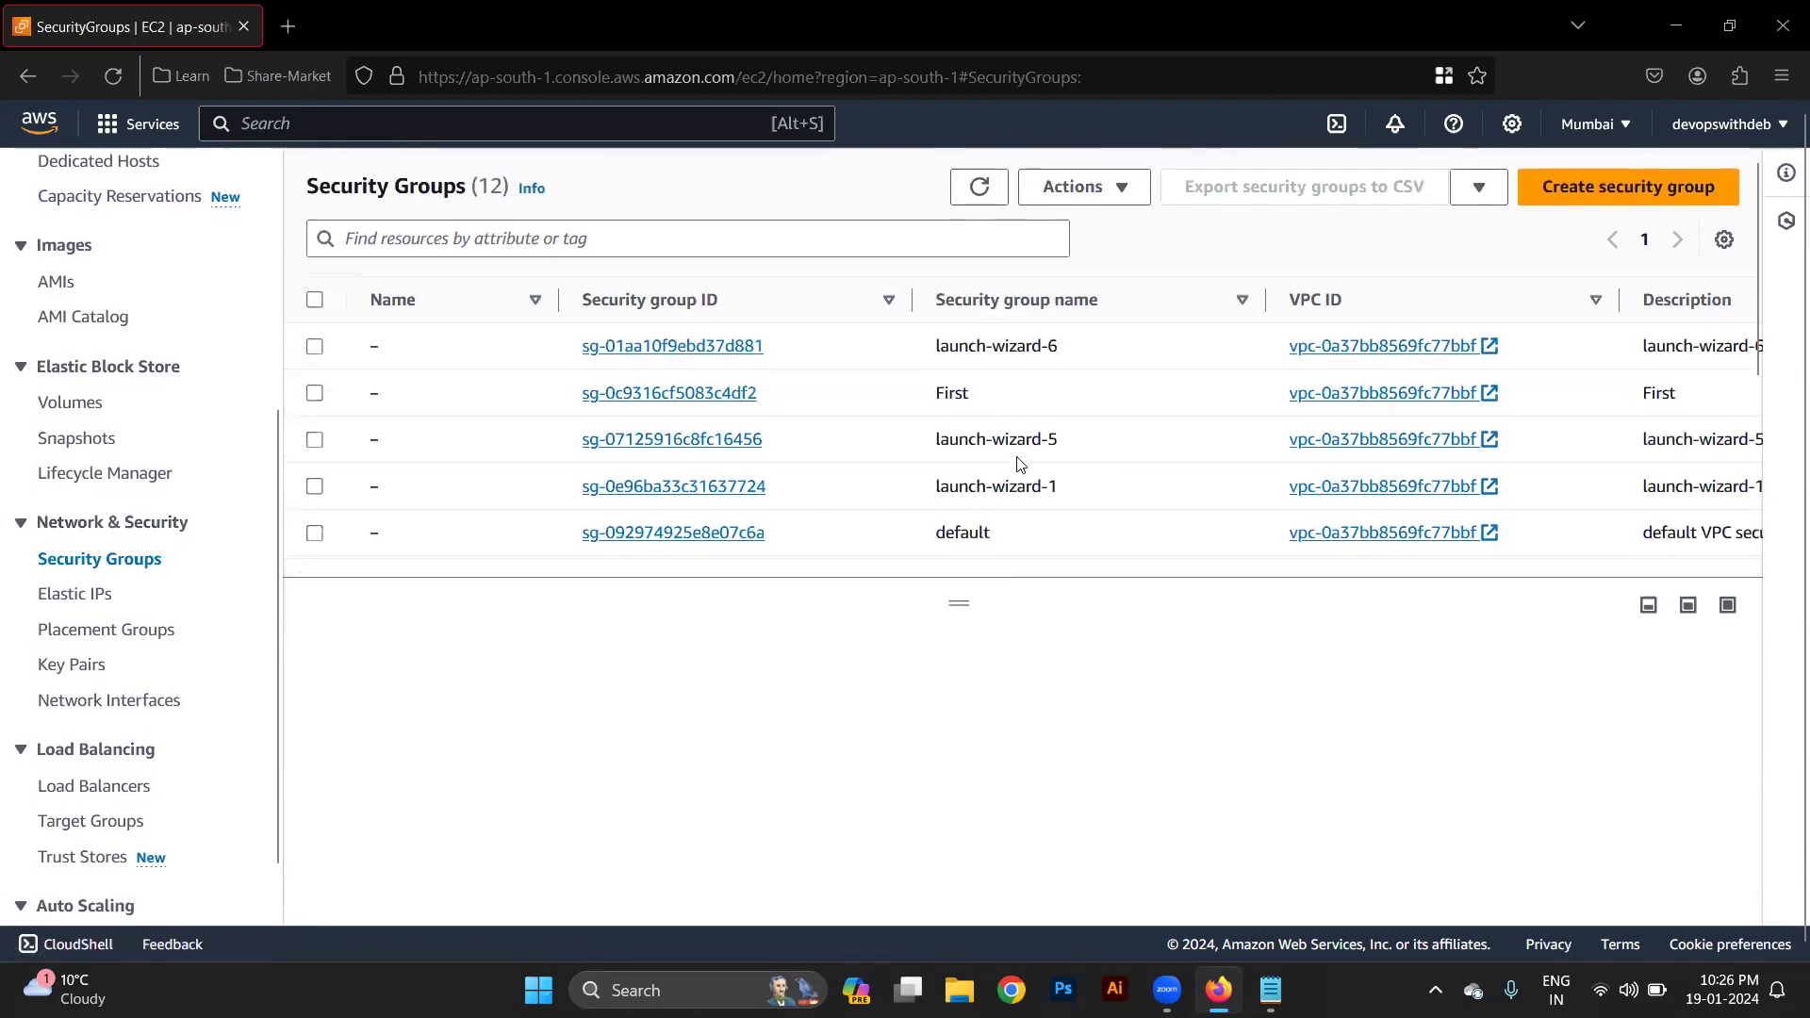
left_click(1648, 192)
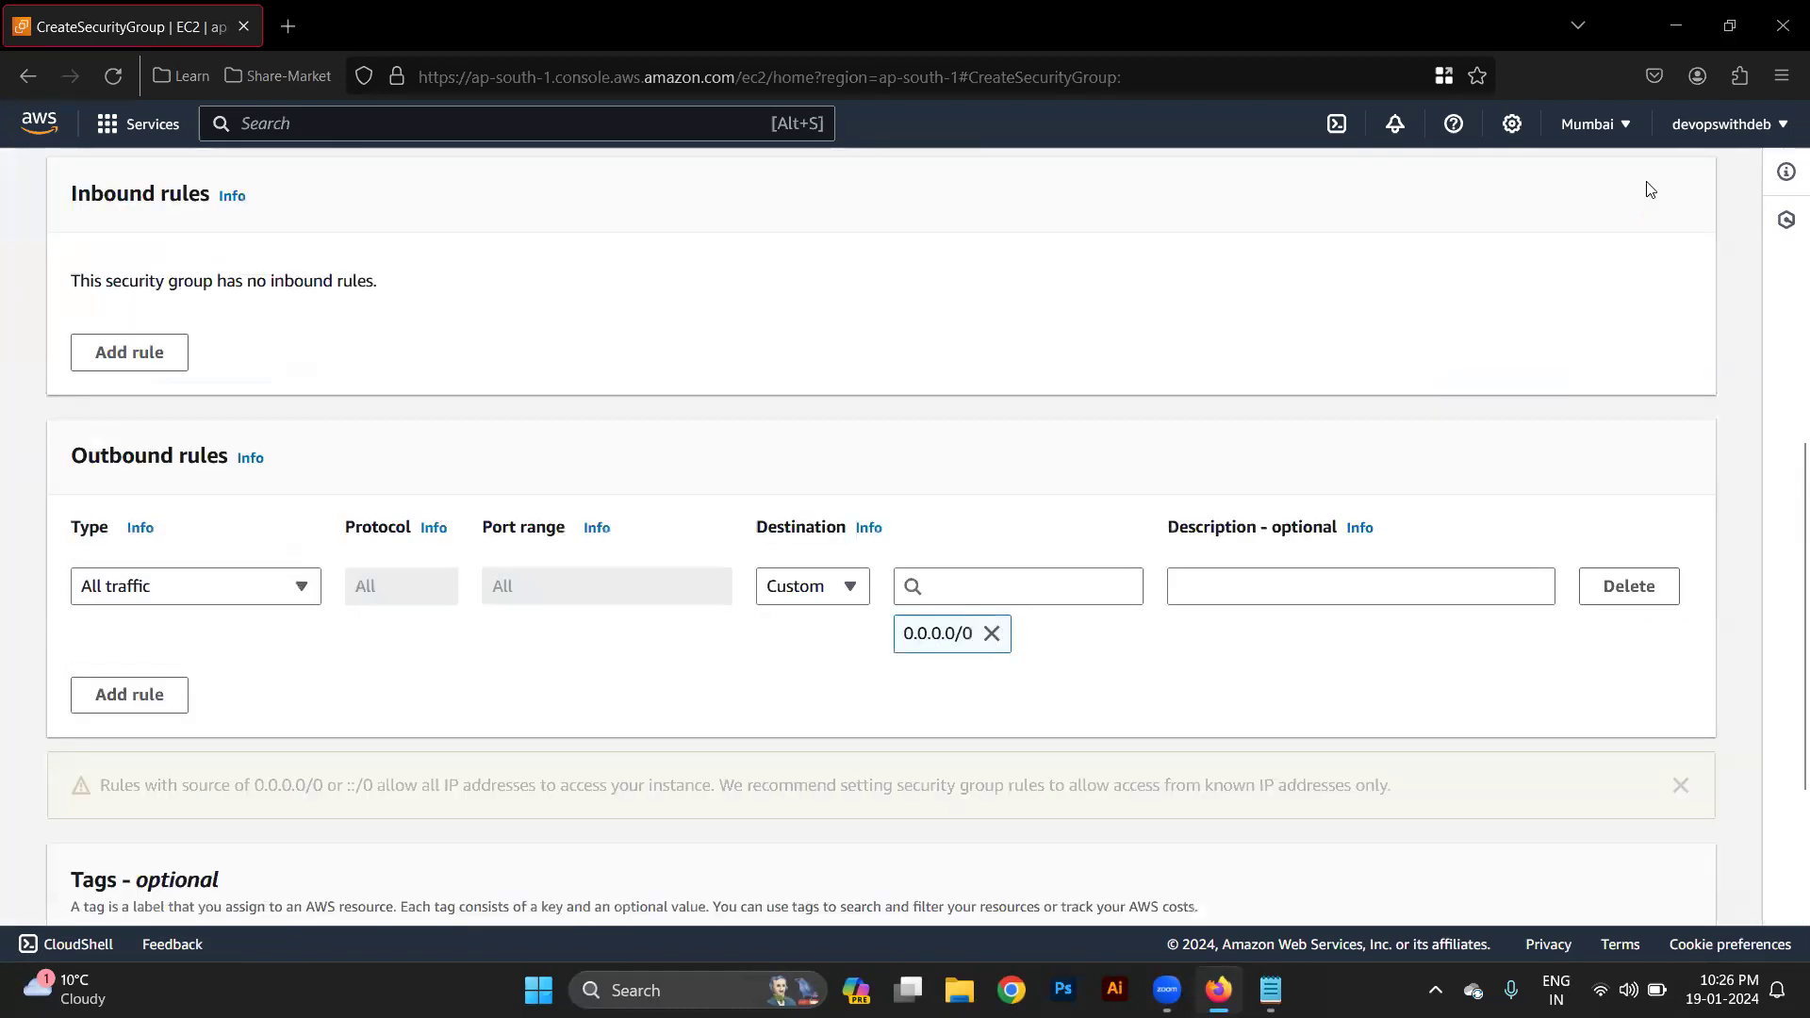
scroll(637, 404, "up", 1)
scroll(638, 406, "up", 5)
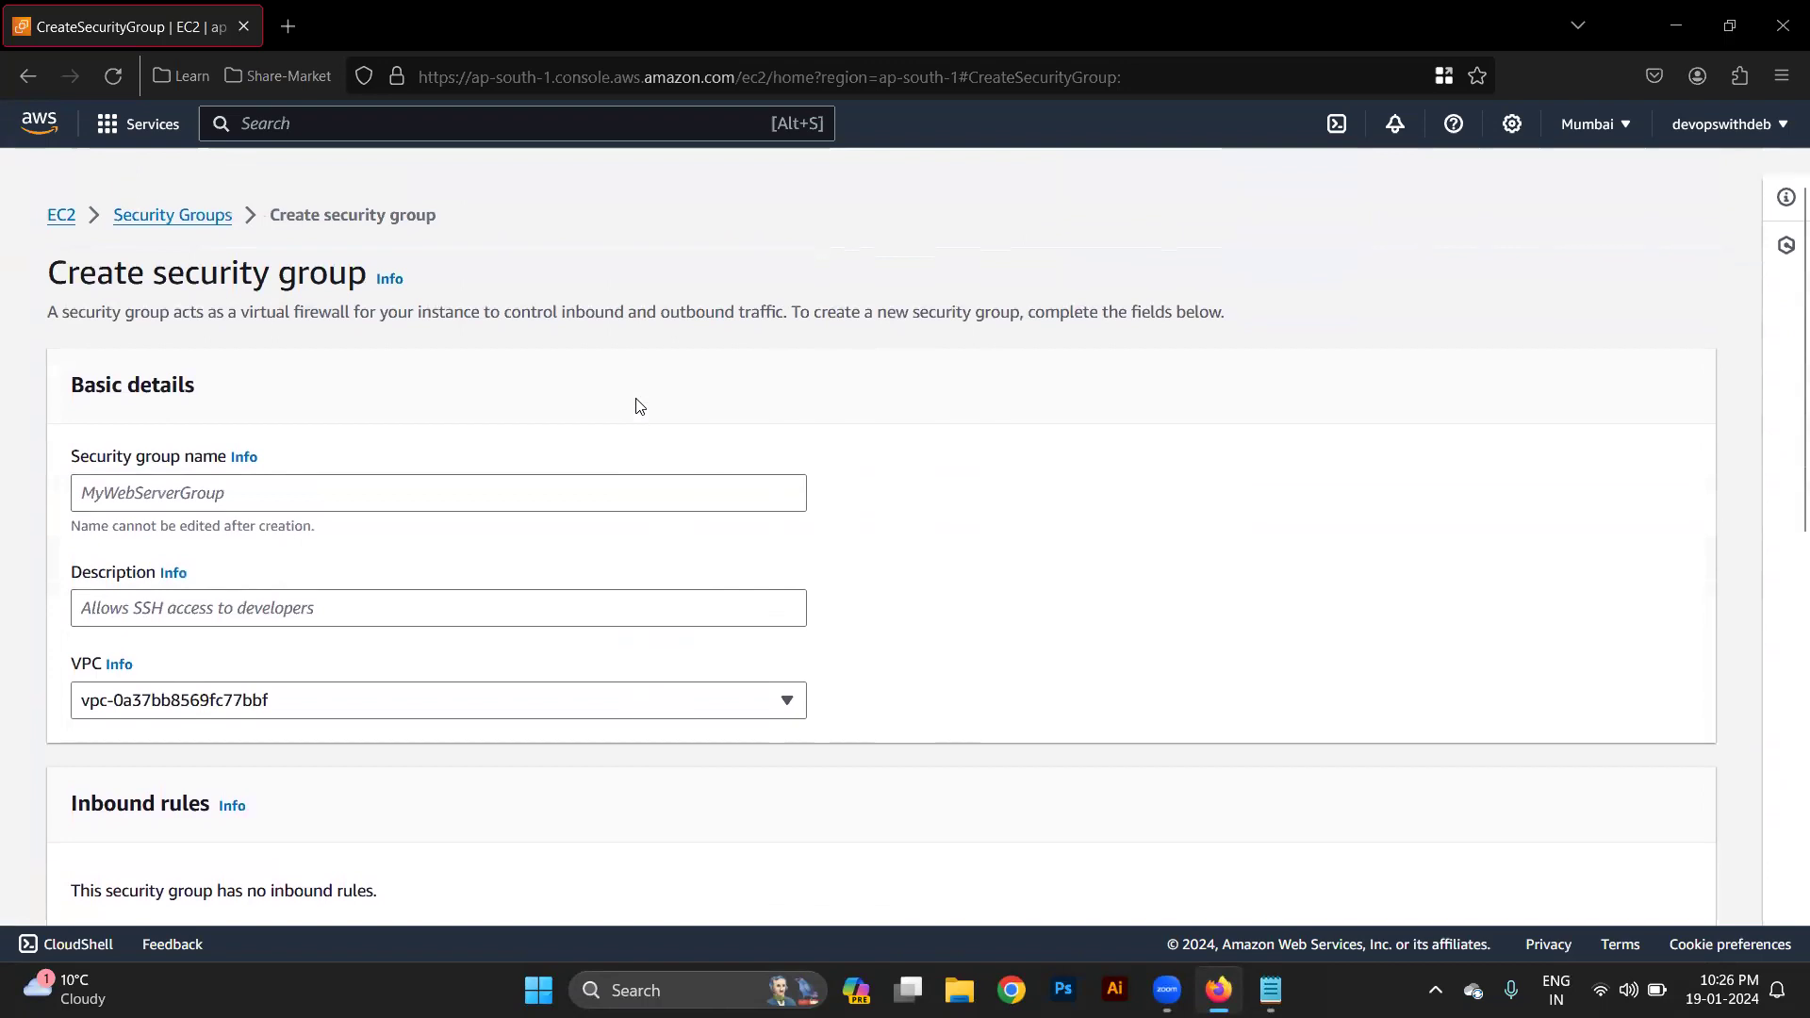
Enter Testing-abc as both the security group's name and description, and select the default VPC.
left_click(134, 466)
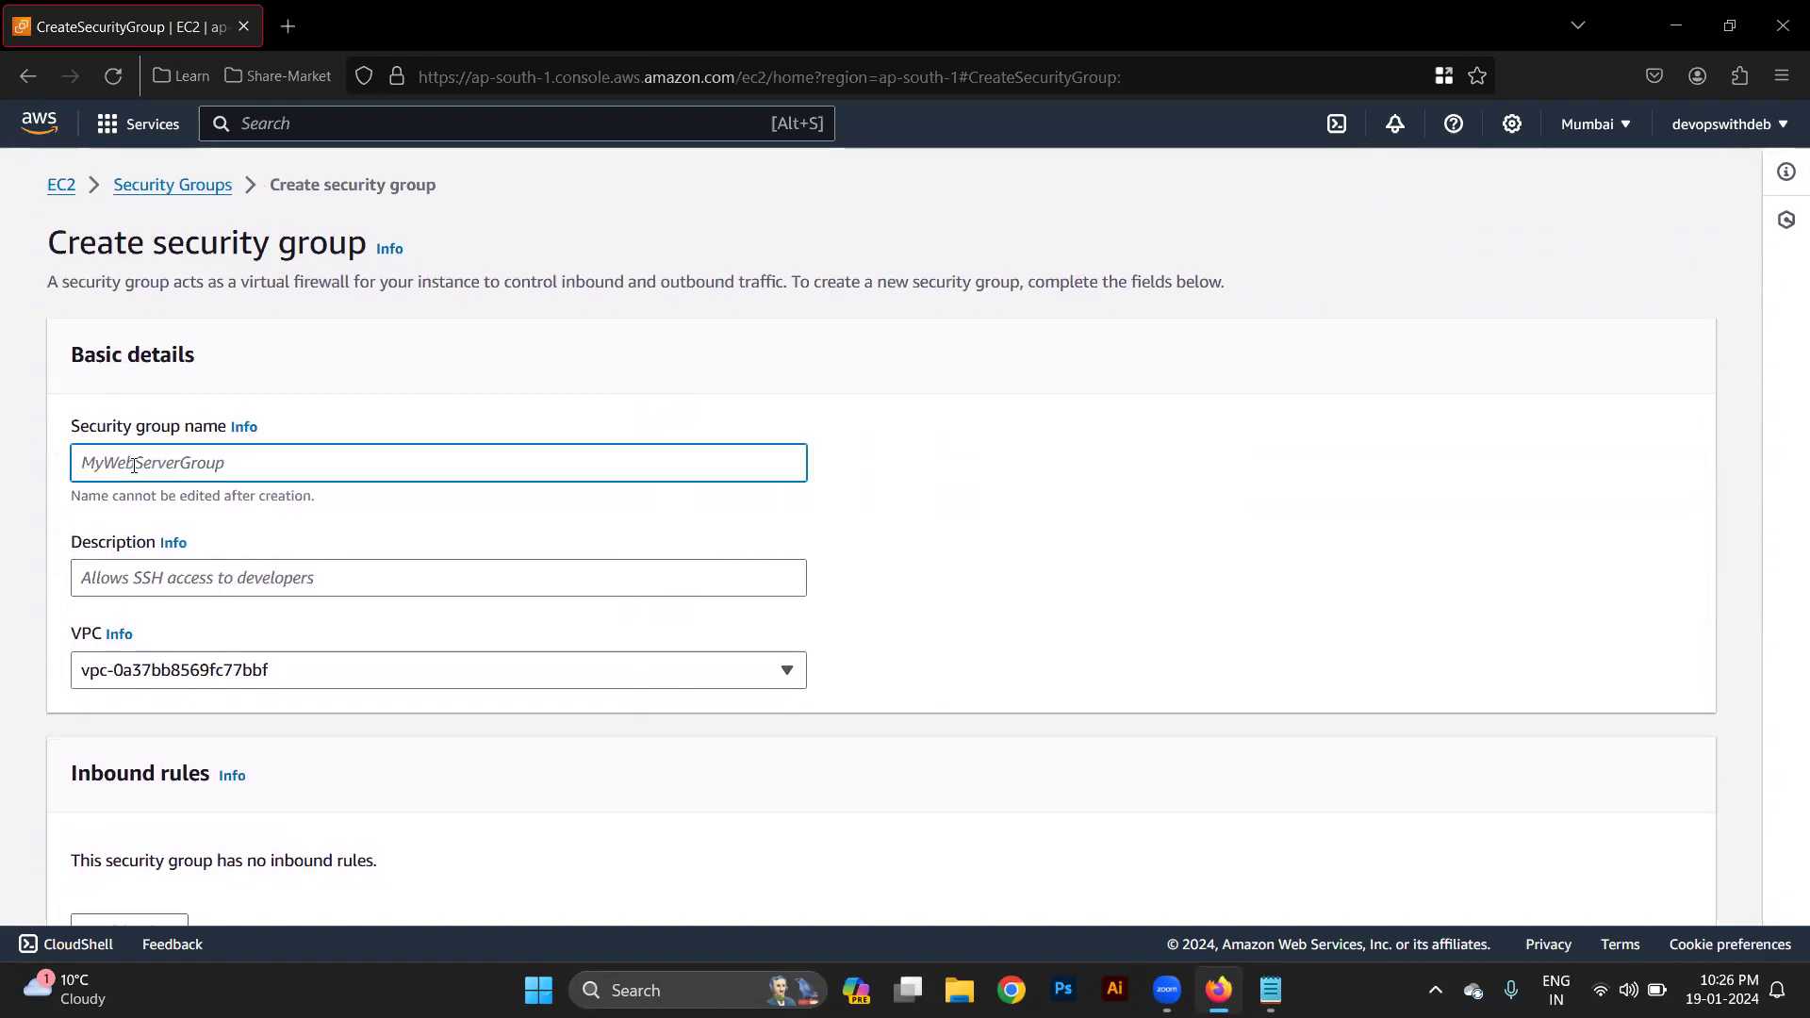
type("Testing-abc")
left_click(149, 594)
triple_click(253, 467)
key("ctrl+c")
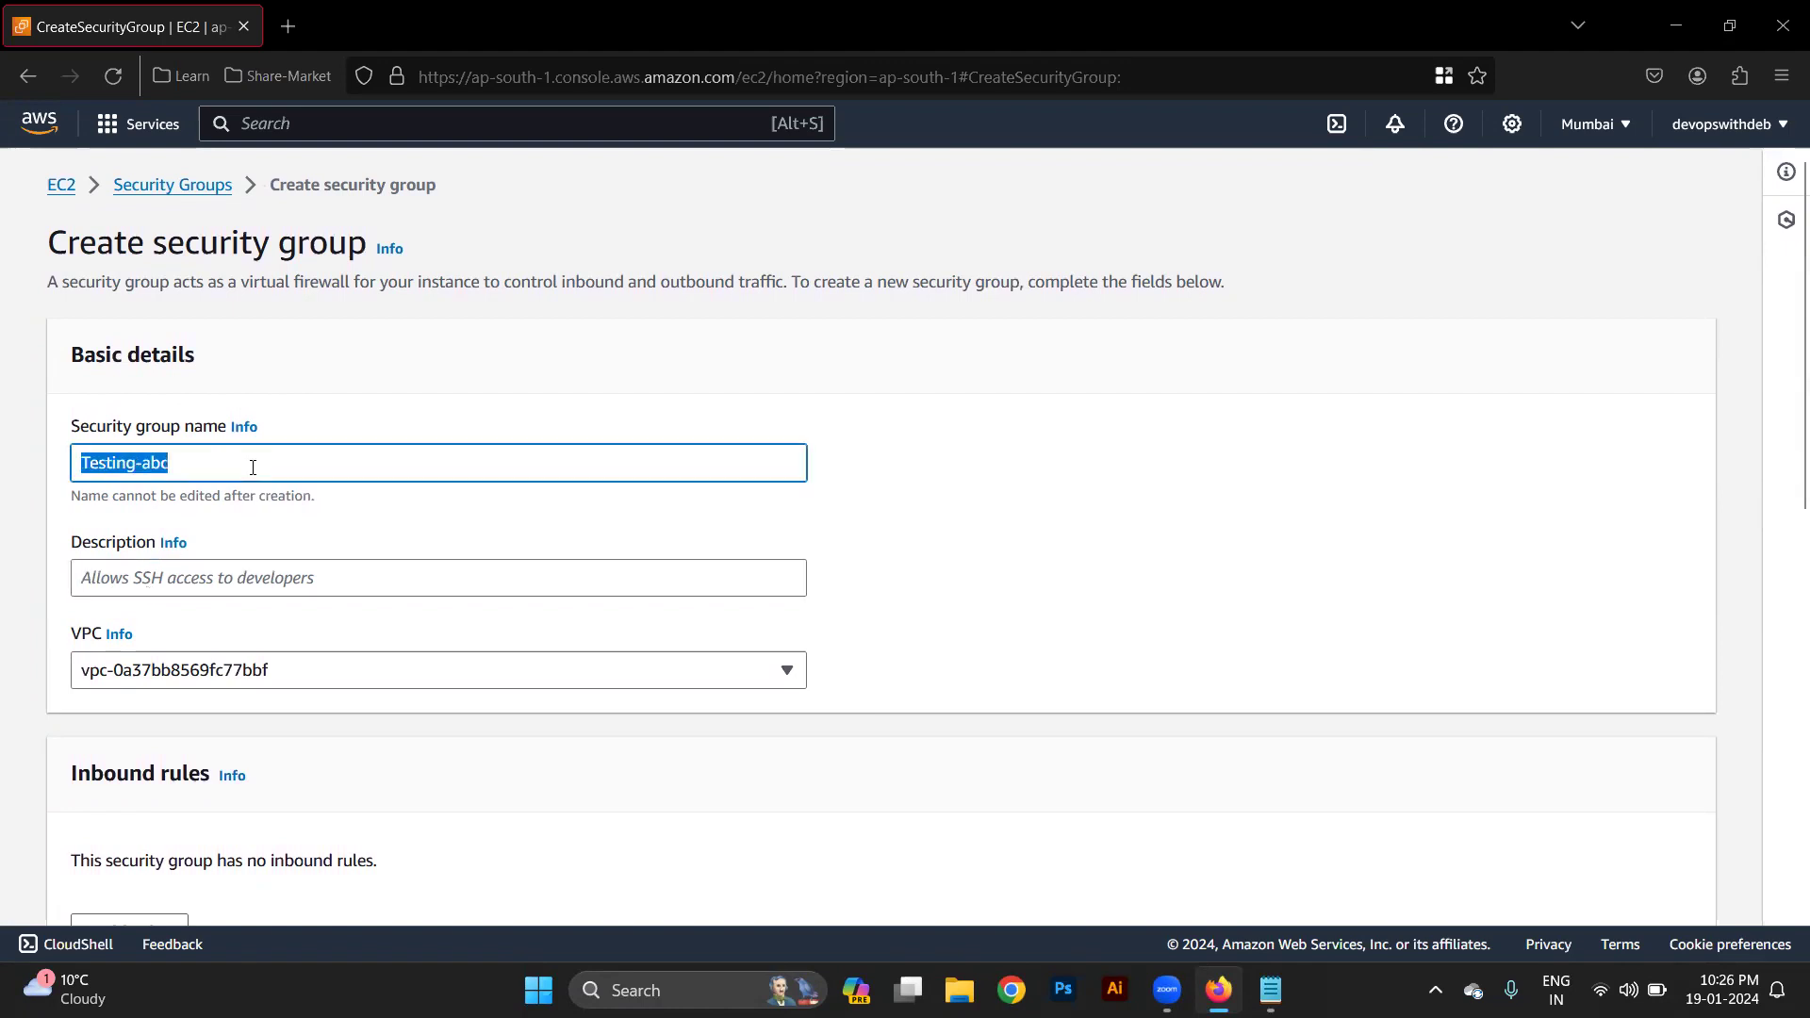
left_click(194, 589)
key("ctrl+v")
left_click(281, 664)
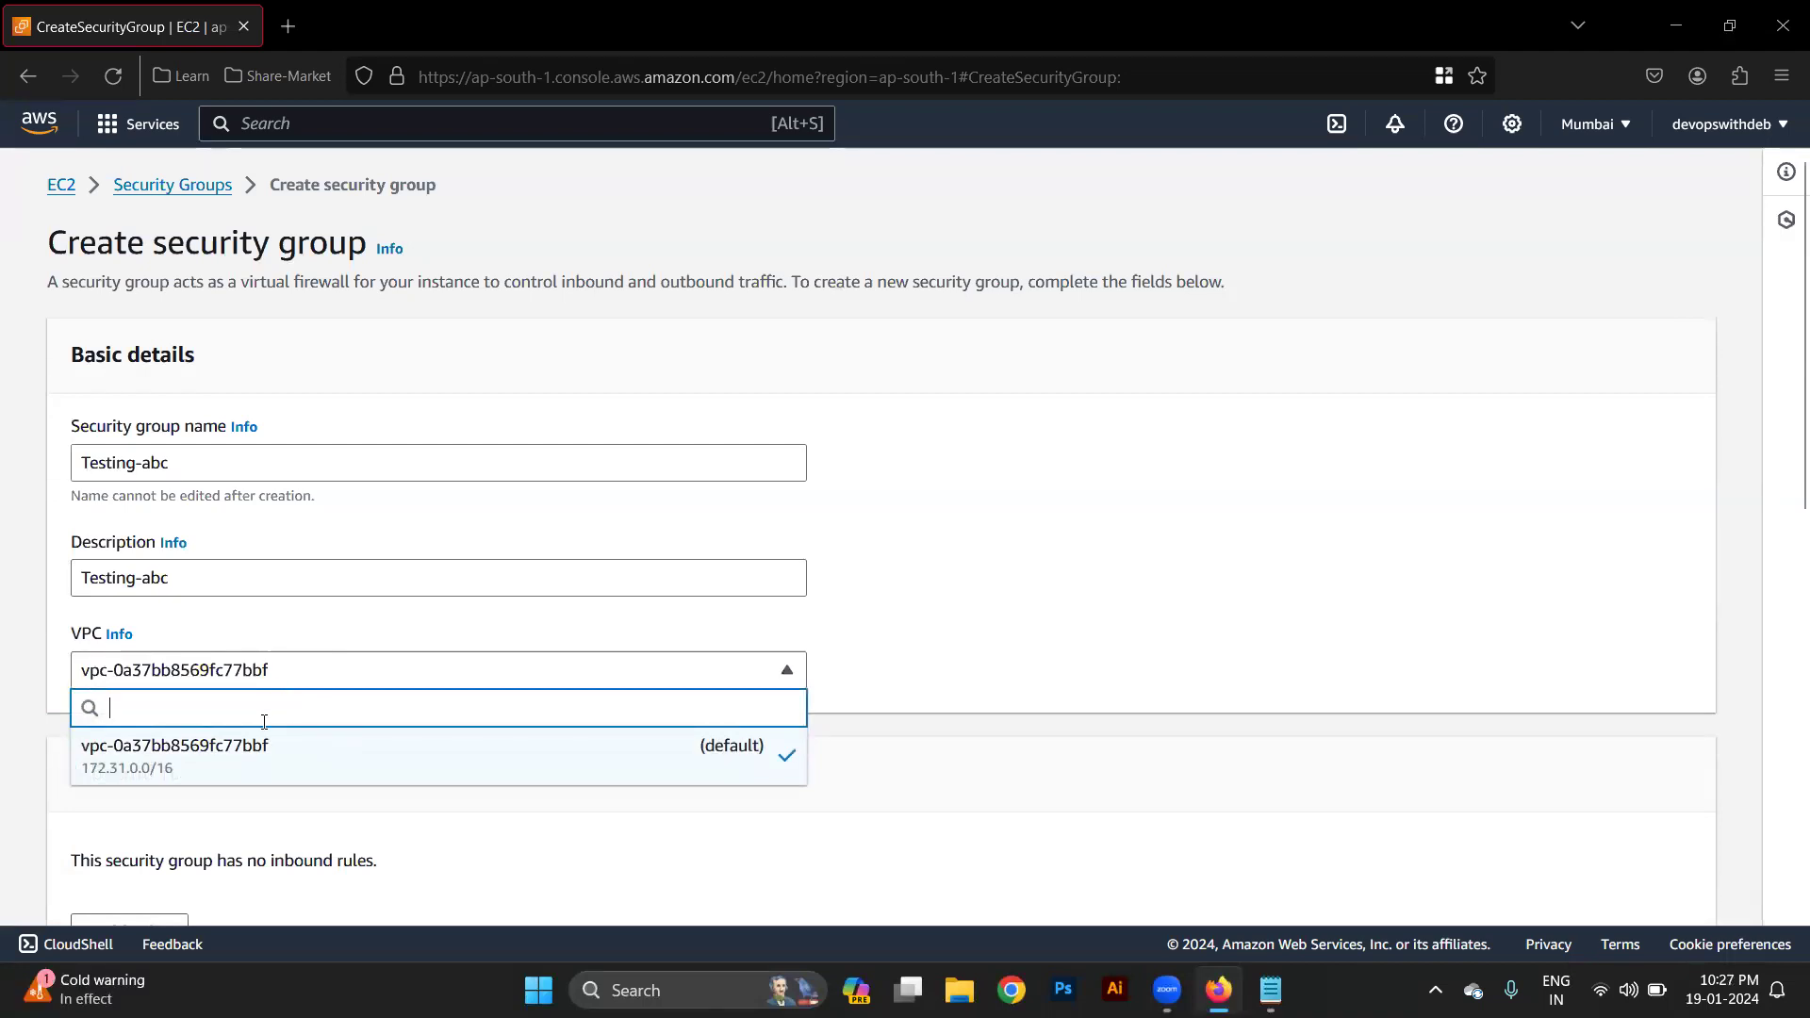
left_click(235, 776)
Switch to Notepad and add the line "Inbound Rule = controls traffic to ec2" below the elastic IP region note.
scroll(231, 776, "down", 3)
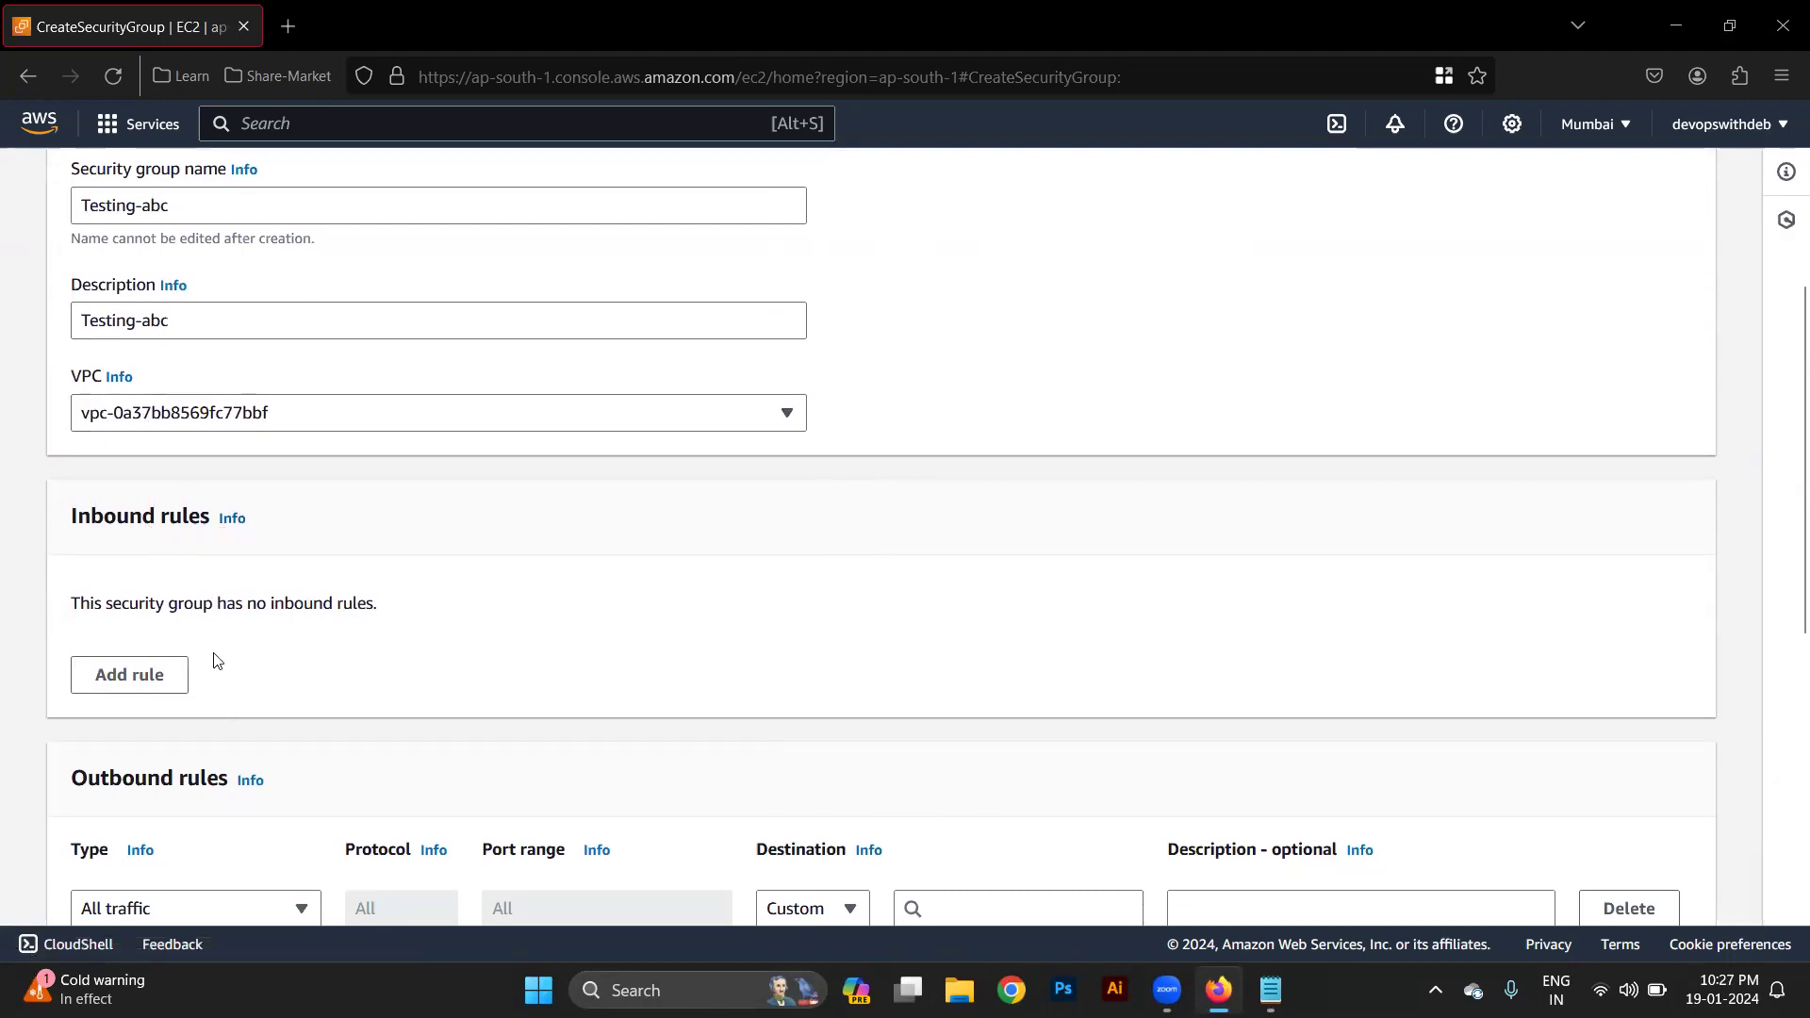
scroll(194, 603, "down", 2)
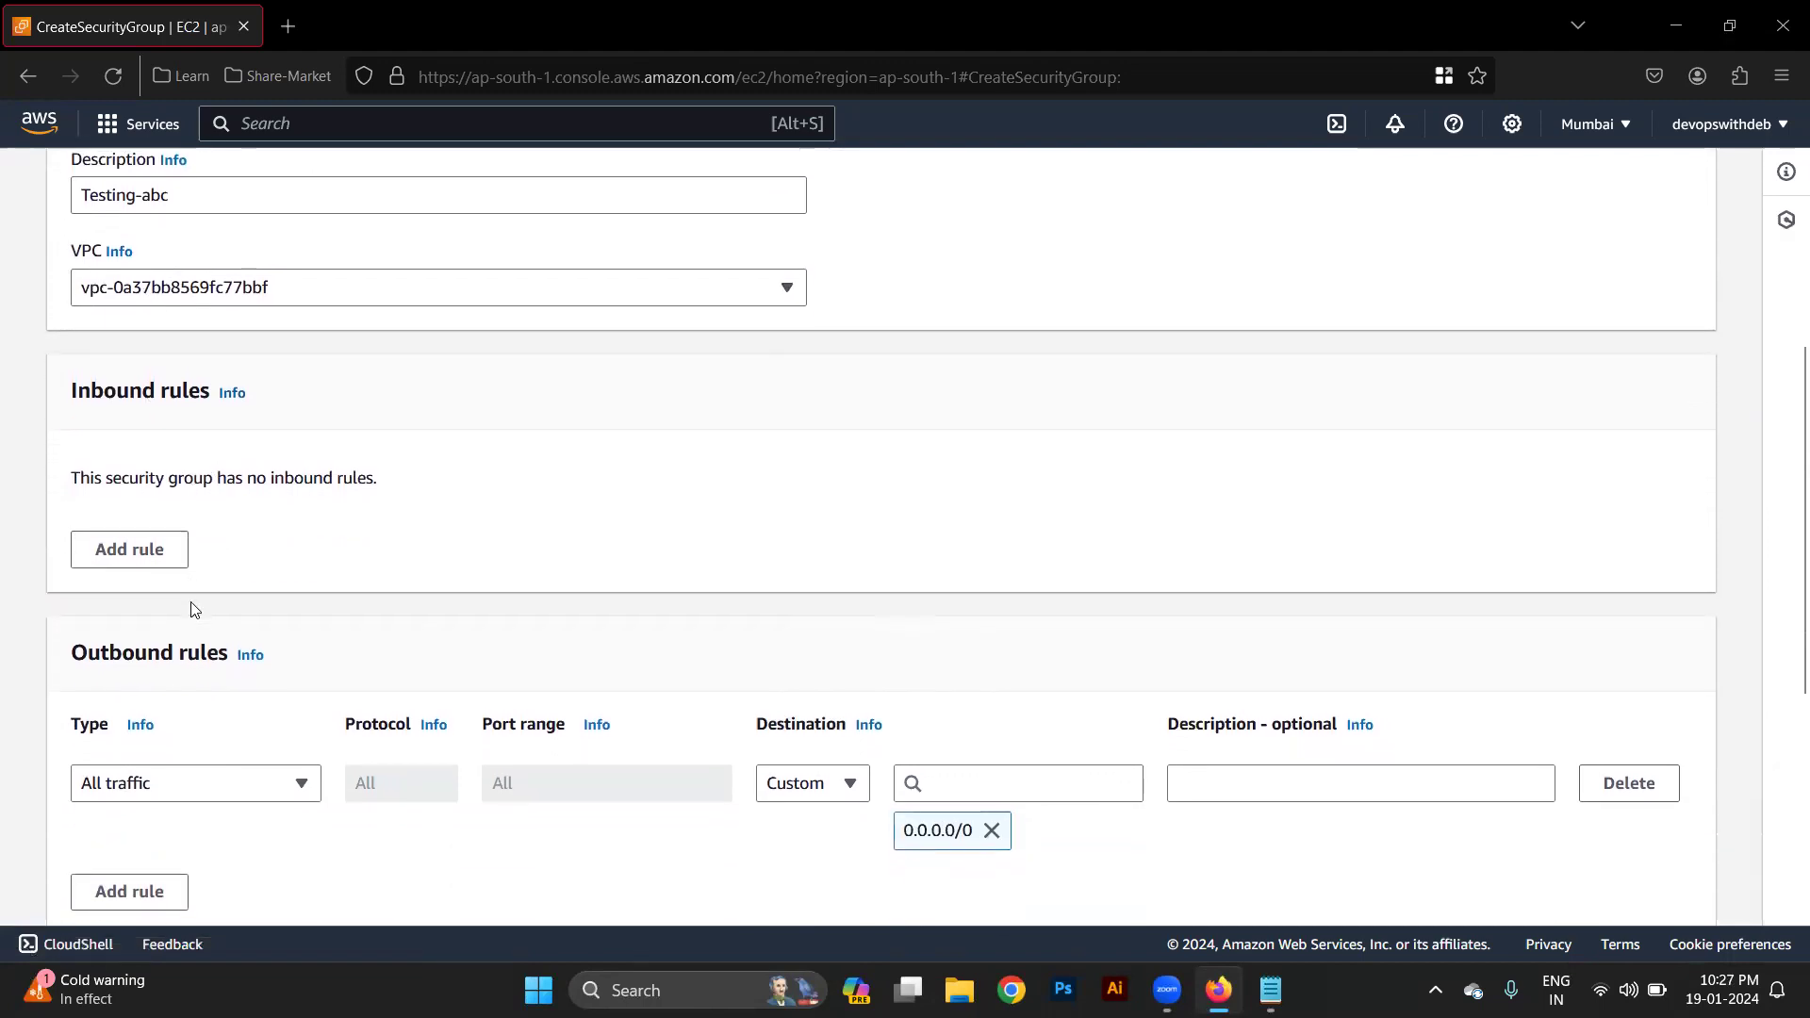
triple_click(157, 385)
triple_click(157, 386)
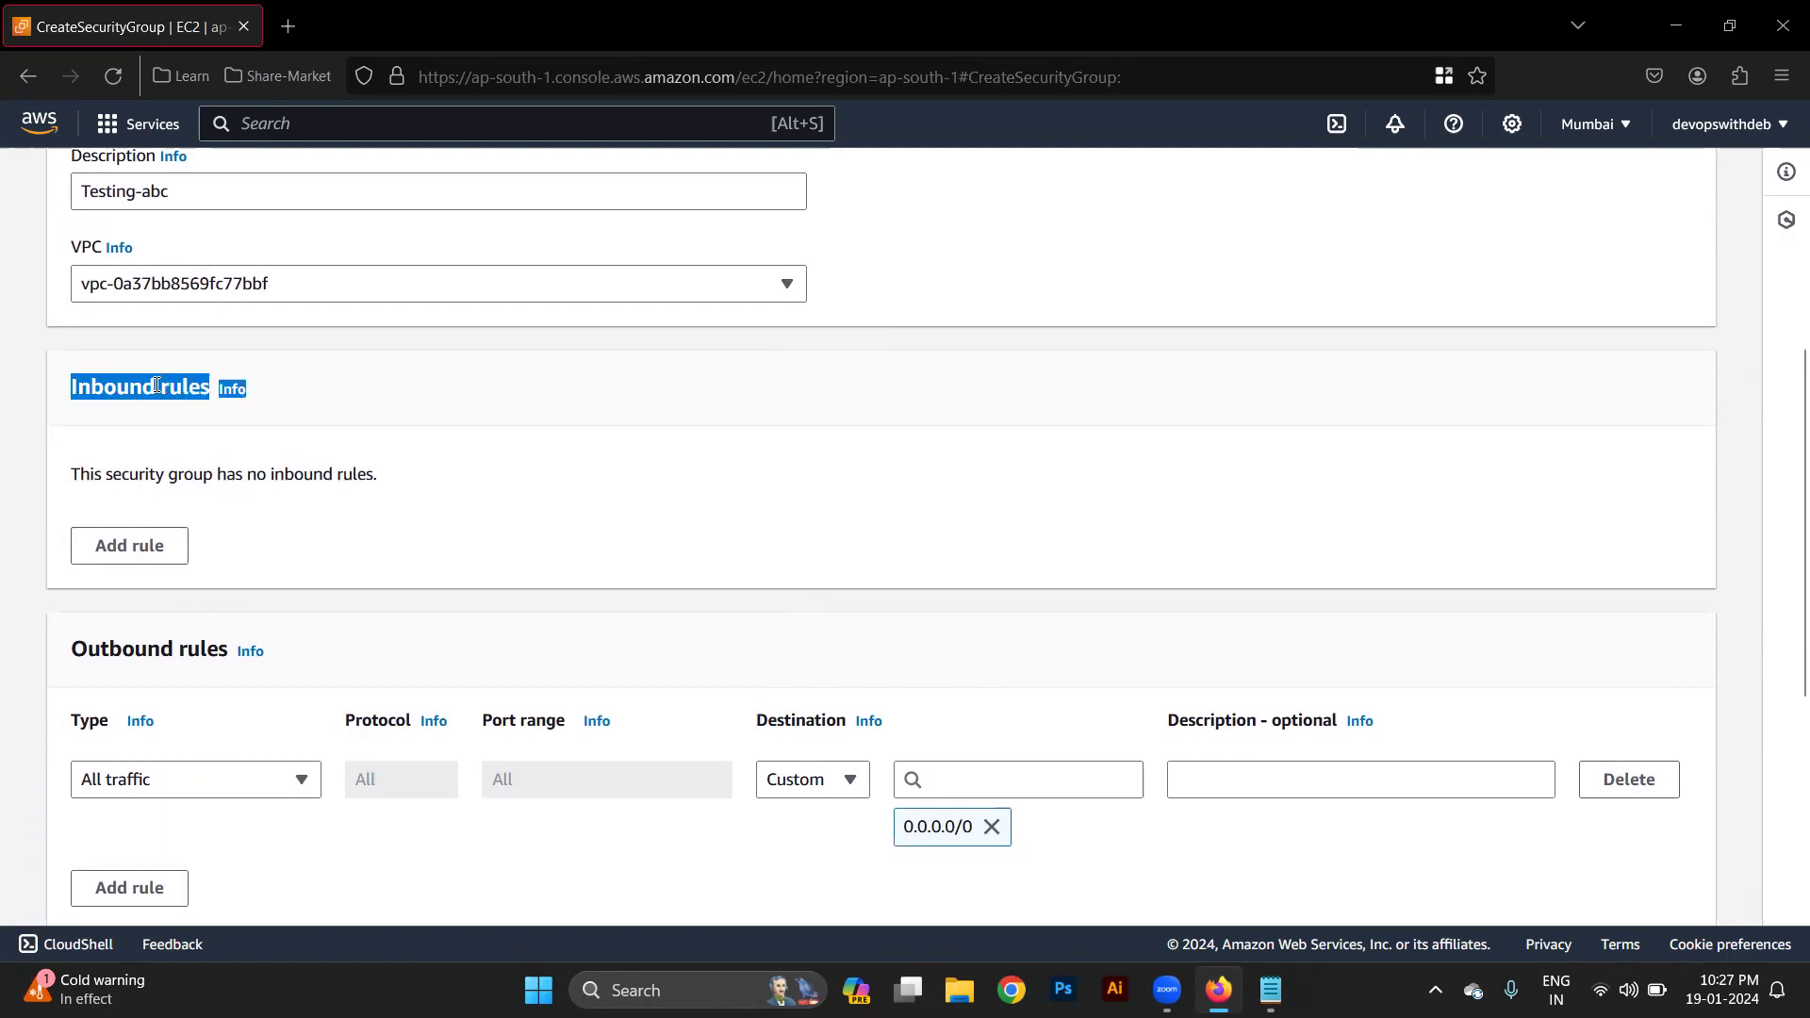
key("alt+Tab")
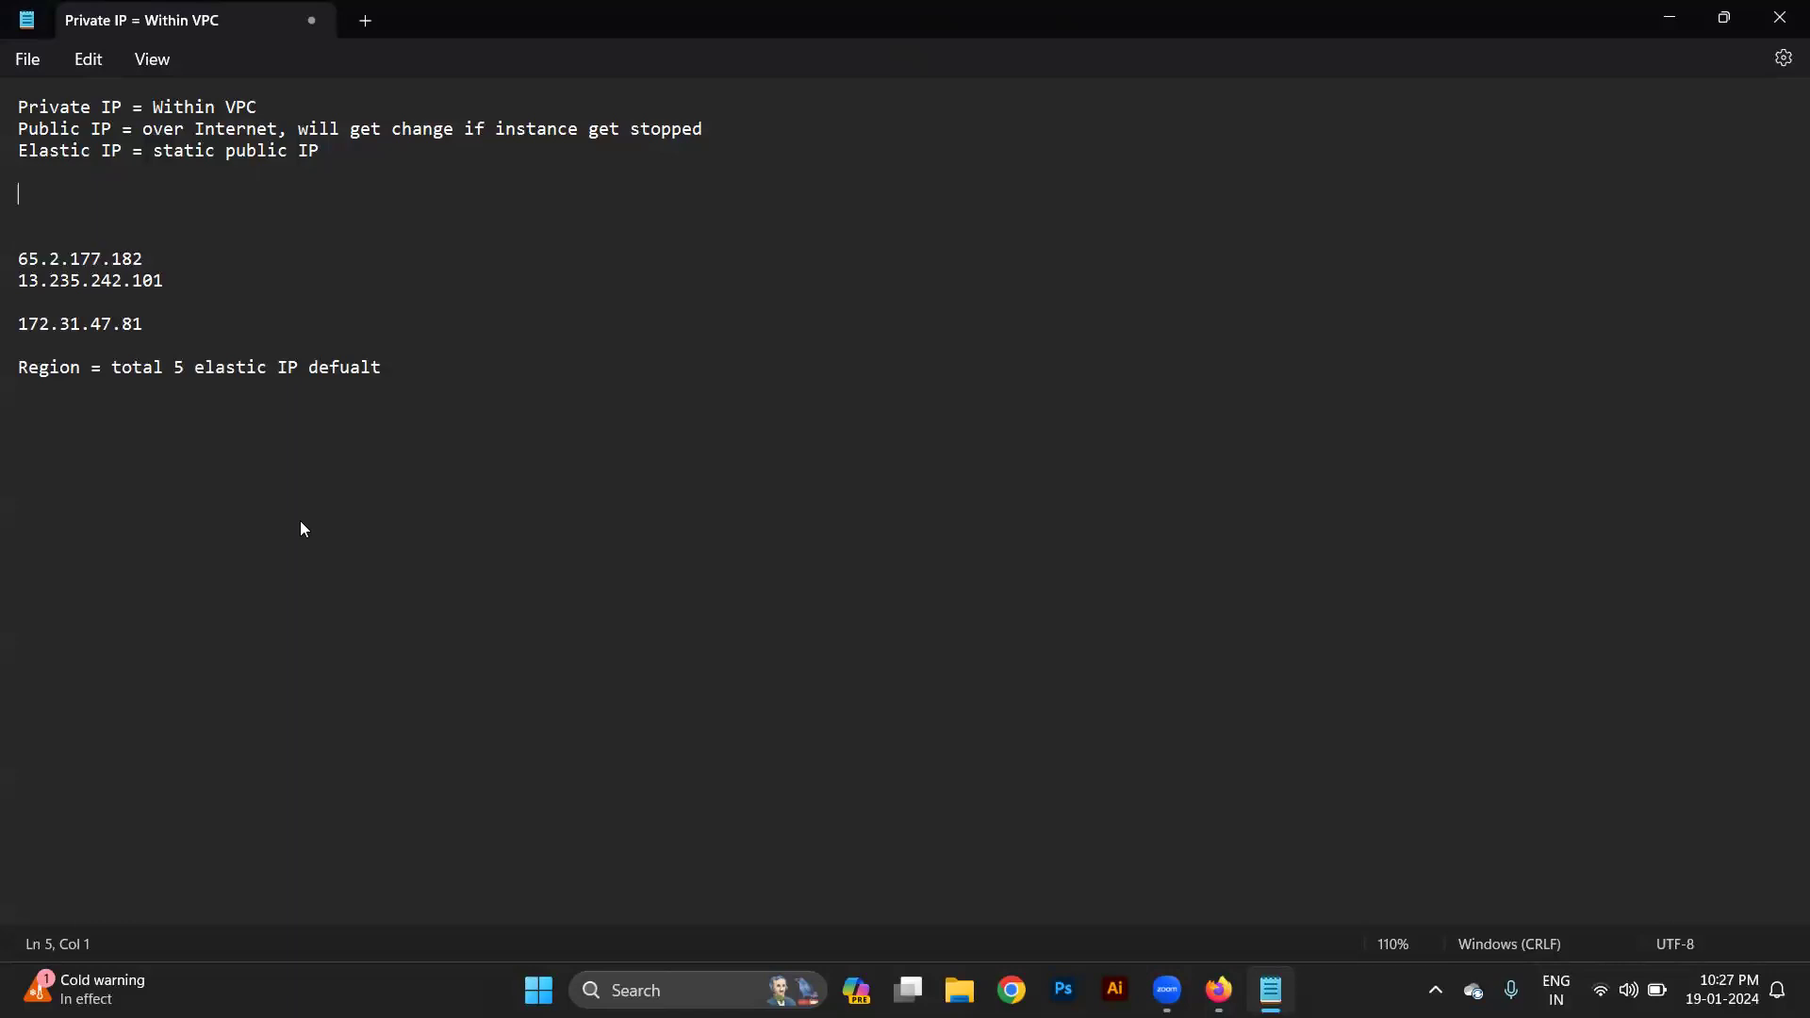
key("Down")
key("Down")
key("Down")
key("Down")
key("Down")
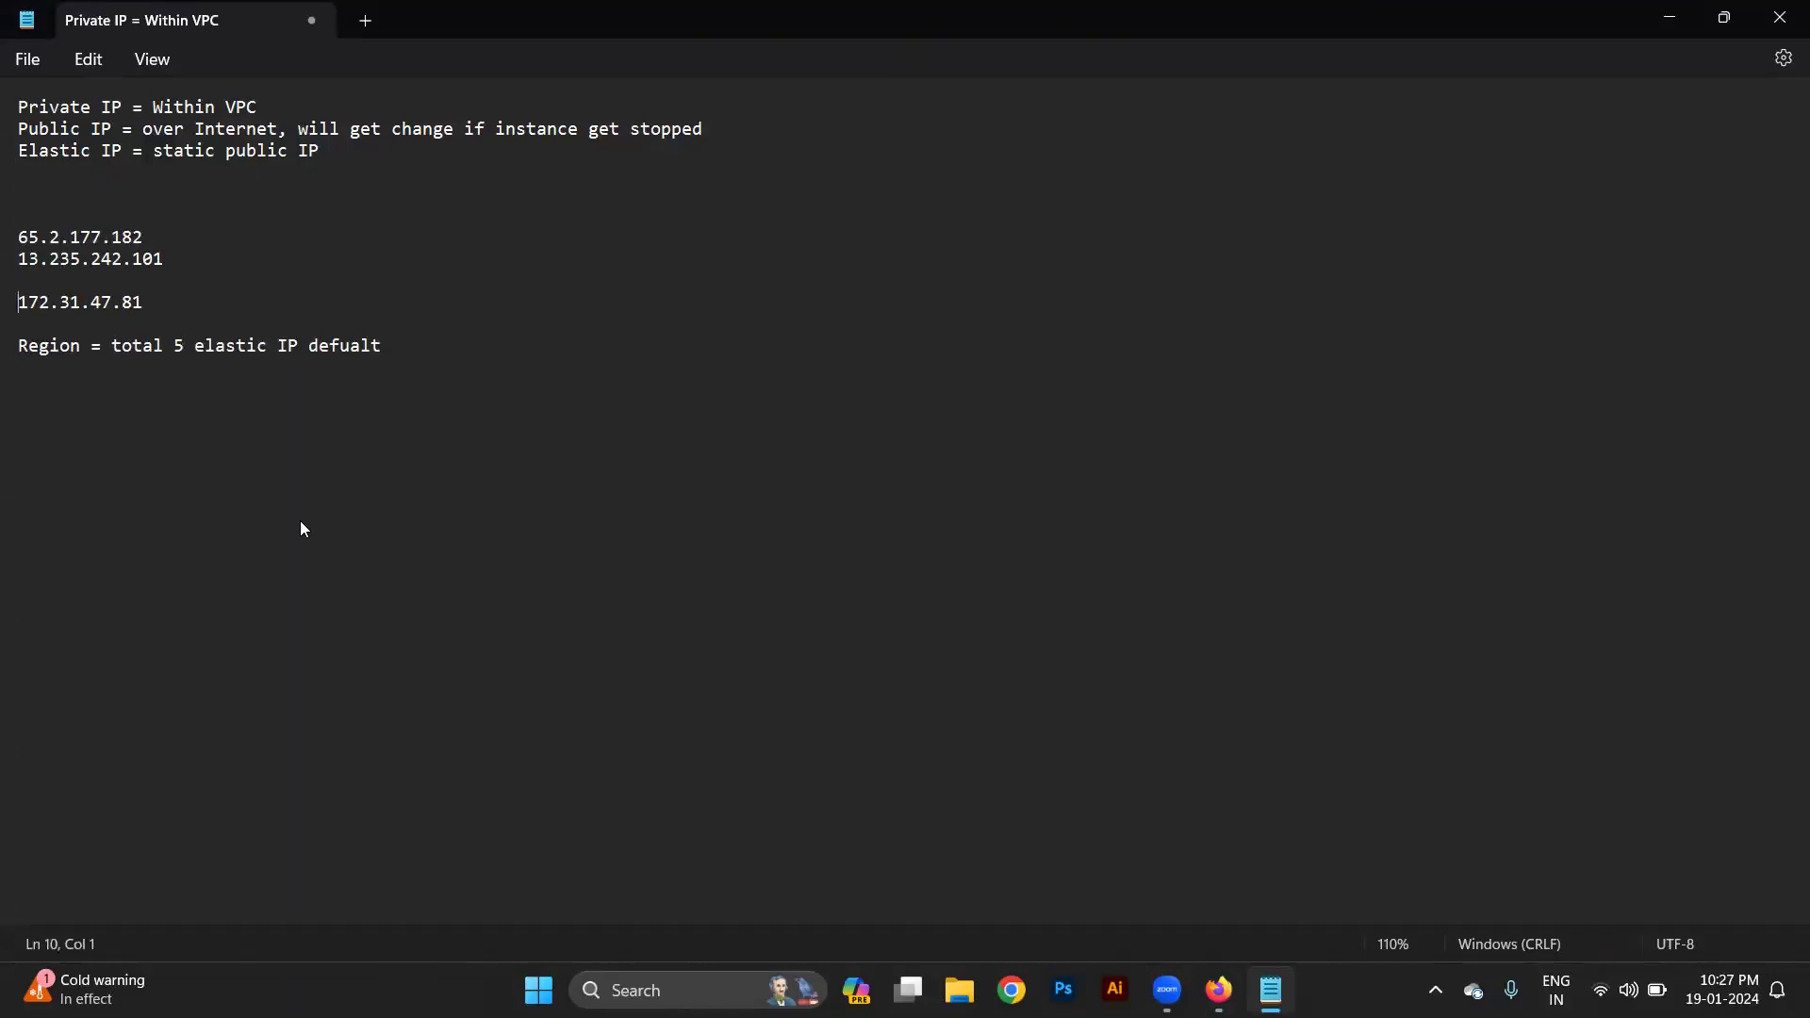
key("End")
key("Return")
key("Return")
key("Return")
type("Inbound Rule = controls tra")
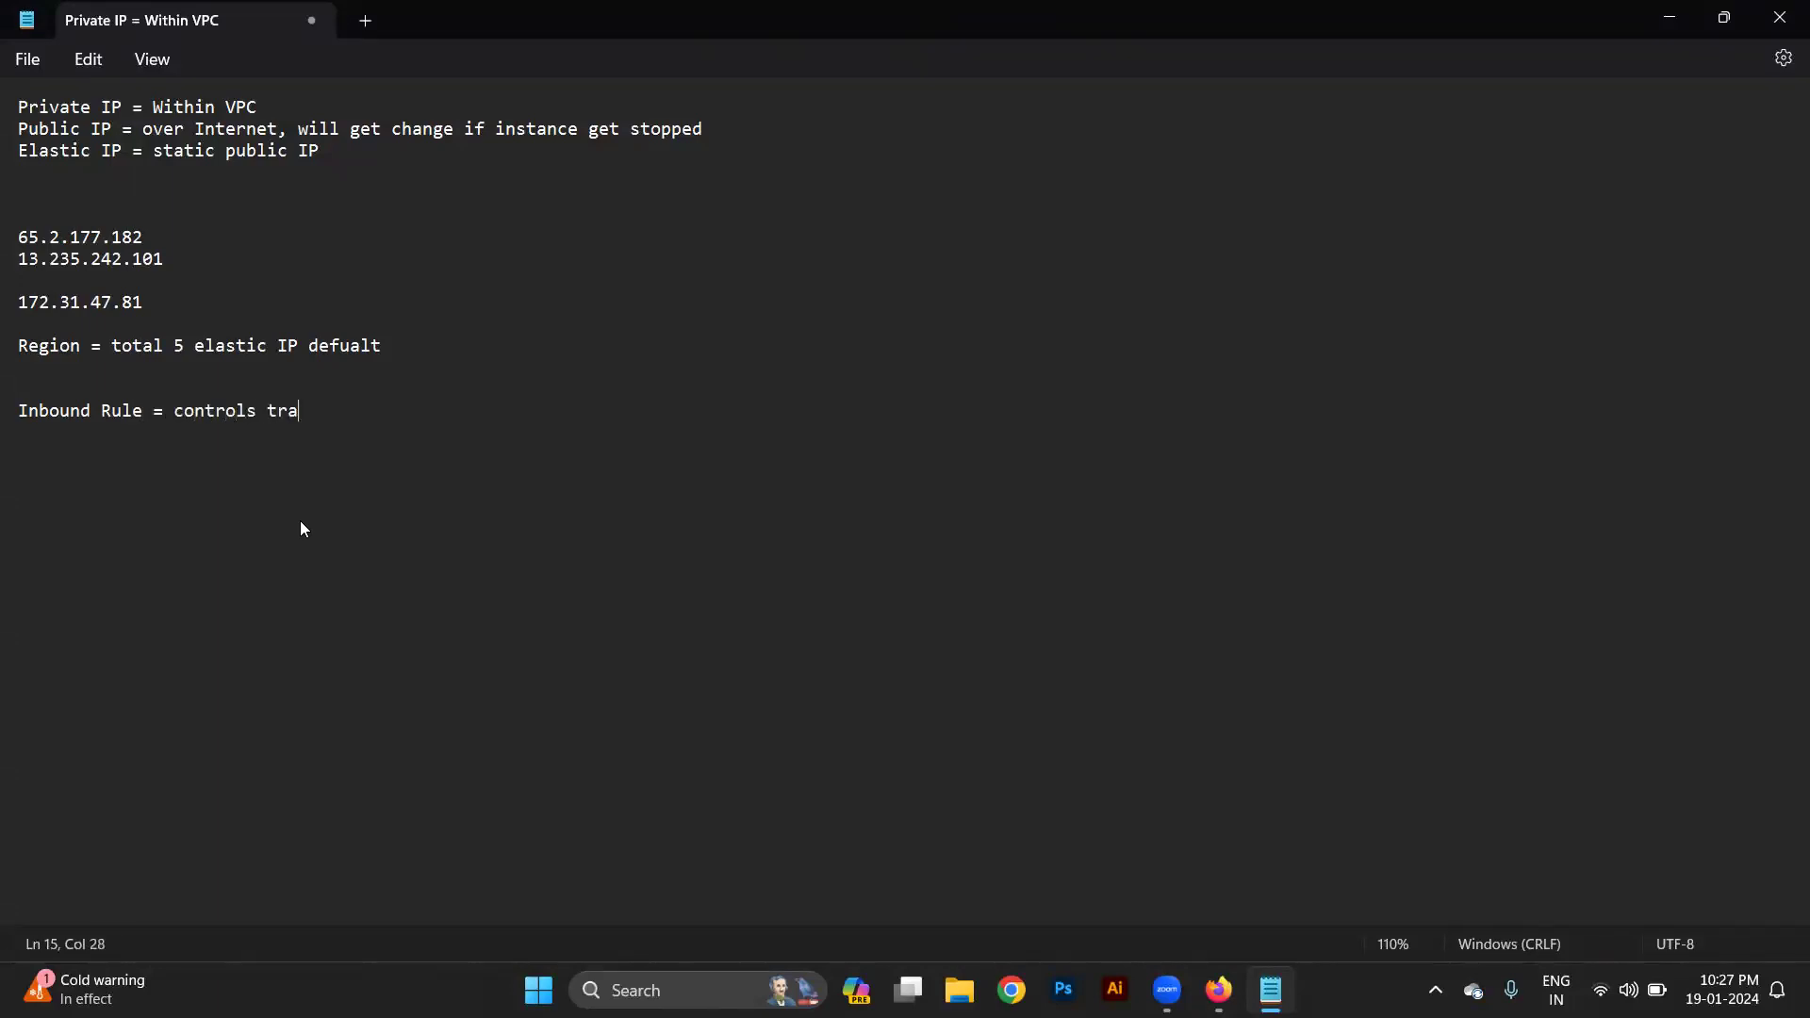
type("ffic to ")
type("ec2")
Add the line "Outbound Rule = Control traffic to ec2" beneath the inbound rule note.
type("Outbu")
type("t")
key("BackSpace")
key("BackSpace")
key("BackSpace")
type("bound")
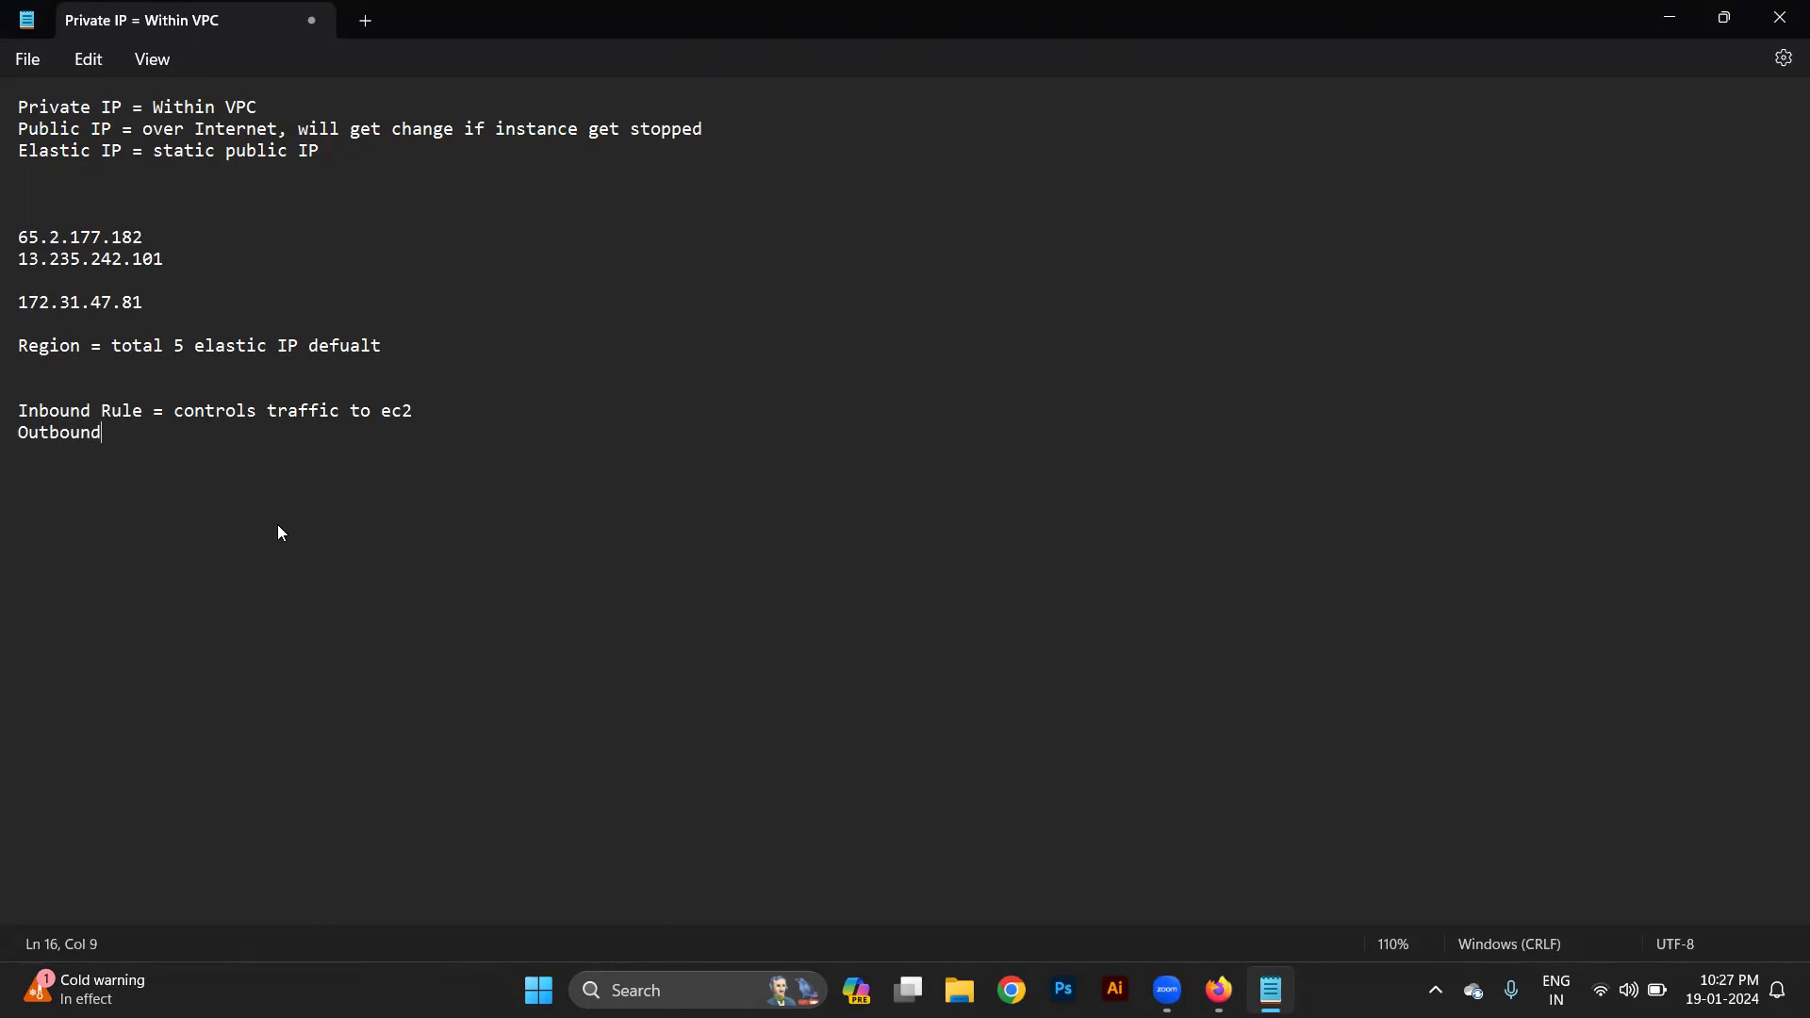
type(" Rule = Control traffic ")
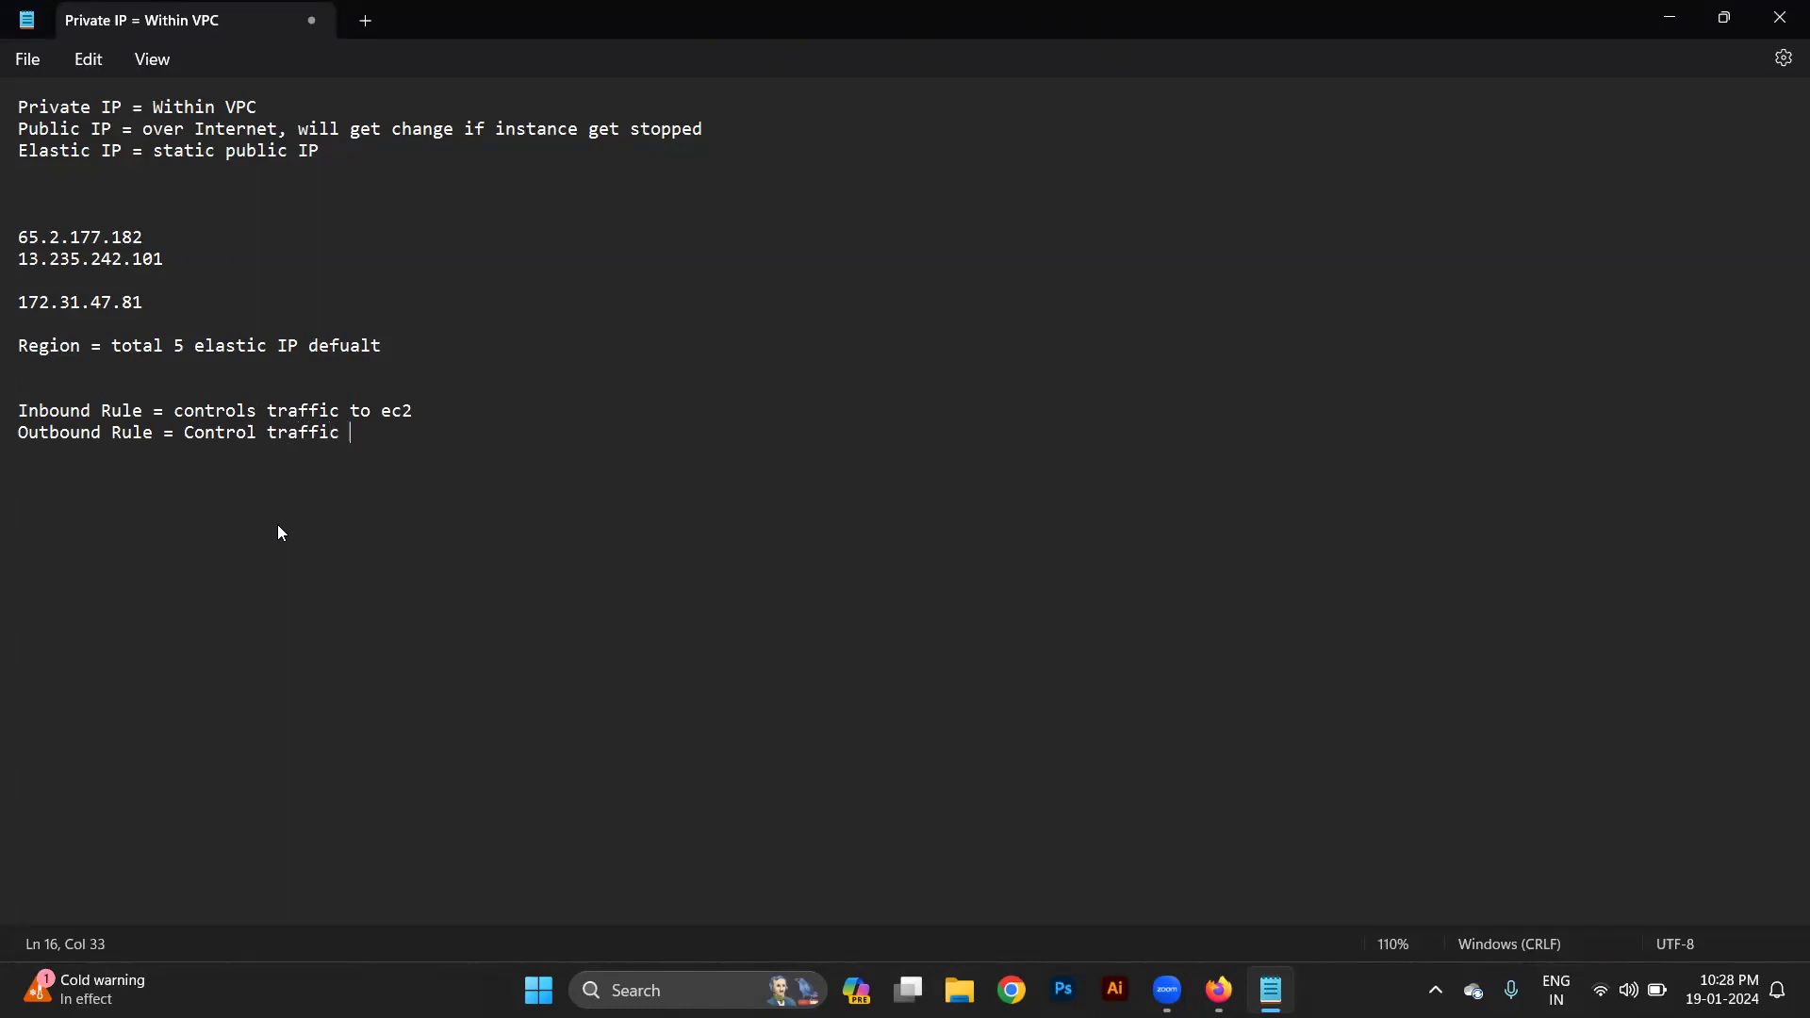
type("to ec2")
key("Return")
Switch back to the security group form in Firefox and add an inbound rule of type SSH.
key("alt+Tab")
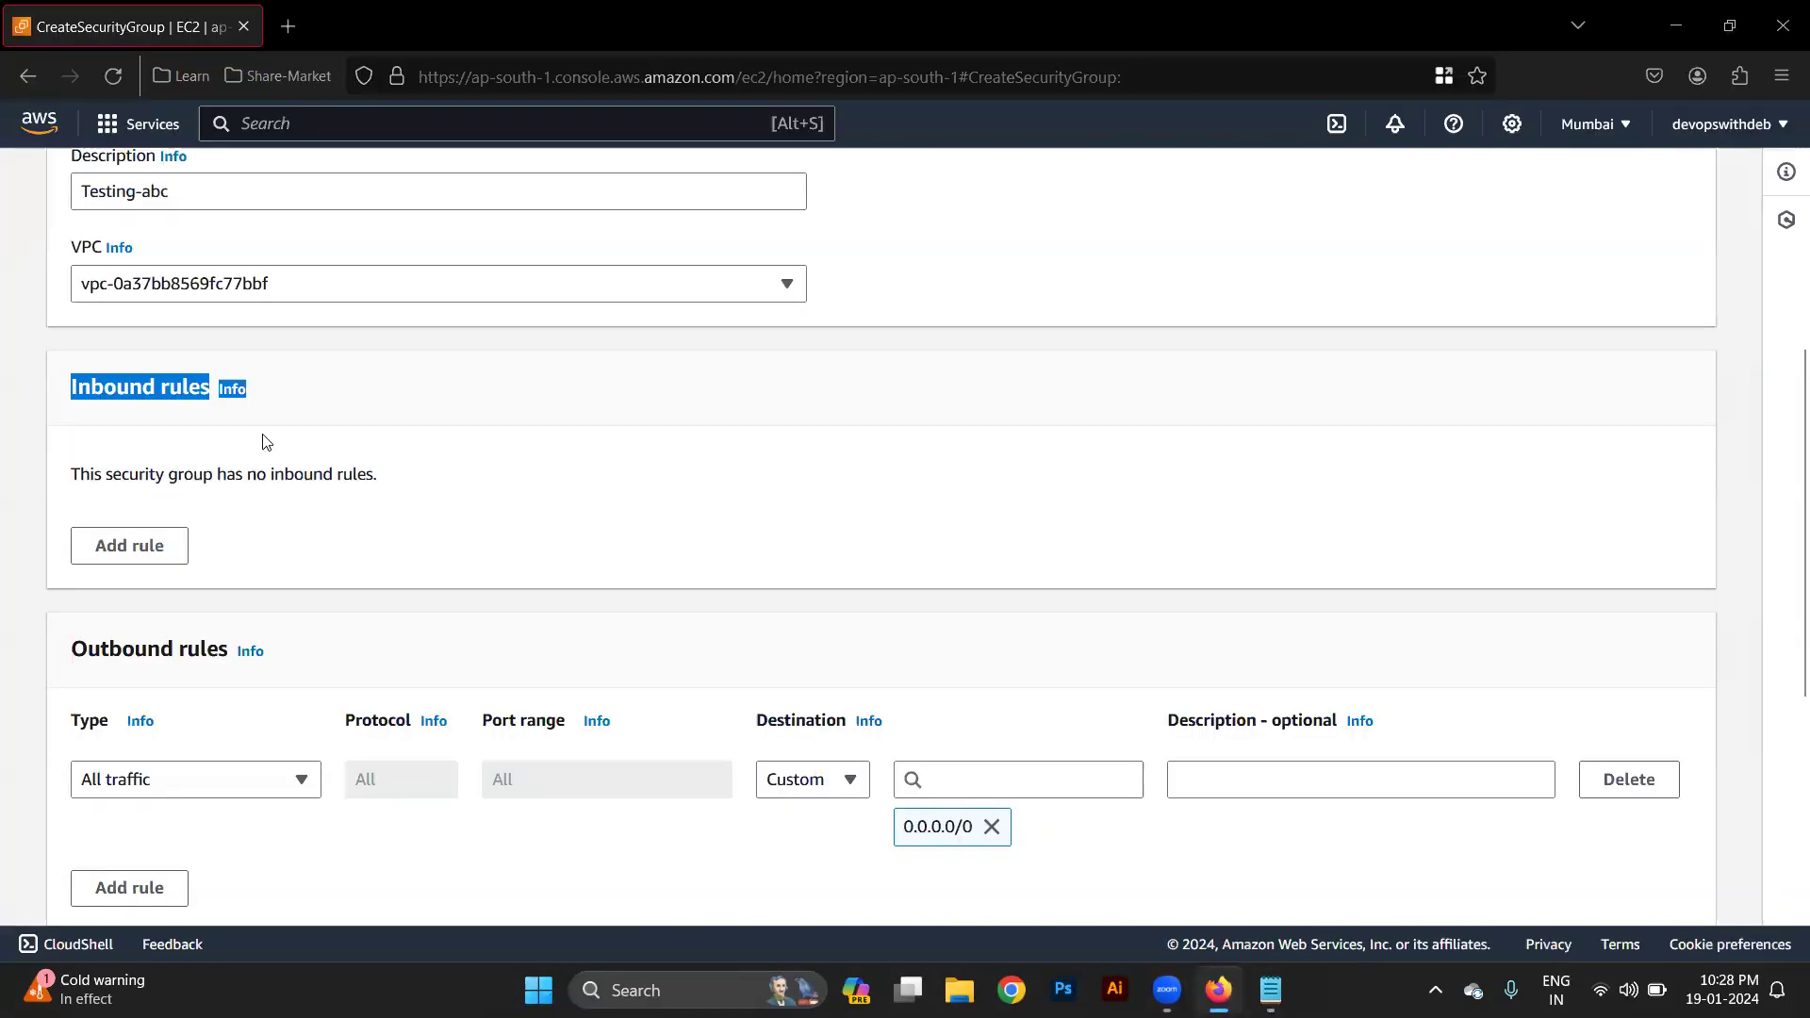
left_click(346, 476)
left_click(162, 546)
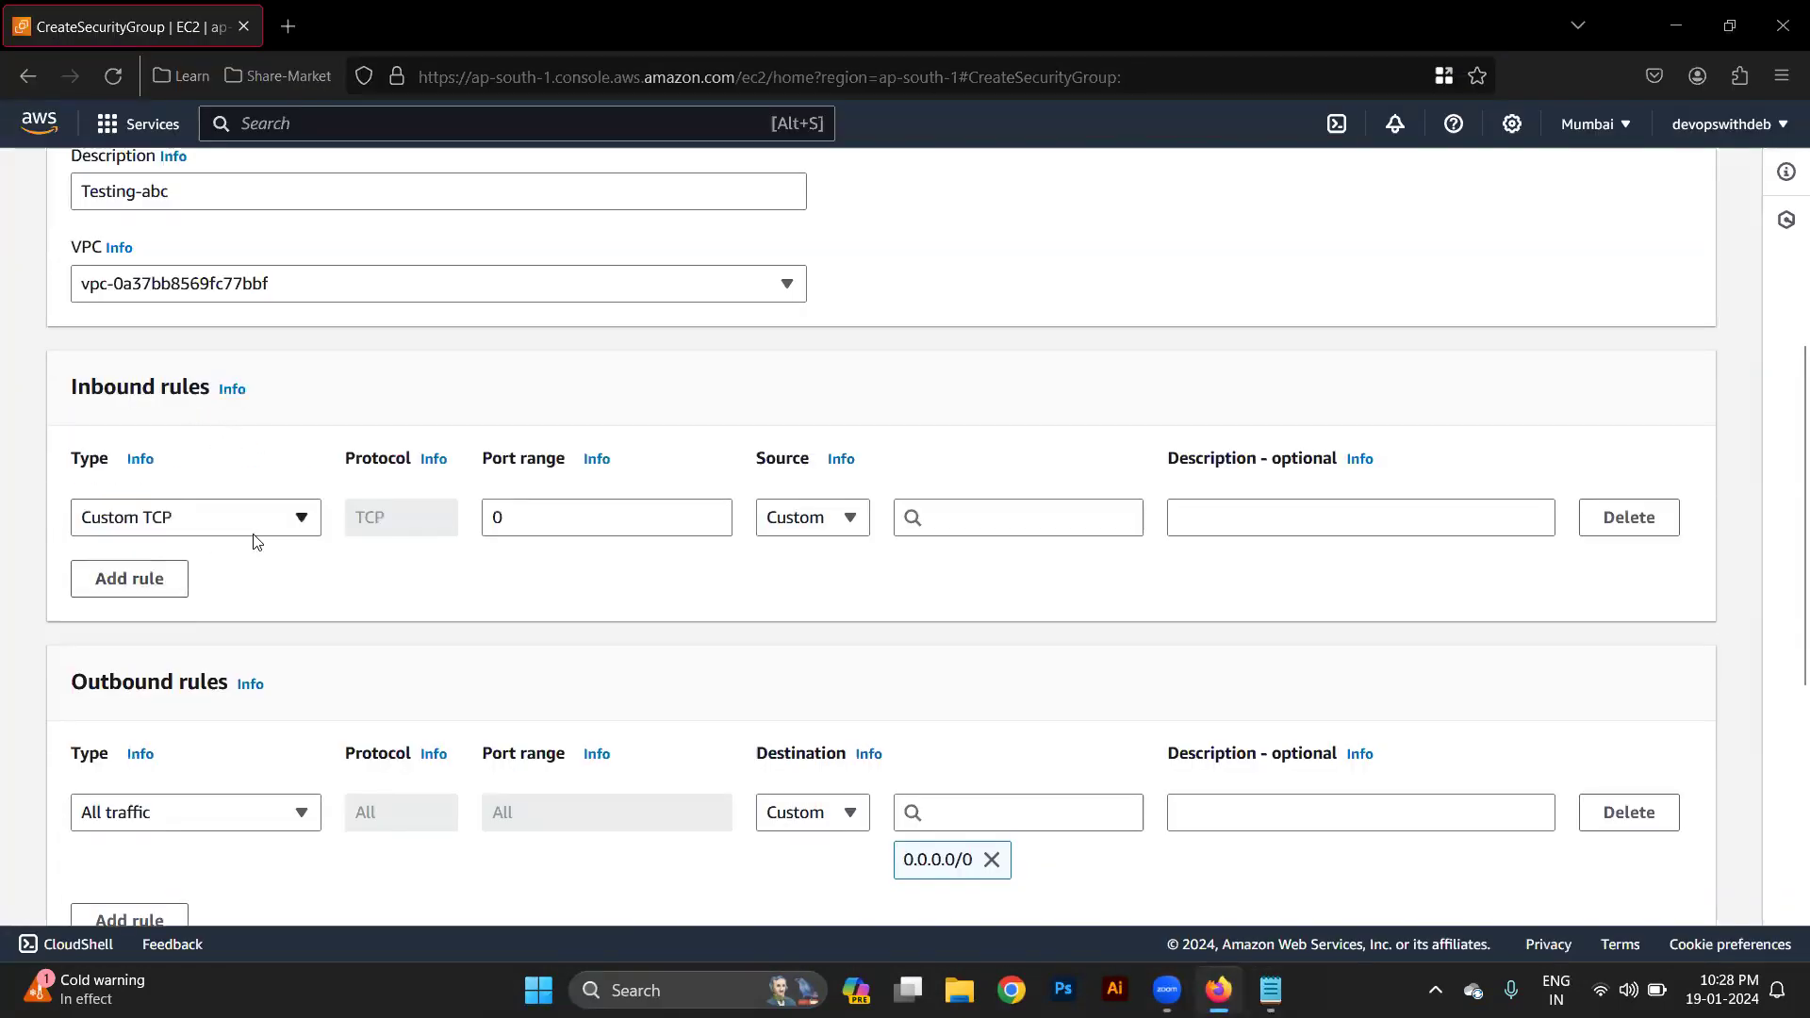
left_click(301, 518)
scroll(233, 740, "down", 2)
scroll(235, 740, "up", 2)
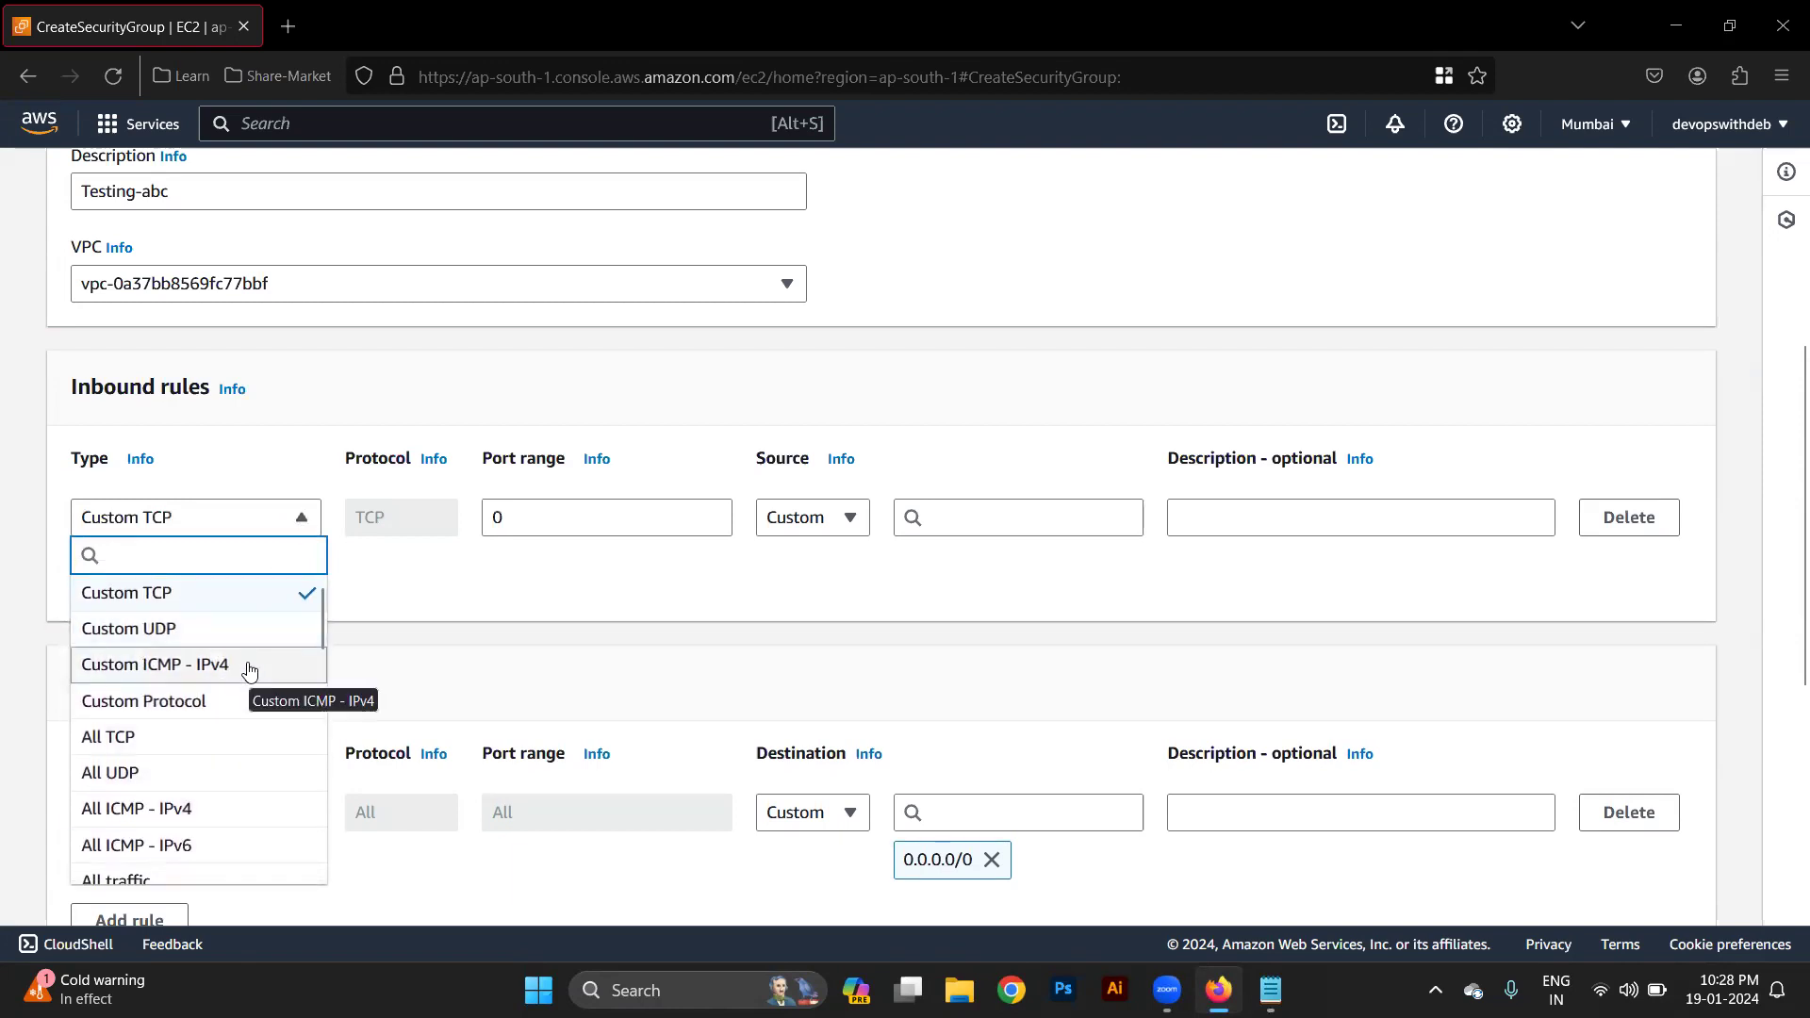
scroll(241, 712, "down", 8)
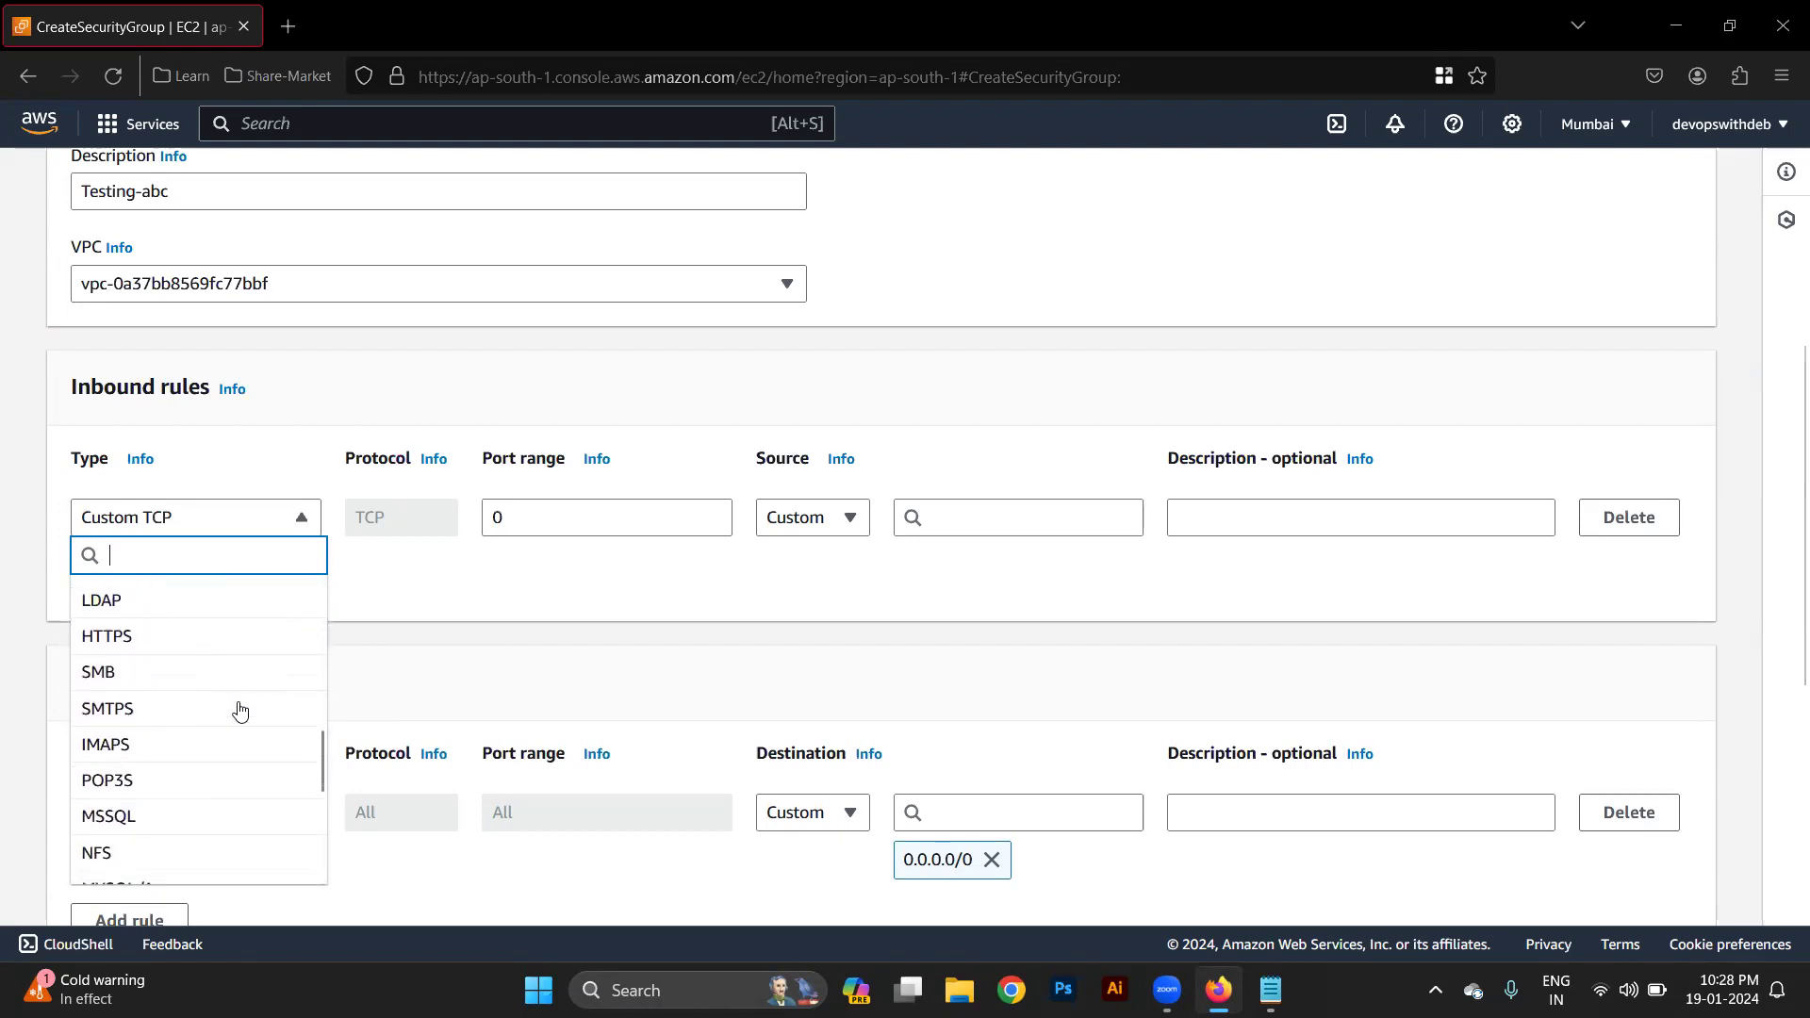
scroll(240, 712, "up", 2)
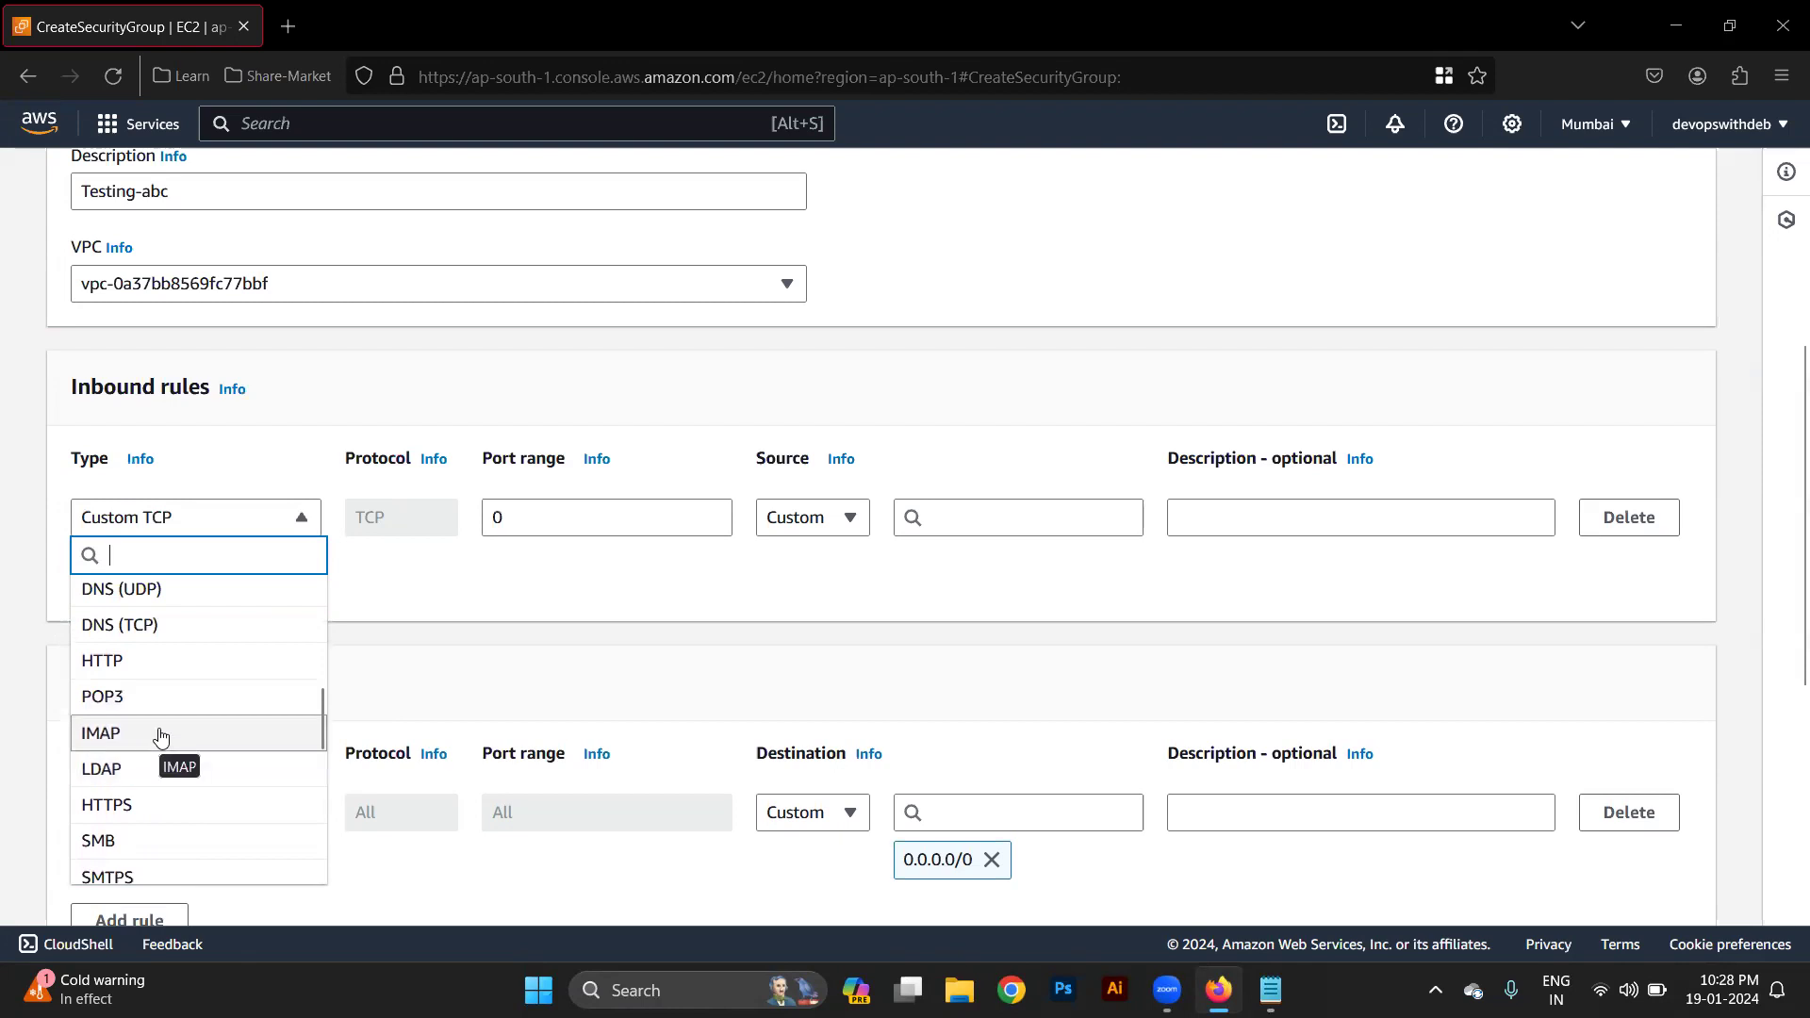
scroll(158, 735, "up", 2)
left_click(148, 655)
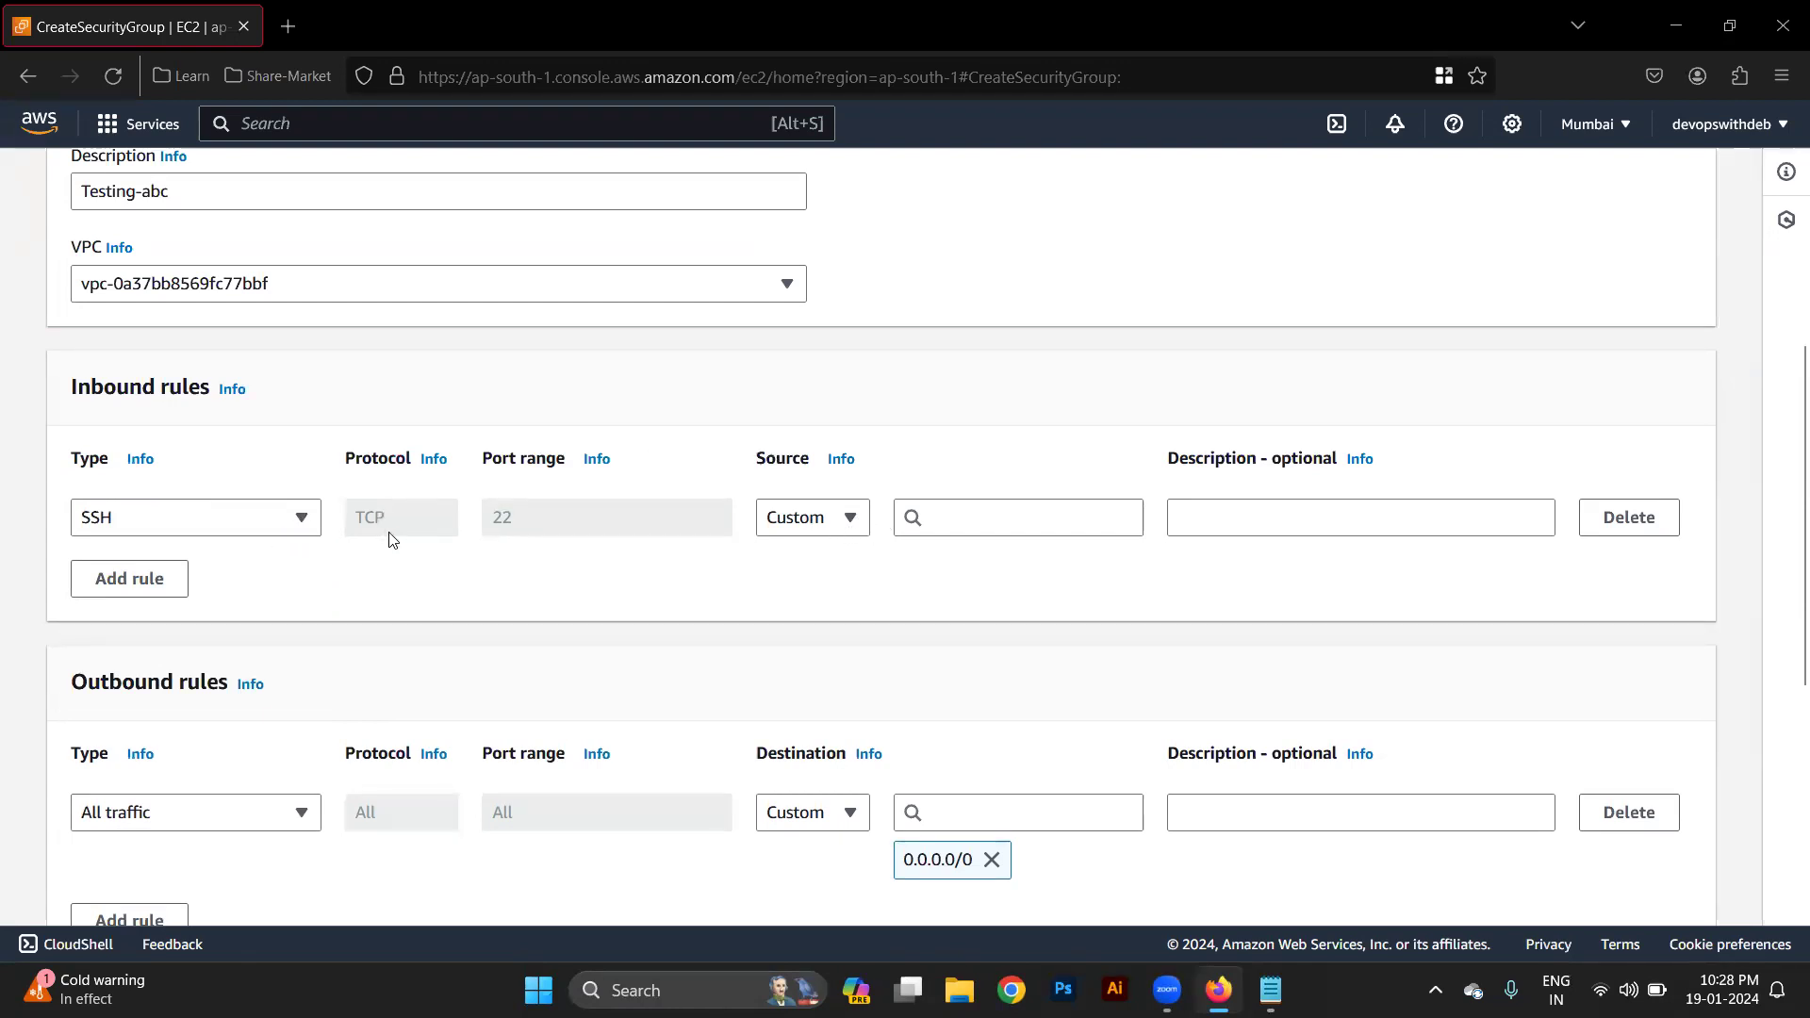
Try the Custom, Anywhere-IPv4 and My IP source options on the SSH inbound rule.
left_click(806, 526)
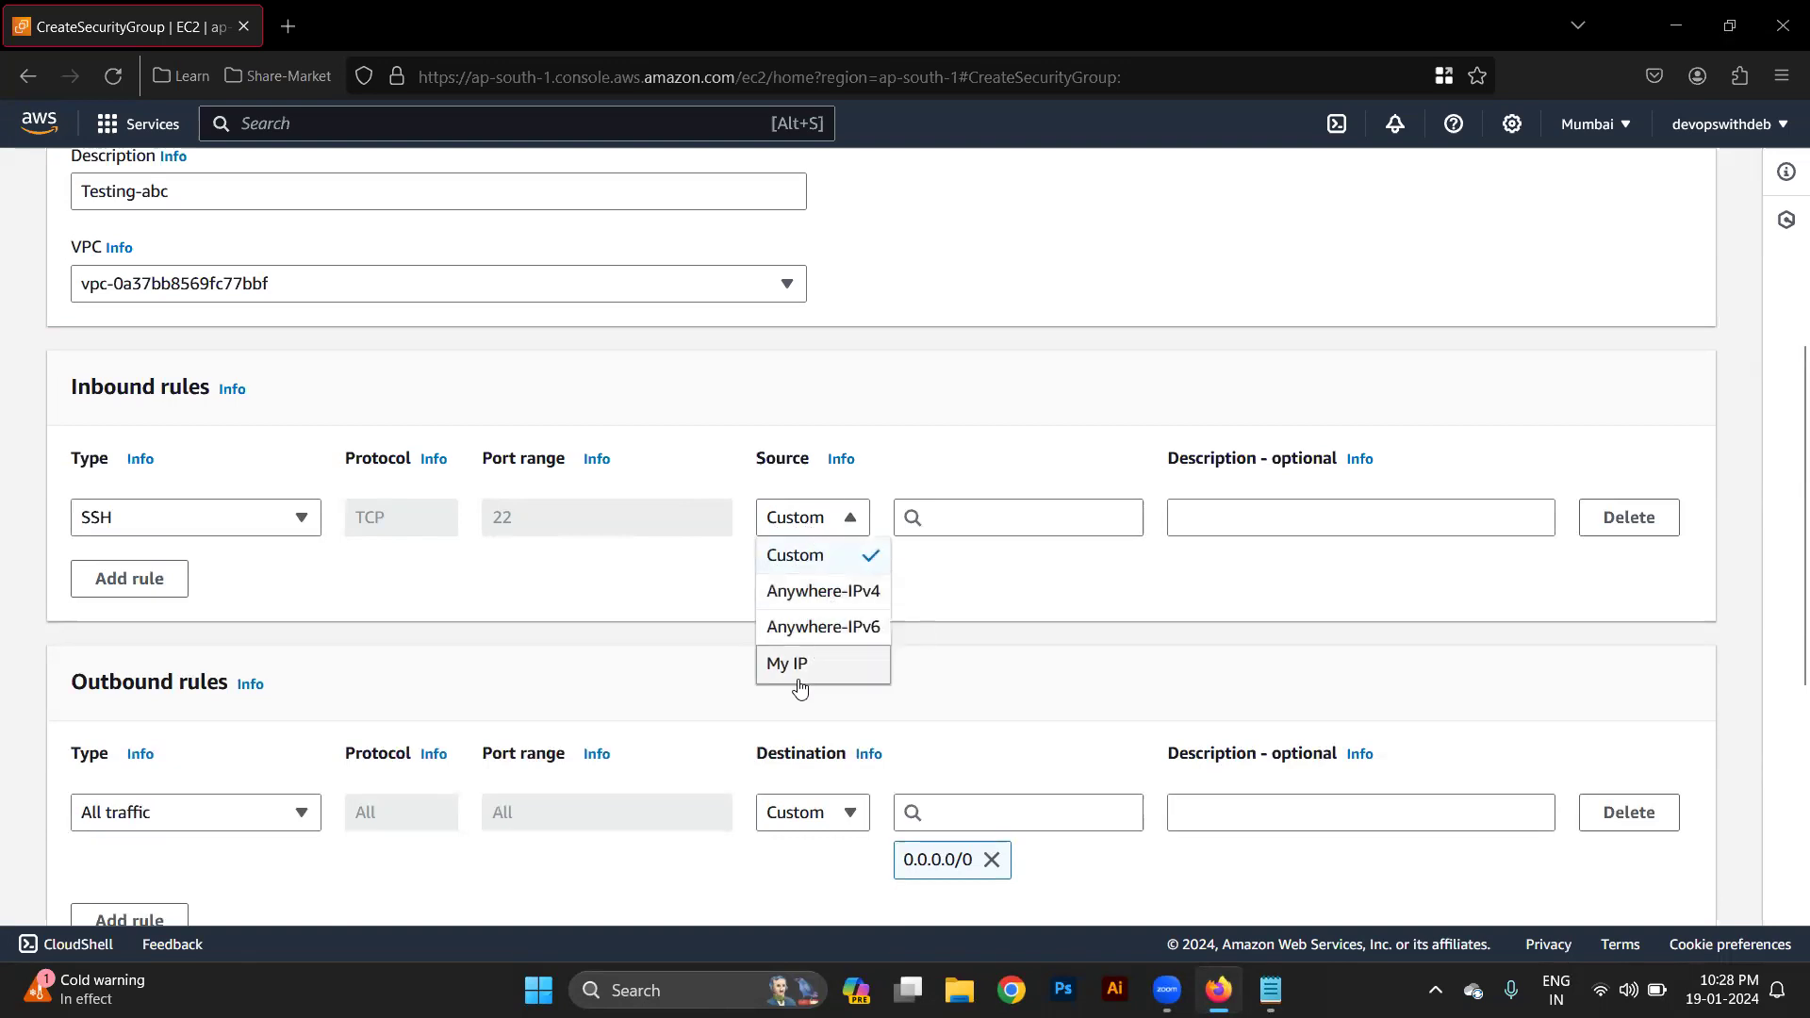
left_click(831, 565)
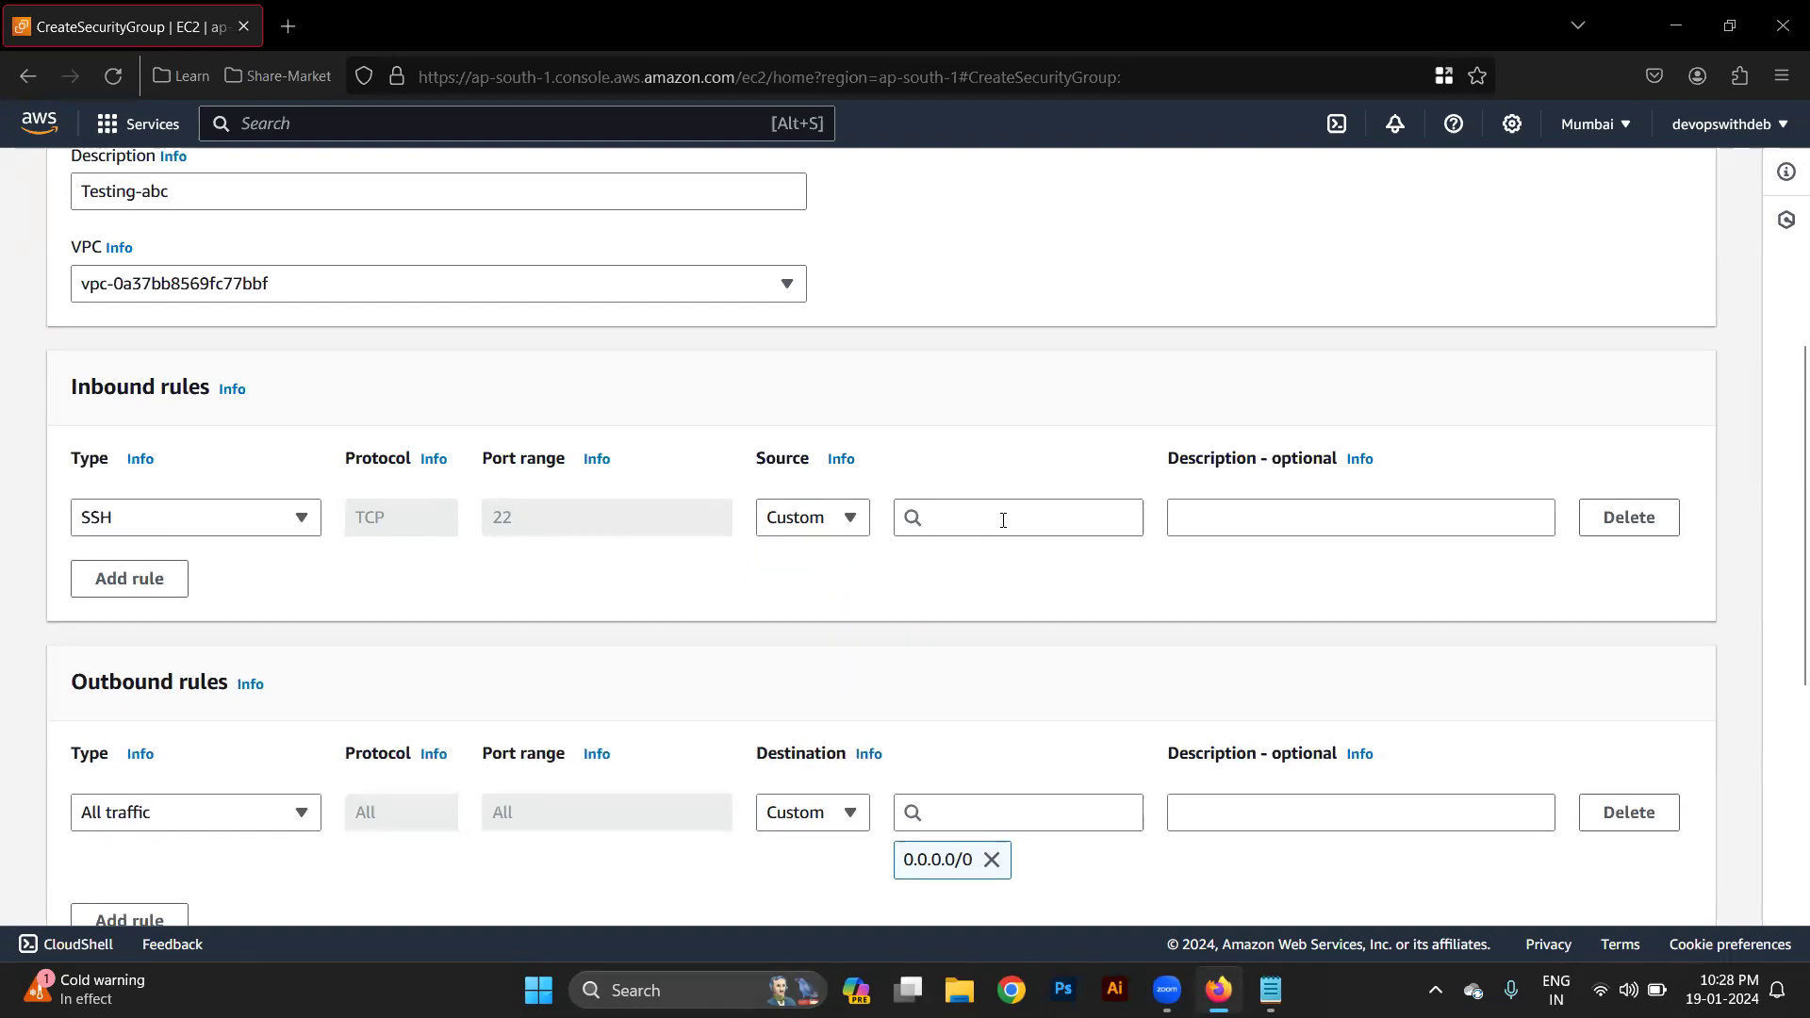
left_click(1003, 518)
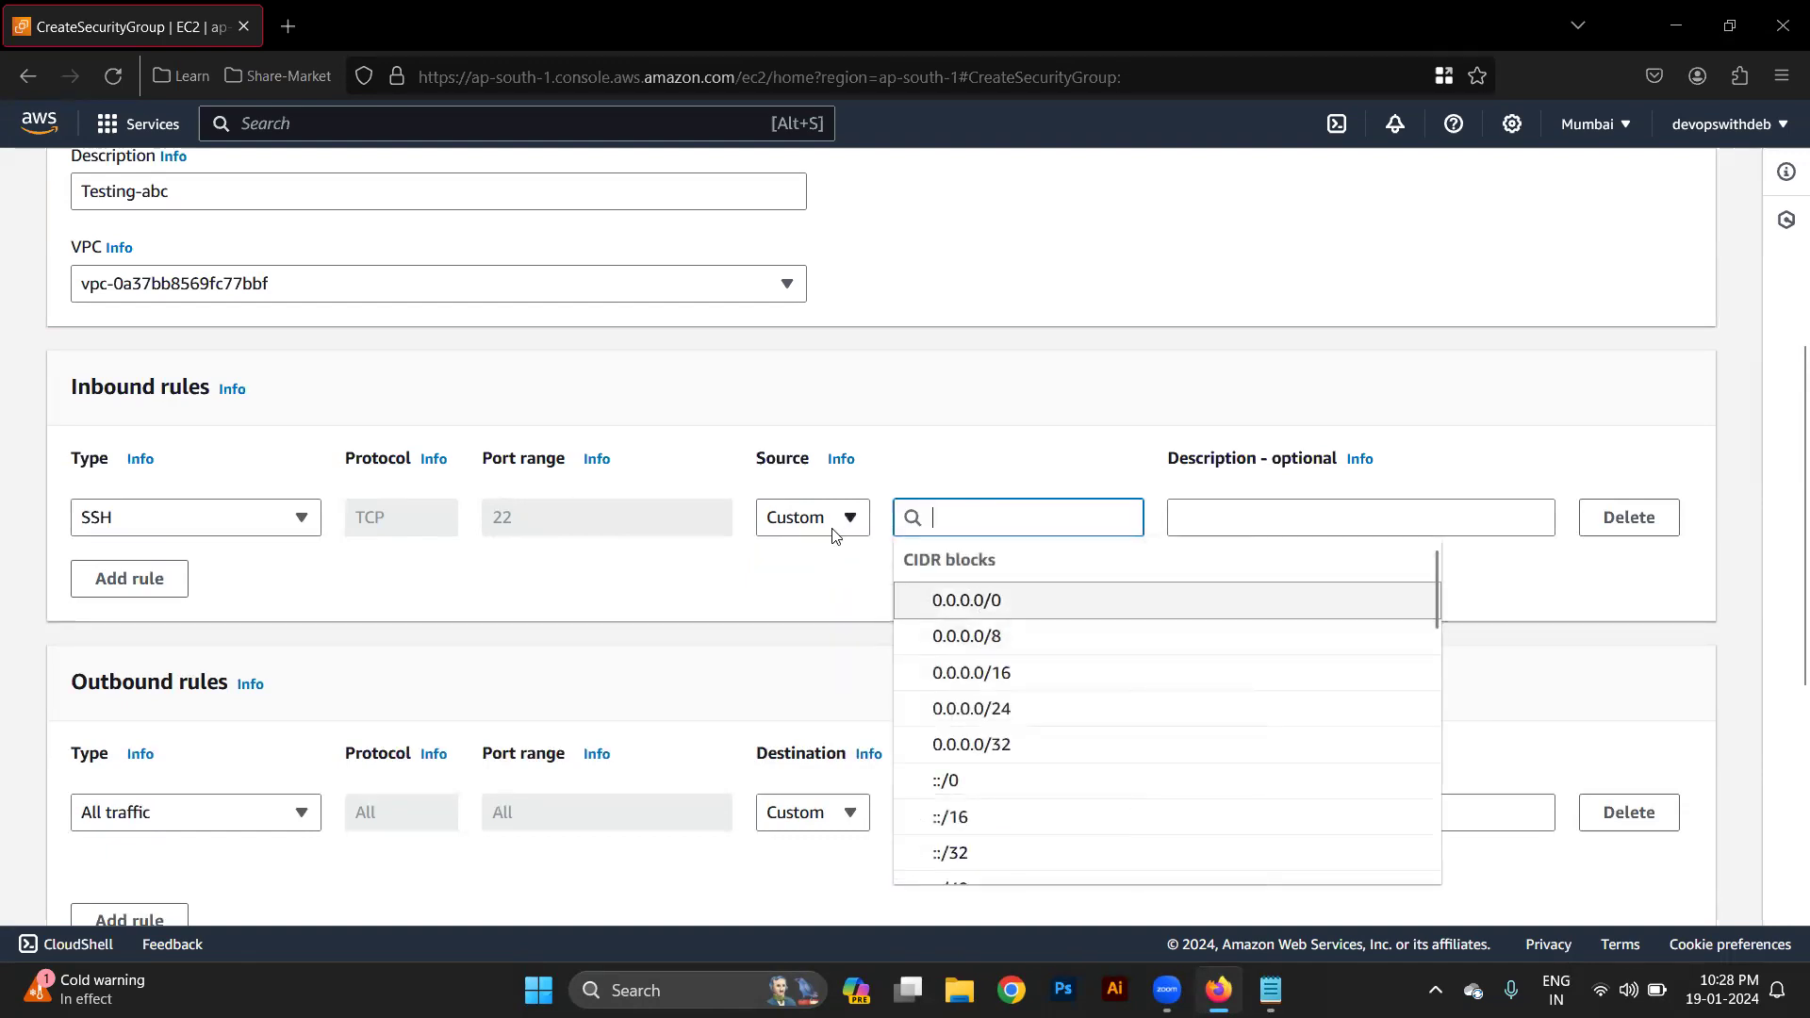
left_click(822, 528)
left_click(961, 519)
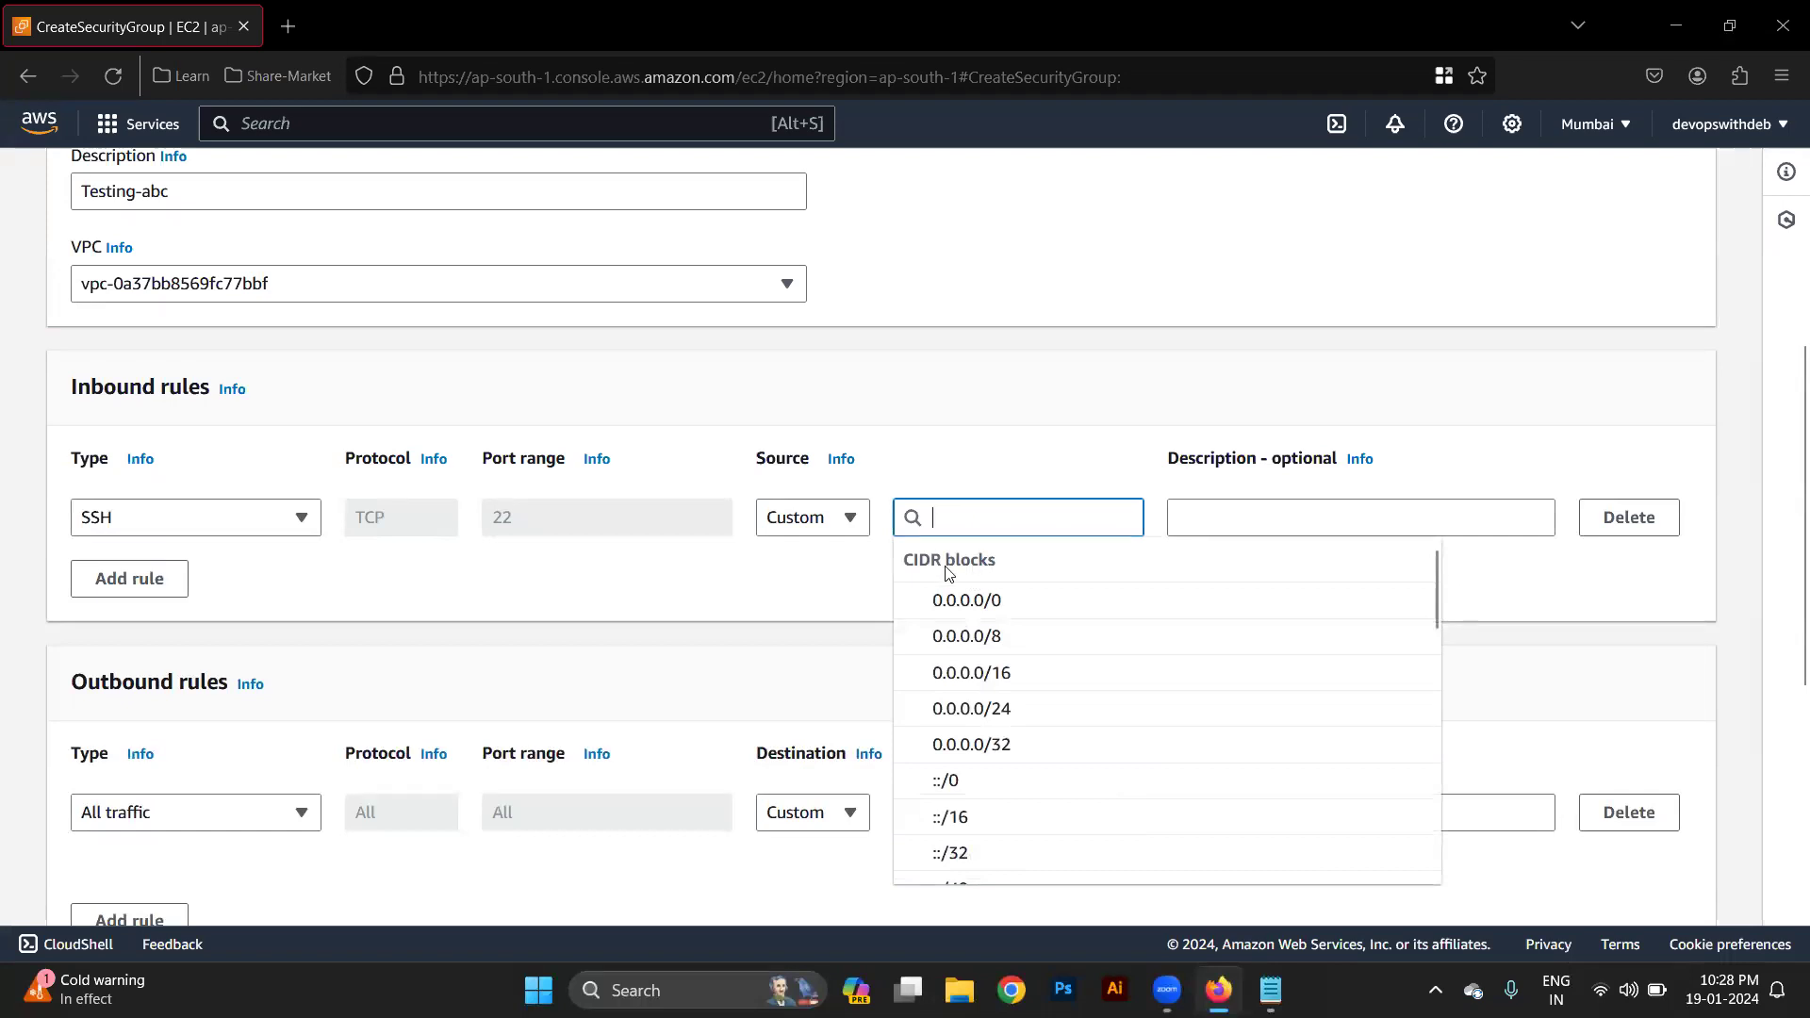
left_click(820, 528)
left_click(841, 600)
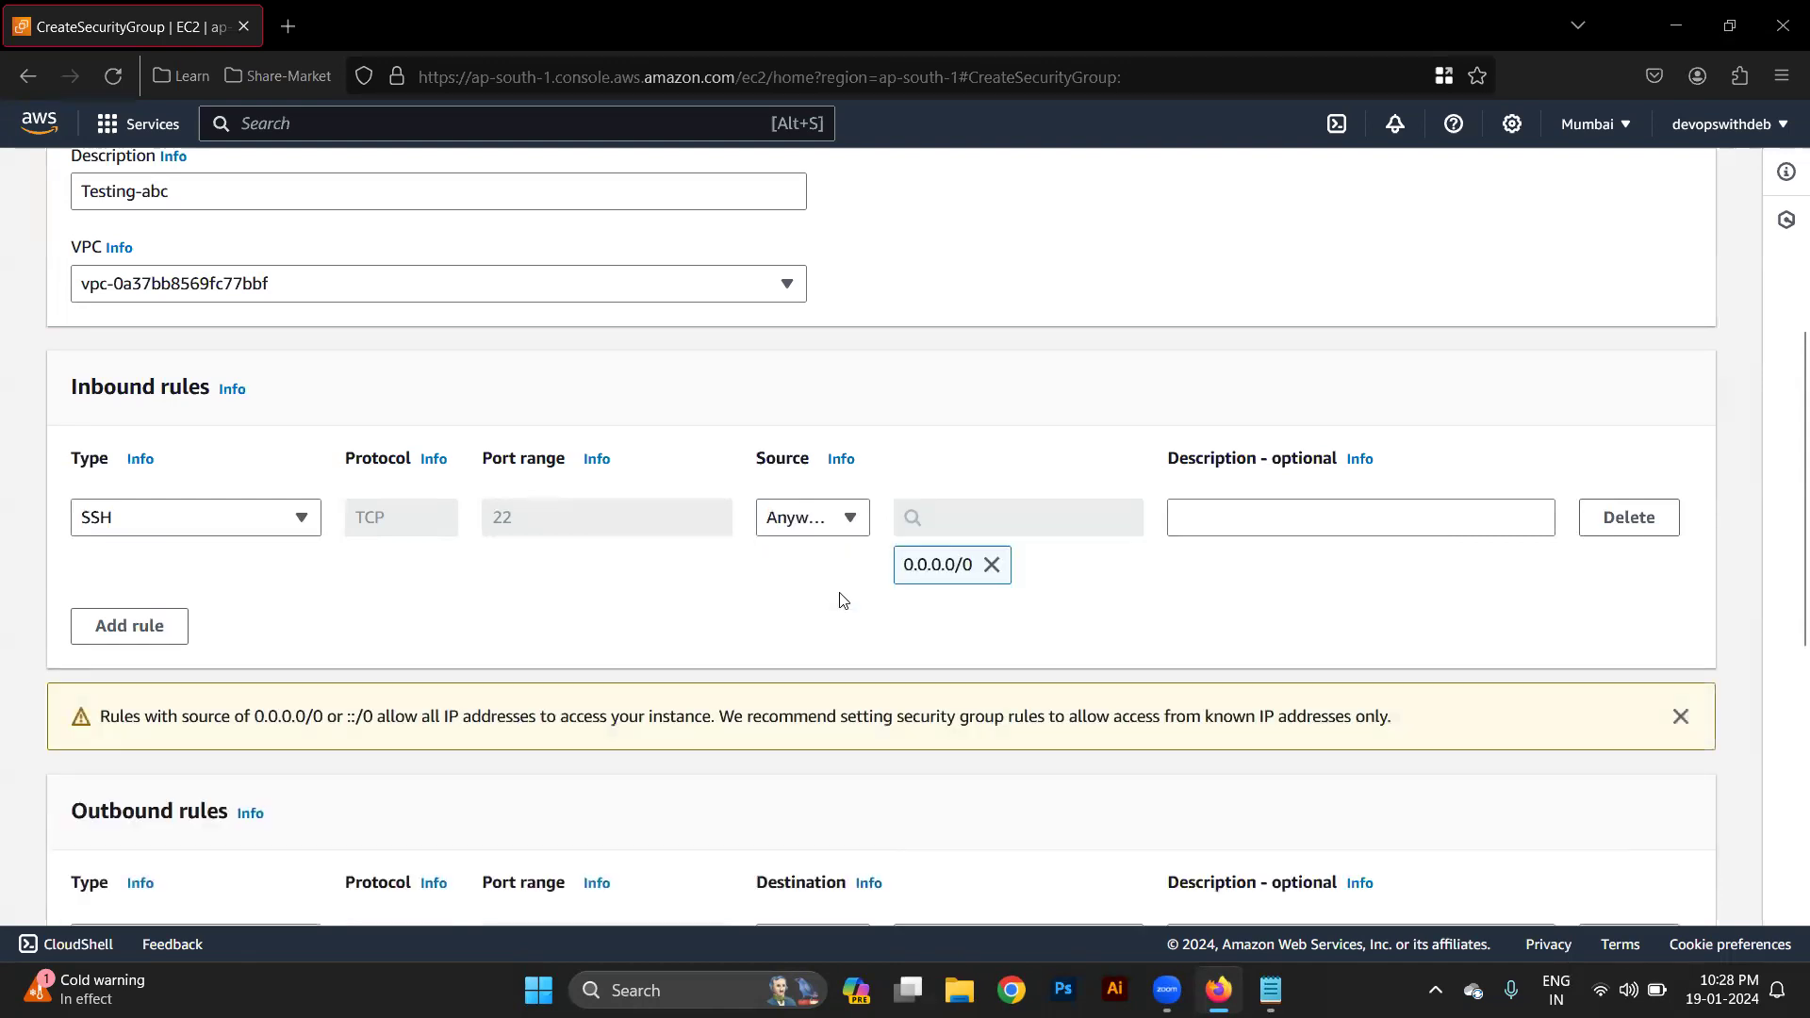
left_click(825, 528)
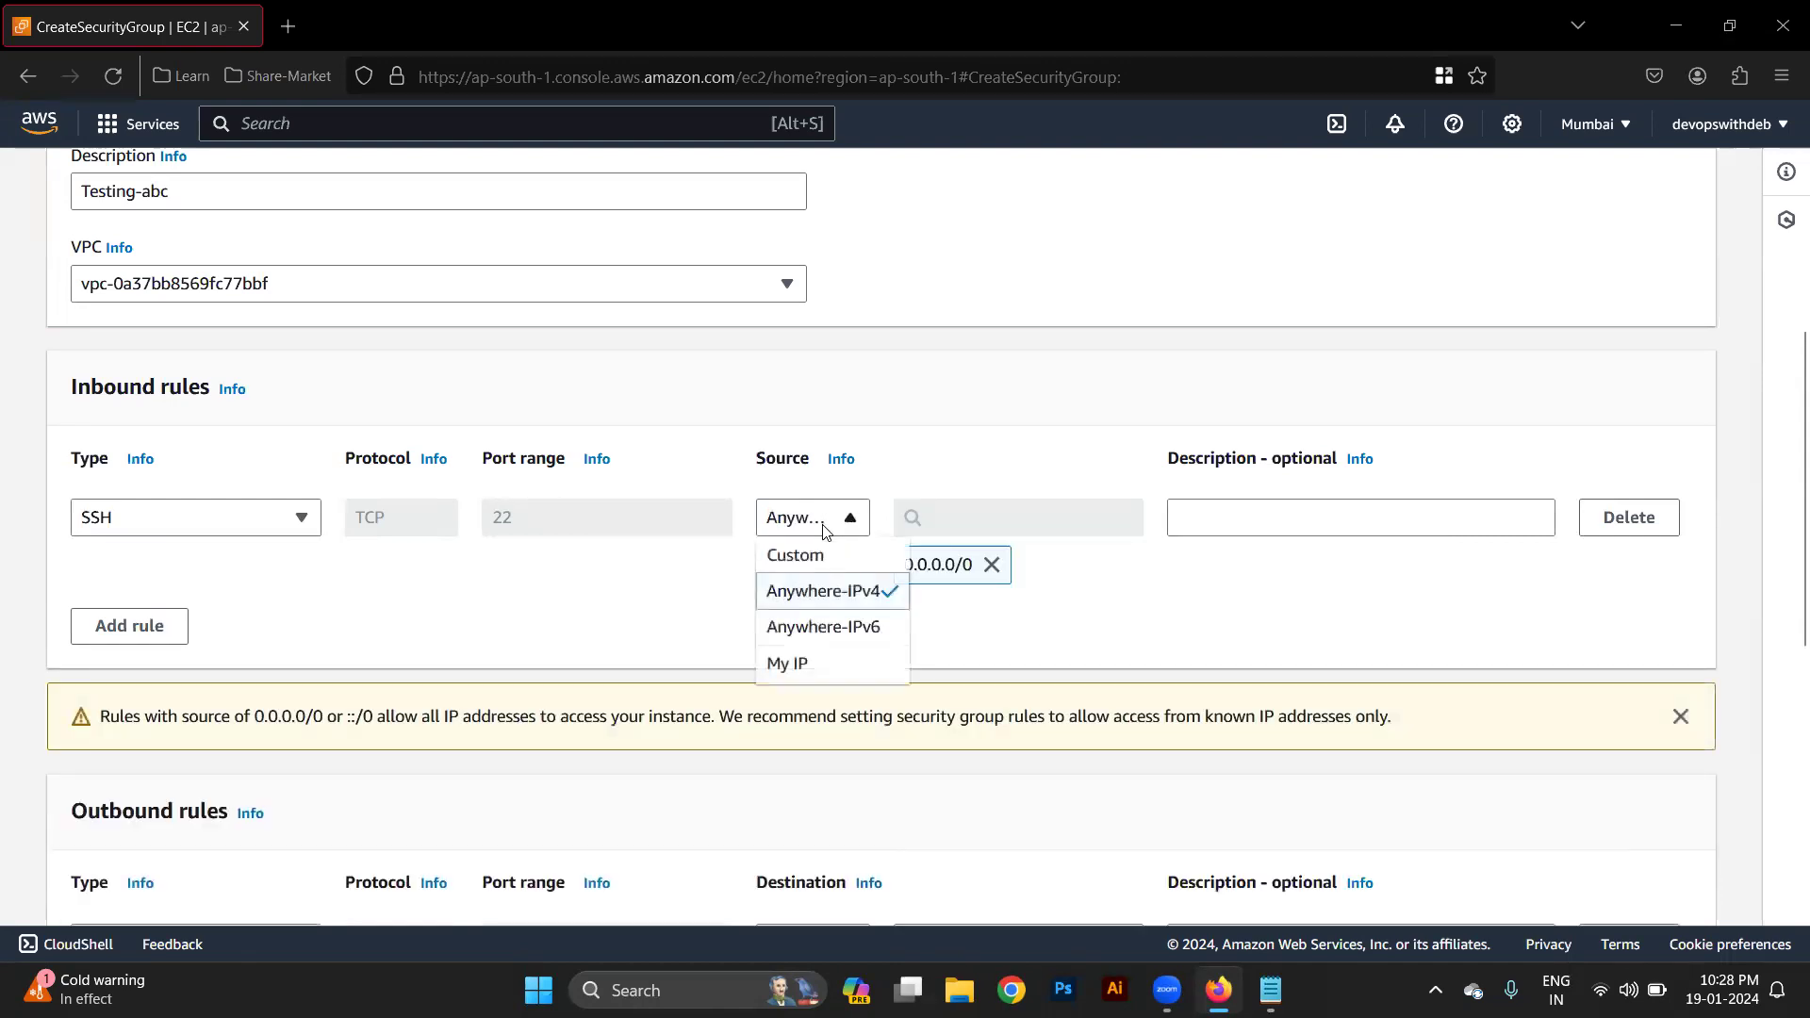
left_click(820, 664)
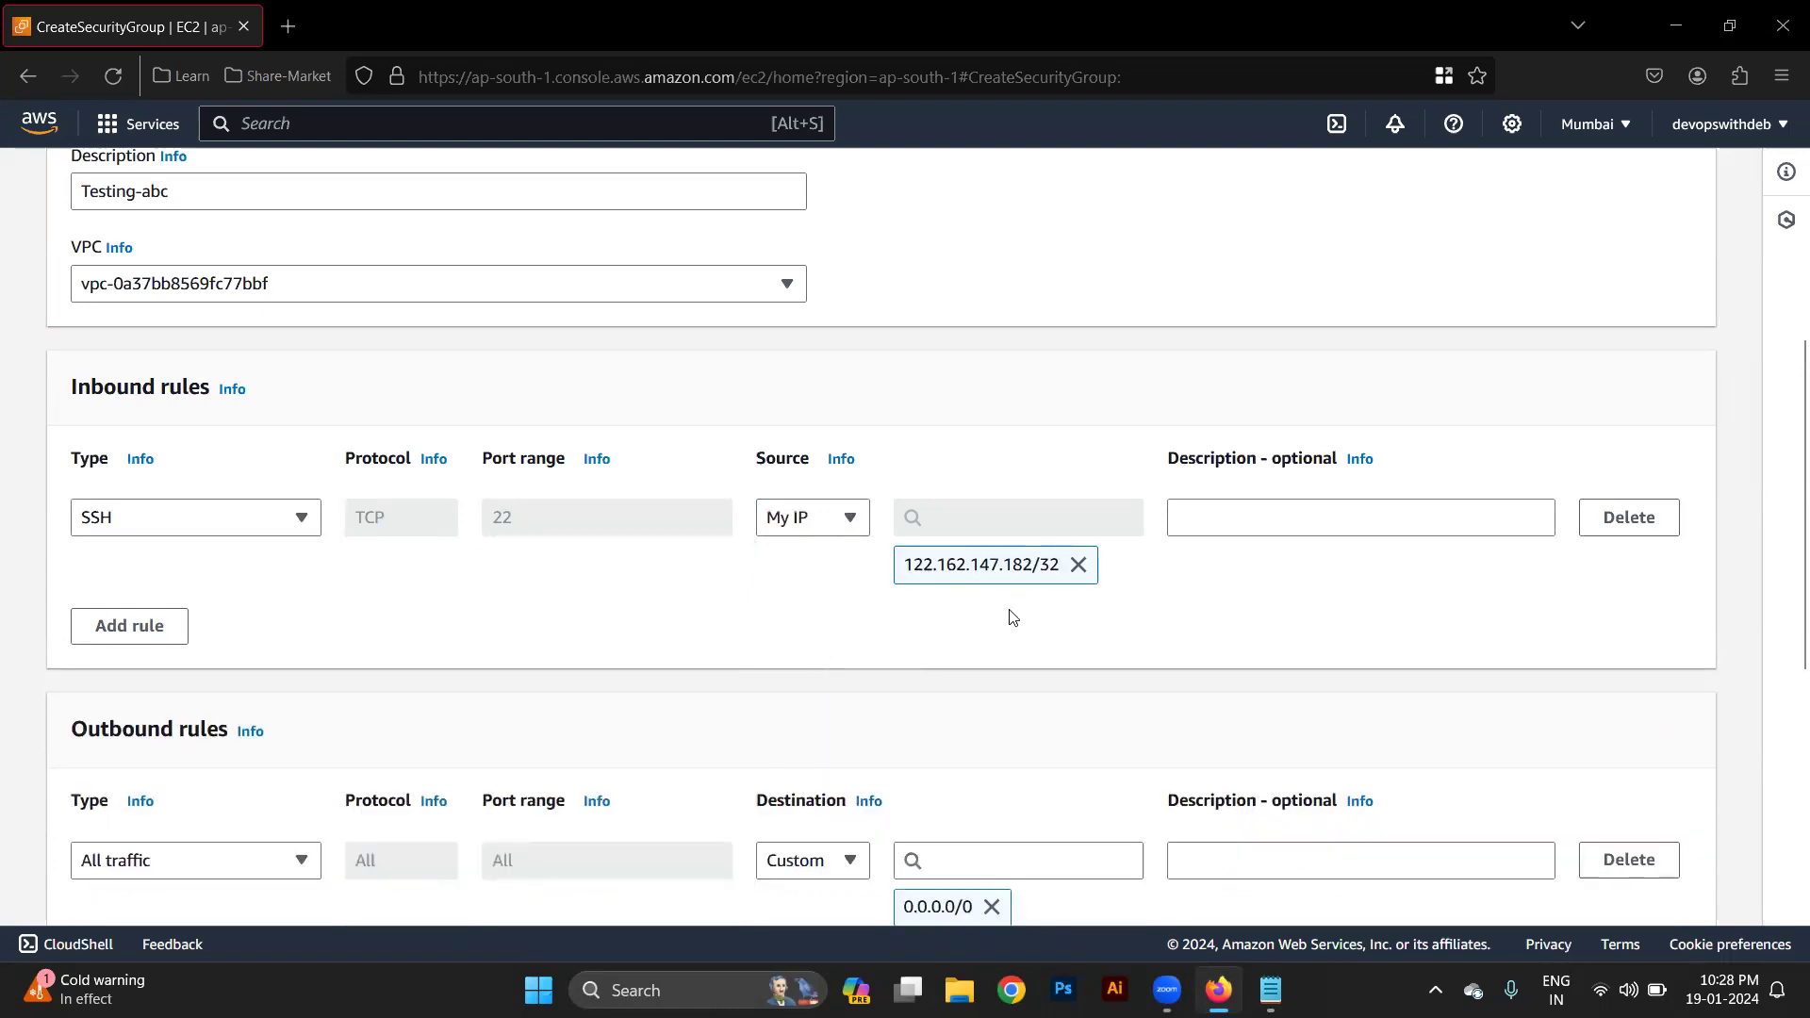
Clear the SSH rule's My IP address and set its source to Anywhere-IPv4.
left_click(1072, 568)
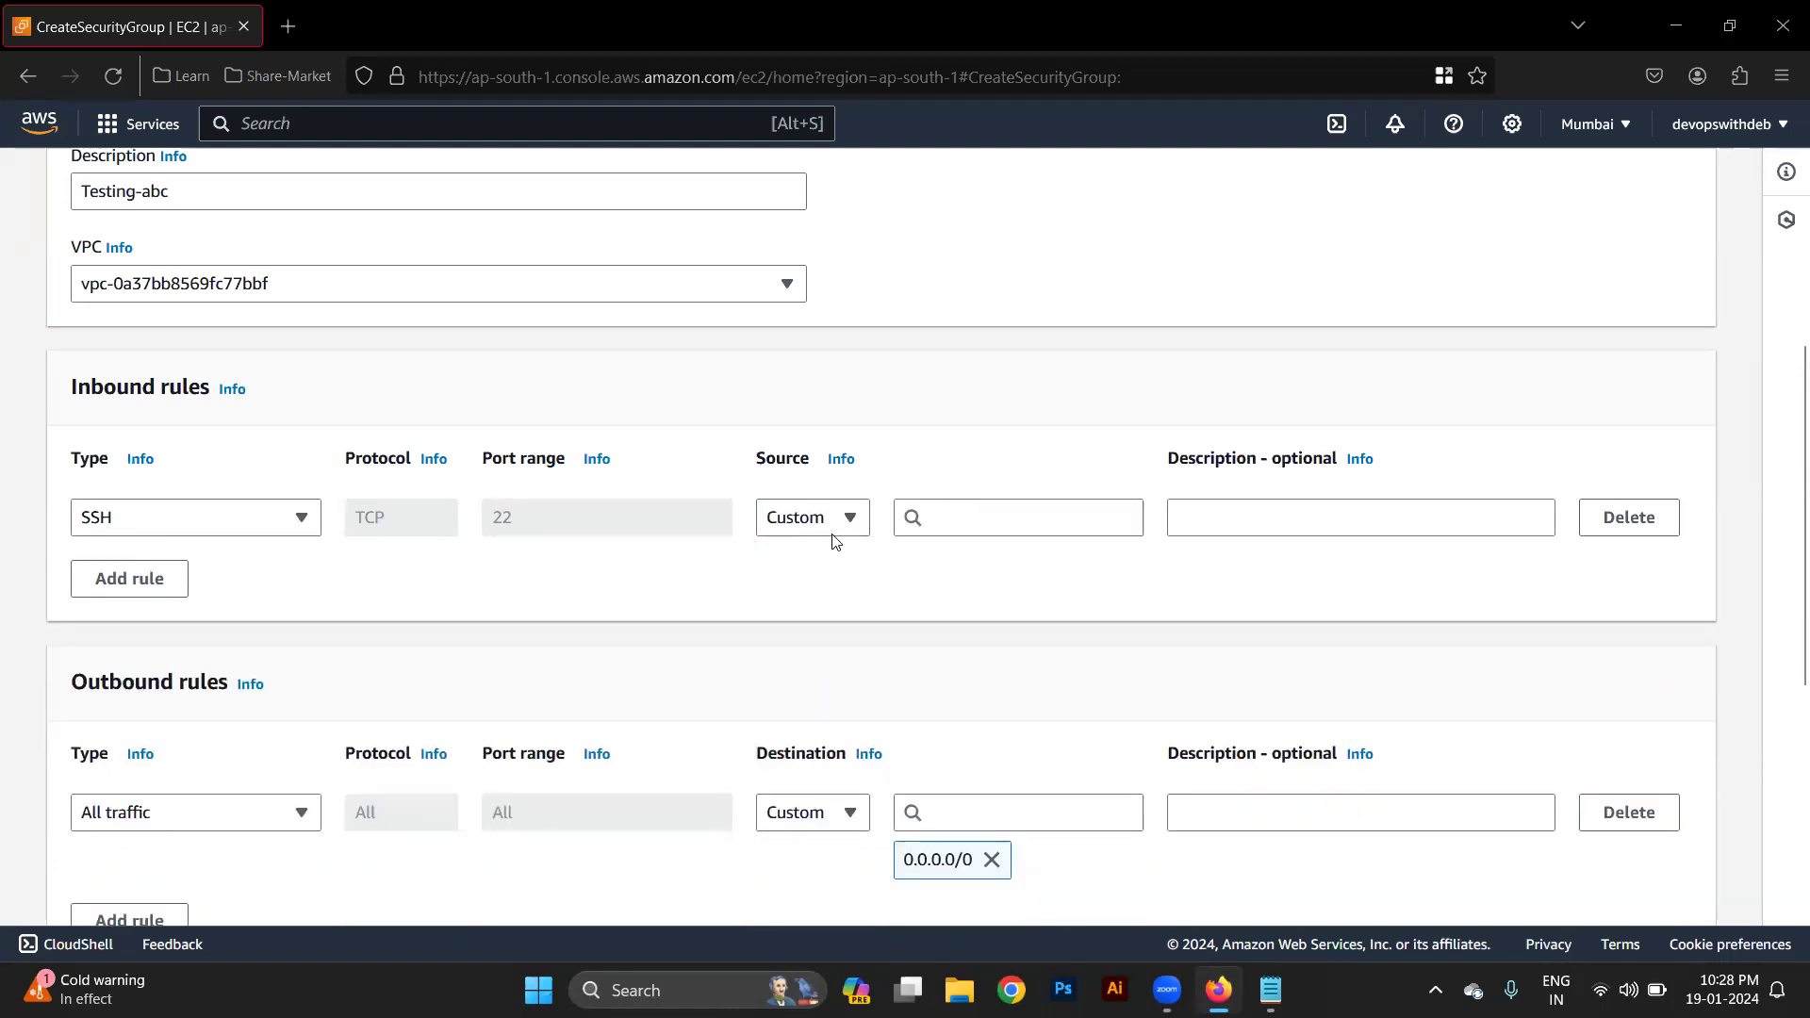
left_click(833, 537)
left_click(835, 595)
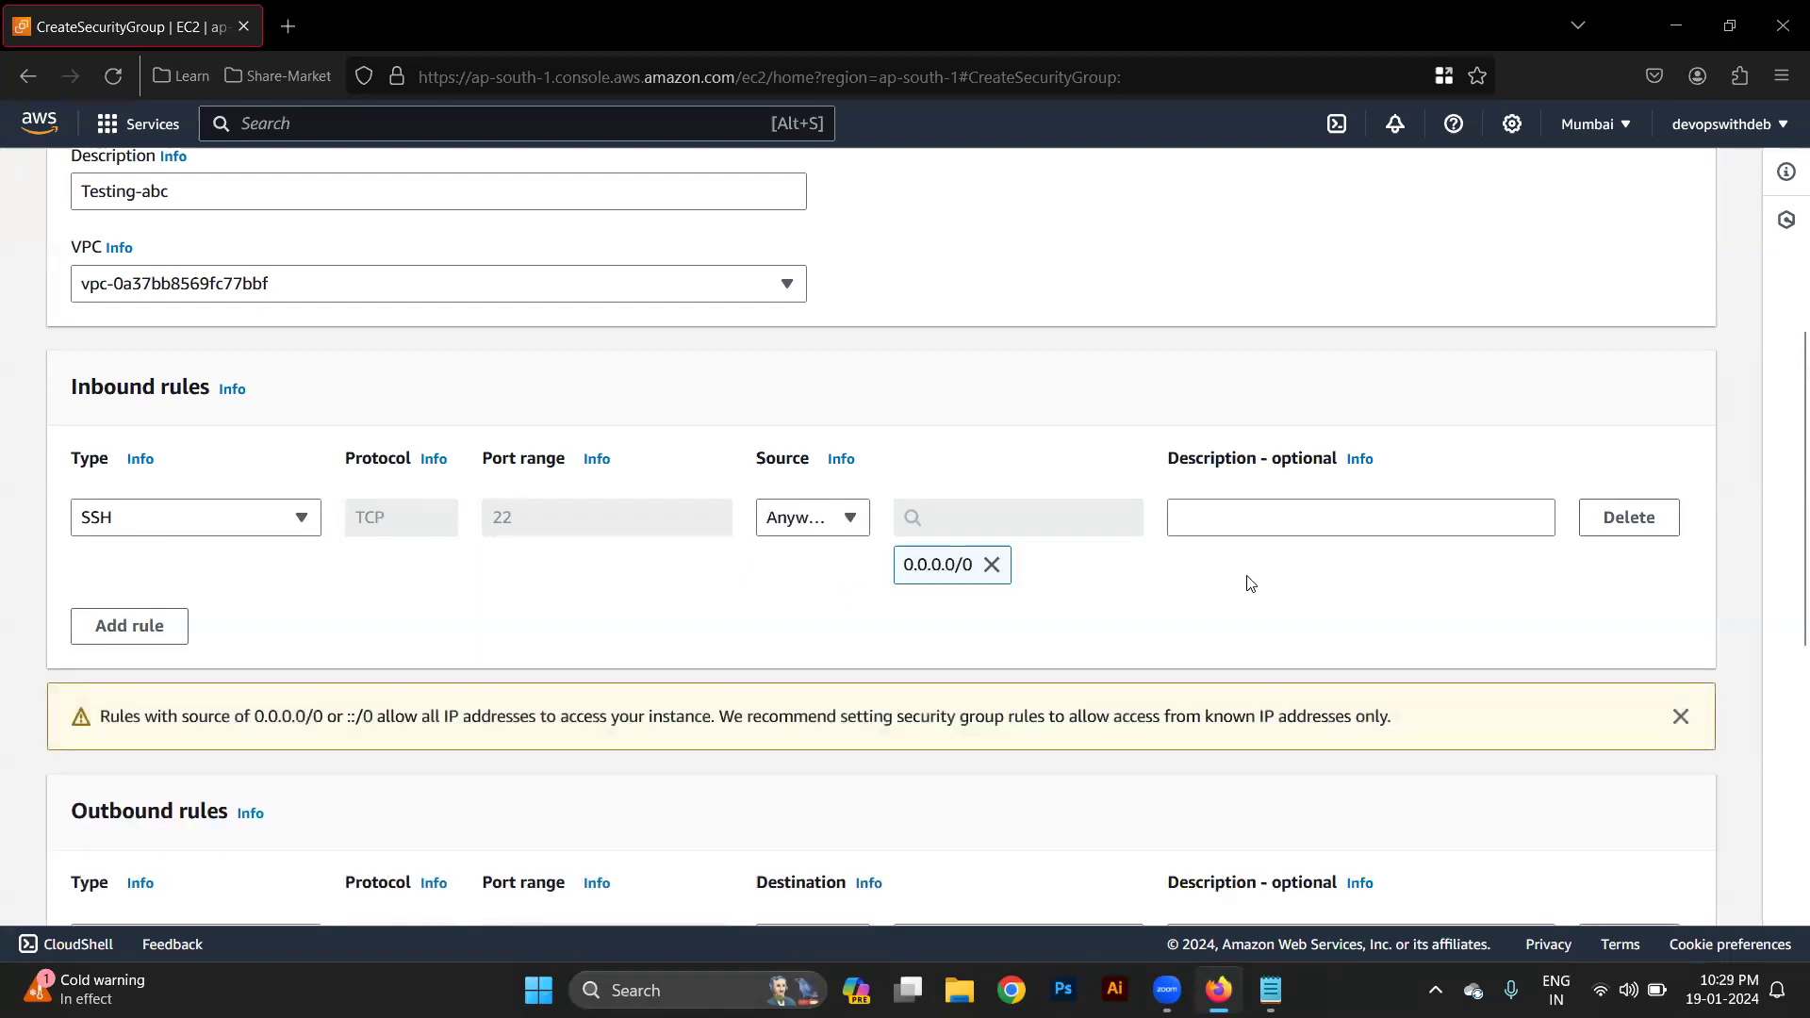
Add a second inbound rule and try the All traffic and Custom Protocol types on it.
left_click(149, 647)
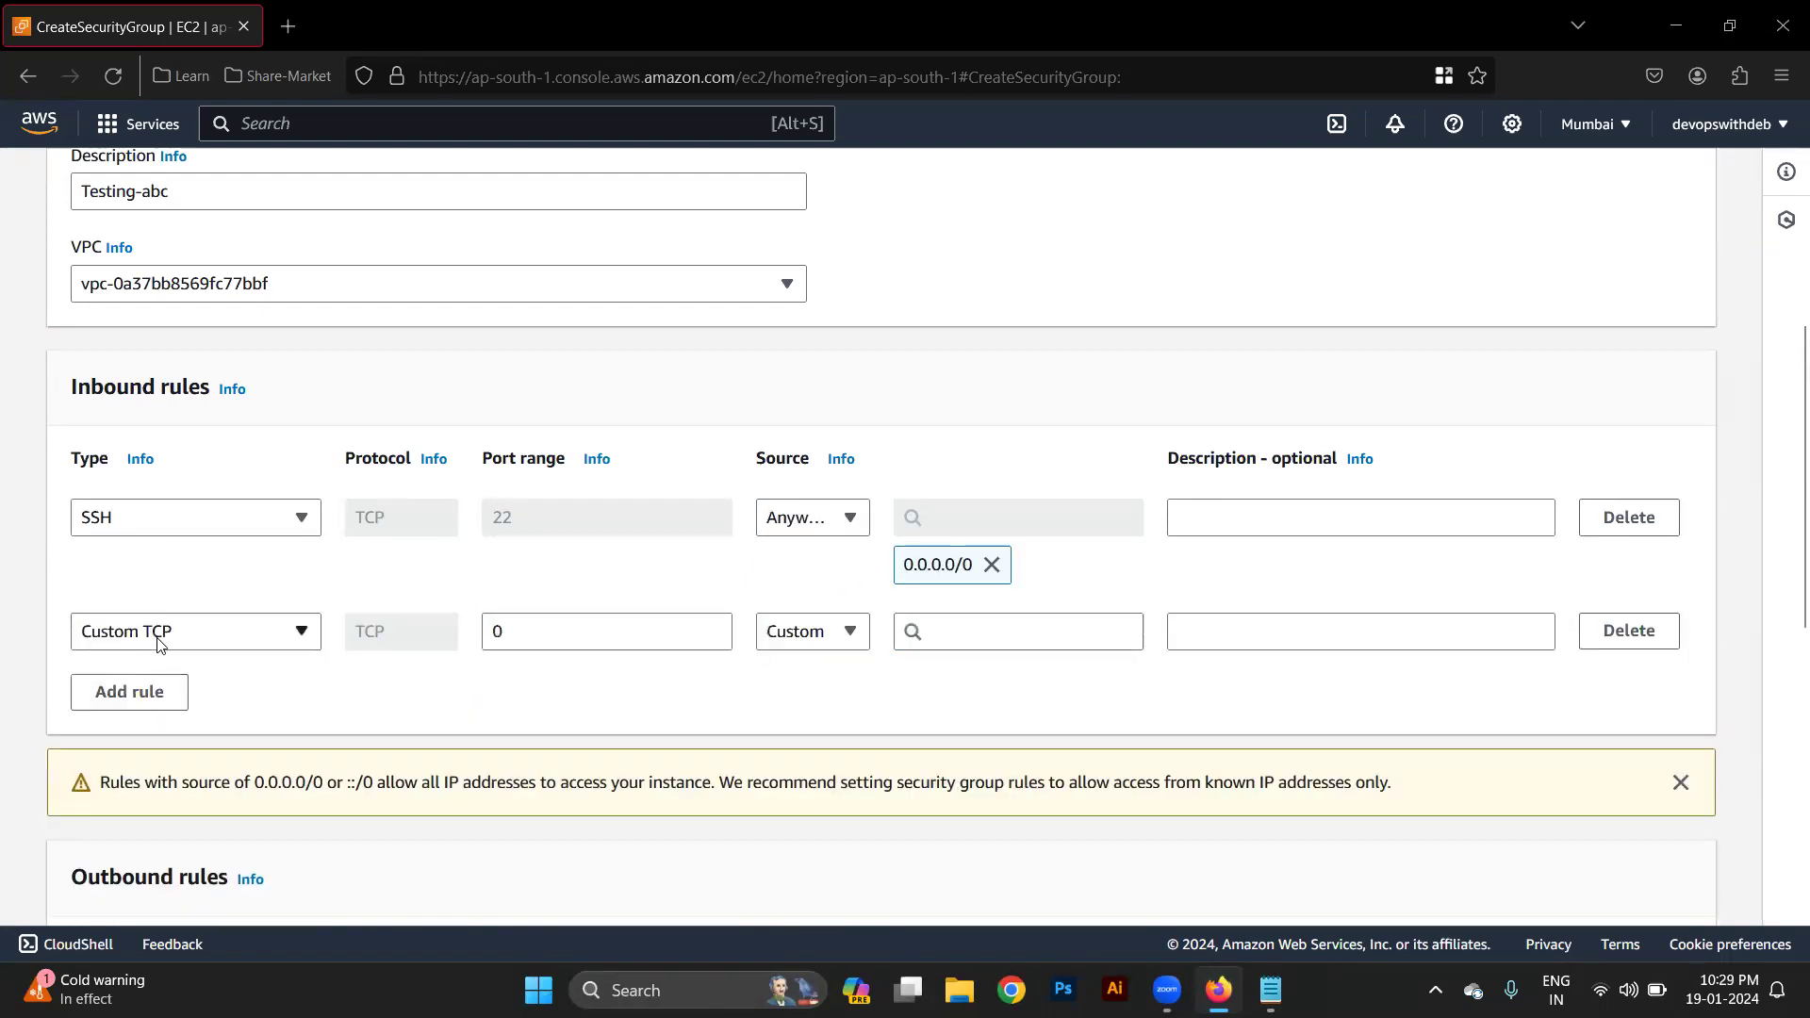
left_click(197, 640)
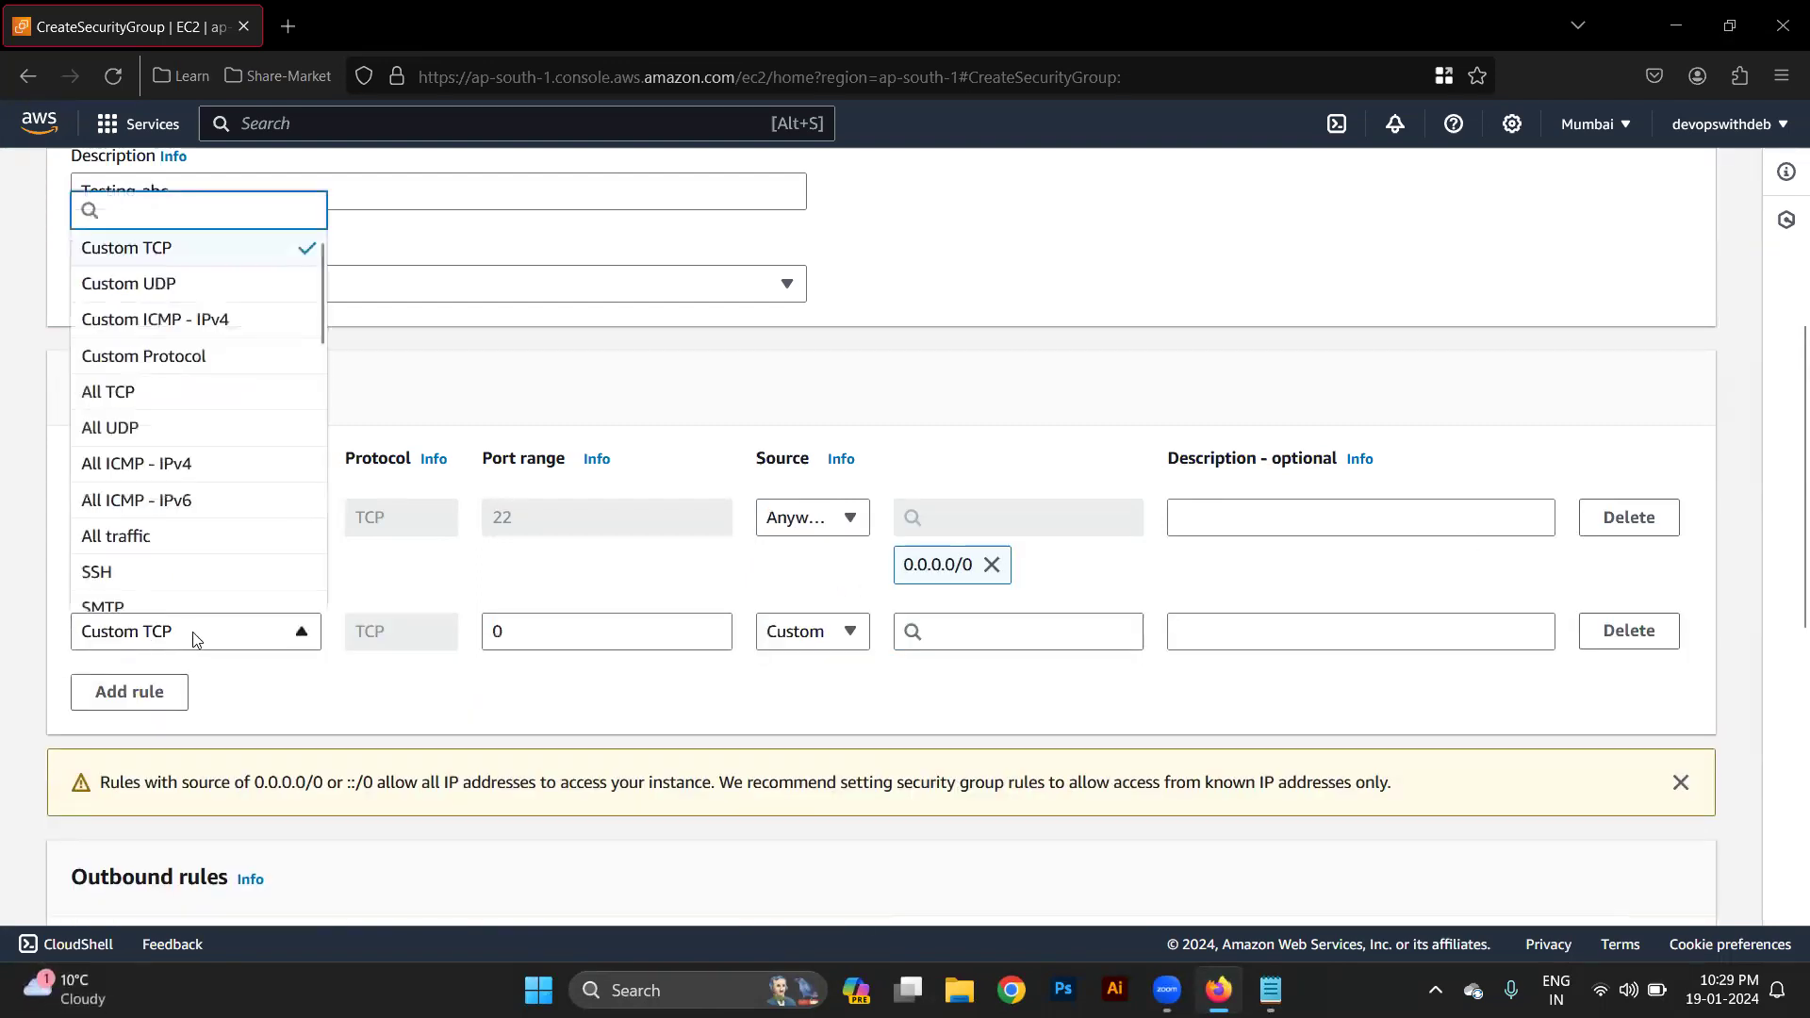
left_click(155, 545)
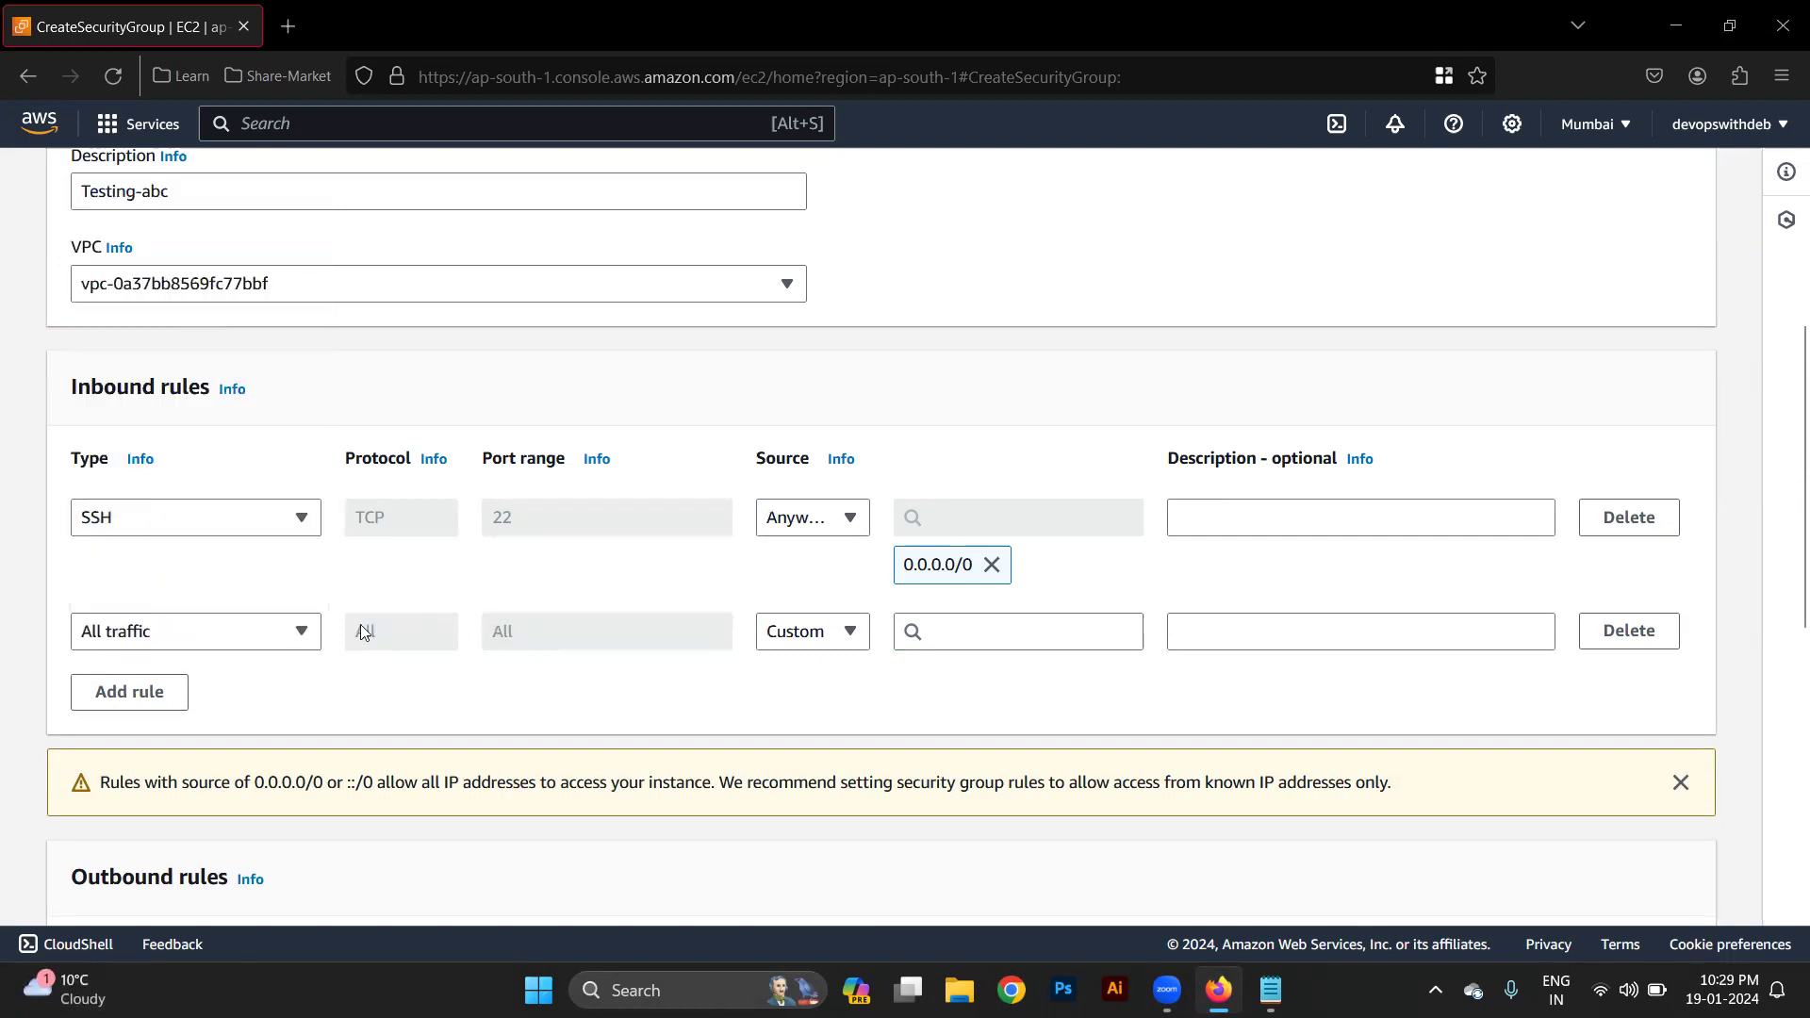
left_click(275, 638)
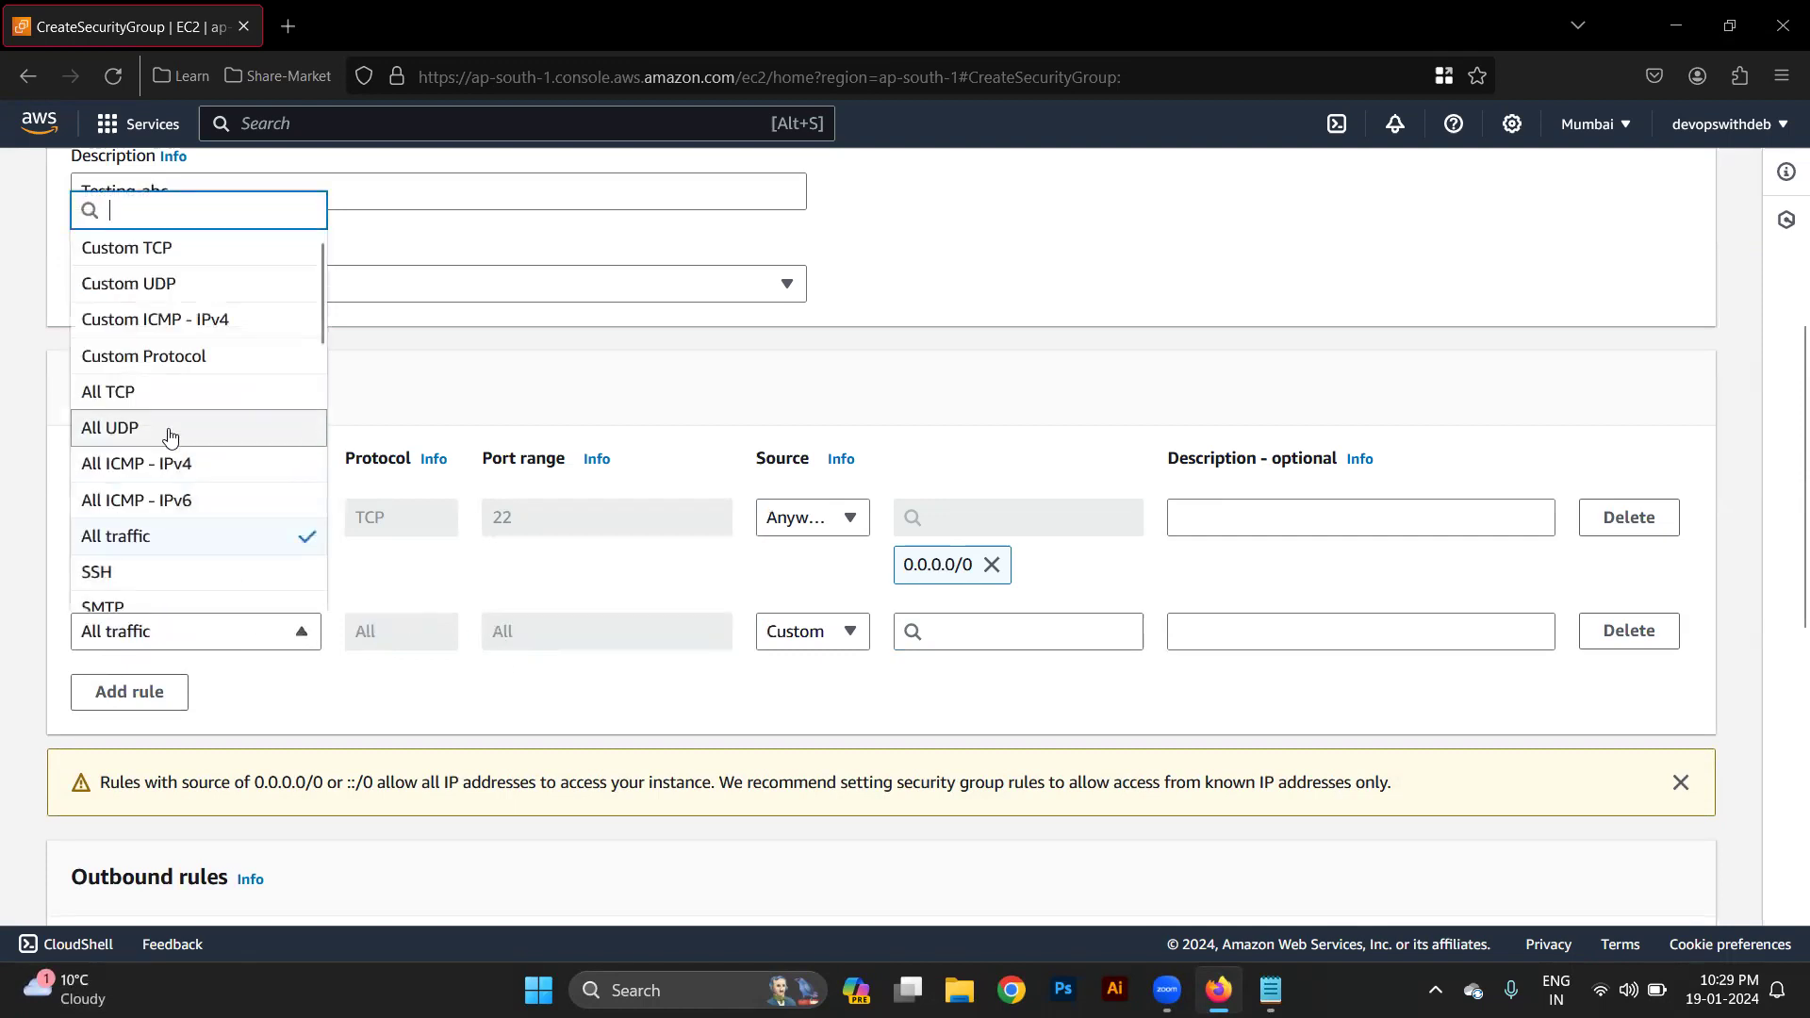
scroll(171, 437, "up", 1)
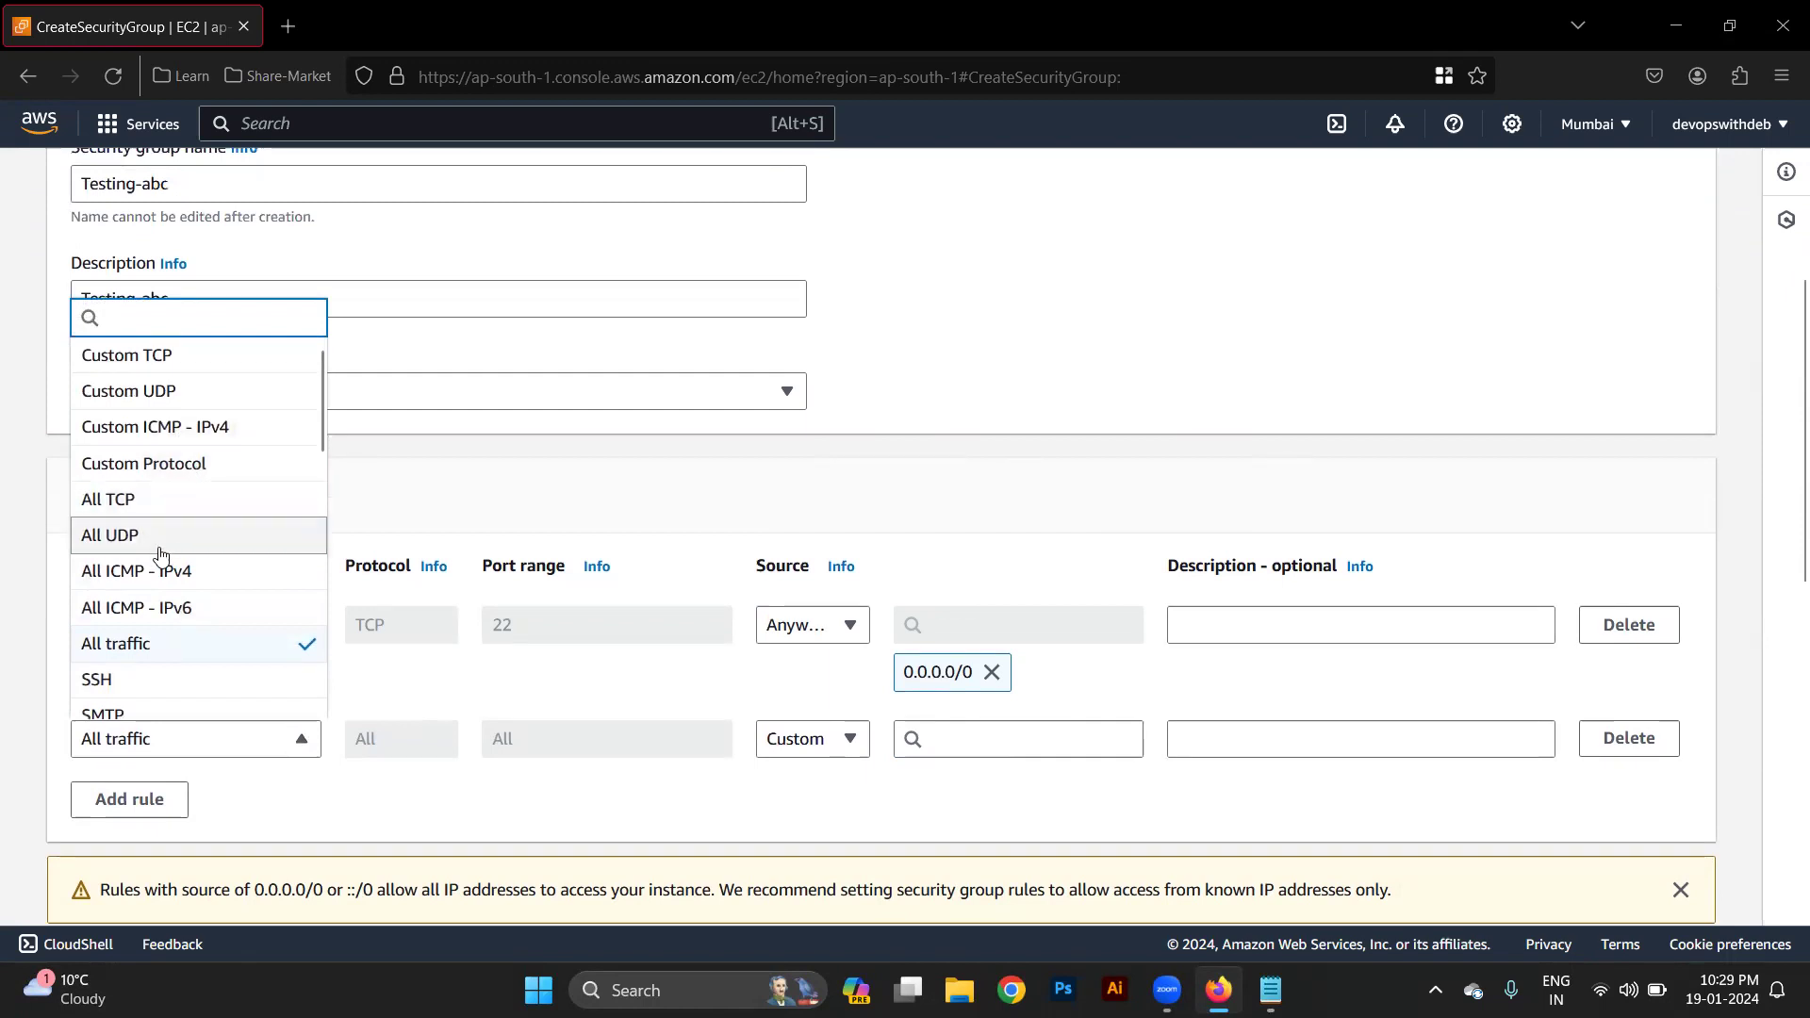
left_click(180, 466)
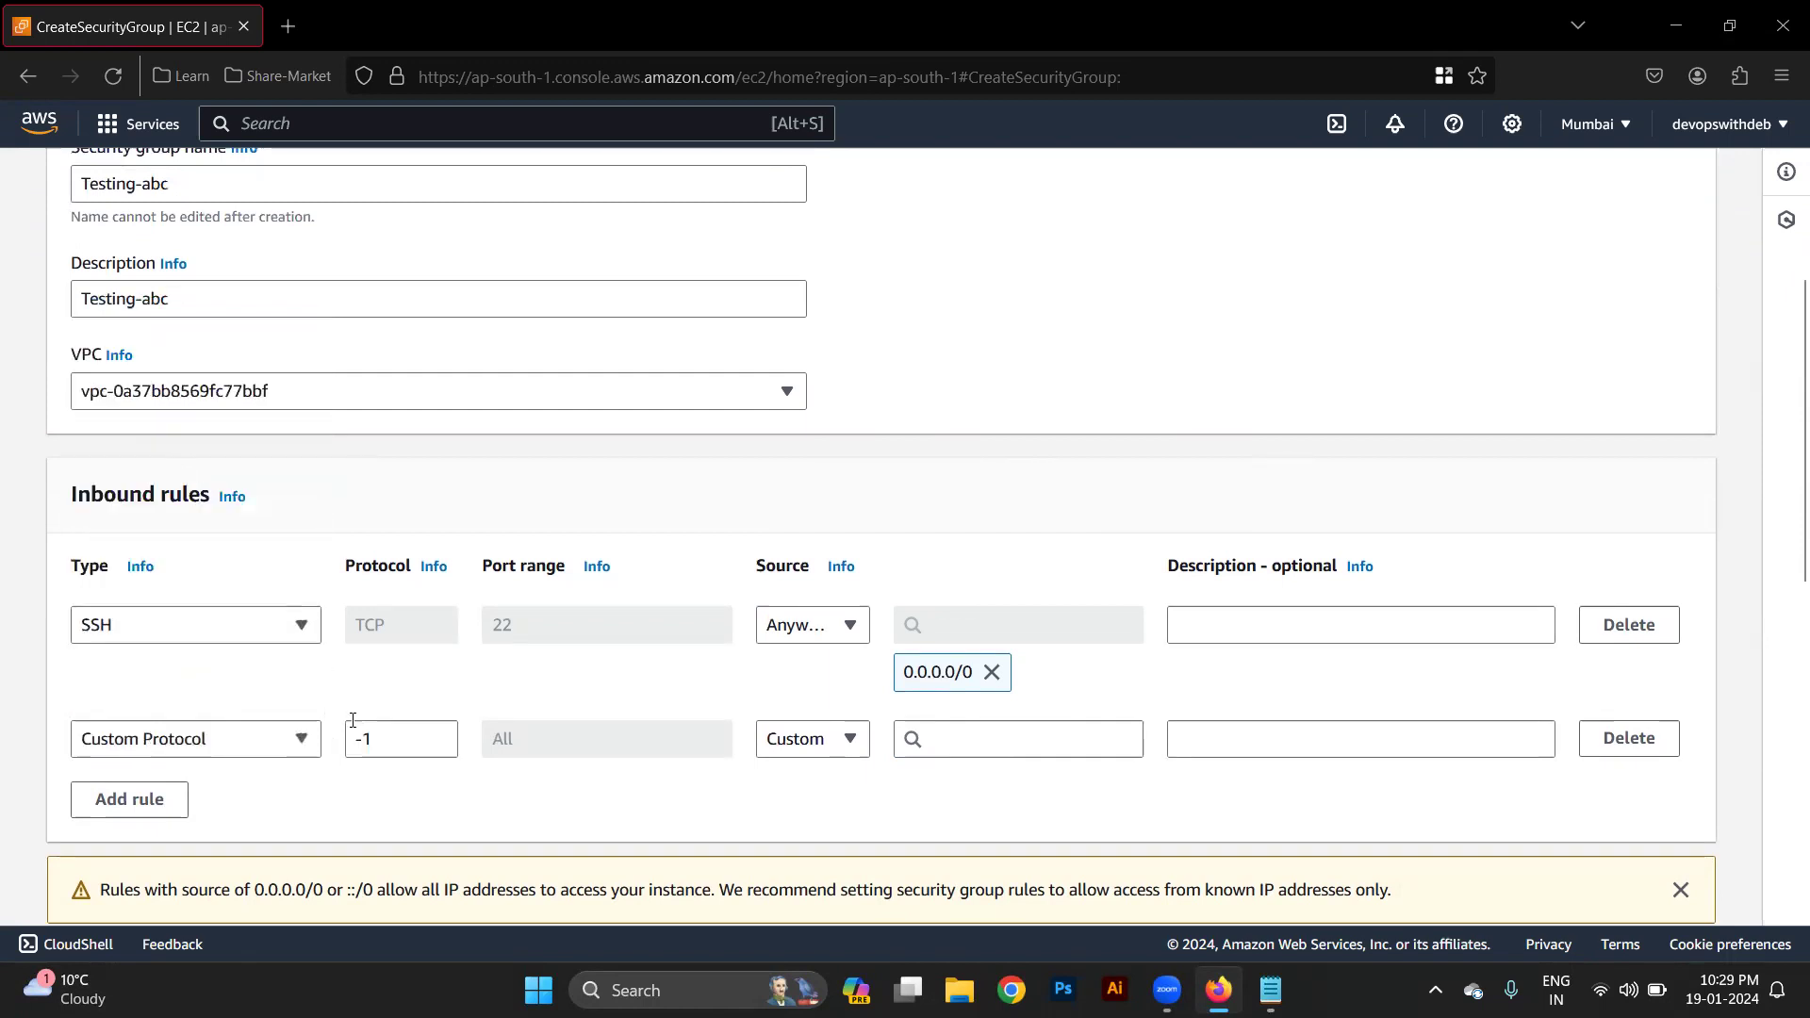
double_click(407, 738)
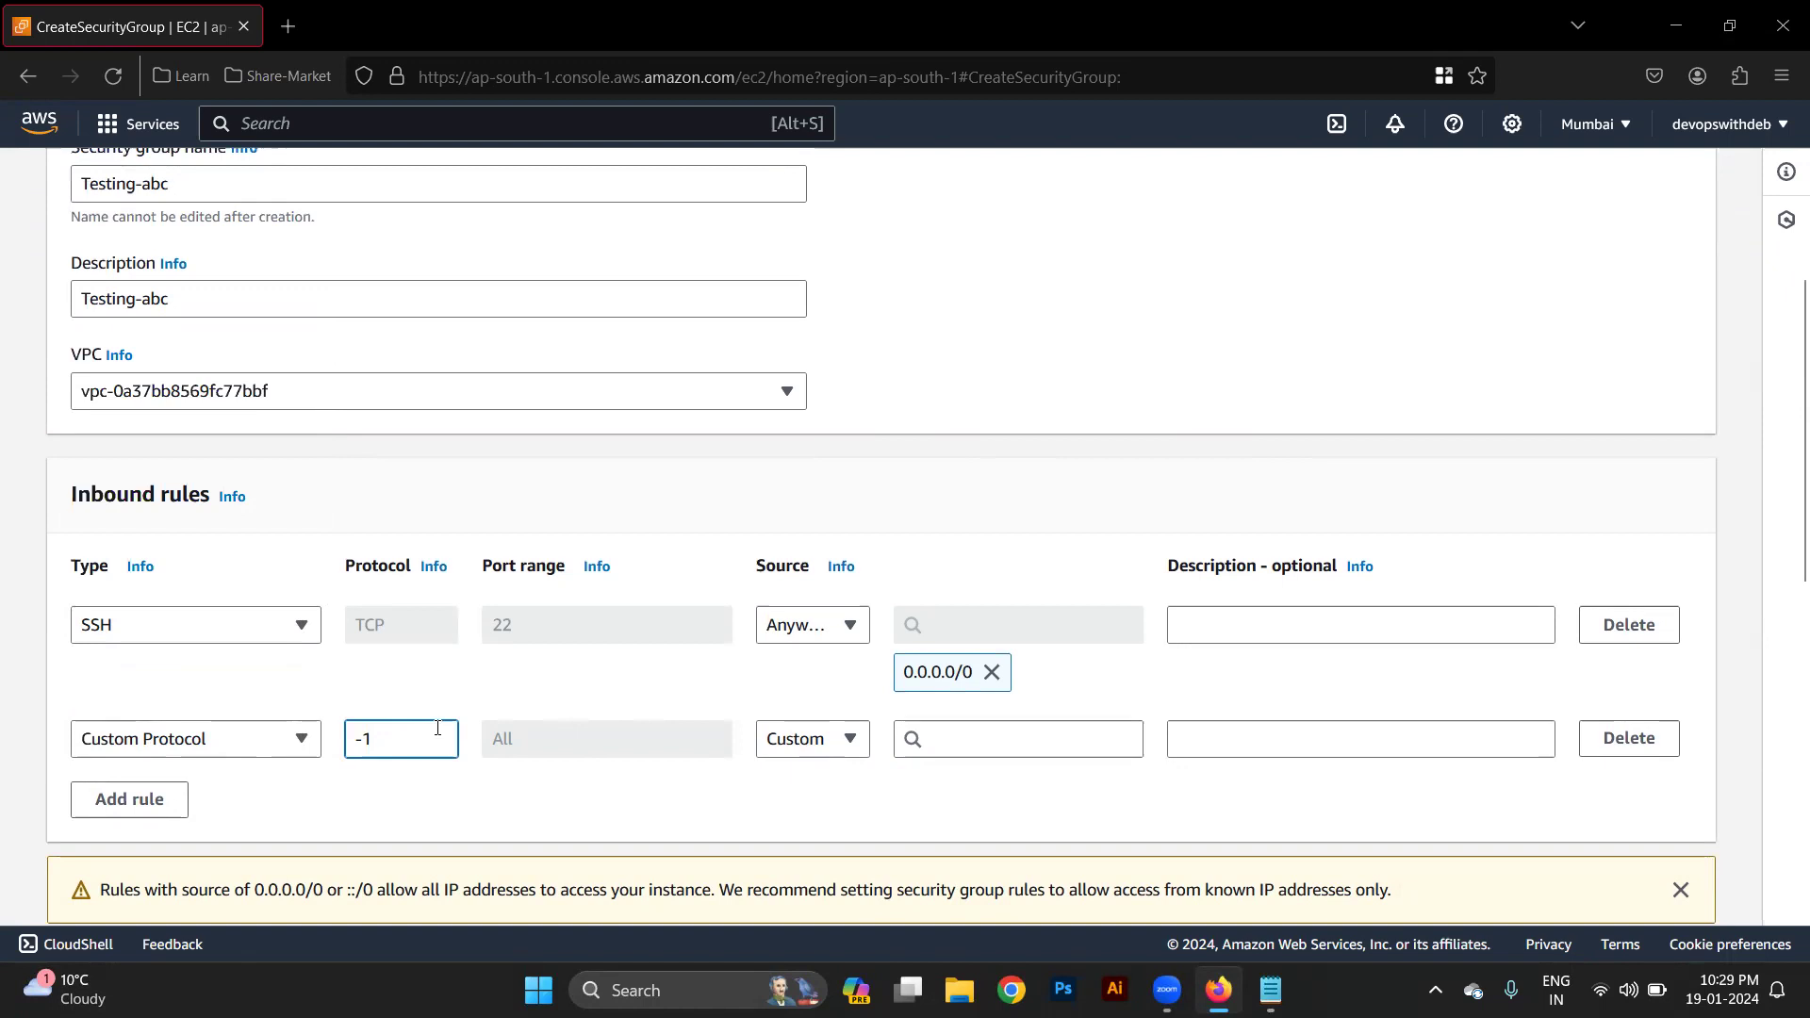
Set the second inbound rule to Custom TCP with port range 9100 and source Anywhere-IPv4.
left_click(253, 739)
scroll(200, 351, "up", 1)
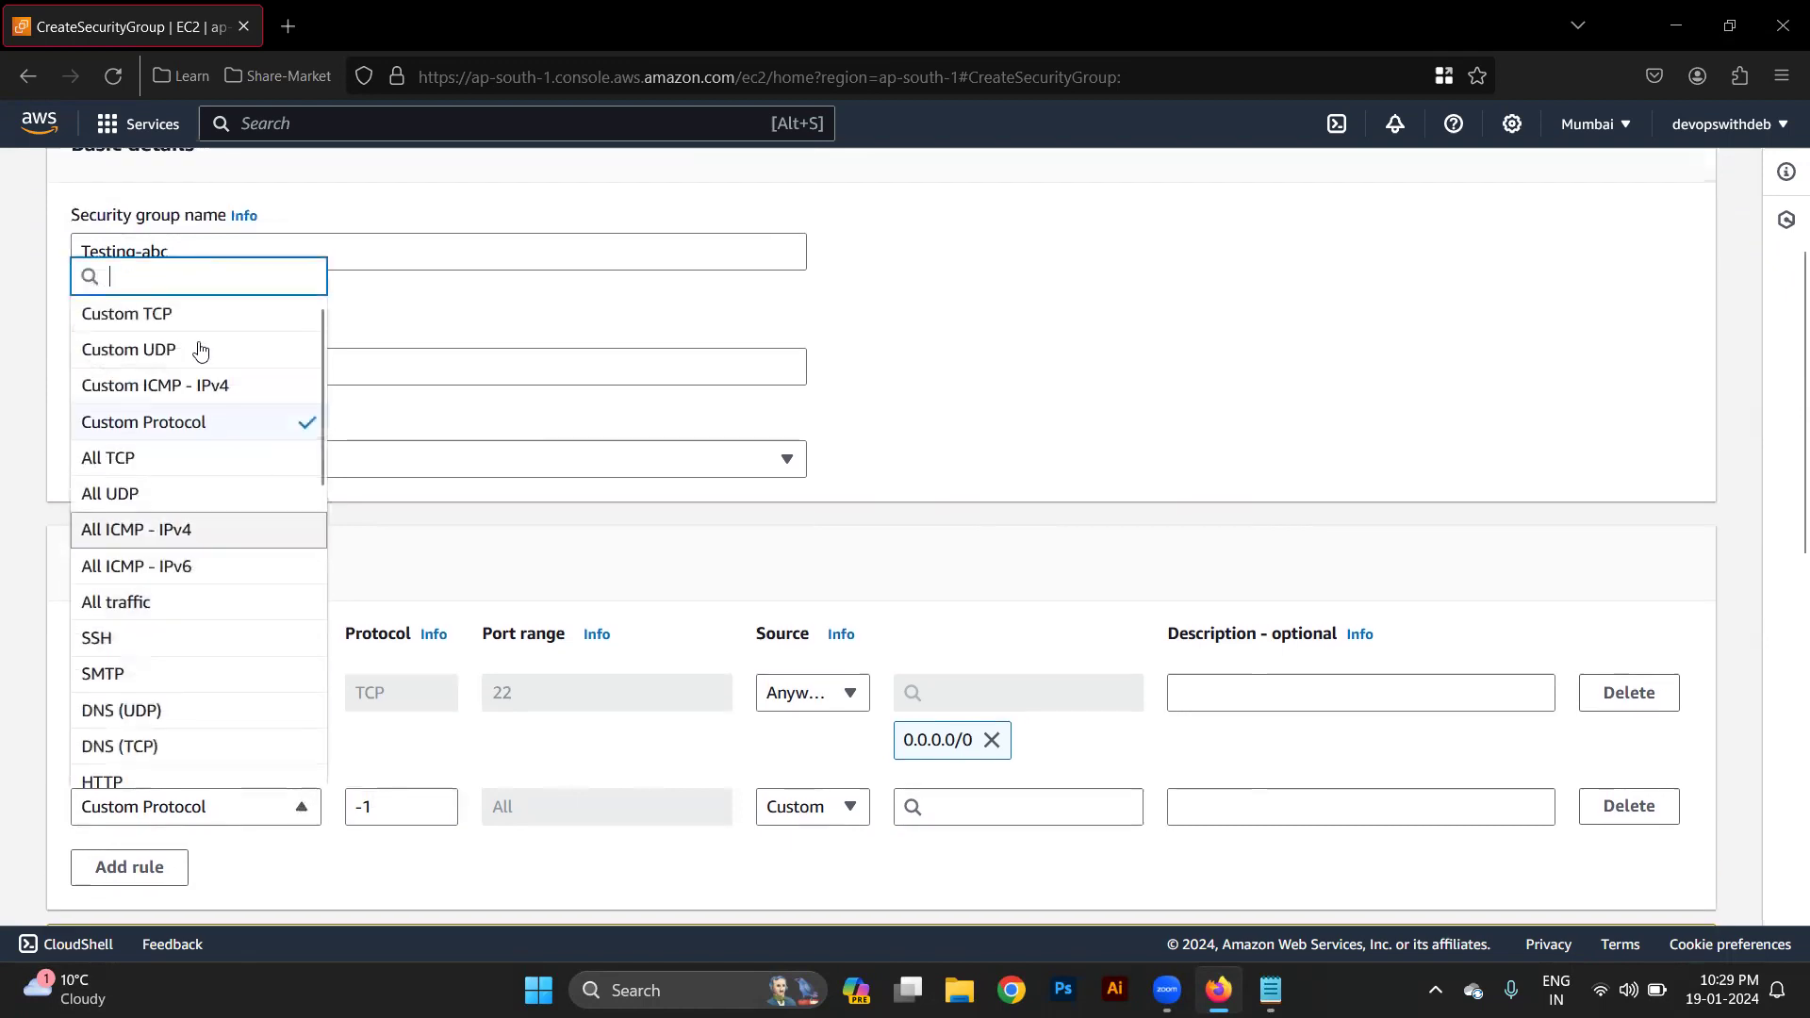
left_click(186, 319)
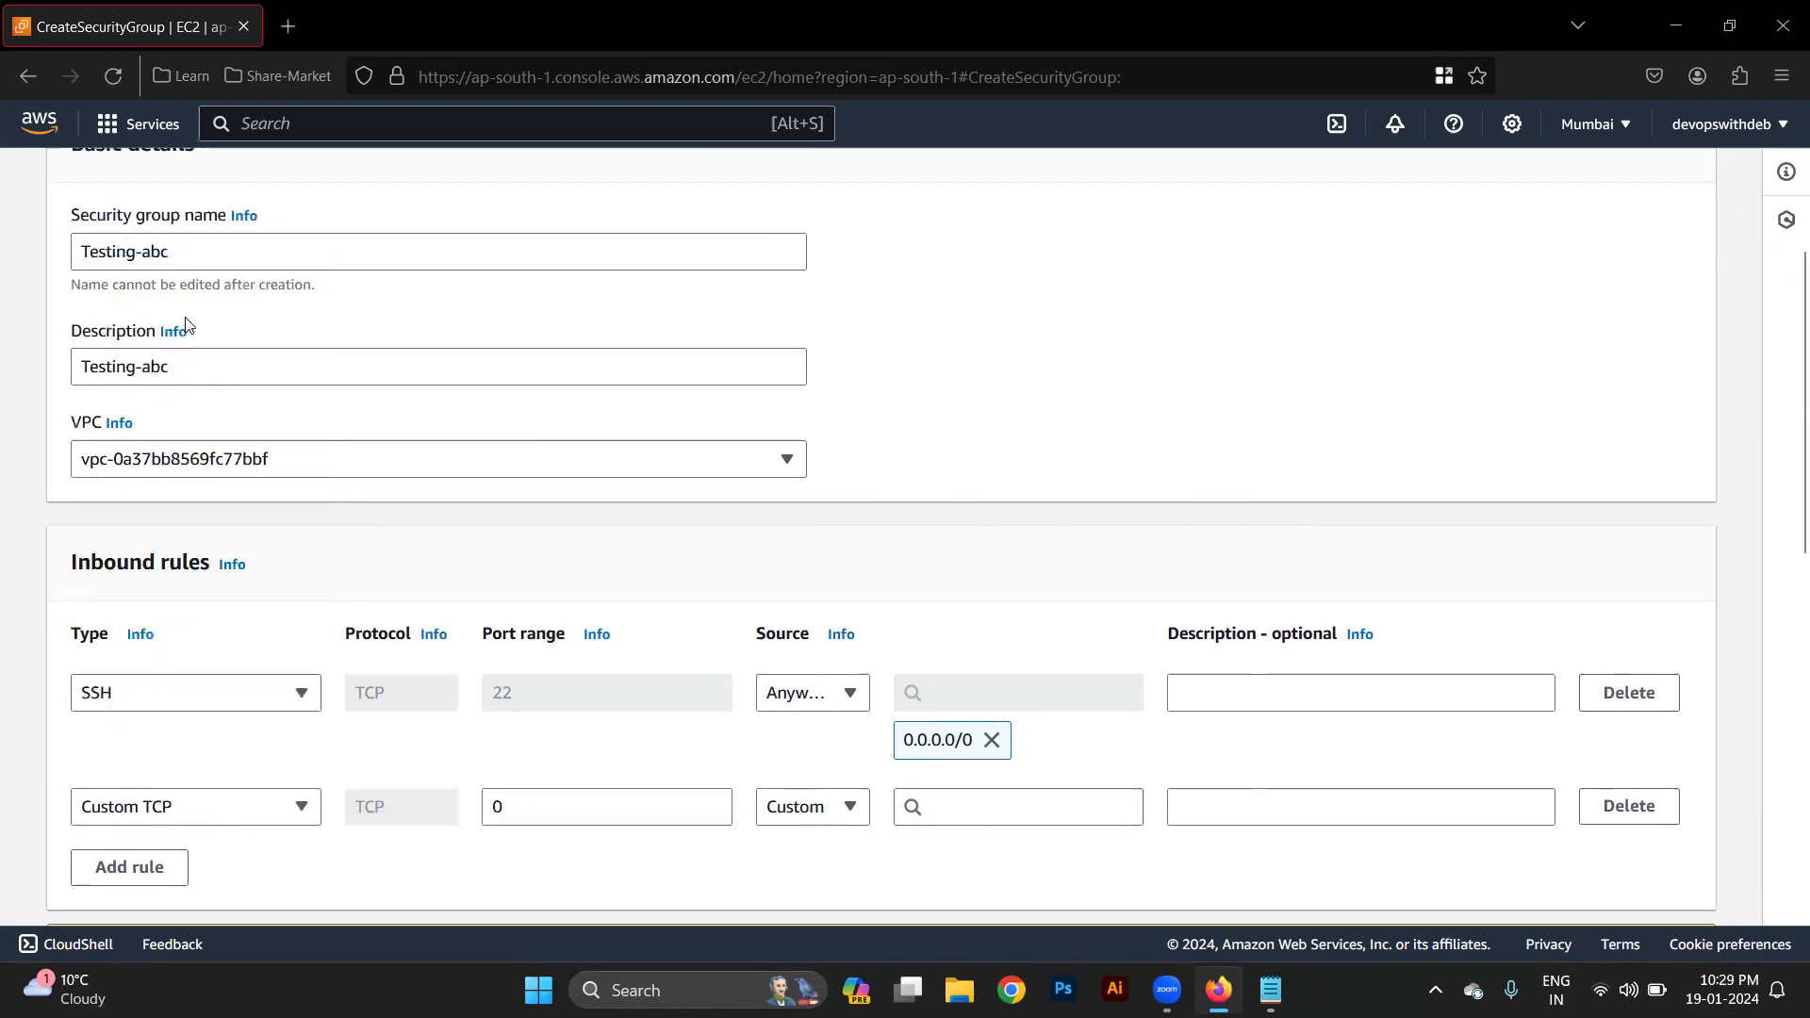
left_click(524, 805)
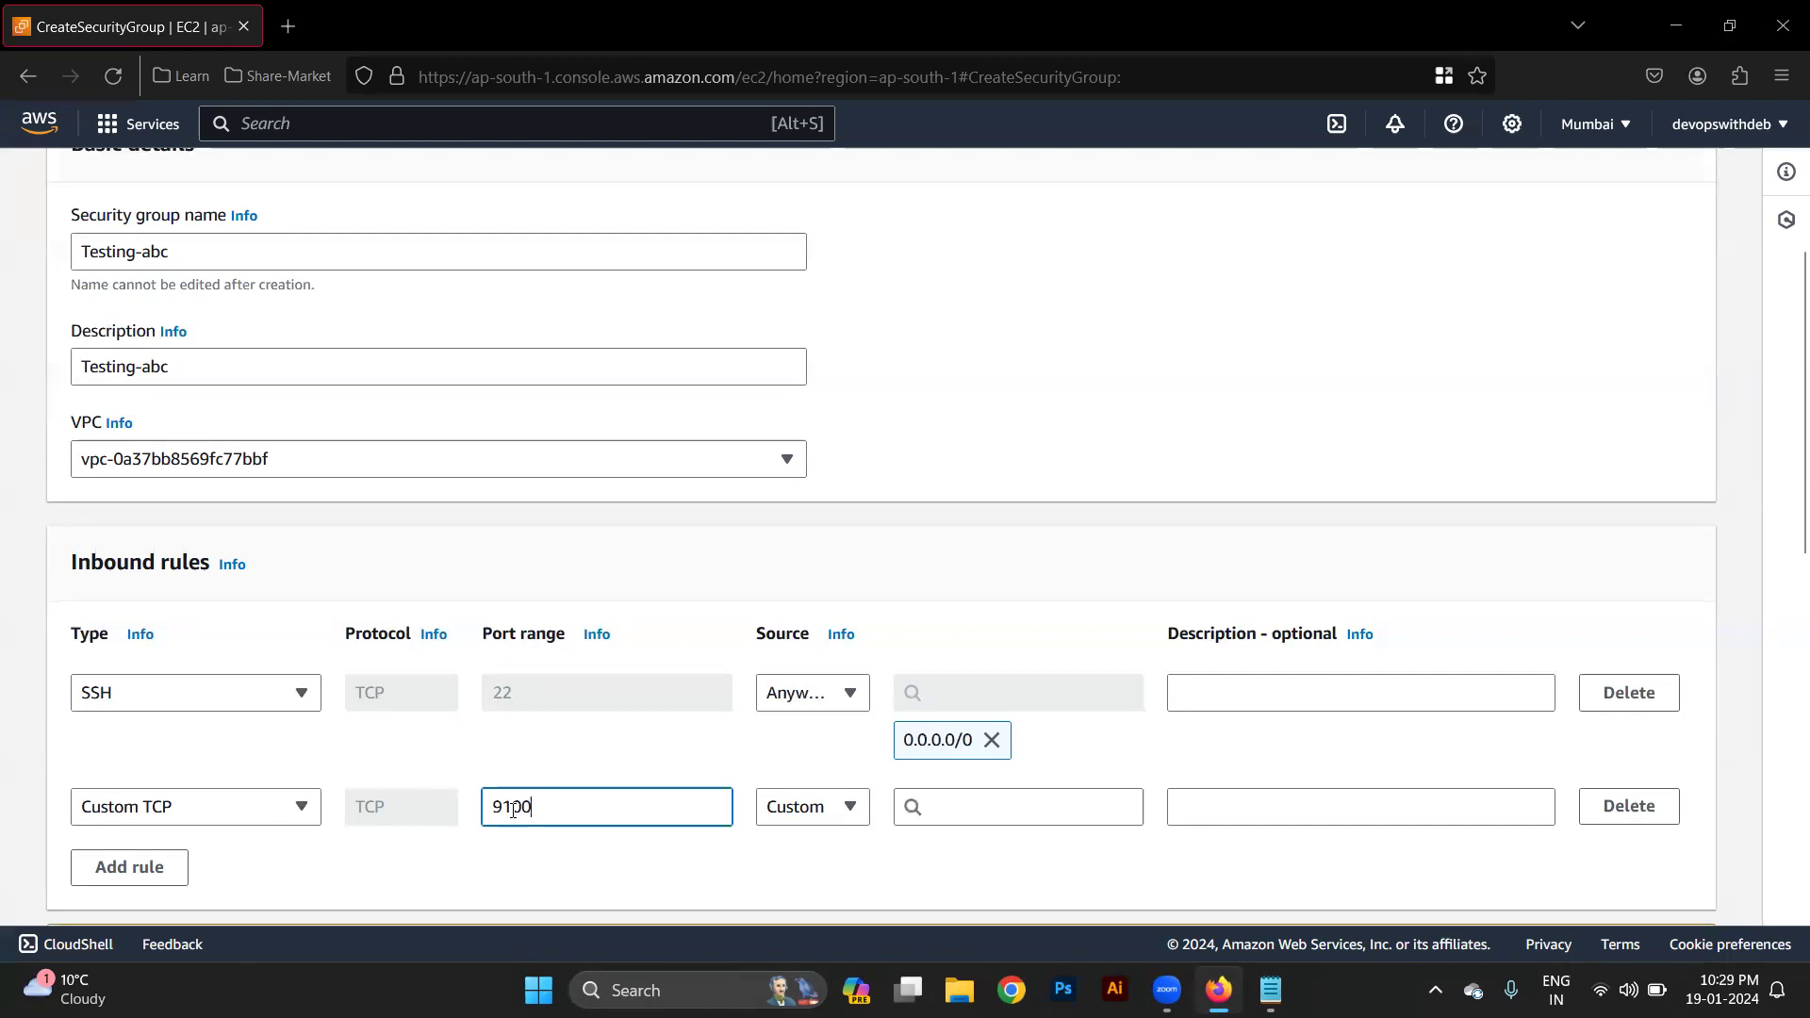
left_click(844, 807)
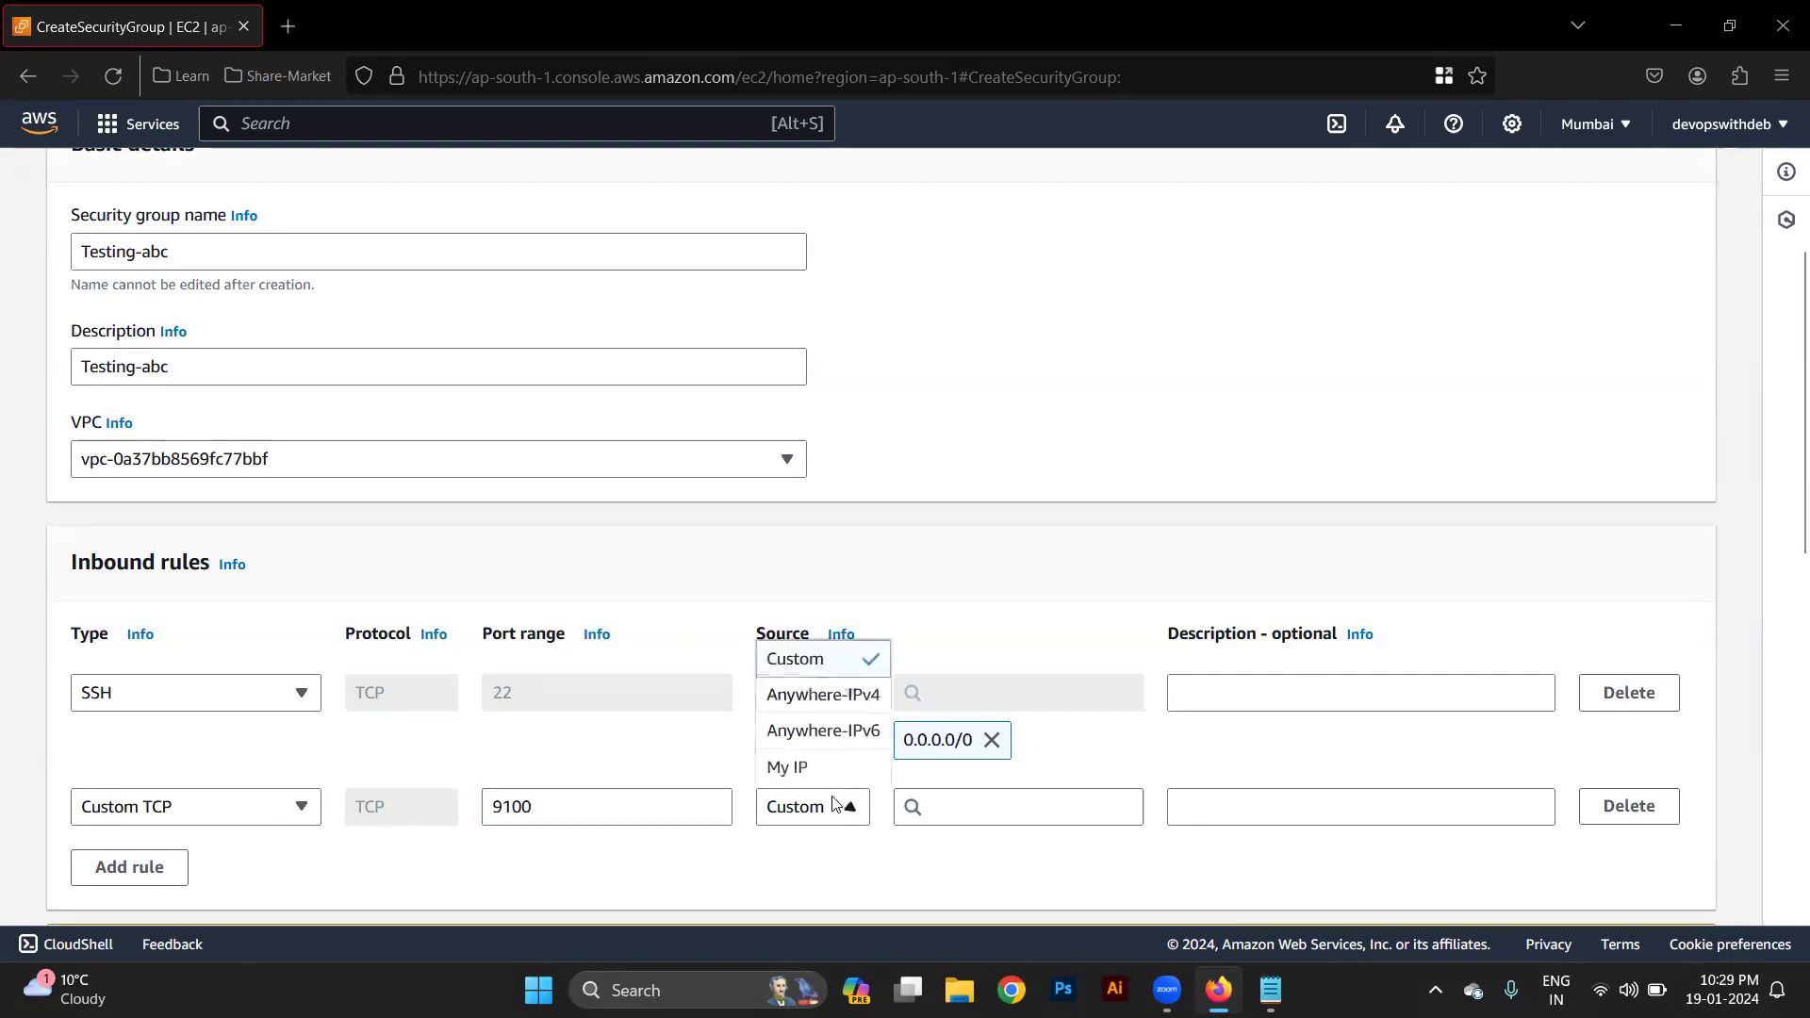
left_click(825, 695)
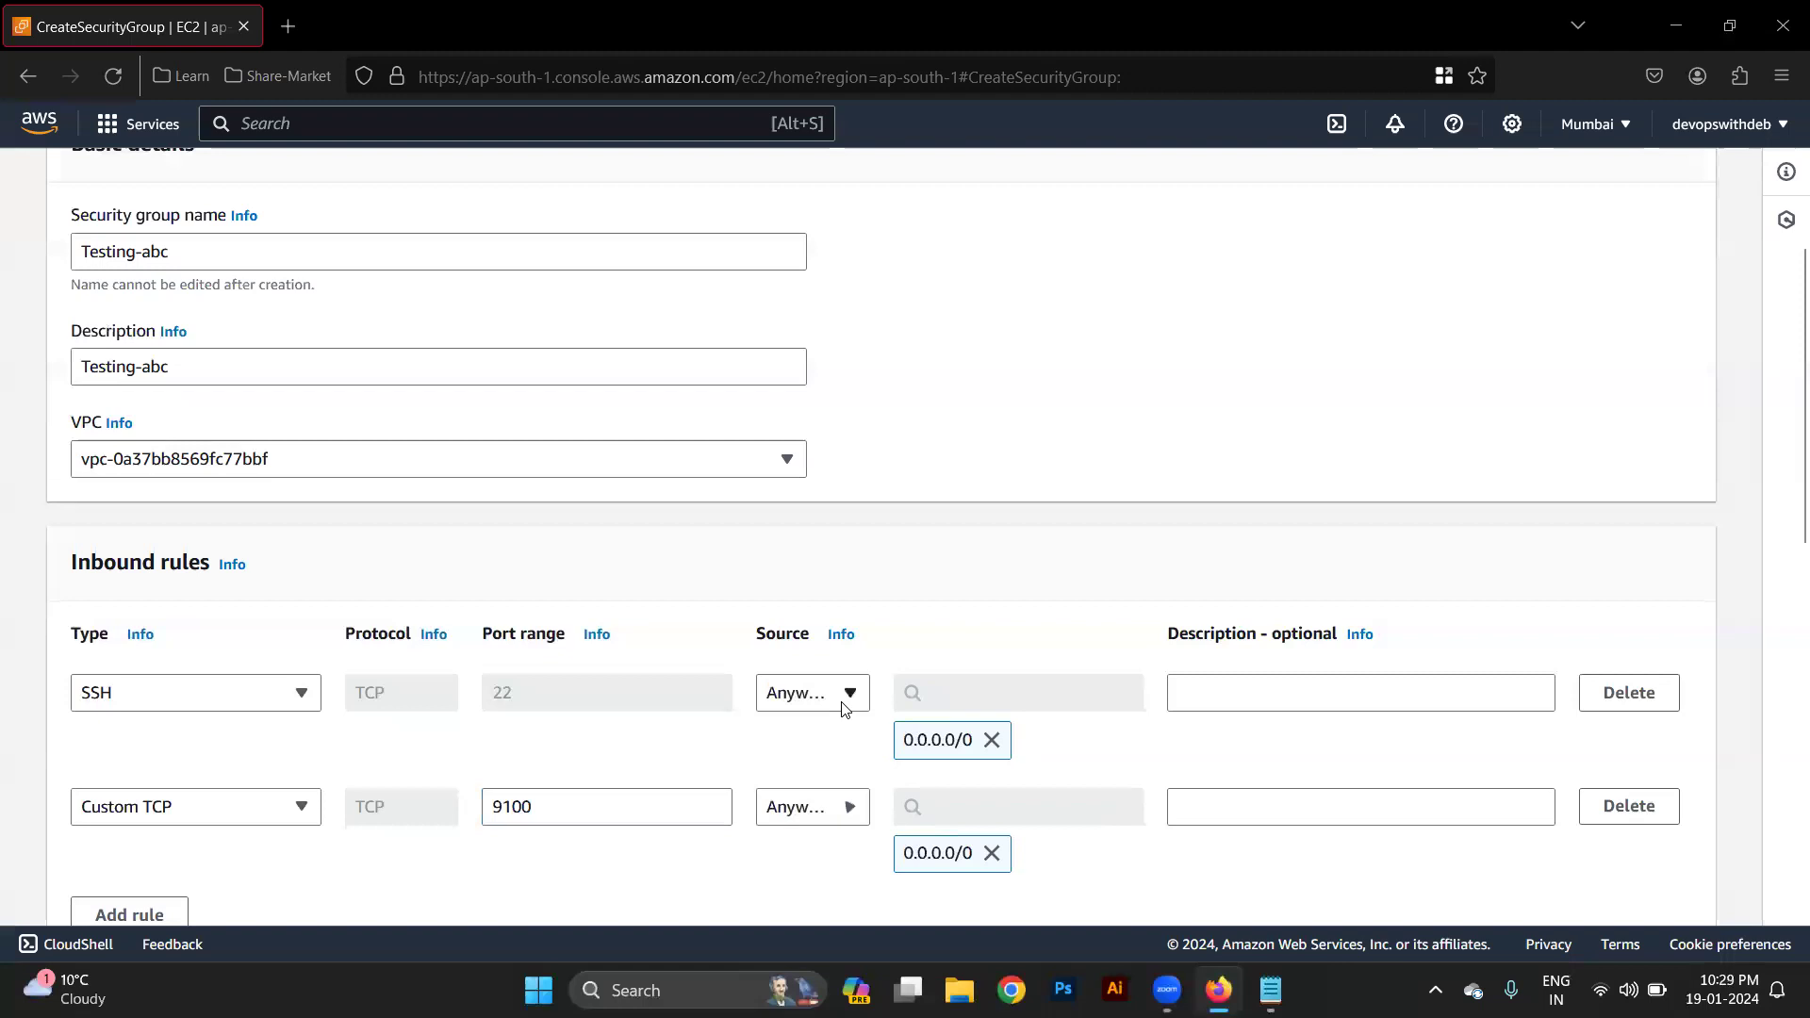
Review the inbound and outbound rules, and create the Testing-abc security group.
scroll(1162, 849, "down", 2)
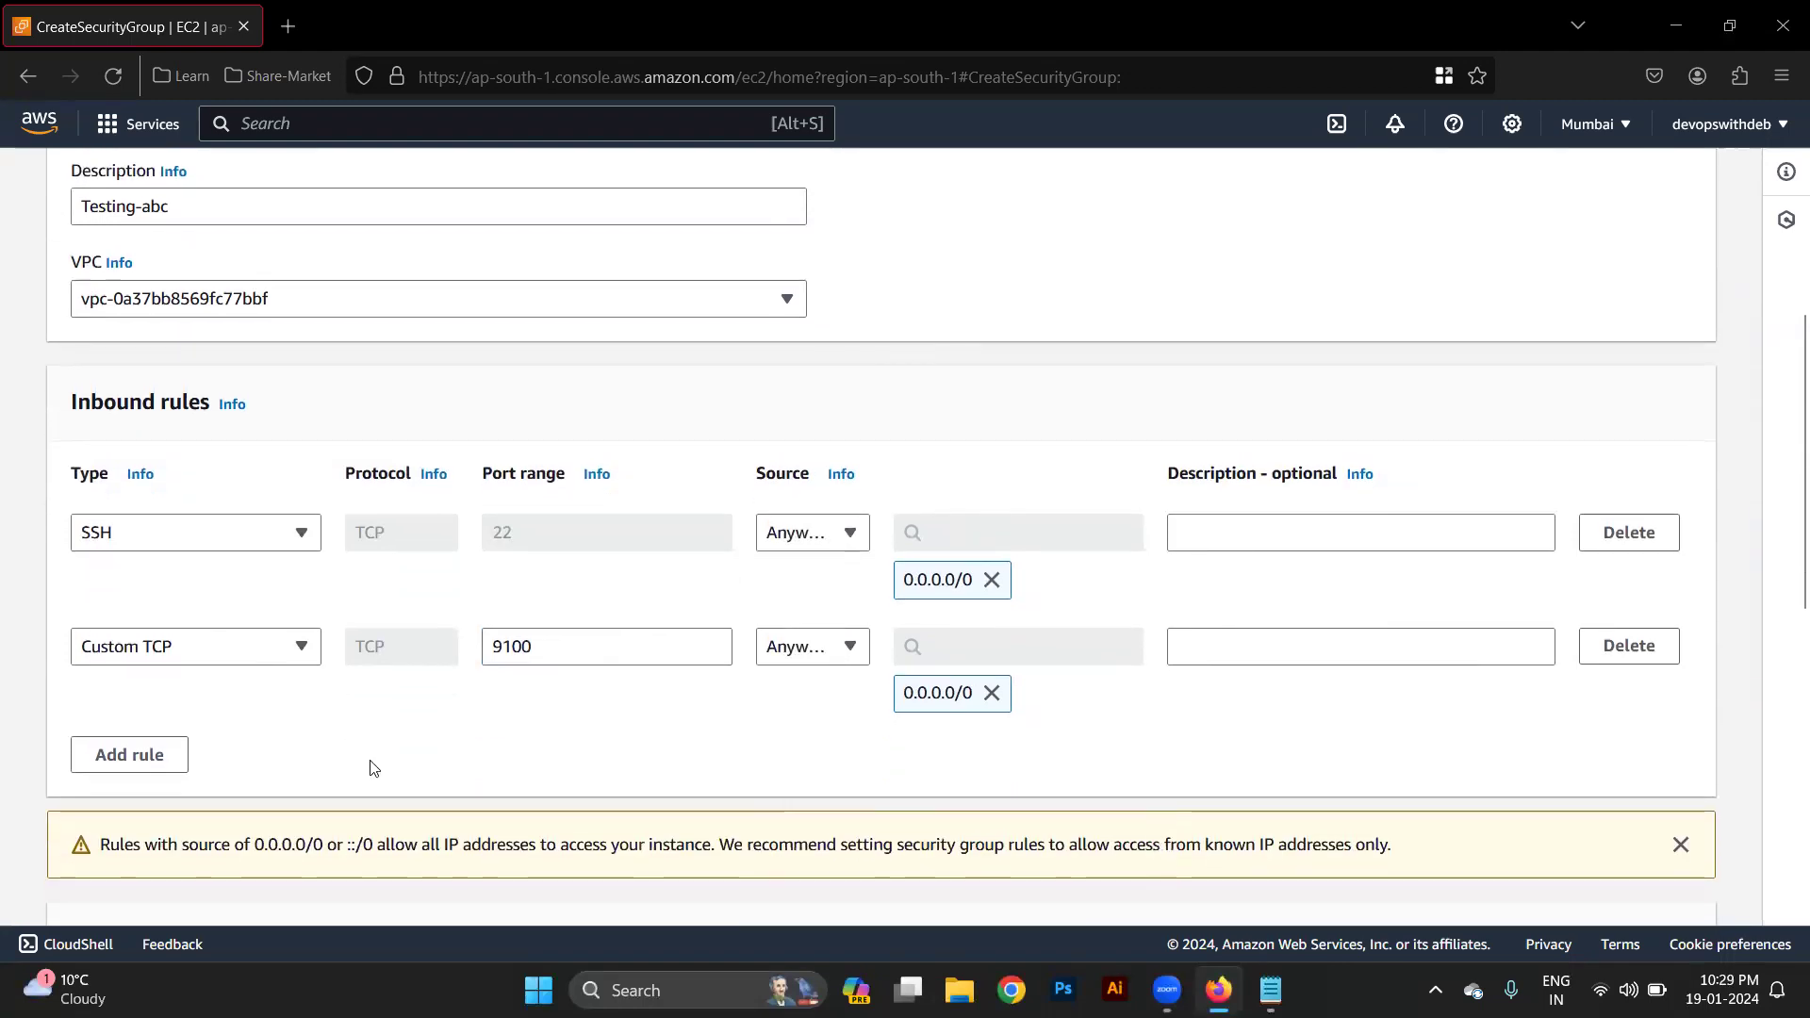
scroll(315, 759, "down", 4)
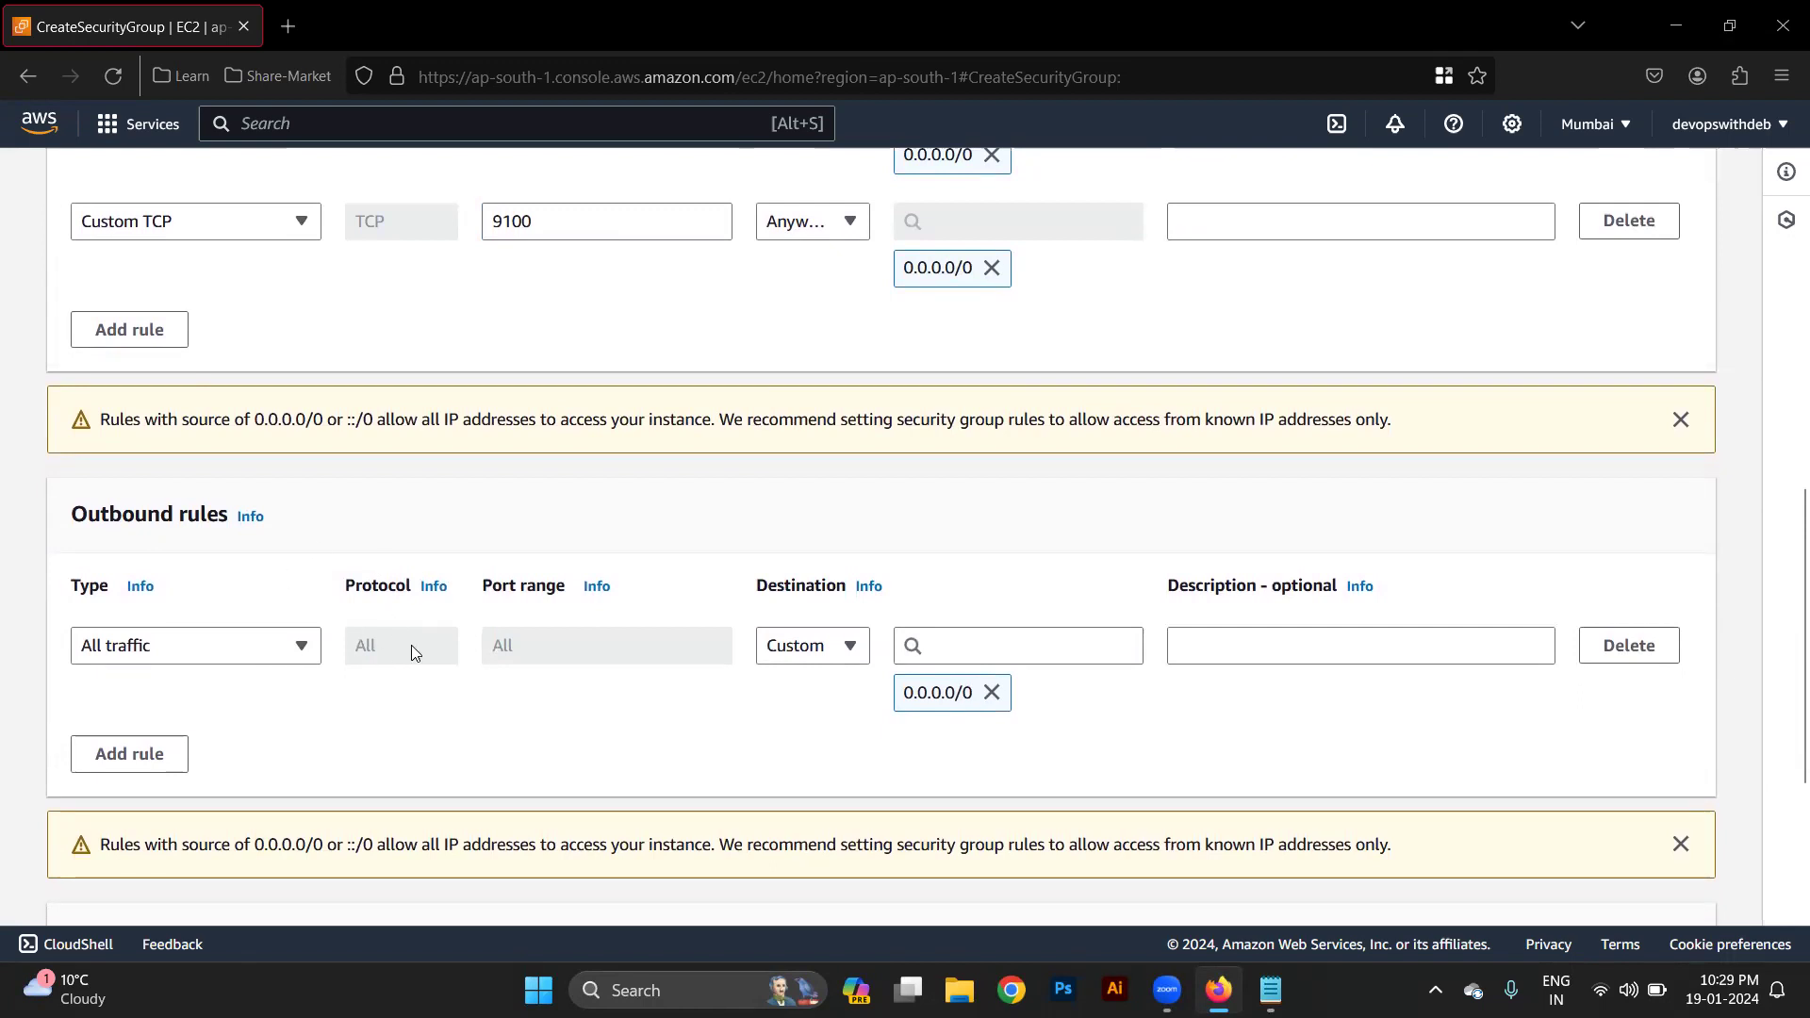
scroll(413, 647, "up", 2)
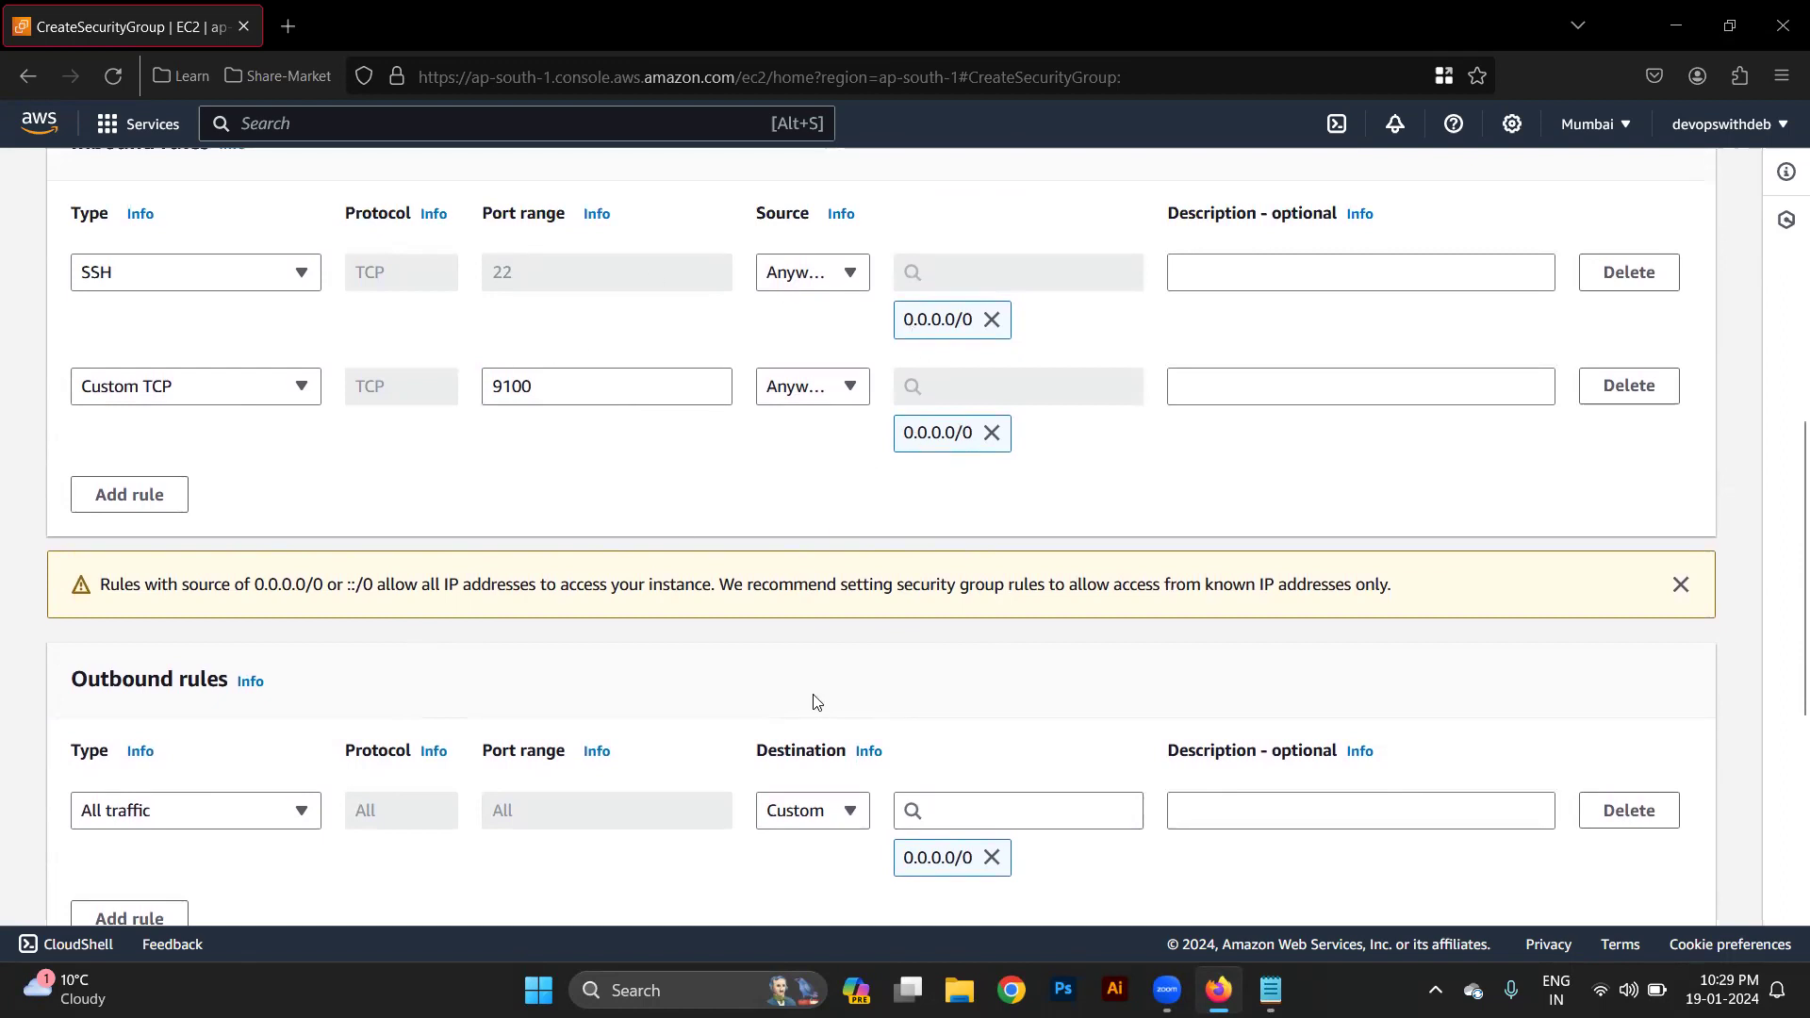
scroll(816, 702, "down", 3)
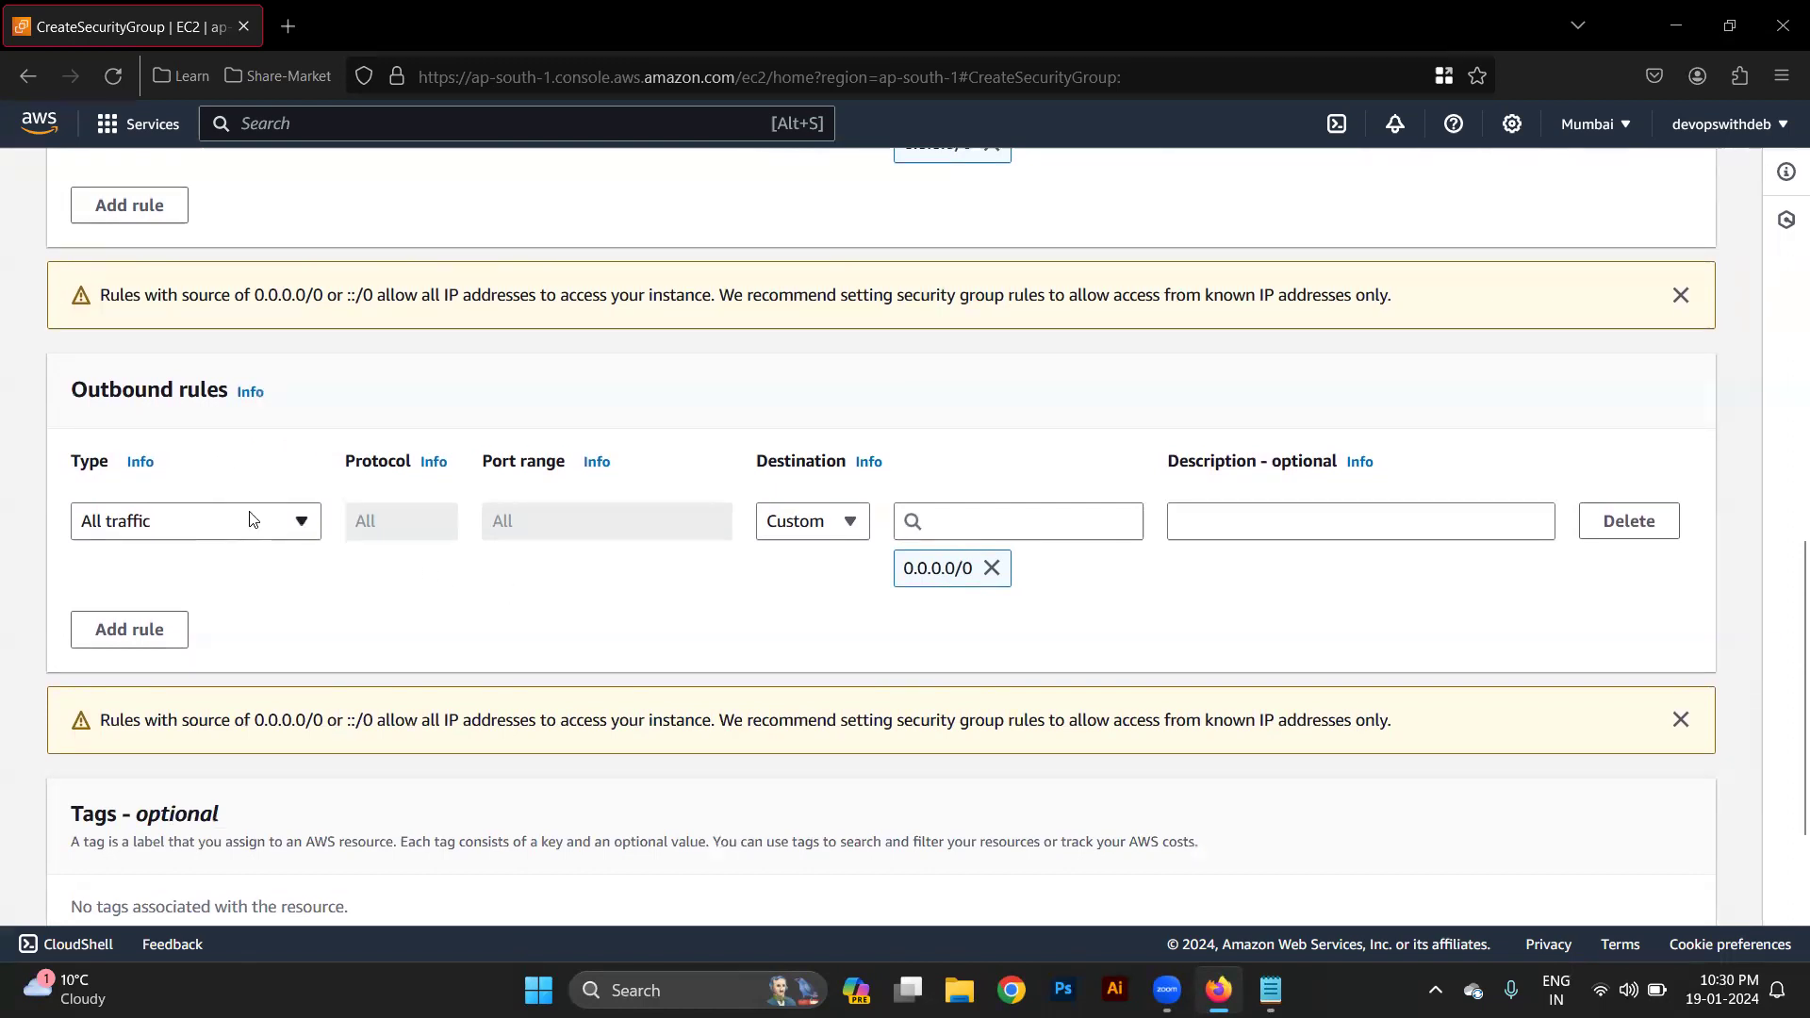
scroll(345, 660, "down", 2)
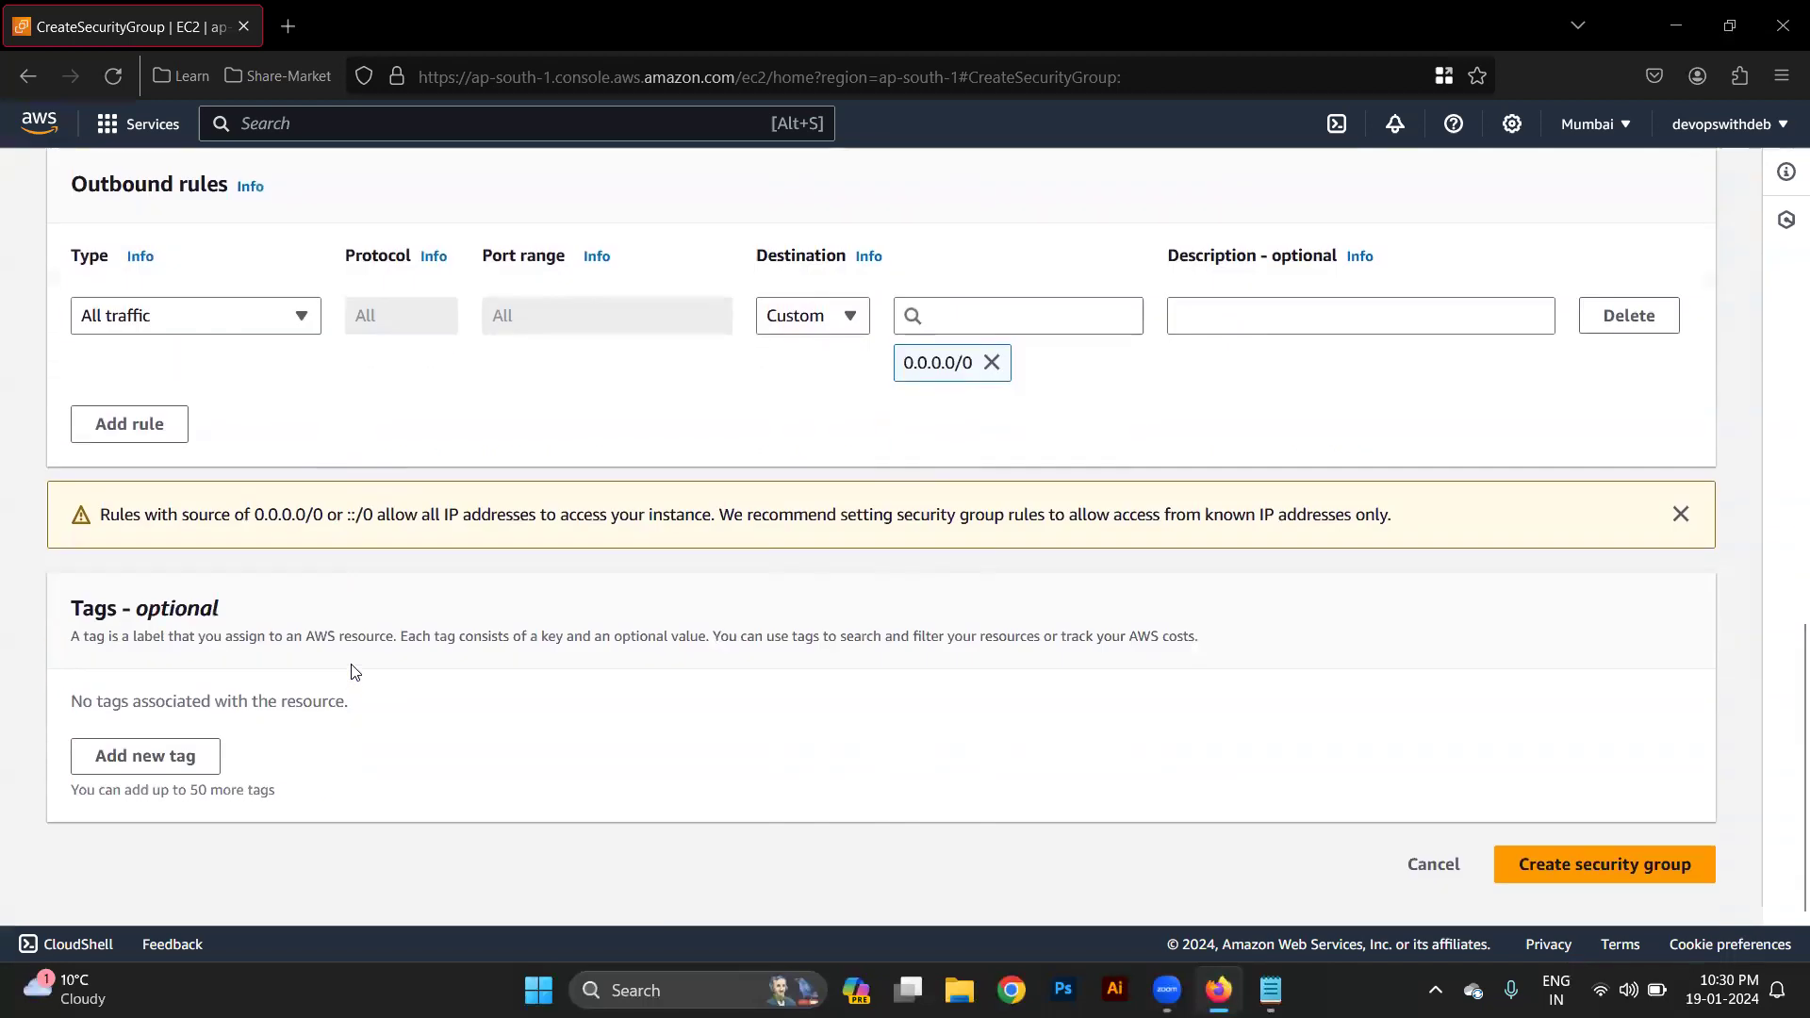
left_click(1572, 886)
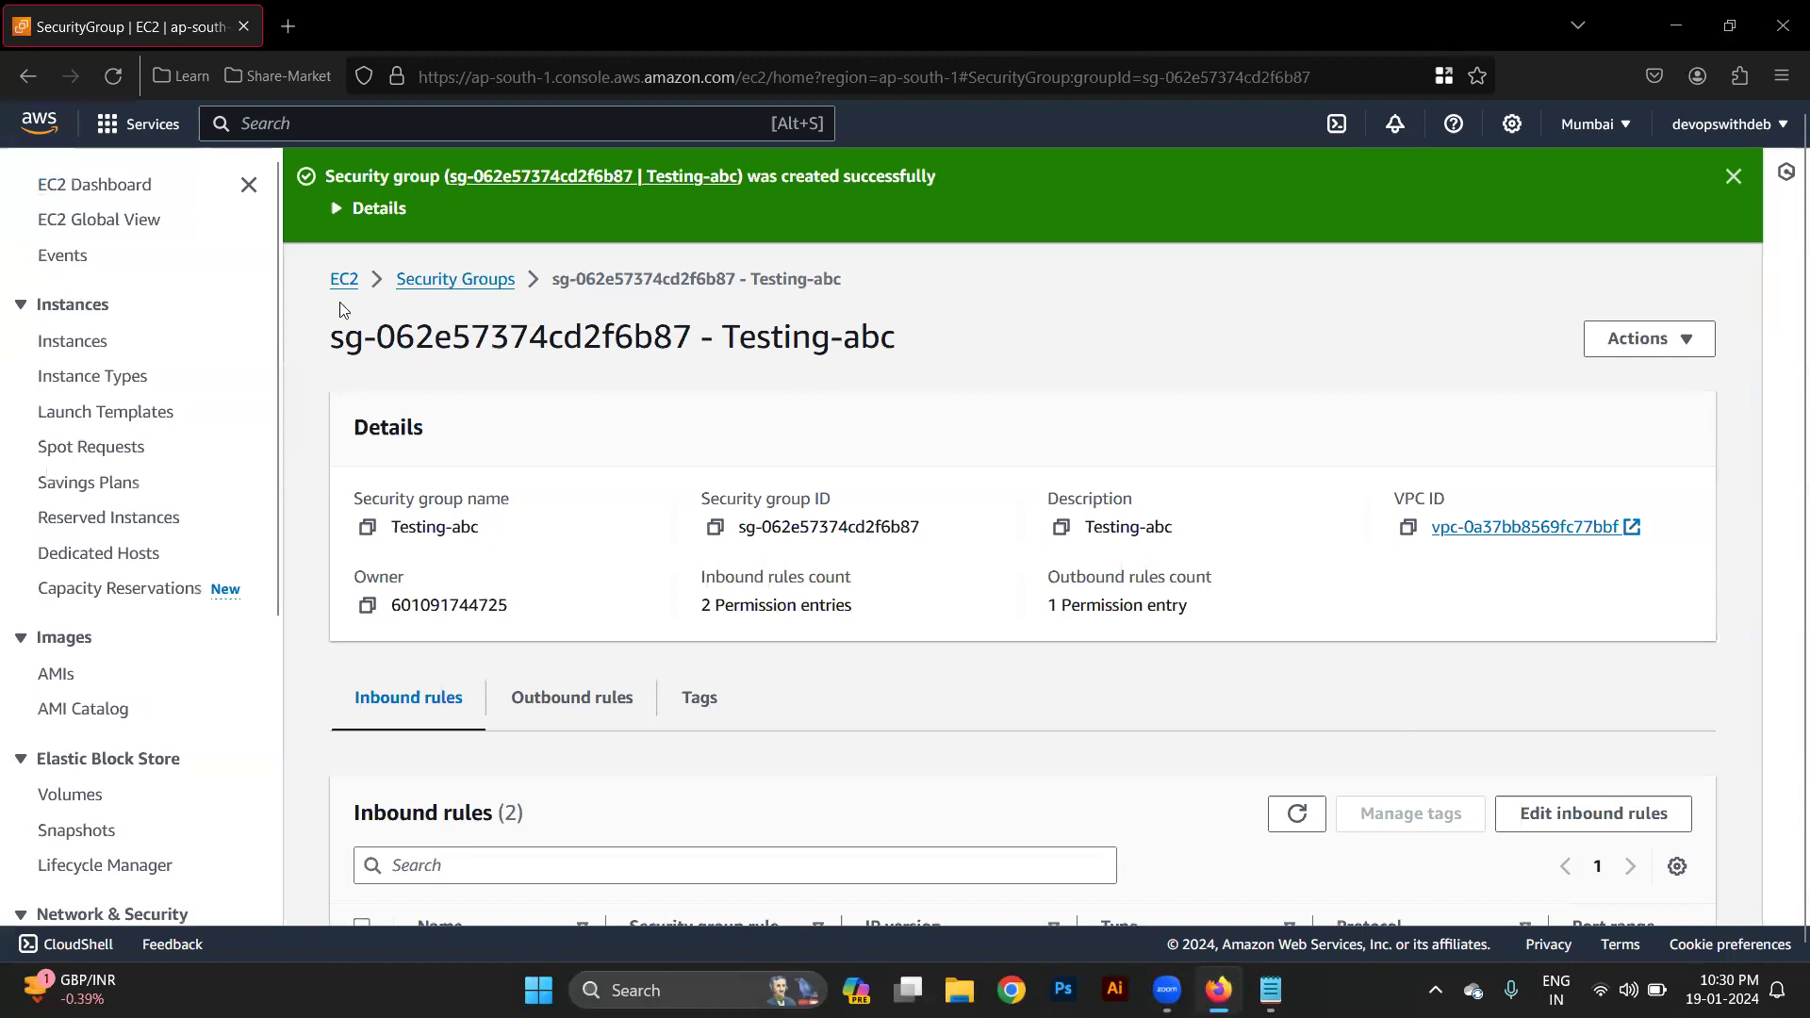
Open the Change security groups page for the running instance First.
left_click(57, 341)
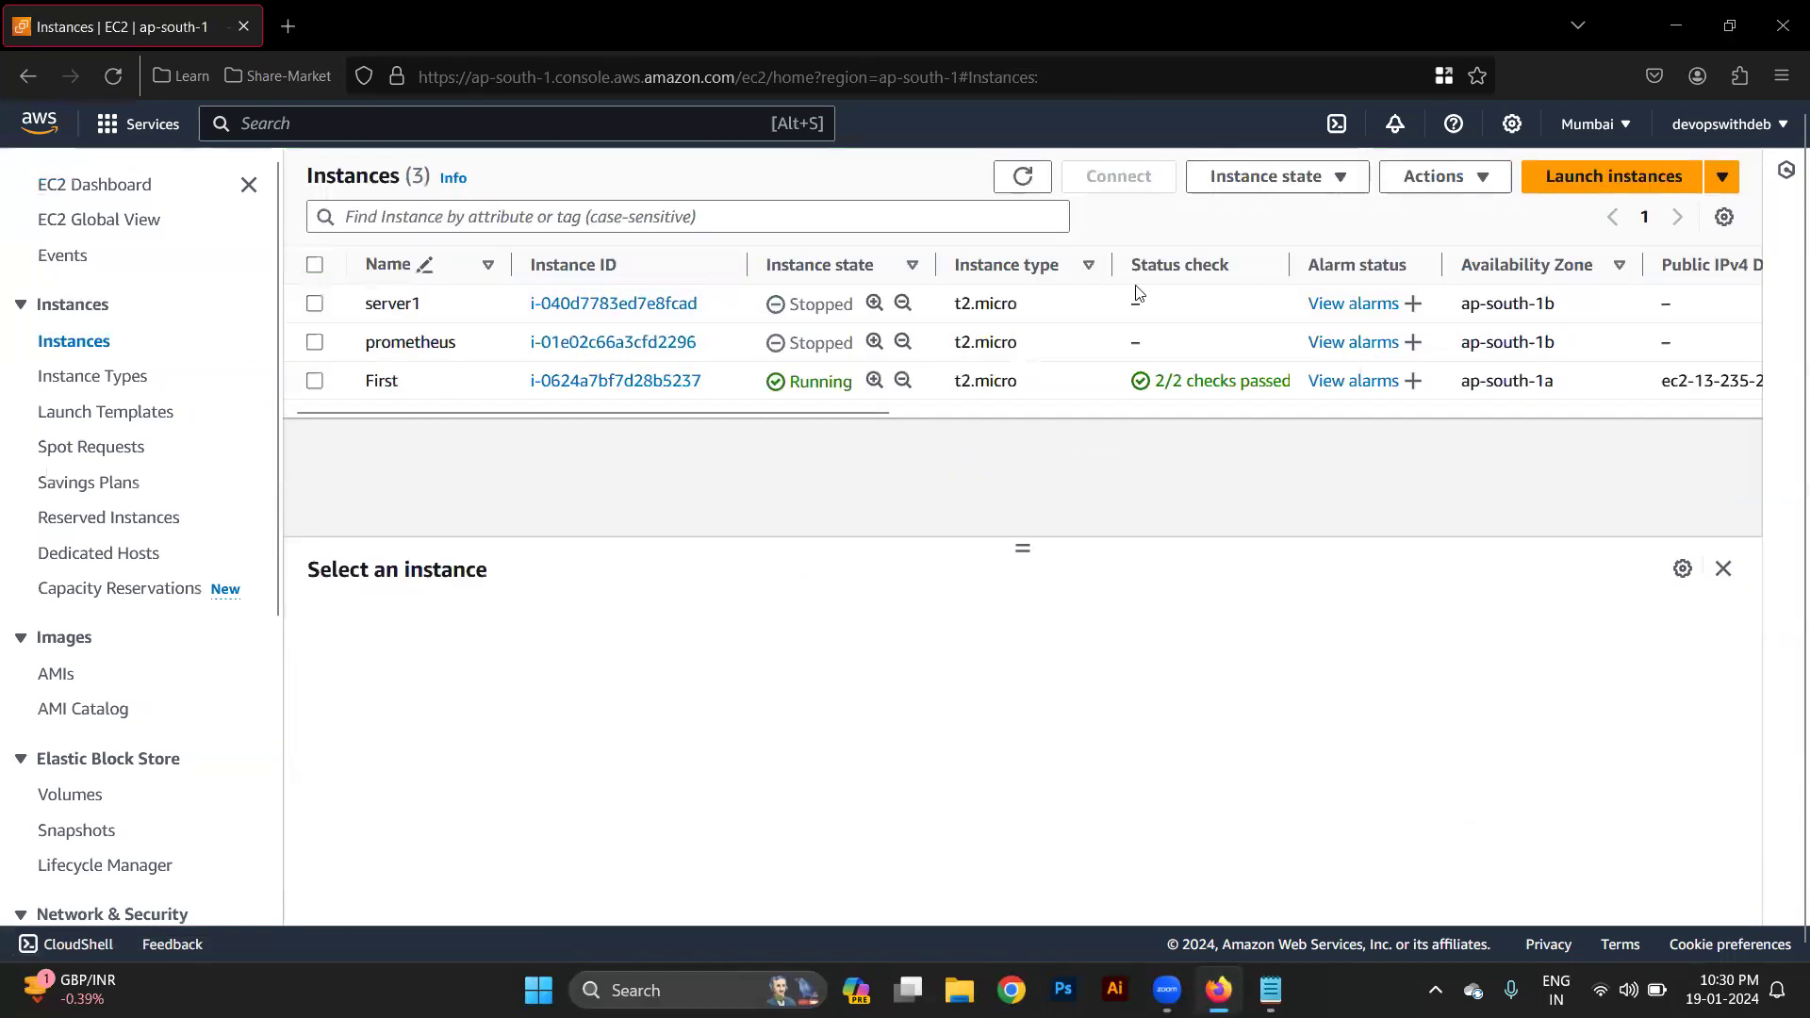
left_click(1072, 384)
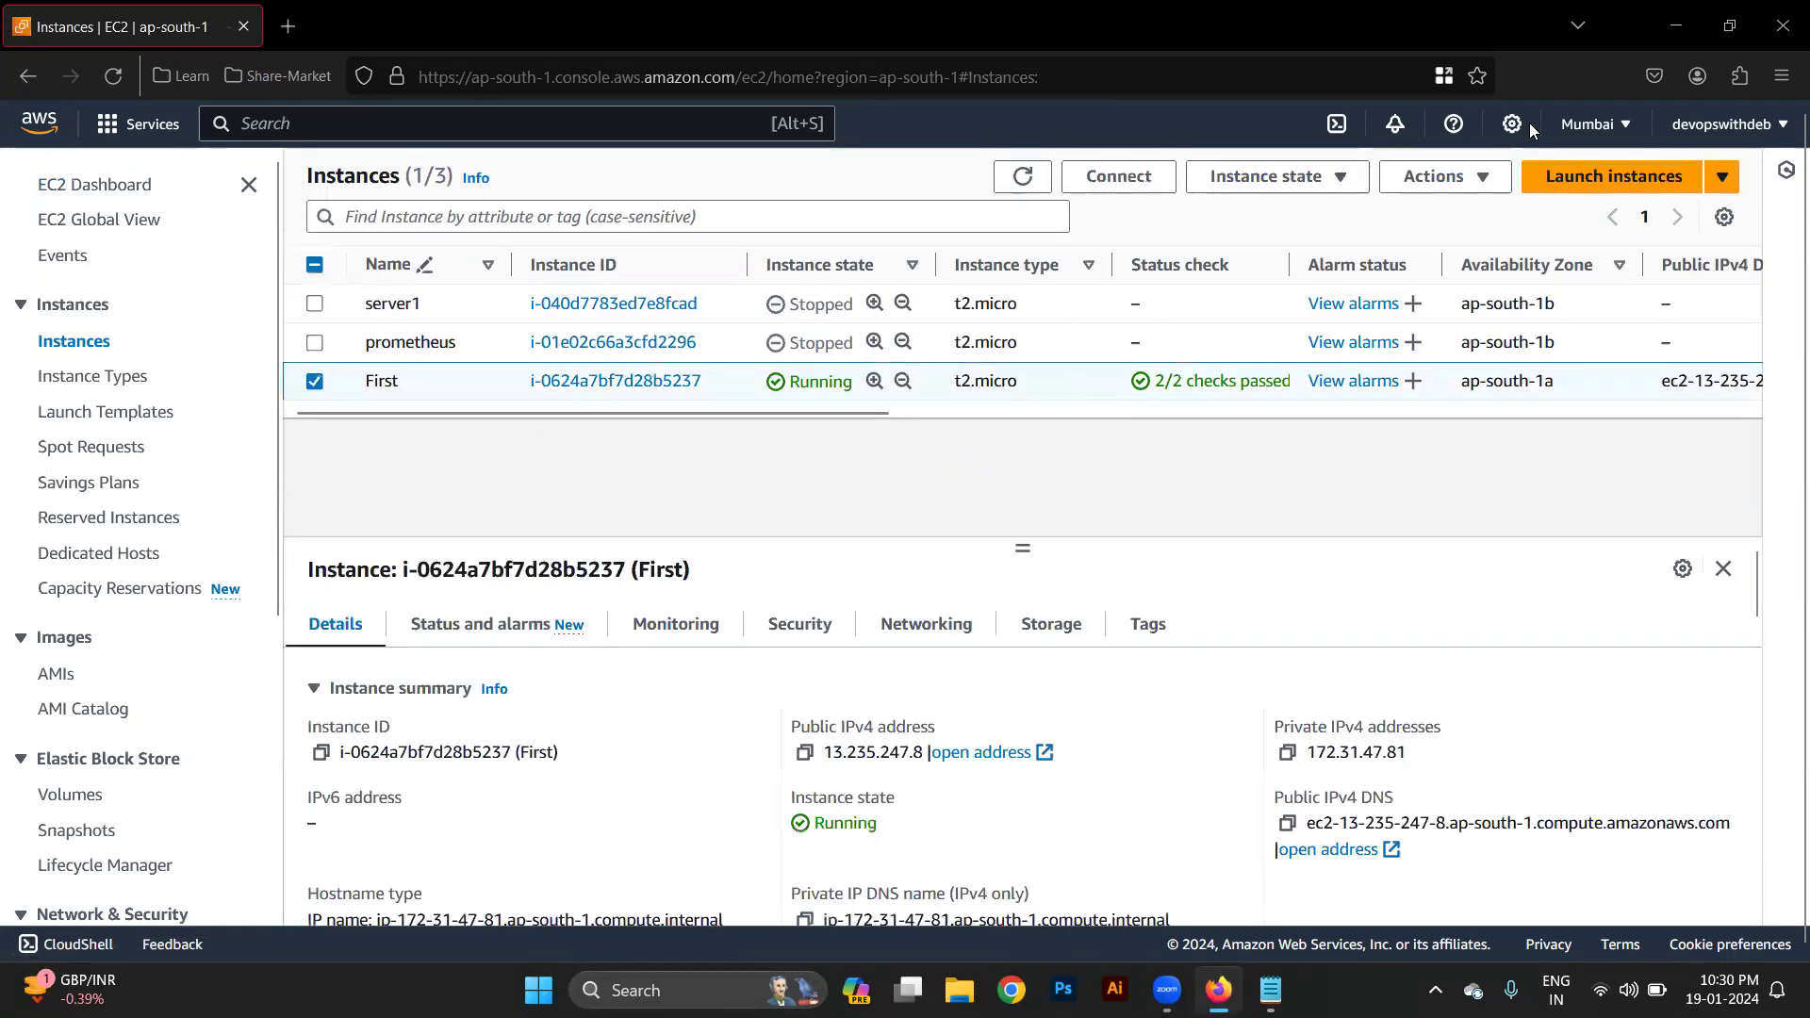
left_click(1455, 179)
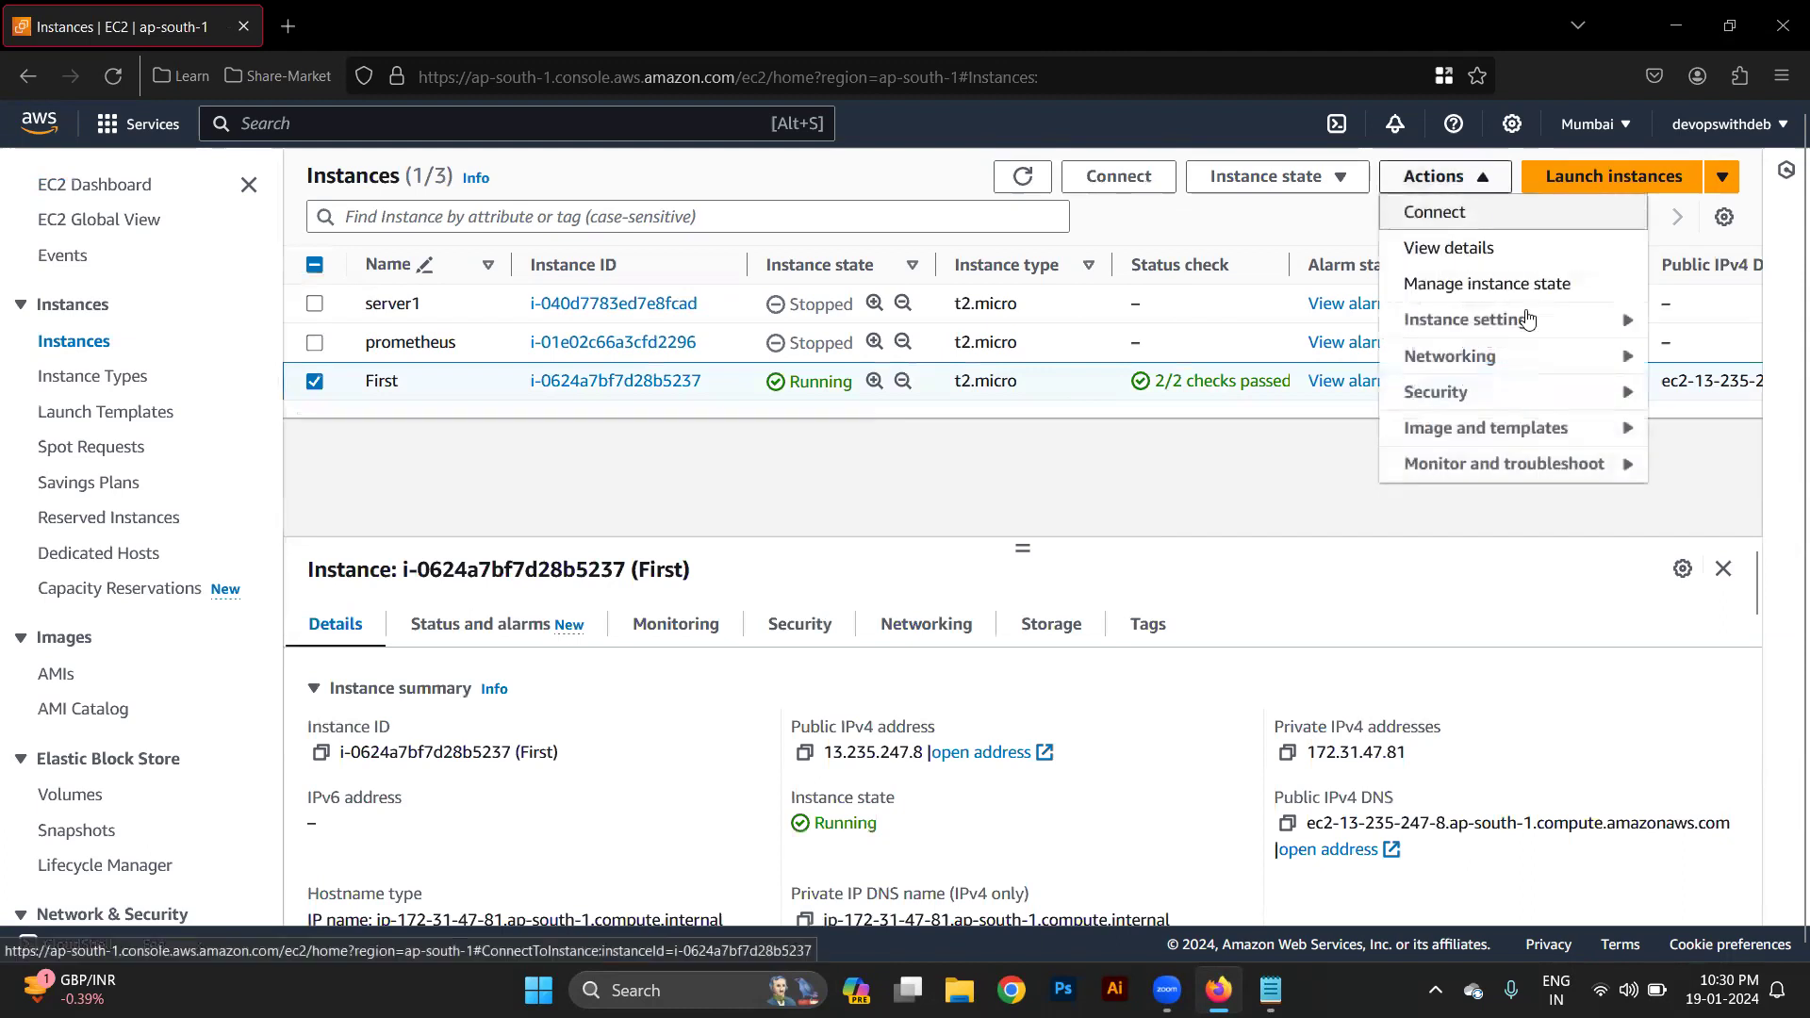
left_click(1562, 408)
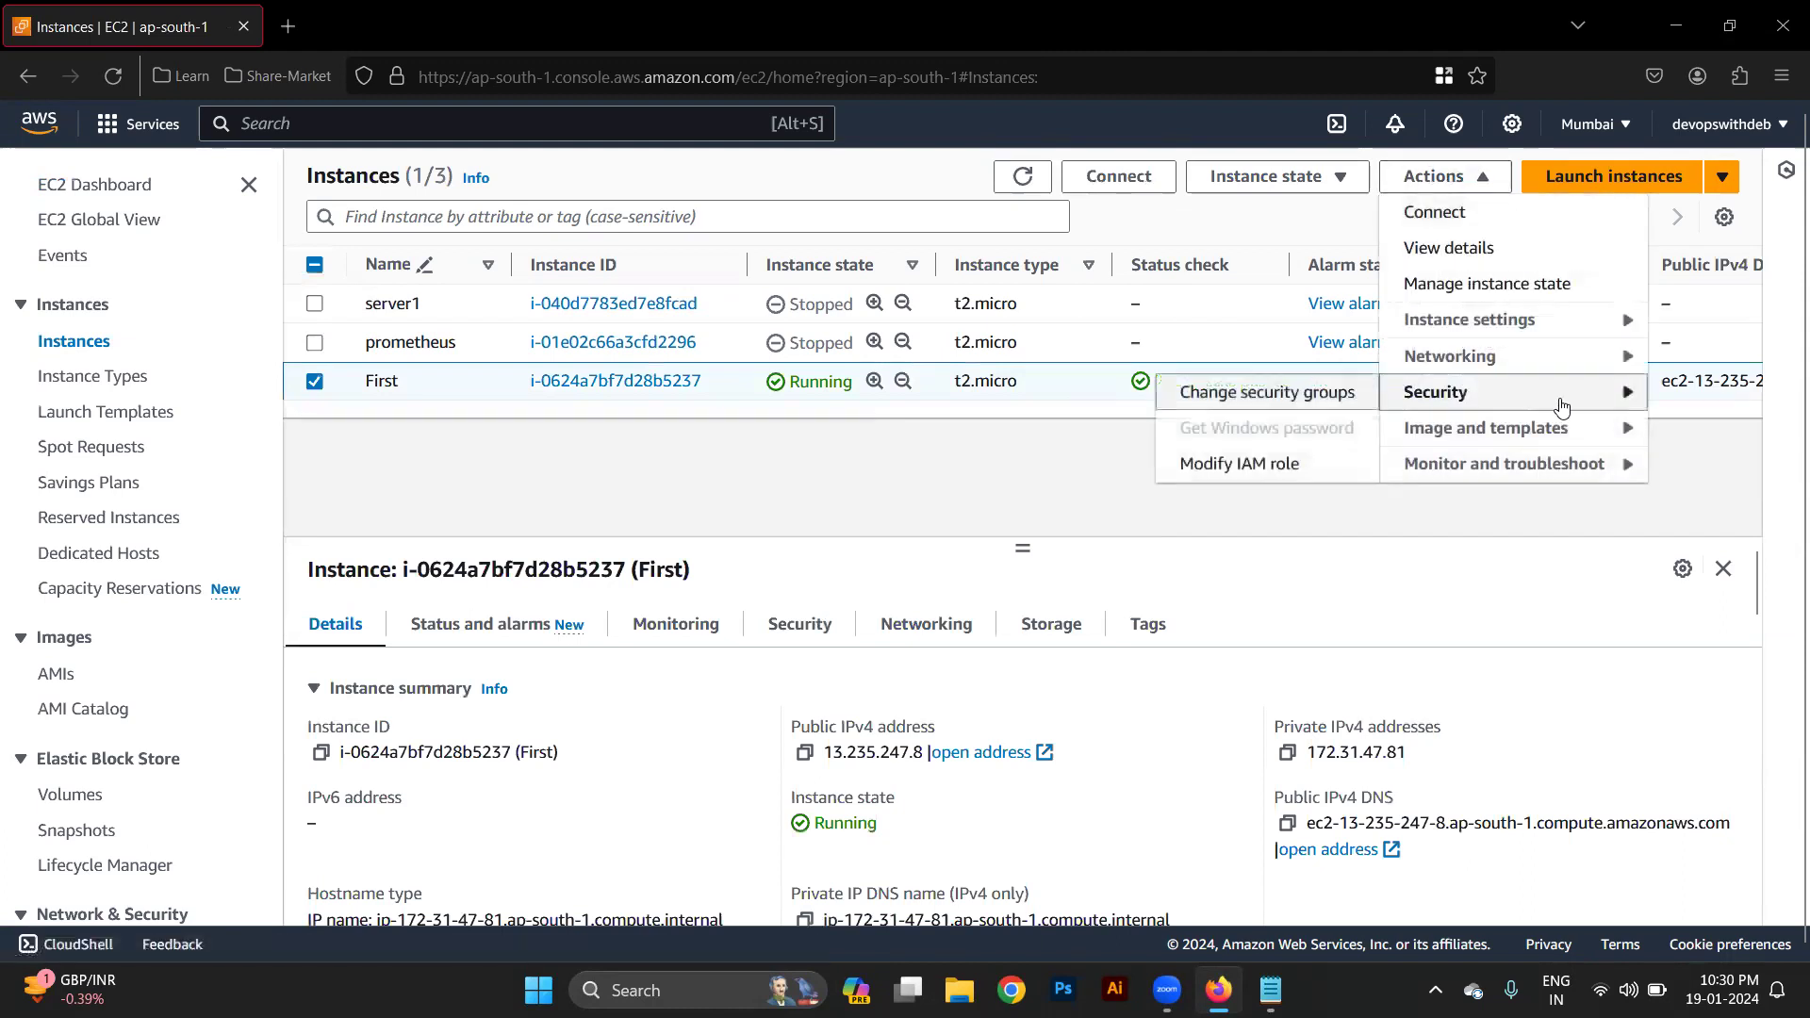
left_click(1232, 404)
scroll(615, 671, "down", 1)
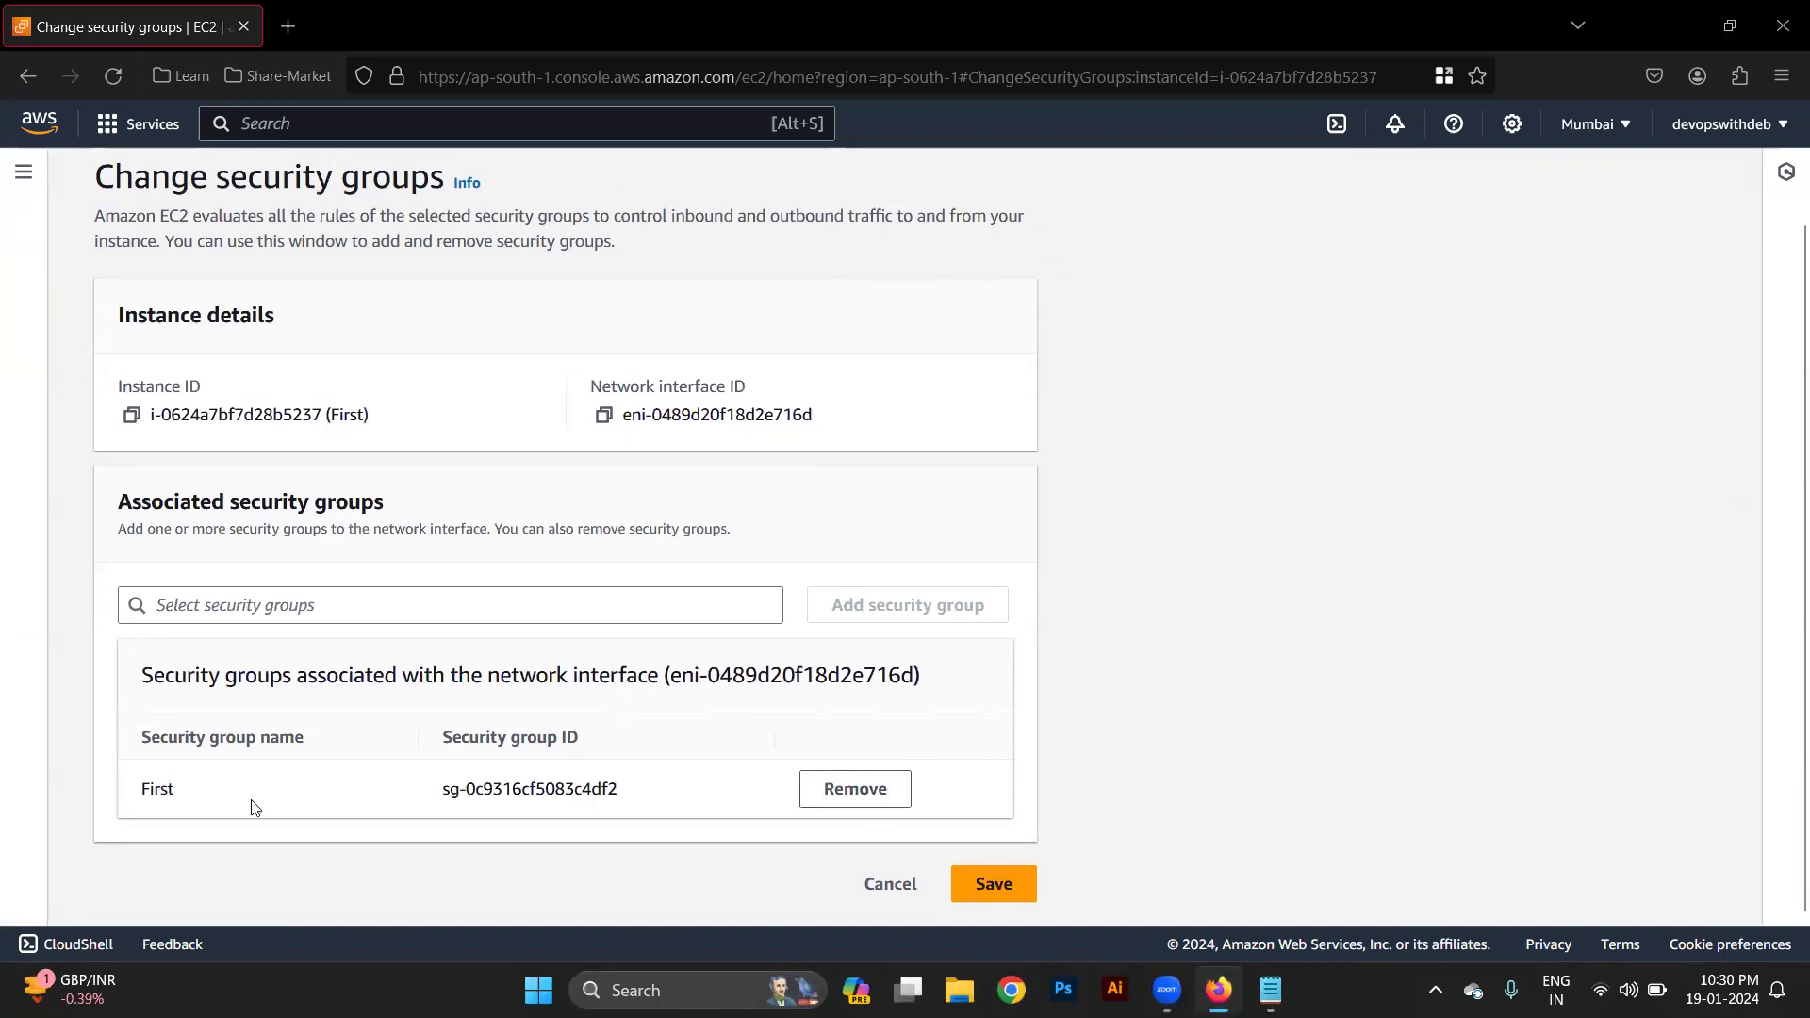
Replace the instance's associated security group First with Testing-abc.
left_click(851, 790)
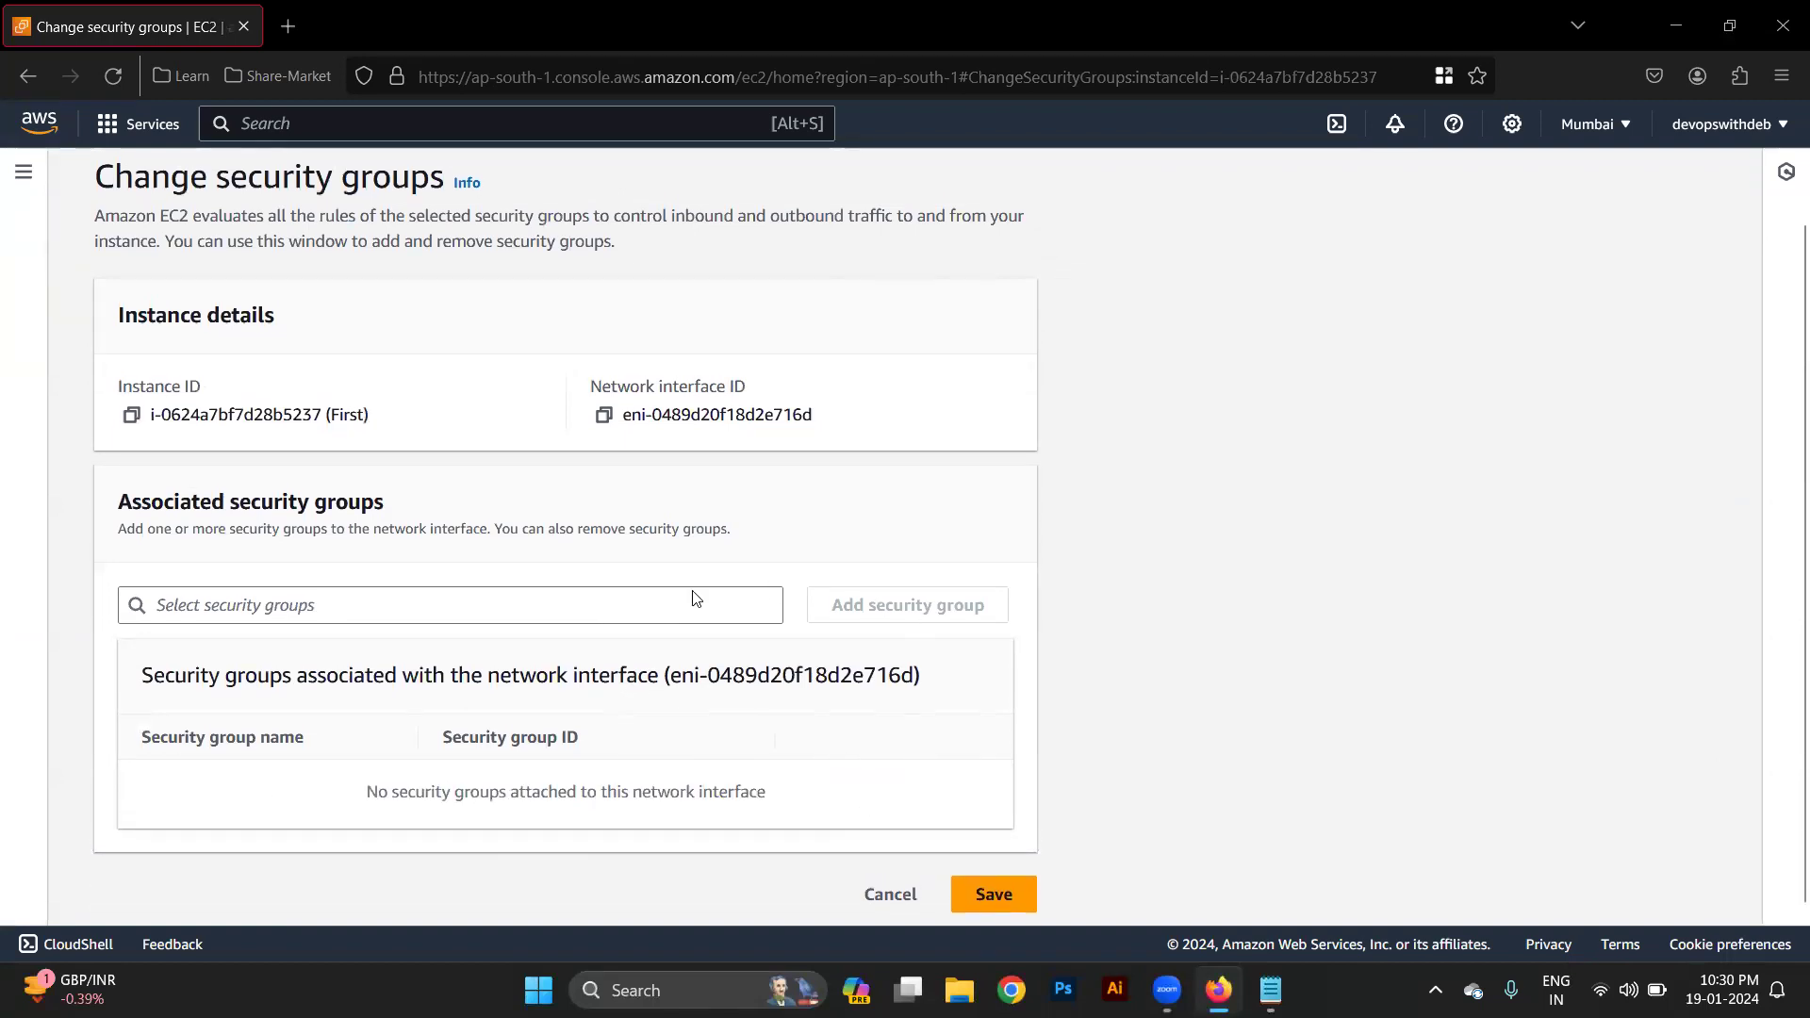
left_click(611, 608)
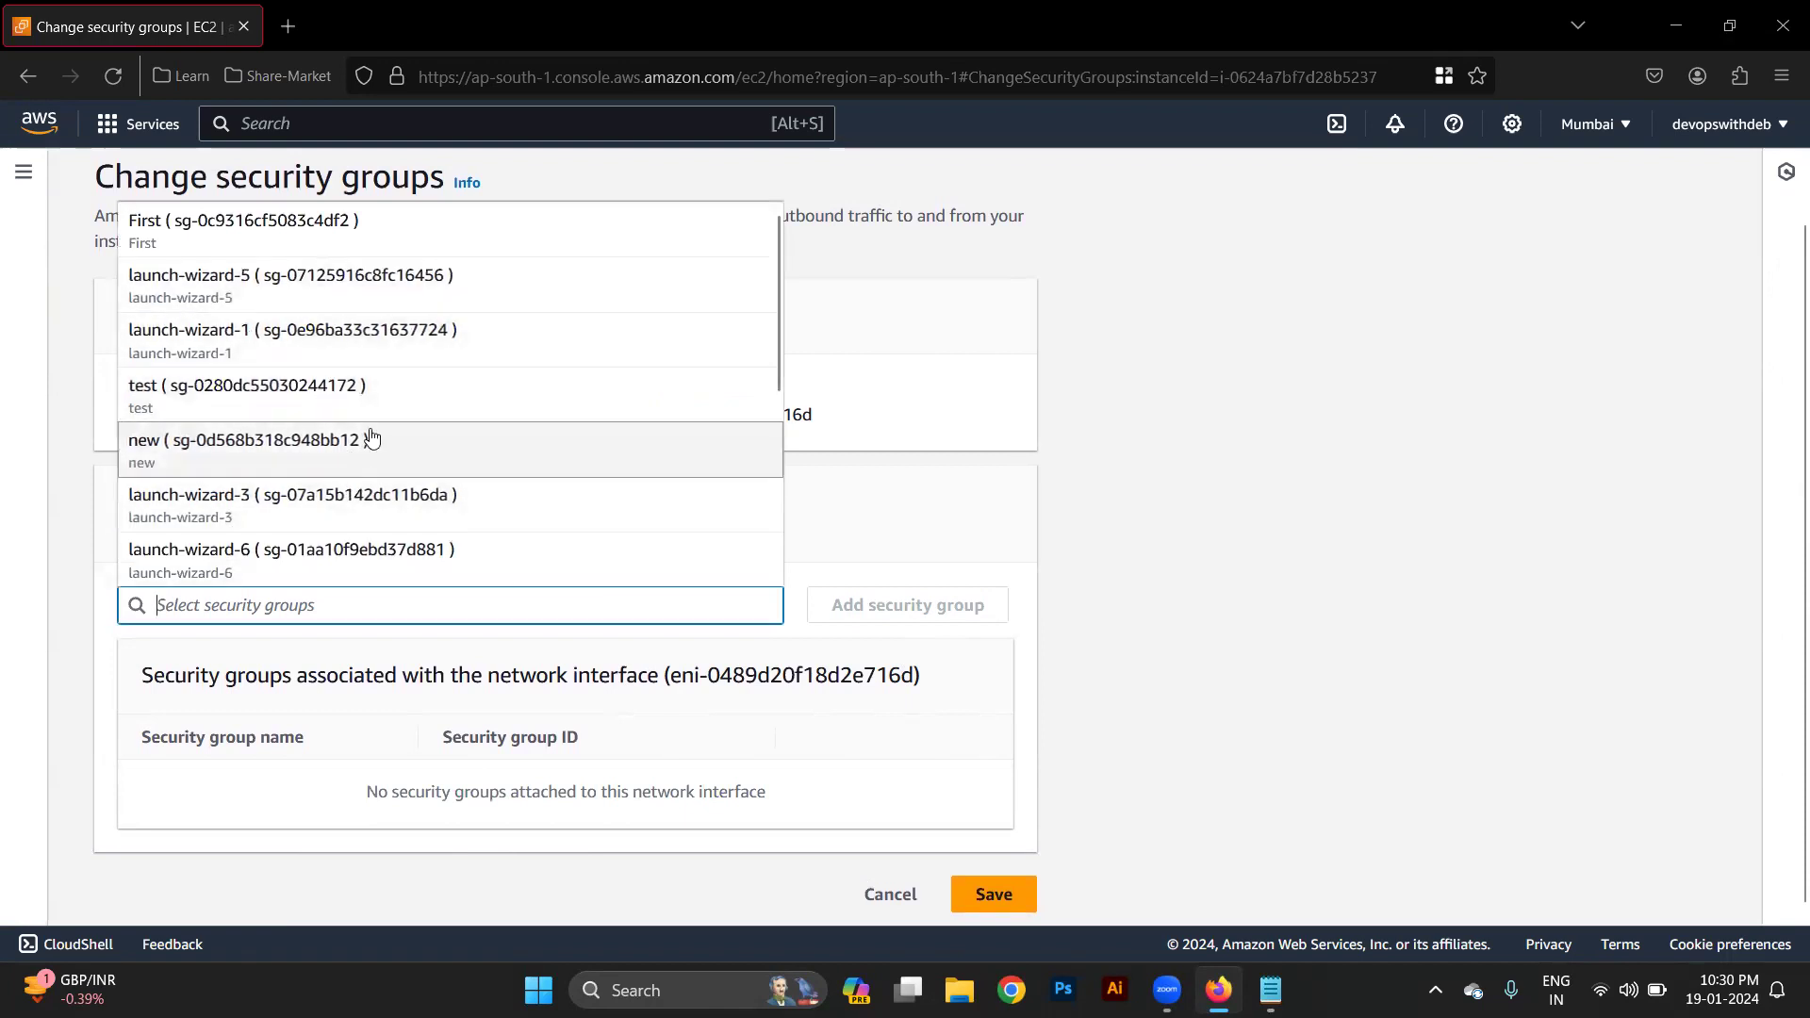
scroll(373, 437, "down", 1)
scroll(373, 437, "down", 2)
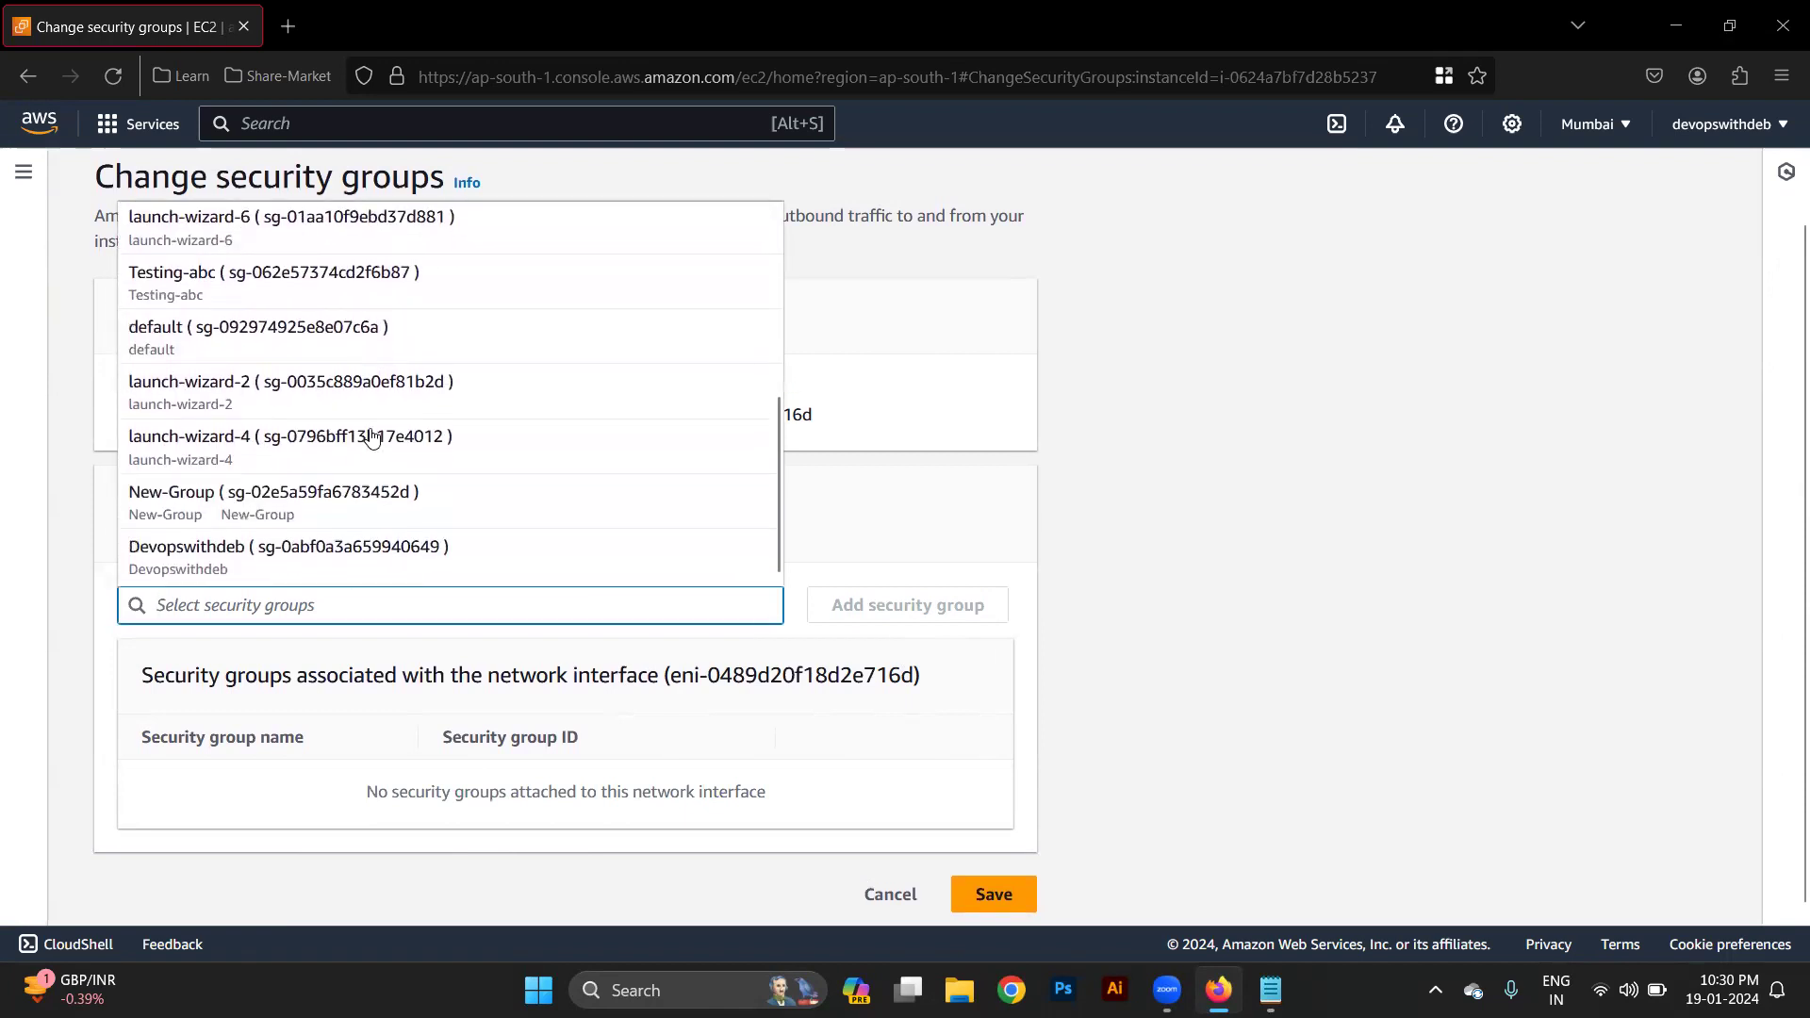
scroll(373, 436, "up", 3)
scroll(373, 437, "down", 1)
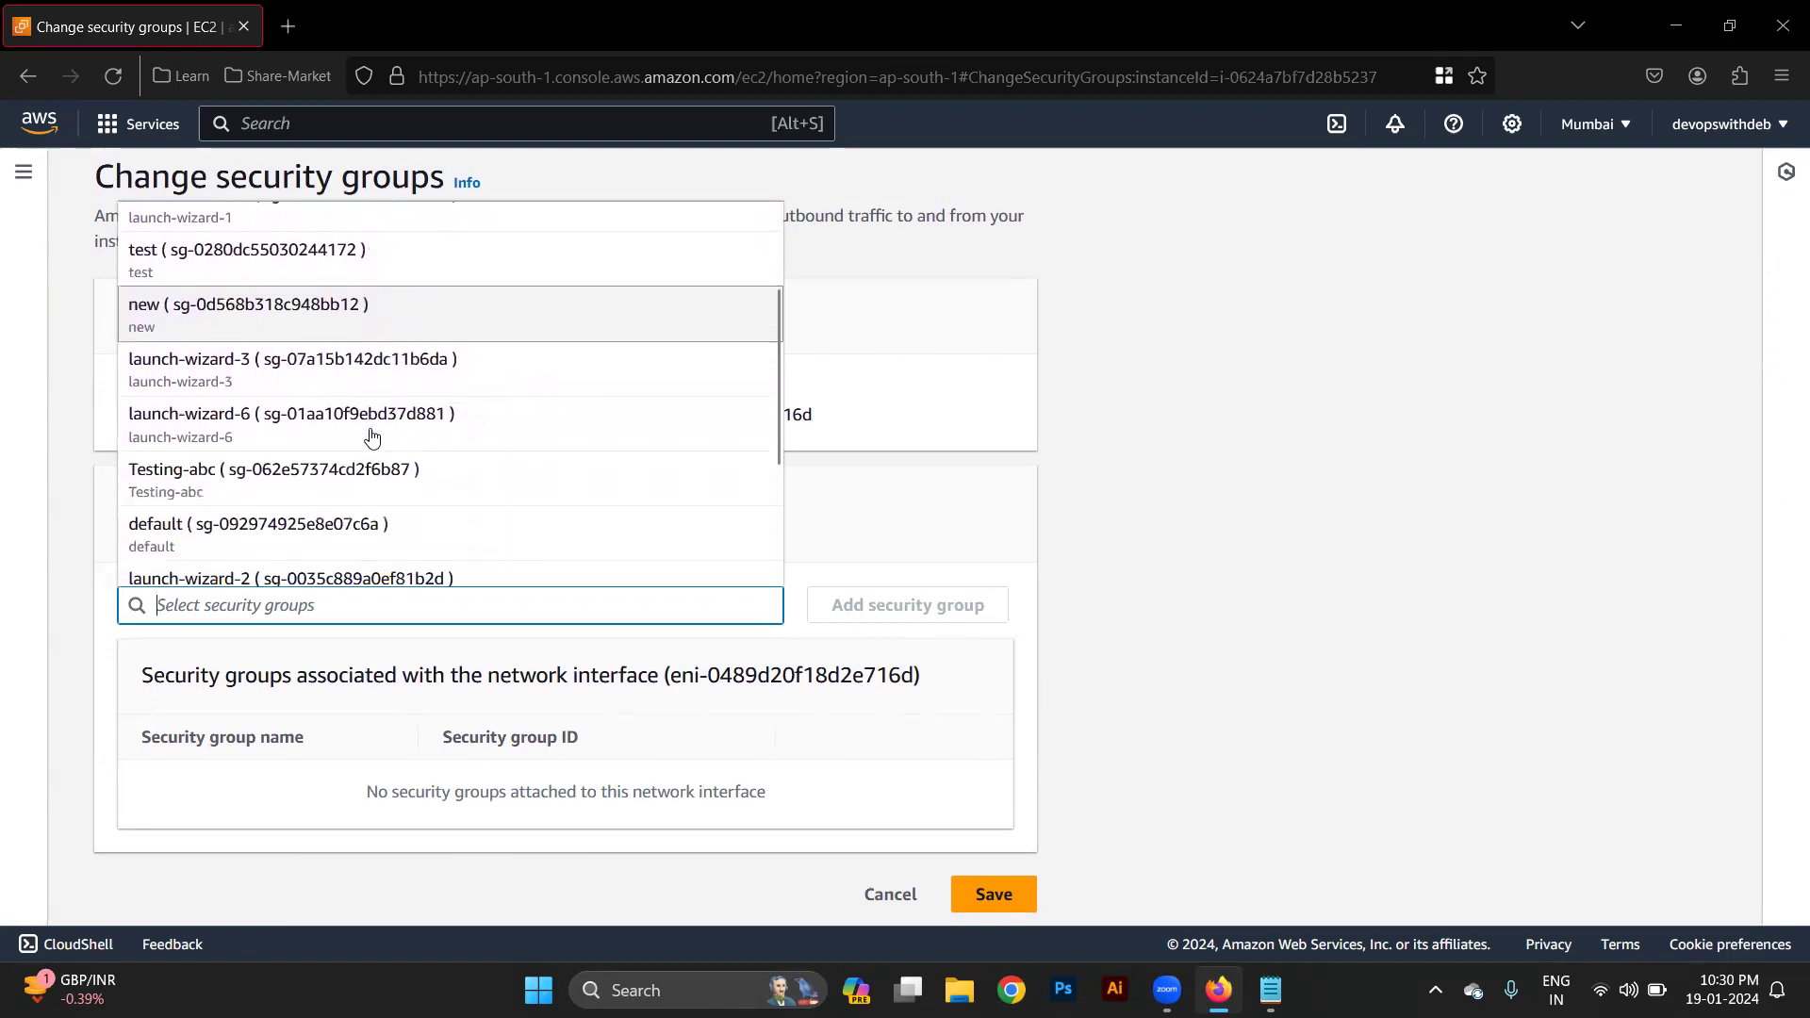
left_click(182, 492)
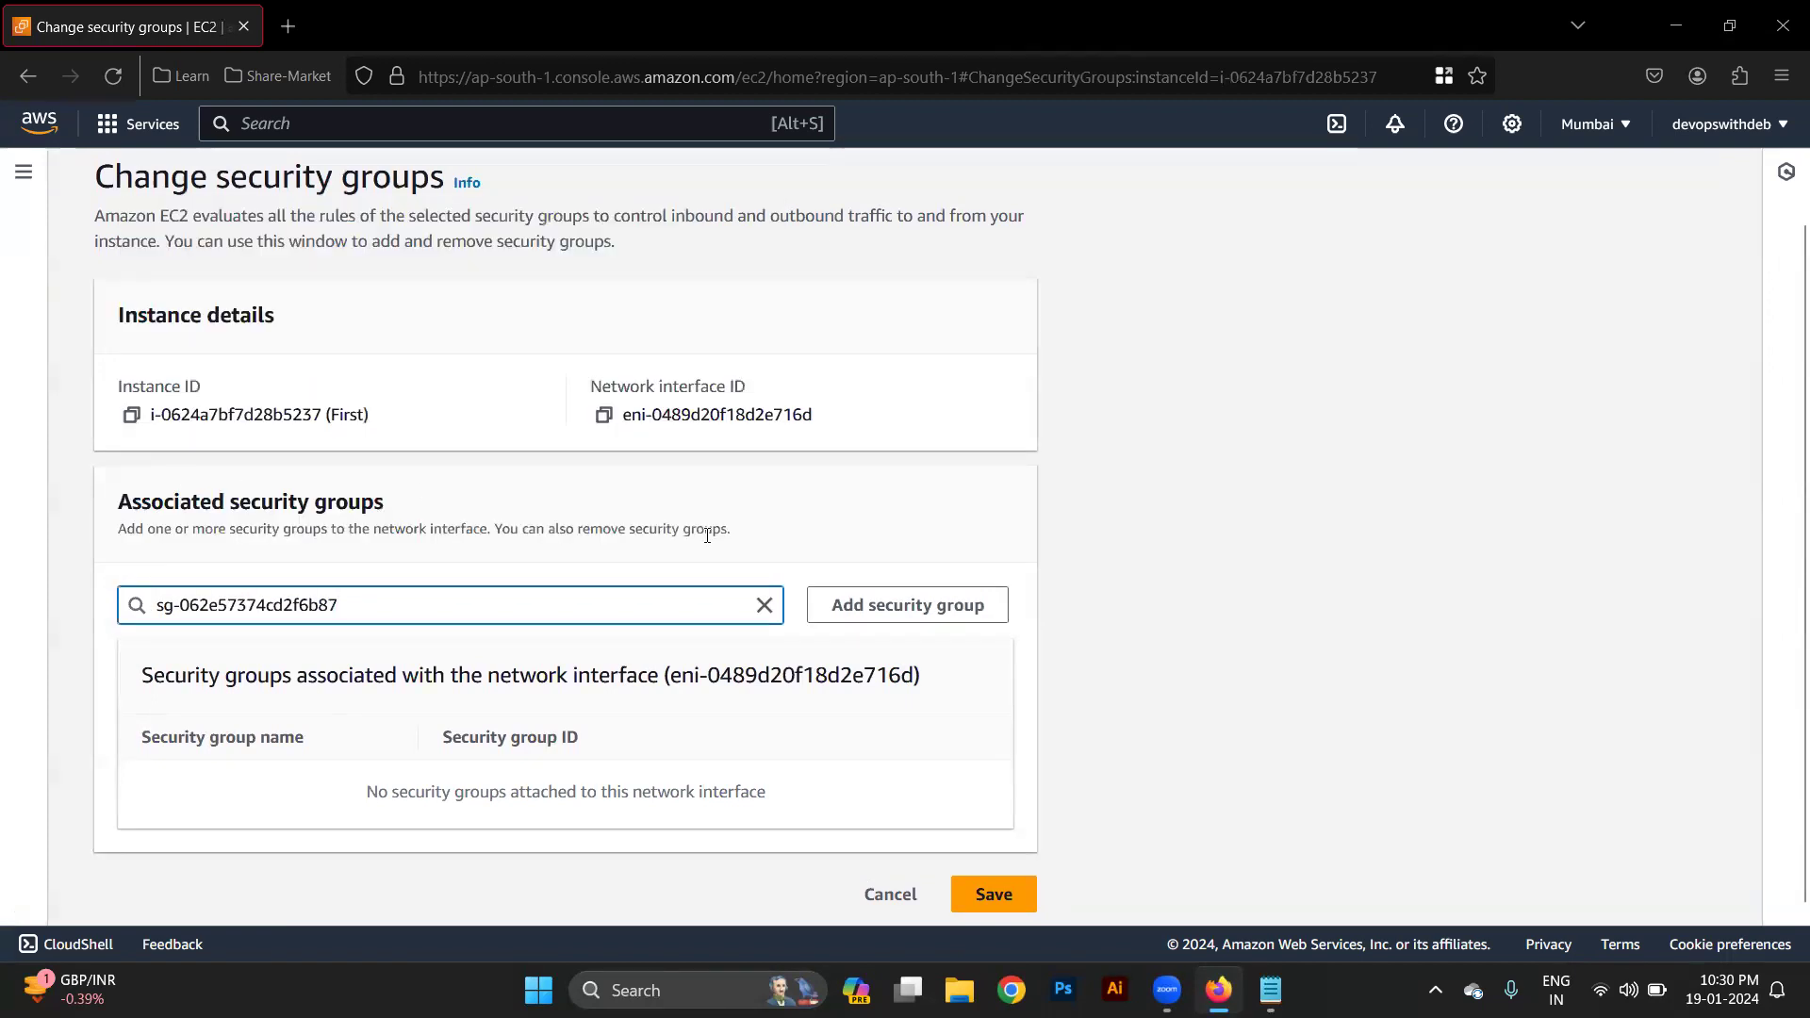
left_click(878, 611)
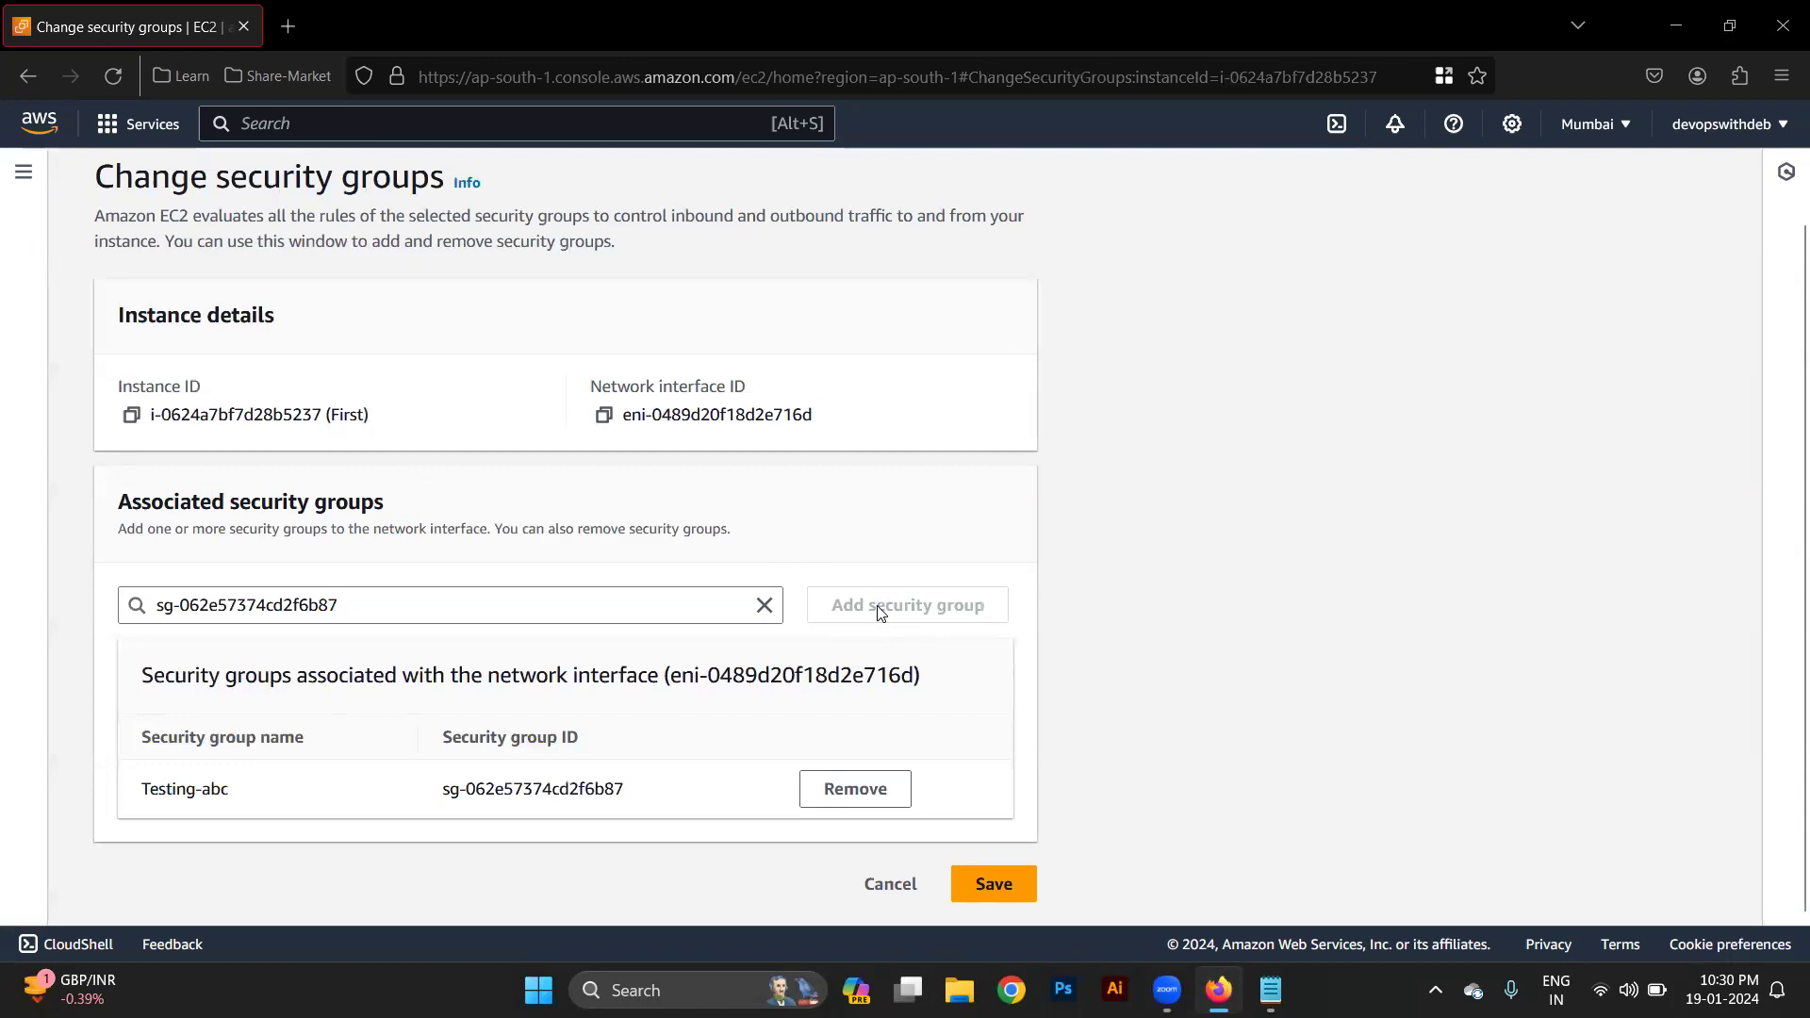
Add the First security group alongside Testing-abc on the network interface and remove it again.
double_click(483, 594)
key("BackSpace")
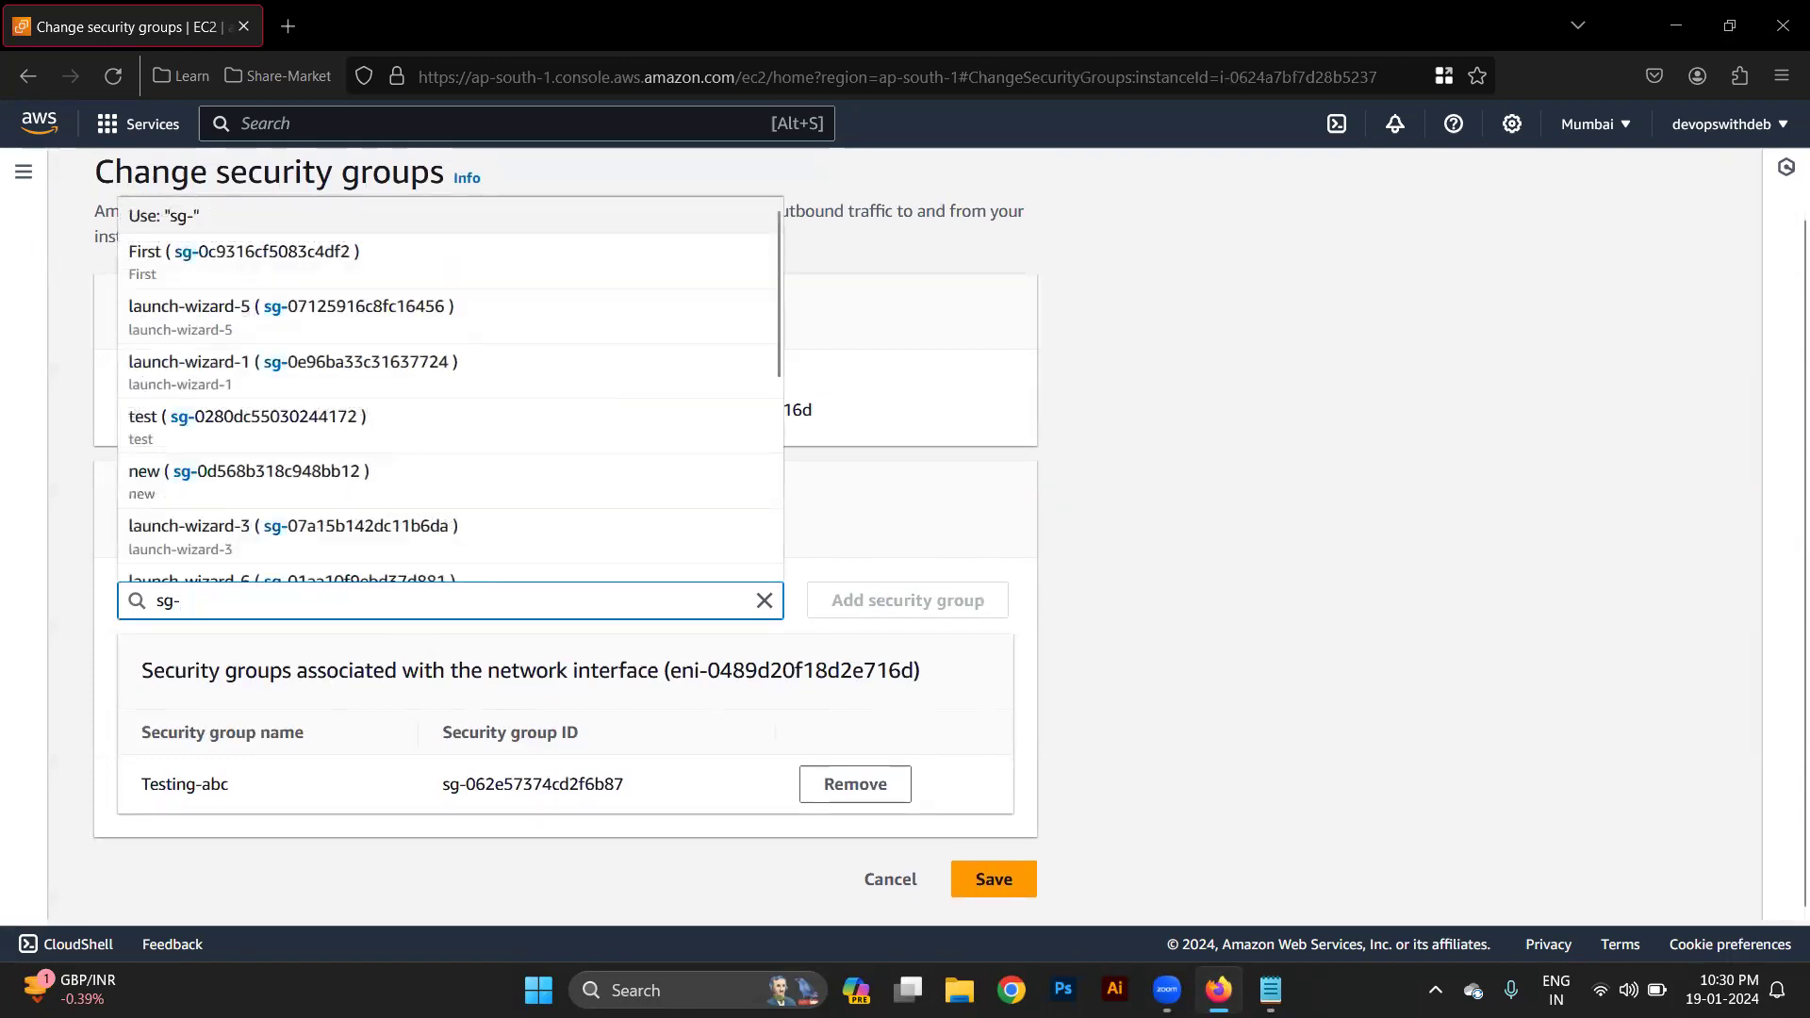
type("fir")
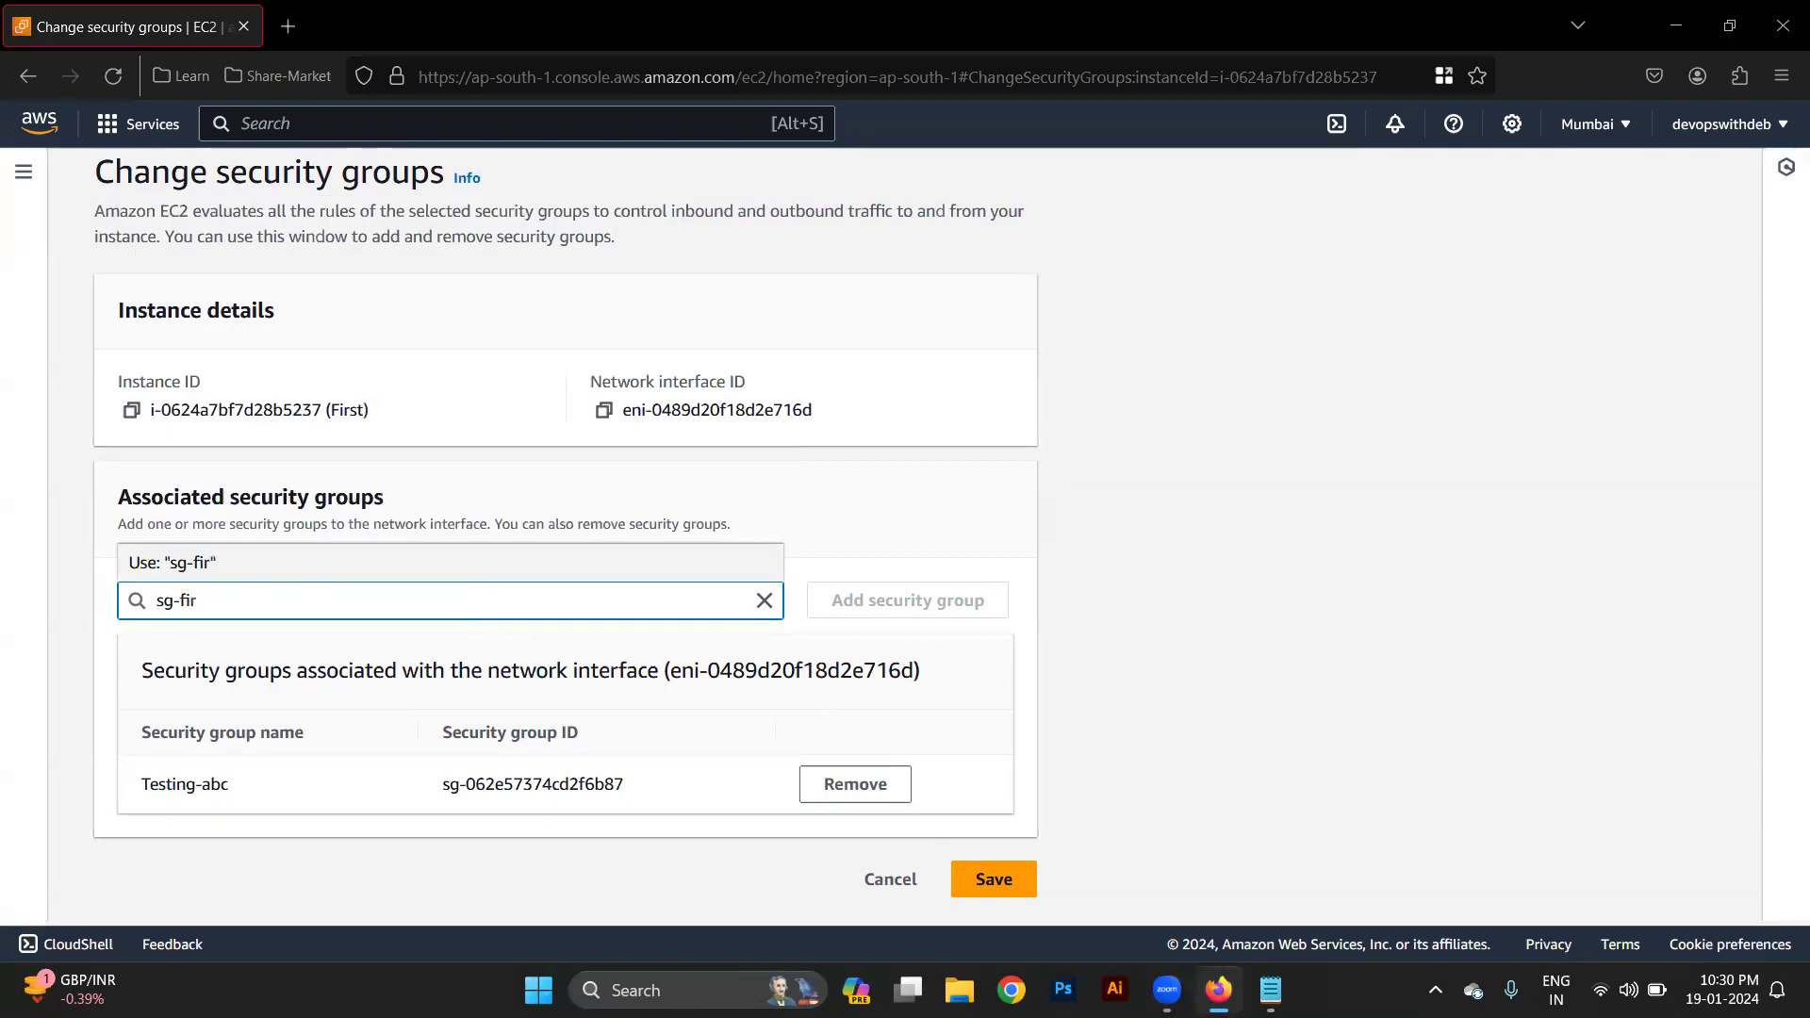
key("BackSpace")
key("BackSpace")
key("BackSpace")
key("BackSpace")
key("BackSpace")
key("BackSpace")
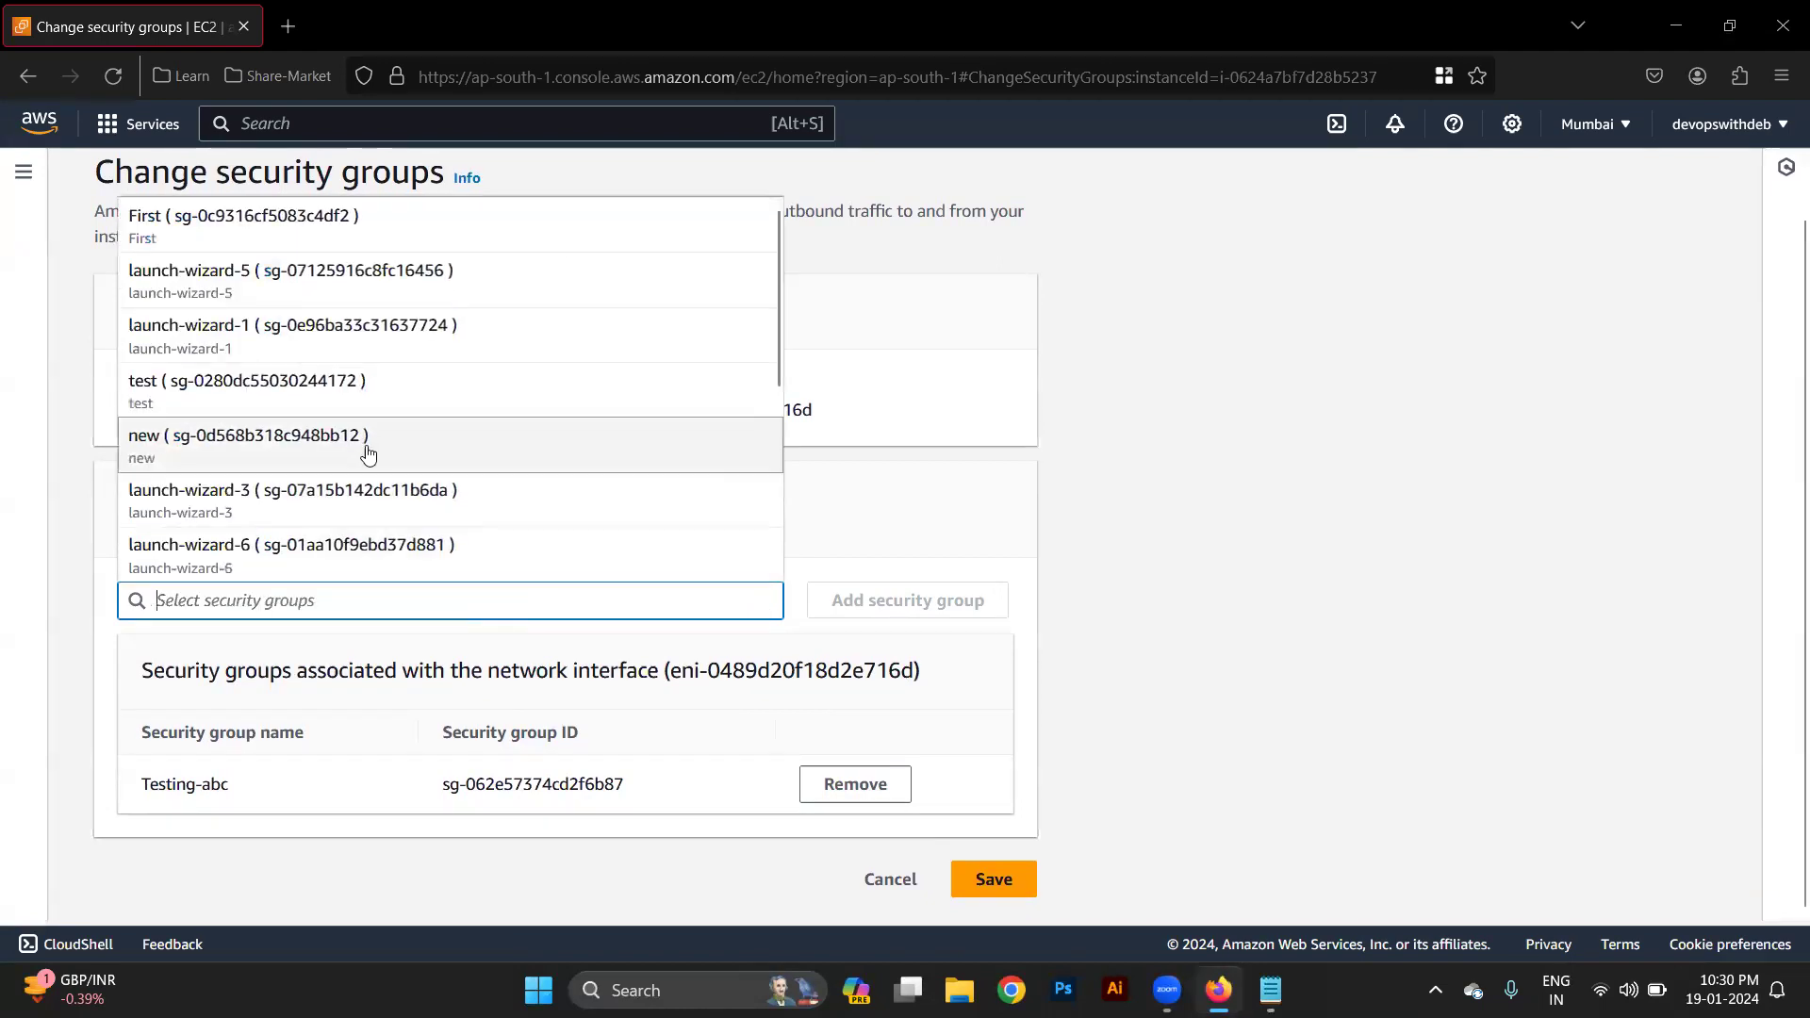
left_click(248, 216)
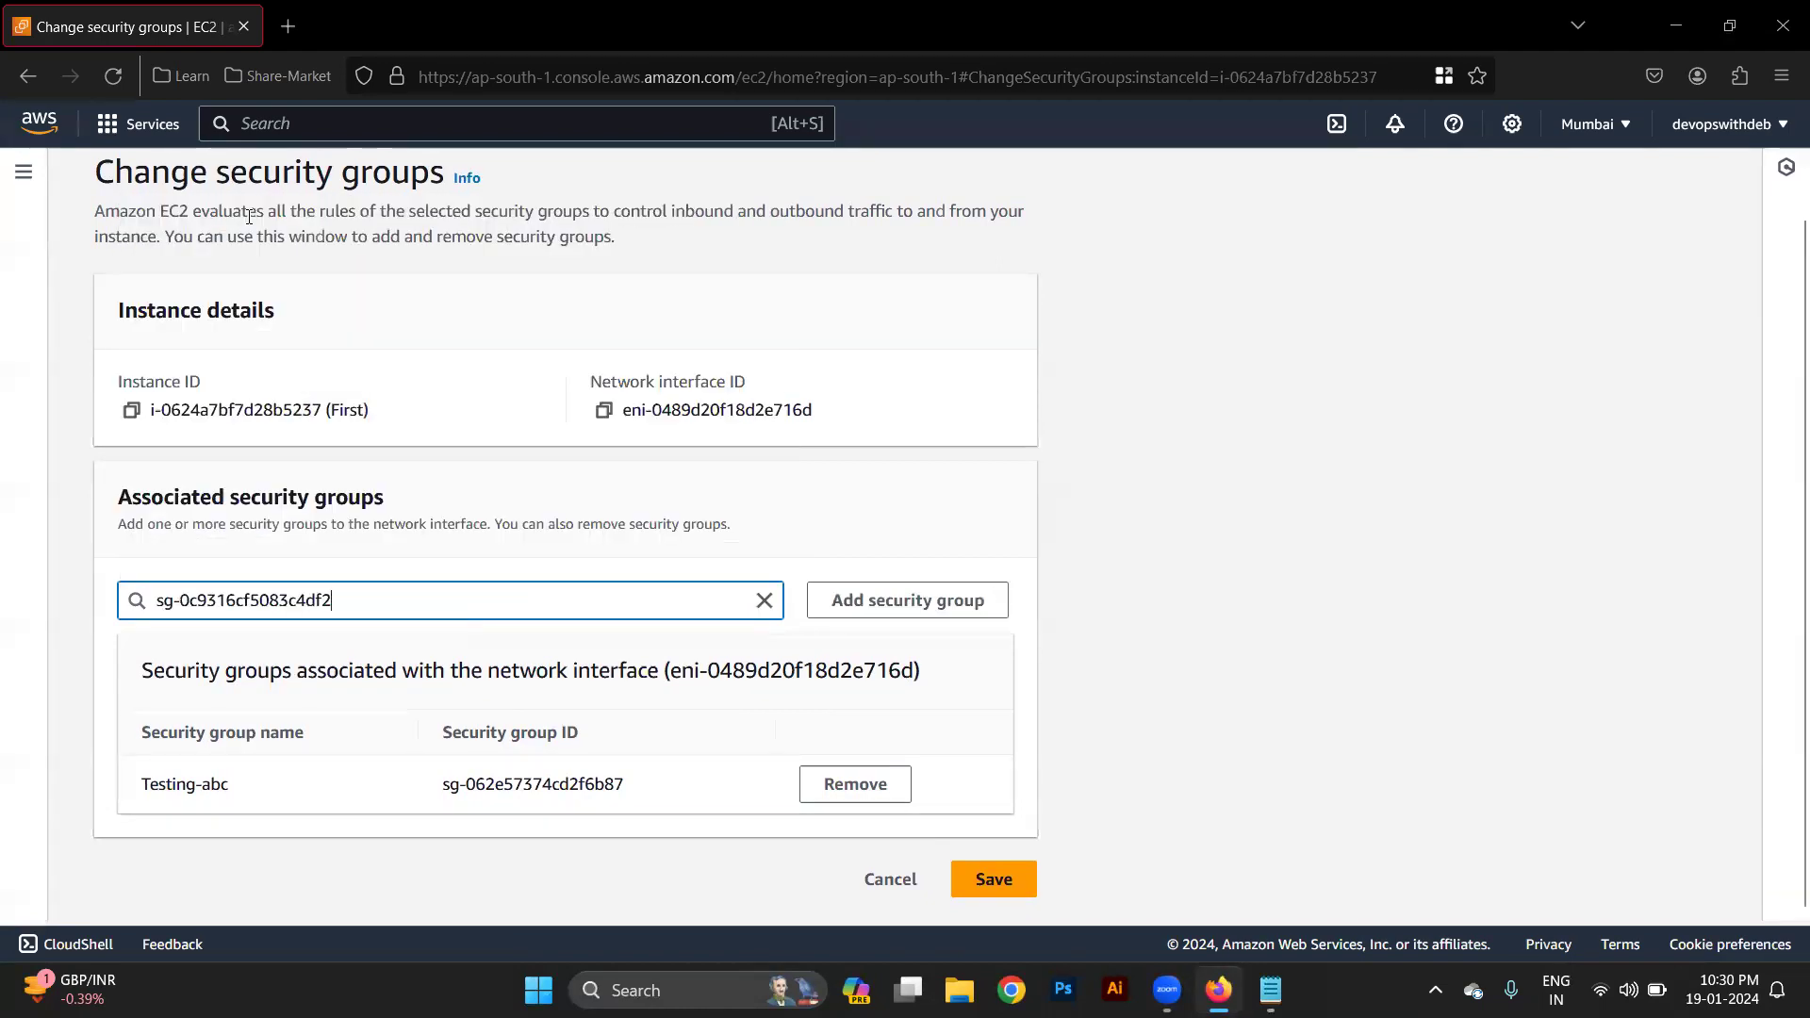
left_click(941, 600)
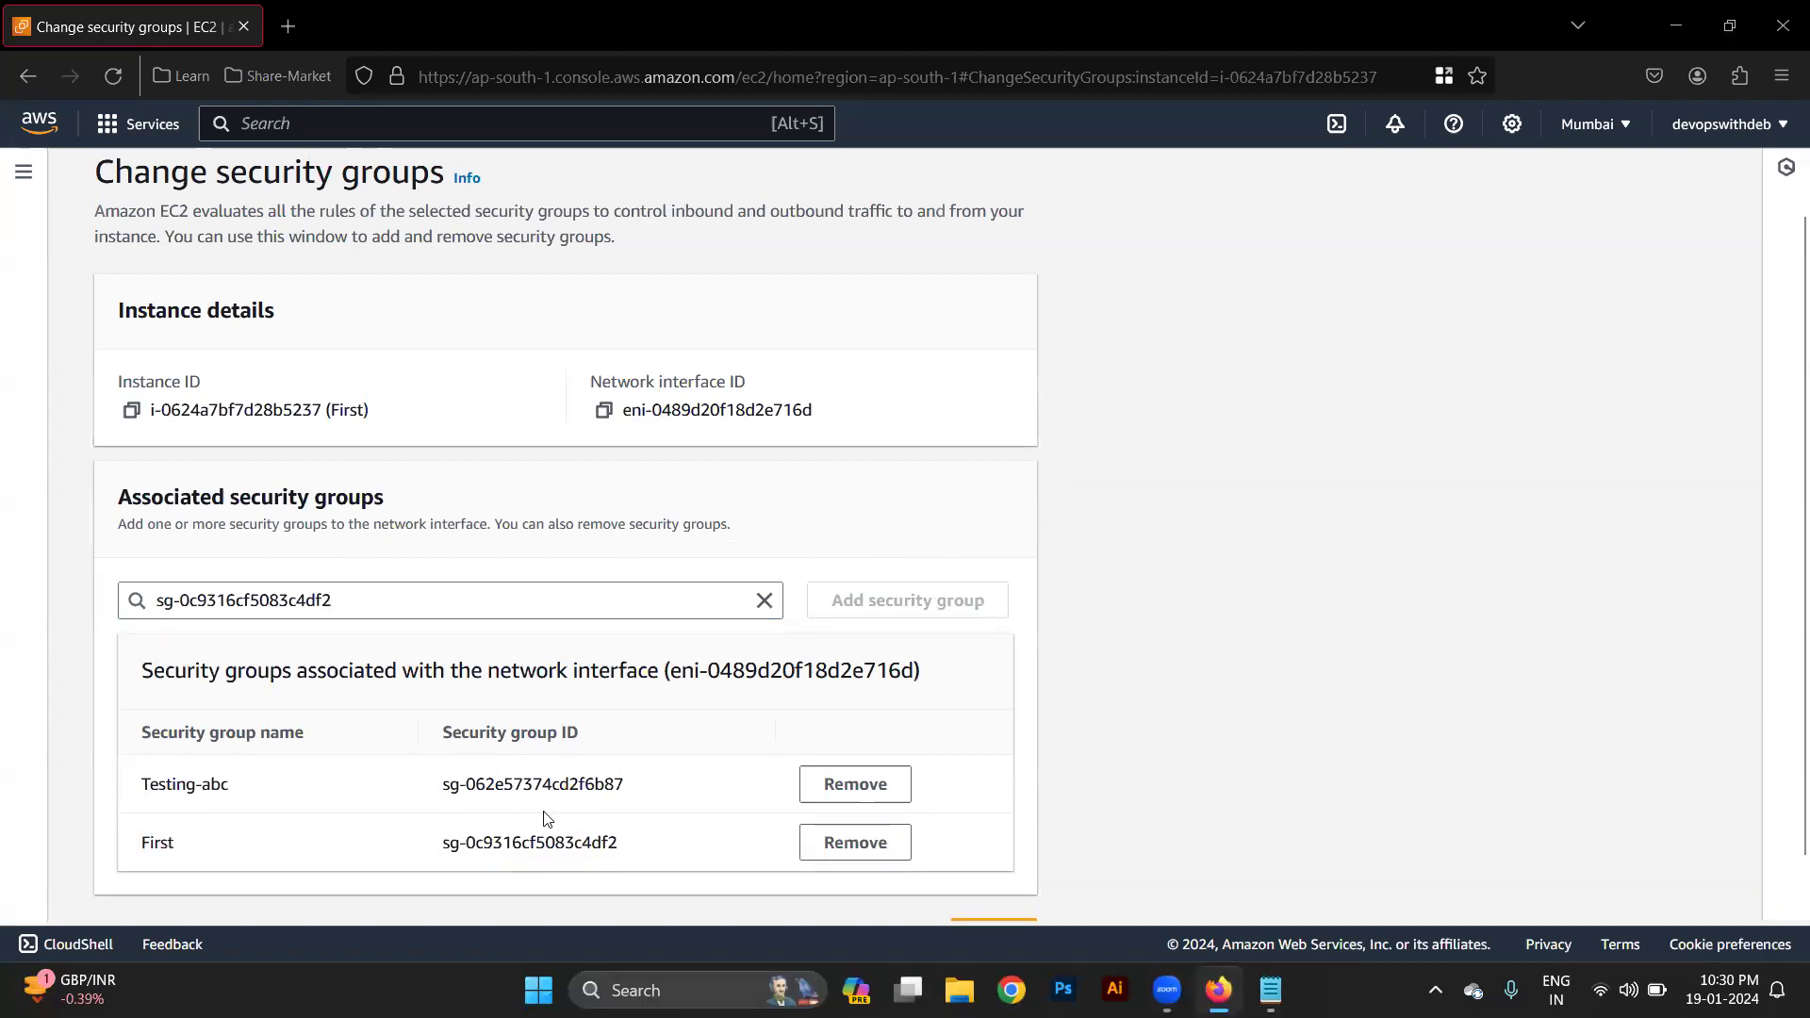
left_click(865, 845)
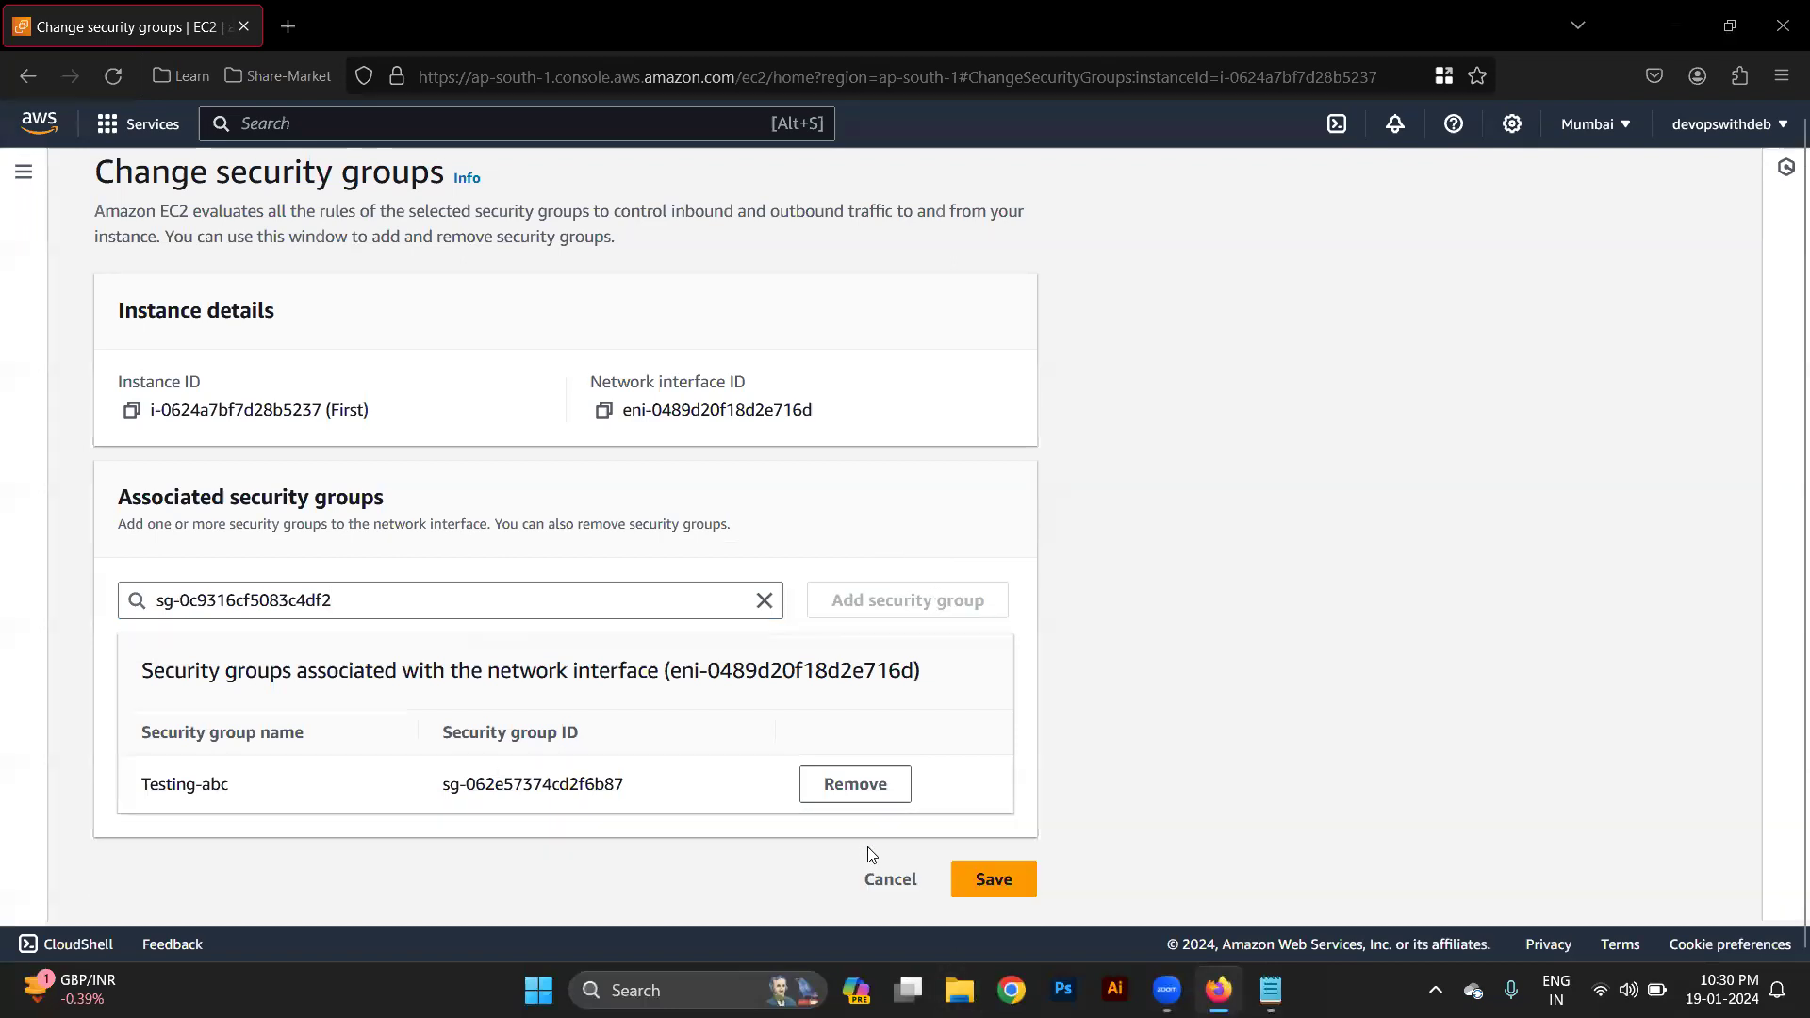
Save the security group change and copy the public IPv4 address of the instance First.
left_click(995, 878)
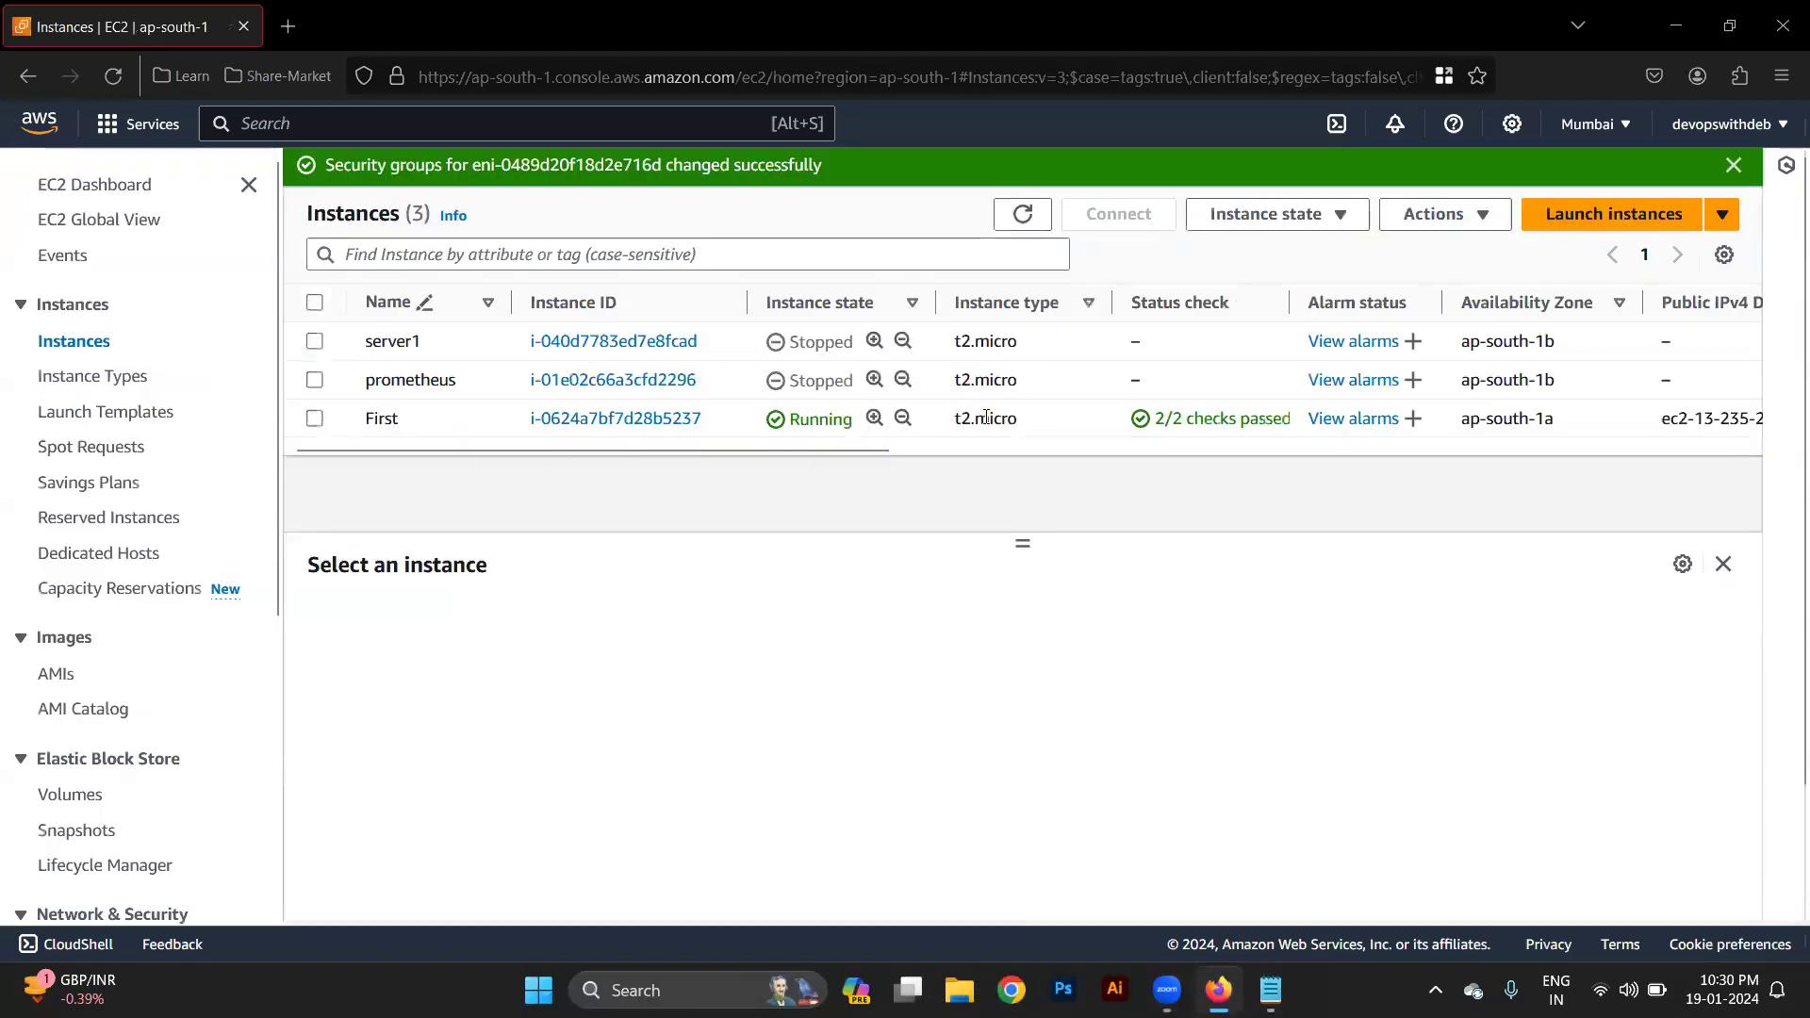
left_click(1051, 420)
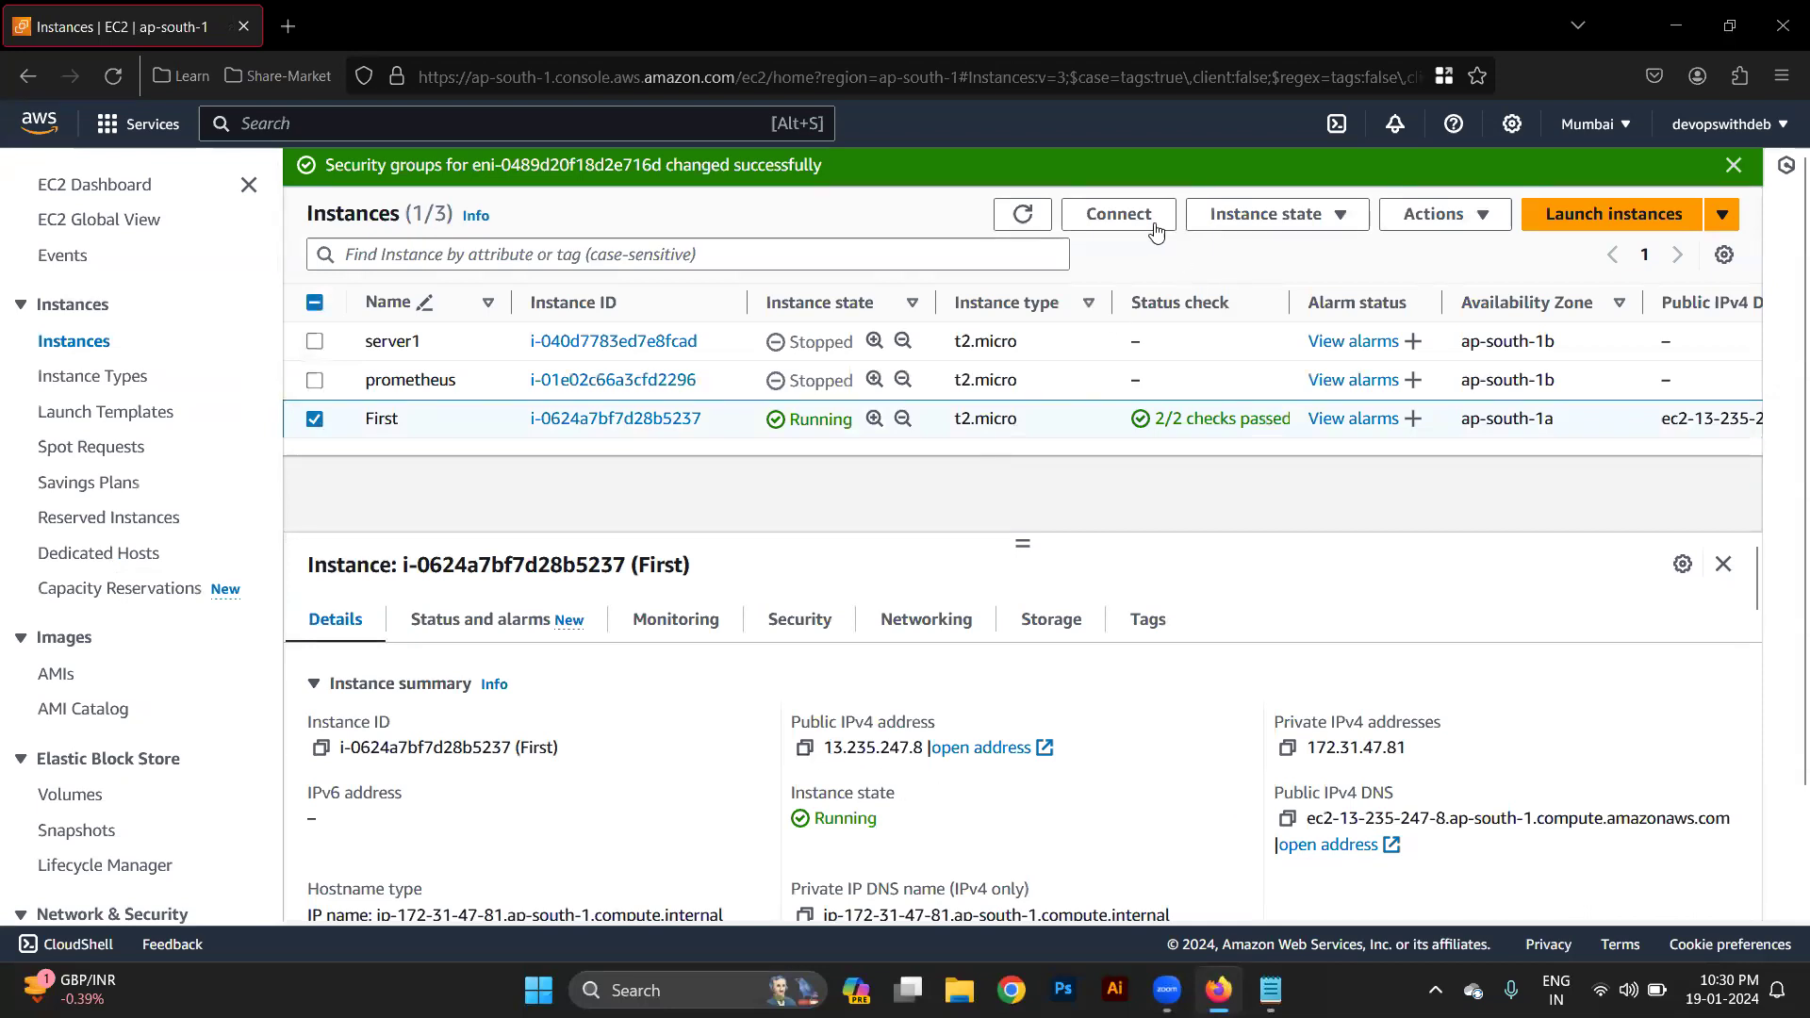
left_click(805, 746)
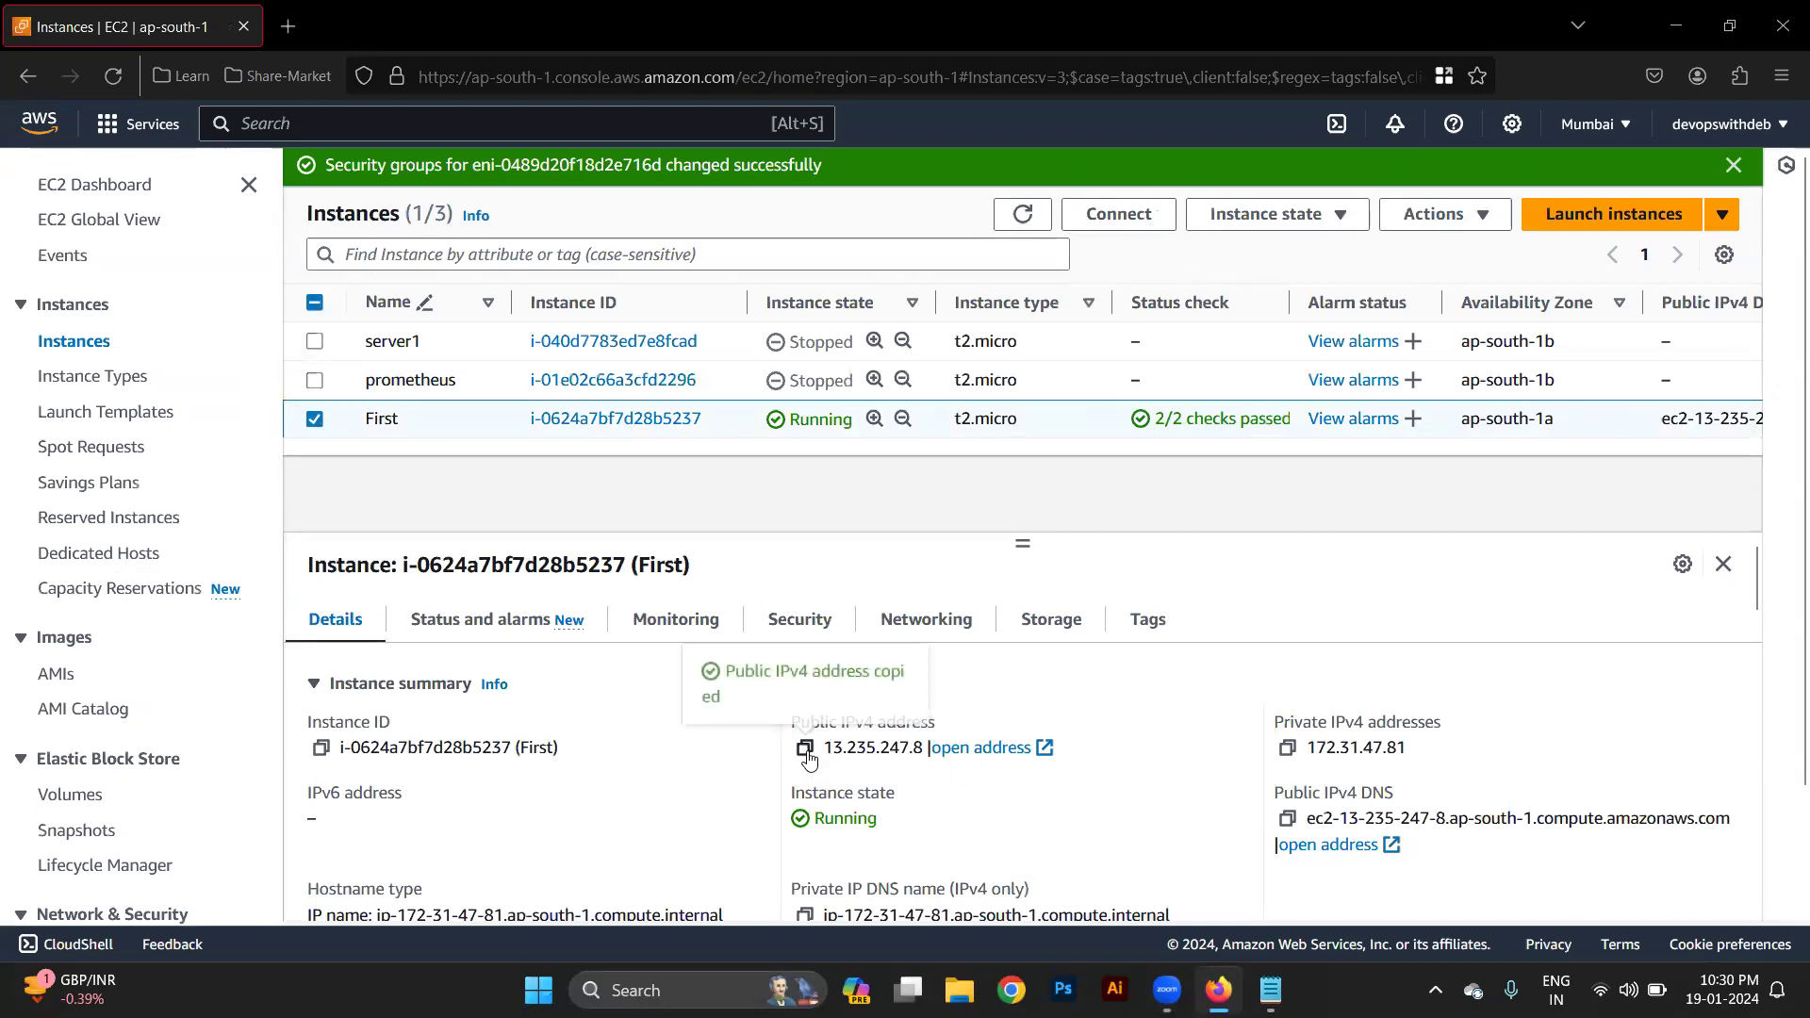
Find and open the Windows Terminal app.
left_click(618, 989)
type("ter")
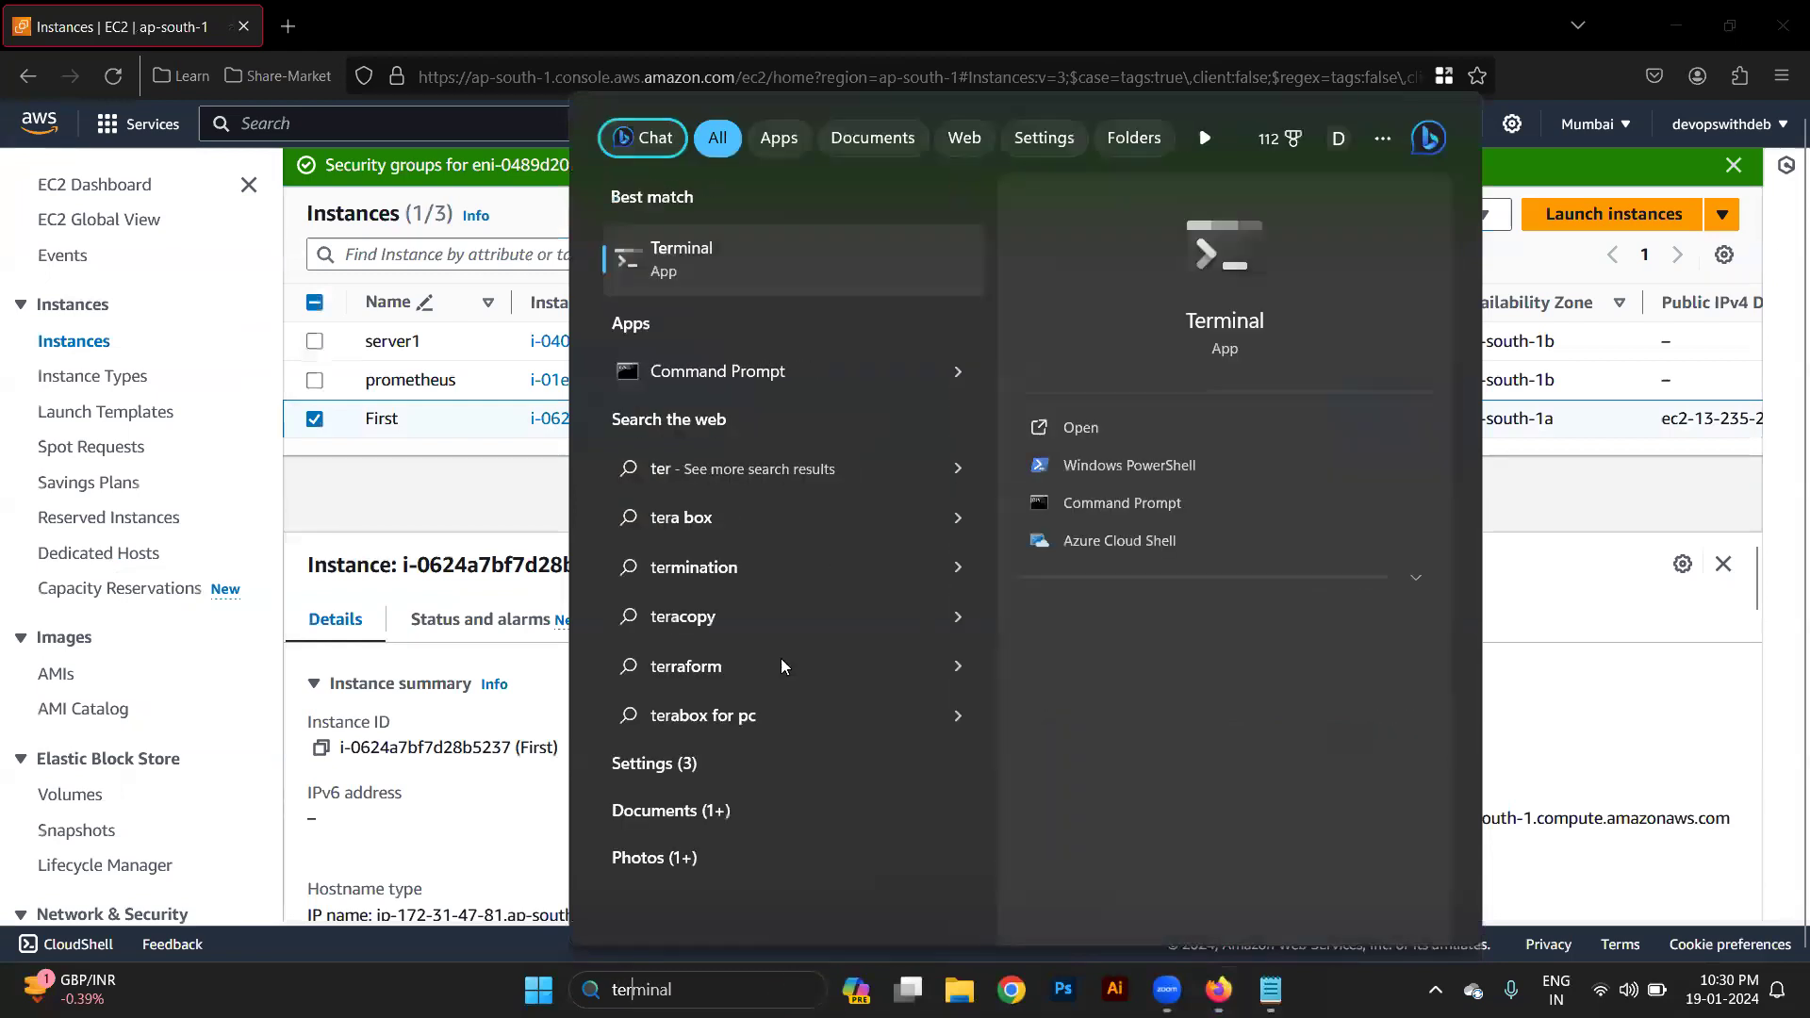
left_click(731, 265)
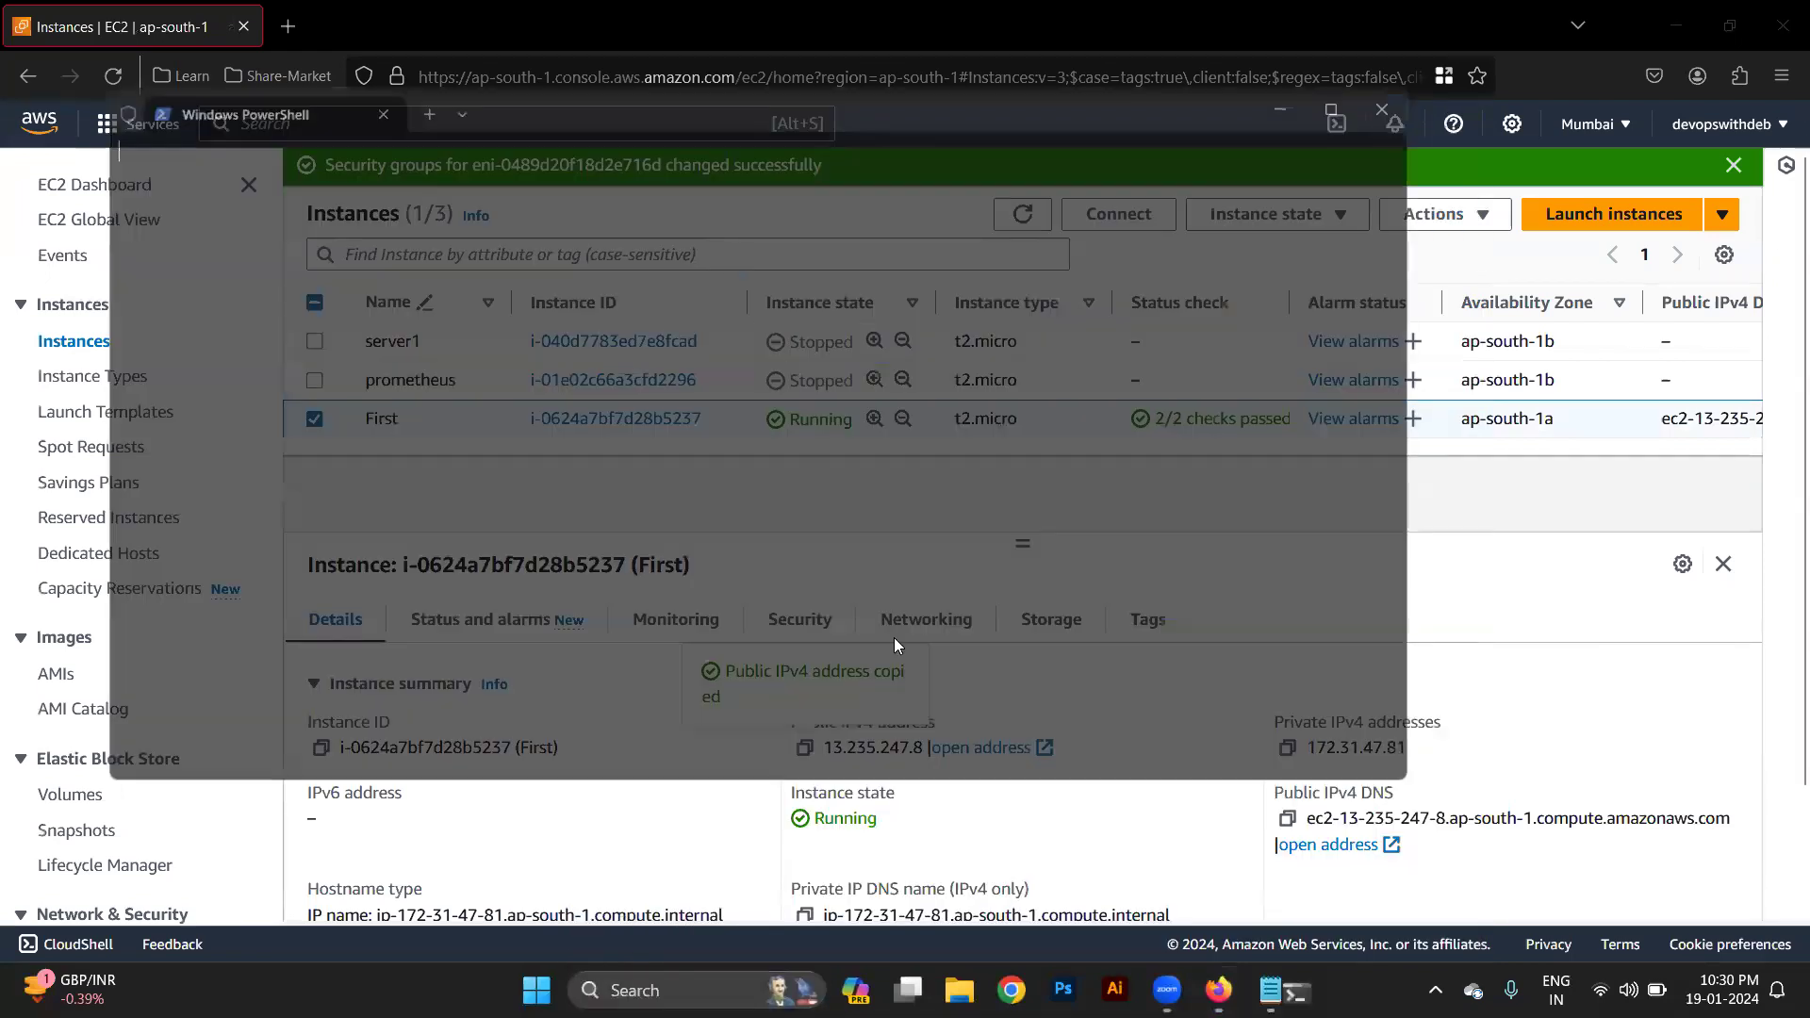
Try to connect over SSH as ubuntu to 13.235.247.8 with the .pem key from the home folder, accepting the host key.
key("Up")
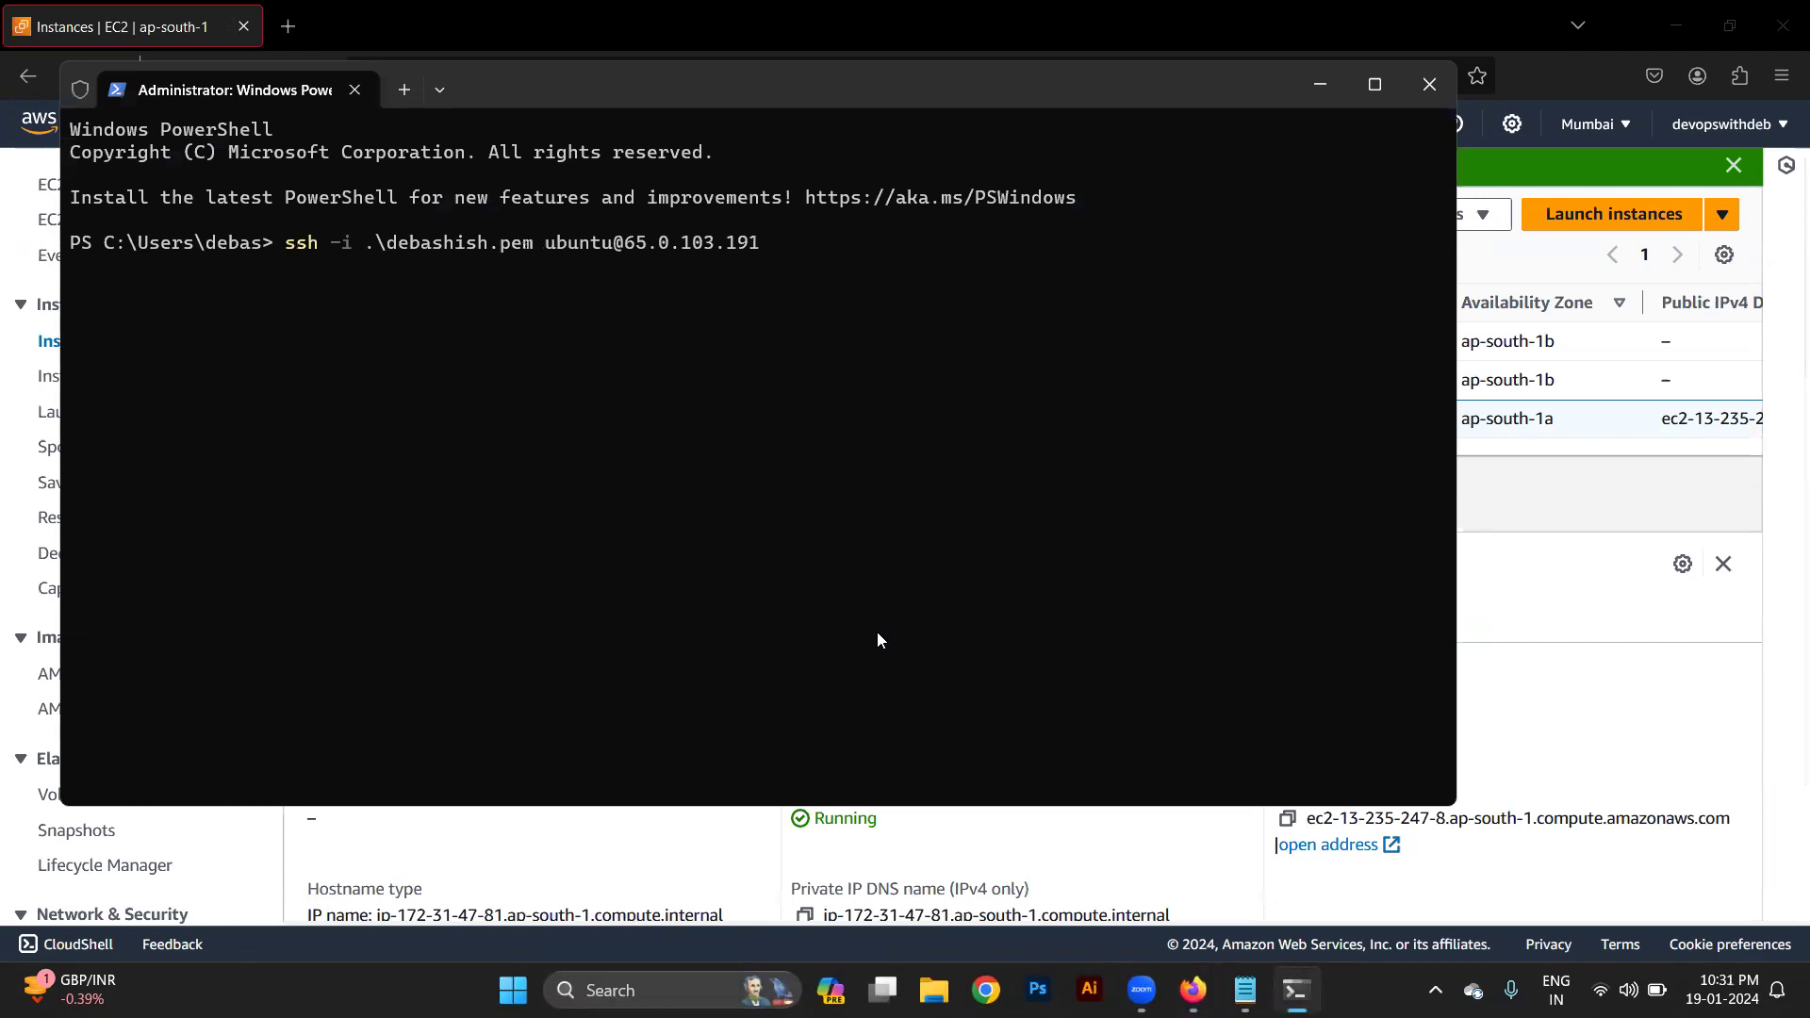
key("BackSpace")
key("BackSpace")
key("BackSpace")
key("BackSpace")
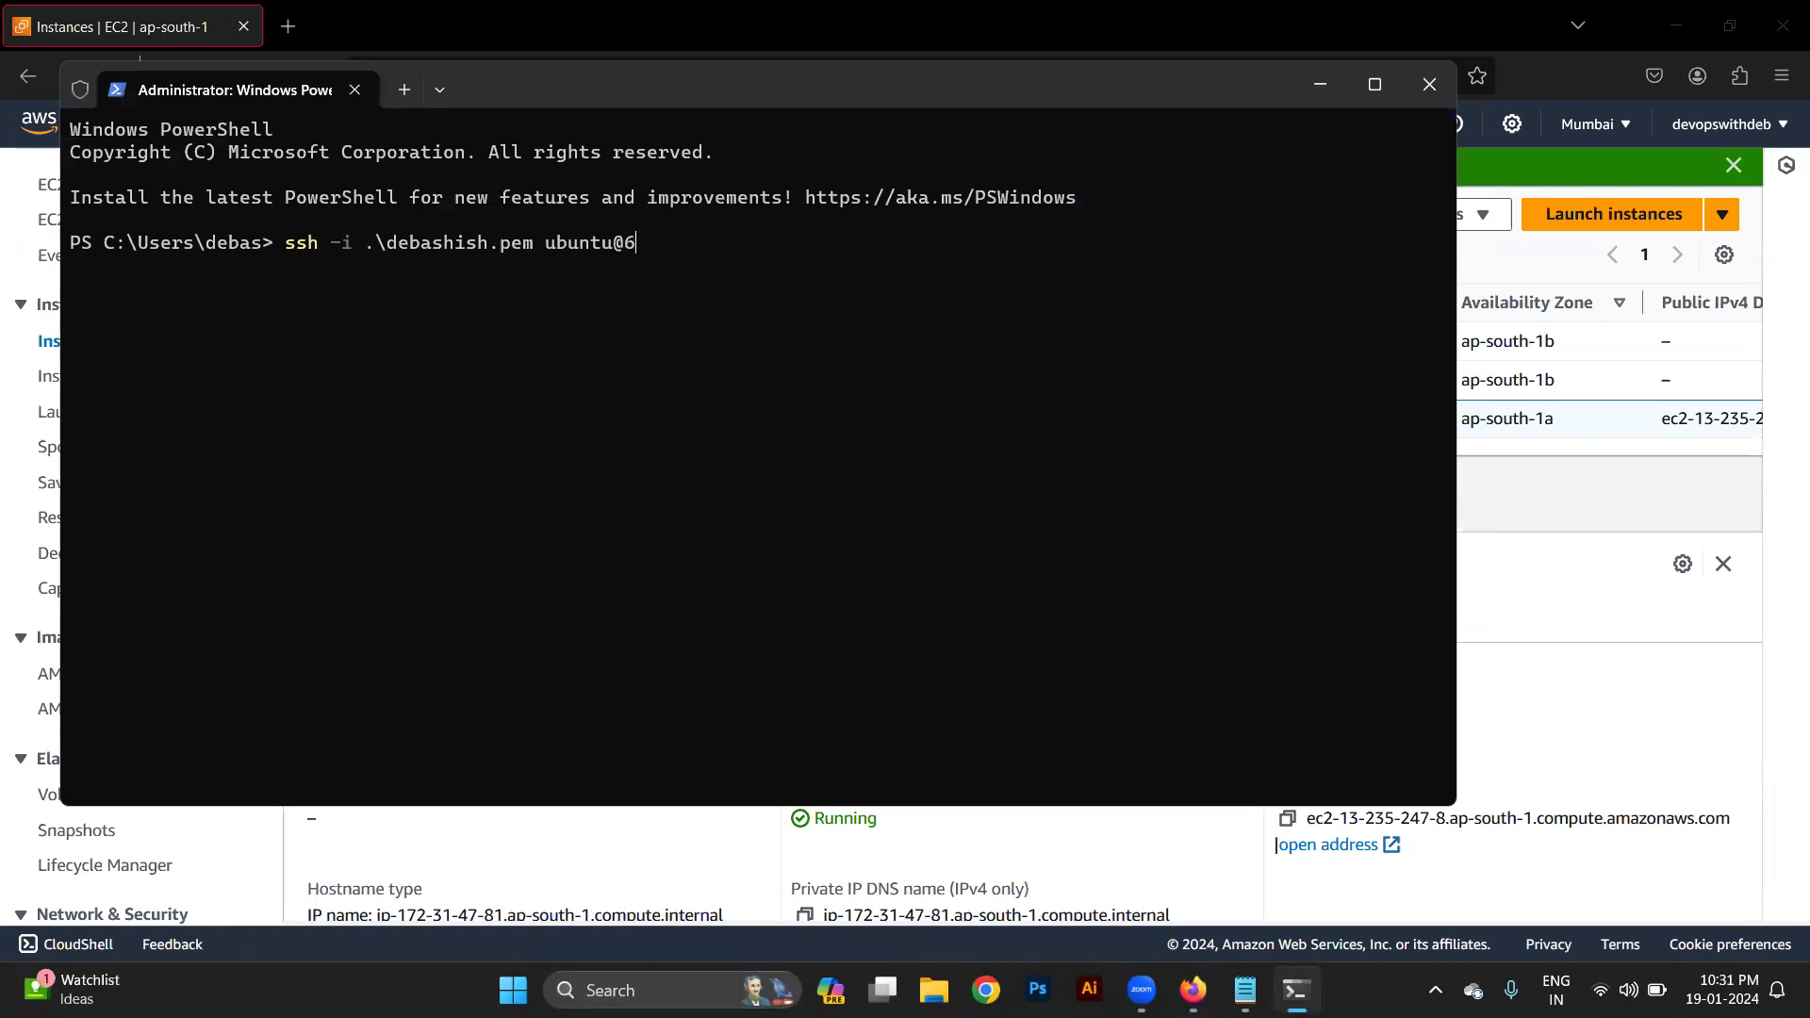
key("ctrl+v")
key("Return")
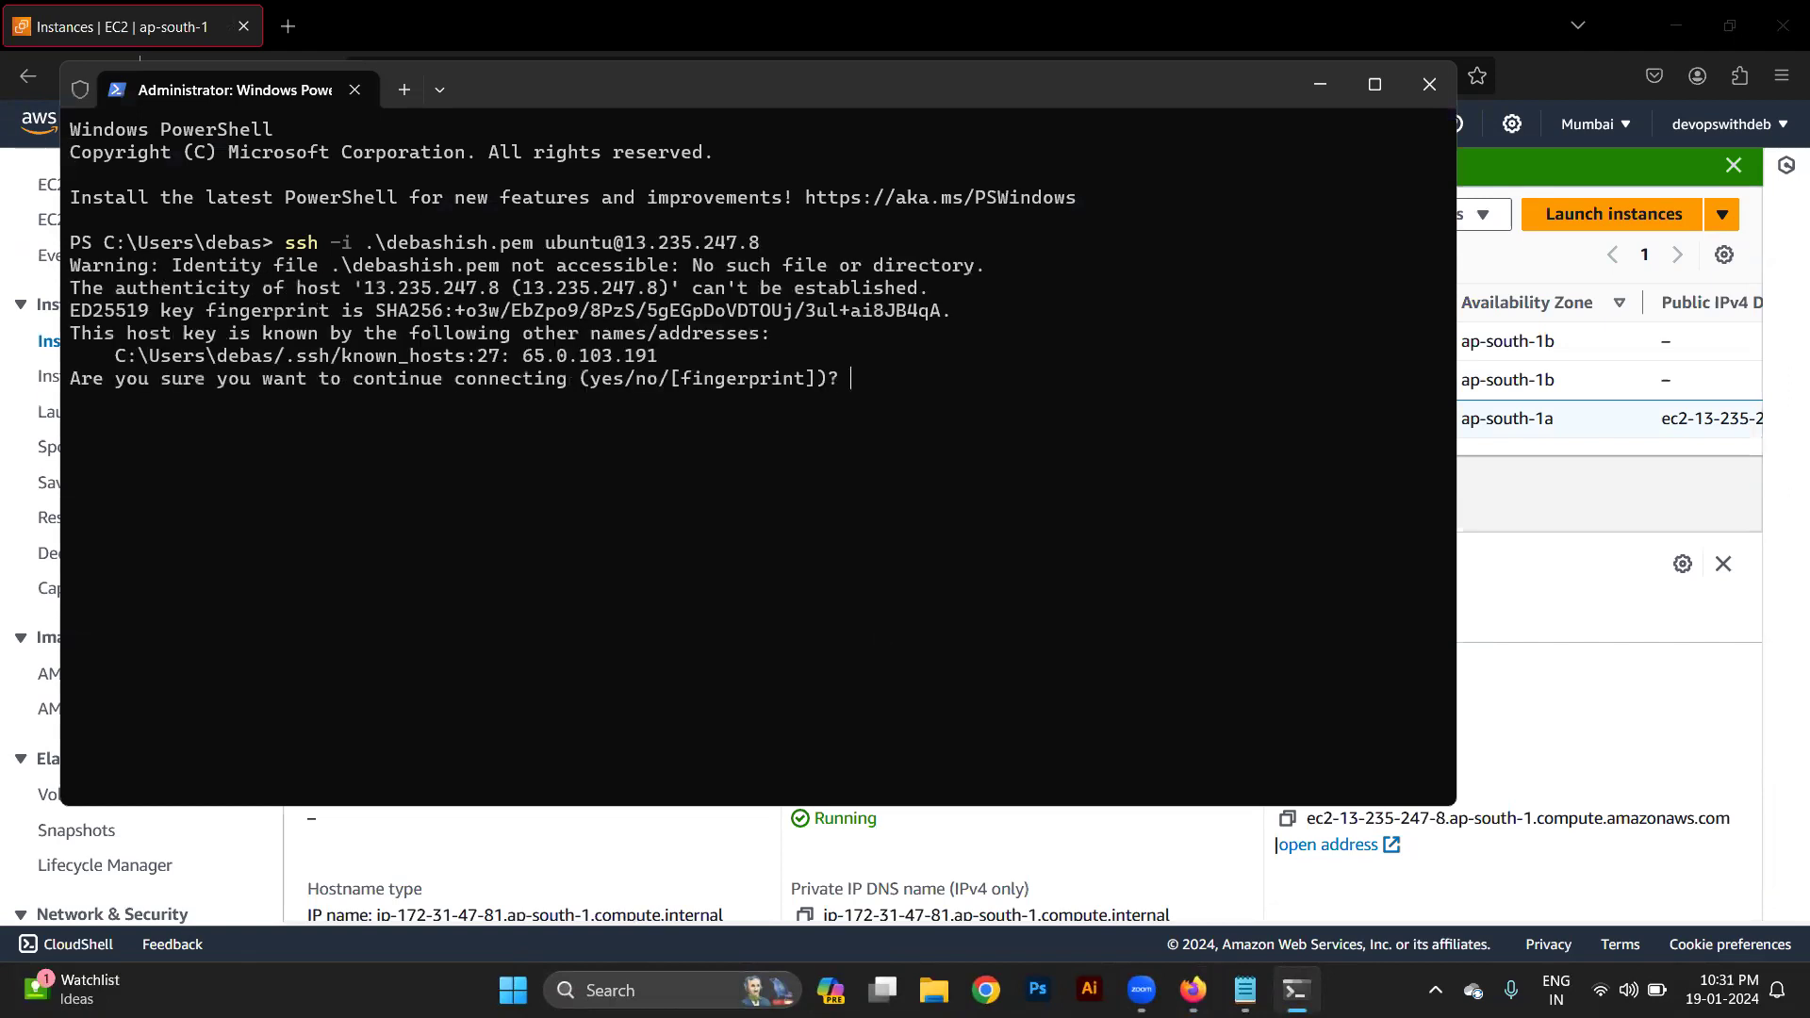
type("yes")
key("Return")
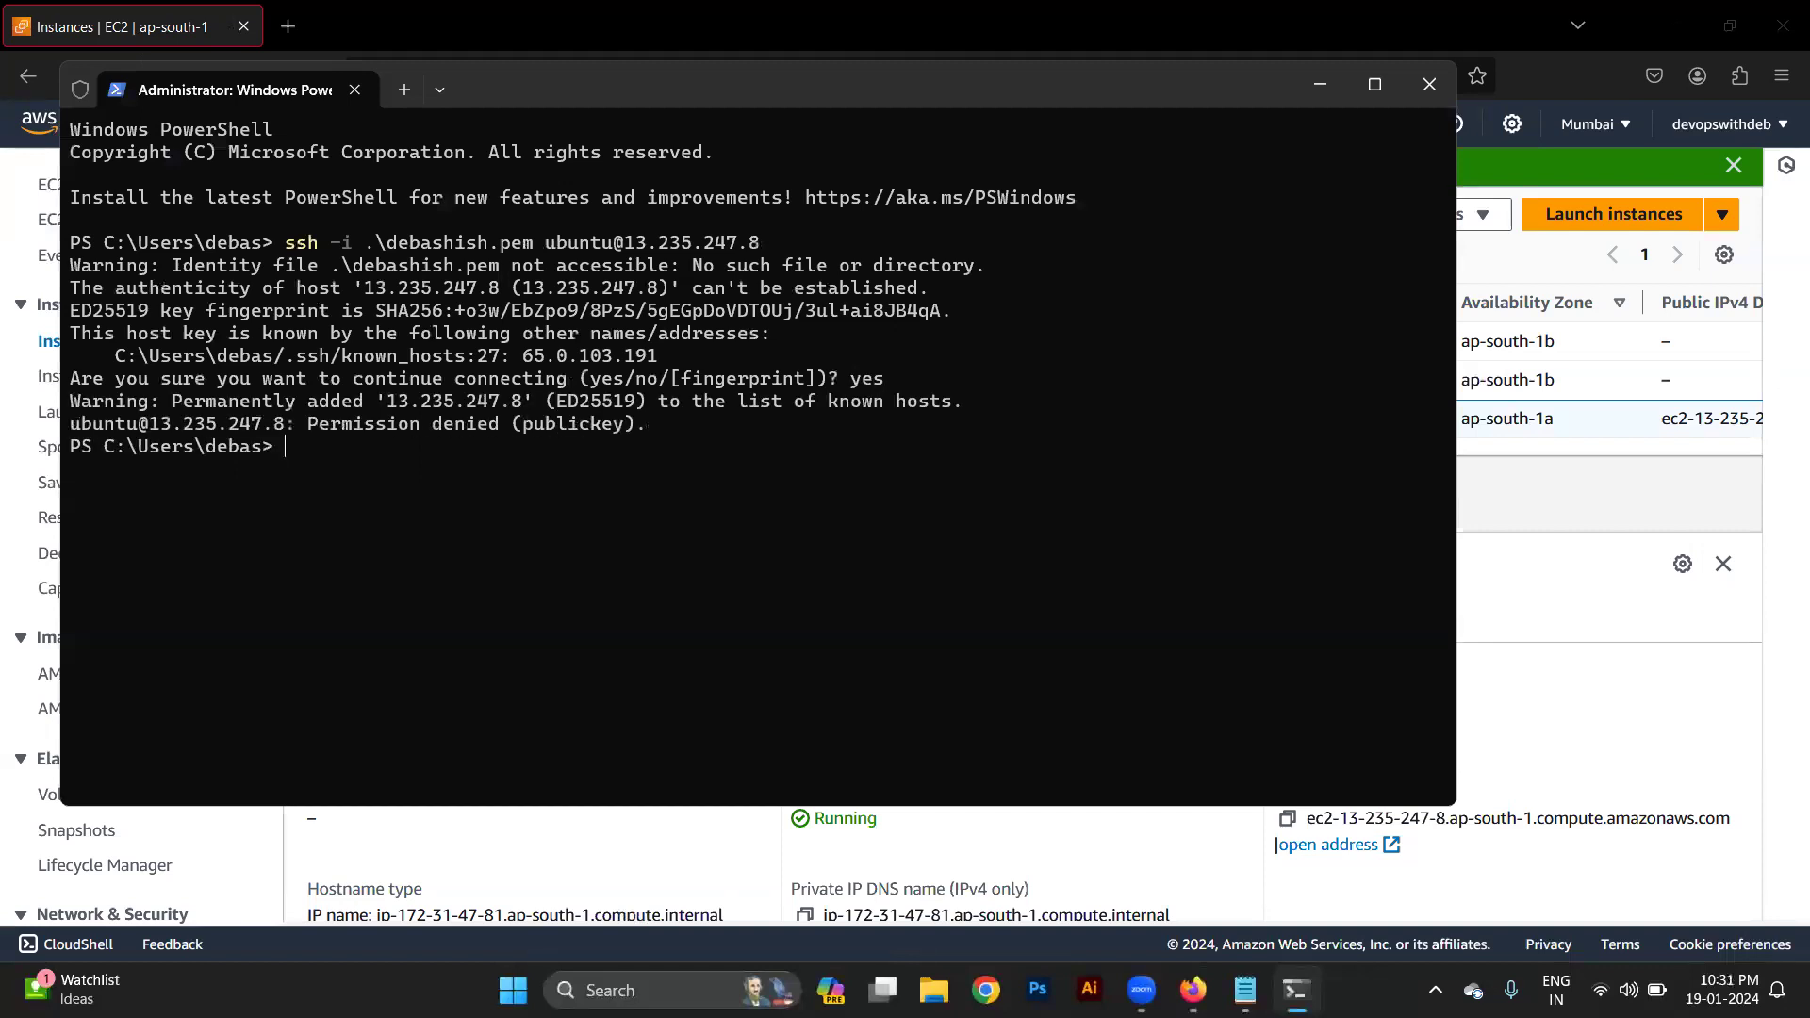
Change to the Downloads folder and rerun the SSH connection to the instance with the .pem key.
type("cd D")
type("oe")
key("Tab")
key("Return")
key("Up")
key("Up")
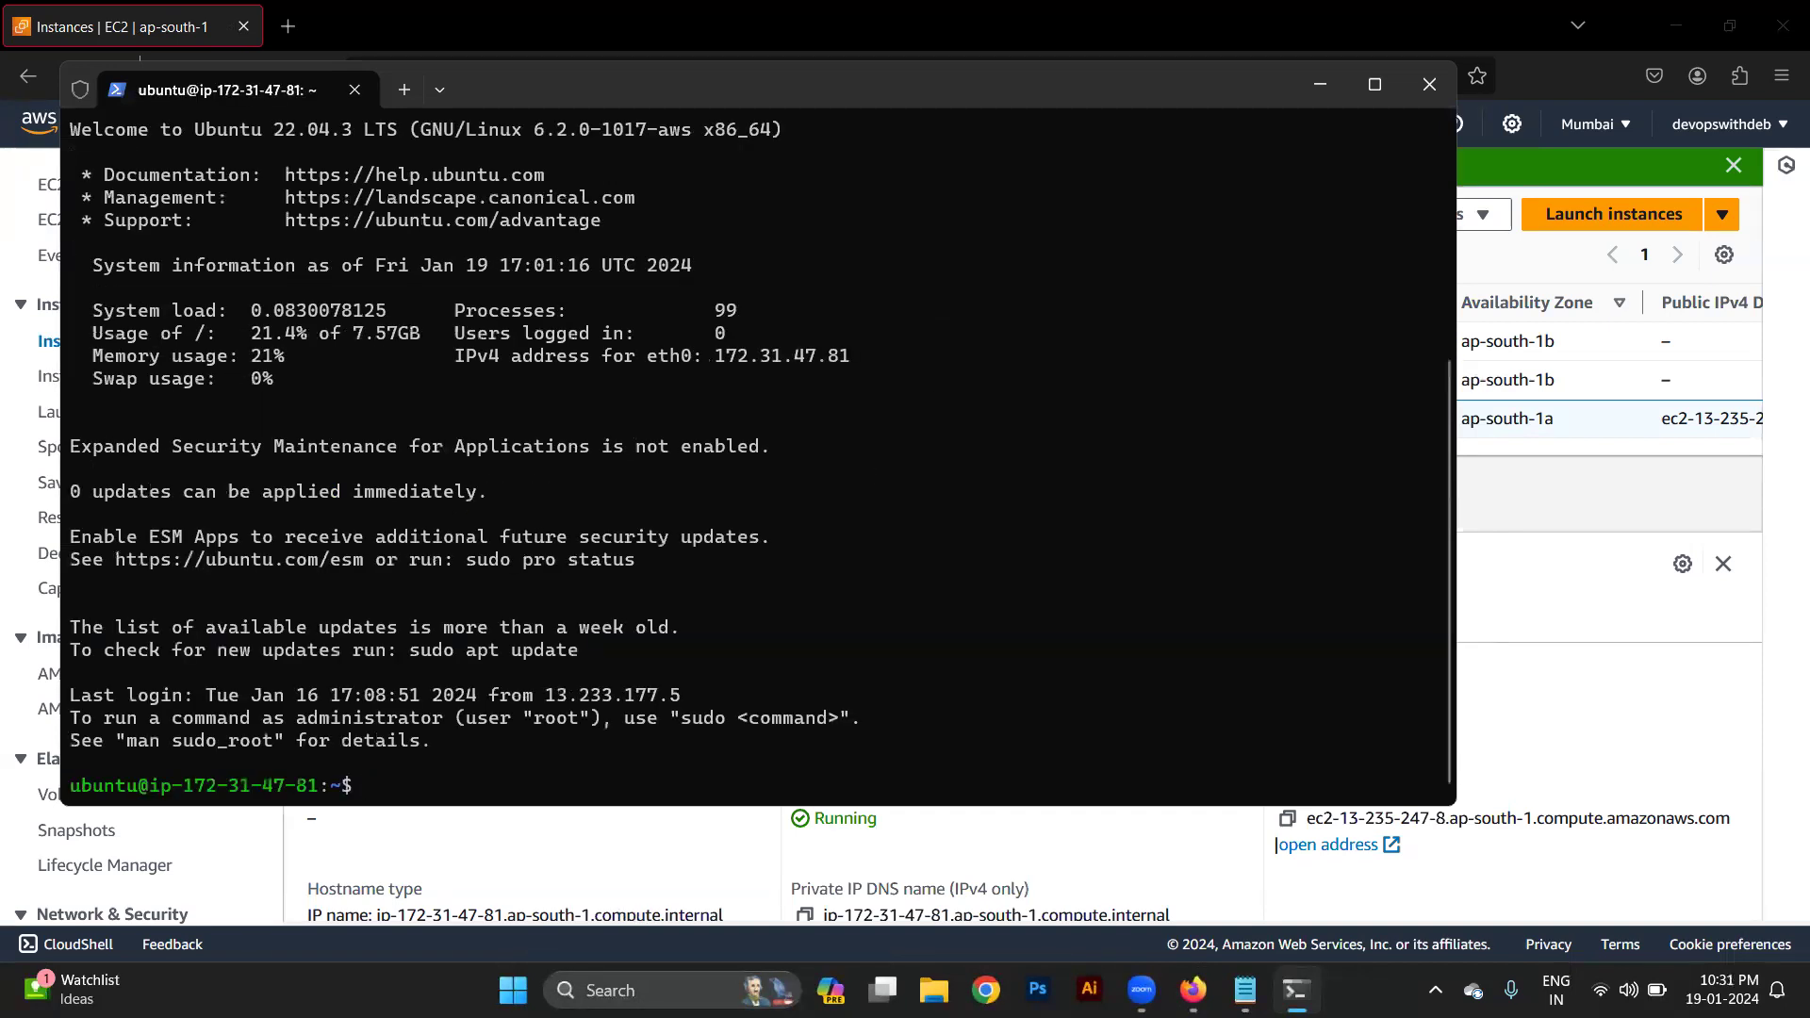
Ping google.com from the instance's ubuntu shell to test outbound access.
key("Return")
key("Return")
key("Return")
type("ping google.com")
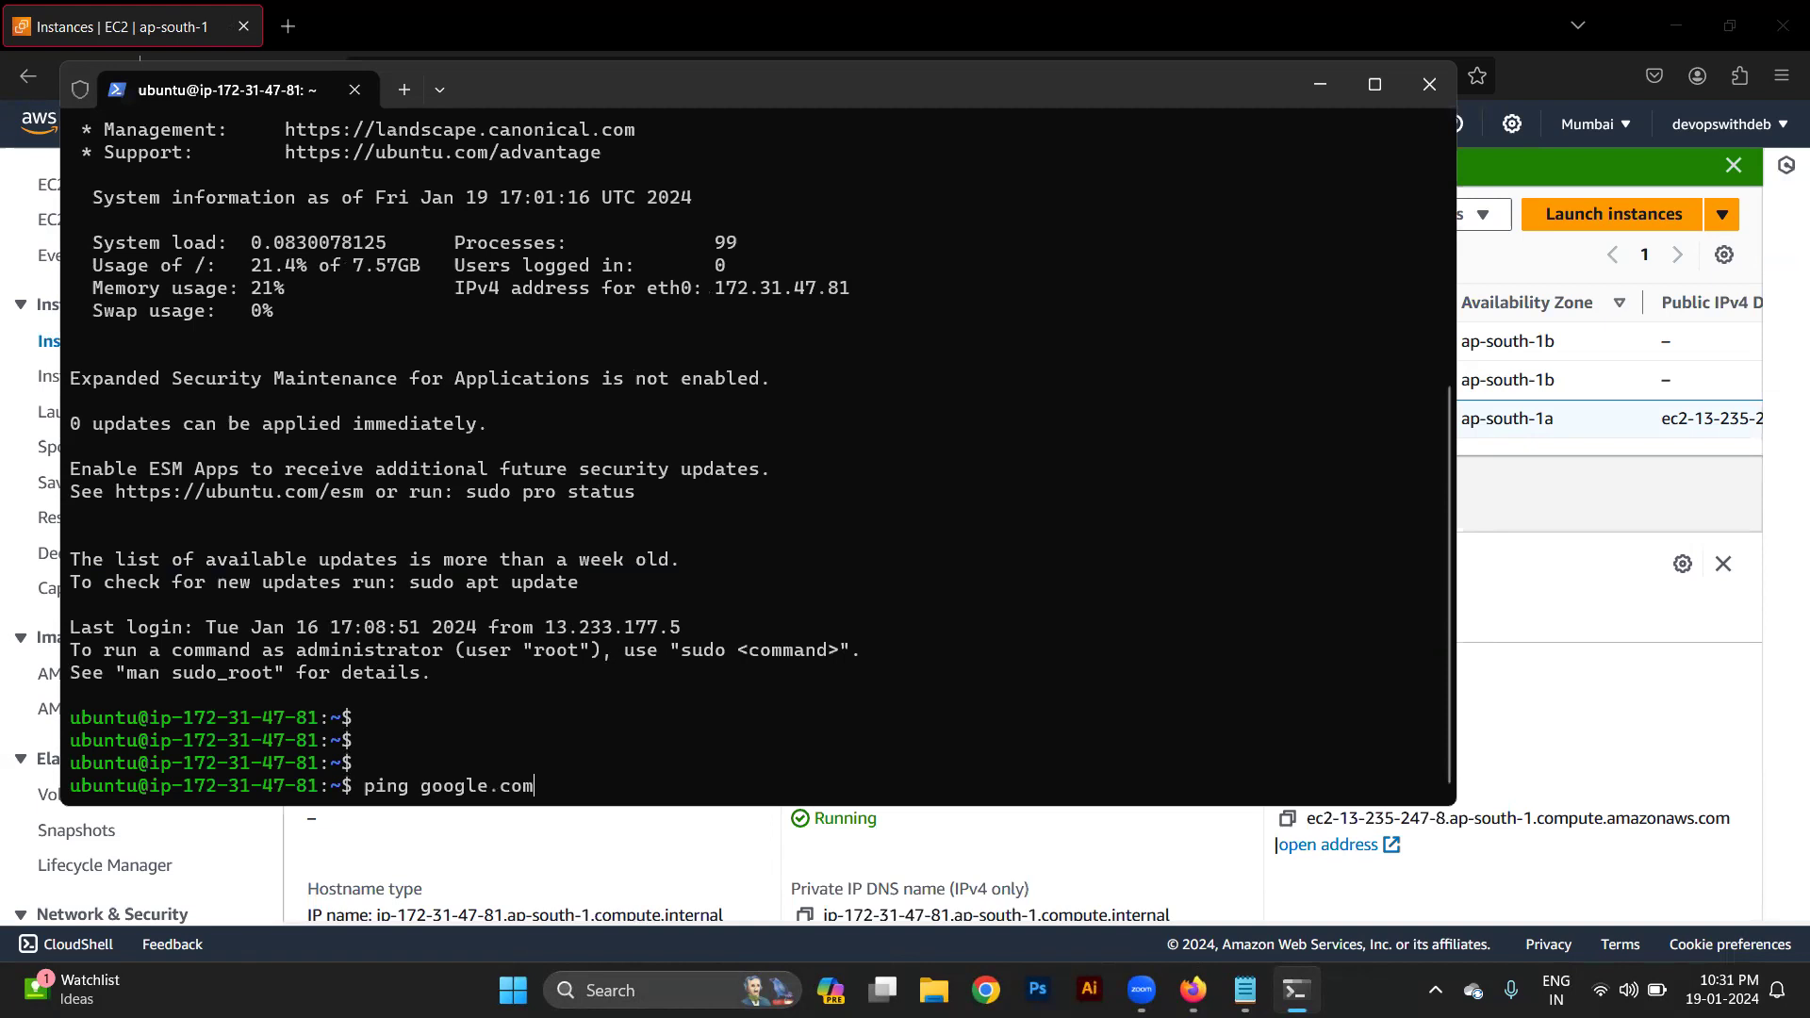
key("Return")
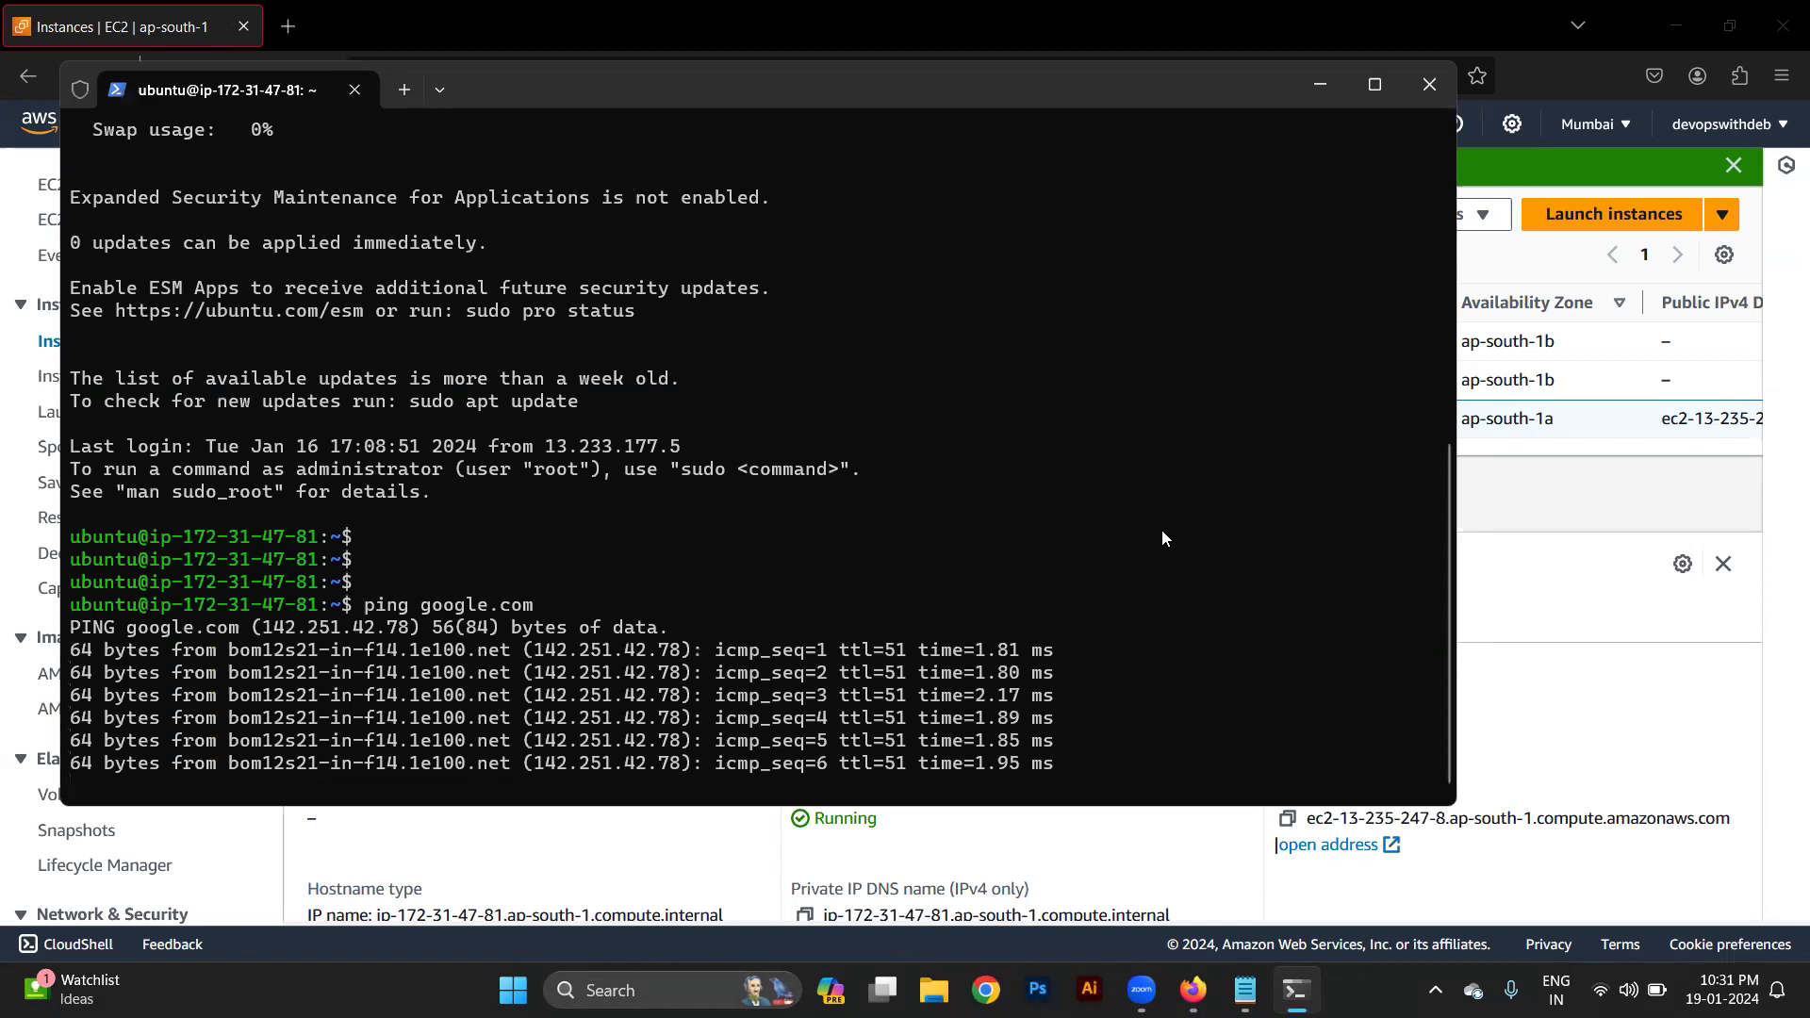
Switch to the browser, review the security rules of the instance First and open its Testing-abc security group.
key("alt+Tab")
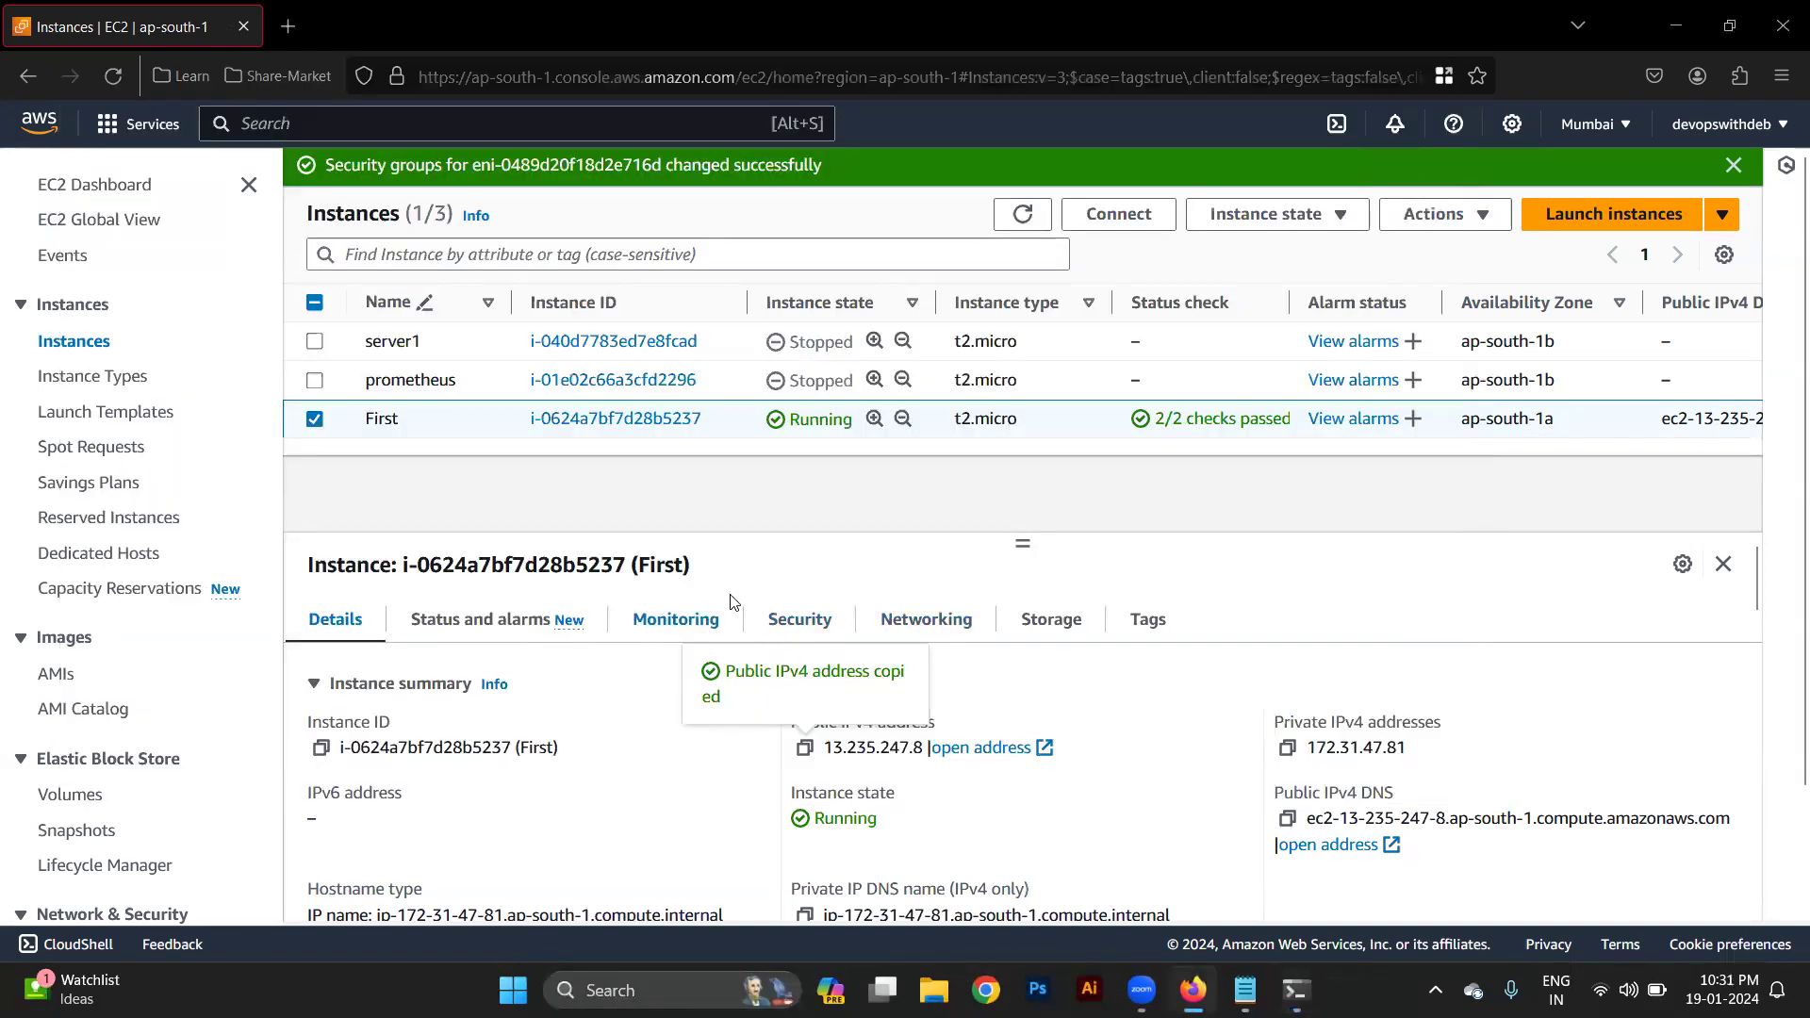
left_click(801, 624)
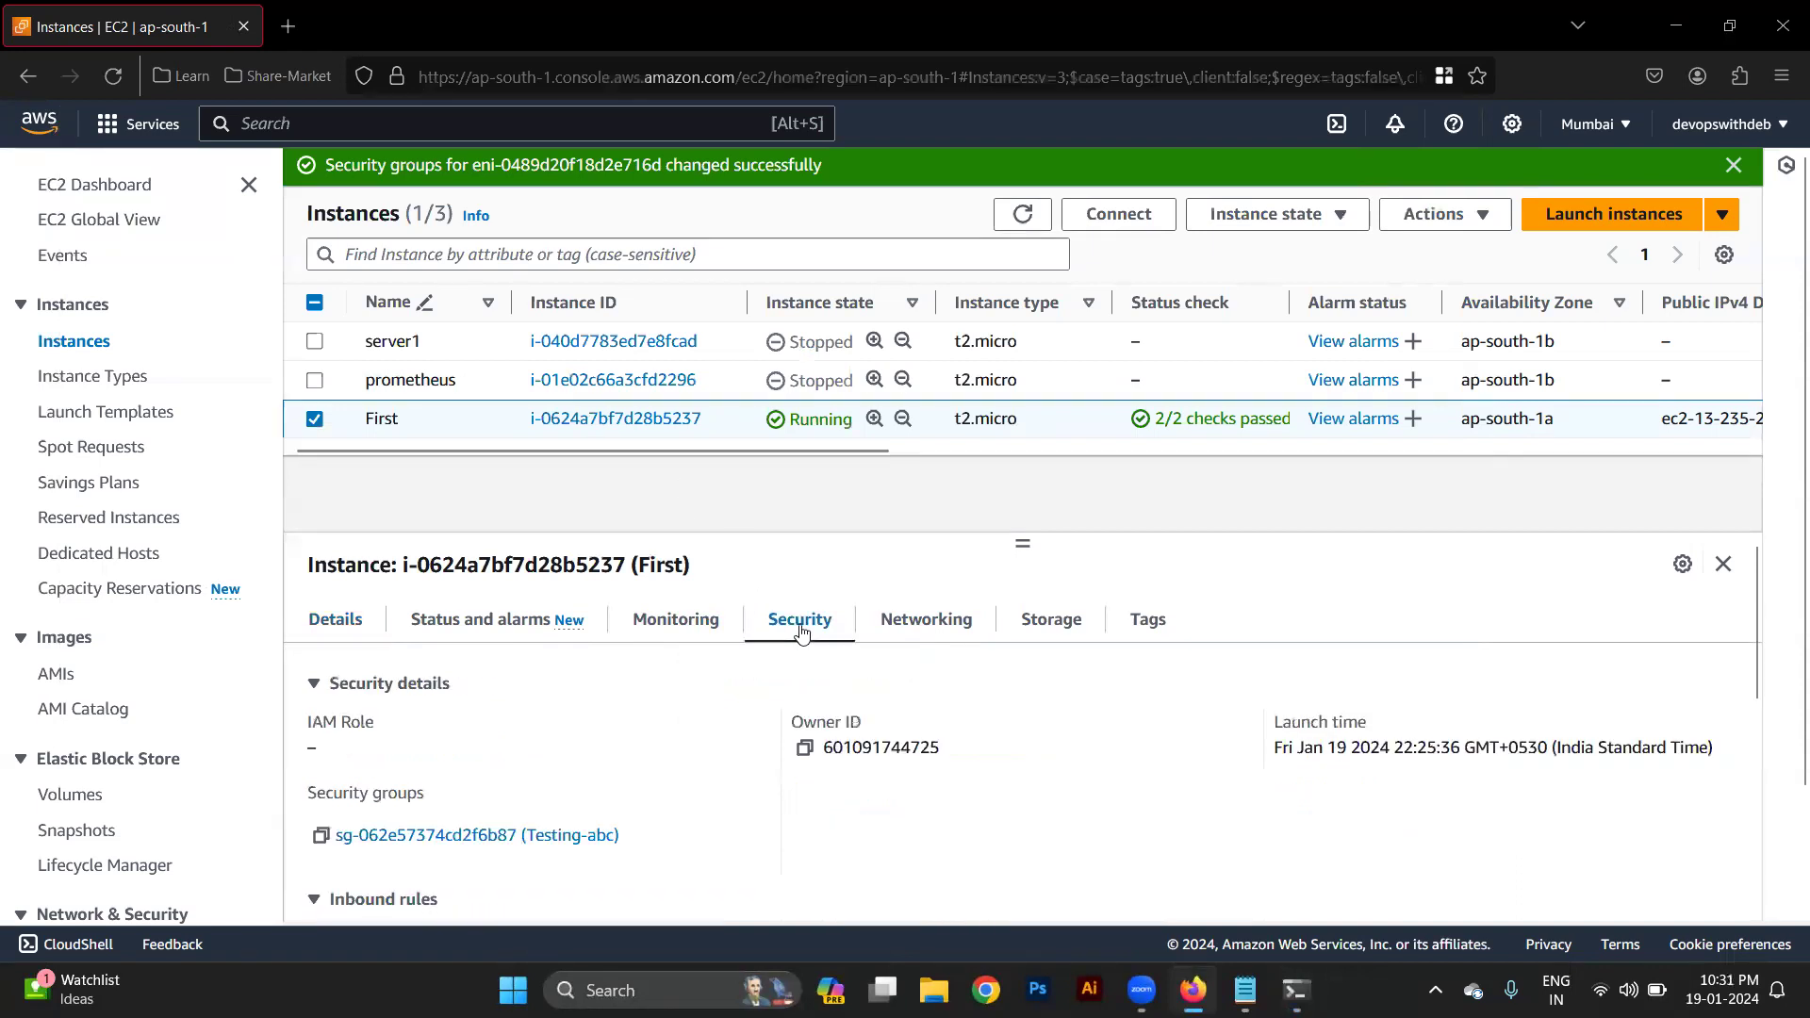
scroll(726, 749, "down", 6)
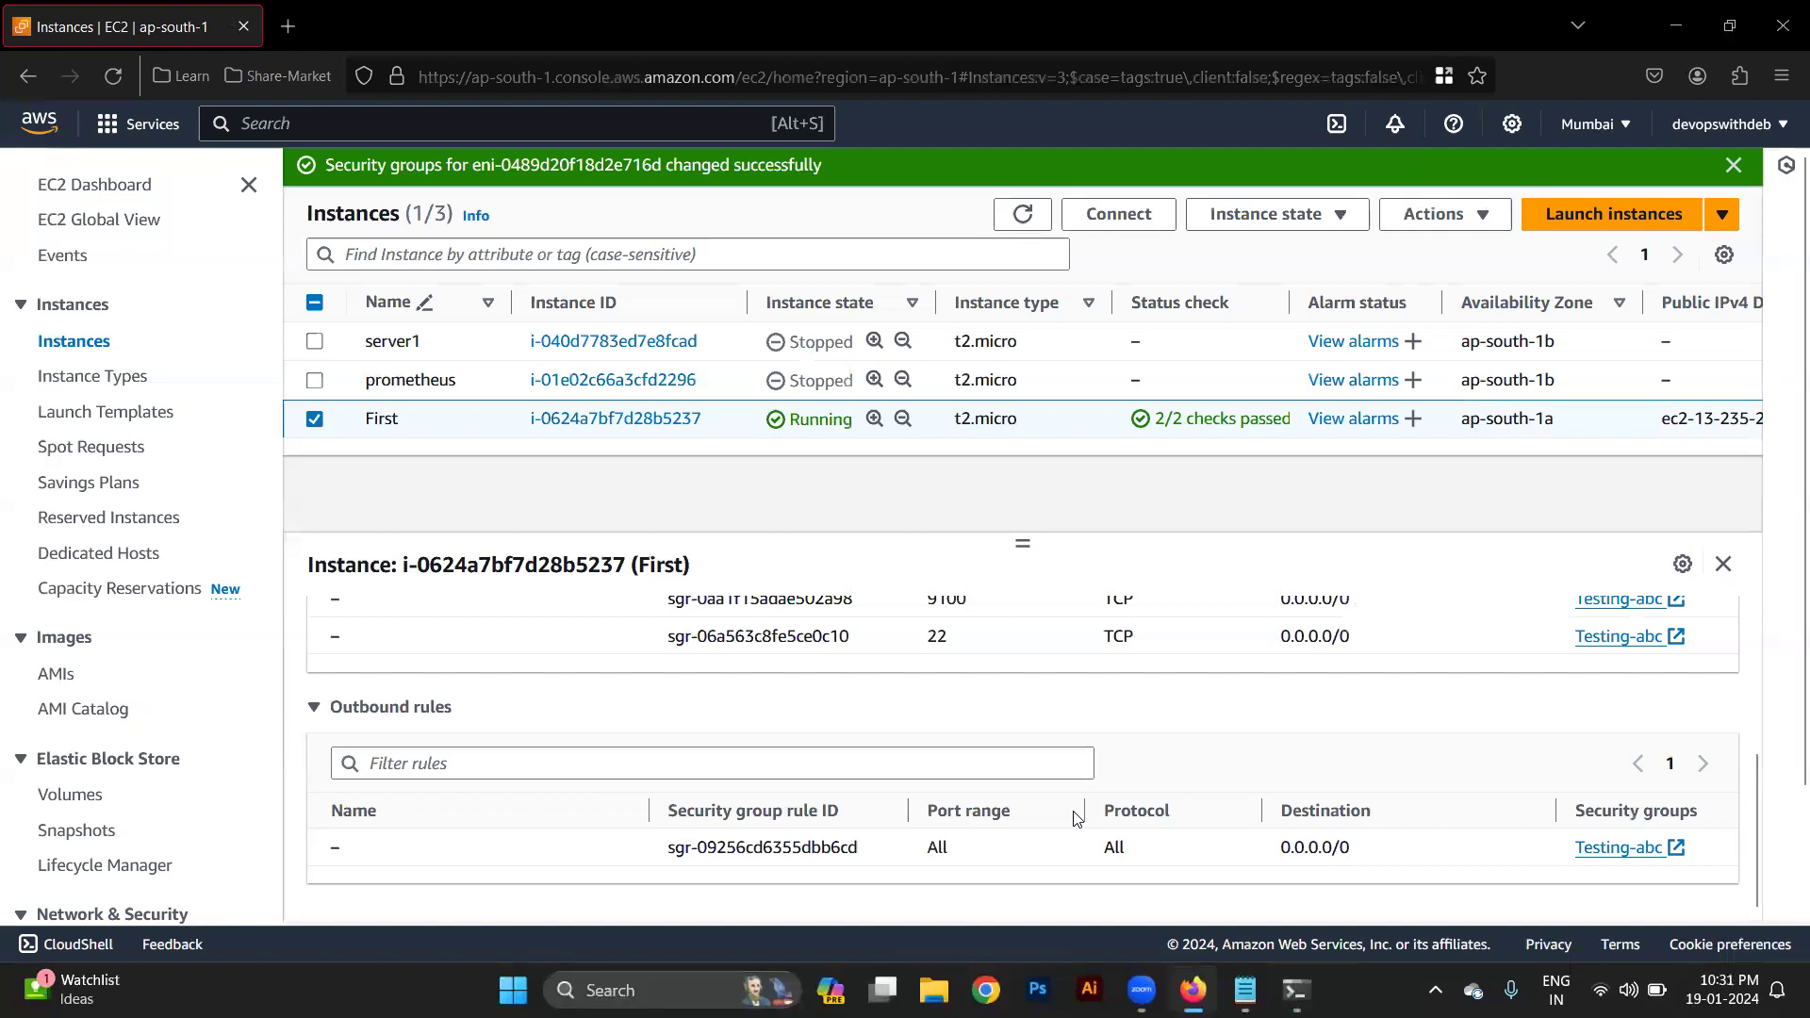
scroll(1078, 820, "up", 3)
scroll(1075, 821, "up", 3)
left_click(494, 836)
scroll(562, 813, "down", 3)
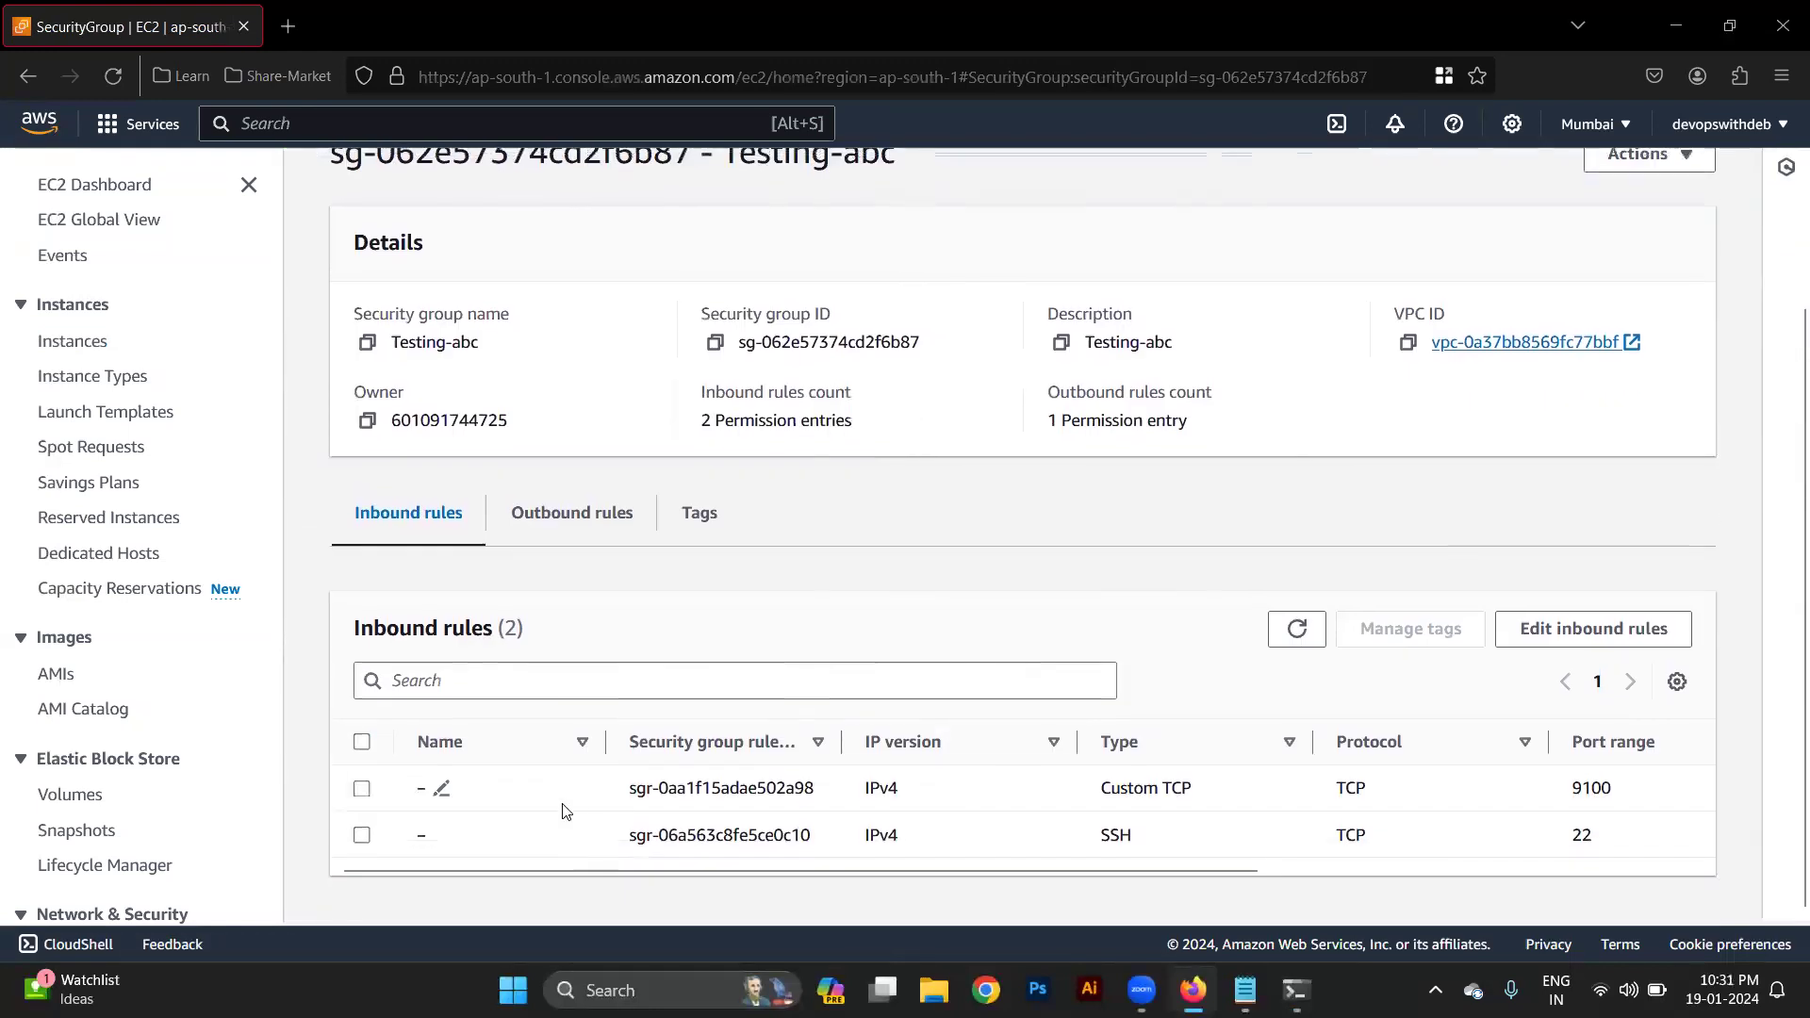
Delete the All traffic outbound rule from Testing-abc and save the rules.
left_click(565, 528)
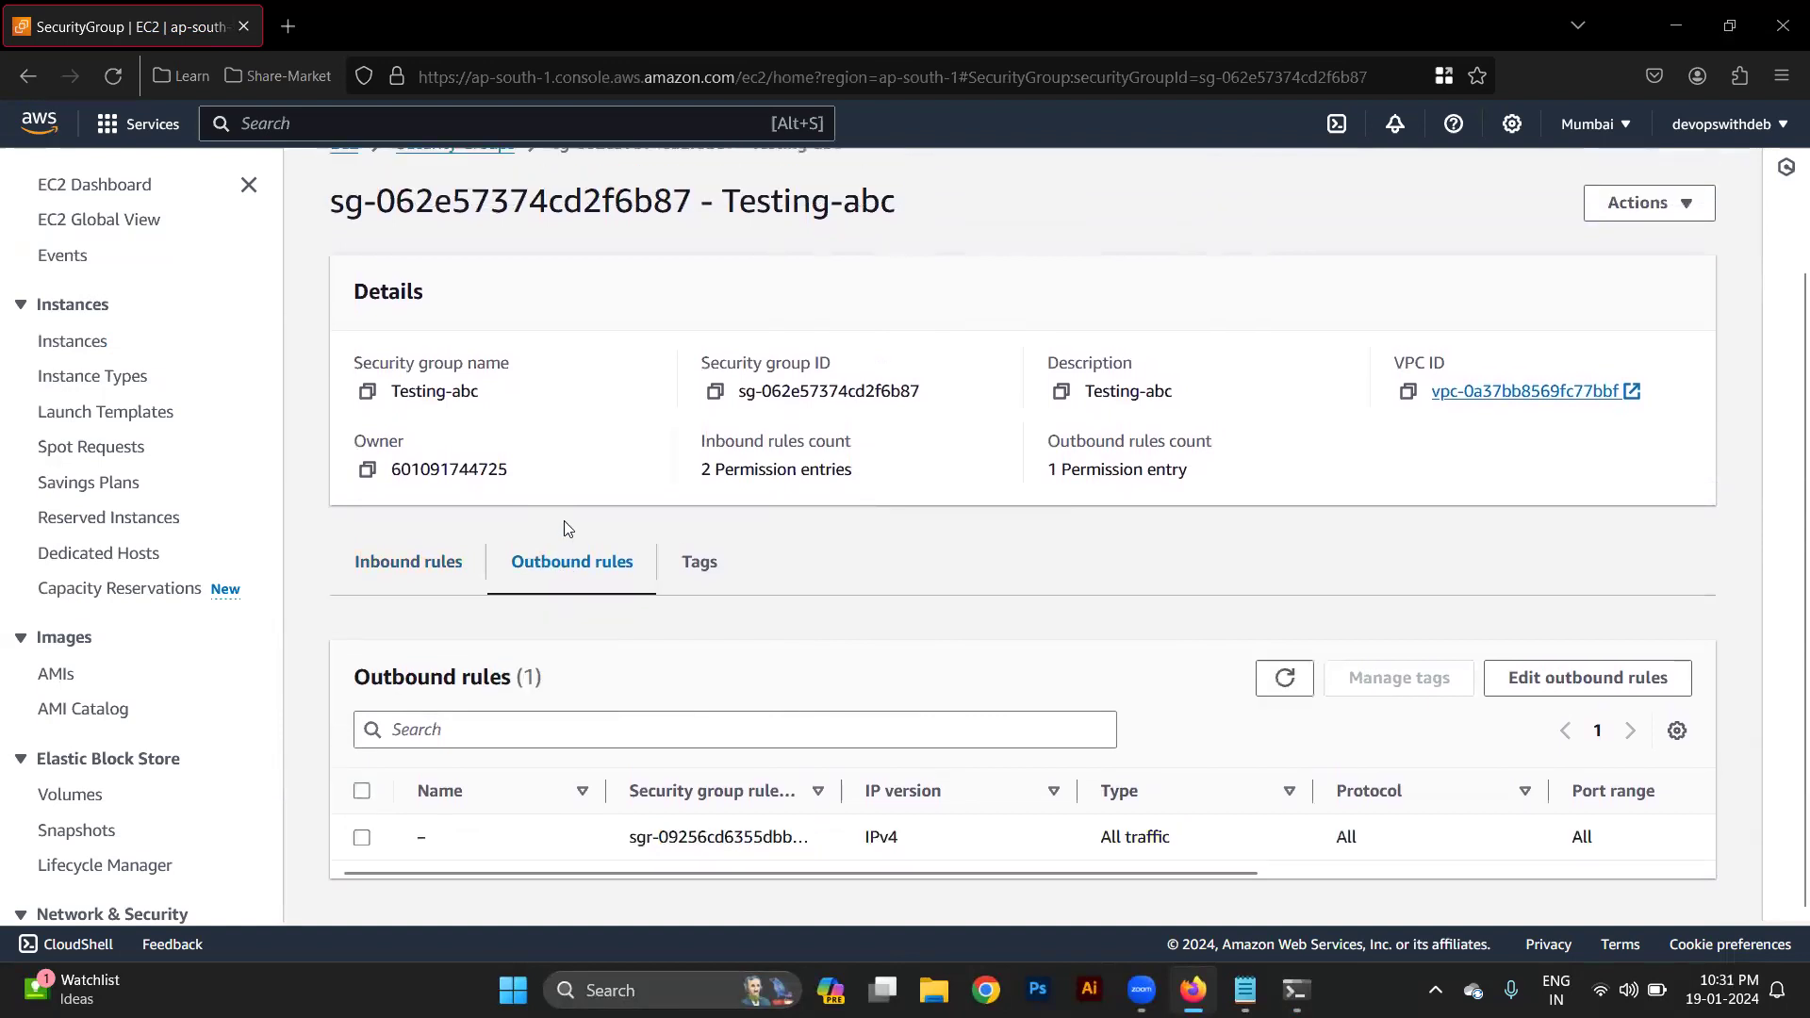
left_click(1600, 680)
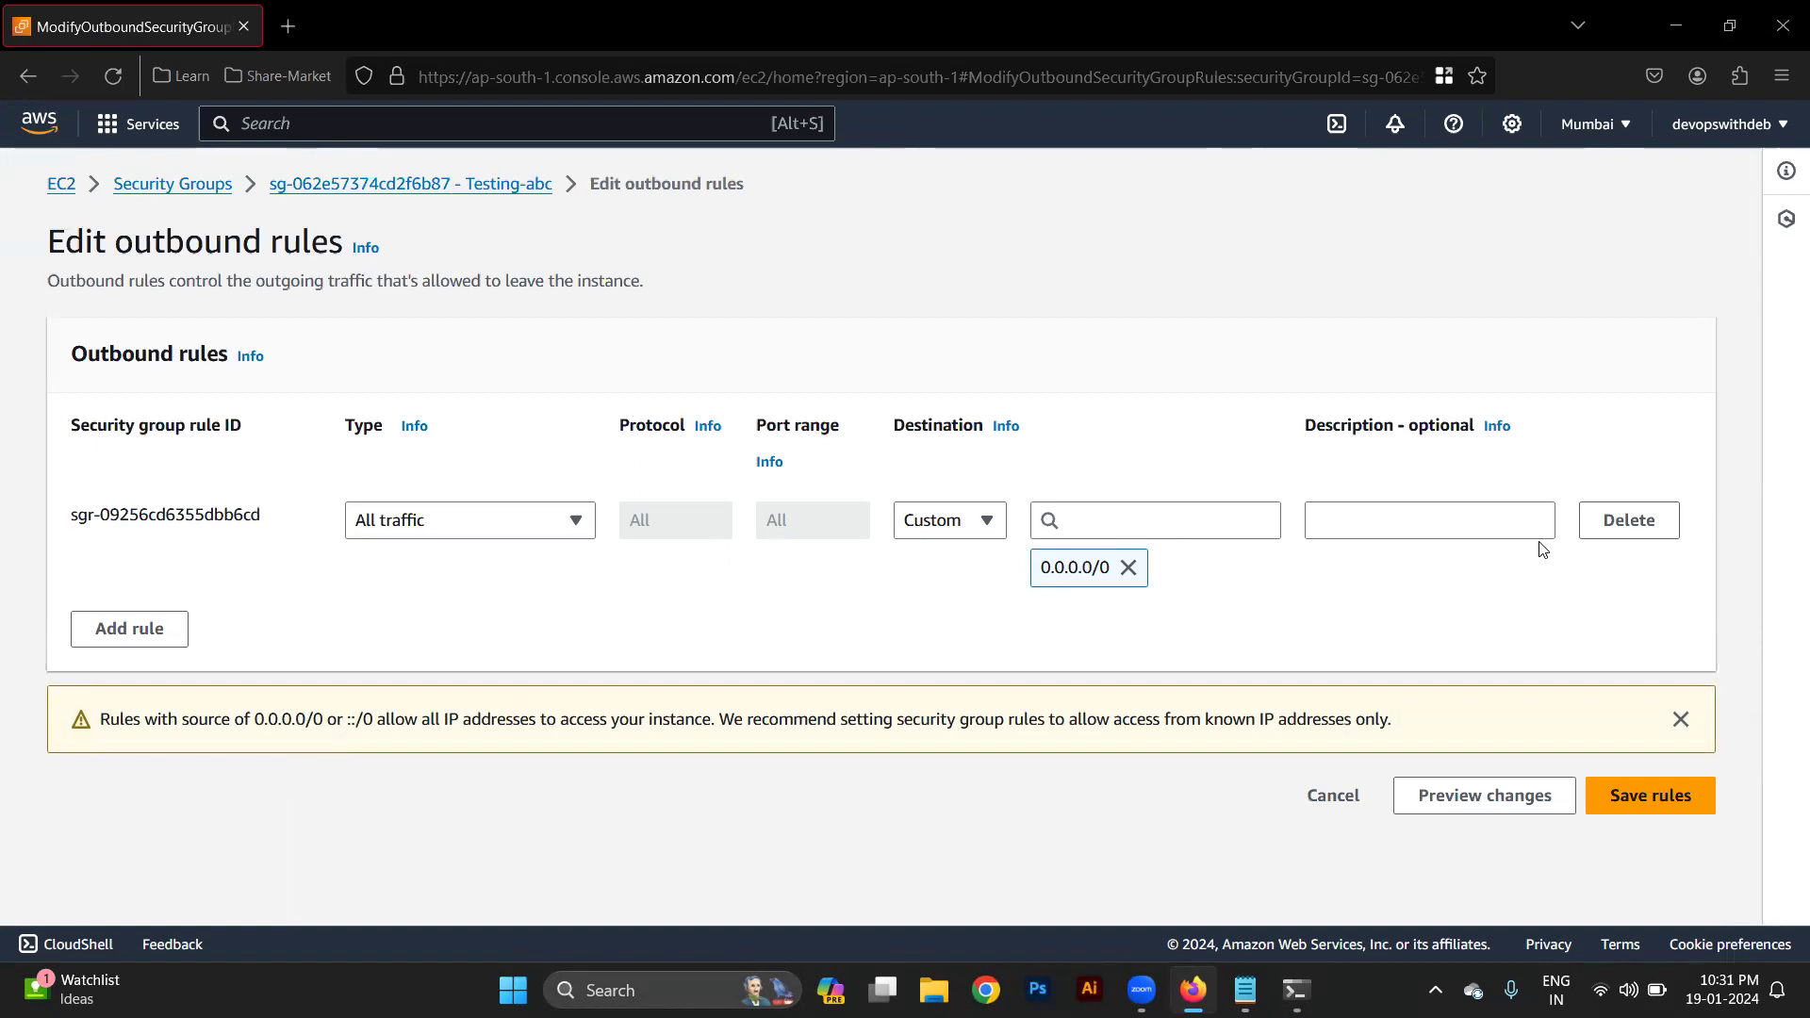
left_click(1595, 534)
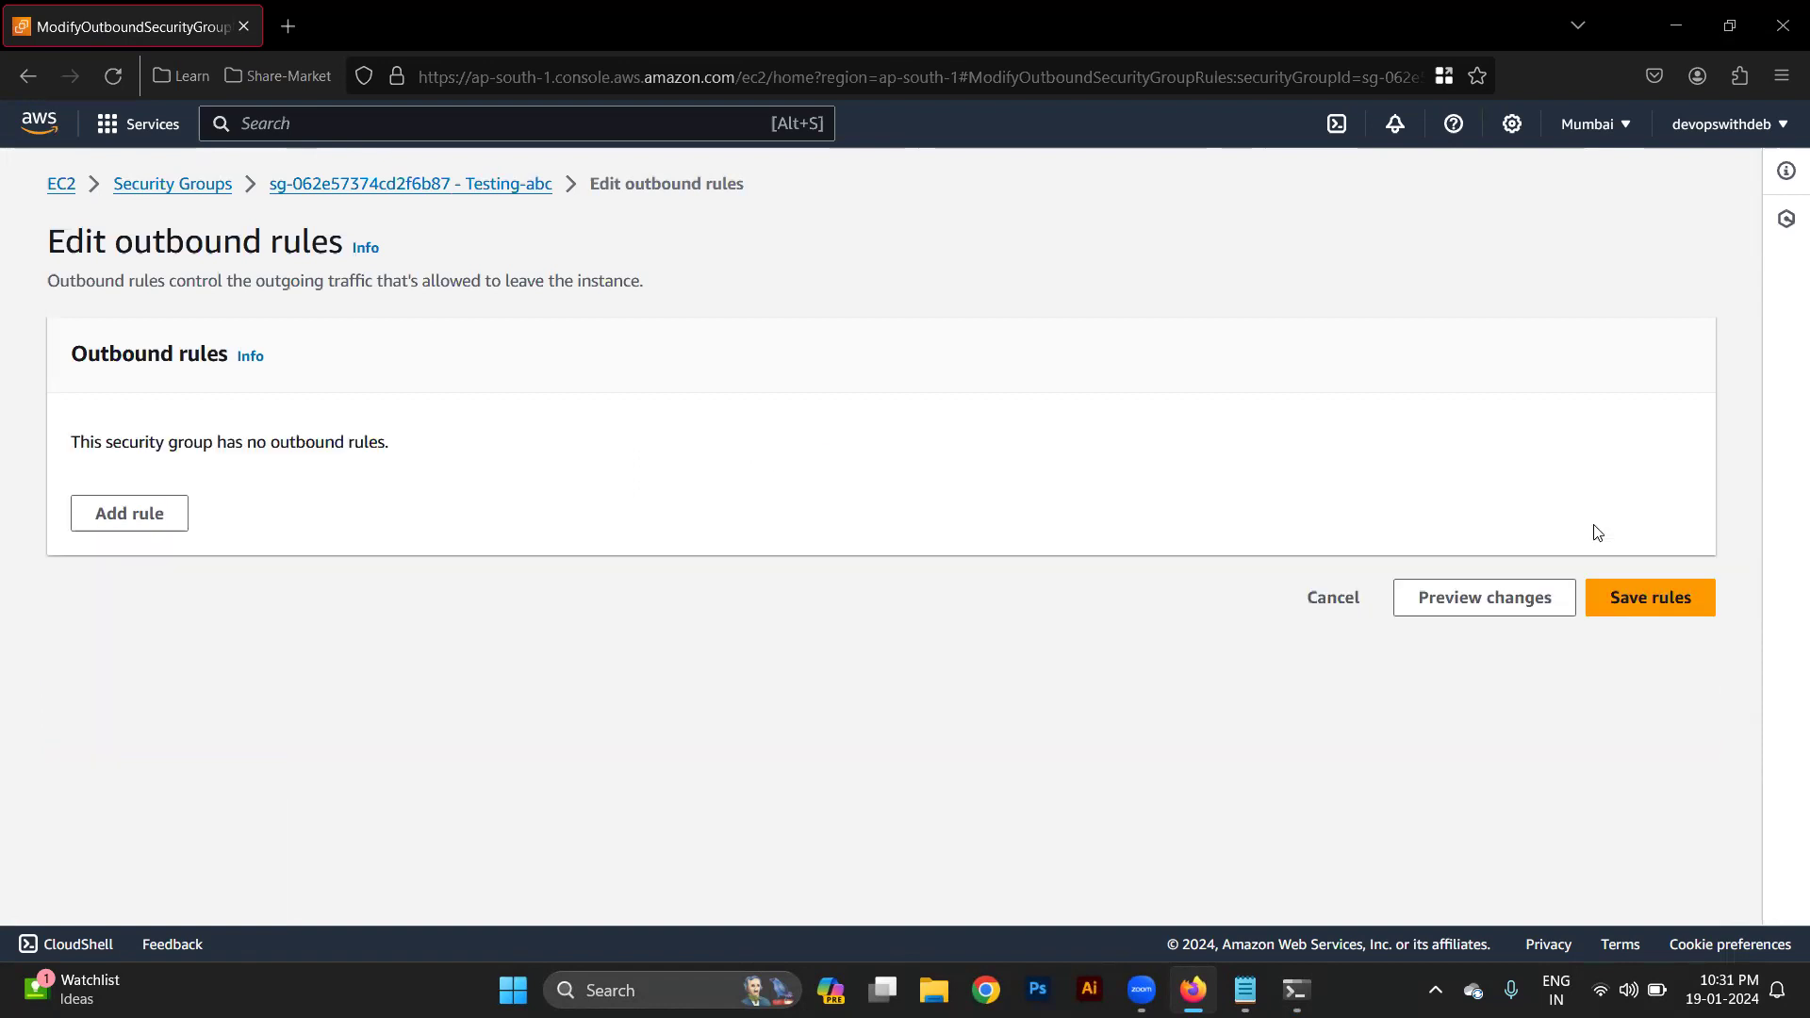
left_click(1686, 613)
Switch to the terminal, check the running ping and duplicate the session tab.
key("alt+Tab")
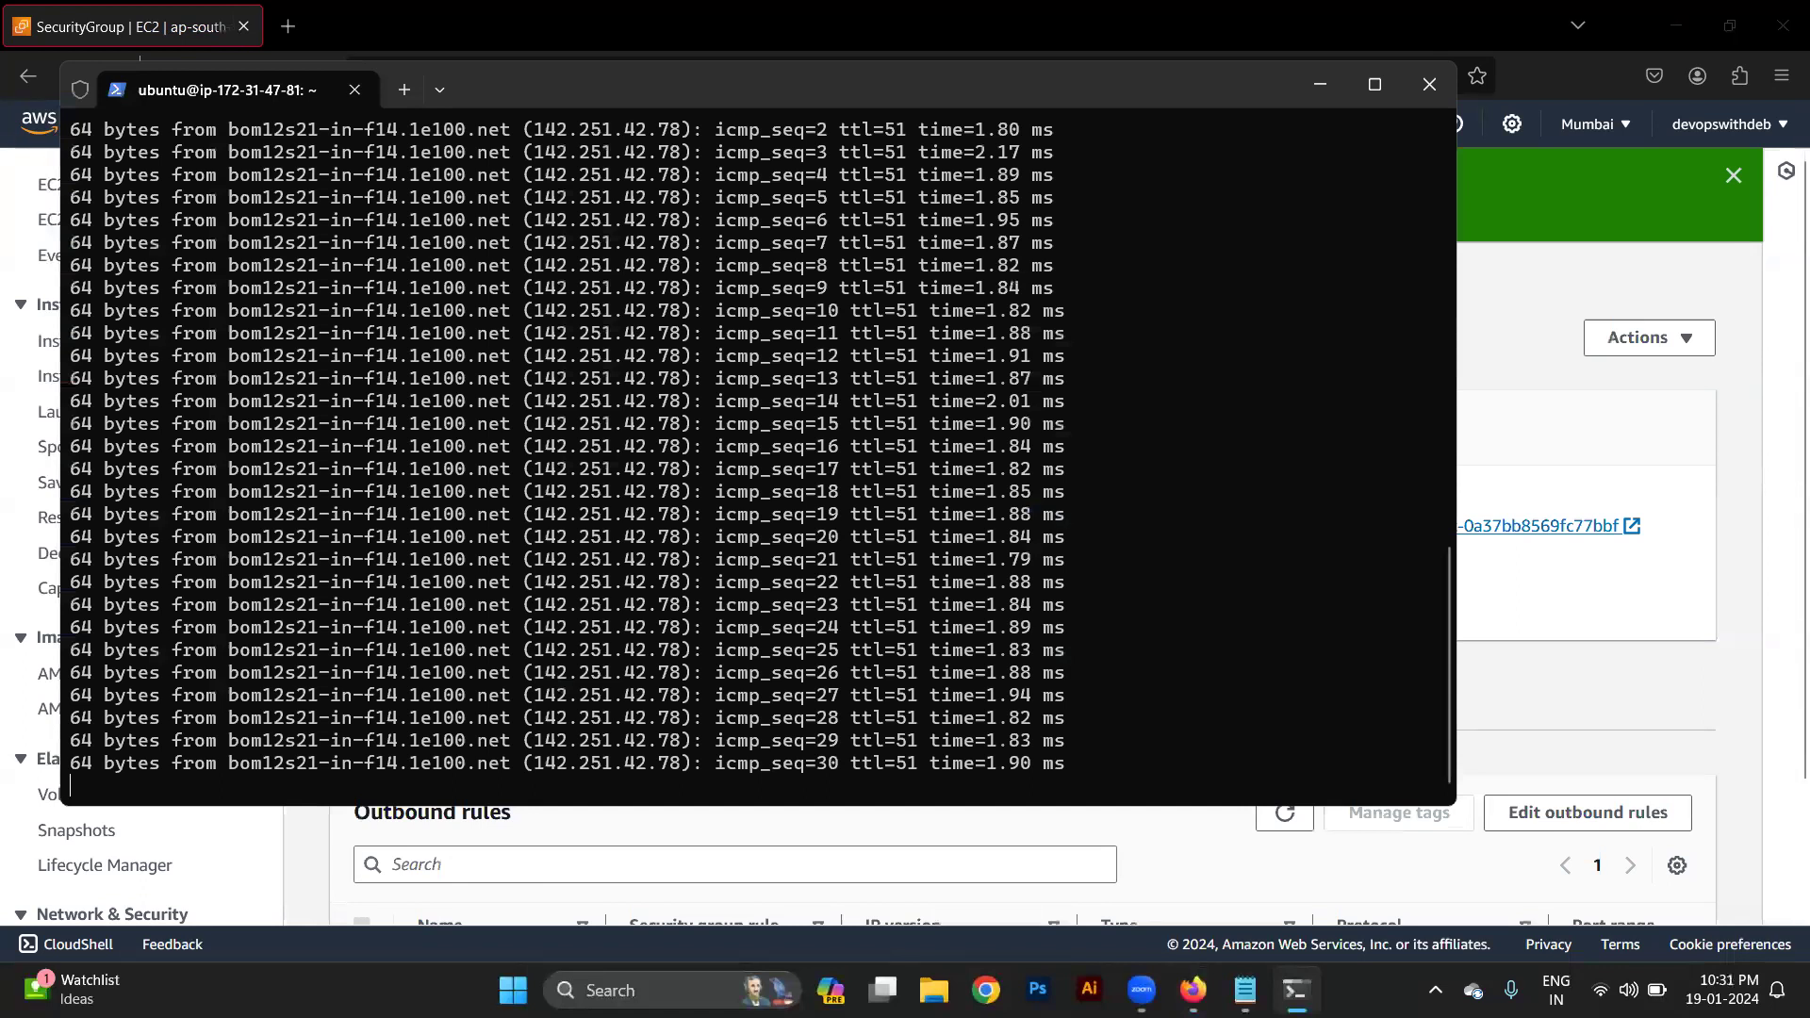
left_click_drag(888, 566, 889, 565)
right_click(266, 92)
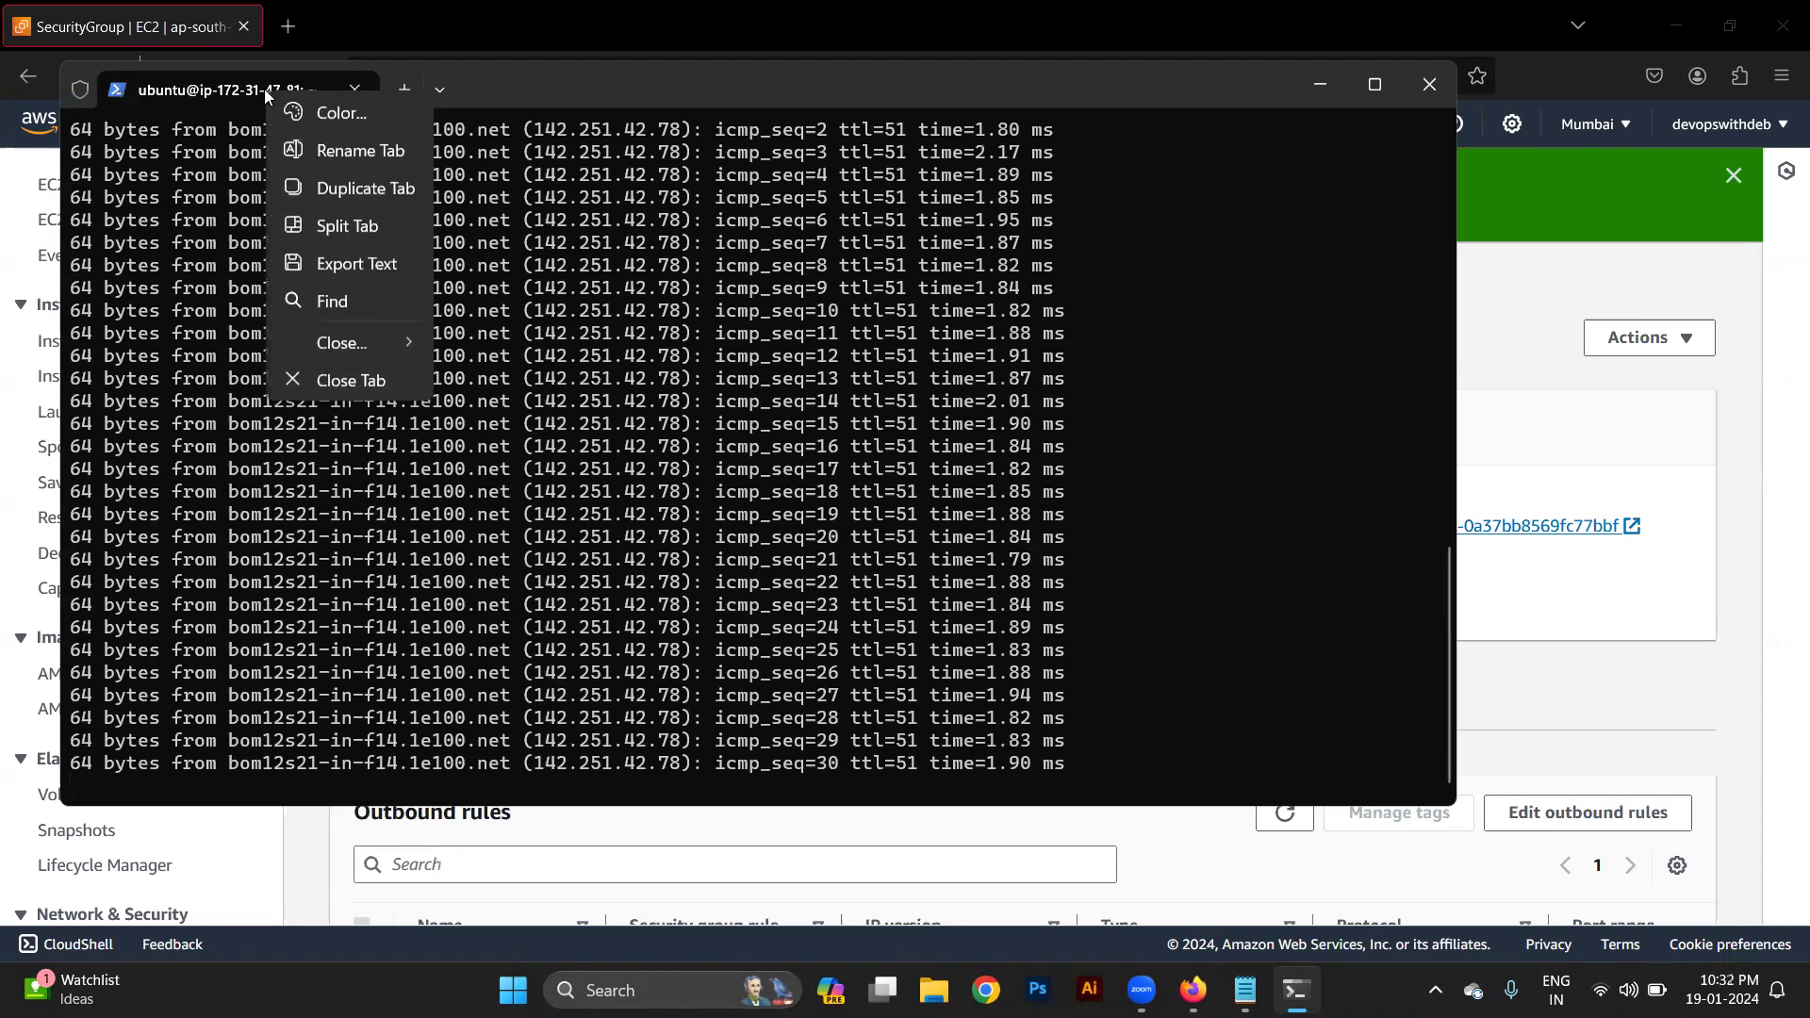
left_click(381, 186)
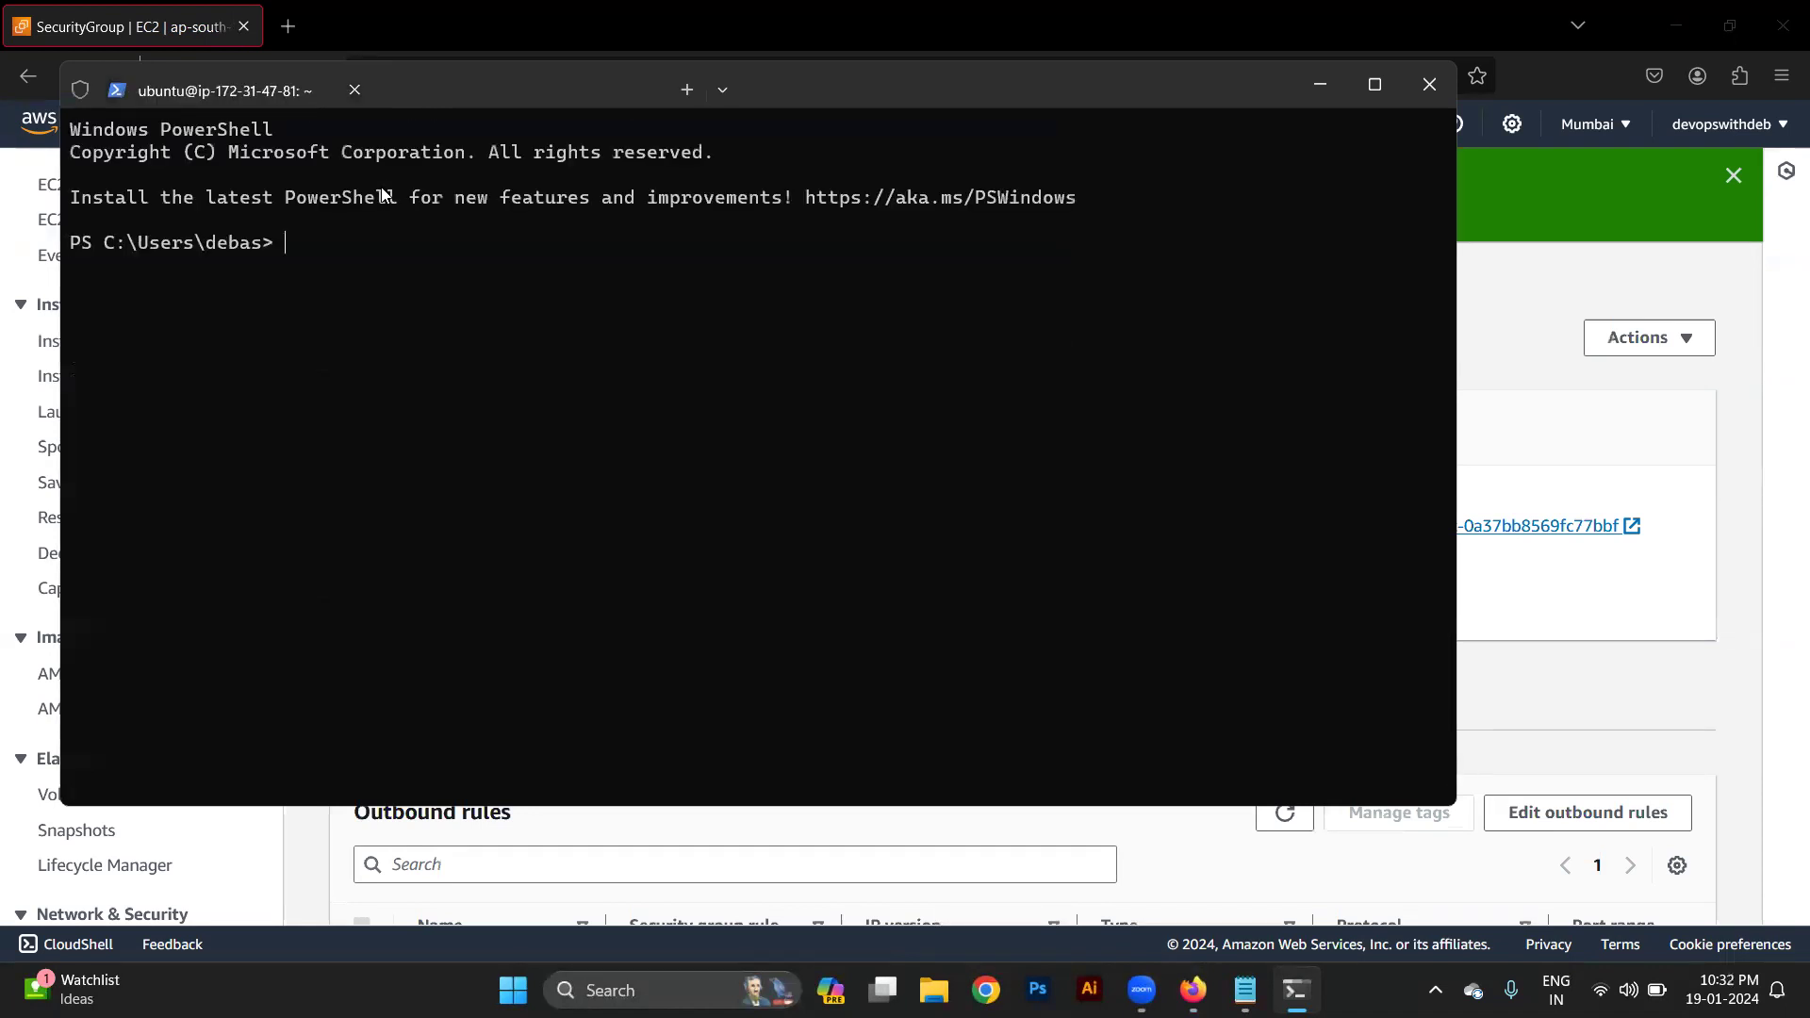
In the new terminal tab, change to the Downloads folder and reconnect to the instance over SSH.
key("Up")
key("Escape")
type("cd Dow")
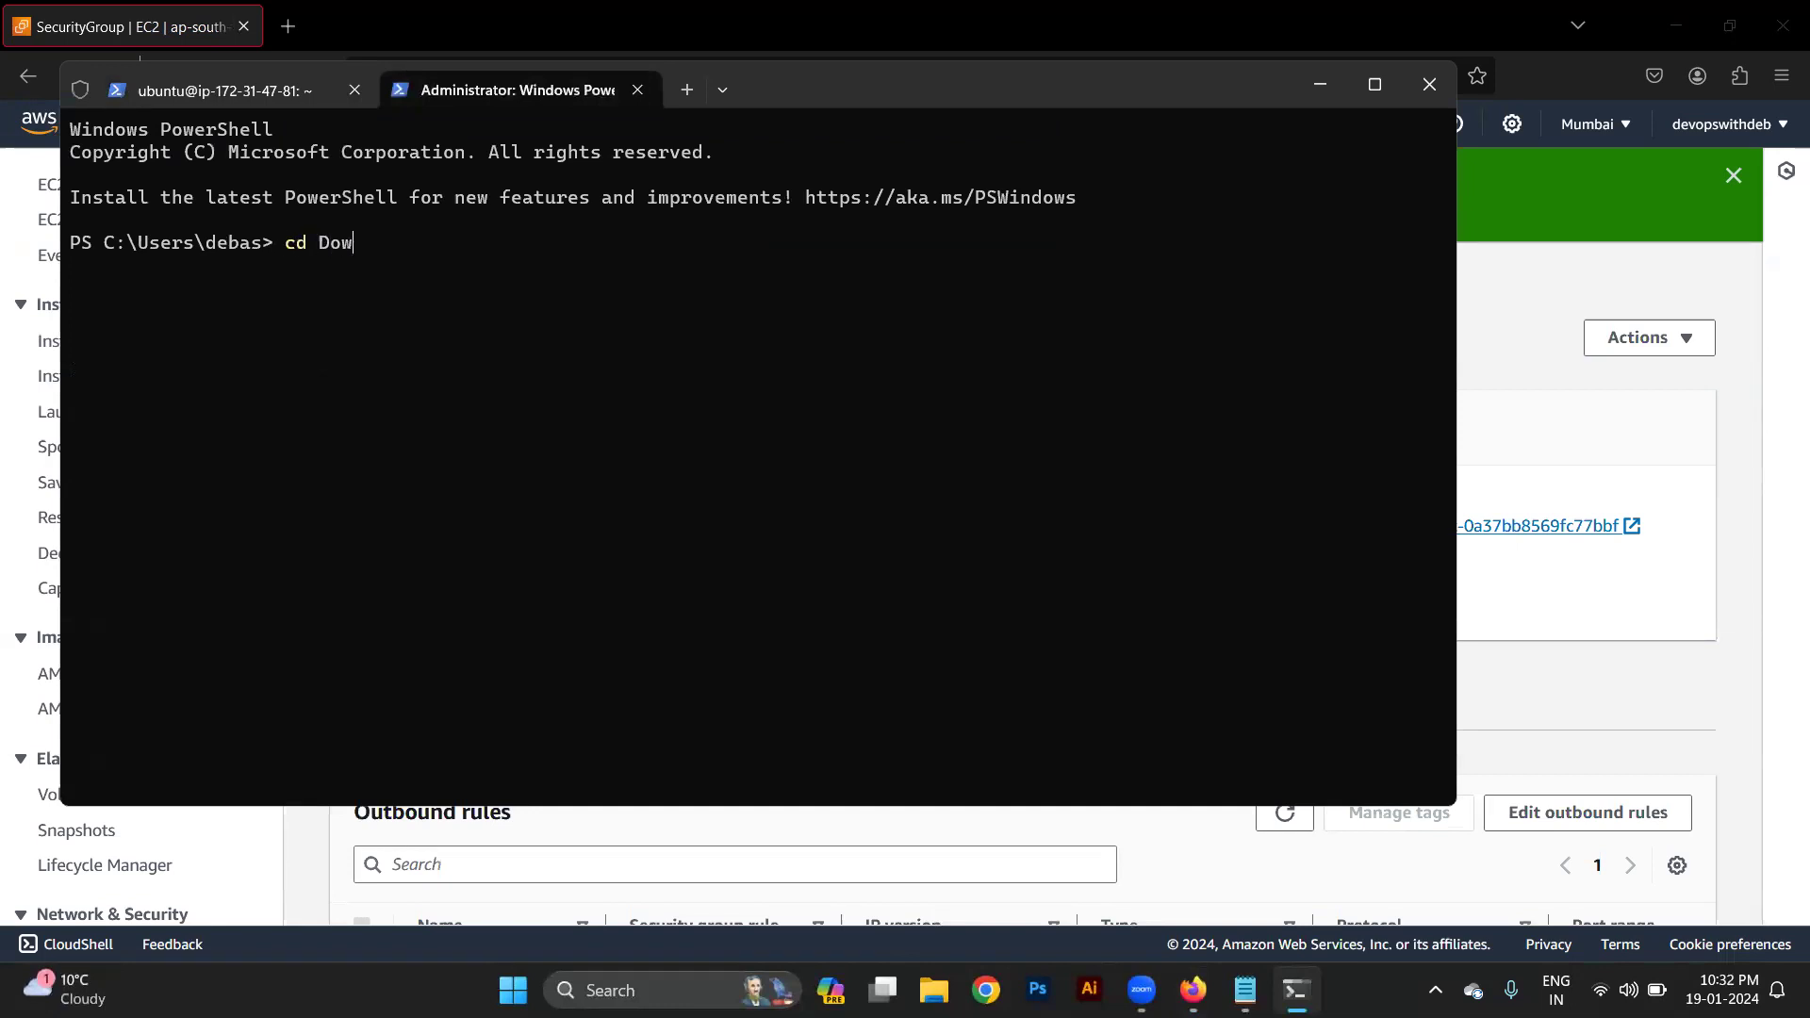
key("Tab")
key("Return")
key("Up")
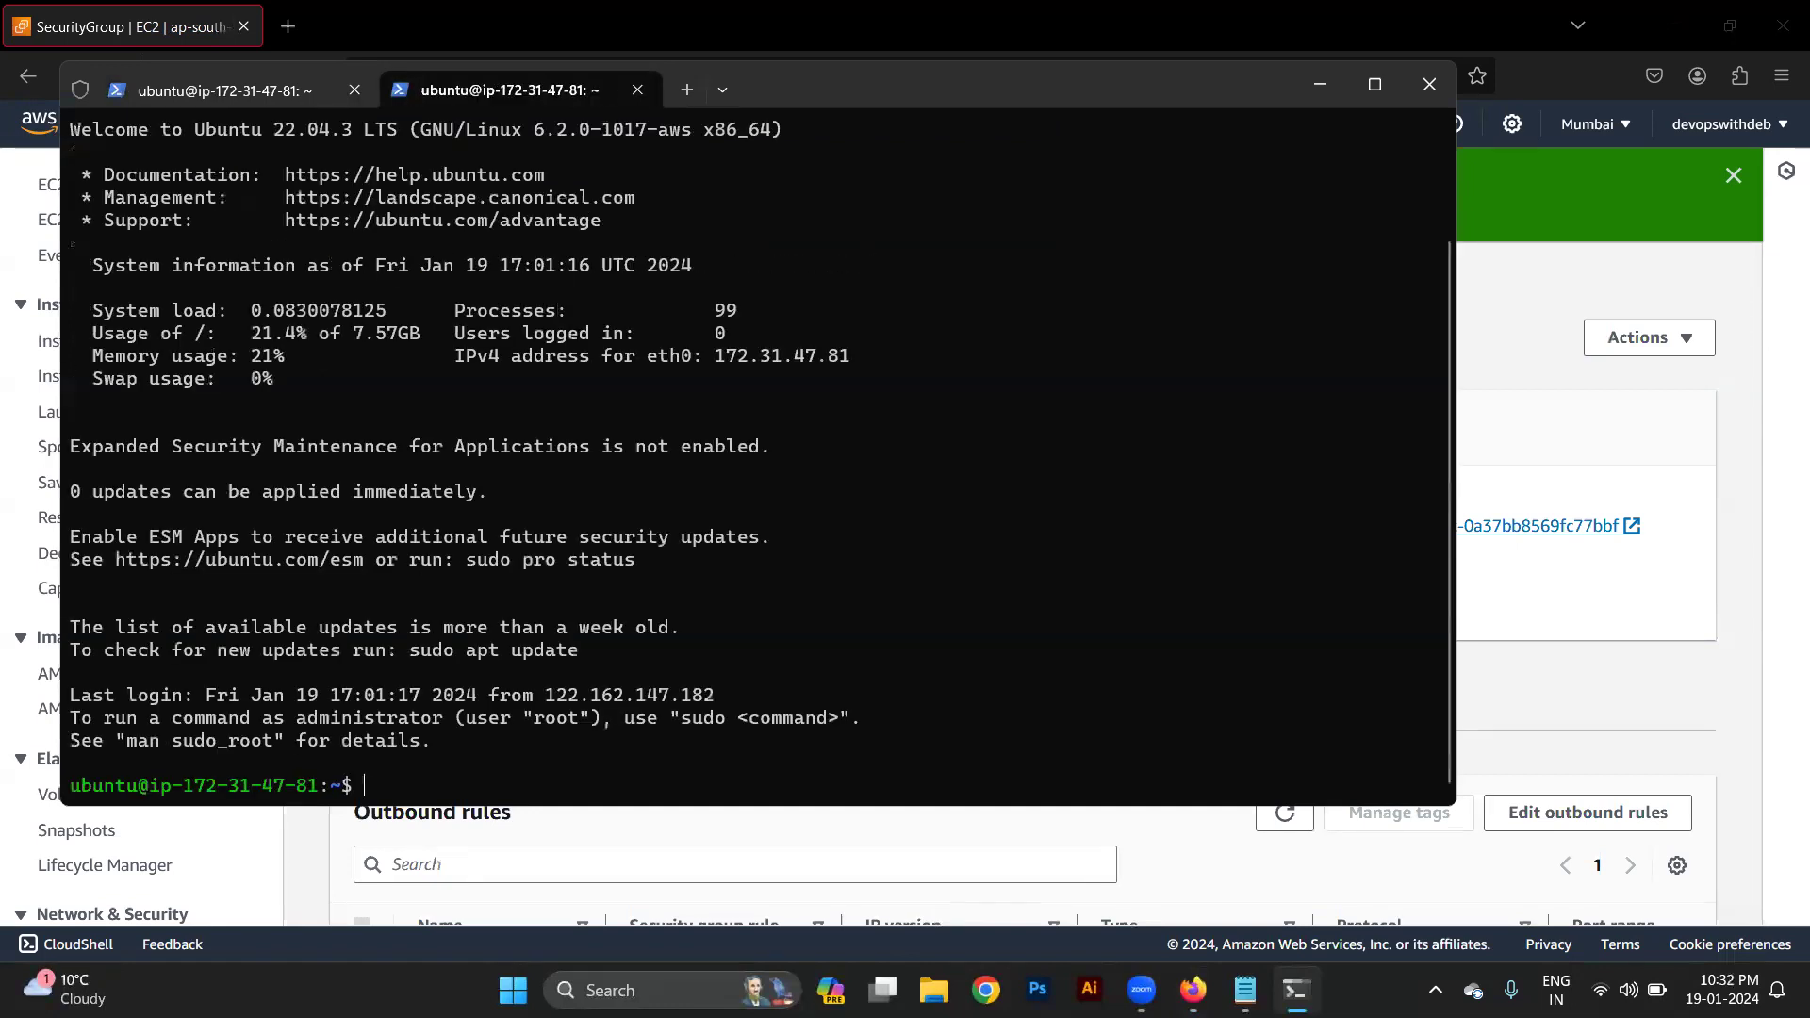
Discard the mistyped listing command and switch to the root user with sudo su -.
type("ls -alk")
key("BackSpace")
key("BackSpace")
key("BackSpace")
key("BackSpace")
key("BackSpace")
key("BackSpace")
key("BackSpace")
key("BackSpace")
type("sudo su -")
key("Return")
Ping google.com from the root shell to test access without outbound rules.
type("pi")
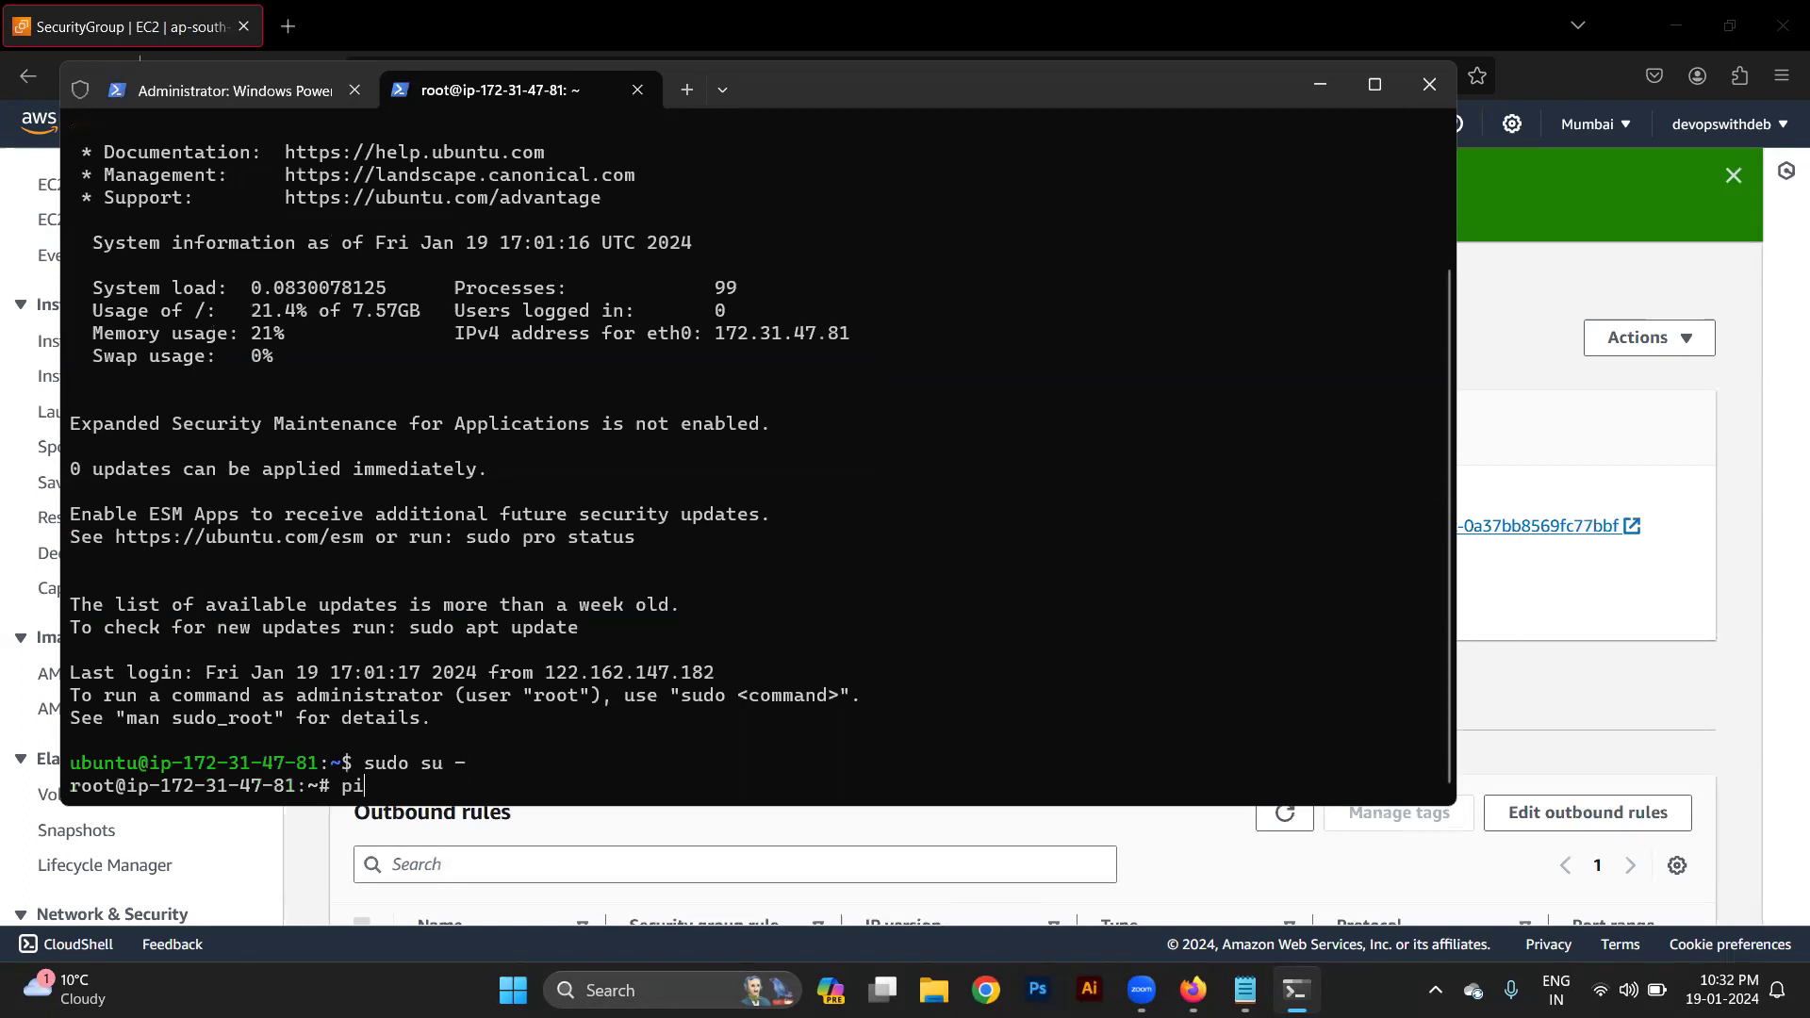
type("ng google.com")
key("Return")
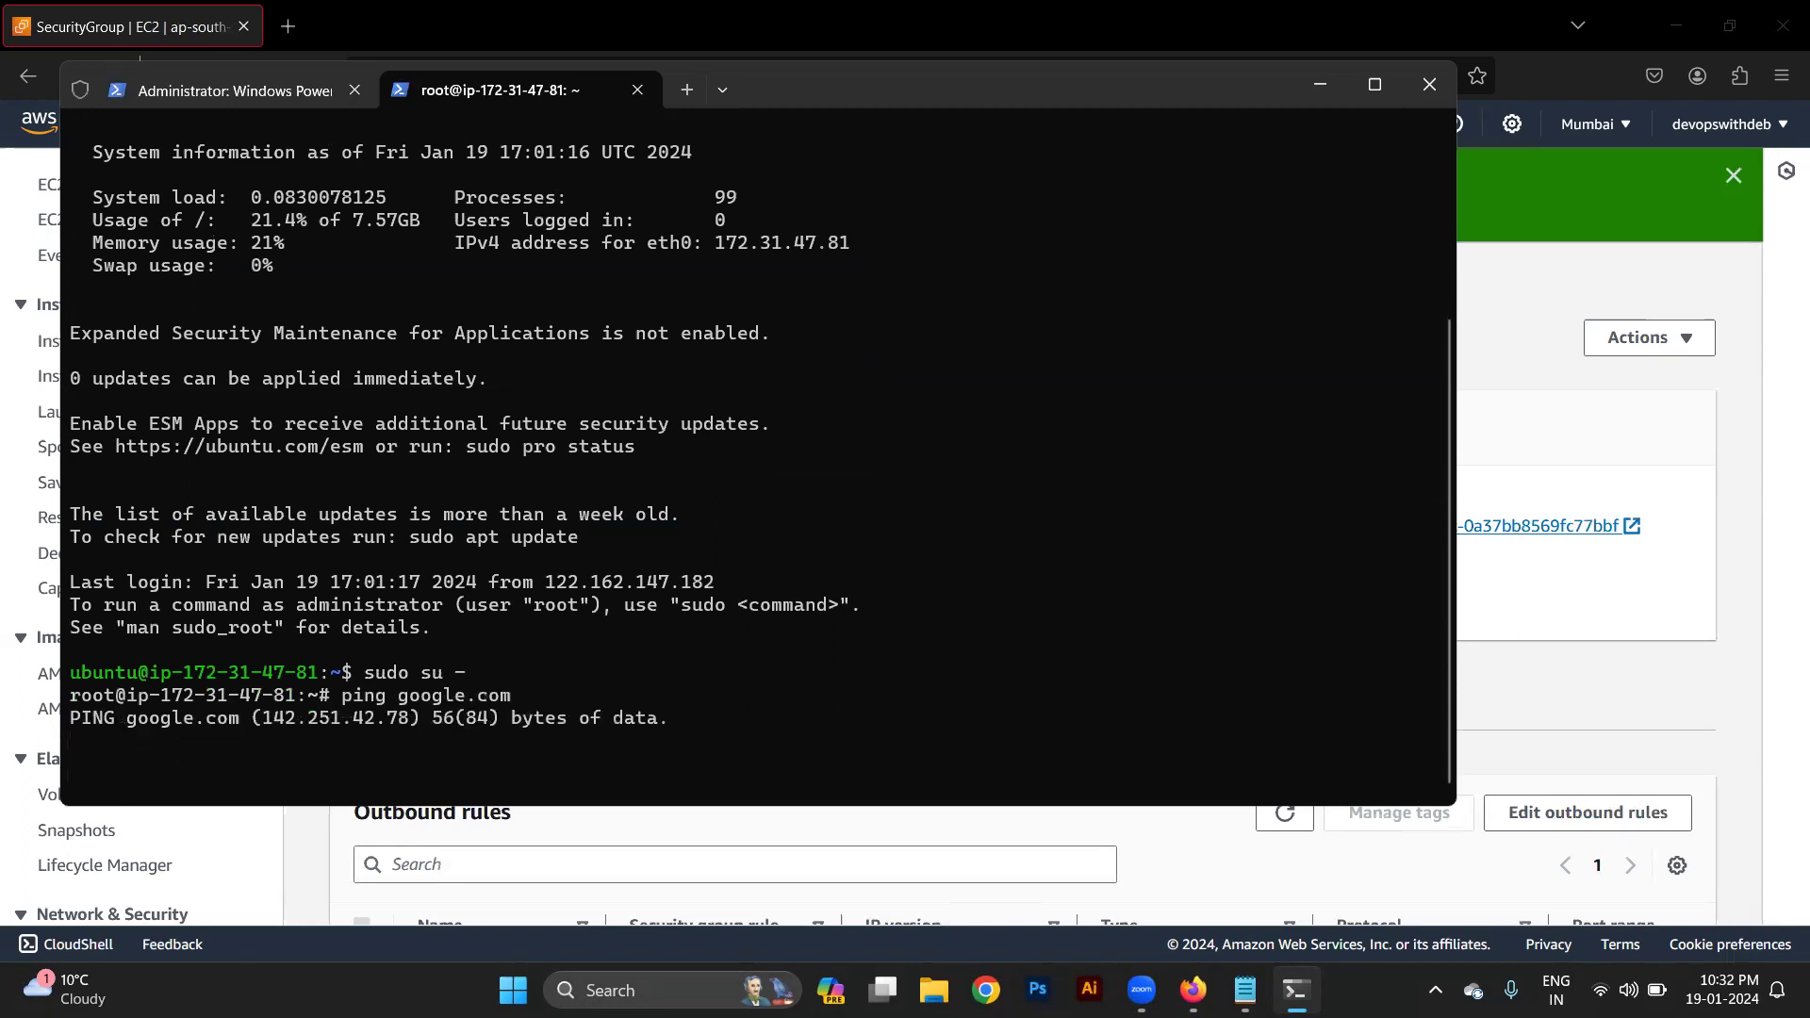
Switch to the browser, add an All traffic outbound rule to Testing-abc with destination Anywhere-IPv4, and save the rules.
key("alt+Tab")
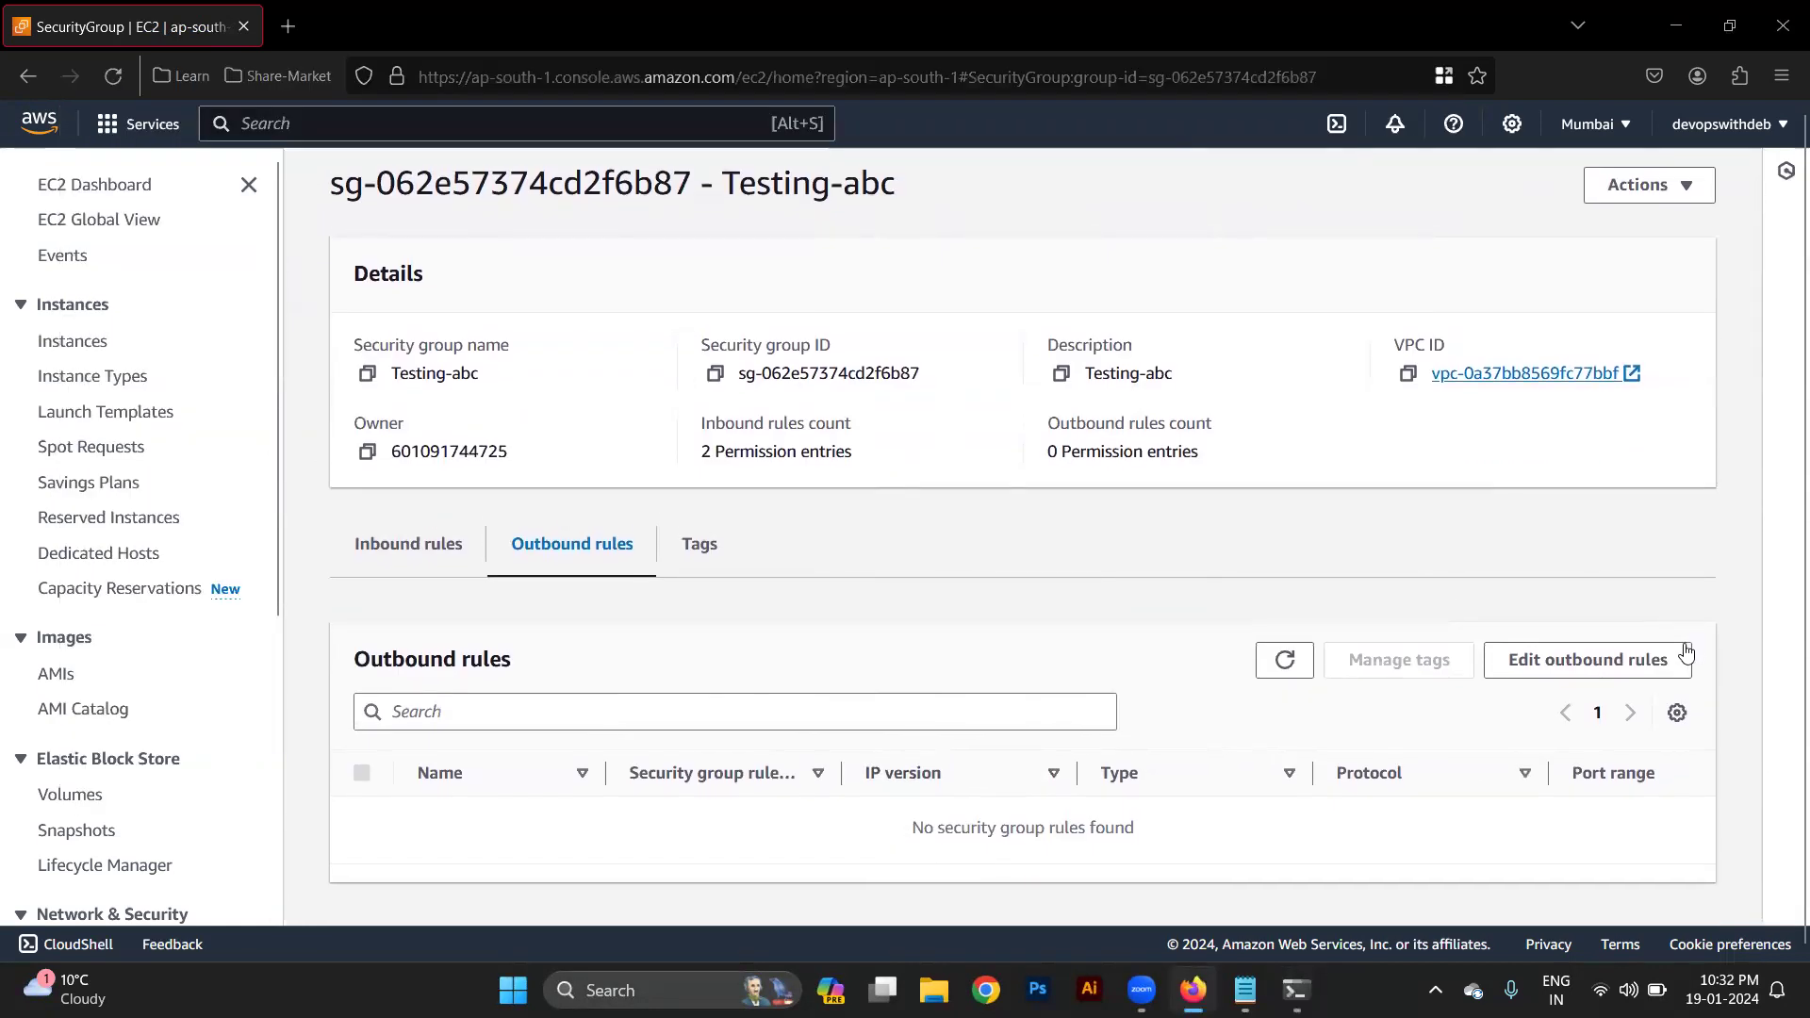
left_click(1664, 655)
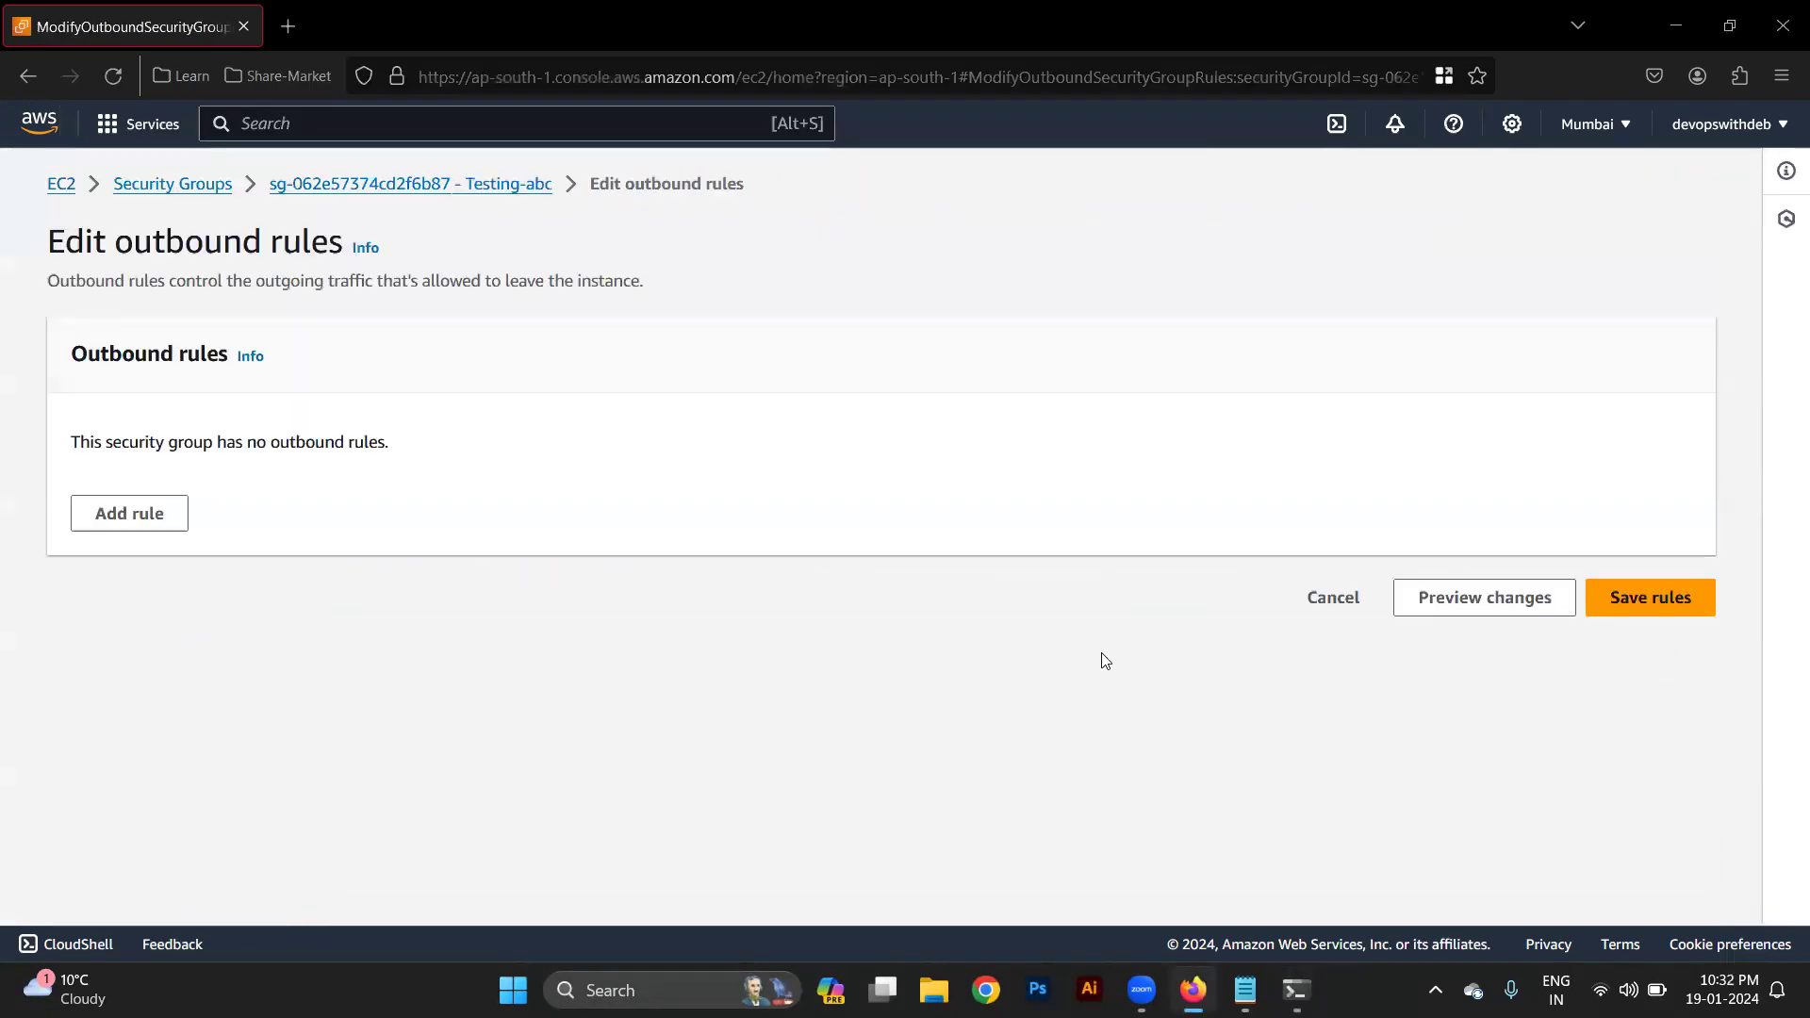
left_click(168, 509)
left_click(481, 539)
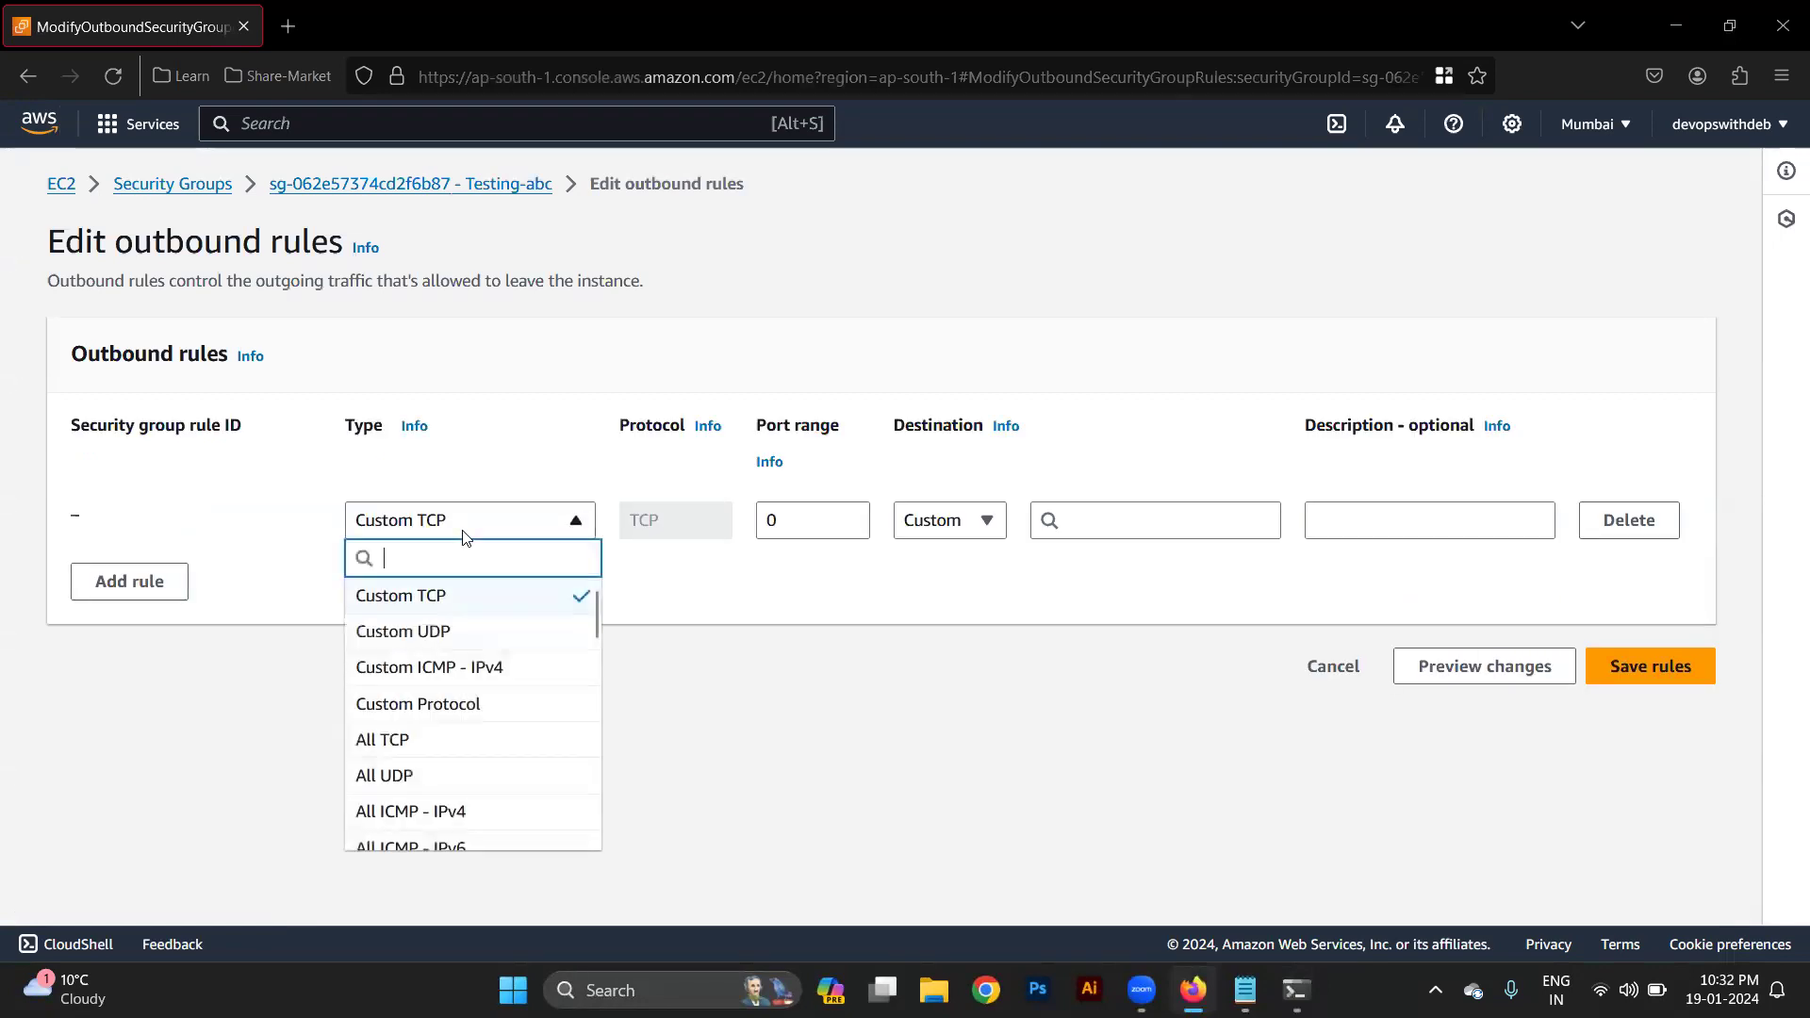
scroll(425, 755, "down", 3)
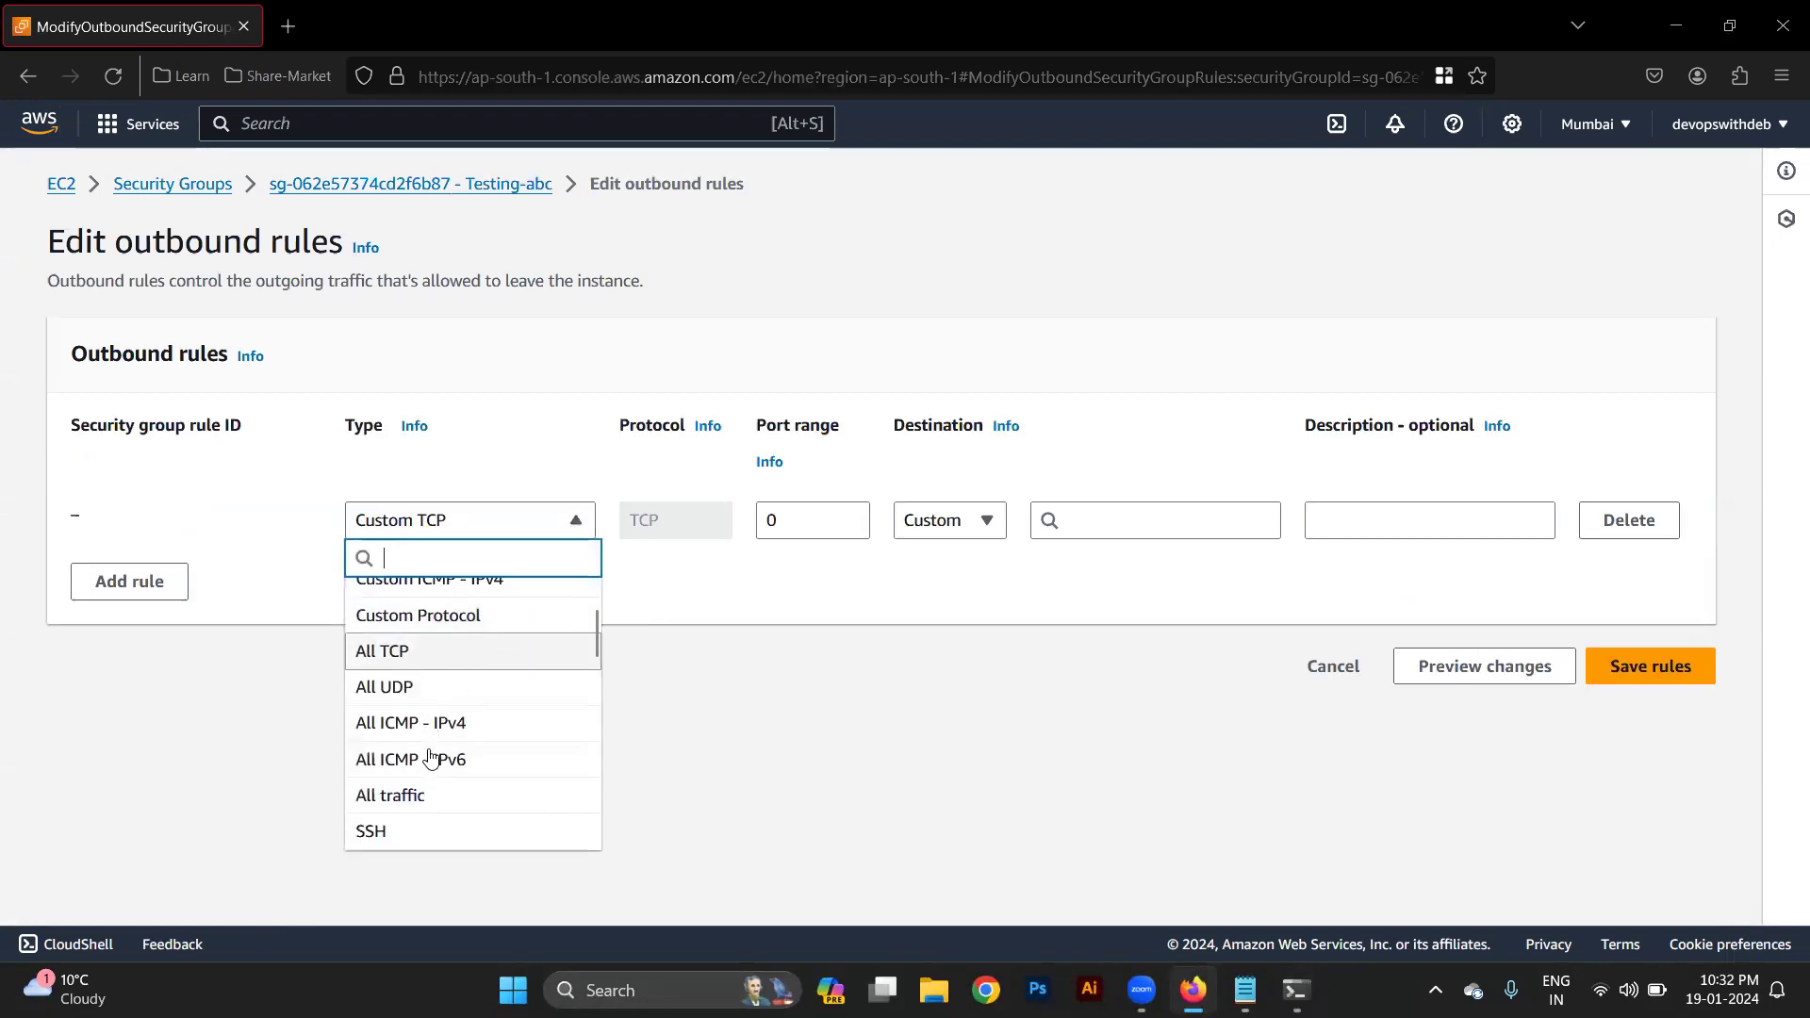
left_click(401, 754)
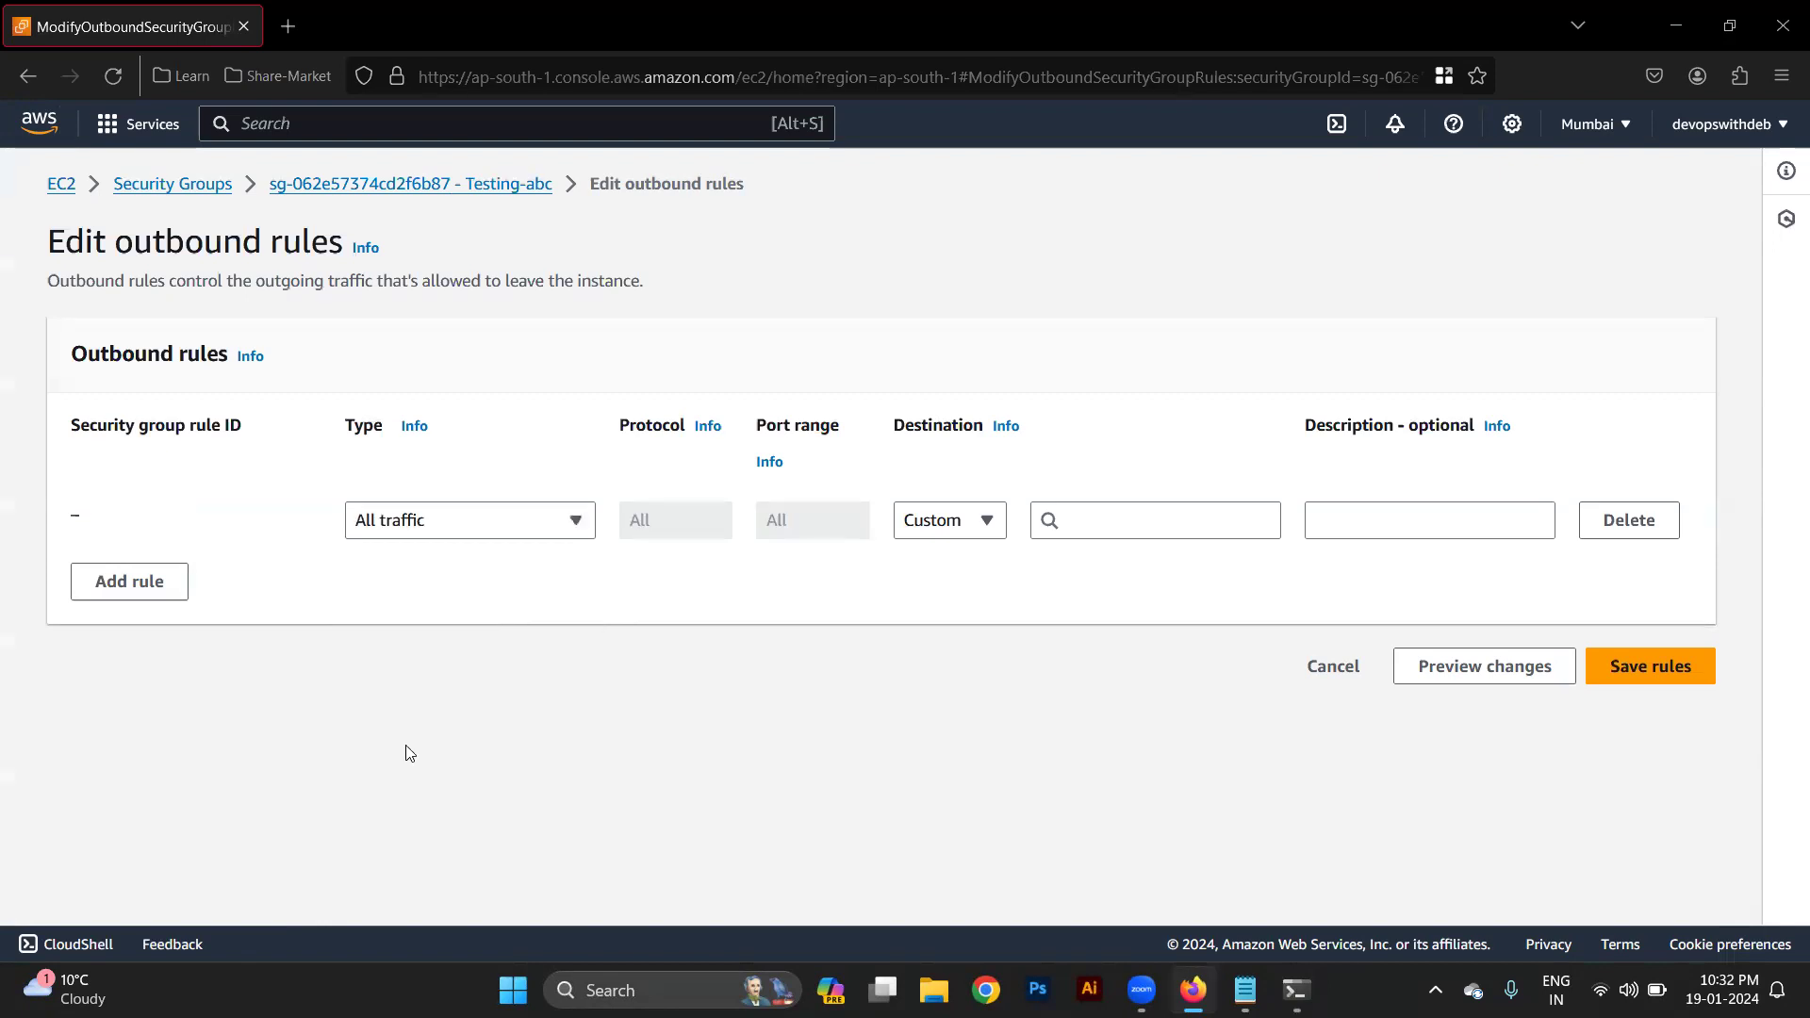
left_click(952, 526)
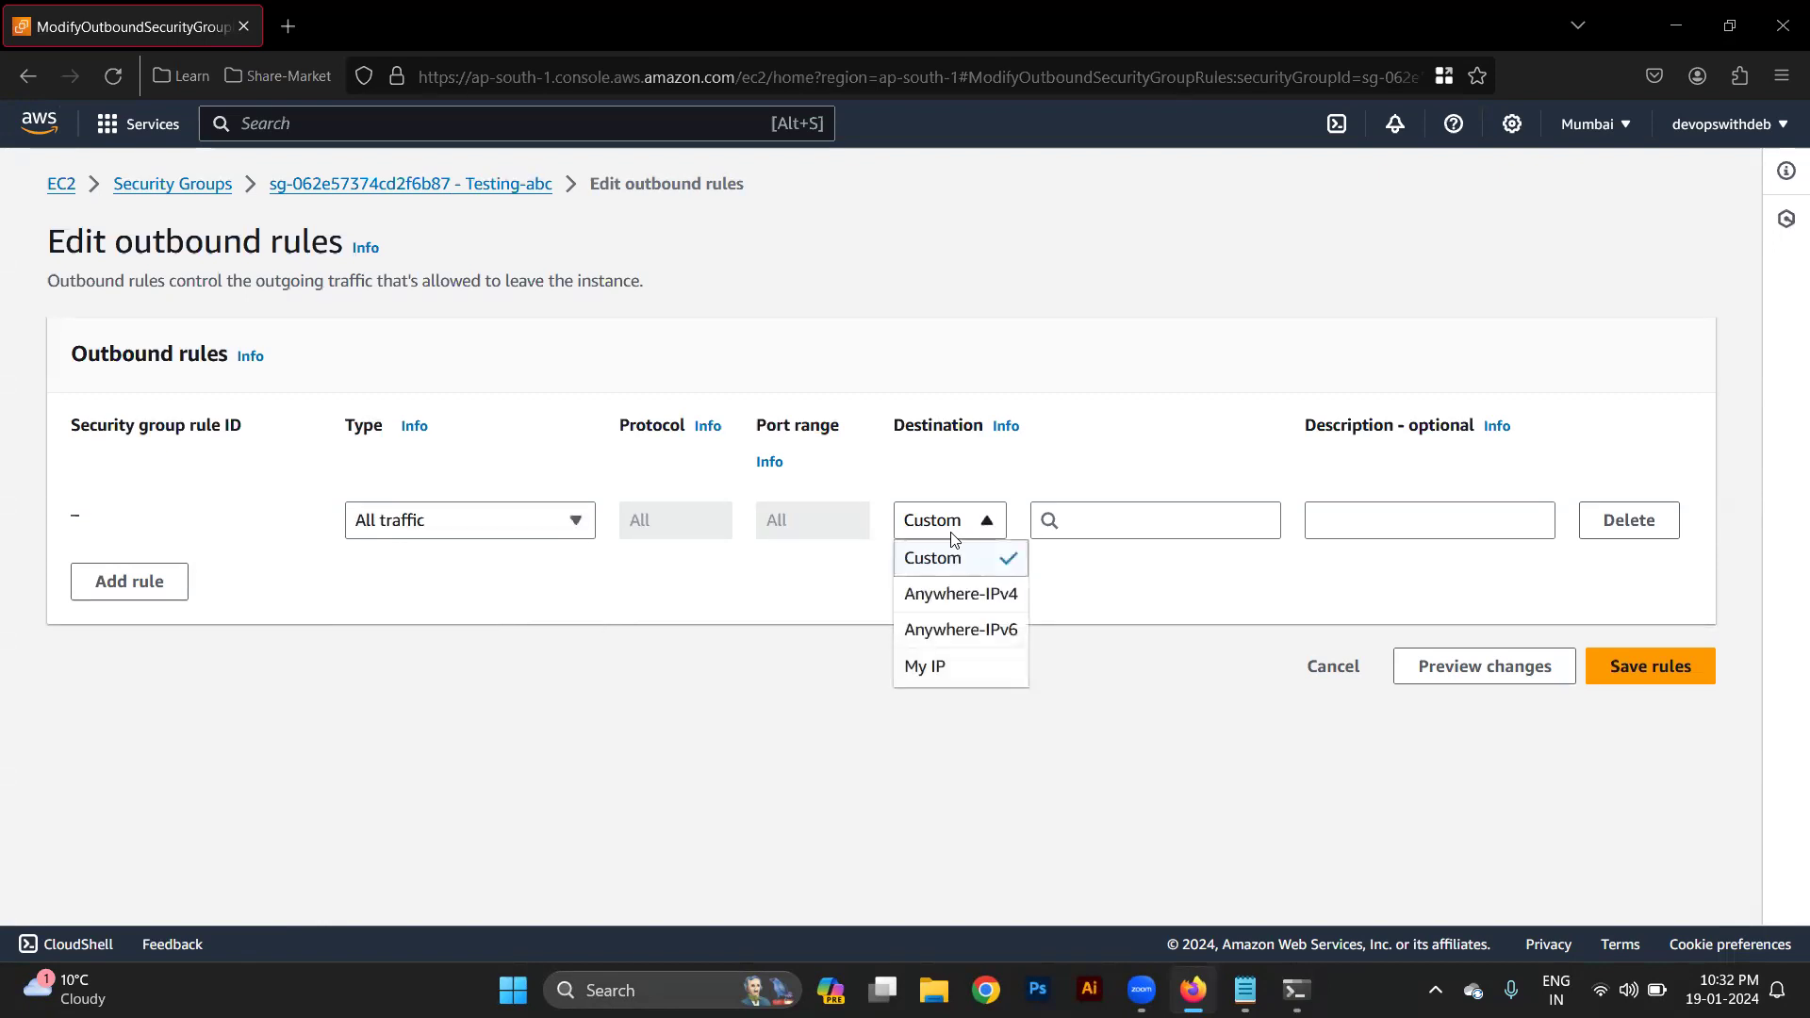
left_click(962, 602)
left_click(1626, 795)
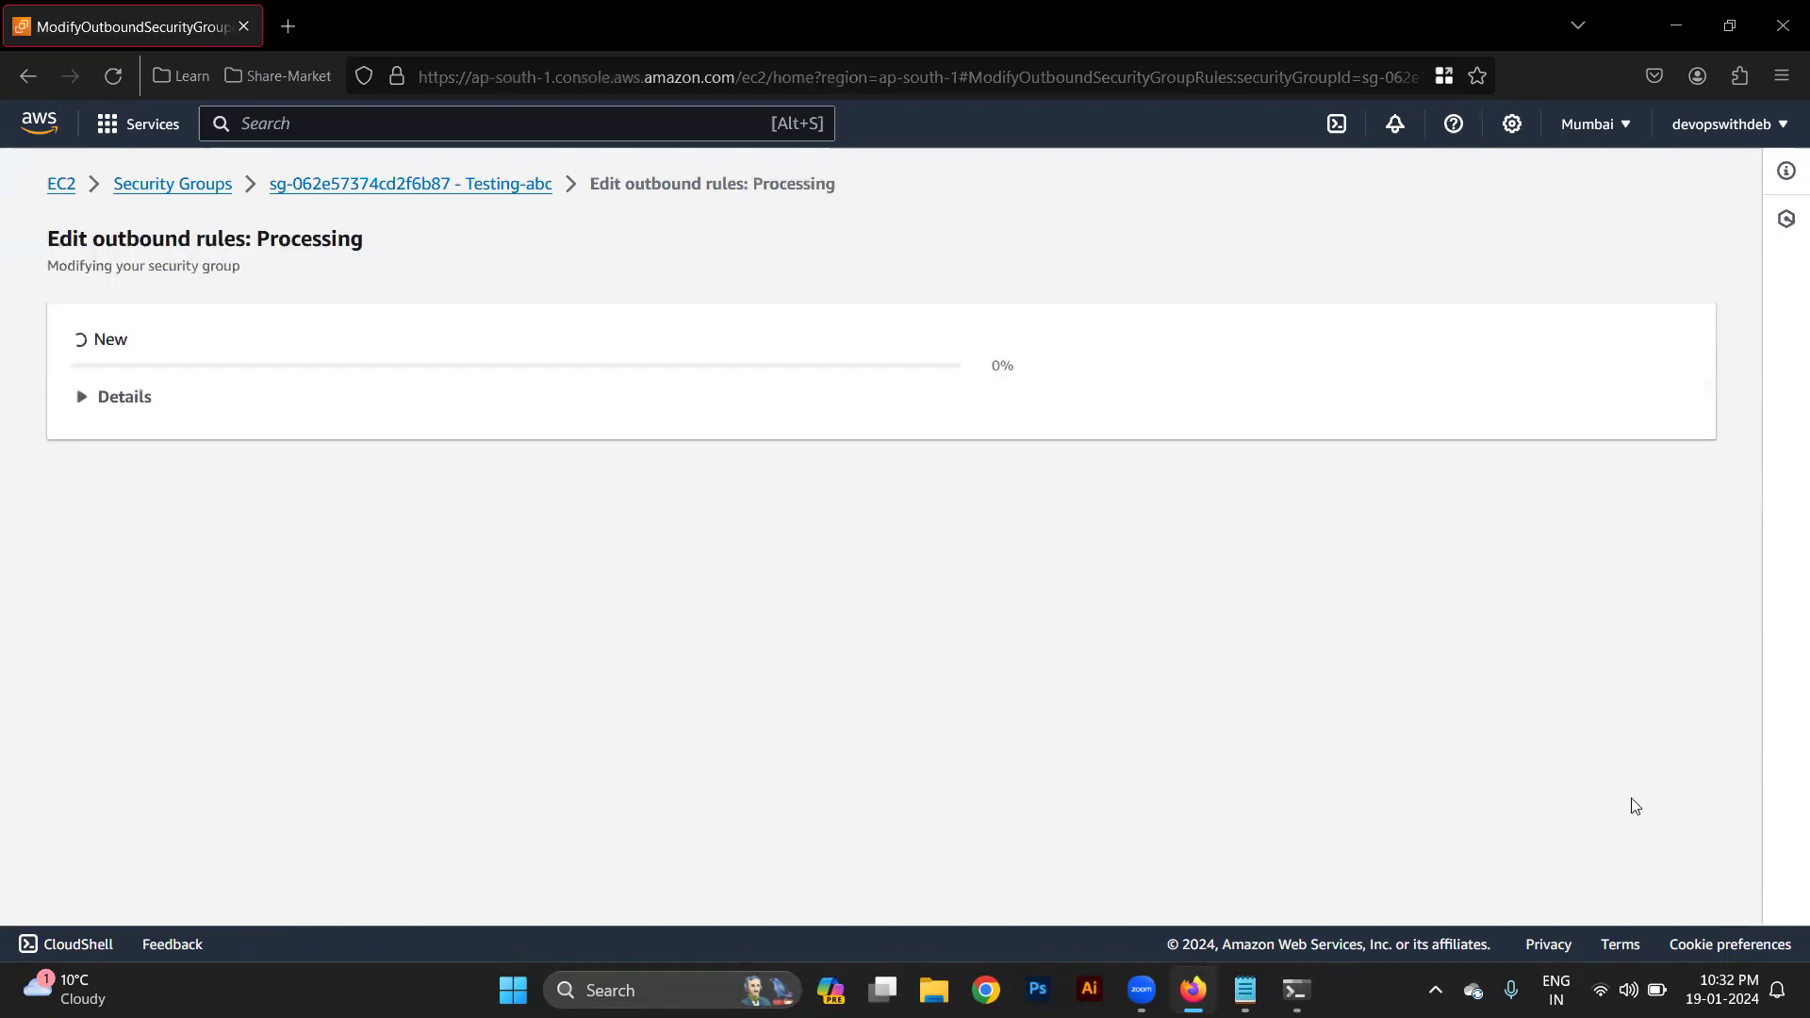
Switch to the terminal, check the ping replies from google.com and stop the ping.
key("alt+Tab")
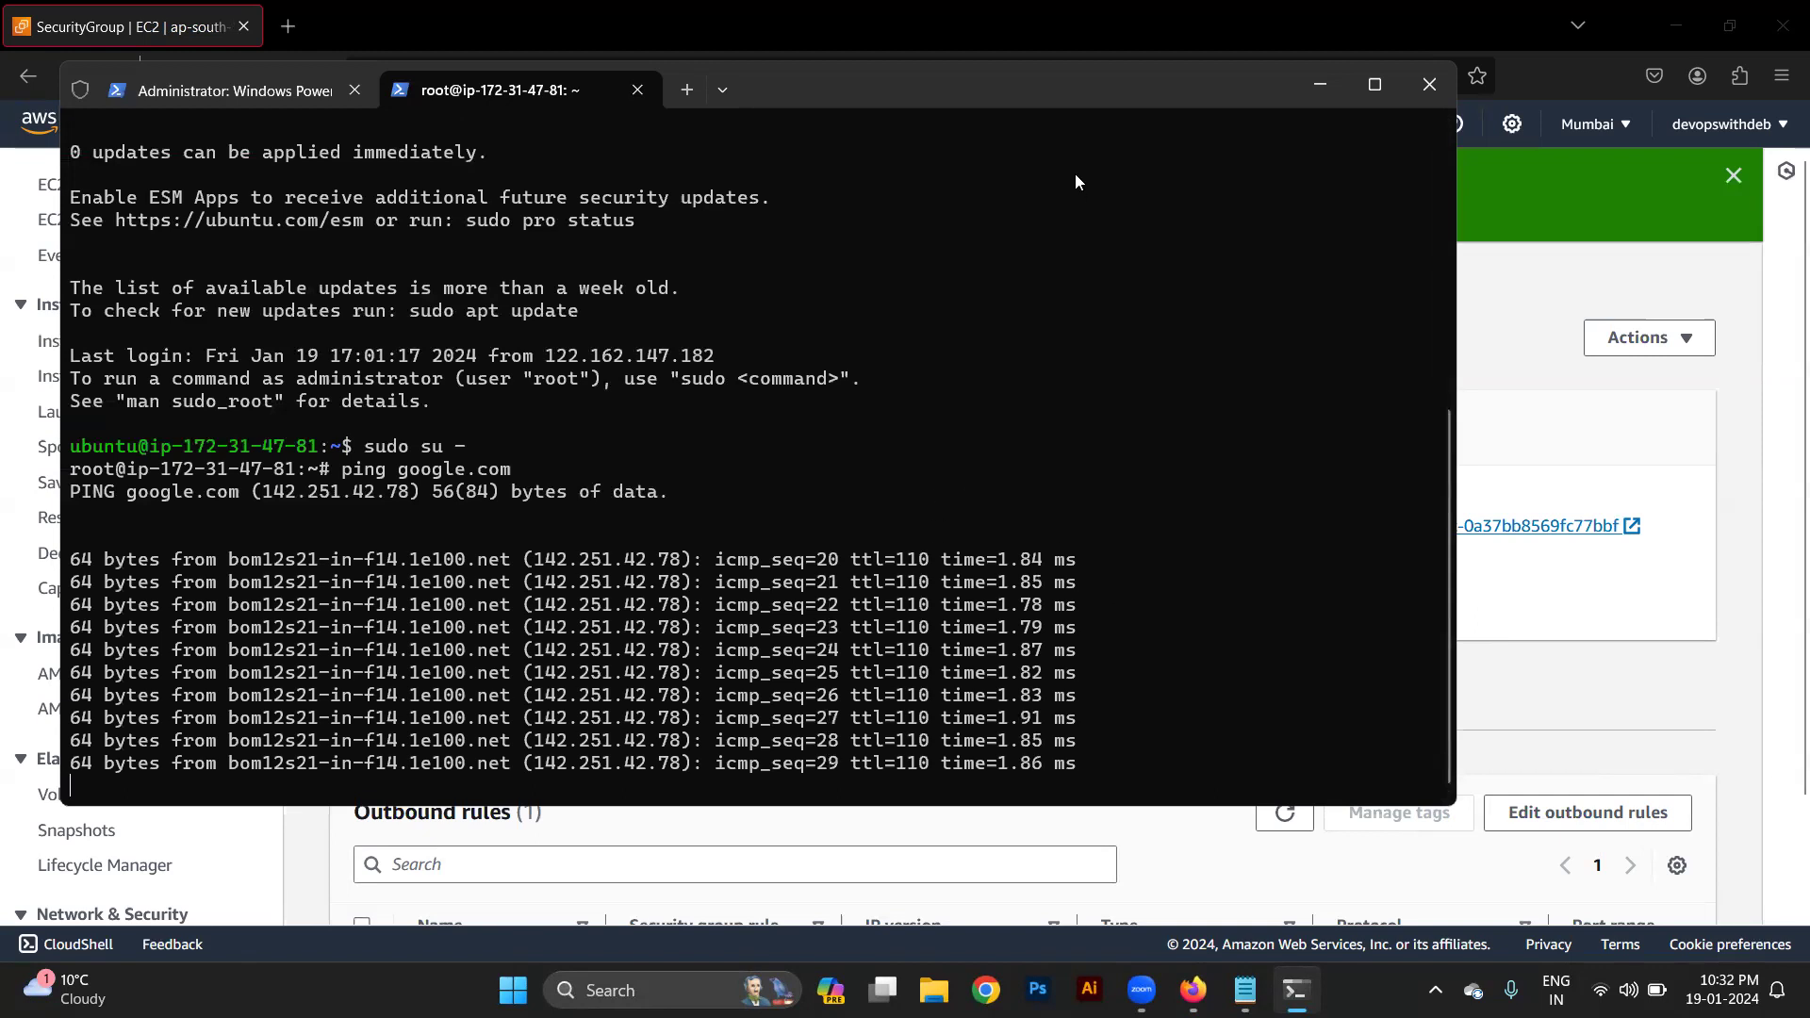
key("ctrl+c")
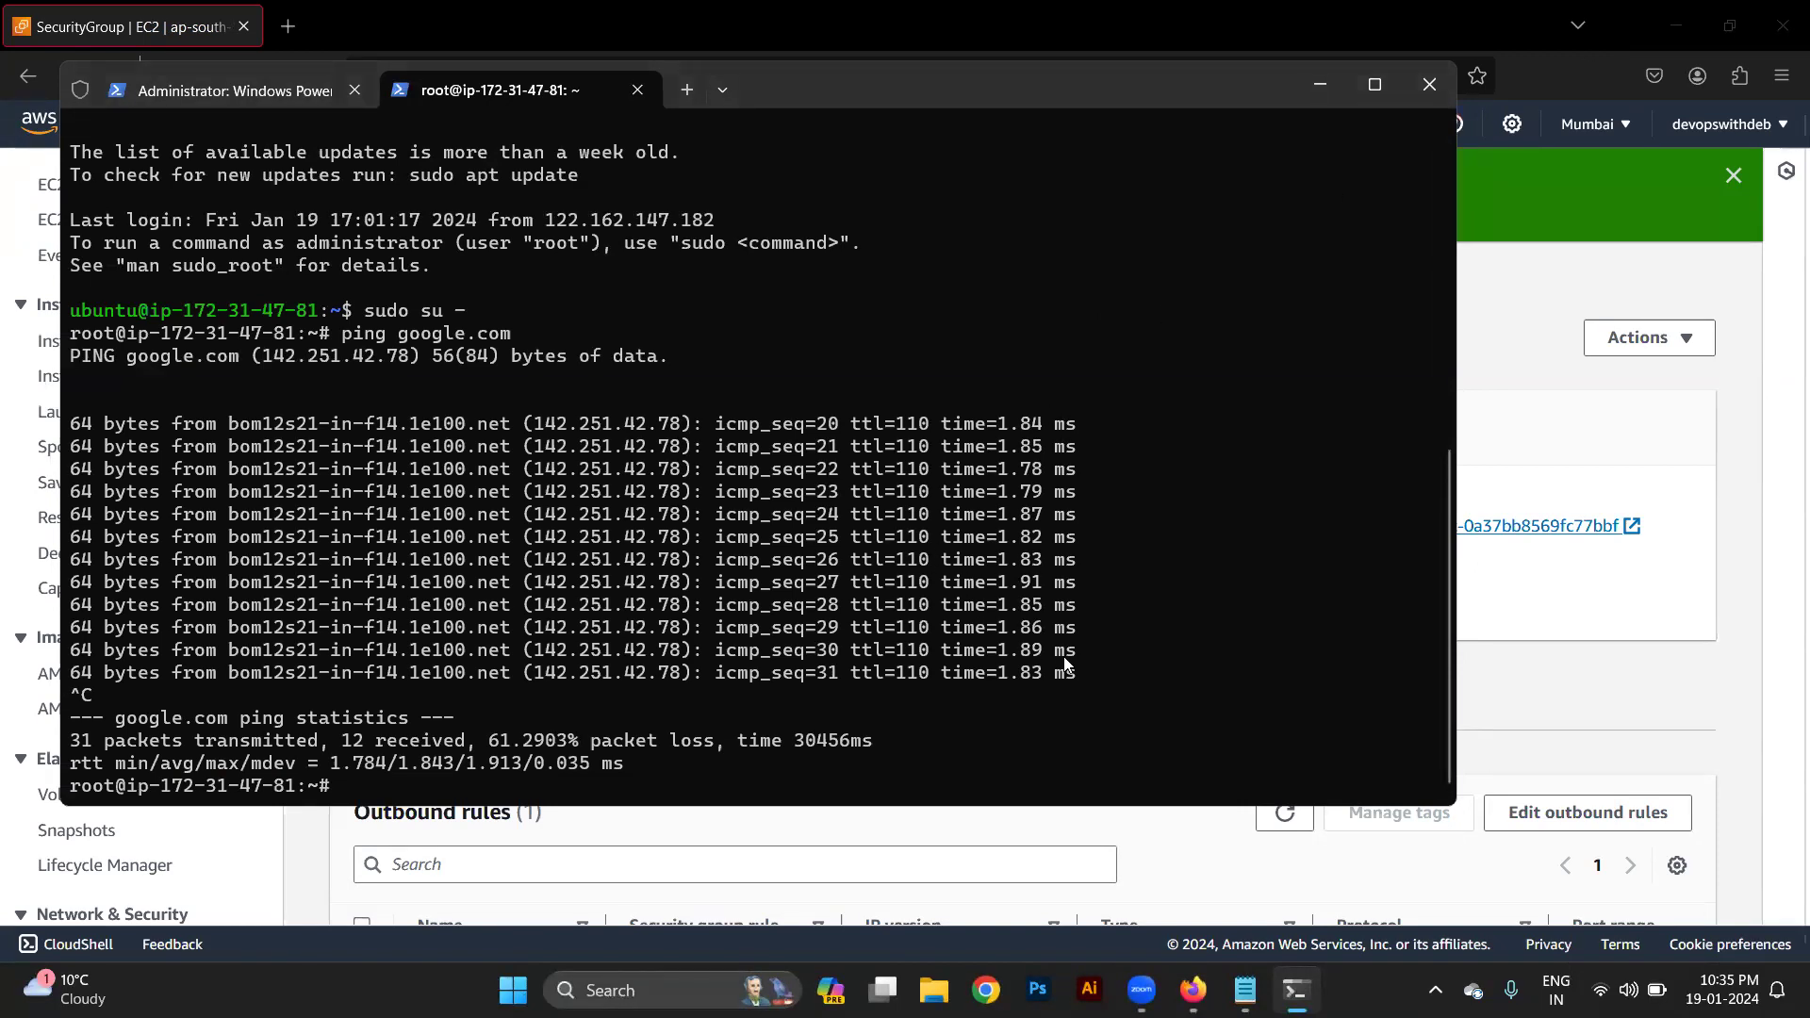
Switch to the browser, go to the Instances list and show the details of the First instance.
left_click(1554, 403)
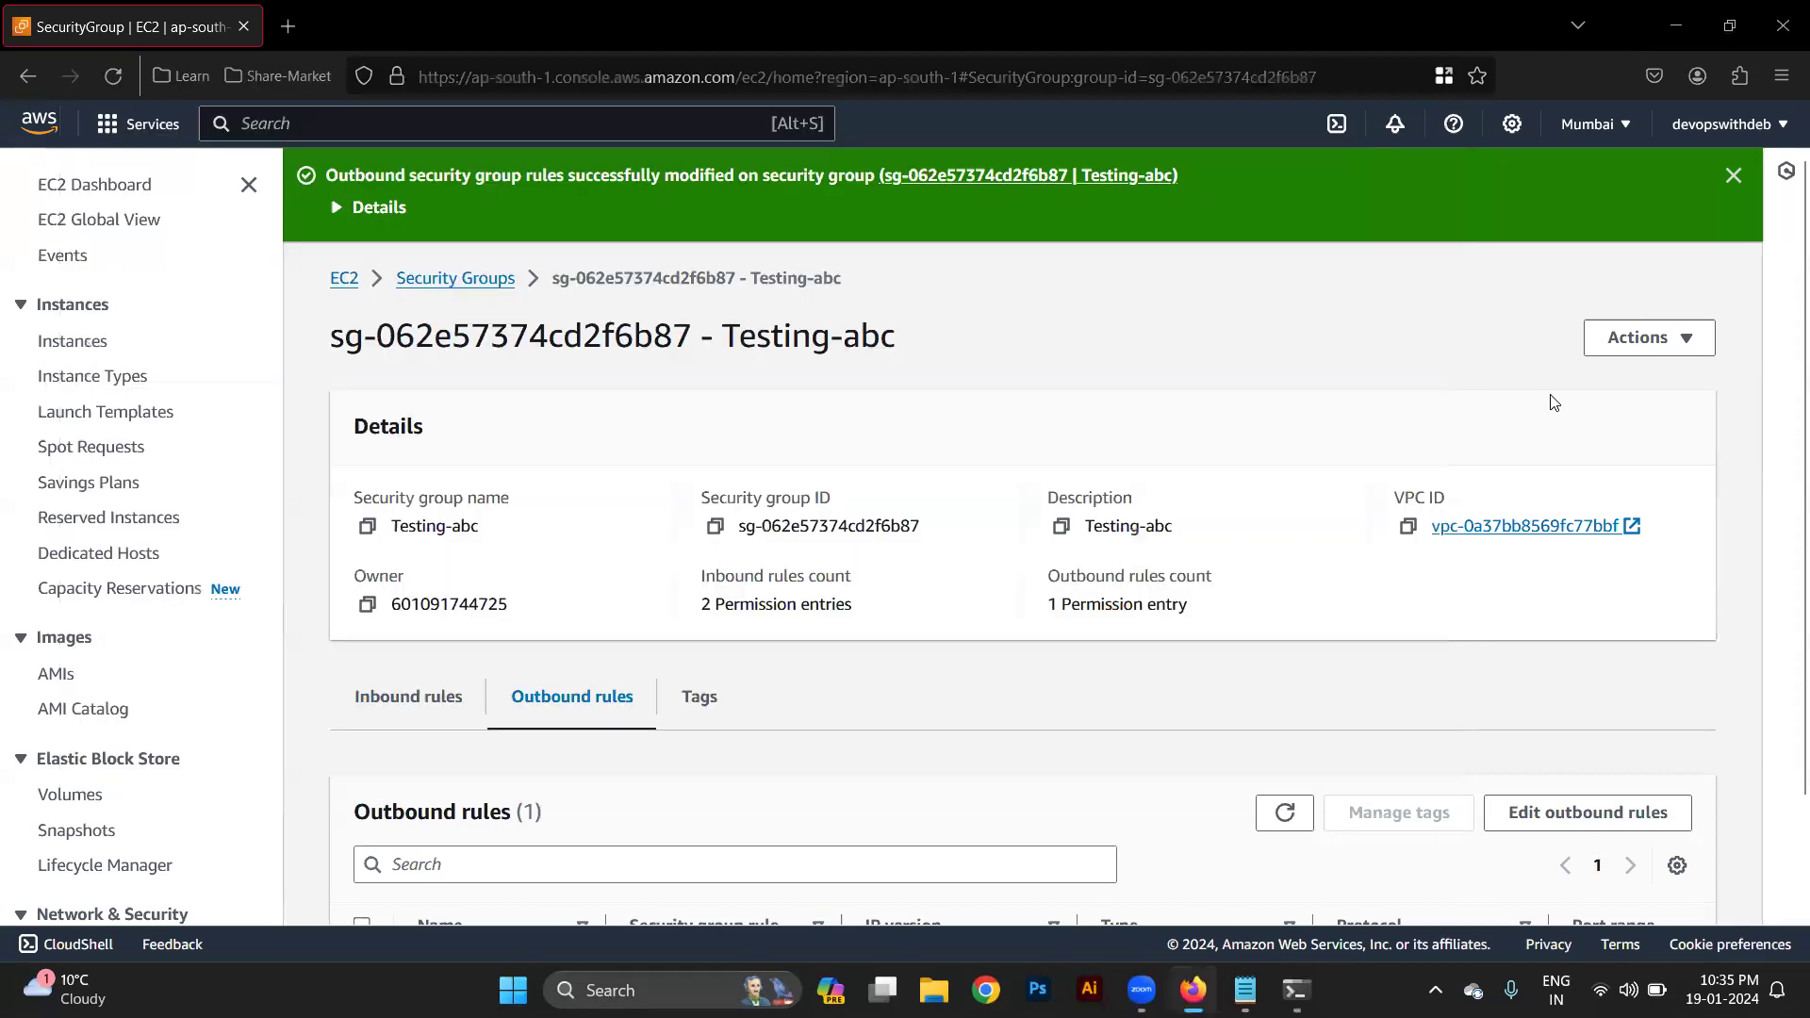
left_click(74, 345)
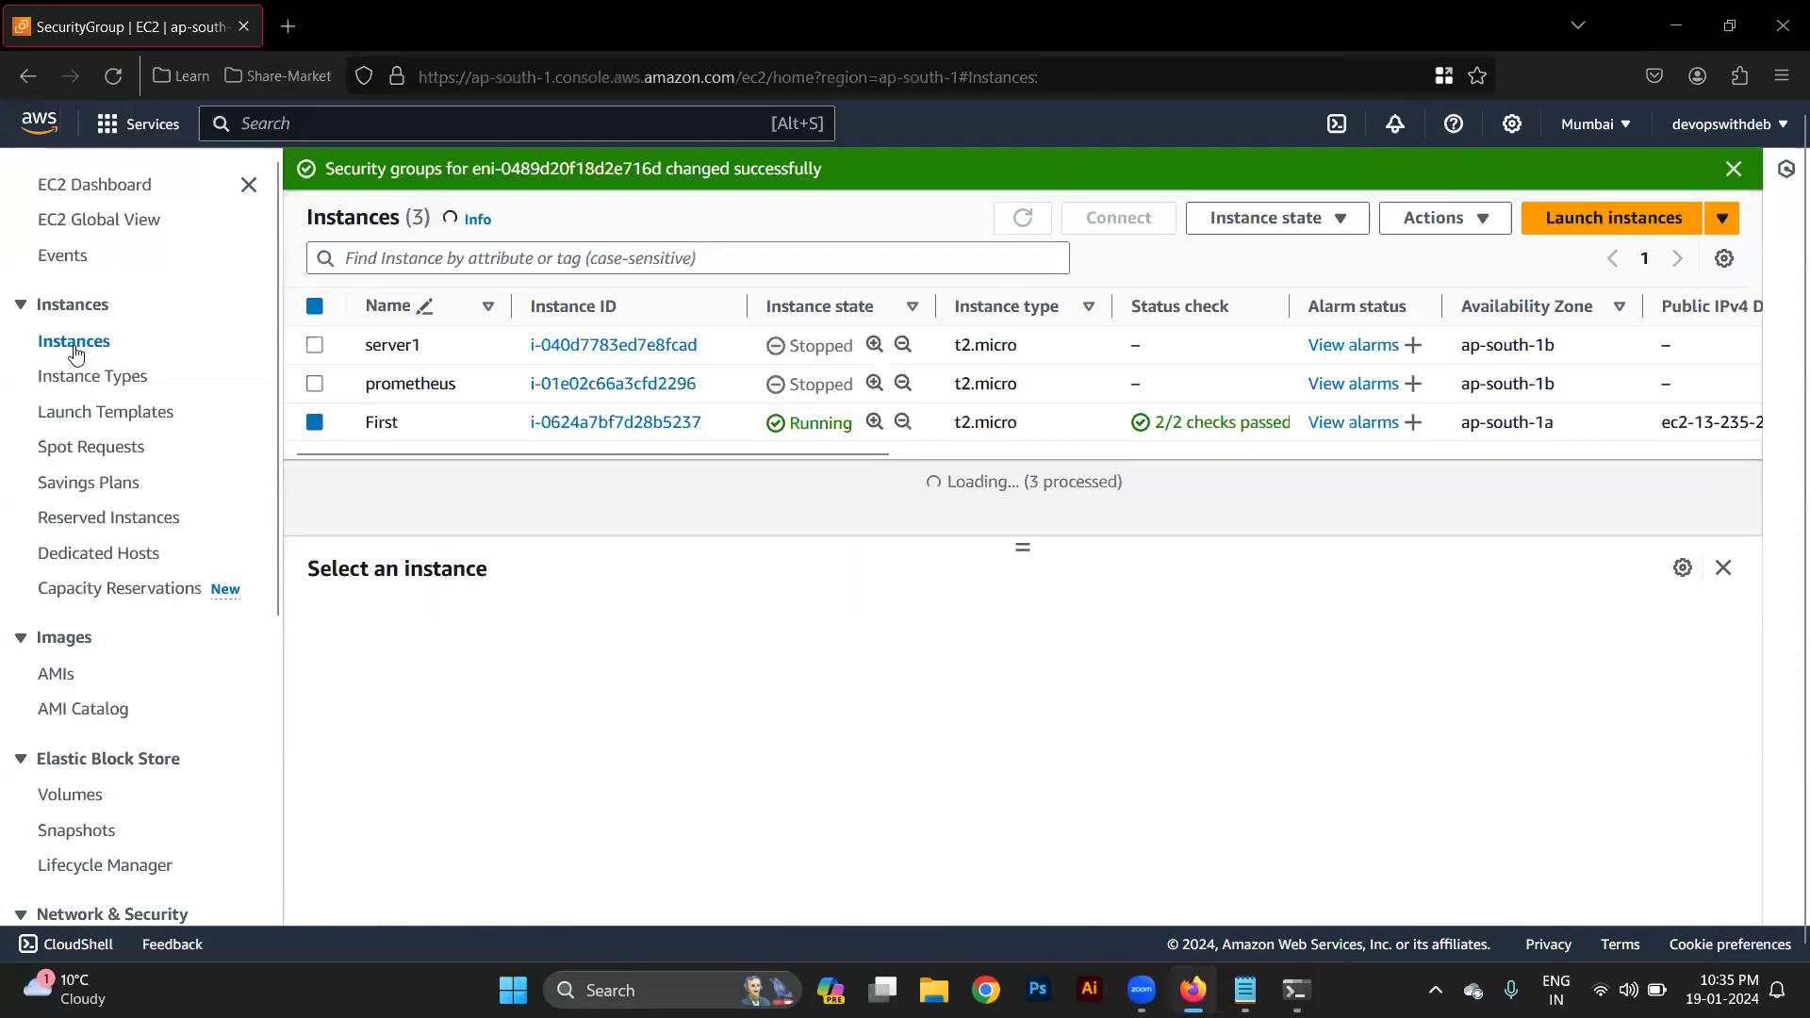
left_click(1082, 434)
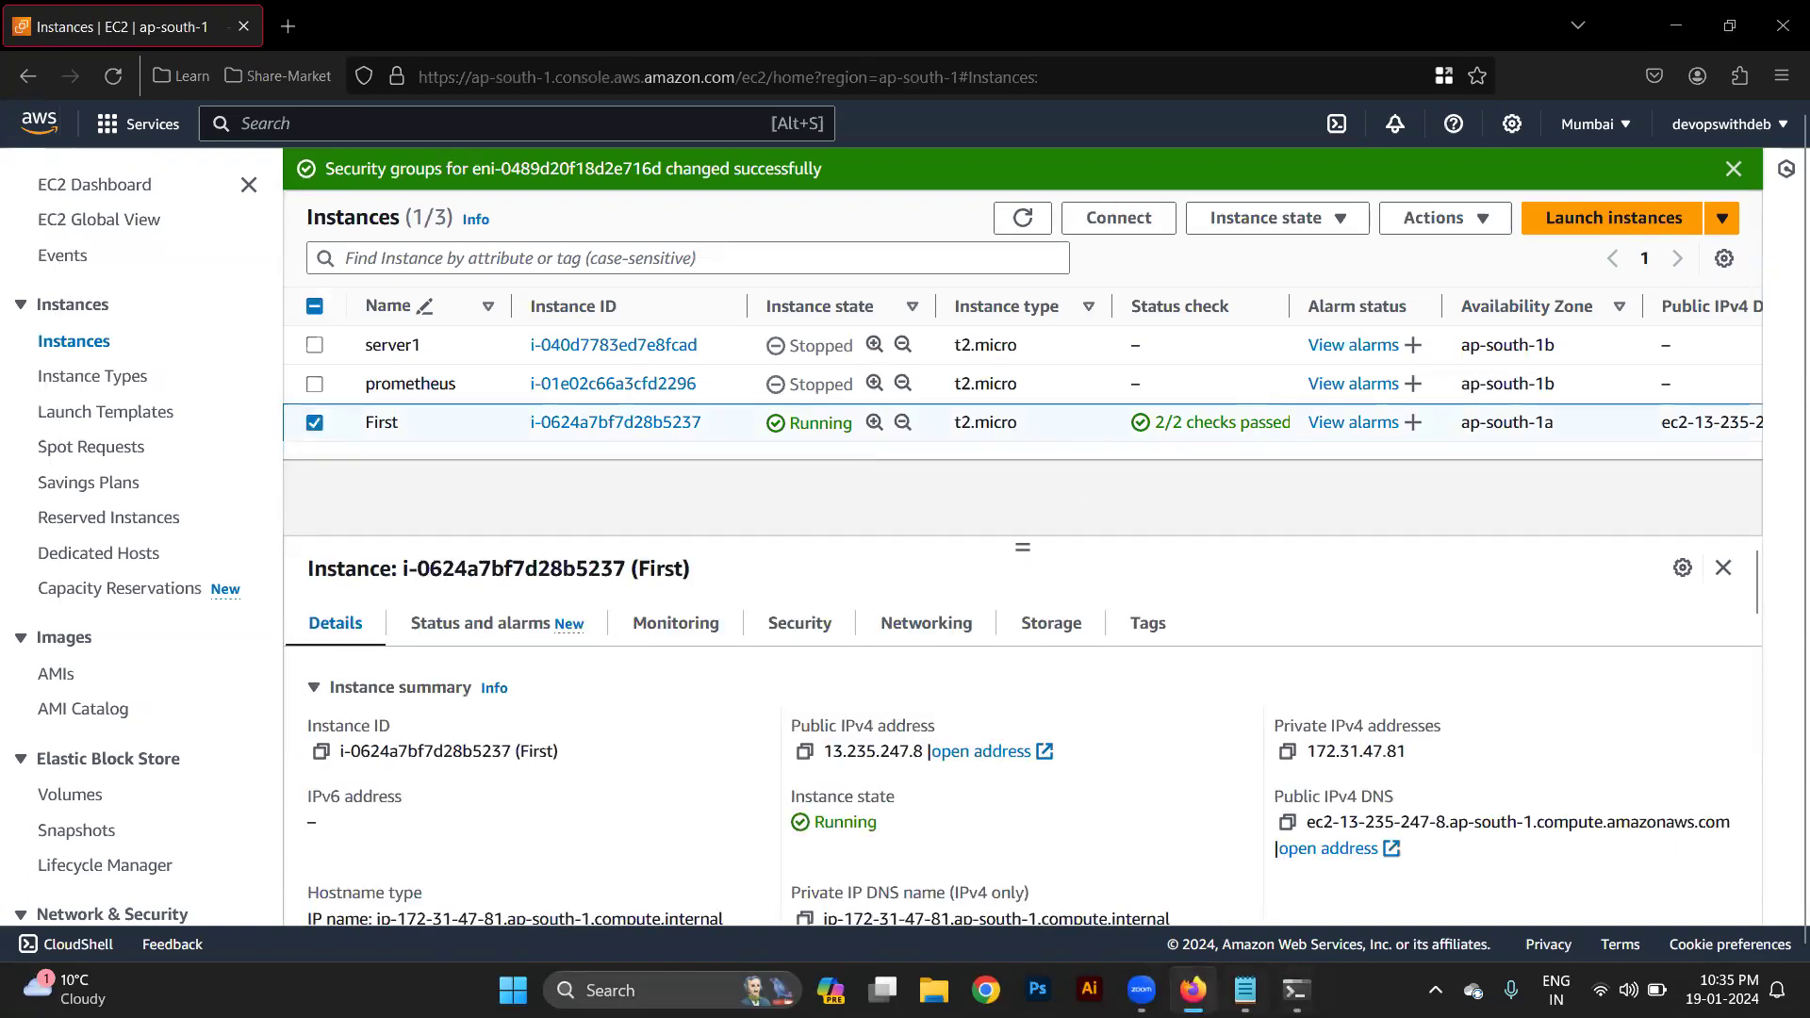
Switch to the Notepad notes and add the line "cannot be blocked any IP" below the outbound rule definition.
left_click(1296, 990)
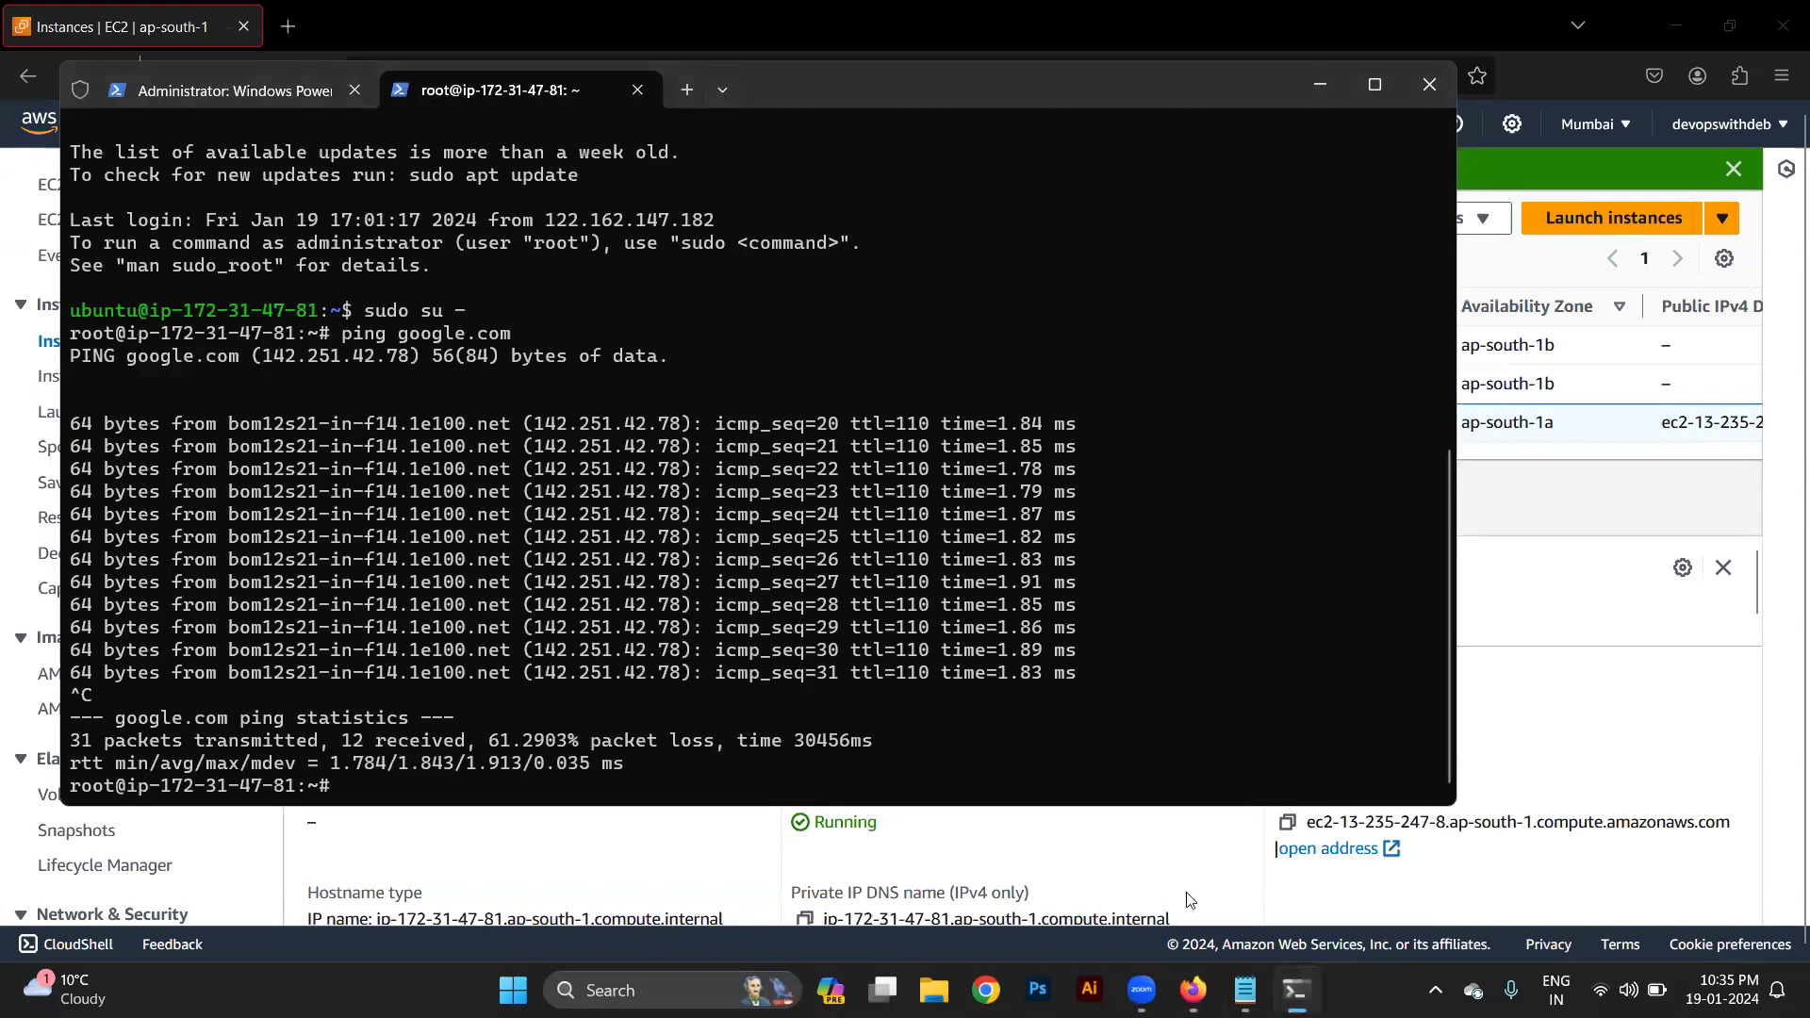
mouse_move(1242, 964)
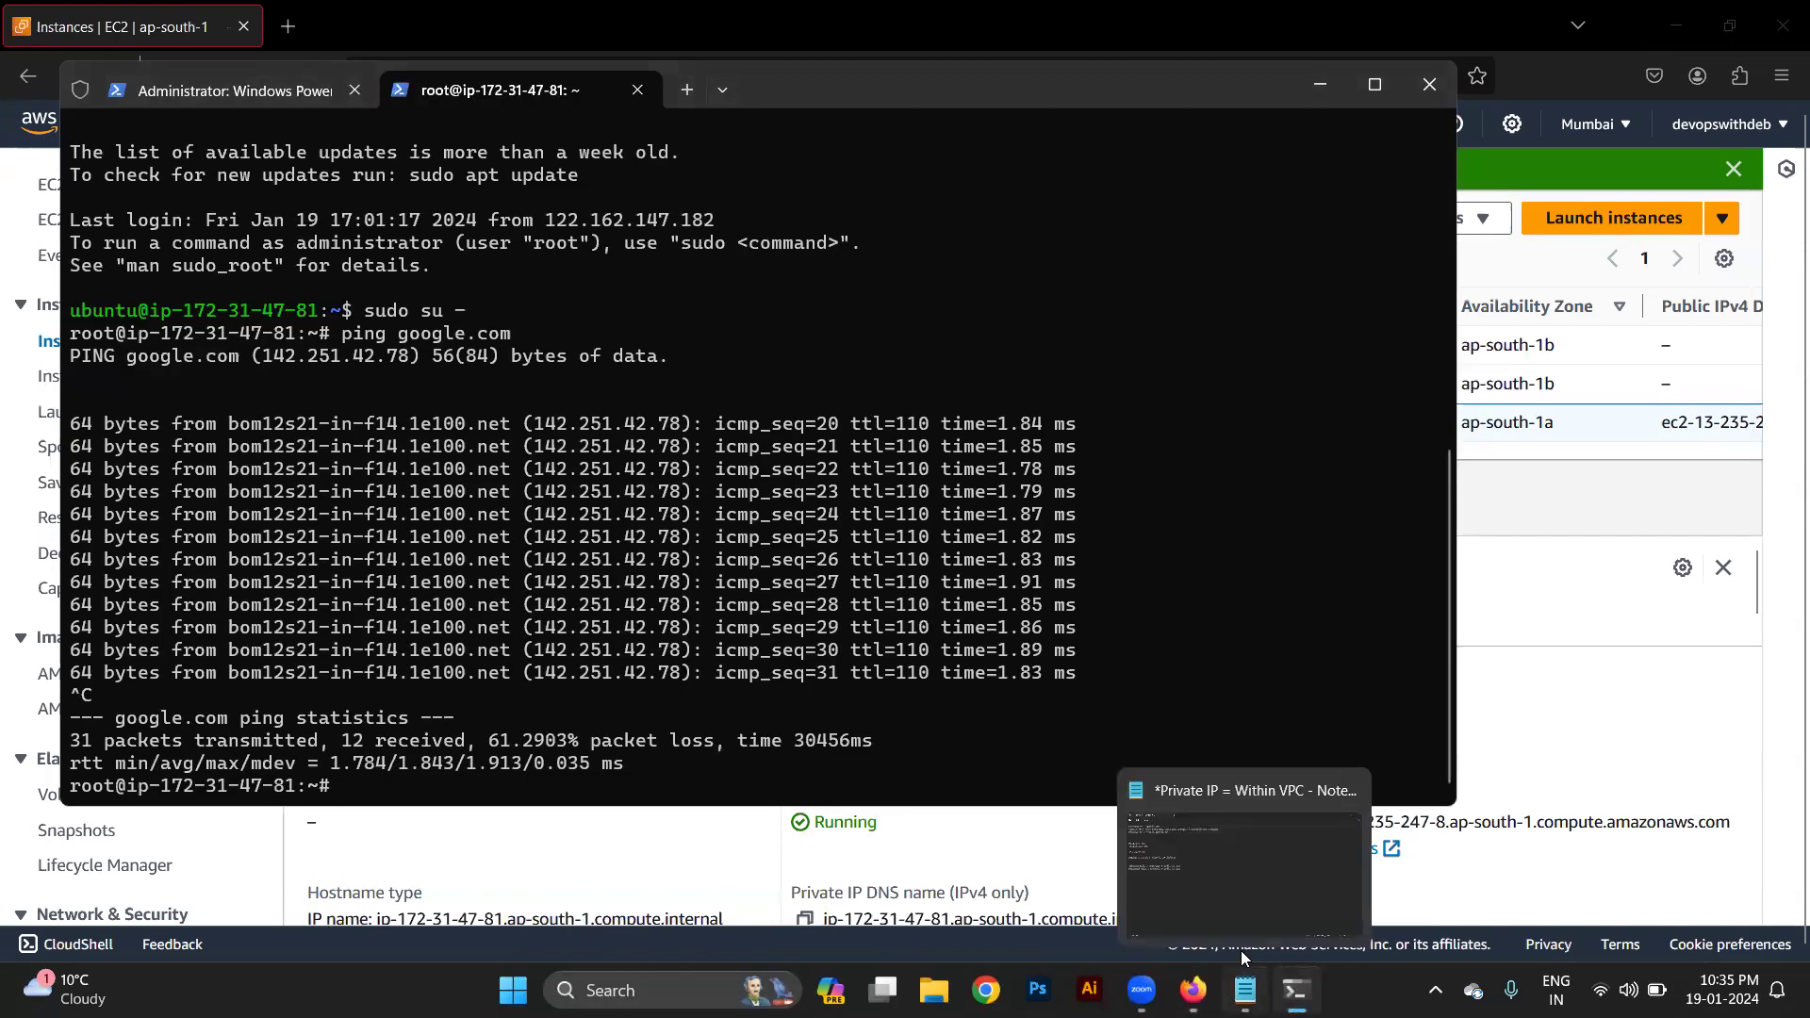
left_click(1207, 846)
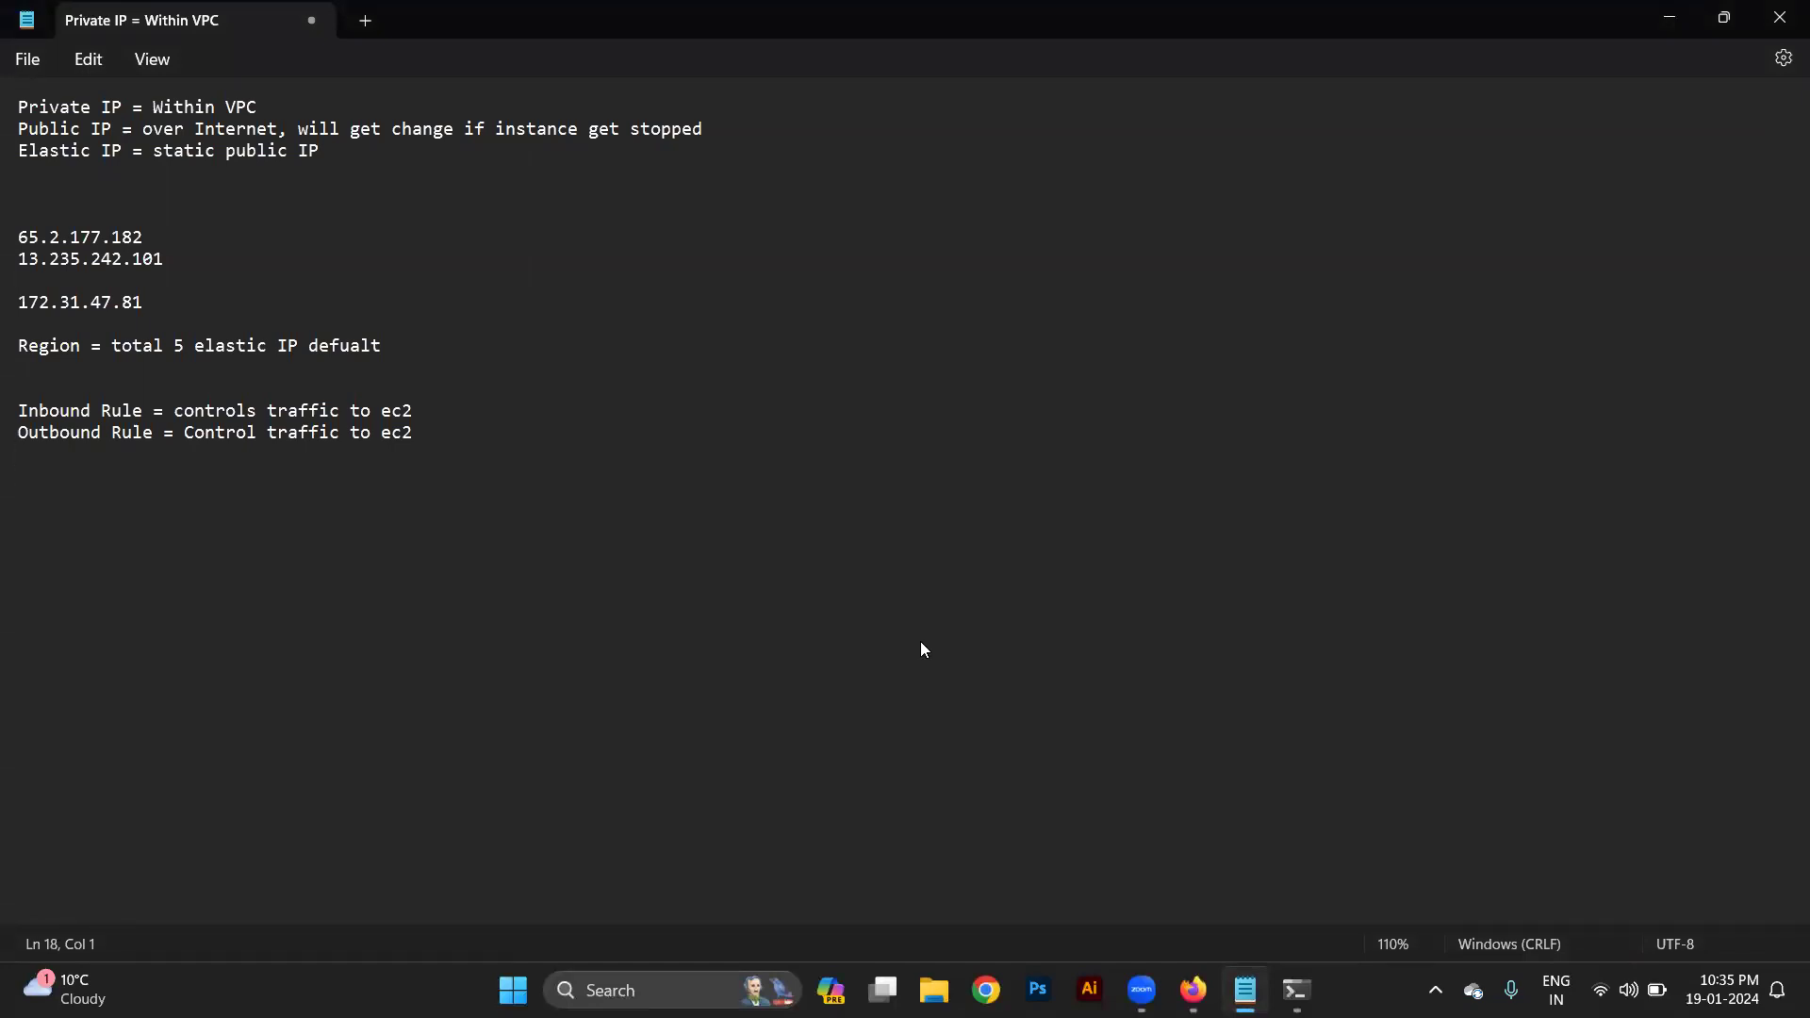
type("cannot be blocked any IP")
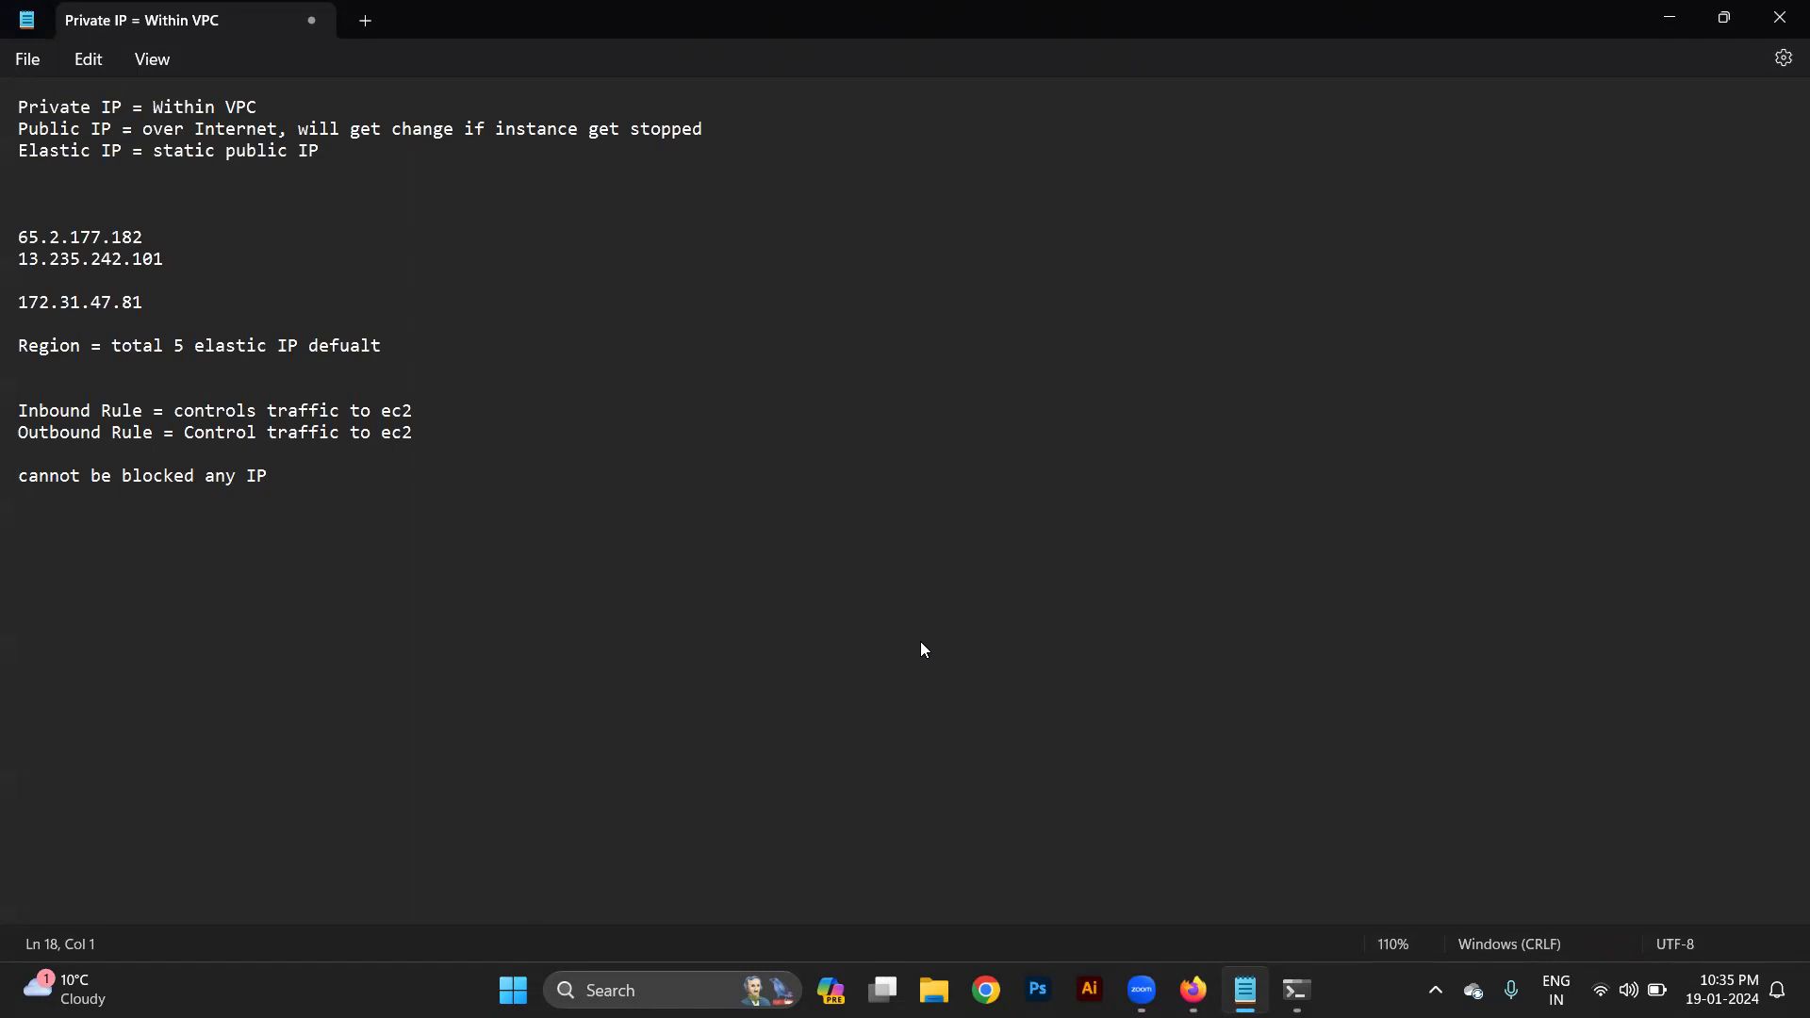
Put "secuirty Group =" in front of the new "cannot be blocked any IP" note.
type("secu")
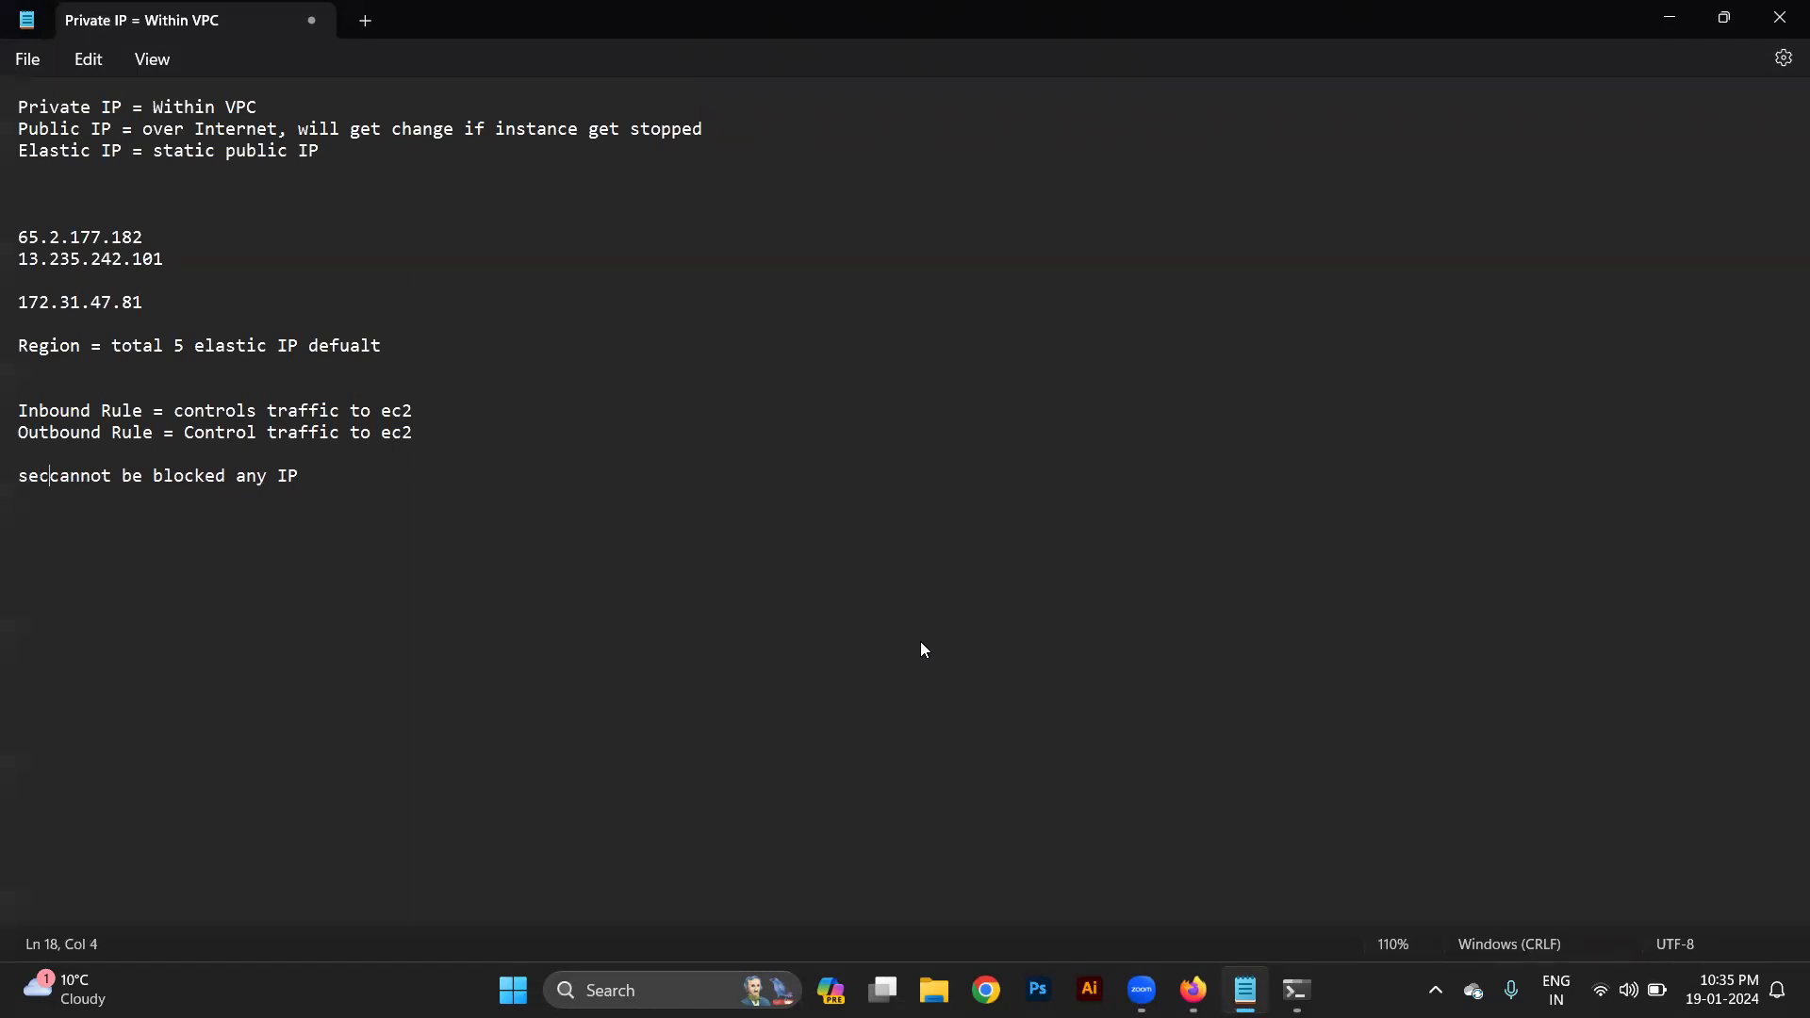
type("irty")
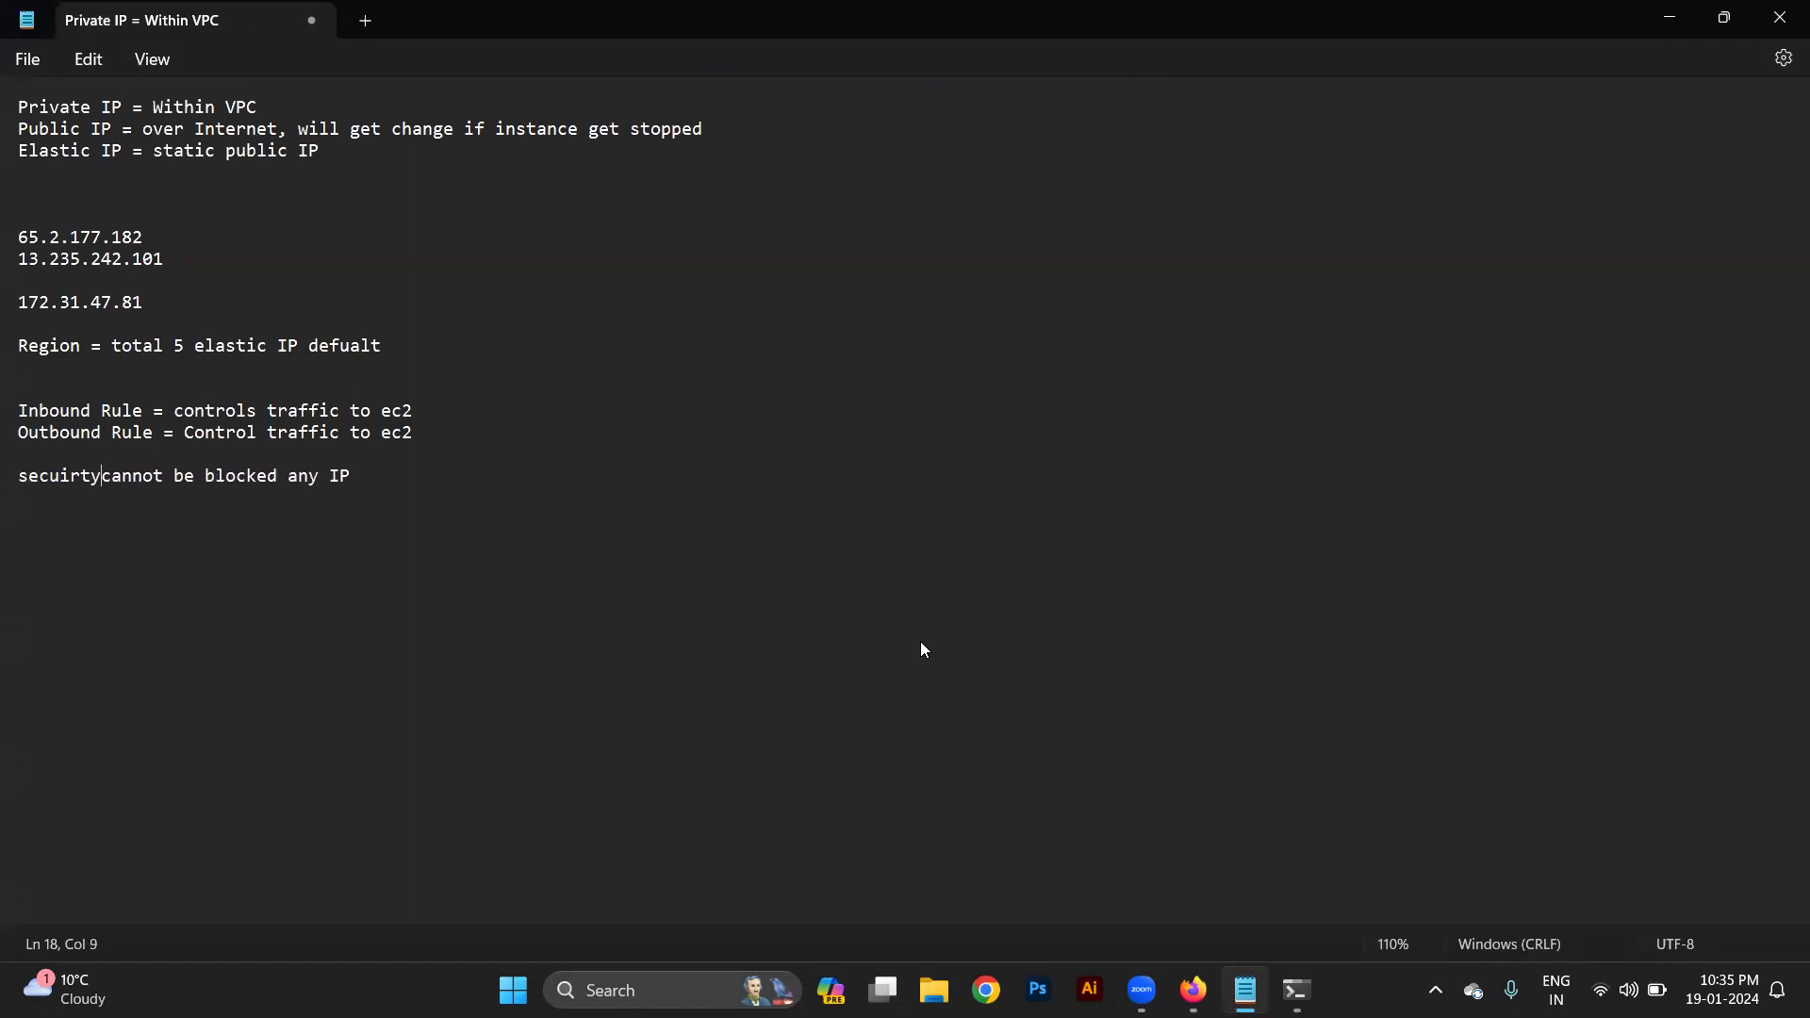
type(" Gro")
key("BackSpace")
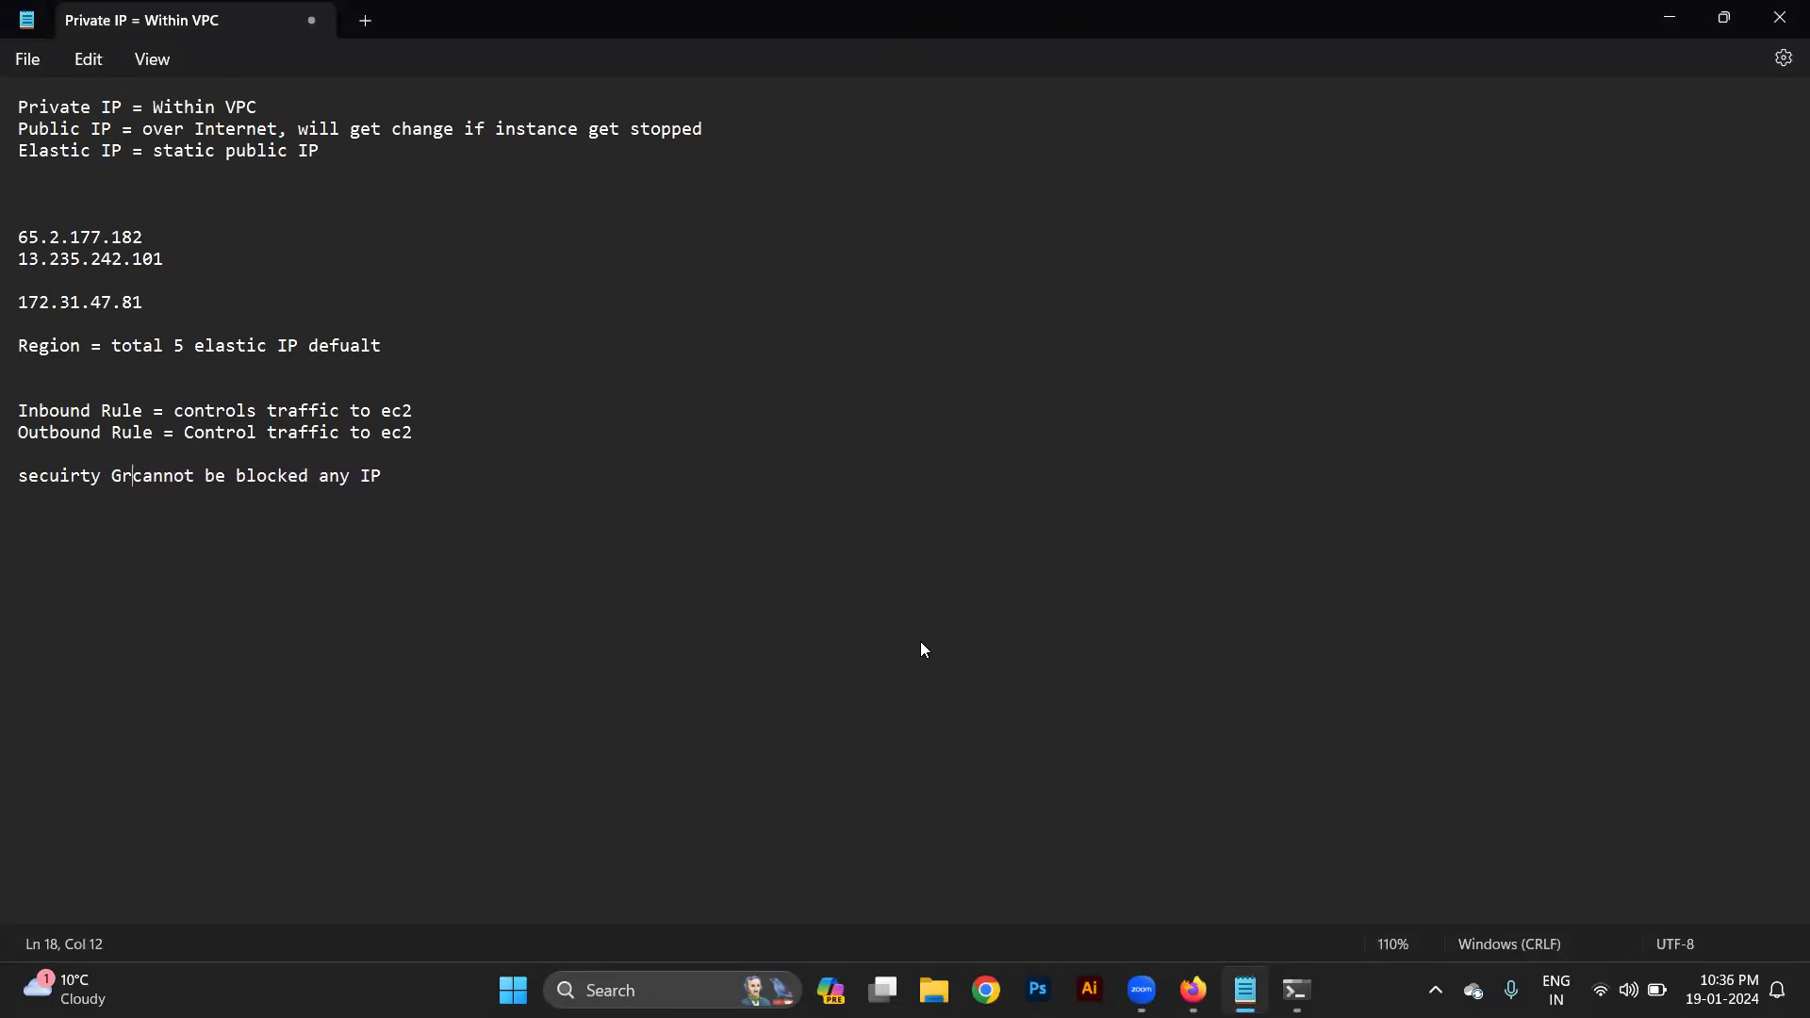
type("oup =")
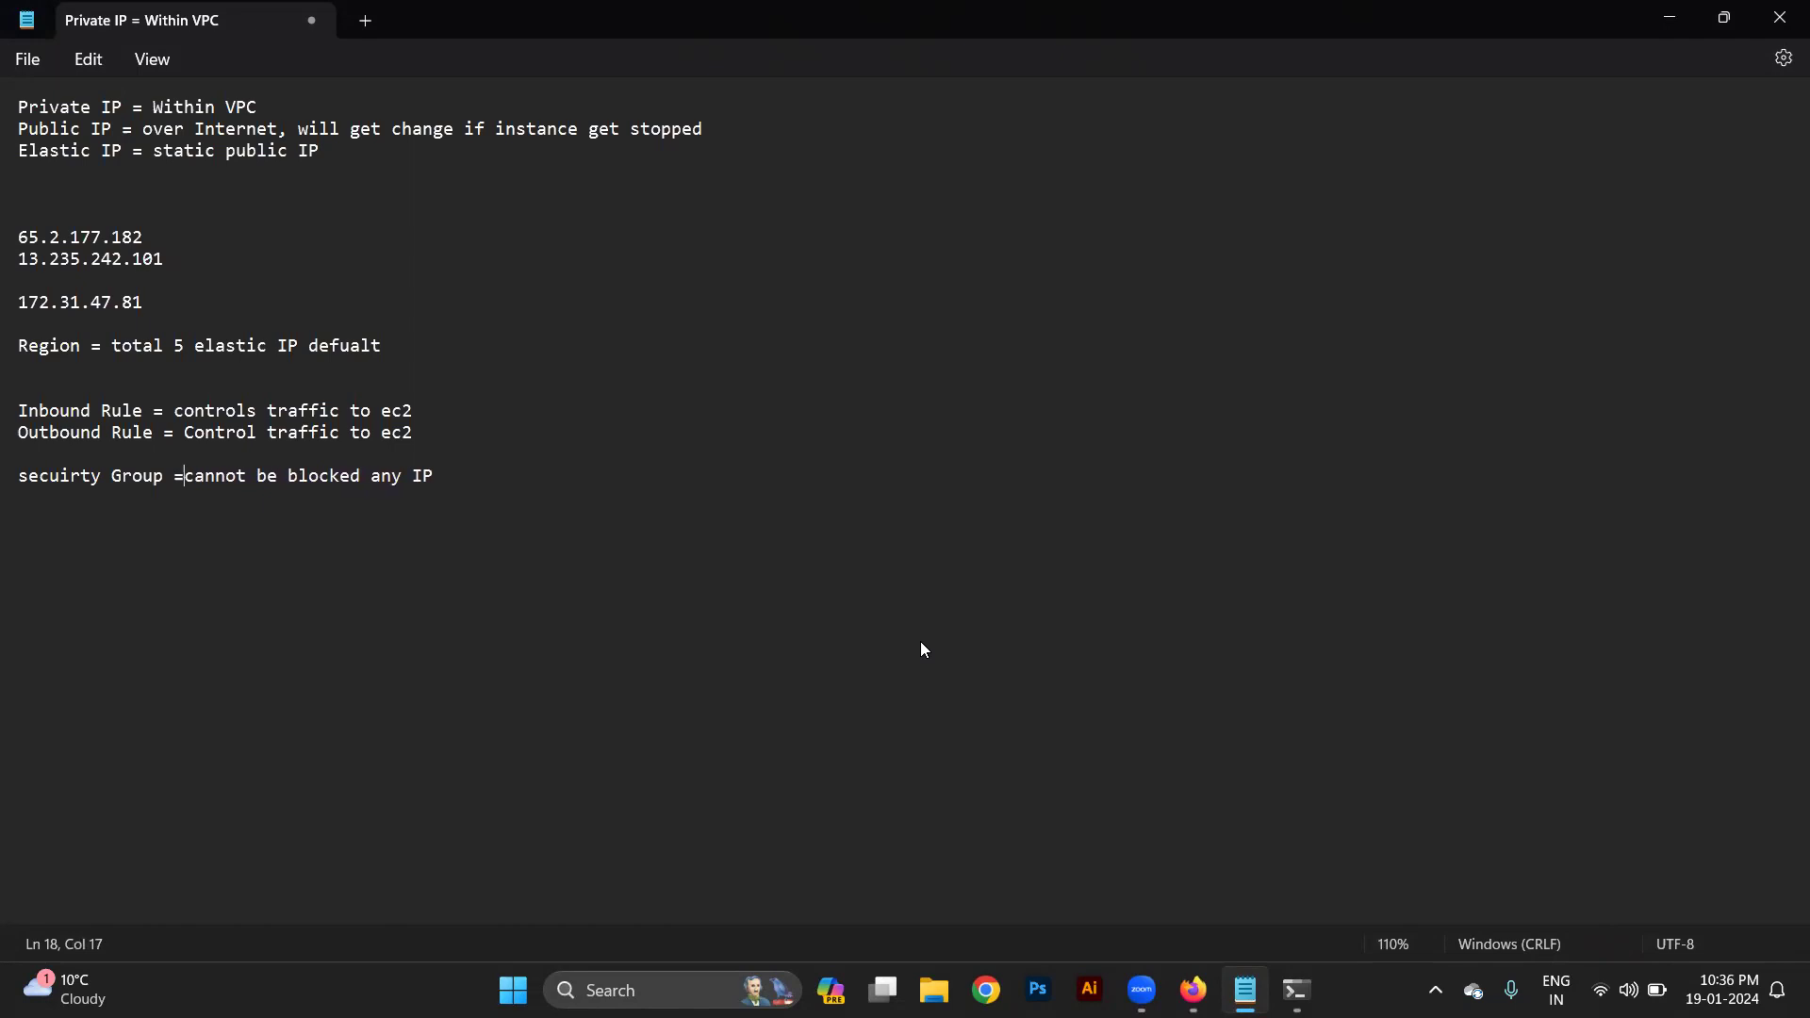
Switch back to the browser and look through the security actions available for the First instance, leaving its settings as they are.
key("alt+Tab")
key("alt+Tab")
key("alt+Tab")
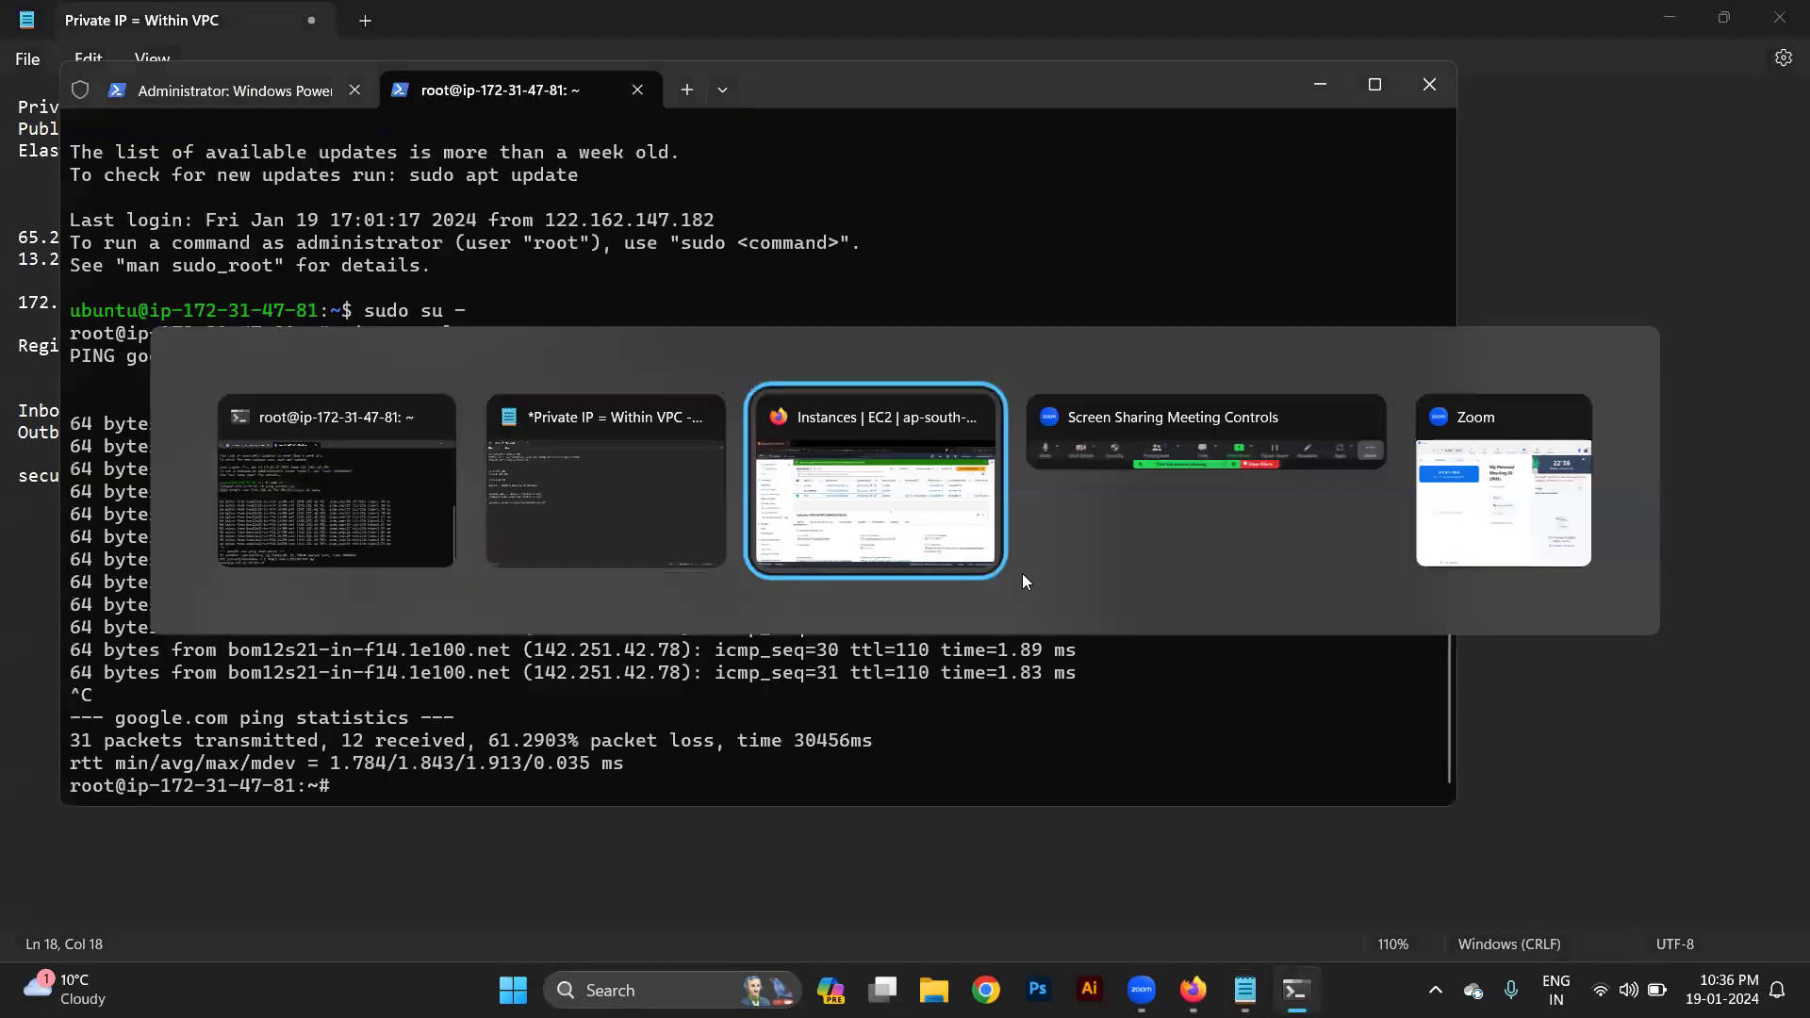
left_click(1475, 219)
mouse_move(1442, 434)
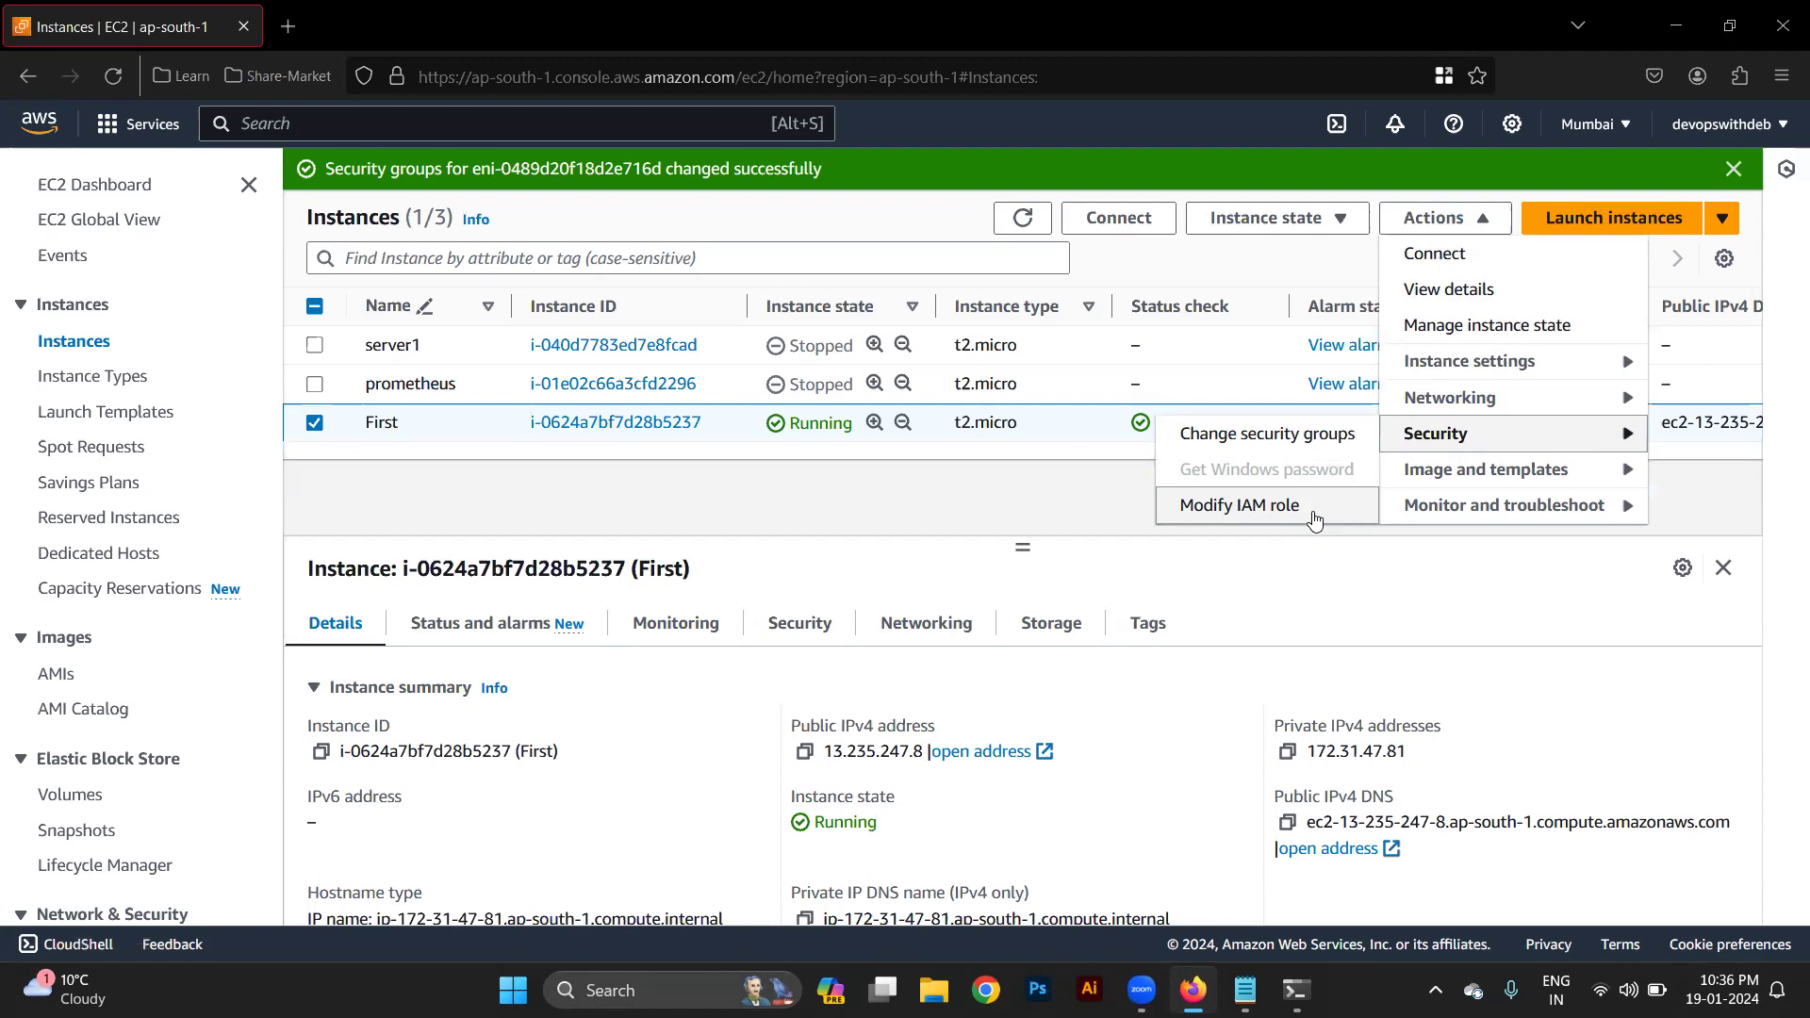
left_click(1043, 534)
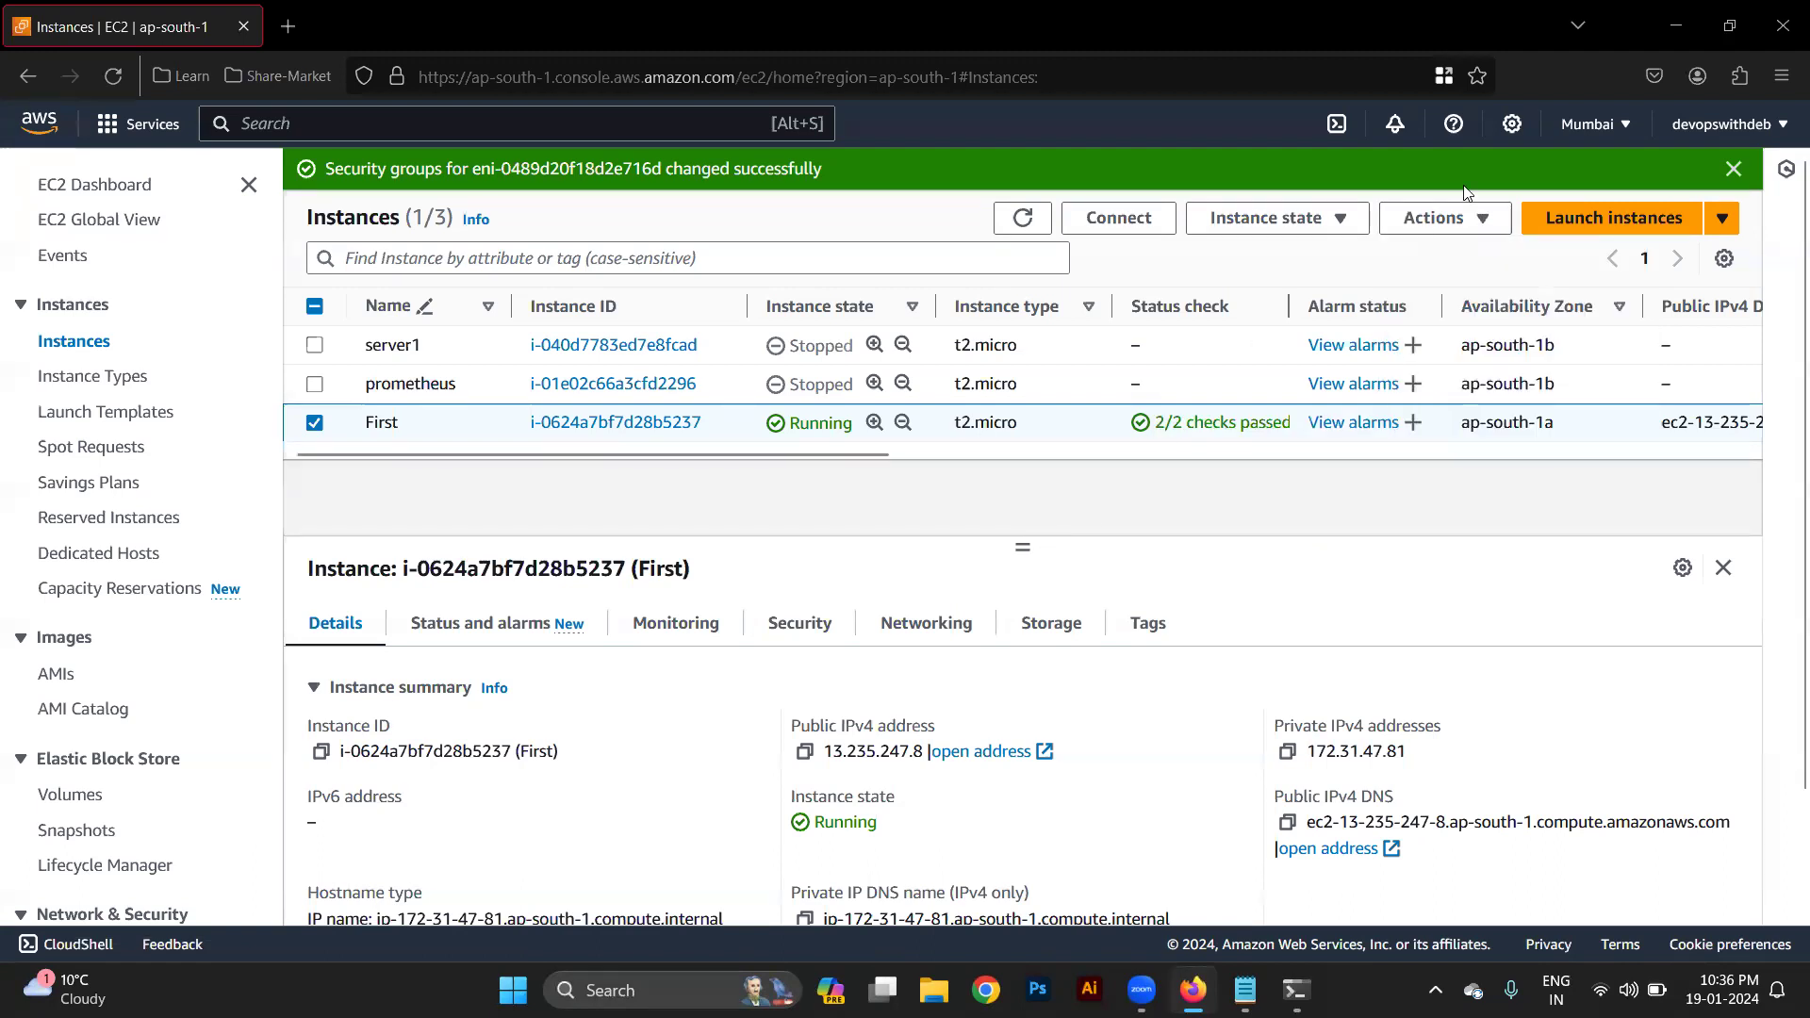